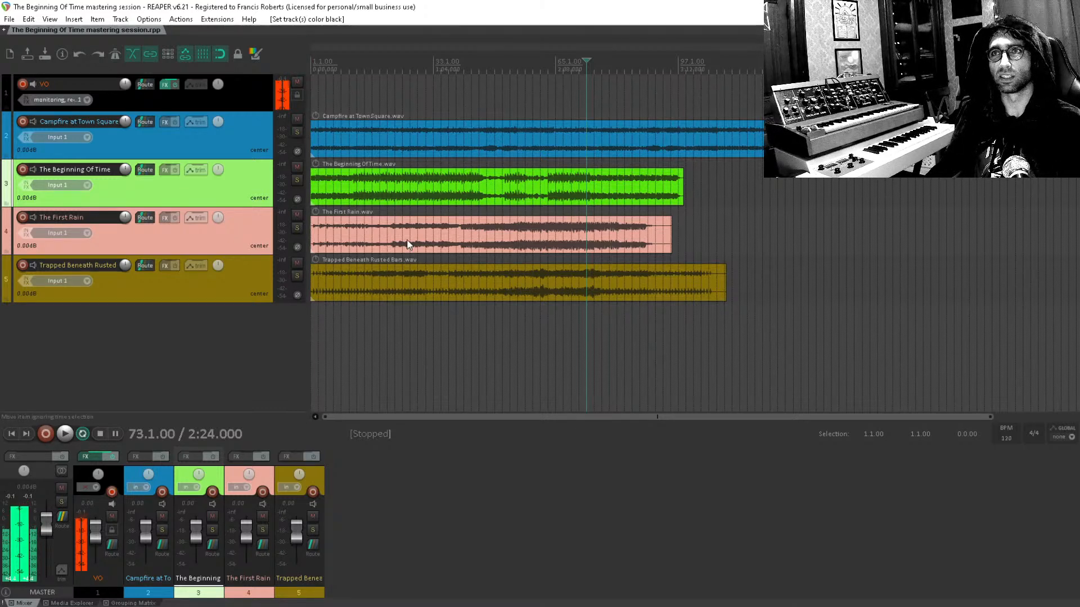
{"action": "left_click", "coordinate": [246, 237]}
{"action": "left_click", "coordinate": [245, 259]}
{"action": "left_click", "coordinate": [258, 147]}
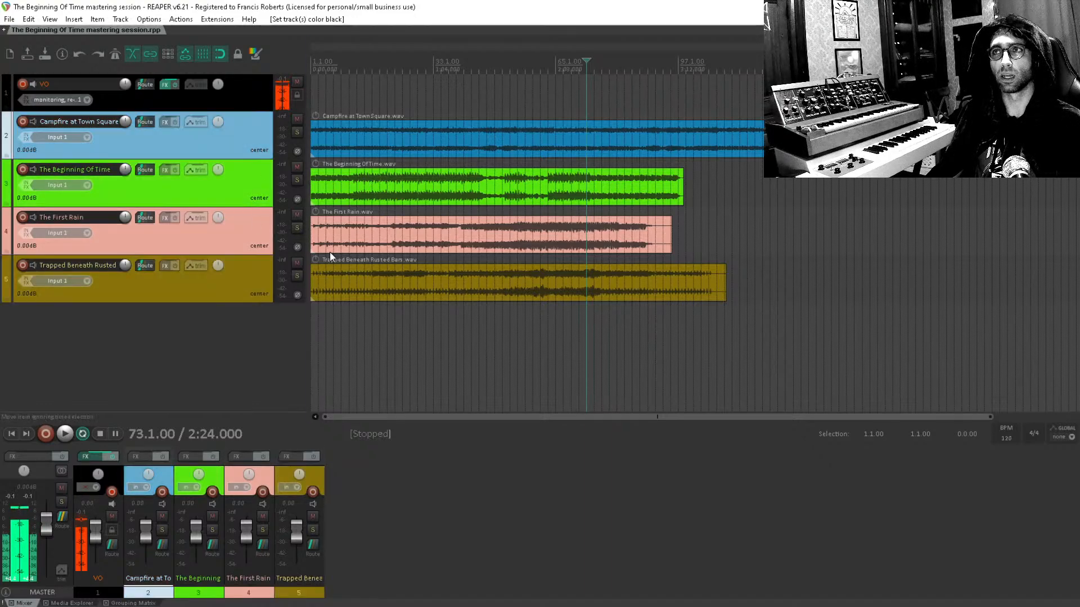
Step: Try trimming the end of The Beginning Of Time clip and adding a fade-out, and undo both edits
{"action": "left_click_drag", "start_coordinate": [404, 177], "coordinate": [887, 183]}
{"action": "left_click_drag", "start_coordinate": [956, 190], "coordinate": [447, 186]}
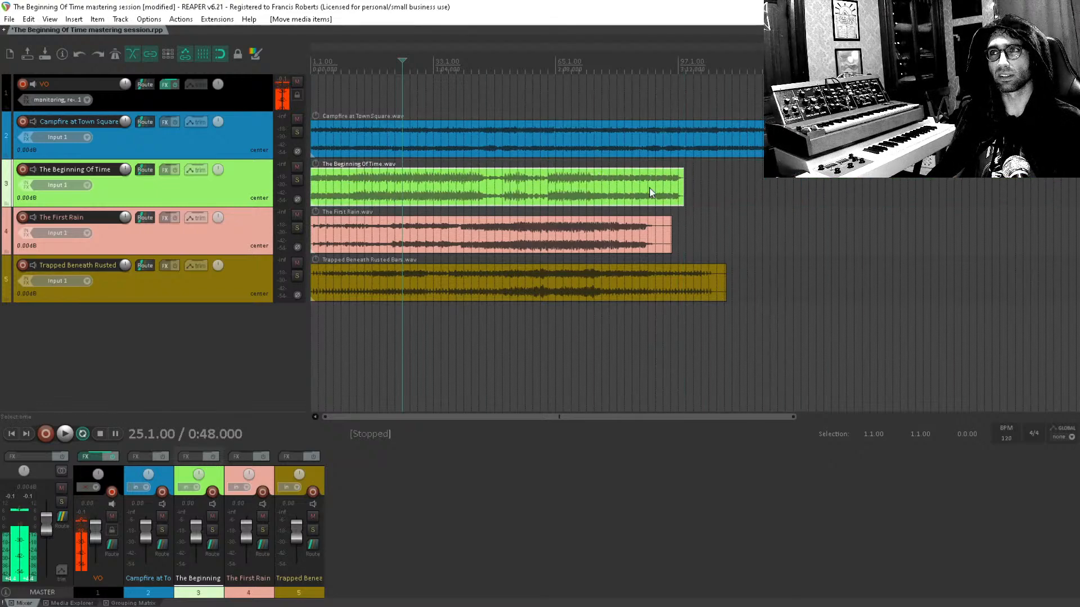
{"action": "left_click_drag", "start_coordinate": [679, 193], "coordinate": [602, 175]}
{"action": "key", "text": "Escape"}
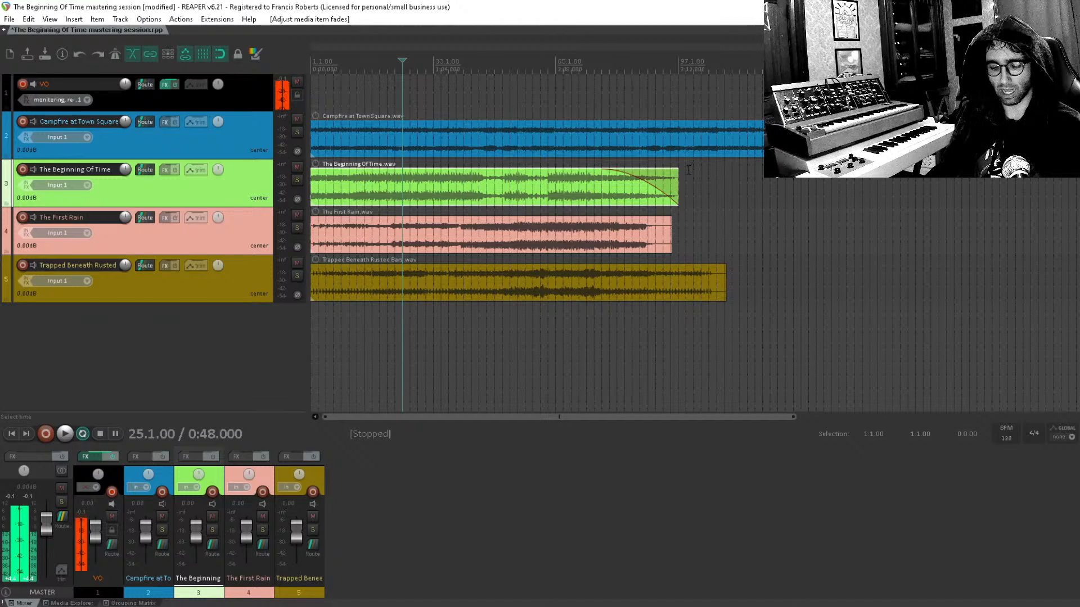
{"action": "key", "text": "ctrl+z"}
{"action": "key", "text": "ctrl+z"}
{"action": "key", "text": "ctrl+z"}
{"action": "key", "text": "ctrl+z"}
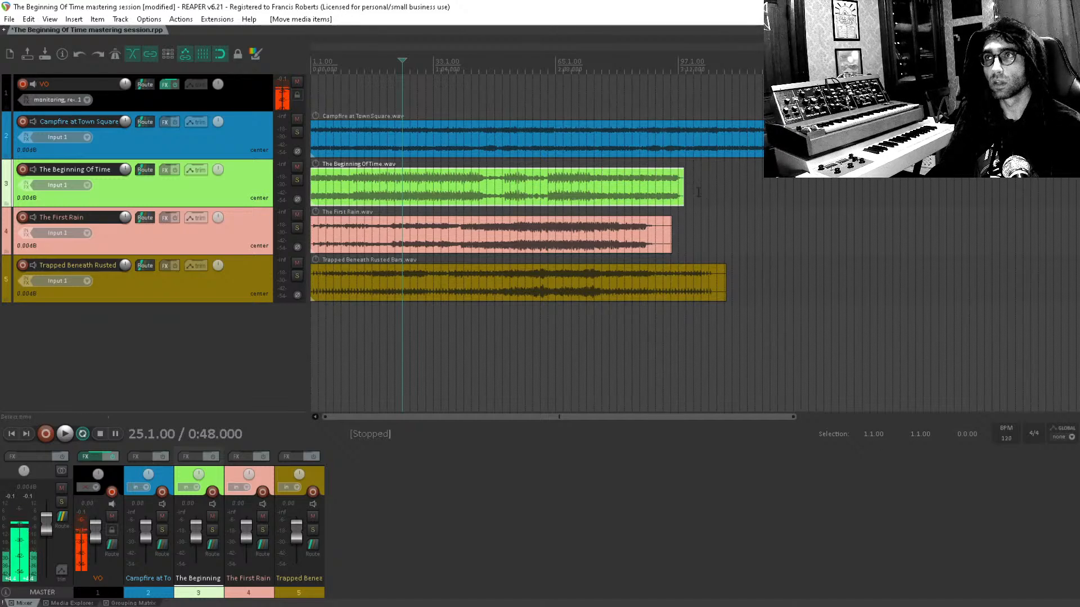
{"action": "left_click", "coordinate": [702, 194]}
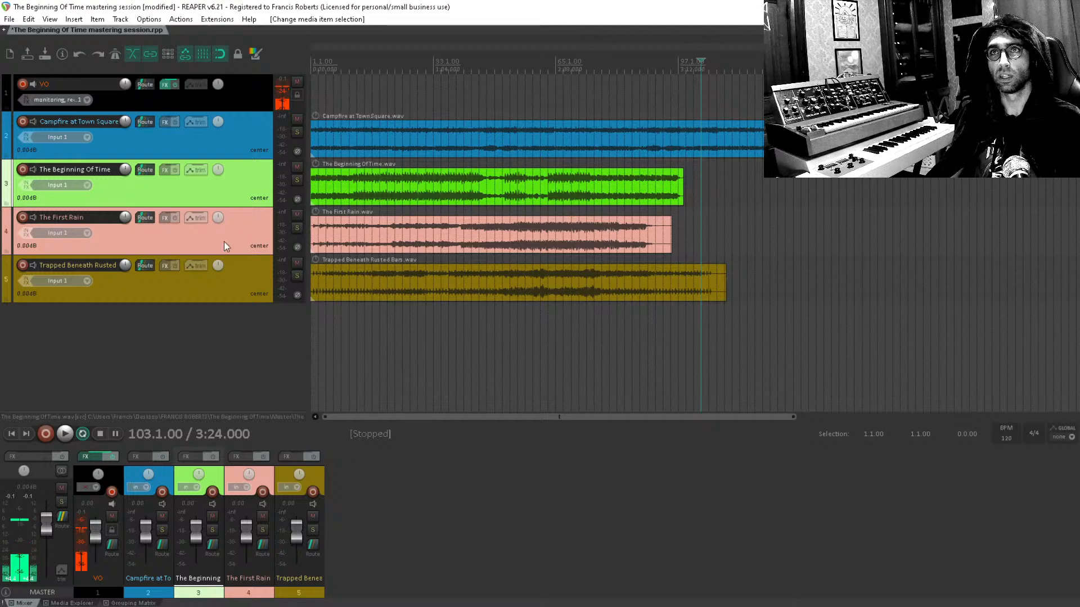
{"action": "left_click", "coordinate": [356, 198]}
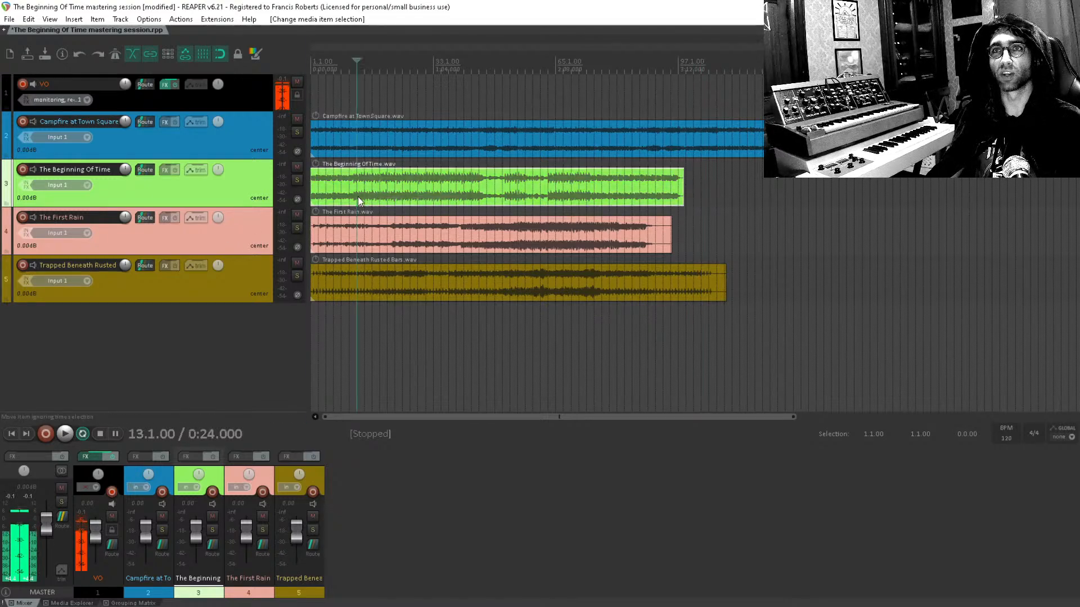
{"action": "left_click", "coordinate": [359, 249]}
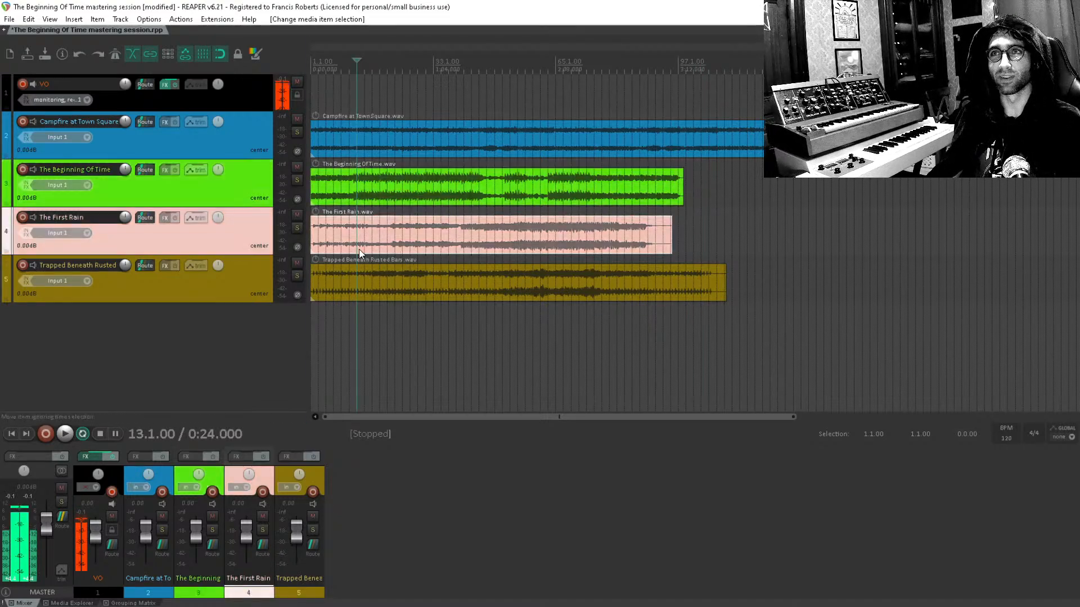
{"action": "left_click", "coordinate": [378, 282]}
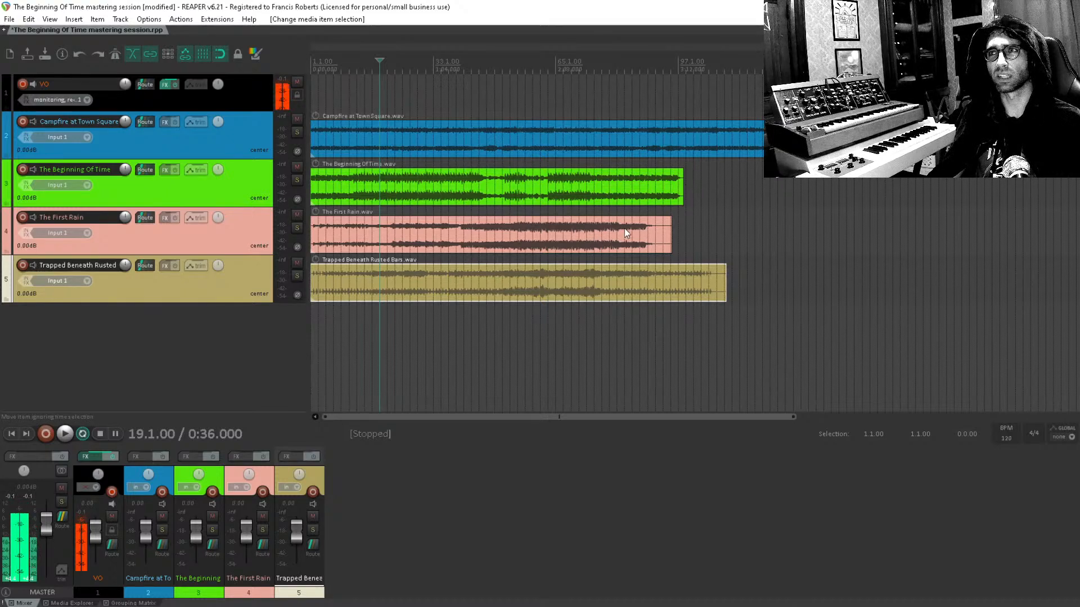
Step: Audition The First Rain track in solo from bar 67, and turn its solo off
{"action": "left_click", "coordinate": [566, 235]}
{"action": "left_click", "coordinate": [295, 228]}
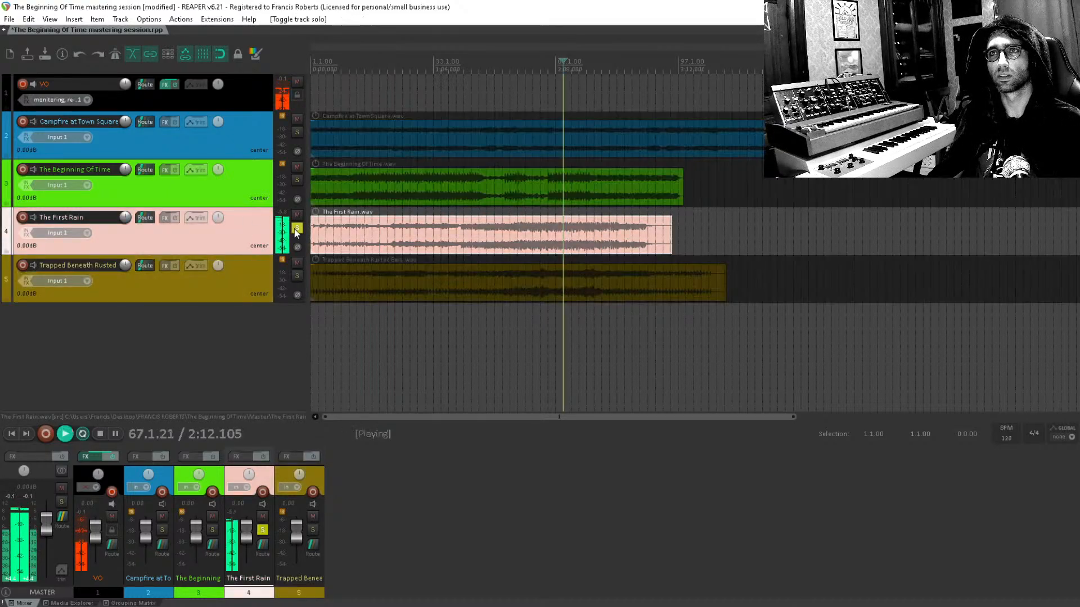
{"action": "left_click", "coordinate": [296, 228]}
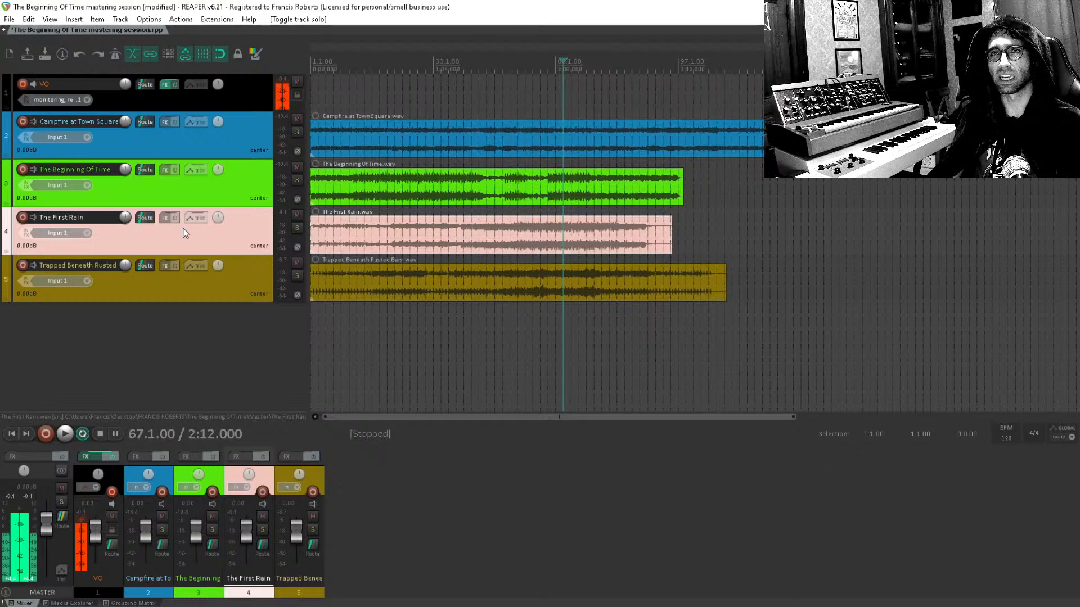
Step: Lay out the clips in sequence: Campfire at Town Square after The Beginning Of Time, Trapped Beneath Rusted Bars after it, and The First Rain towards the end
{"action": "left_click", "coordinate": [358, 236]}
{"action": "scroll", "coordinate": [358, 237], "scroll_direction": "down", "scroll_amount": 3}
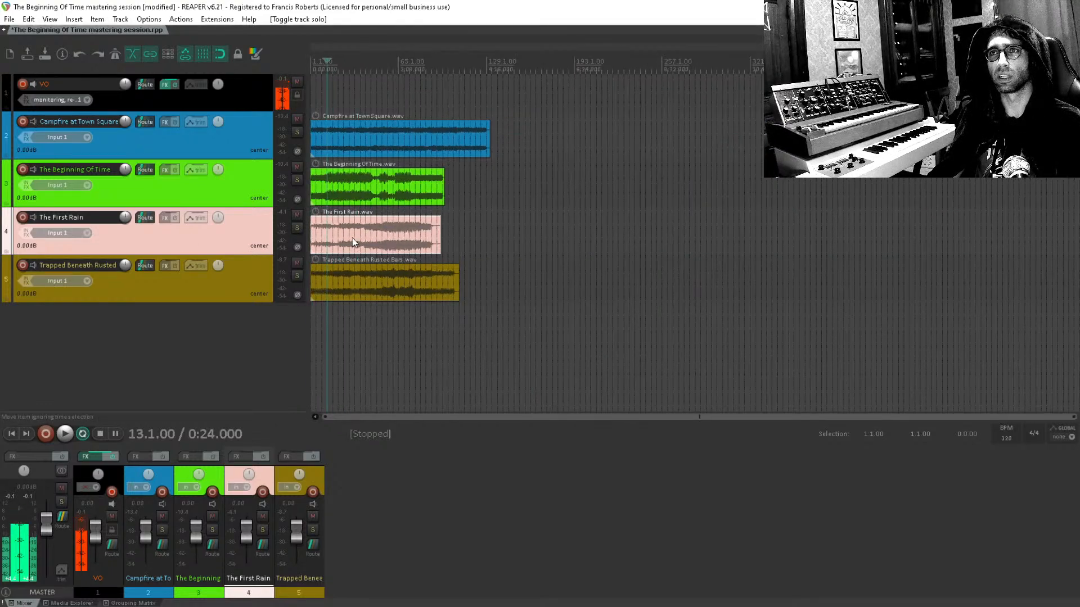
{"action": "left_click_drag", "start_coordinate": [354, 242], "coordinate": [751, 243]}
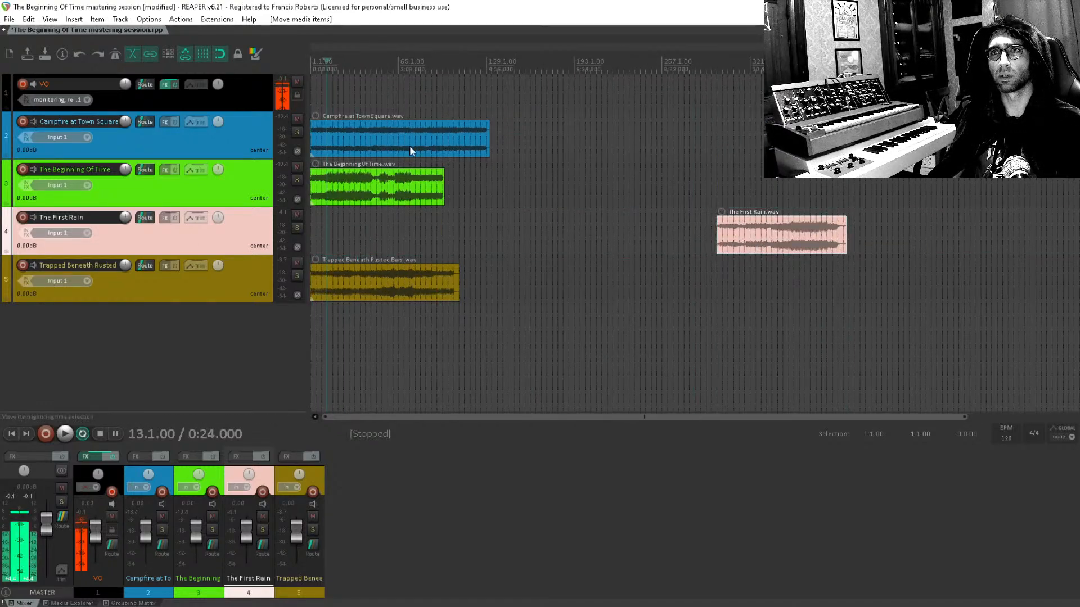
{"action": "left_click_drag", "start_coordinate": [409, 146], "coordinate": [532, 141]}
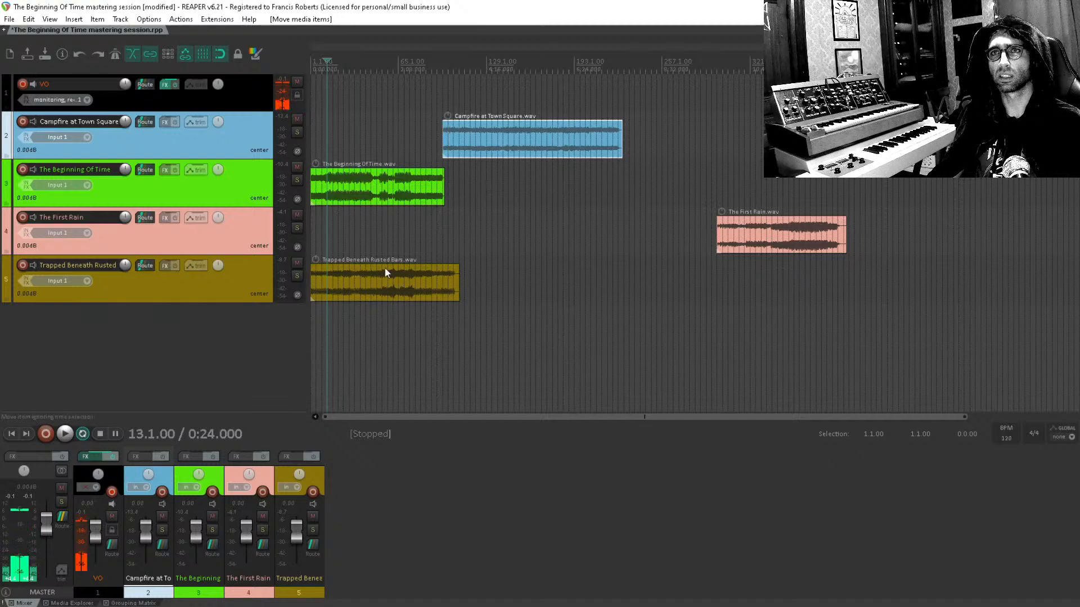
{"action": "left_click_drag", "start_coordinate": [385, 268], "coordinate": [703, 271]}
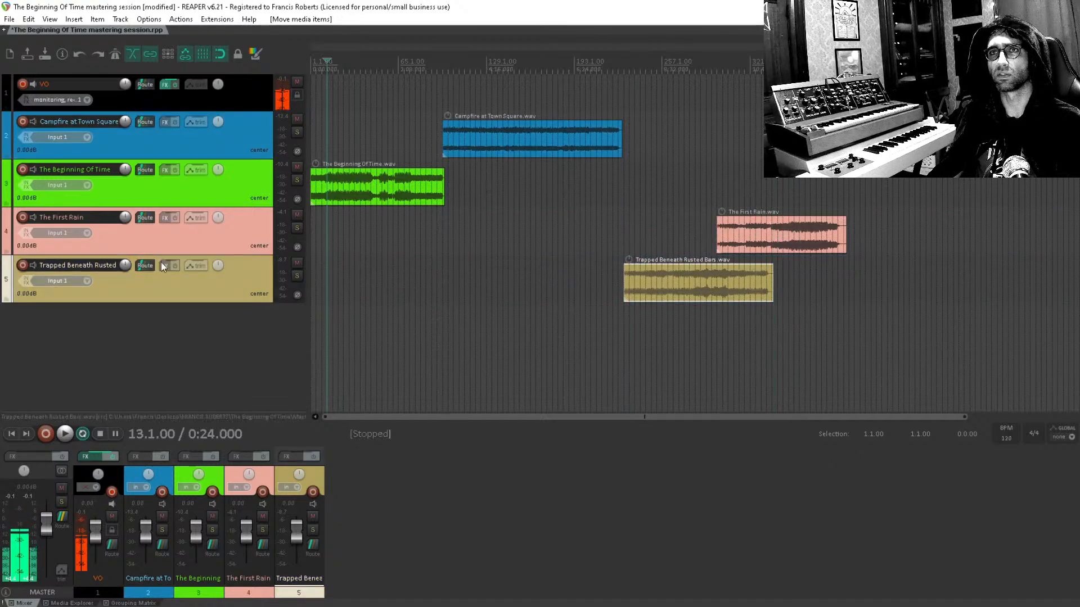
Step: Reorder the tracks so The Beginning Of Time sits above Campfire at Town Square, and Trapped Beneath Rusted Bars above The First Rain
{"action": "left_click_drag", "start_coordinate": [248, 170], "coordinate": [244, 113]}
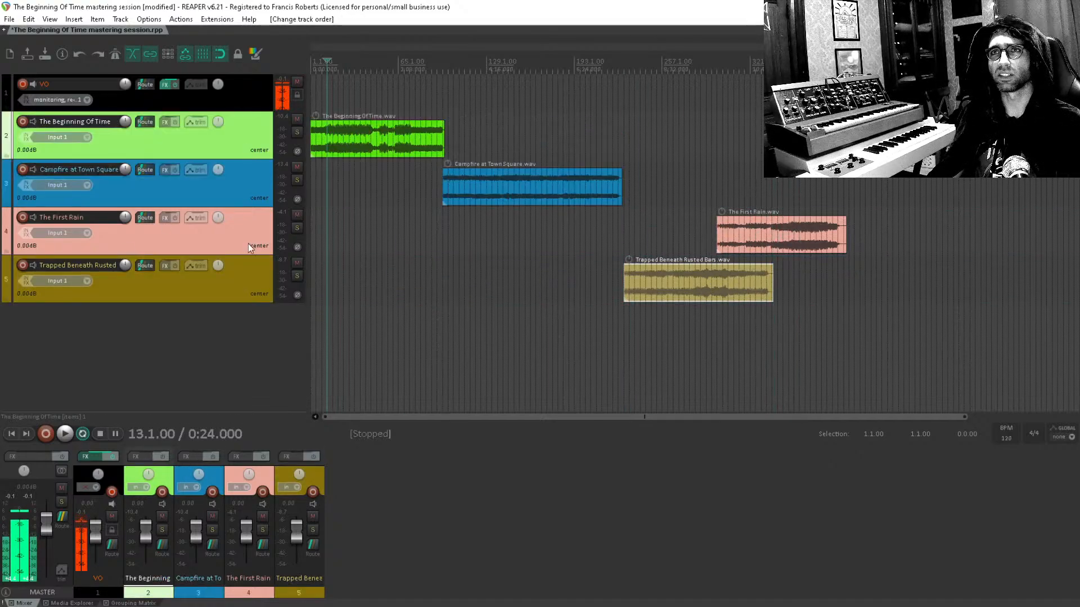
{"action": "left_click_drag", "start_coordinate": [241, 276], "coordinate": [255, 208]}
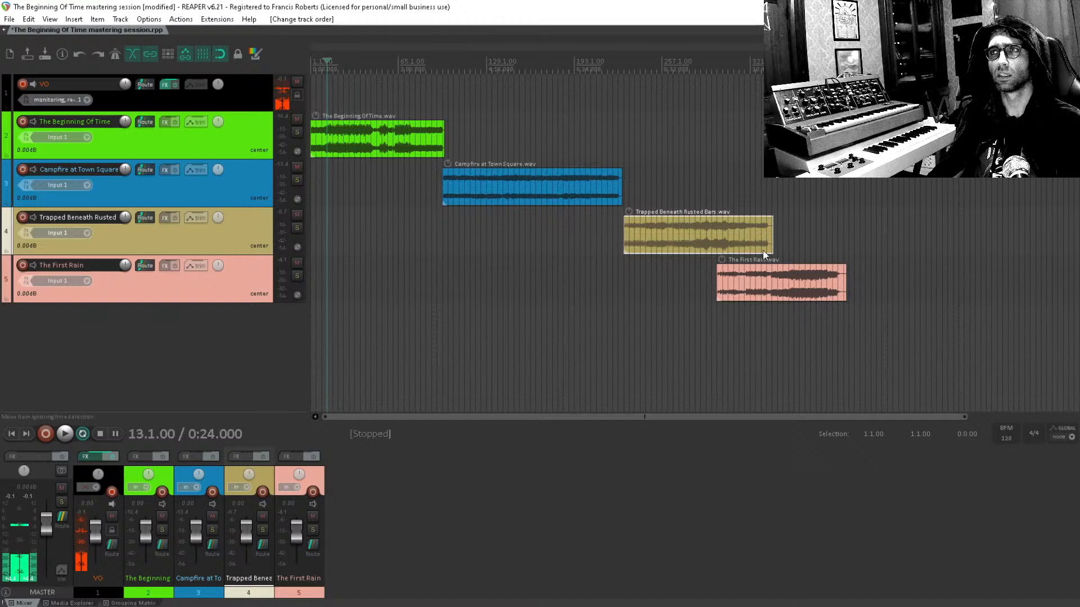
Step: Move The First Rain clip later to the end of the Trapped Beneath Rusted Bars clip, and save the project
{"action": "left_click_drag", "start_coordinate": [785, 291], "coordinate": [836, 291]}
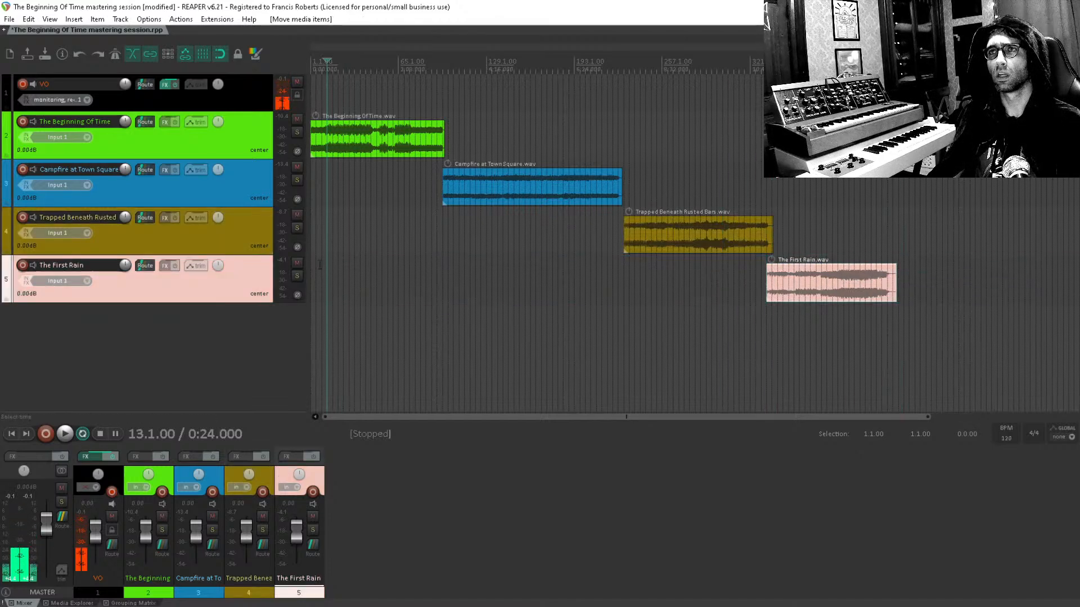
{"action": "left_click", "coordinate": [375, 214]}
{"action": "left_click", "coordinate": [393, 205]}
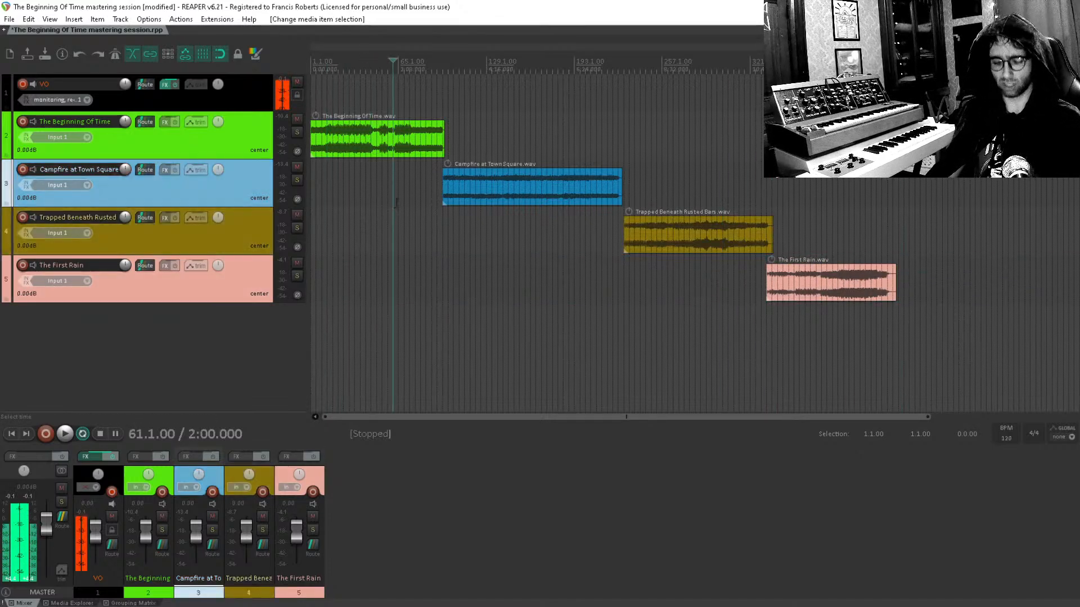
{"action": "key", "text": "ctrl+s"}
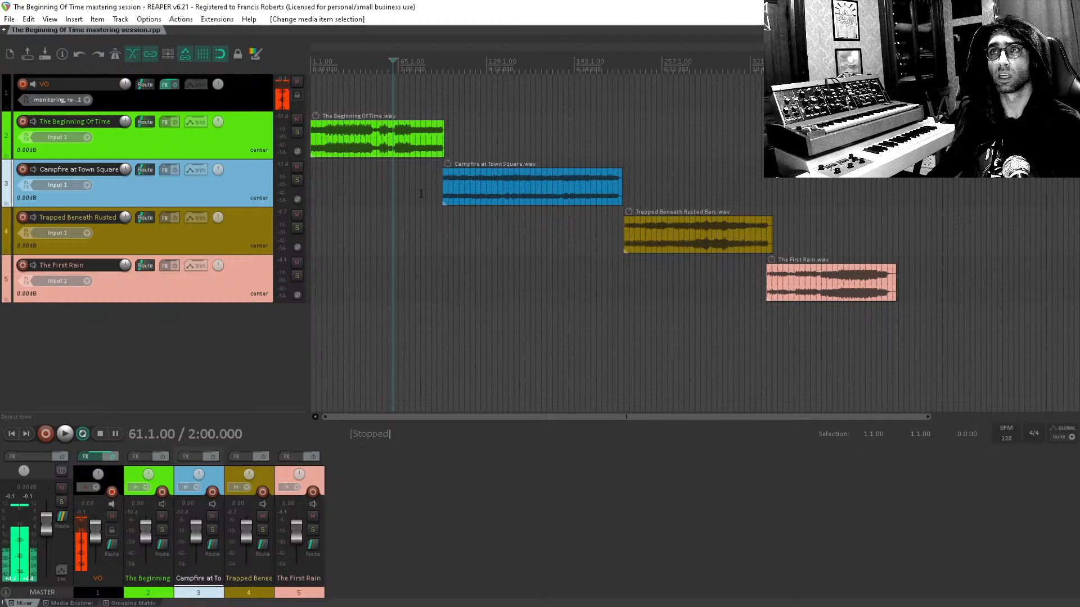
{"action": "scroll", "coordinate": [564, 194], "scroll_direction": "up", "scroll_amount": 5}
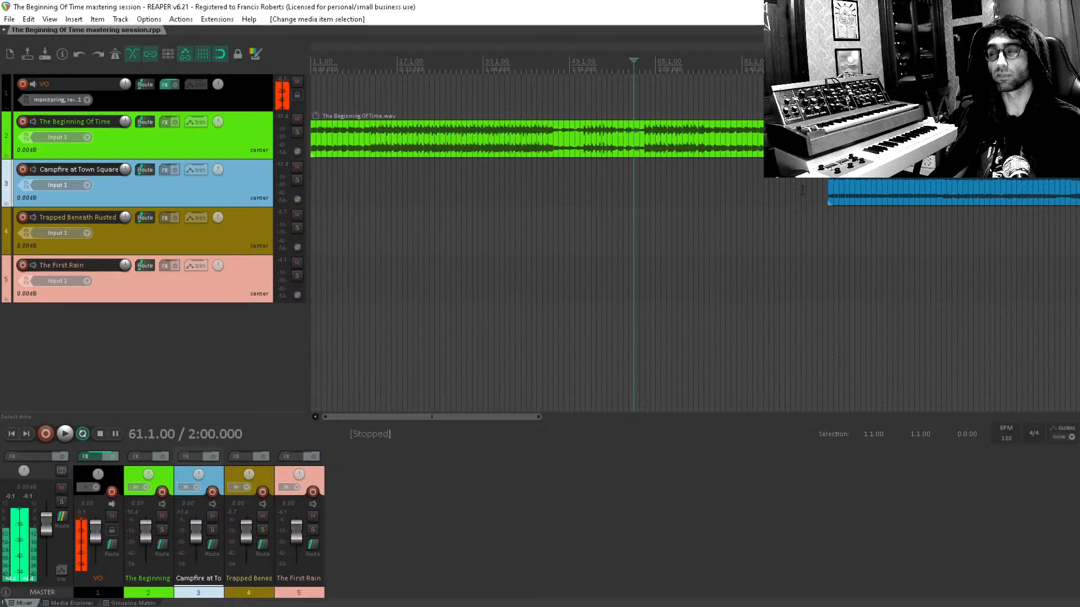
{"action": "scroll", "coordinate": [802, 190], "scroll_direction": "down", "scroll_amount": 4}
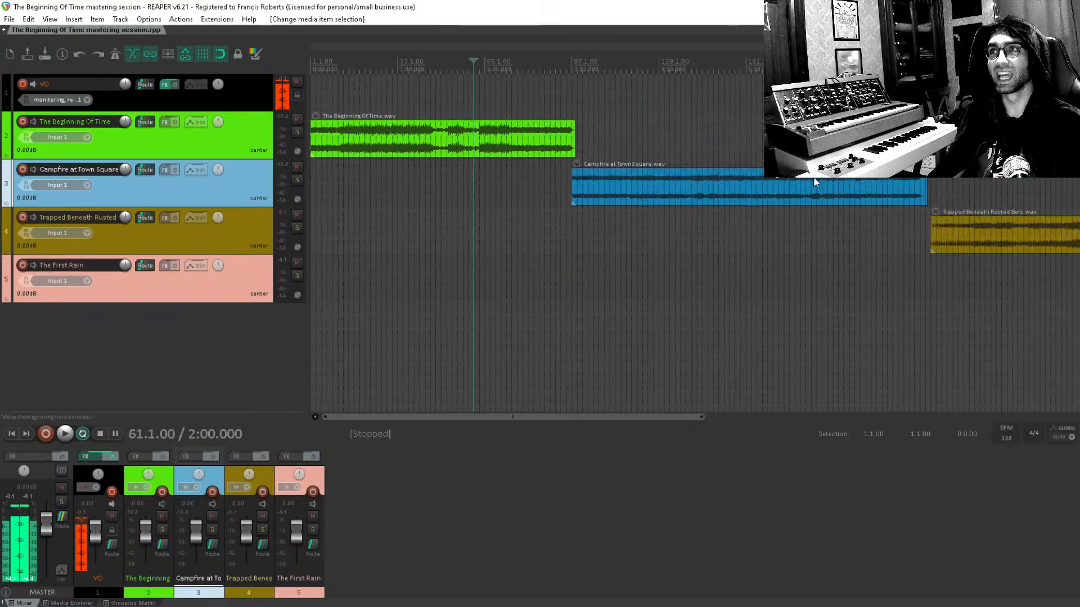
{"action": "scroll", "coordinate": [806, 182], "scroll_direction": "down", "scroll_amount": 1}
{"action": "left_click", "coordinate": [421, 143]}
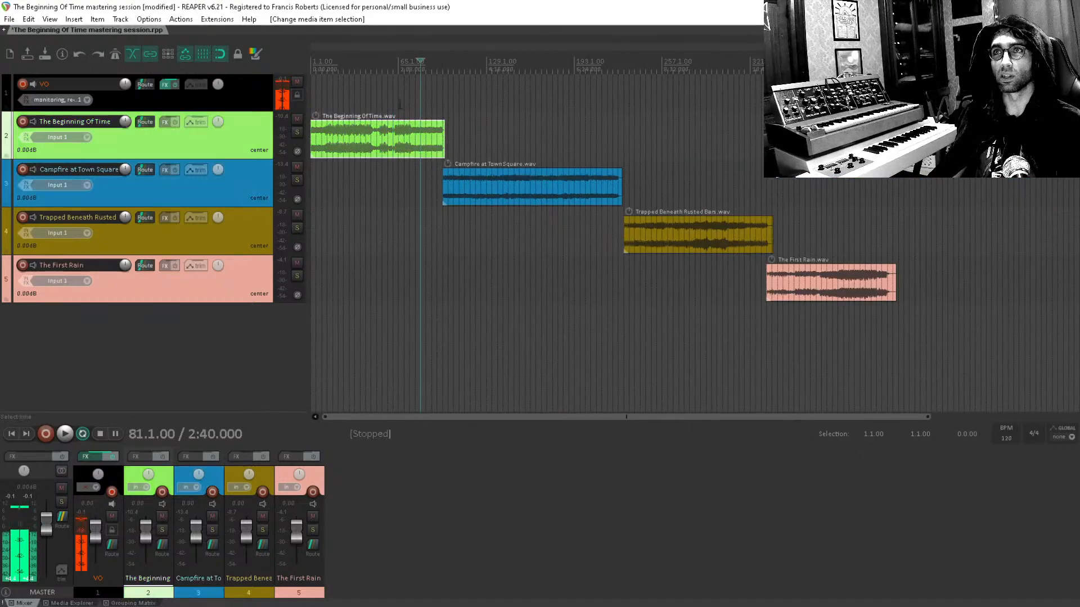
{"action": "left_click", "coordinate": [399, 103]}
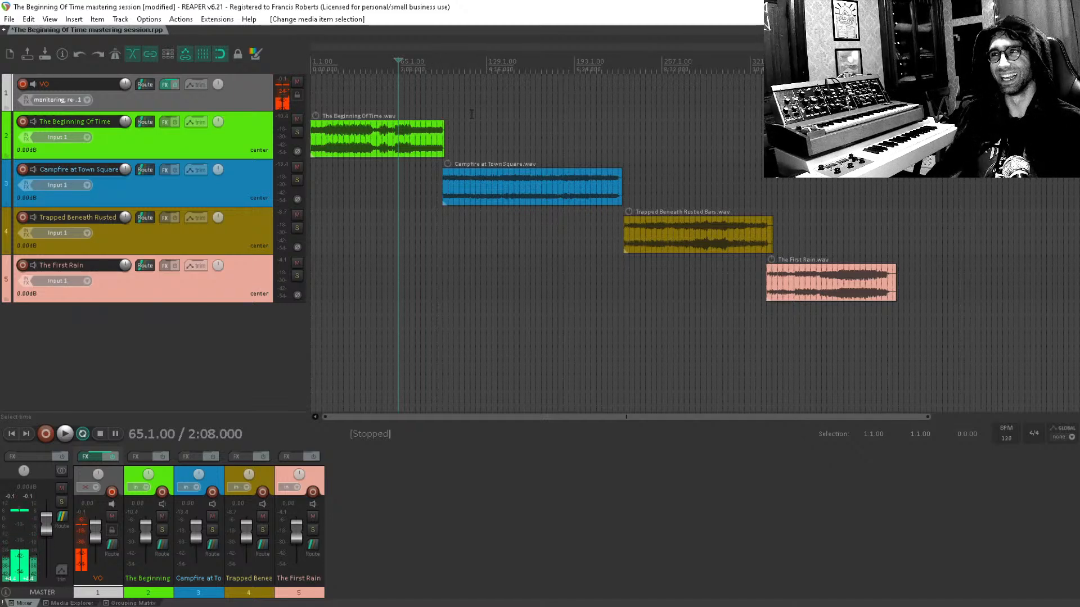
Step: Shift the Campfire at Town Square clip slightly later so it starts where The Beginning Of Time ends
{"action": "scroll", "coordinate": [465, 119], "scroll_direction": "up", "scroll_amount": 4}
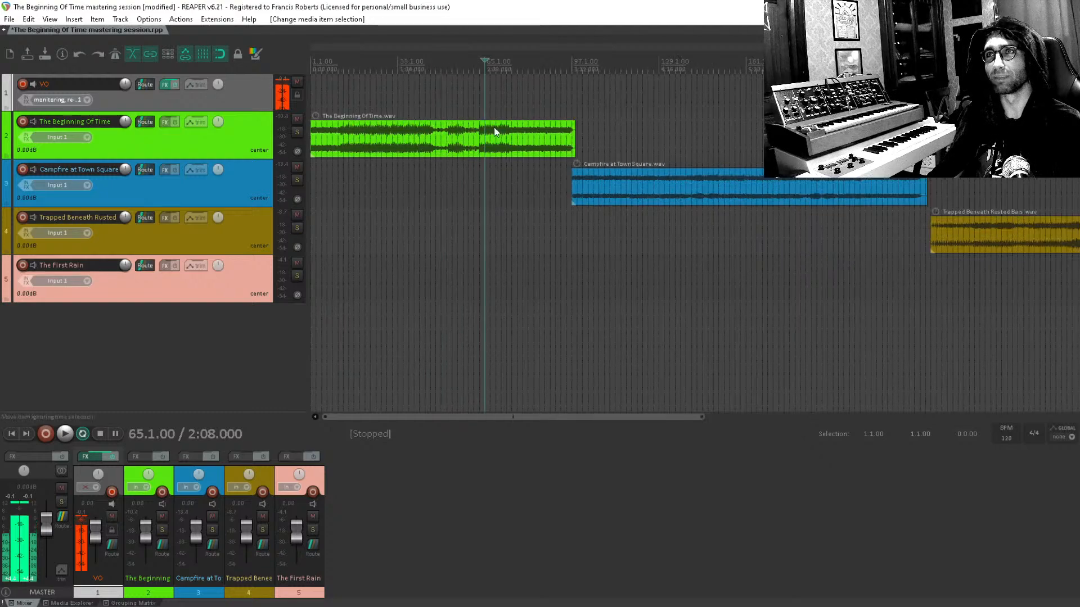
{"action": "left_click", "coordinate": [573, 86]}
{"action": "scroll", "coordinate": [573, 86], "scroll_direction": "up", "scroll_amount": 5}
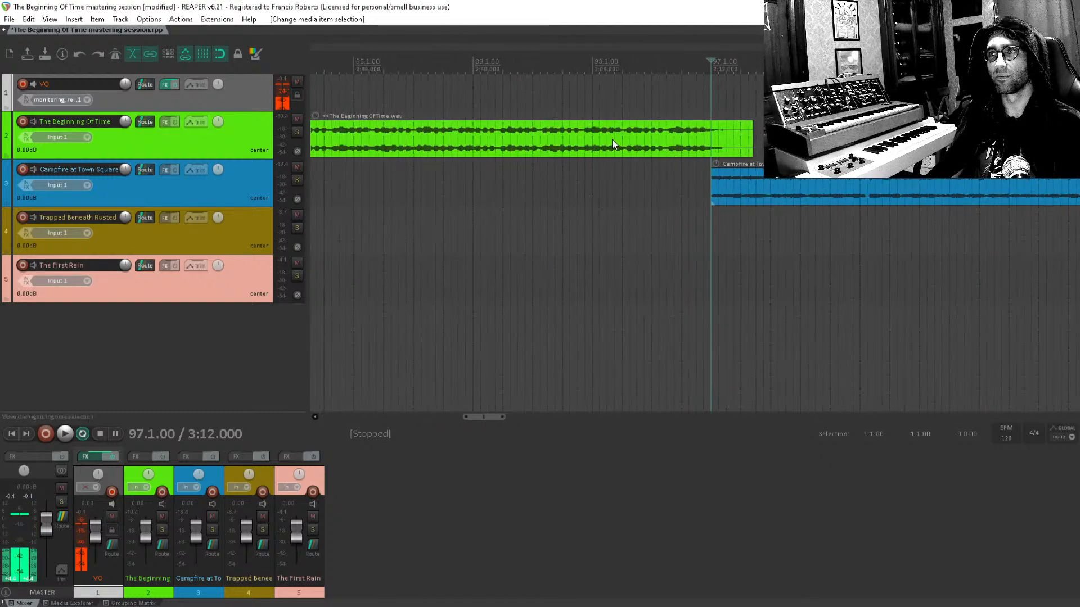
{"action": "left_click_drag", "start_coordinate": [784, 188], "coordinate": [819, 180]}
Step: Shift The First Rain clip slightly later near the end of Trapped Beneath Rusted Bars, and save the project
{"action": "scroll", "coordinate": [823, 230], "scroll_direction": "down", "scroll_amount": 8}
{"action": "left_click", "coordinate": [689, 242]}
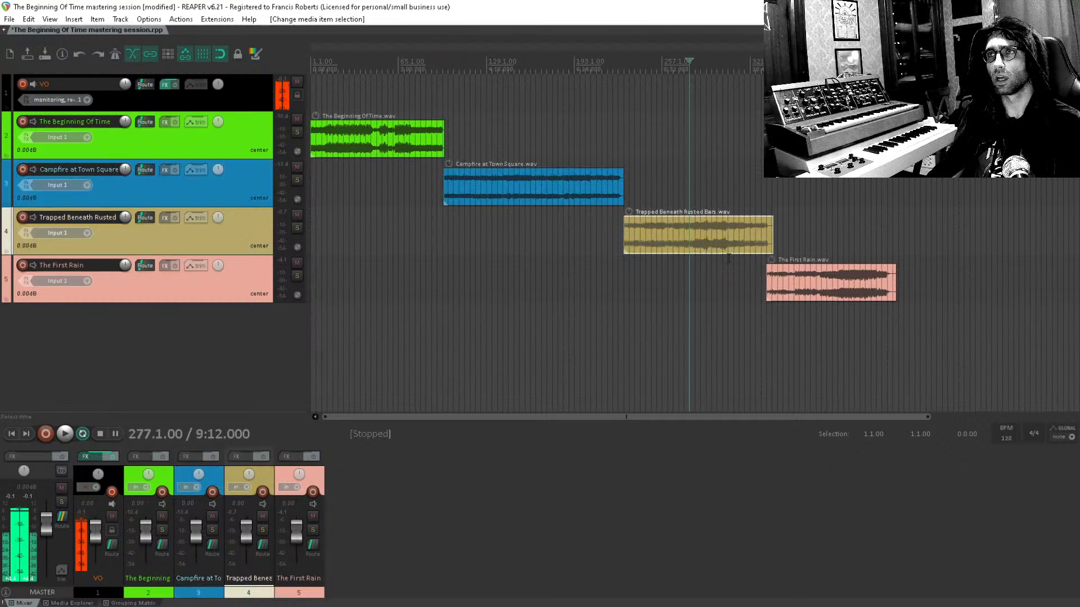
{"action": "left_click_drag", "start_coordinate": [796, 289], "coordinate": [801, 289]}
{"action": "left_click", "coordinate": [399, 210]}
{"action": "scroll", "coordinate": [400, 209], "scroll_direction": "up", "scroll_amount": 2}
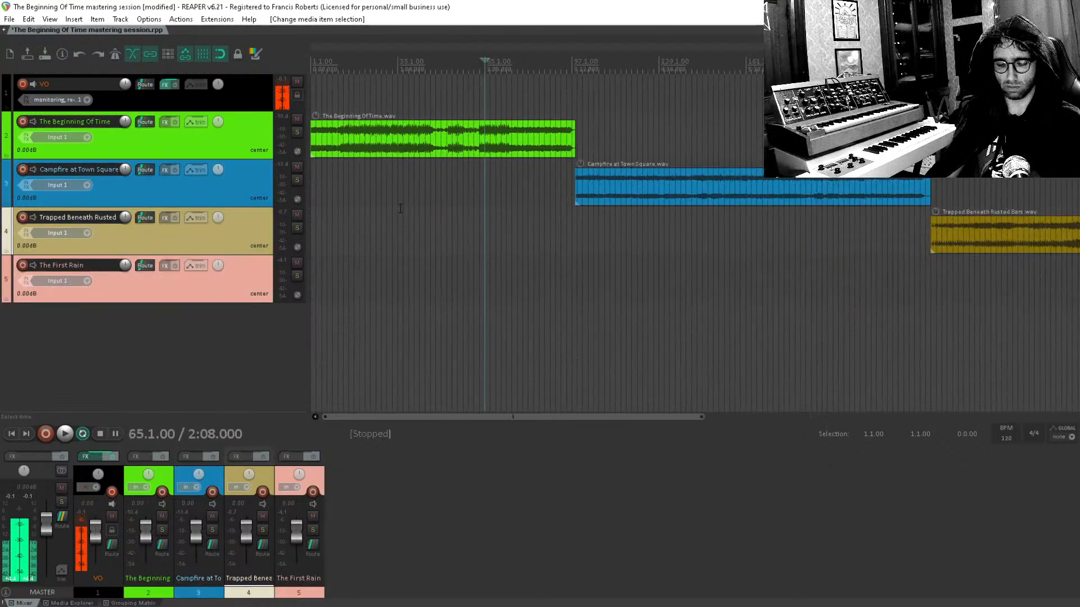
{"action": "left_click", "coordinate": [460, 191]}
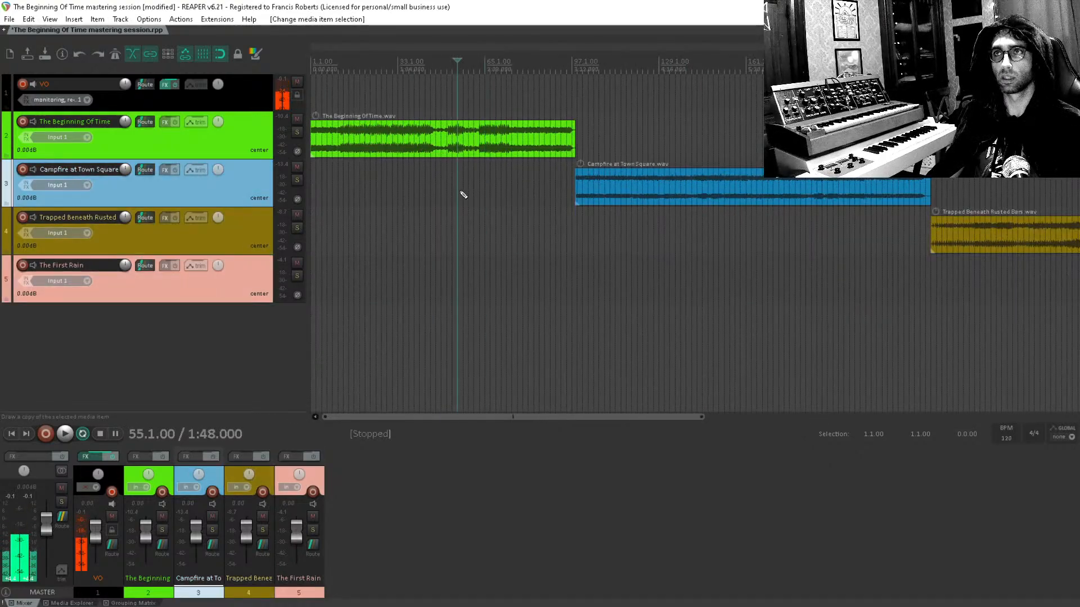
{"action": "key", "text": "ctrl+s"}
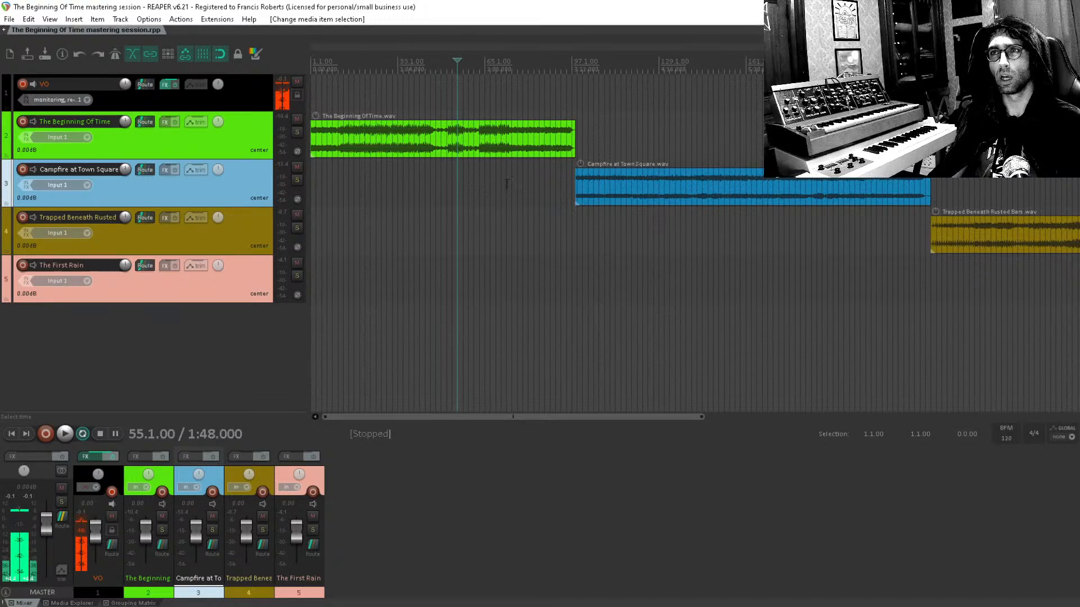
Step: Play a short passage near the end of The Beginning Of Time from bar 93
{"action": "scroll", "coordinate": [507, 184], "scroll_direction": "up", "scroll_amount": 2}
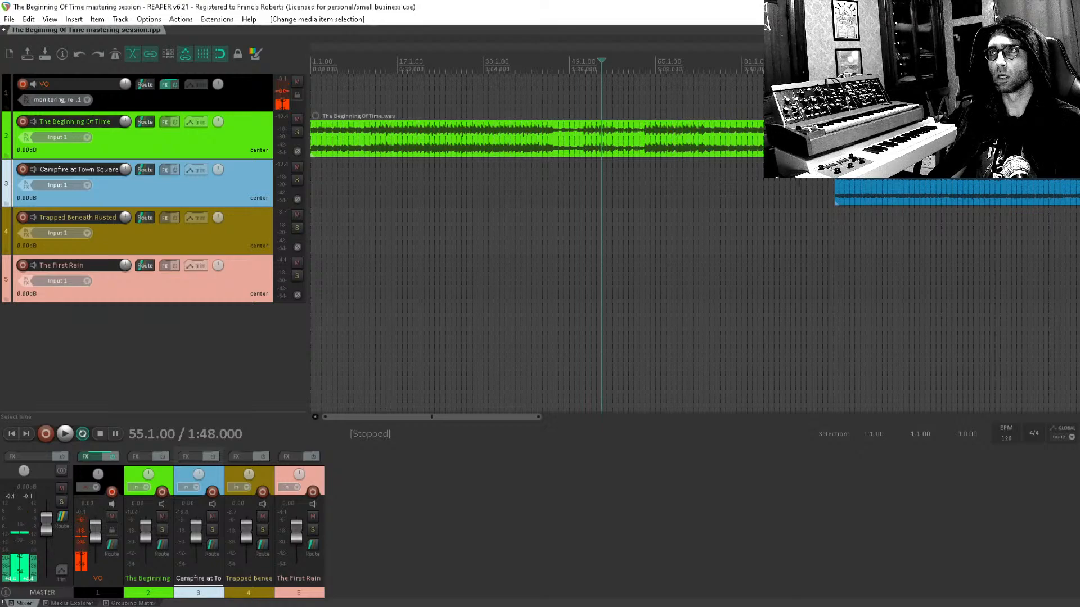
{"action": "left_click", "coordinate": [806, 180]}
{"action": "scroll", "coordinate": [804, 204], "scroll_direction": "up", "scroll_amount": 2}
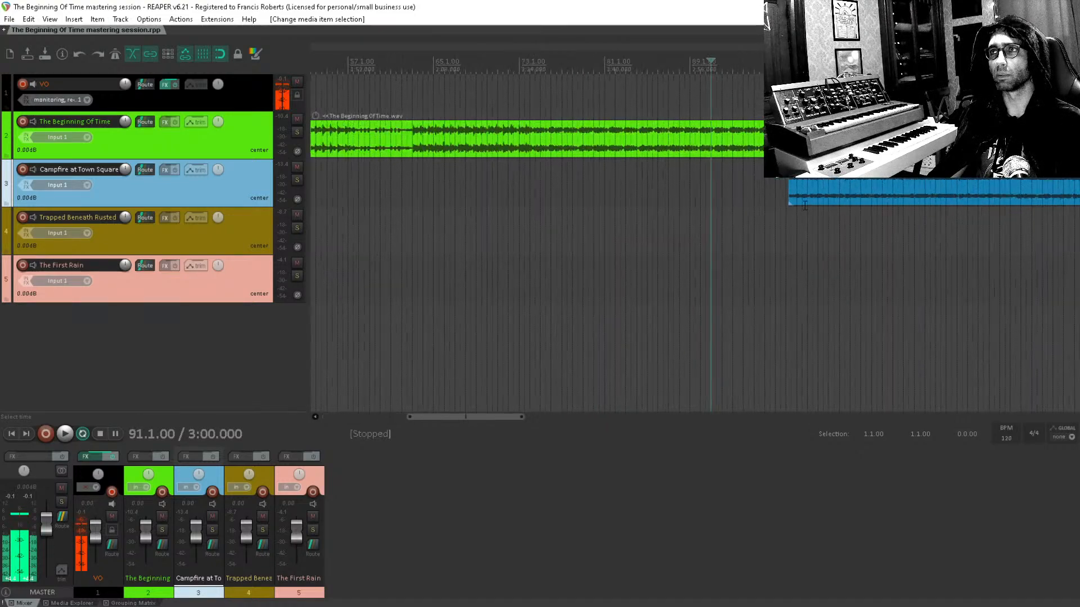
{"action": "left_click", "coordinate": [414, 184]}
{"action": "left_click", "coordinate": [678, 183]}
{"action": "key", "text": "space"}
{"action": "left_click", "coordinate": [731, 183]}
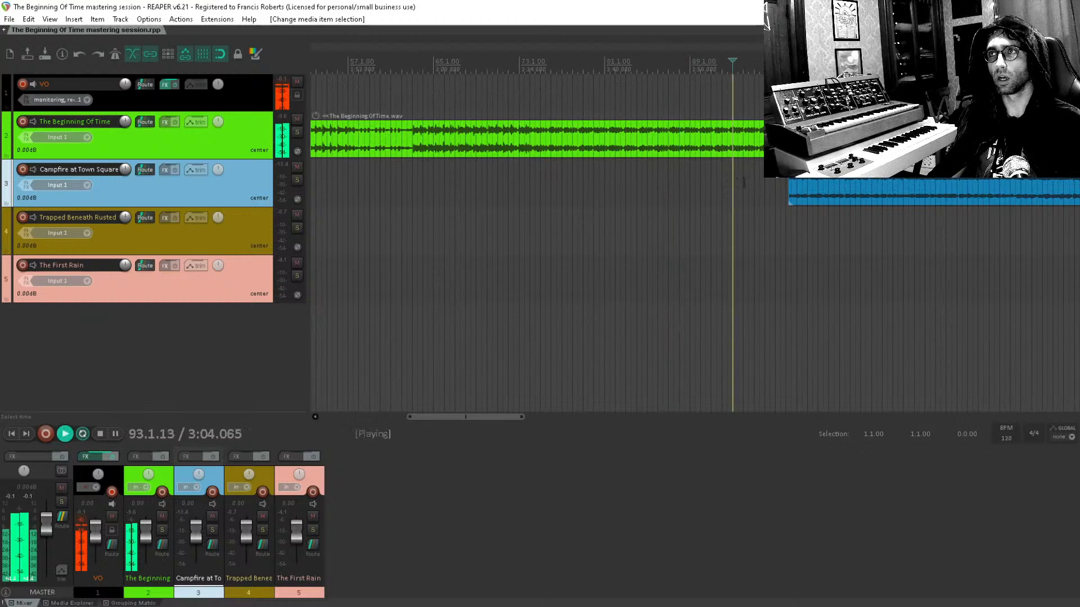
{"action": "key", "text": "space"}
Step: Audition the louder section of The Beginning Of Time from bar 63
{"action": "scroll", "coordinate": [844, 194], "scroll_direction": "left", "scroll_amount": 4}
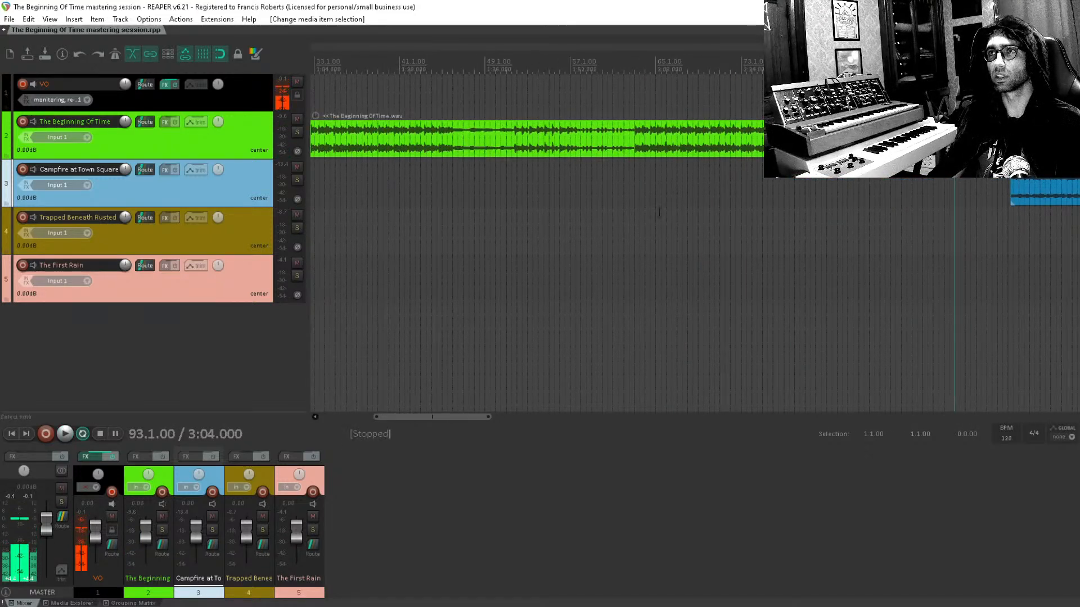
{"action": "left_click", "coordinate": [634, 169]}
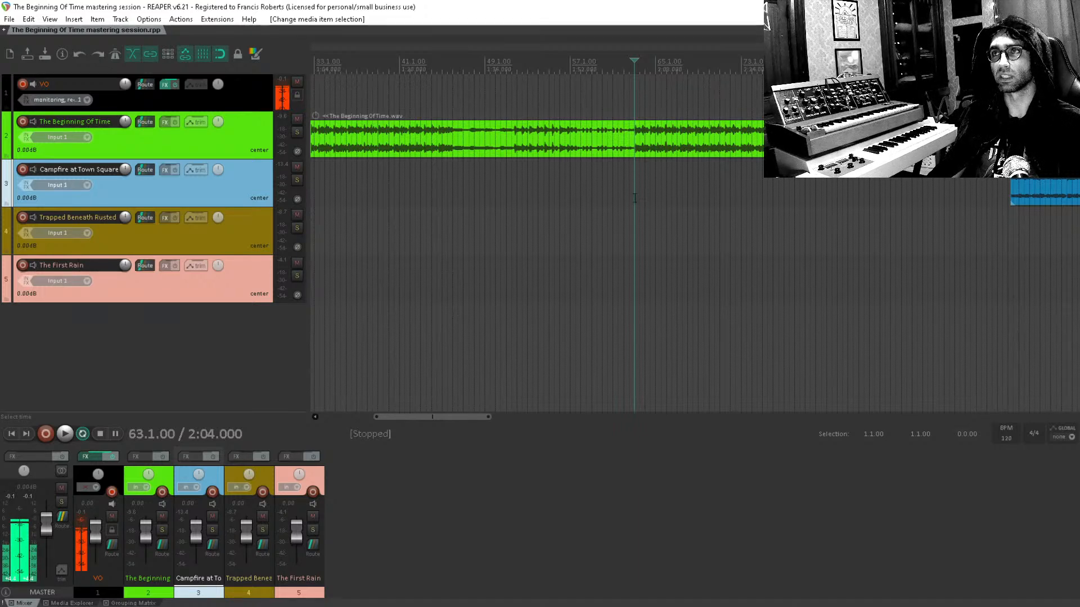
{"action": "key", "text": "space"}
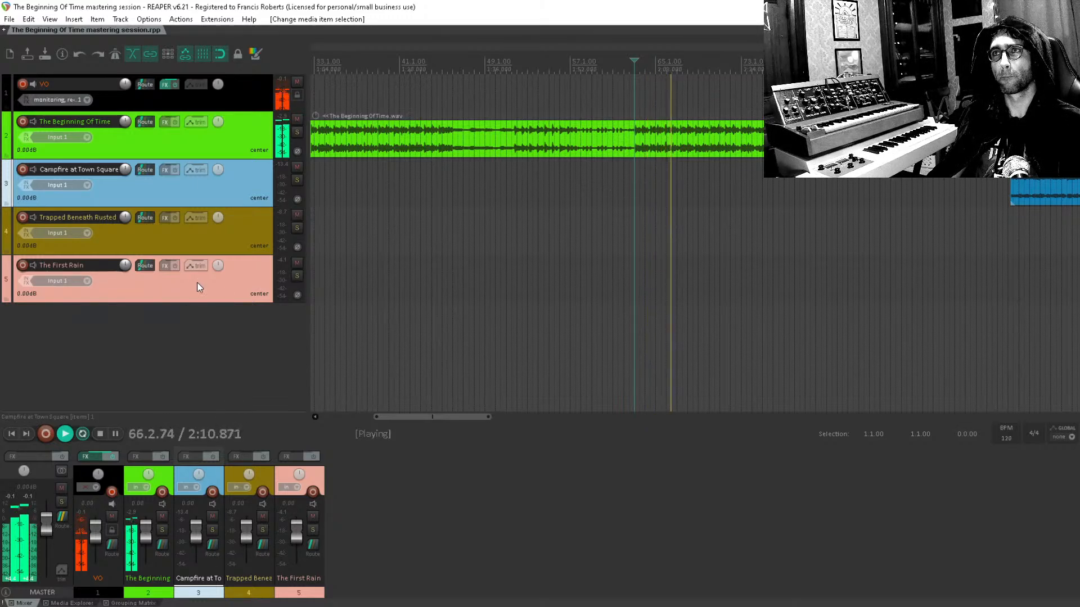
Step: Play short passages near the end of The Beginning Of Time from about bar 87 and bar 96
{"action": "key", "text": "space"}
{"action": "left_click", "coordinate": [896, 188]}
{"action": "key", "text": "space"}
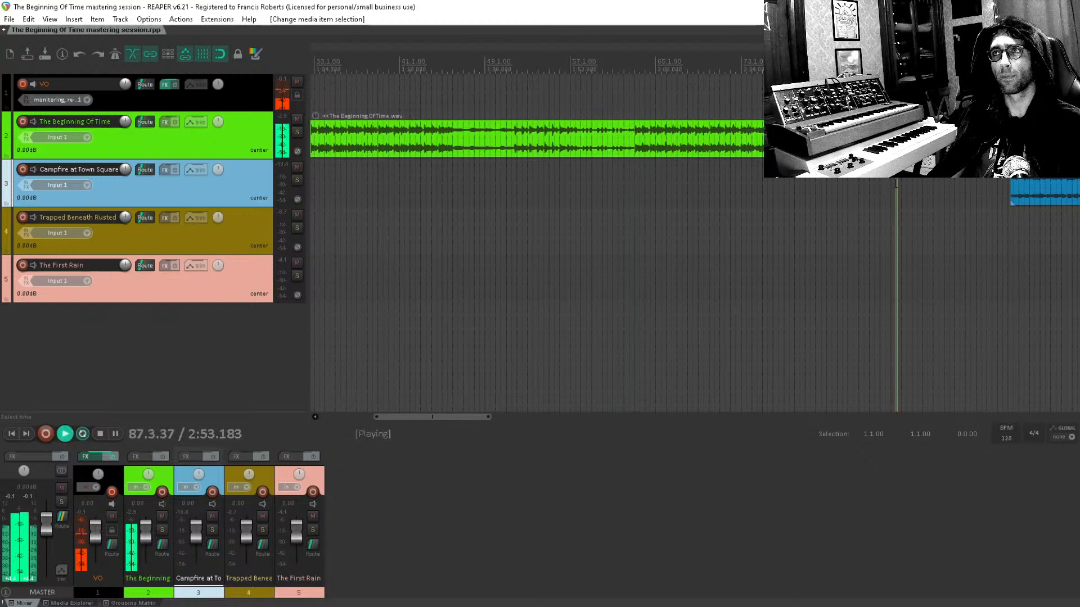
{"action": "left_click", "coordinate": [987, 181]}
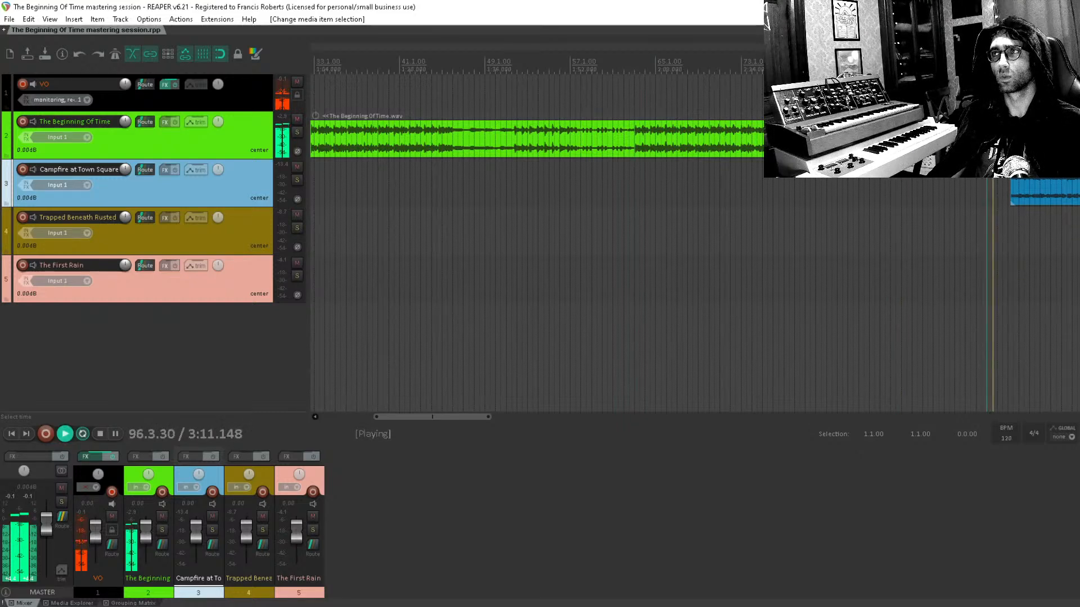
{"action": "key", "text": "space"}
{"action": "left_click", "coordinate": [987, 139]}
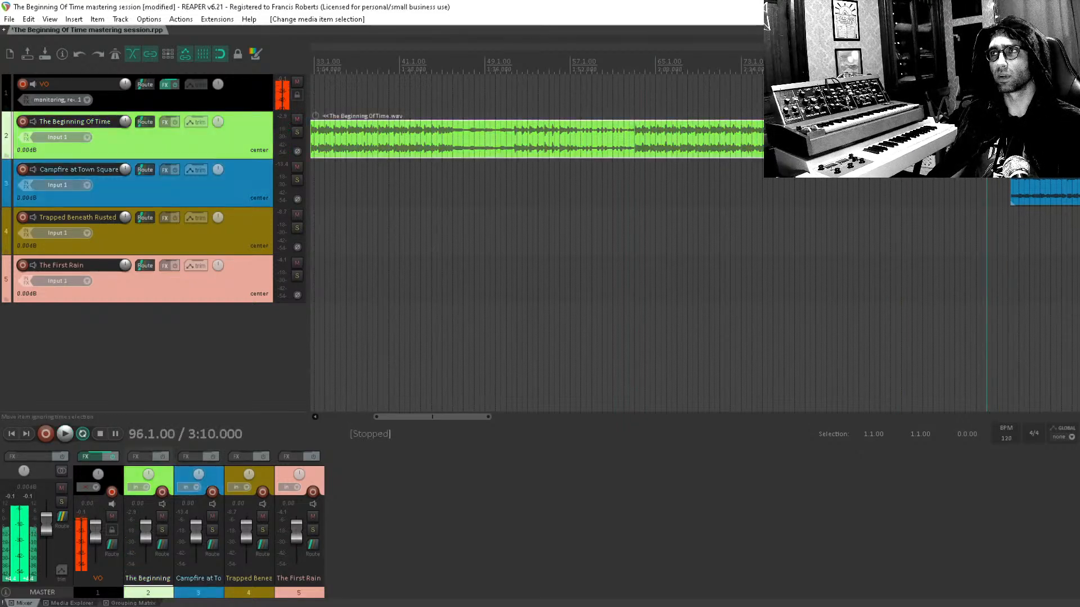
Step: Audition The Beginning Of Time from bar 53, skipping forward in stages to about bar 82
{"action": "left_click", "coordinate": [530, 183]}
{"action": "key", "text": "space"}
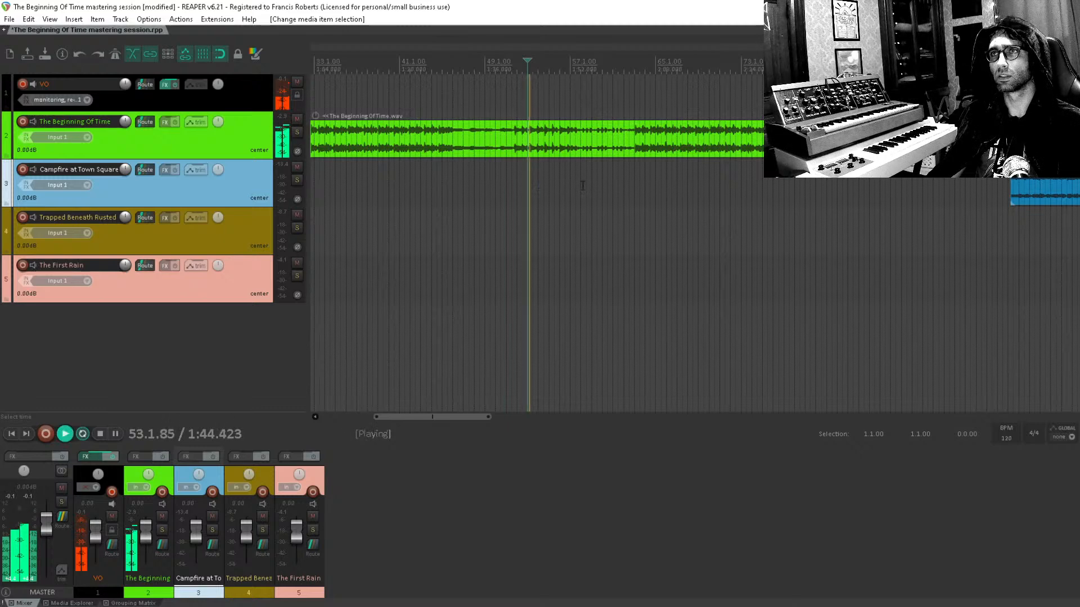
{"action": "left_click", "coordinate": [592, 177]}
{"action": "left_click", "coordinate": [630, 176]}
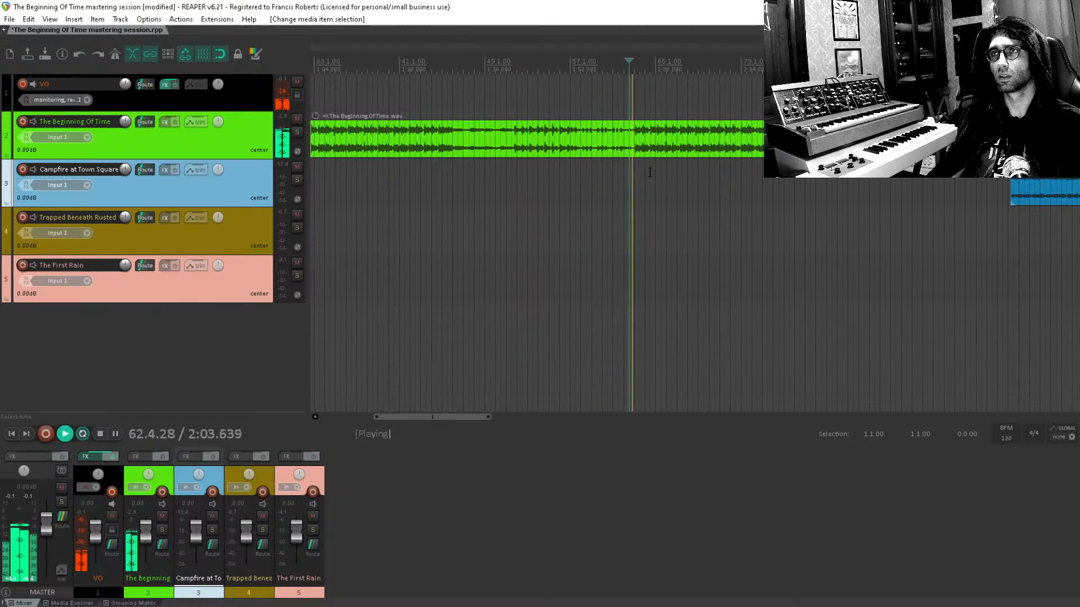
{"action": "left_click", "coordinate": [650, 174]}
{"action": "left_click", "coordinate": [693, 174]}
{"action": "left_click", "coordinate": [715, 175]}
{"action": "left_click", "coordinate": [784, 177]}
{"action": "left_click", "coordinate": [838, 180]}
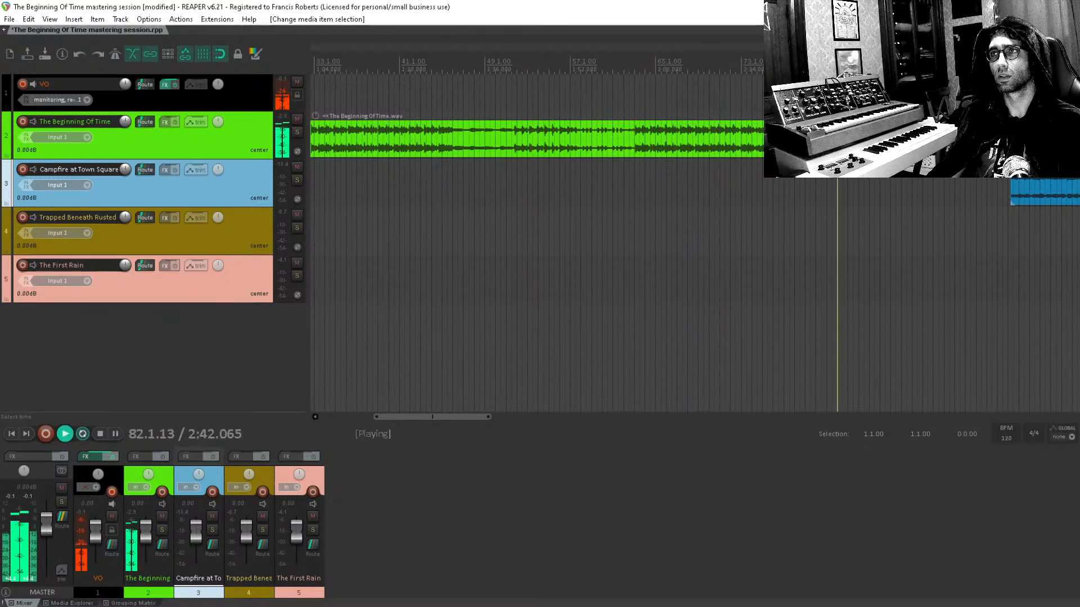
Step: Replay the section of The Beginning Of Time between about bars 70 and 79, and stop playback
{"action": "left_click", "coordinate": [743, 186]}
{"action": "left_click", "coordinate": [774, 179]}
{"action": "key", "text": "space"}
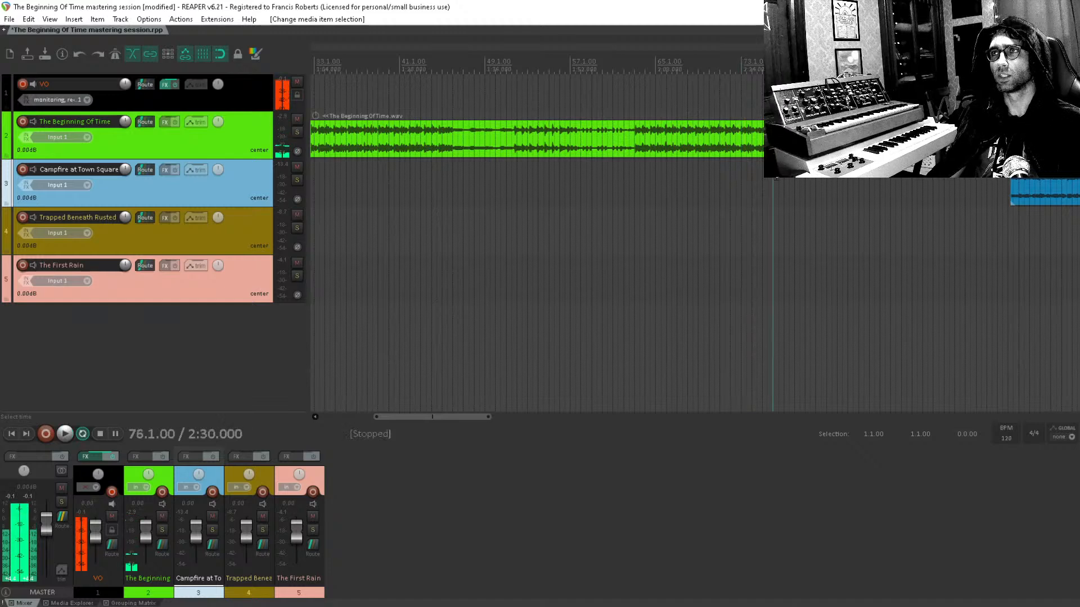
{"action": "left_click", "coordinate": [715, 173]}
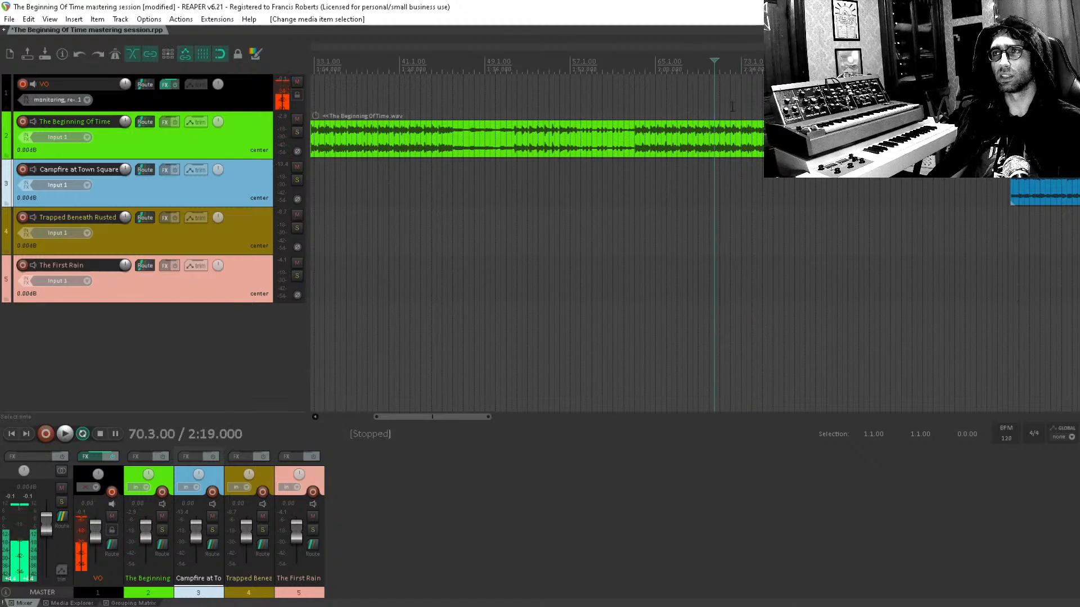
{"action": "key", "text": "space"}
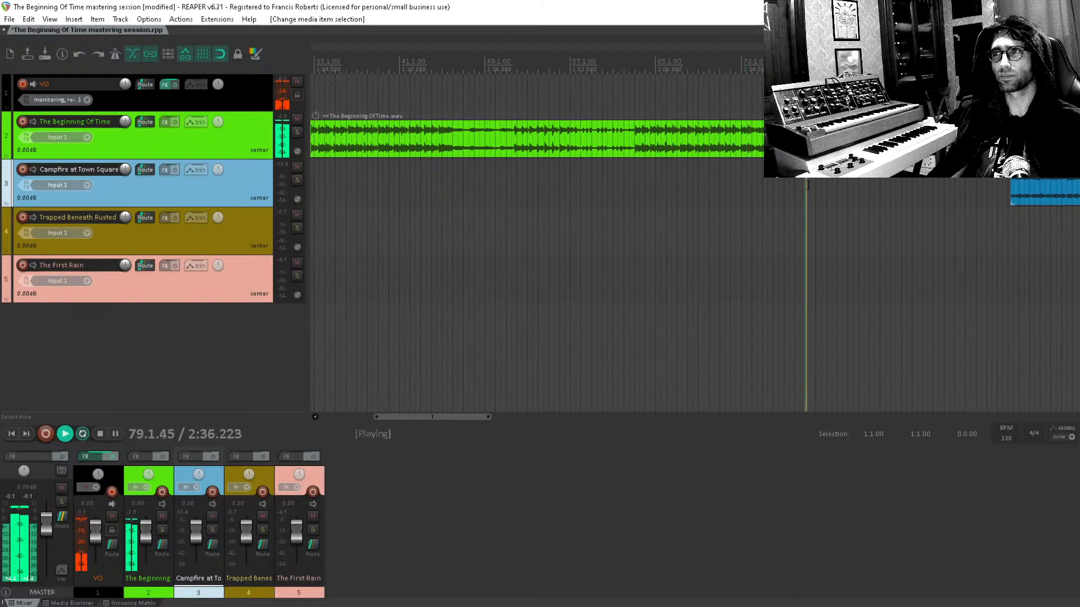
{"action": "key", "text": "space"}
Step: Trim the end of The Beginning Of Time to bar 95 and fade it out from about bar 83
{"action": "left_click_drag", "start_coordinate": [757, 170], "coordinate": [927, 170]}
{"action": "left_click", "coordinate": [928, 96]}
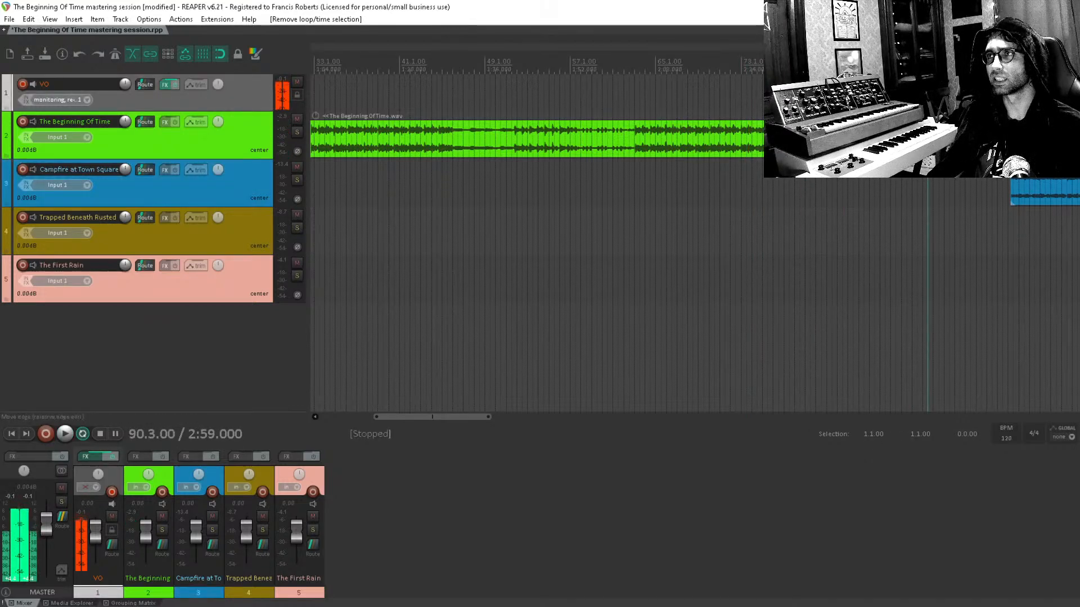
{"action": "left_click_drag", "start_coordinate": [991, 138], "coordinate": [848, 123]}
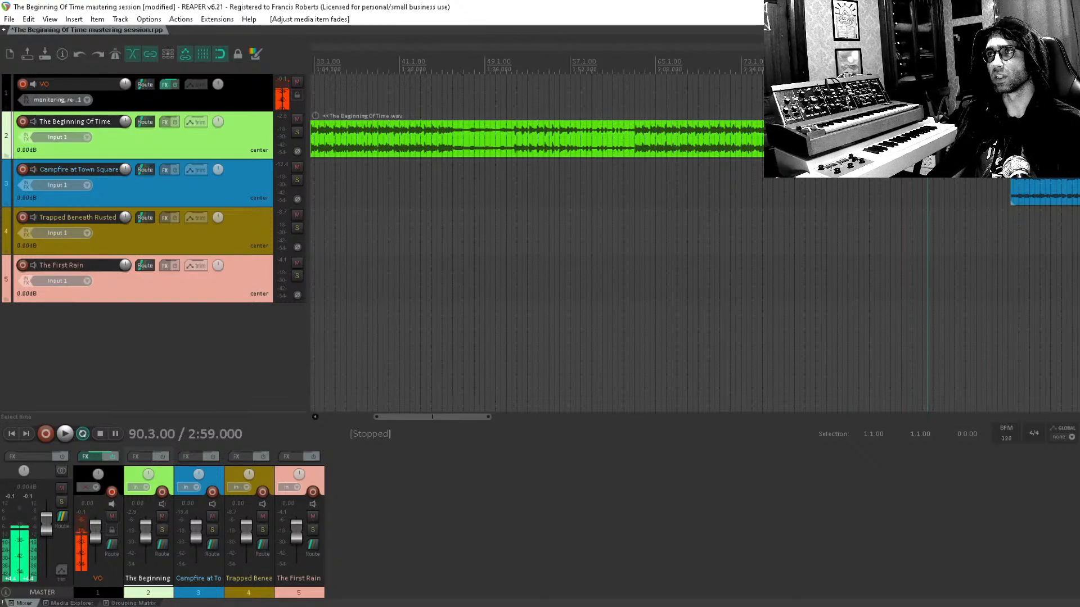
{"action": "scroll", "coordinate": [647, 192], "scroll_direction": "down", "scroll_amount": 3}
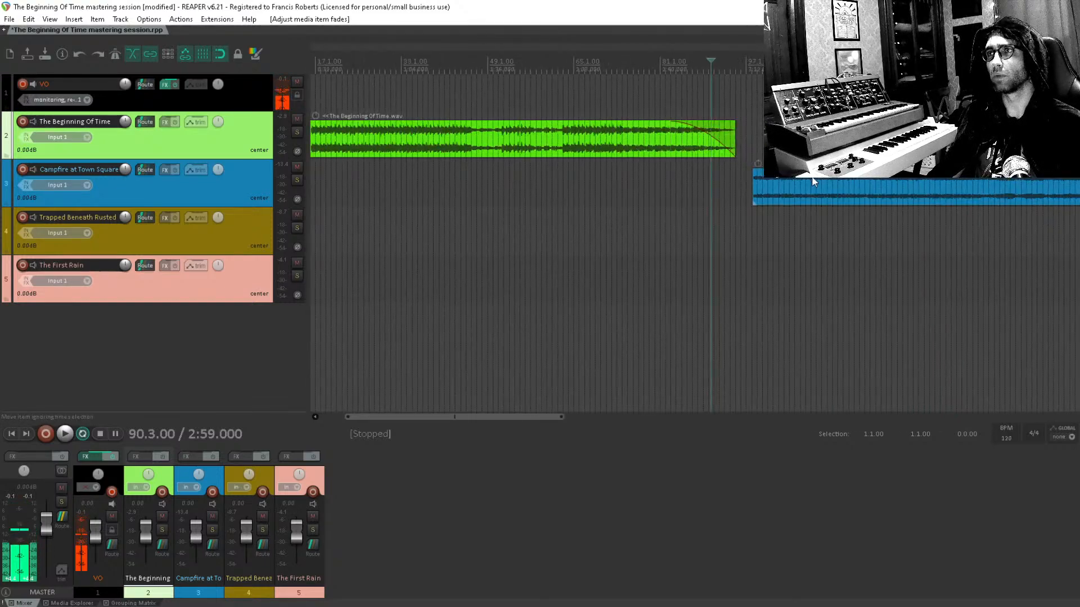
Step: Move the Campfire at Town Square clip earlier so it starts about half a bar after The Beginning Of Time ends
{"action": "left_click", "coordinate": [646, 192]}
{"action": "left_click", "coordinate": [622, 165]}
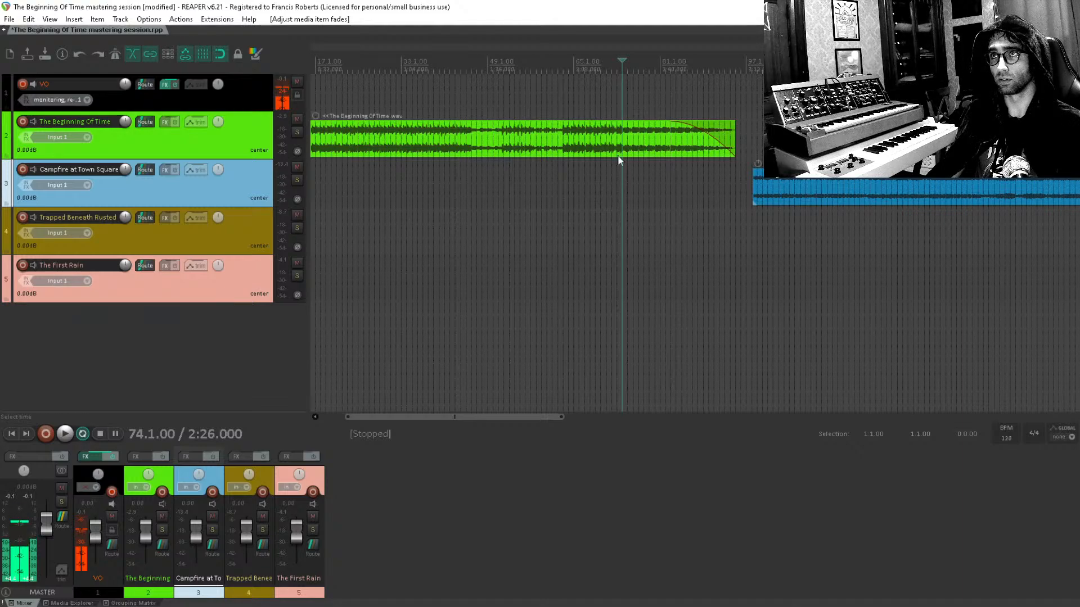
{"action": "left_click", "coordinate": [855, 273]}
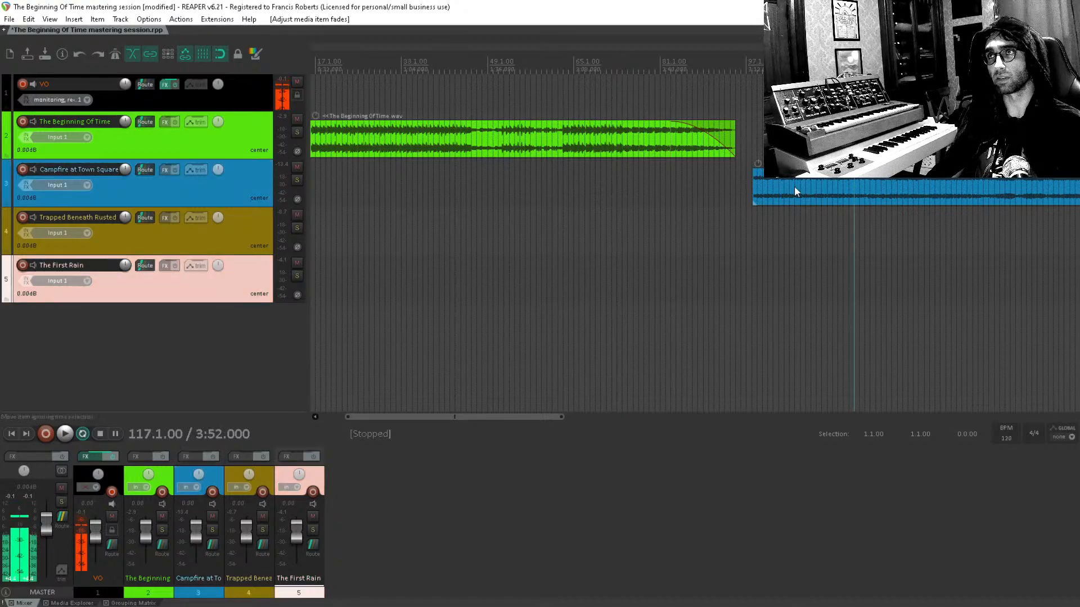
{"action": "scroll", "coordinate": [788, 194], "scroll_direction": "up", "scroll_amount": 2}
{"action": "left_click", "coordinate": [711, 216]}
{"action": "scroll", "coordinate": [703, 215], "scroll_direction": "up", "scroll_amount": 4}
{"action": "scroll", "coordinate": [619, 208], "scroll_direction": "left", "scroll_amount": 2}
{"action": "left_click_drag", "start_coordinate": [702, 195], "coordinate": [611, 197]}
{"action": "left_click", "coordinate": [540, 206]}
{"action": "scroll", "coordinate": [543, 207], "scroll_direction": "up", "scroll_amount": 4}
{"action": "left_click_drag", "start_coordinate": [899, 194], "coordinate": [928, 192]}
Step: Play the transition from the faded end of The Beginning Of Time into Campfire at Town Square
{"action": "left_click", "coordinate": [801, 217]}
{"action": "left_click", "coordinate": [685, 250]}
{"action": "key", "text": "space"}
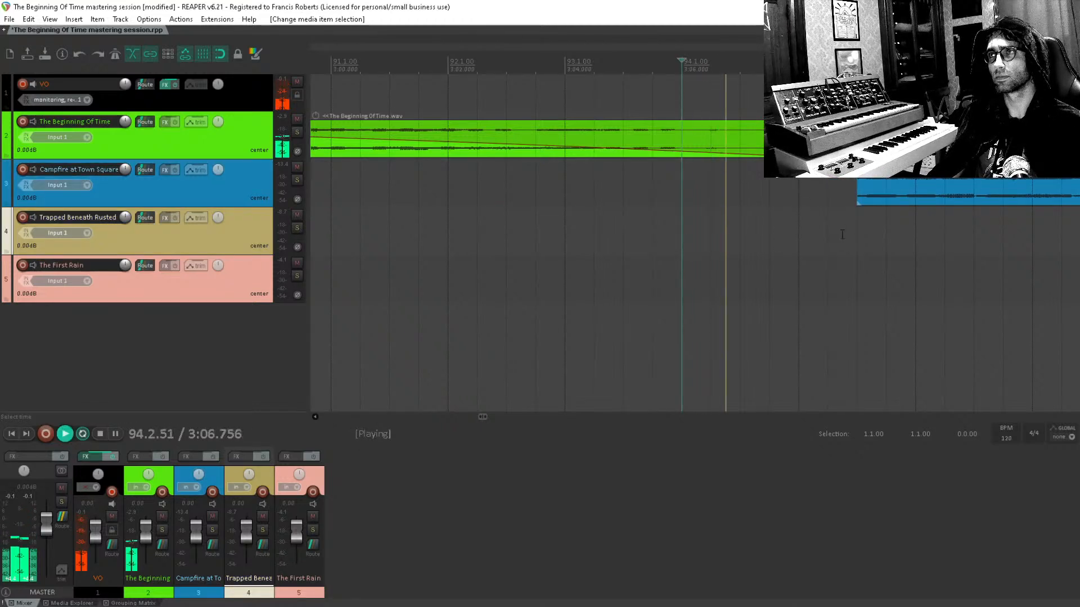
{"action": "left_click", "coordinate": [829, 237]}
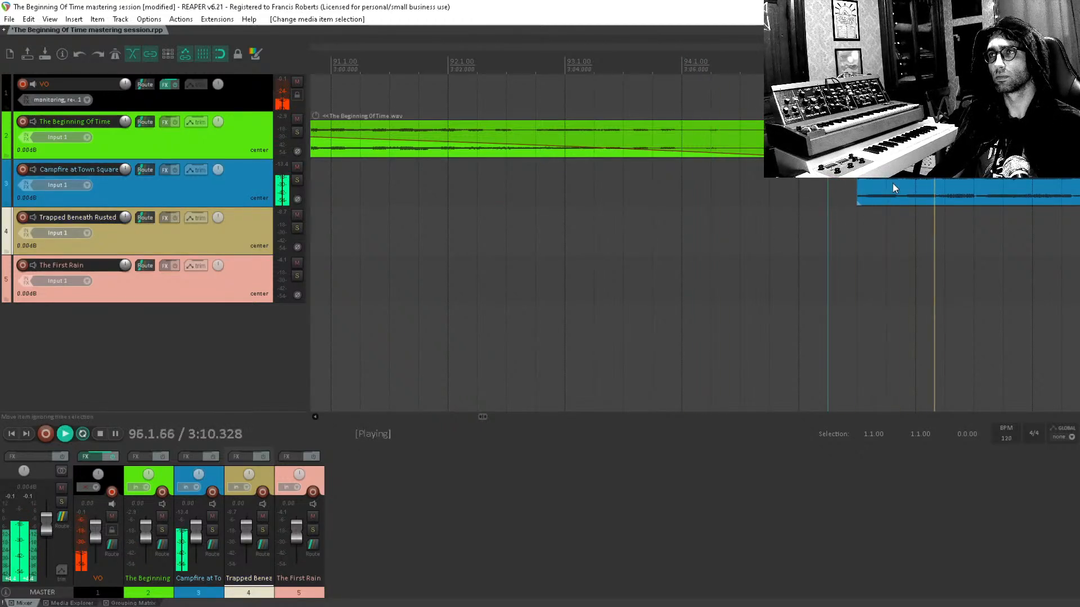
{"action": "scroll", "coordinate": [892, 184], "scroll_direction": "down", "scroll_amount": 8}
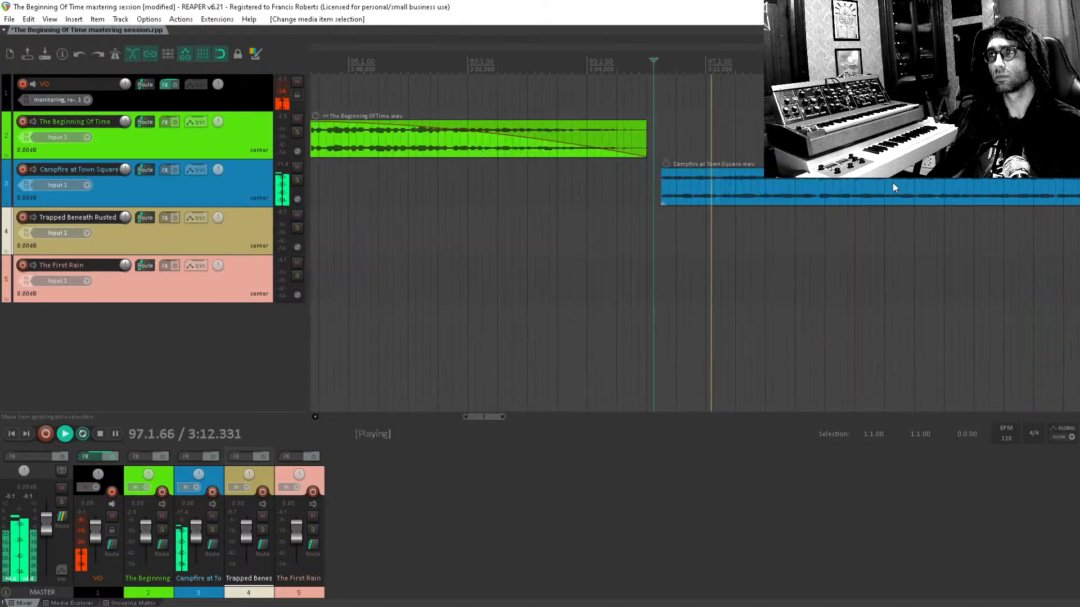
{"action": "scroll", "coordinate": [895, 192], "scroll_direction": "down", "scroll_amount": 2}
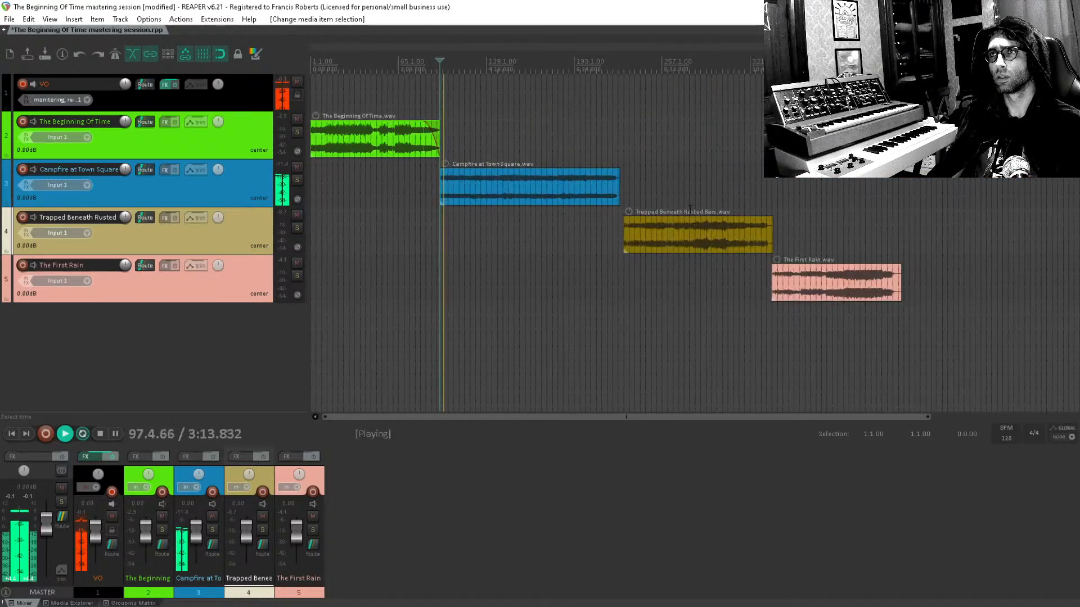
{"action": "key", "text": "space"}
Step: Audition the ending of Campfire at Town Square from bar 213 and bar 223
{"action": "left_click", "coordinate": [621, 232]}
{"action": "scroll", "coordinate": [621, 231], "scroll_direction": "up", "scroll_amount": 6}
{"action": "left_click", "coordinate": [620, 237]}
{"action": "key", "text": "space"}
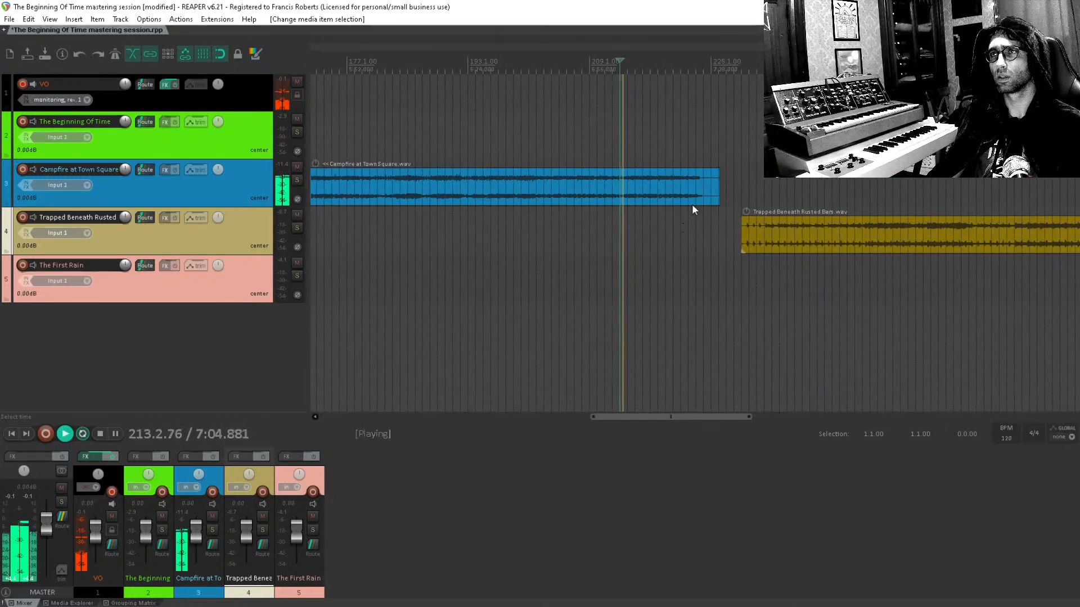
{"action": "key", "text": "space"}
{"action": "left_click", "coordinate": [697, 218]}
{"action": "key", "text": "space"}
{"action": "key", "text": "space"}
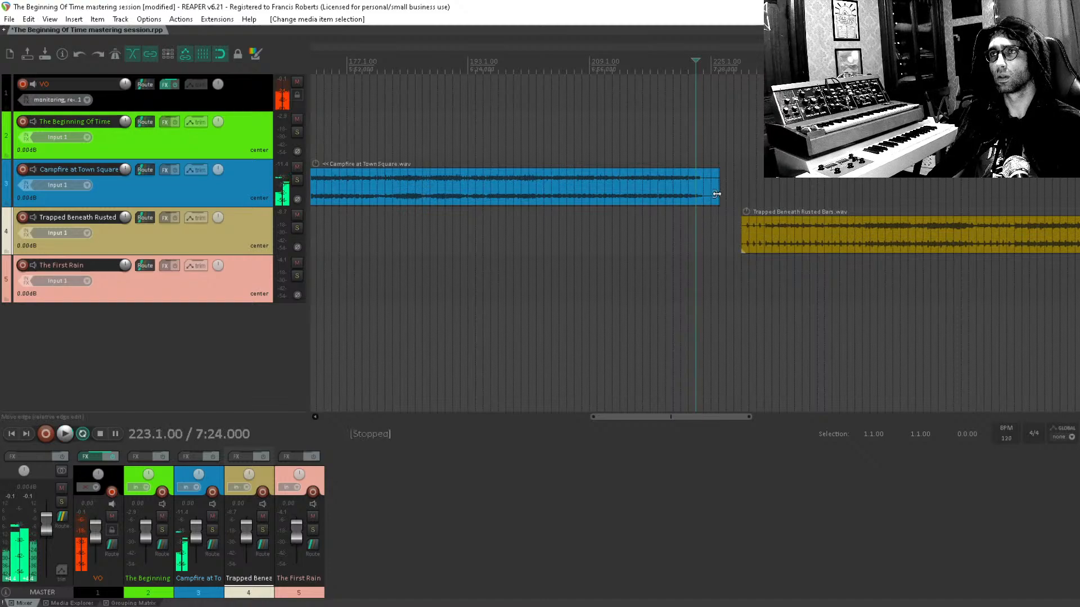
Step: Trim the end of Campfire at Town Square to bar 221 and fade it out from about bar 208
{"action": "left_click_drag", "start_coordinate": [719, 179], "coordinate": [681, 178]}
{"action": "left_click_drag", "start_coordinate": [609, 168], "coordinate": [595, 172]}
Step: Move the Trapped Beneath Rusted Bars clip earlier to start at 221.3.00, and save the project
{"action": "left_click", "coordinate": [827, 233]}
{"action": "left_click", "coordinate": [785, 257]}
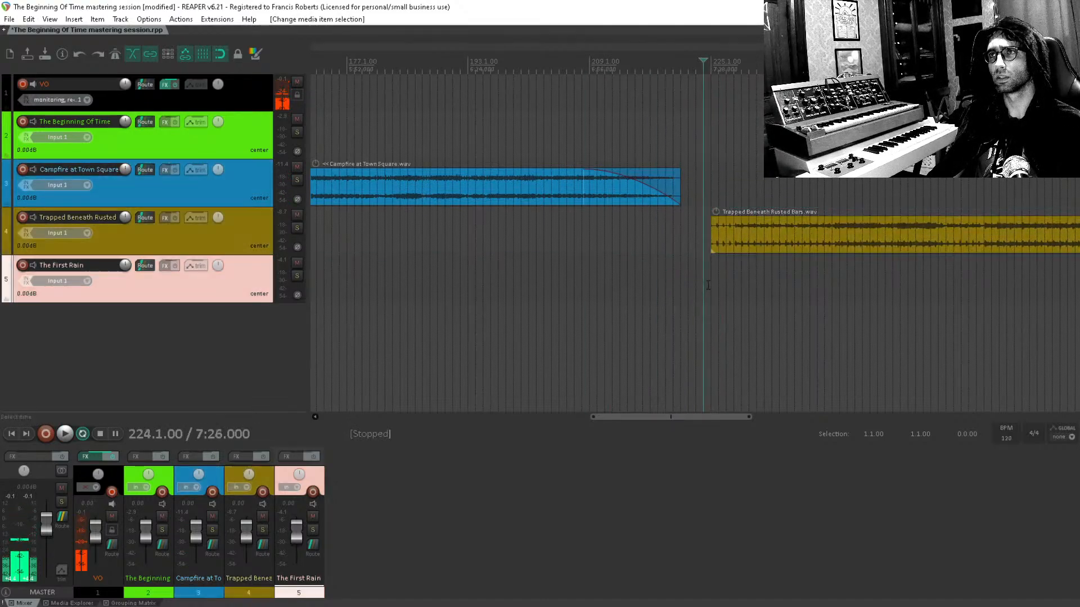
{"action": "scroll", "coordinate": [785, 257], "scroll_direction": "up", "scroll_amount": 4}
{"action": "left_click", "coordinate": [606, 251]}
{"action": "scroll", "coordinate": [616, 249], "scroll_direction": "up", "scroll_amount": 3}
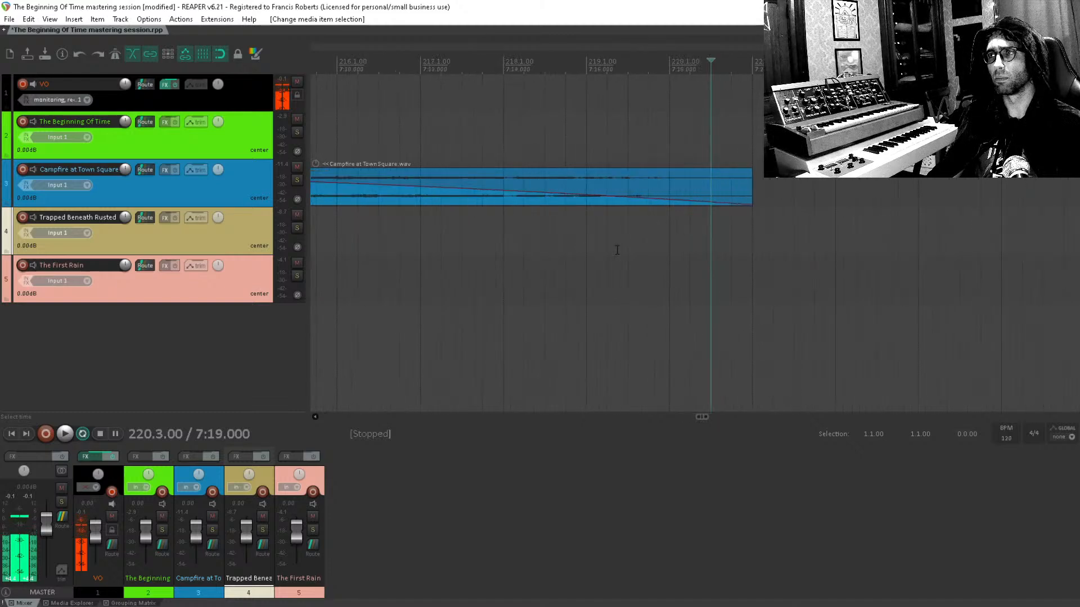
{"action": "left_click_drag", "start_coordinate": [754, 275], "coordinate": [619, 280]}
{"action": "left_click_drag", "start_coordinate": [964, 236], "coordinate": [673, 247]}
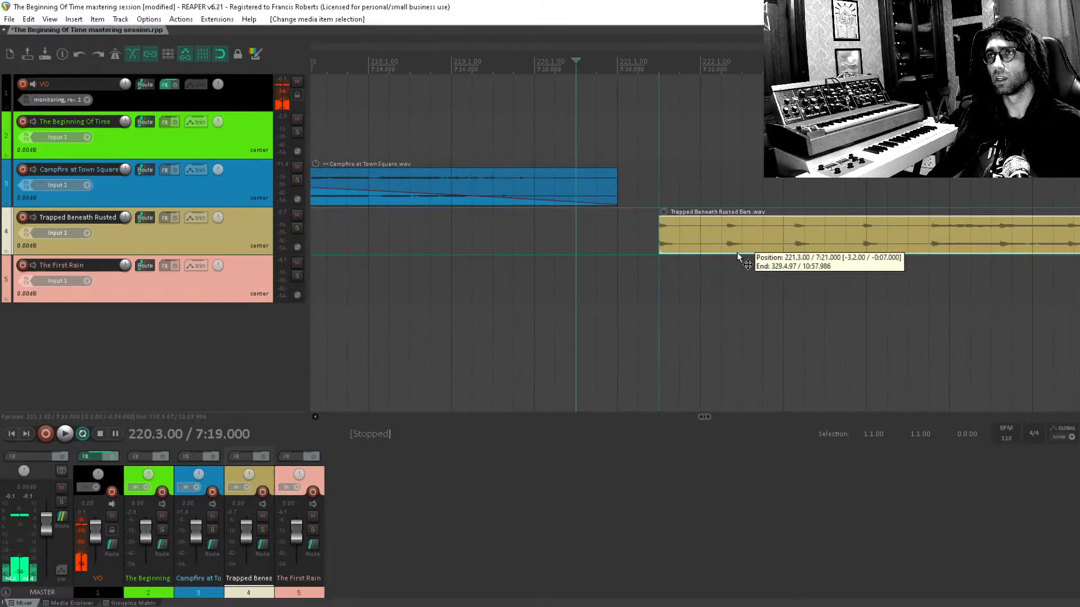
{"action": "scroll", "coordinate": [623, 246], "scroll_direction": "down", "scroll_amount": 3}
{"action": "scroll", "coordinate": [623, 246], "scroll_direction": "down", "scroll_amount": 1}
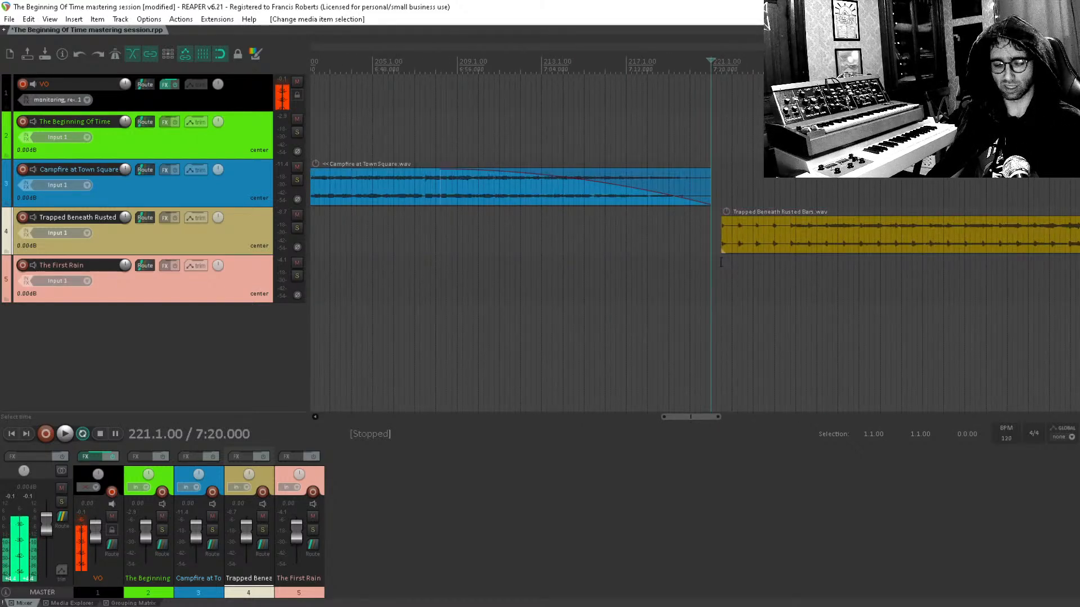
{"action": "key", "text": "ctrl+s"}
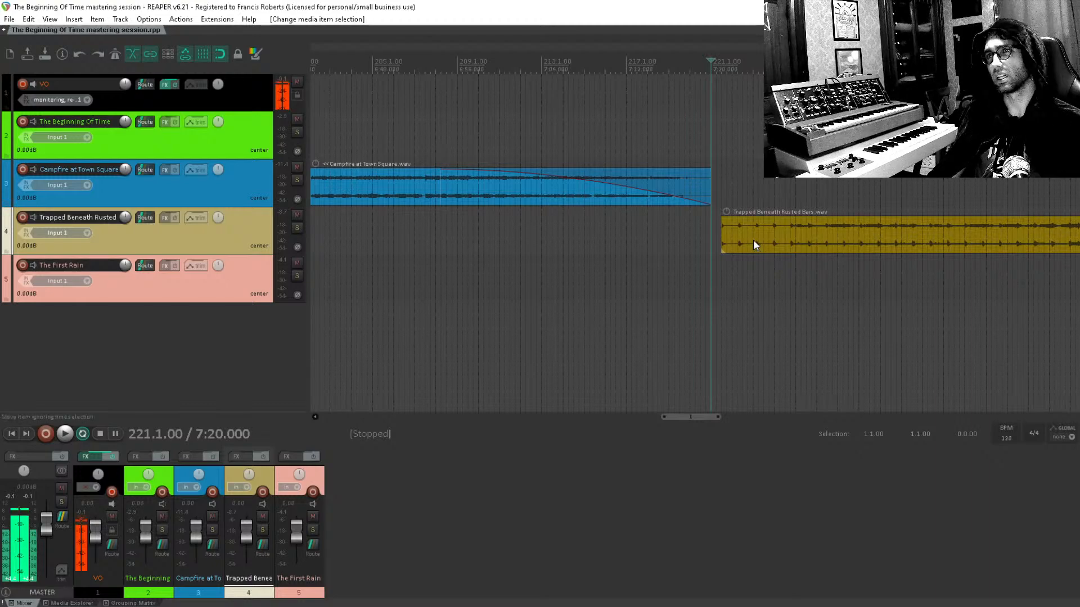
Step: Audition the ending of Trapped Beneath Rusted Bars from bar 325 and again from about bar 322
{"action": "scroll", "coordinate": [754, 239], "scroll_direction": "down", "scroll_amount": 7}
{"action": "scroll", "coordinate": [754, 240], "scroll_direction": "down", "scroll_amount": 1}
{"action": "left_click_drag", "start_coordinate": [934, 259], "coordinate": [756, 270]}
{"action": "left_click", "coordinate": [749, 277]}
{"action": "scroll", "coordinate": [750, 278], "scroll_direction": "up", "scroll_amount": 3}
{"action": "scroll", "coordinate": [749, 278], "scroll_direction": "up", "scroll_amount": 4}
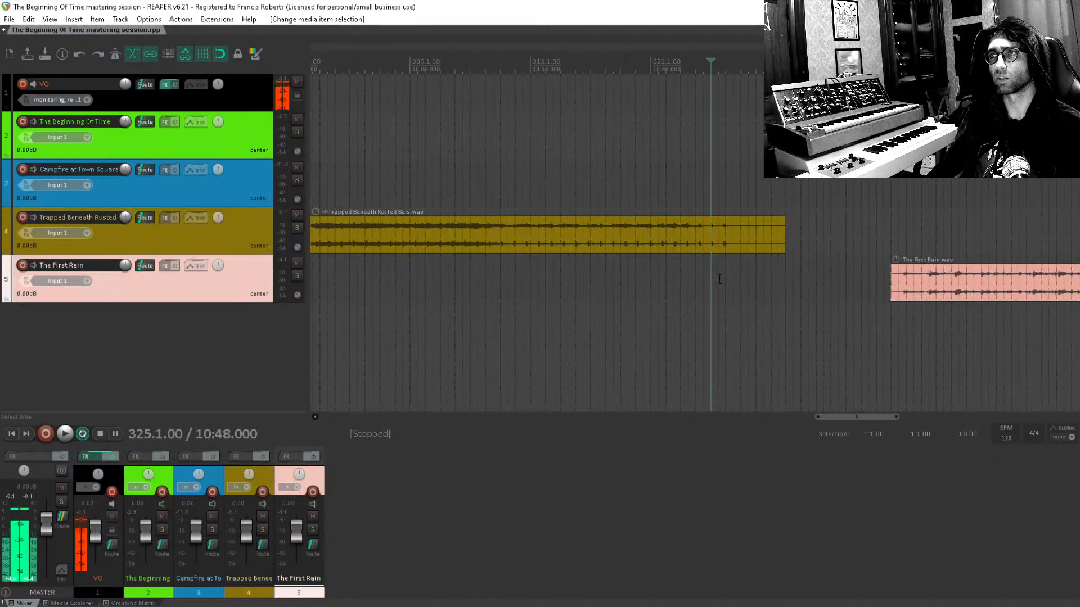
{"action": "key", "text": "space"}
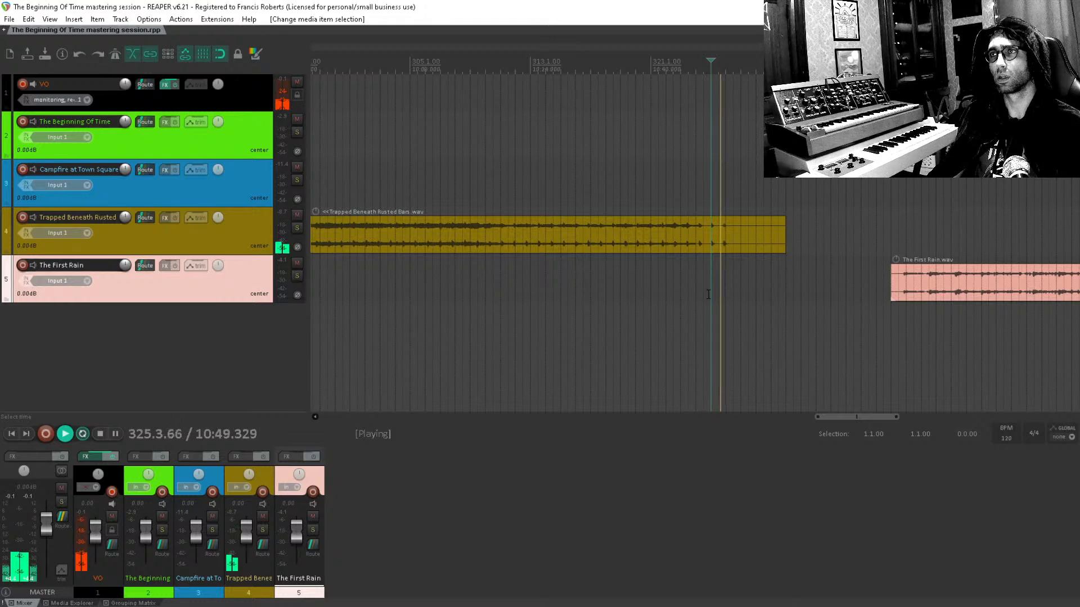
{"action": "left_click", "coordinate": [674, 291]}
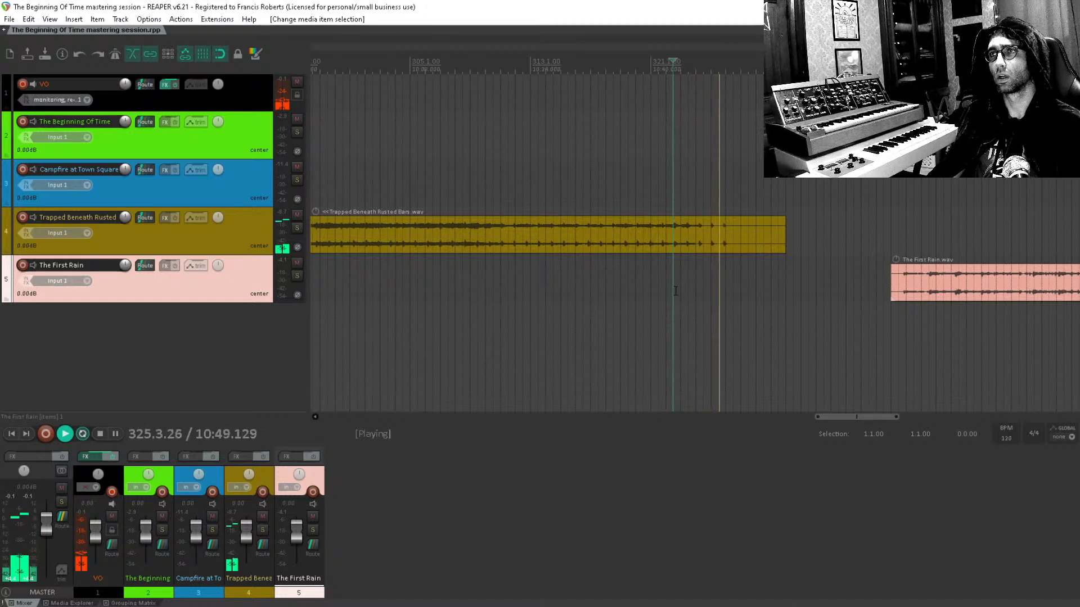
{"action": "key", "text": "space"}
Step: Try trimming the end of Trapped Beneath Rusted Bars to about 327.3.00 with a short fade-out
{"action": "left_click", "coordinate": [735, 270]}
{"action": "left_click_drag", "start_coordinate": [785, 237], "coordinate": [734, 258]}
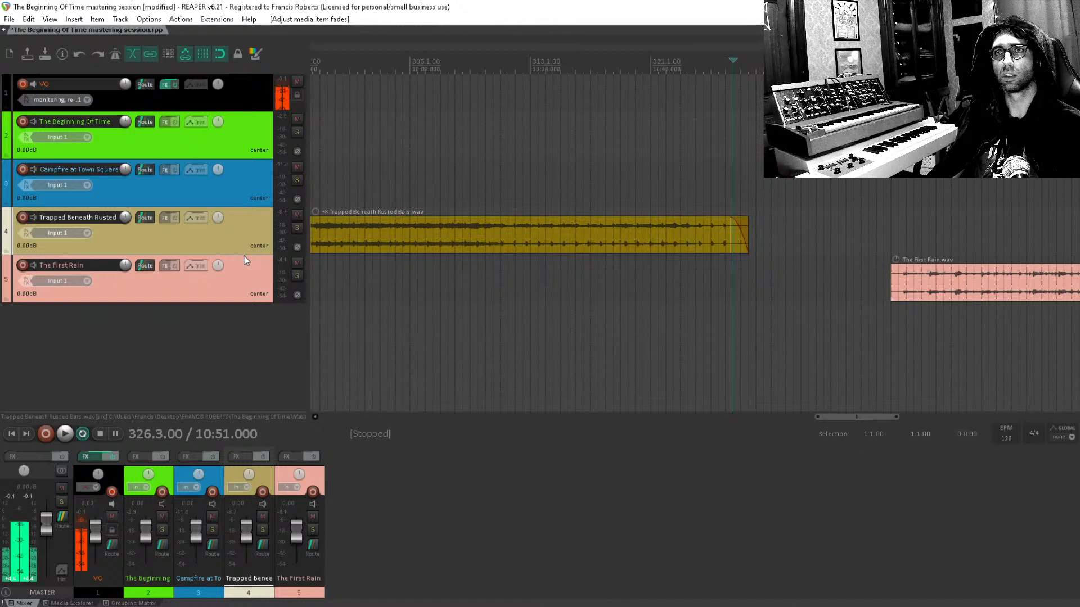
Step: Enlarge the Trapped Beneath Rusted Bars track and magnify its waveform to examine the decaying tail at the end
{"action": "left_click_drag", "start_coordinate": [241, 255], "coordinate": [242, 407]}
{"action": "left_click_drag", "start_coordinate": [837, 242], "coordinate": [672, 94]}
{"action": "scroll", "coordinate": [616, 200], "scroll_direction": "up", "scroll_amount": 7}
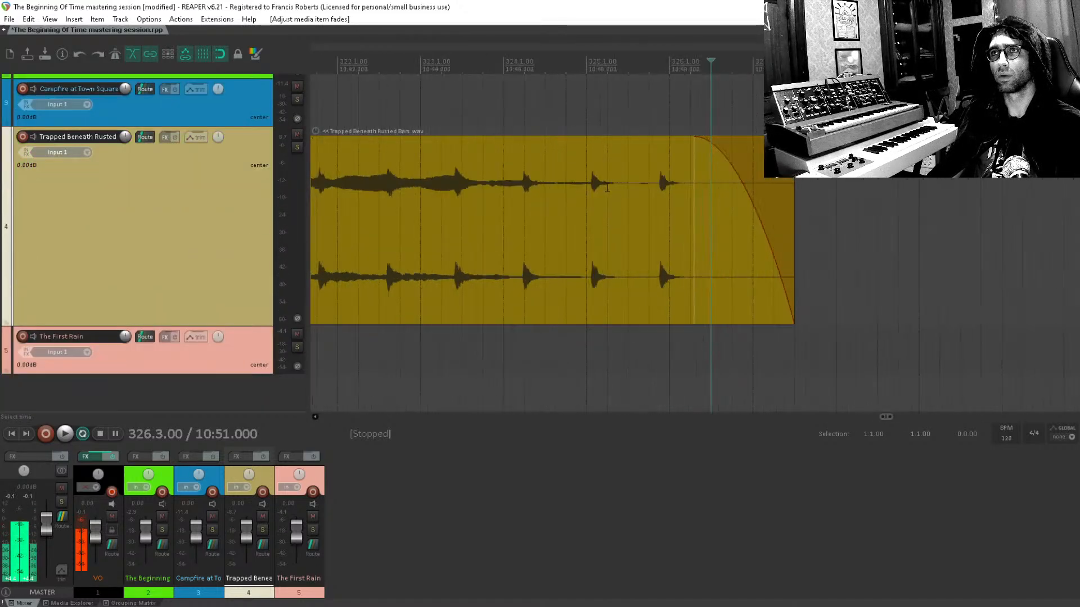
{"action": "left_click_drag", "start_coordinate": [627, 213], "coordinate": [486, 215]}
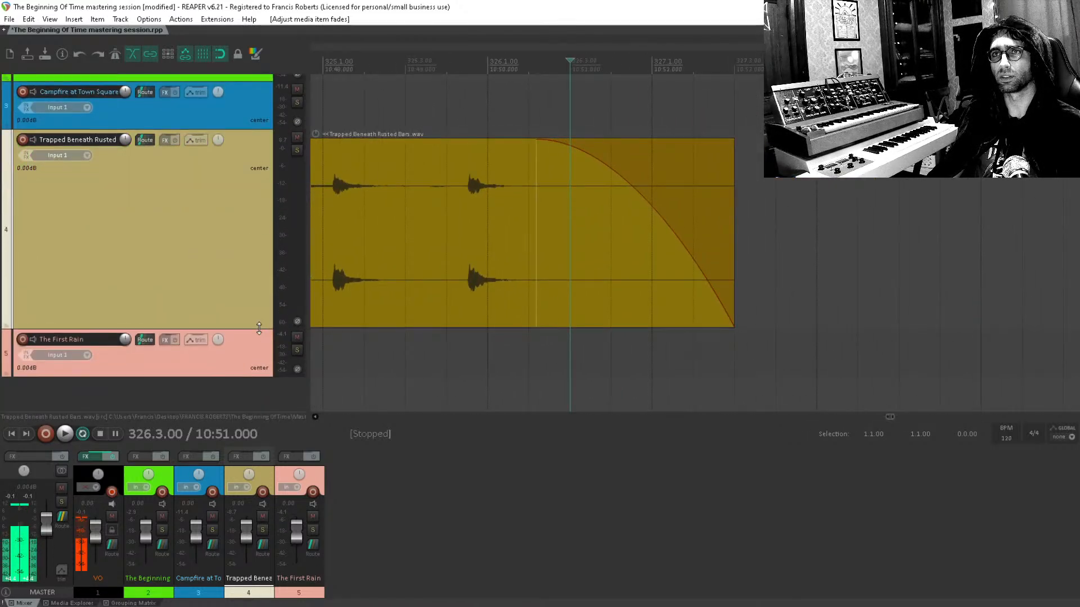
{"action": "left_click_drag", "start_coordinate": [258, 328], "coordinate": [258, 392]}
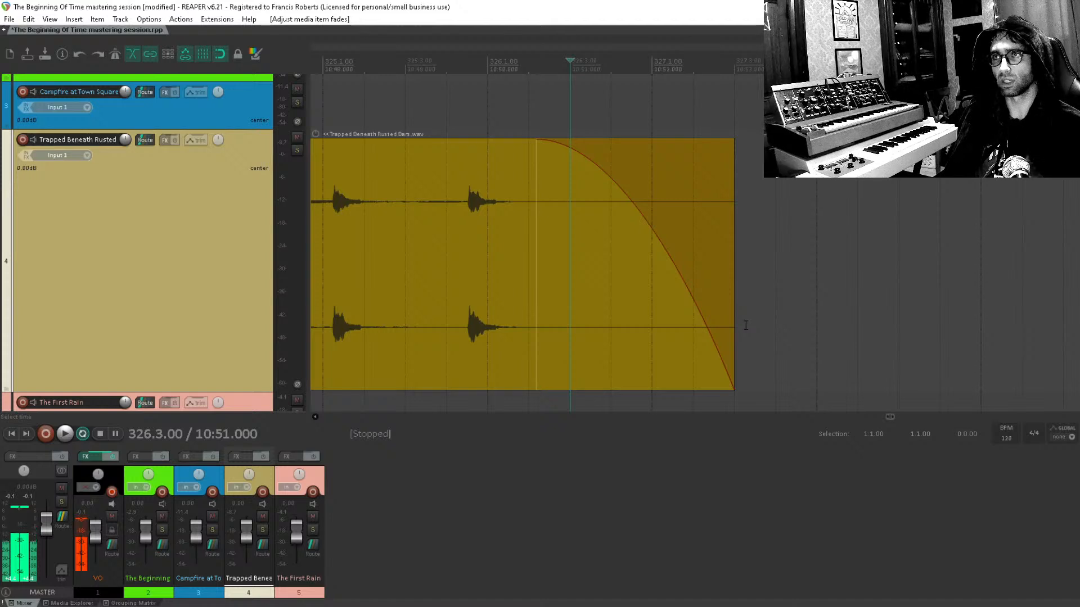
{"action": "key", "text": "shift+Up"}
{"action": "key", "text": "shift+Up"}
{"action": "key", "text": "shift+Up"}
{"action": "key", "text": "shift+Up"}
{"action": "key", "text": "shift+Up"}
{"action": "key", "text": "shift+Up"}
{"action": "key", "text": "shift+Up"}
{"action": "key", "text": "shift+Up"}
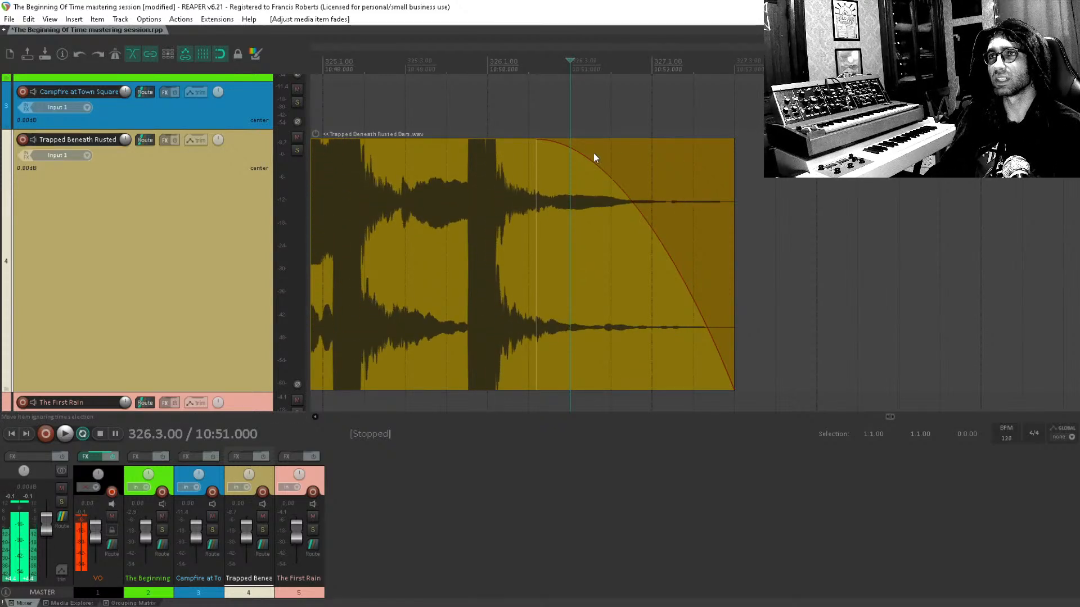
Step: Remove the fade-out from Trapped Beneath Rusted Bars and extend the clip's end to about 328.3.00
{"action": "left_click_drag", "start_coordinate": [595, 157], "coordinate": [736, 159]}
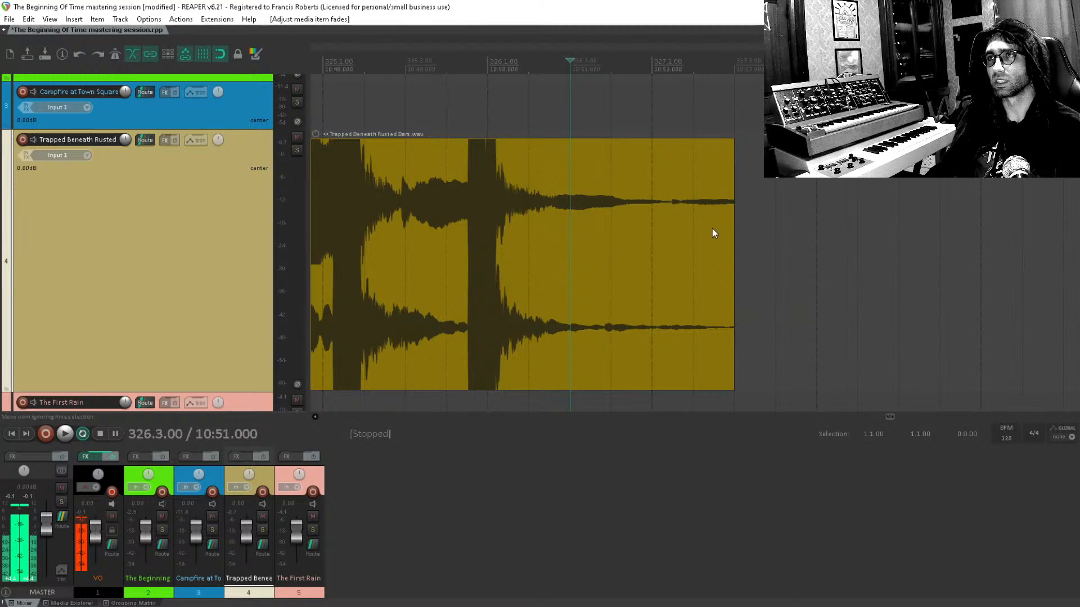
{"action": "left_click_drag", "start_coordinate": [733, 230], "coordinate": [896, 229]}
{"action": "scroll", "coordinate": [897, 230], "scroll_direction": "down", "scroll_amount": 4}
{"action": "scroll", "coordinate": [978, 211], "scroll_direction": "up", "scroll_amount": 4}
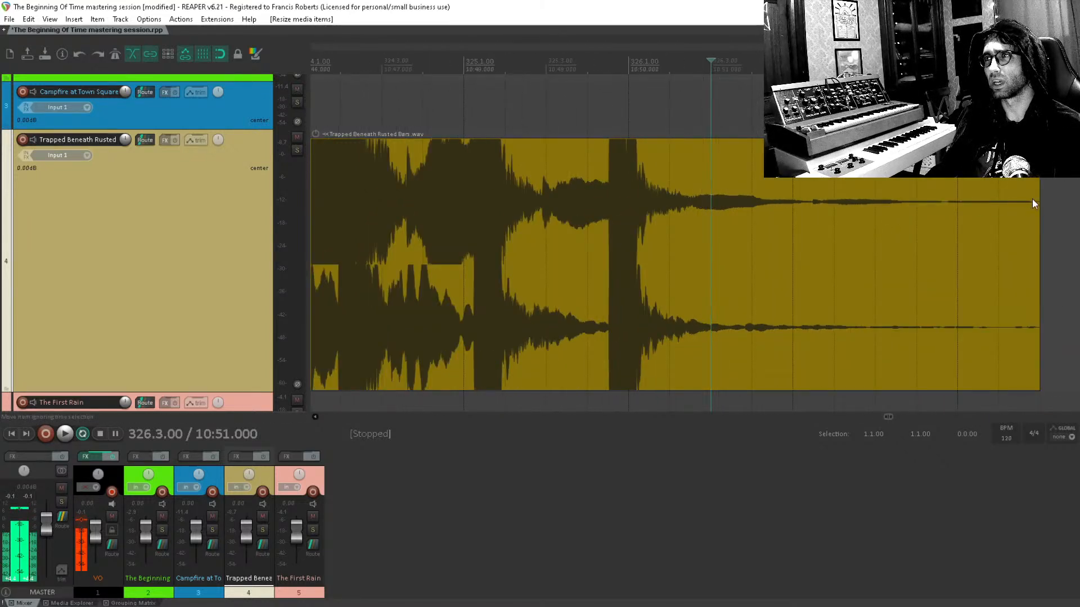
Step: Trim the end of Trapped Beneath Rusted Bars to 328.1.00, fade it out from about 326.3.00, and audition the ending from 324.4.00
{"action": "left_click_drag", "start_coordinate": [1038, 213], "coordinate": [680, 173]}
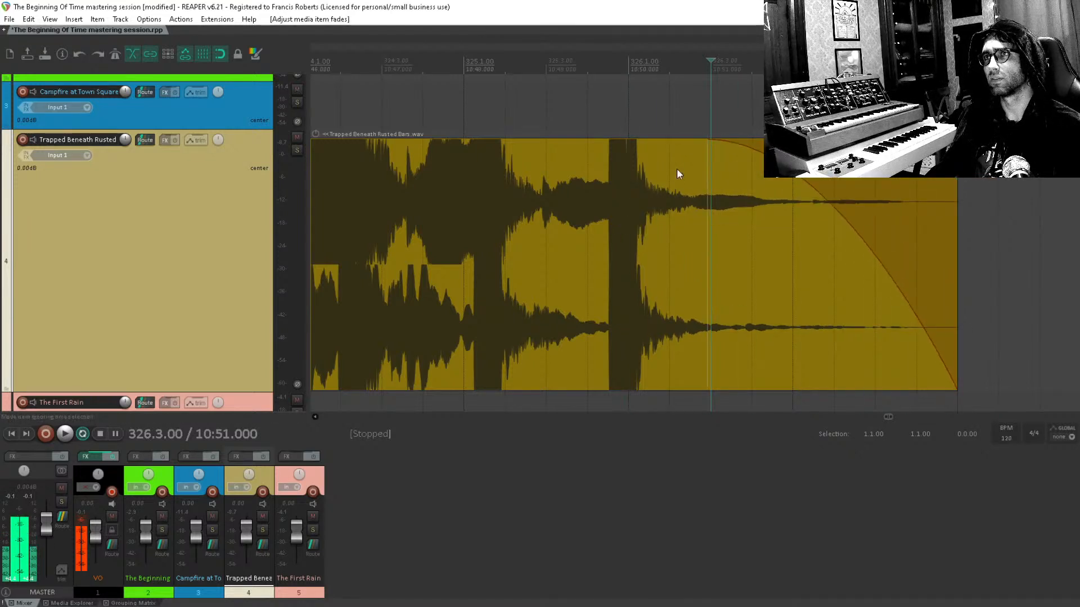
{"action": "scroll", "coordinate": [689, 108], "scroll_direction": "down", "scroll_amount": 5}
{"action": "left_click", "coordinate": [682, 95]}
{"action": "left_click", "coordinate": [659, 95]}
{"action": "key", "text": "space"}
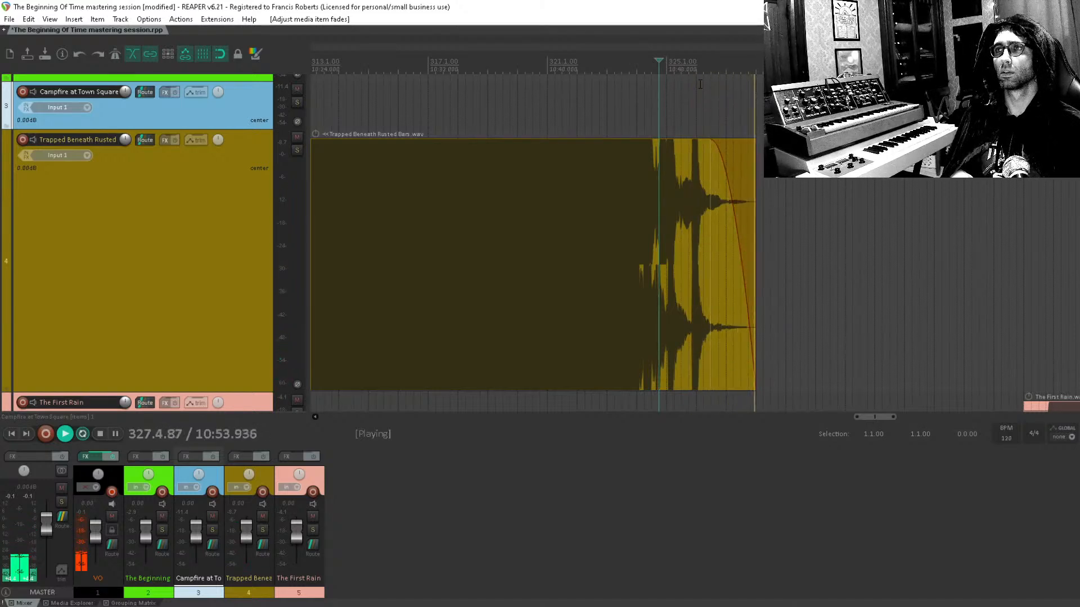
{"action": "key", "text": "space"}
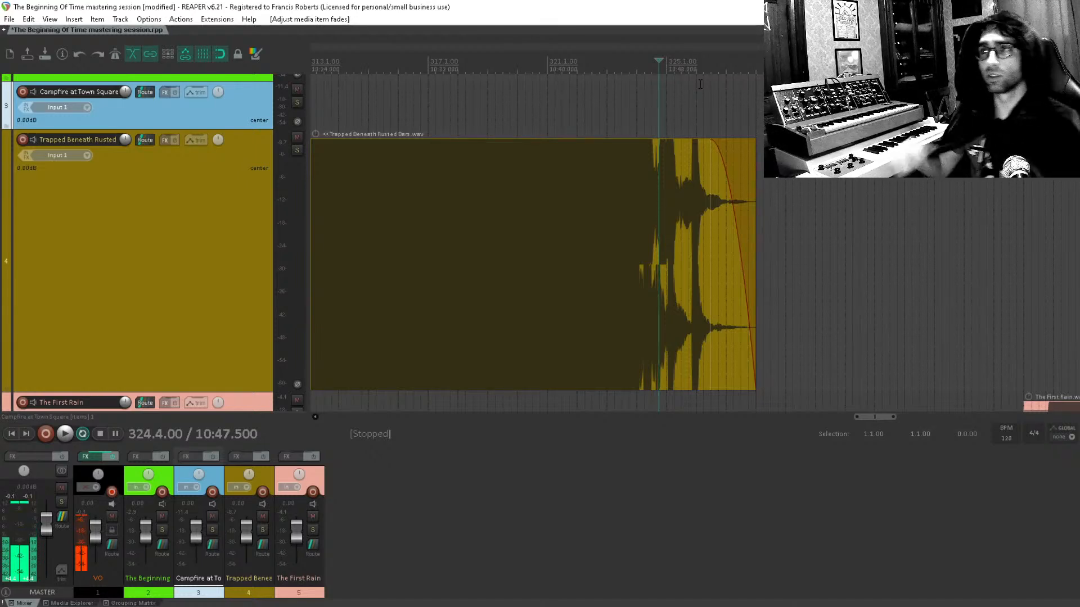
Step: Restore the Trapped Beneath Rusted Bars track to its compact height so all tracks fit, and save the project
{"action": "scroll", "coordinate": [225, 83], "scroll_direction": "down", "scroll_amount": 8}
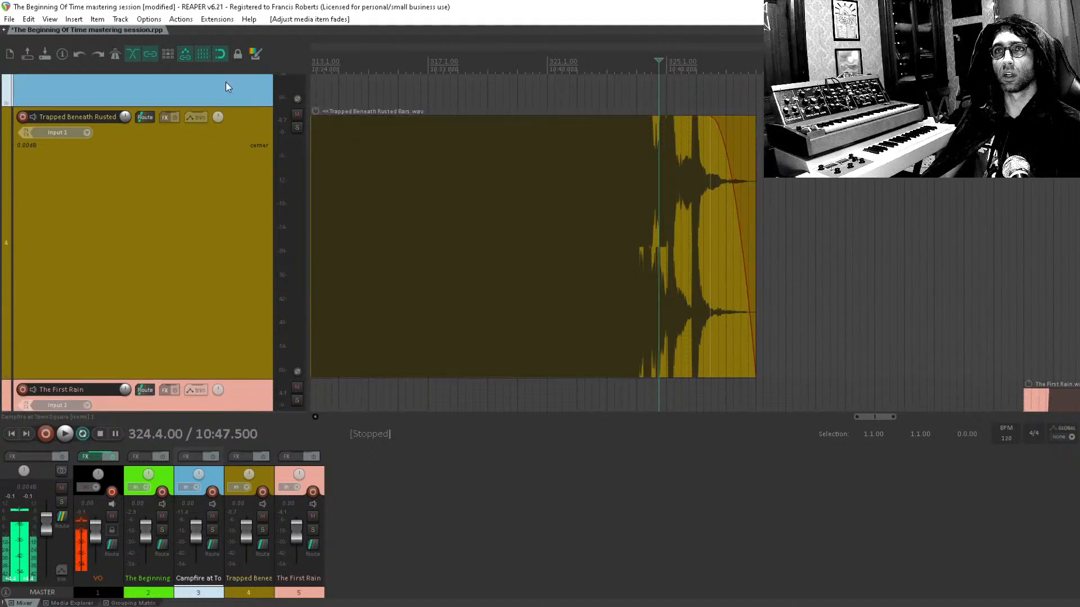
{"action": "scroll", "coordinate": [217, 105], "scroll_direction": "down", "scroll_amount": 4}
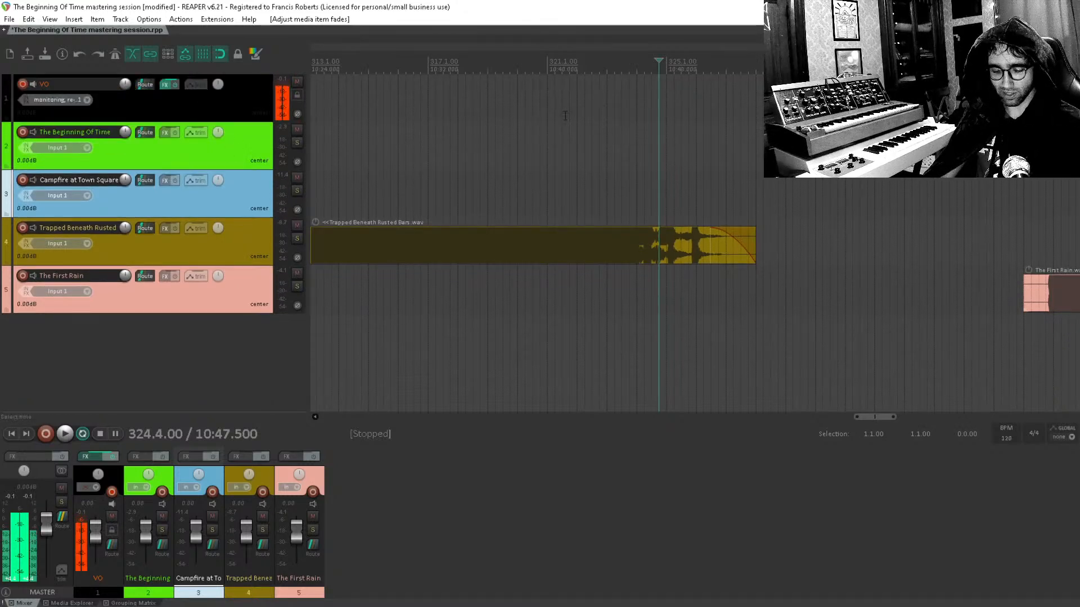
{"action": "key", "text": "ctrl+s"}
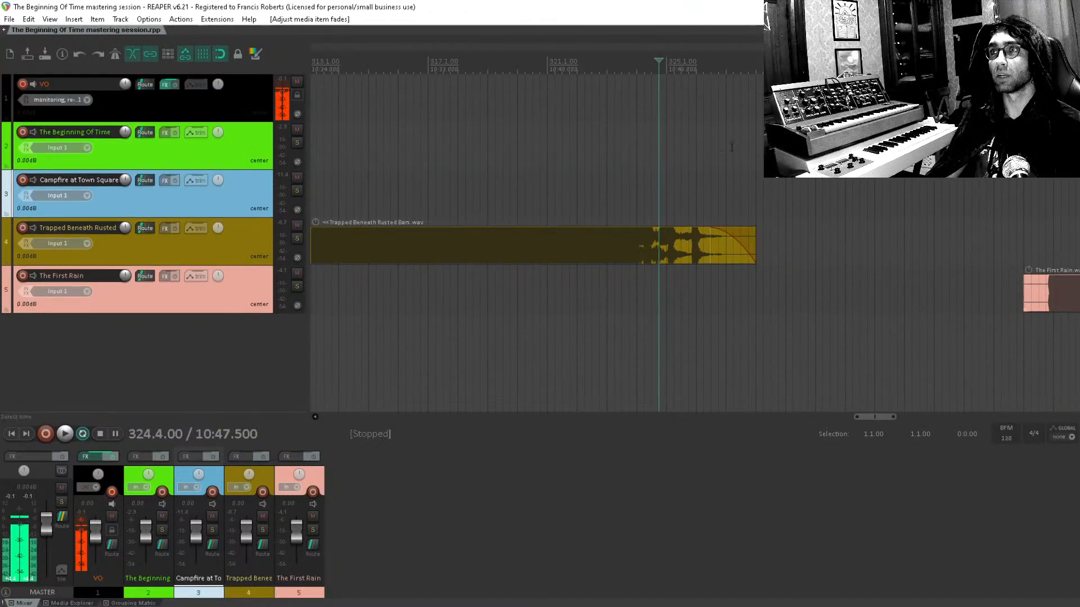
Step: Move The First Rain clip earlier so it starts at about 328.3.00, just after the end of Trapped Beneath Rusted Bars
{"action": "scroll", "coordinate": [731, 147], "scroll_direction": "right", "scroll_amount": 2}
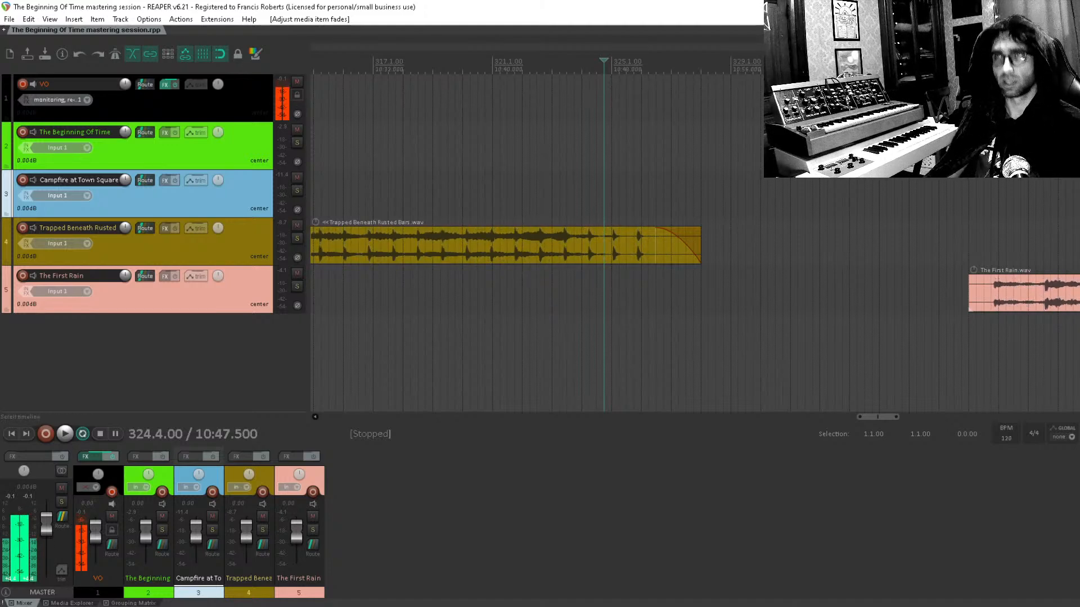
{"action": "scroll", "coordinate": [618, 293], "scroll_direction": "down", "scroll_amount": 5}
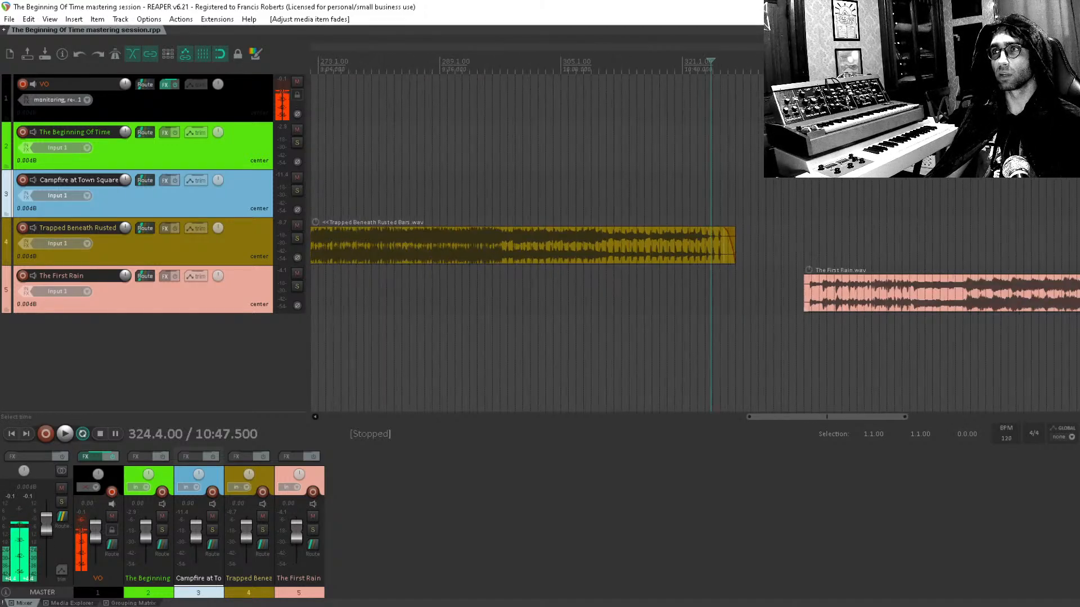
{"action": "left_click_drag", "start_coordinate": [804, 297], "coordinate": [621, 306]}
{"action": "left_click", "coordinate": [656, 309]}
{"action": "scroll", "coordinate": [656, 310], "scroll_direction": "up", "scroll_amount": 8}
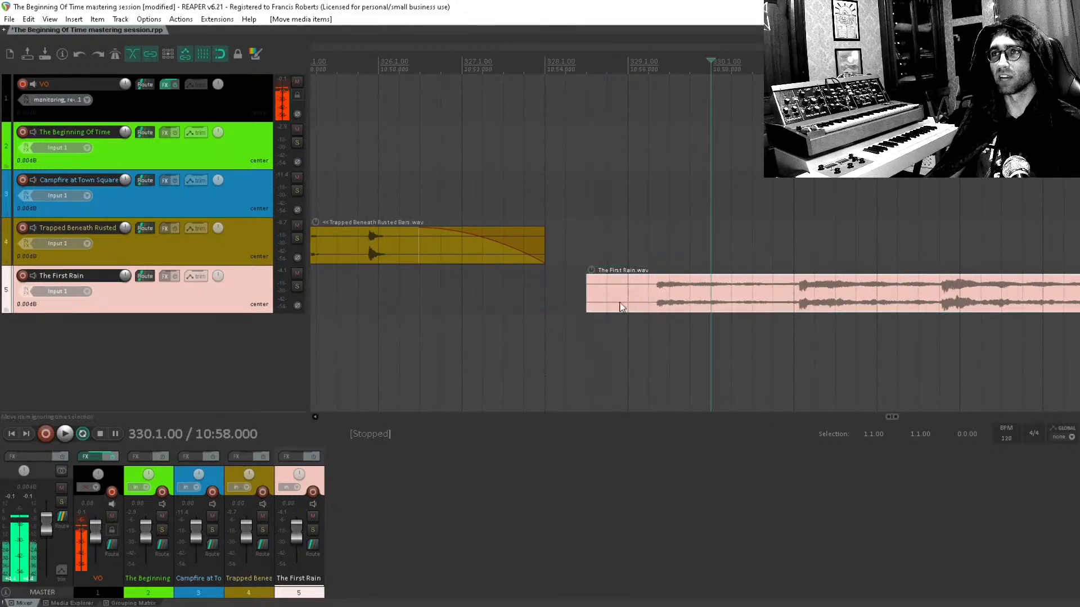
Step: Audition the opening of The First Rain from 328.3.00 and trim its leading silence to just before the first sound, with a short fade-in
{"action": "left_click", "coordinate": [595, 366]}
{"action": "key", "text": "space"}
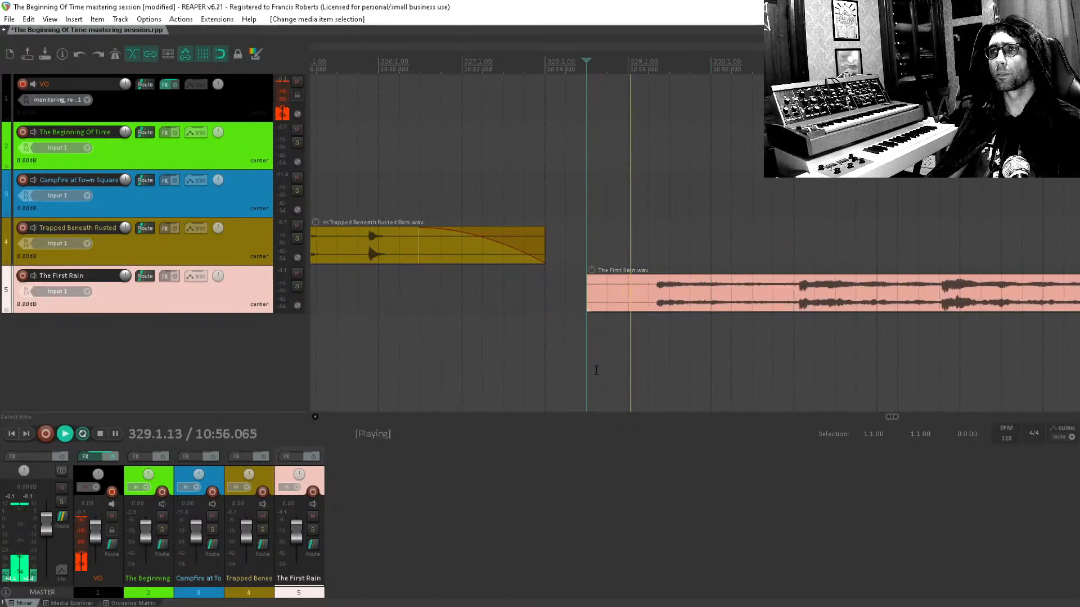
{"action": "key", "text": "space"}
{"action": "left_click", "coordinate": [713, 349]}
{"action": "left_click", "coordinate": [635, 339]}
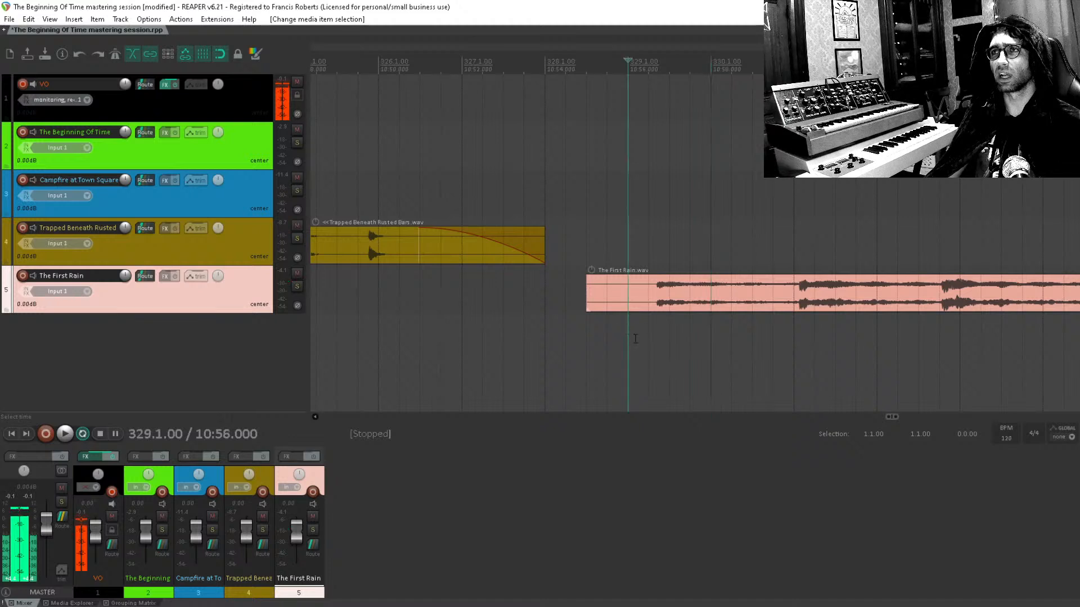
{"action": "scroll", "coordinate": [648, 370], "scroll_direction": "up", "scroll_amount": 3}
{"action": "left_click", "coordinate": [759, 306]}
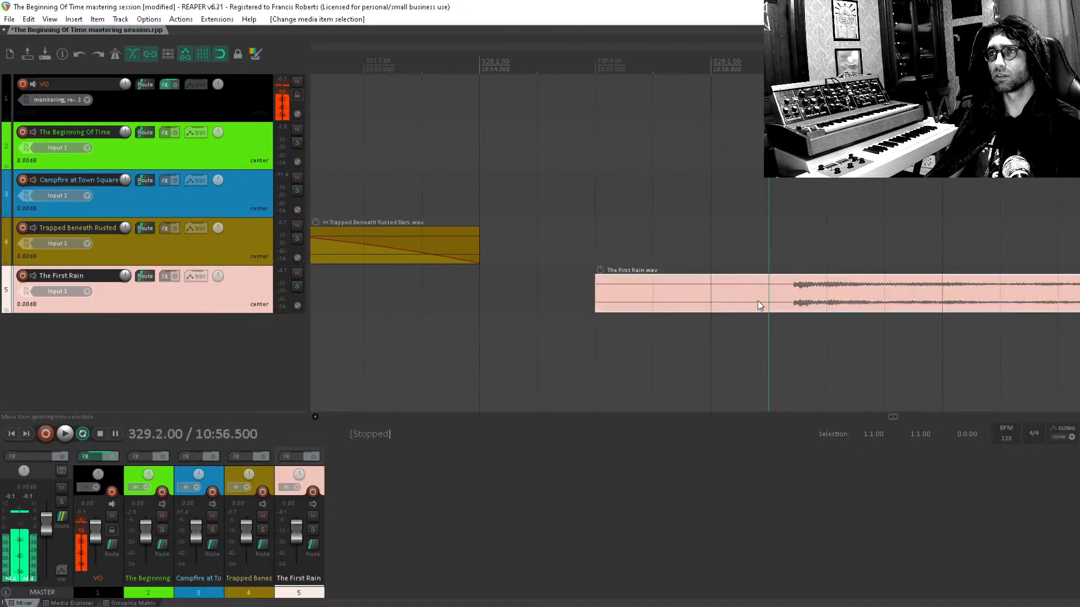
{"action": "left_click_drag", "start_coordinate": [592, 295], "coordinate": [794, 284]}
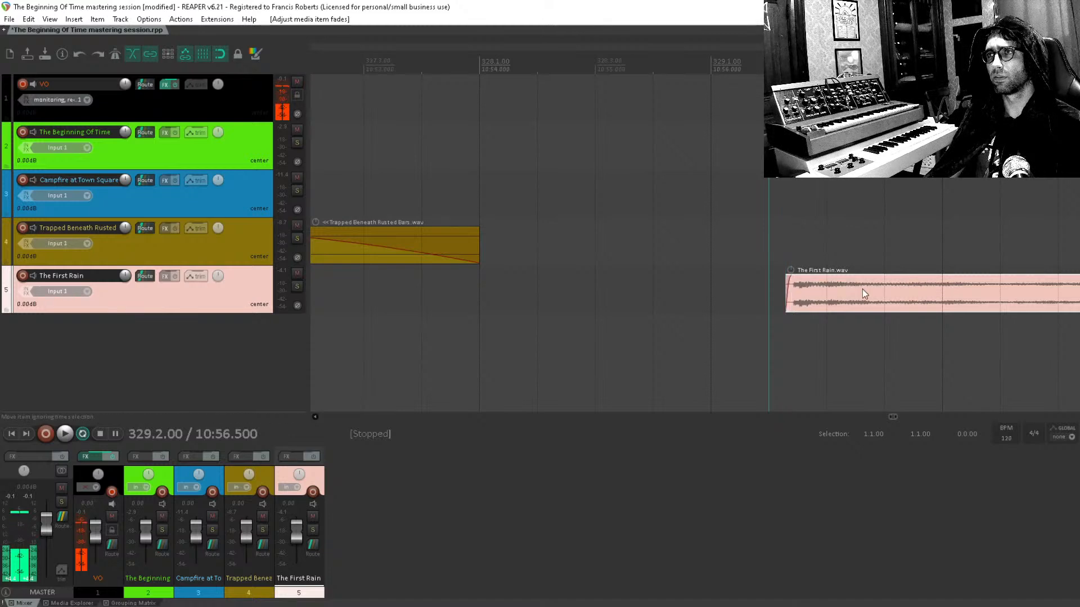
Step: Move the trimmed The First Rain clip back to about 328.3.00 to tighten the gap, and save the project
{"action": "left_click_drag", "start_coordinate": [863, 294], "coordinate": [687, 300]}
{"action": "scroll", "coordinate": [695, 304], "scroll_direction": "down", "scroll_amount": 5}
{"action": "scroll", "coordinate": [676, 310], "scroll_direction": "down", "scroll_amount": 4}
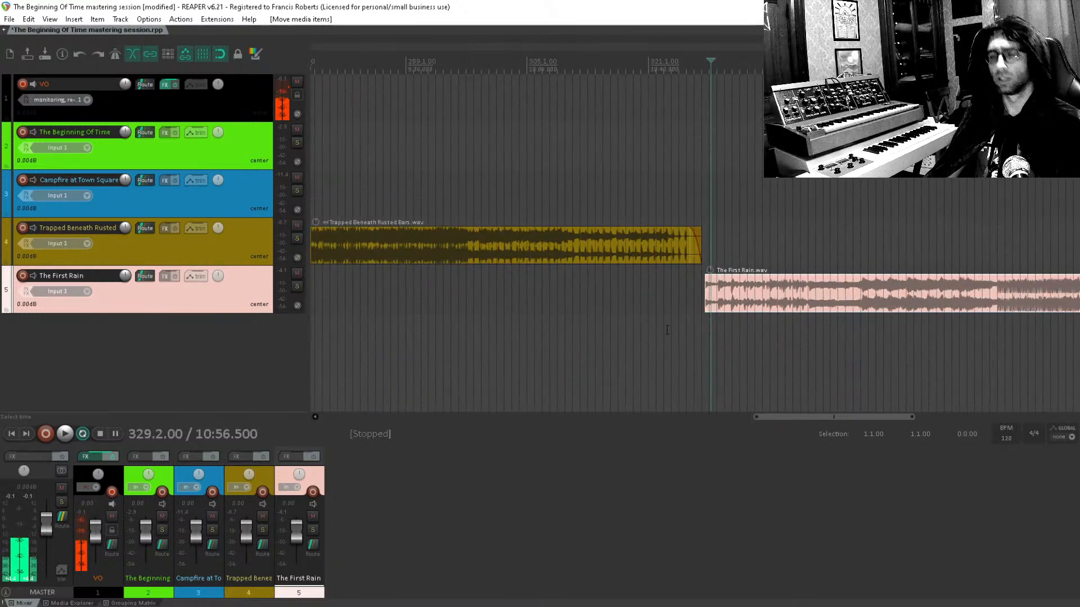
{"action": "key", "text": "ctrl+s"}
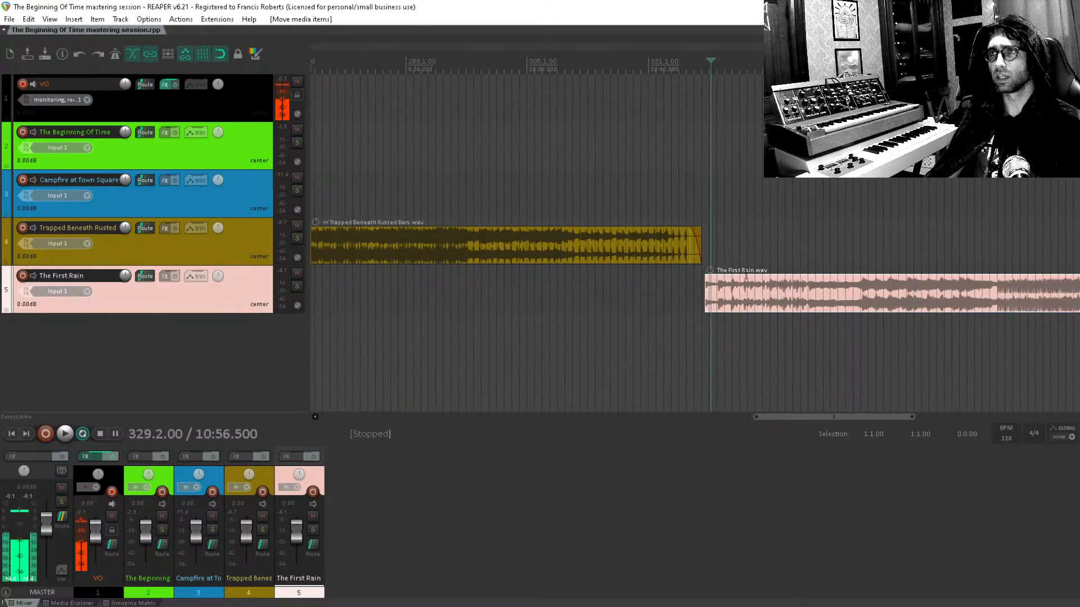
Step: Audition the ending of The First Rain from 414.3.00 to hear where its tail dies away
{"action": "scroll", "coordinate": [816, 336], "scroll_direction": "down", "scroll_amount": 5}
{"action": "left_click", "coordinate": [872, 343]}
{"action": "scroll", "coordinate": [888, 346], "scroll_direction": "up", "scroll_amount": 8}
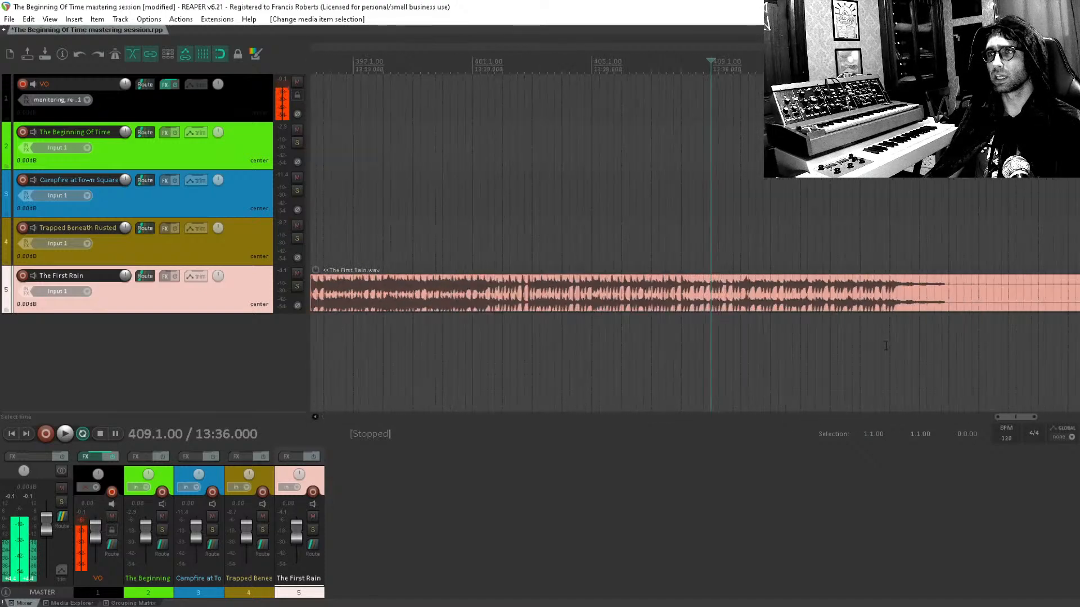
{"action": "key", "text": "space"}
{"action": "left_click", "coordinate": [874, 337]}
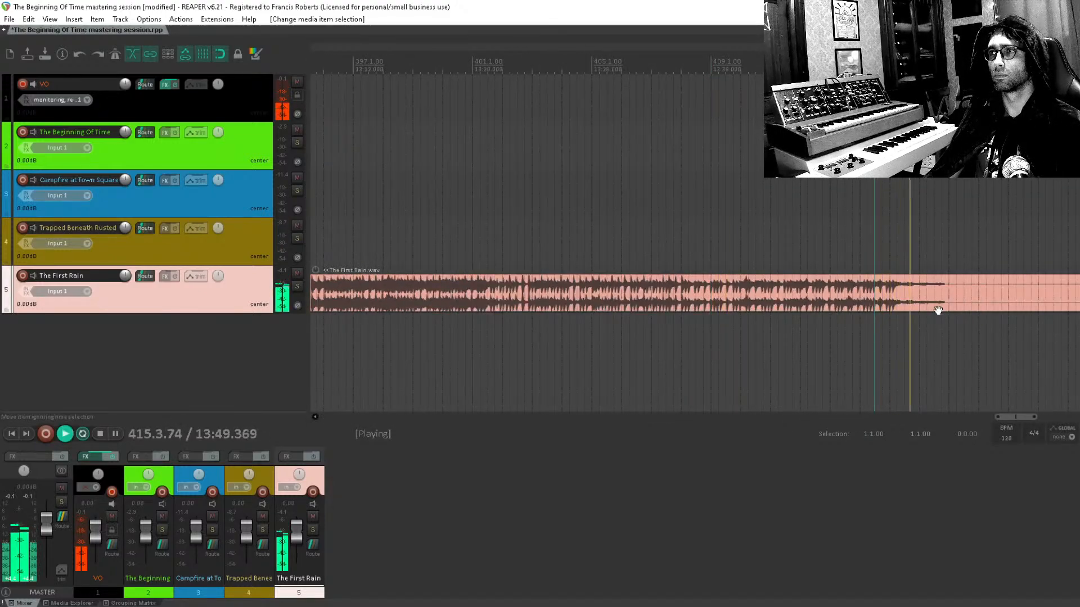
{"action": "scroll", "coordinate": [938, 307], "scroll_direction": "right", "scroll_amount": 3}
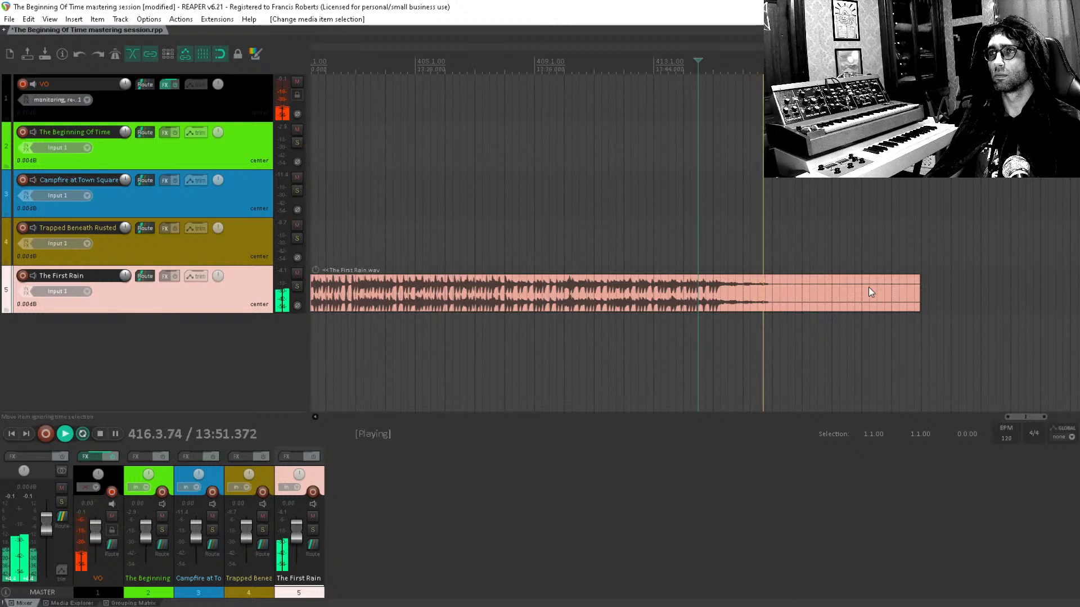
{"action": "key", "text": "space"}
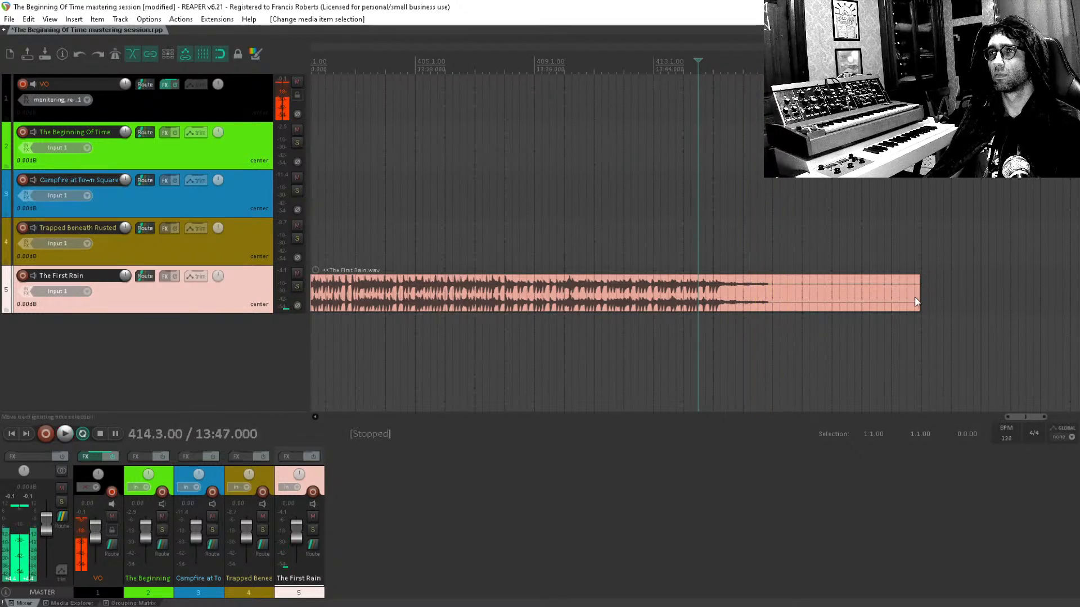
Step: Trim the silent end of The First Rain to 417.1.00
{"action": "left_click_drag", "start_coordinate": [916, 297], "coordinate": [770, 309]}
{"action": "scroll", "coordinate": [771, 308], "scroll_direction": "up", "scroll_amount": 2}
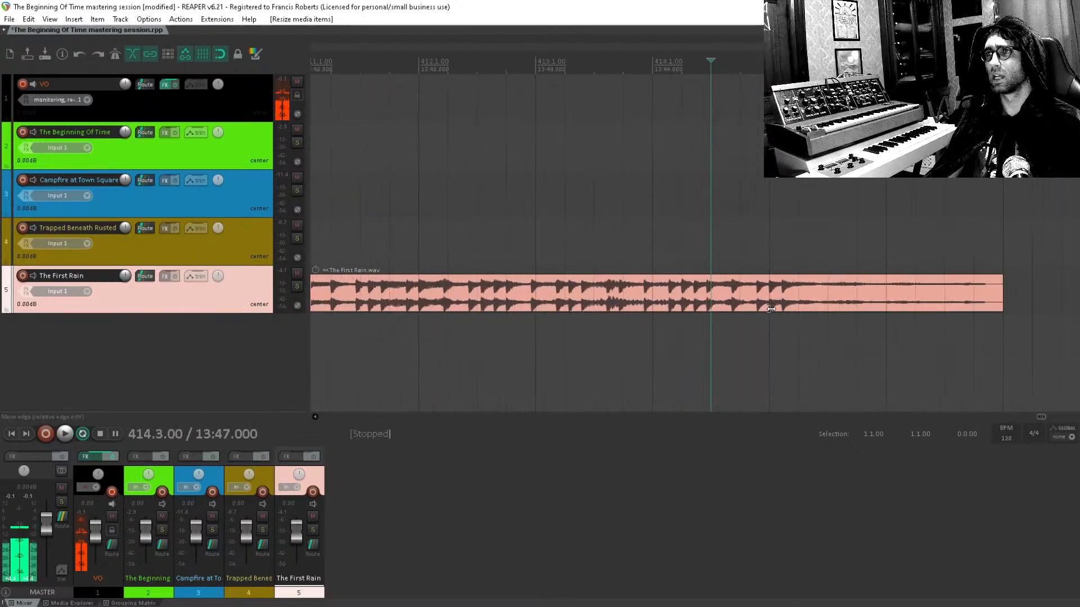
{"action": "scroll", "coordinate": [861, 308], "scroll_direction": "down", "scroll_amount": 2}
{"action": "scroll", "coordinate": [889, 298], "scroll_direction": "up", "scroll_amount": 5}
{"action": "scroll", "coordinate": [890, 298], "scroll_direction": "right", "scroll_amount": 3}
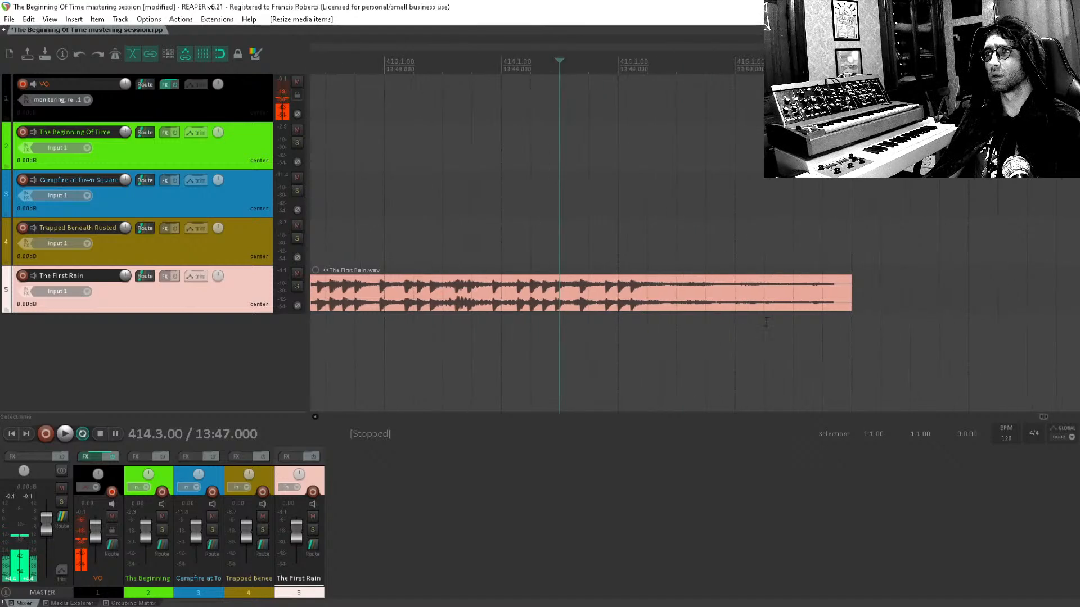
Step: Fade out the end of The First Rain from about 416.3.00 and save the project
{"action": "left_click", "coordinate": [832, 354]}
{"action": "scroll", "coordinate": [832, 354], "scroll_direction": "up", "scroll_amount": 3}
{"action": "left_click_drag", "start_coordinate": [791, 280], "coordinate": [658, 308]}
{"action": "scroll", "coordinate": [667, 314], "scroll_direction": "down", "scroll_amount": 6}
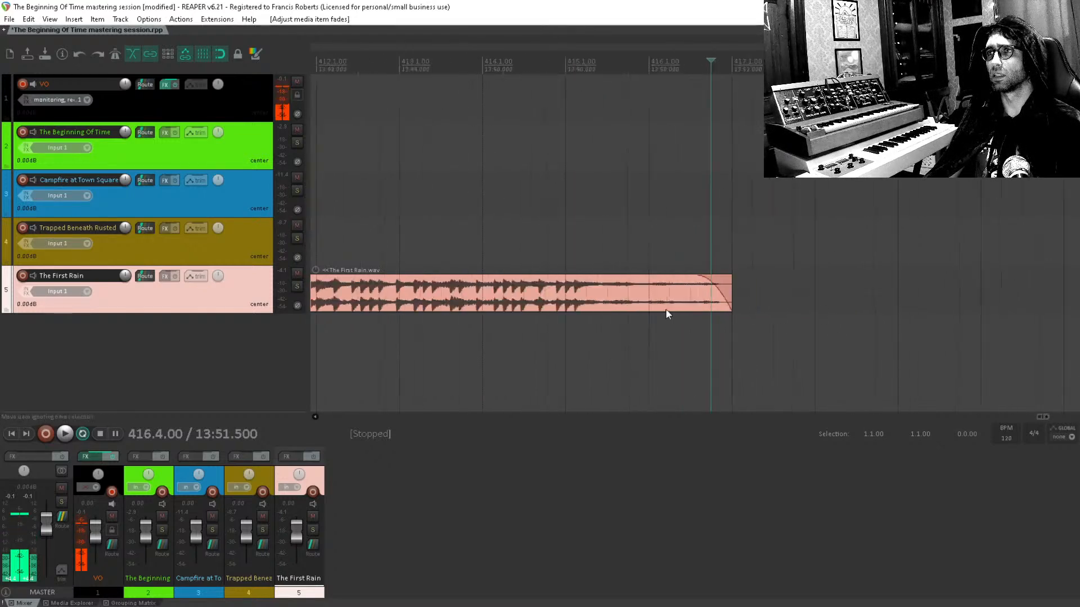
{"action": "key", "text": "ctrl+s"}
Step: Check the end of The First Rain and review the order and spacing of all four songs along the timeline
{"action": "scroll", "coordinate": [670, 314], "scroll_direction": "down", "scroll_amount": 4}
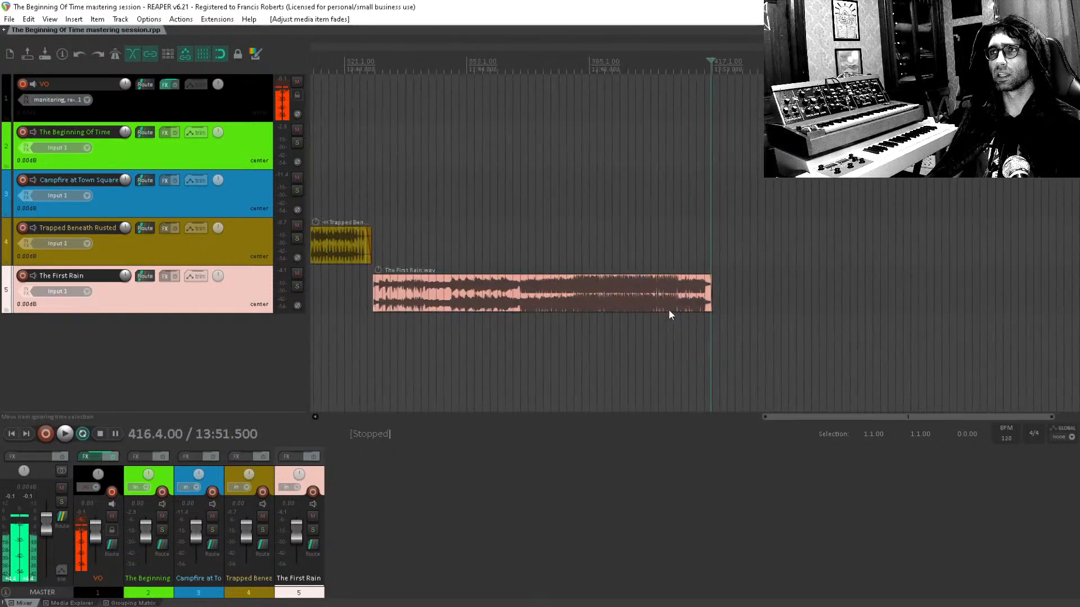
{"action": "scroll", "coordinate": [675, 309], "scroll_direction": "up", "scroll_amount": 5}
{"action": "left_click", "coordinate": [734, 210]}
{"action": "scroll", "coordinate": [731, 214], "scroll_direction": "down", "scroll_amount": 12}
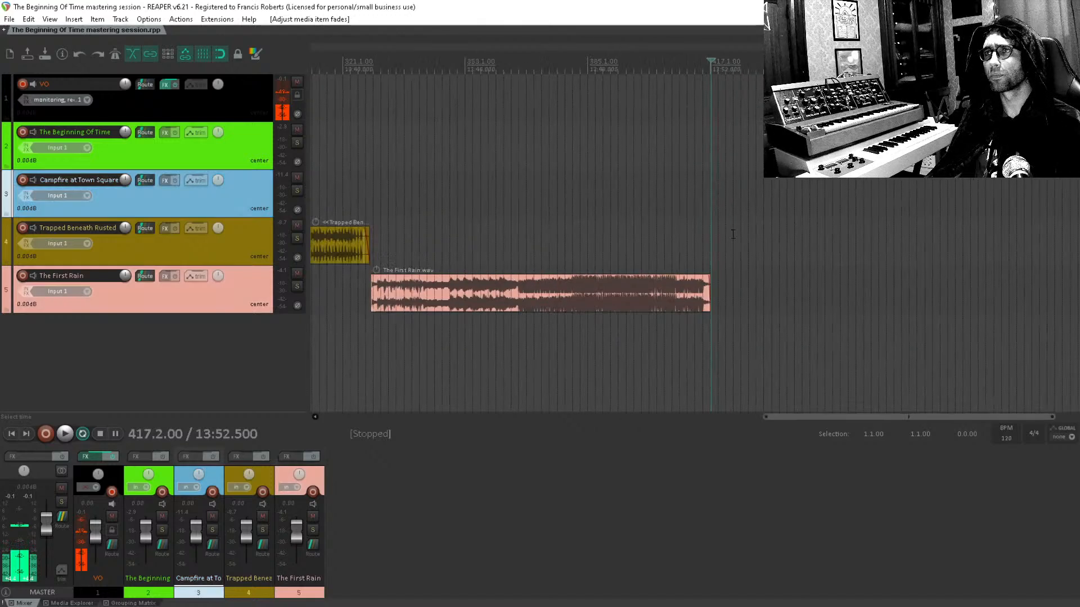
{"action": "scroll", "coordinate": [436, 220], "scroll_direction": "right", "scroll_amount": 1}
{"action": "scroll", "coordinate": [417, 96], "scroll_direction": "left", "scroll_amount": 1}
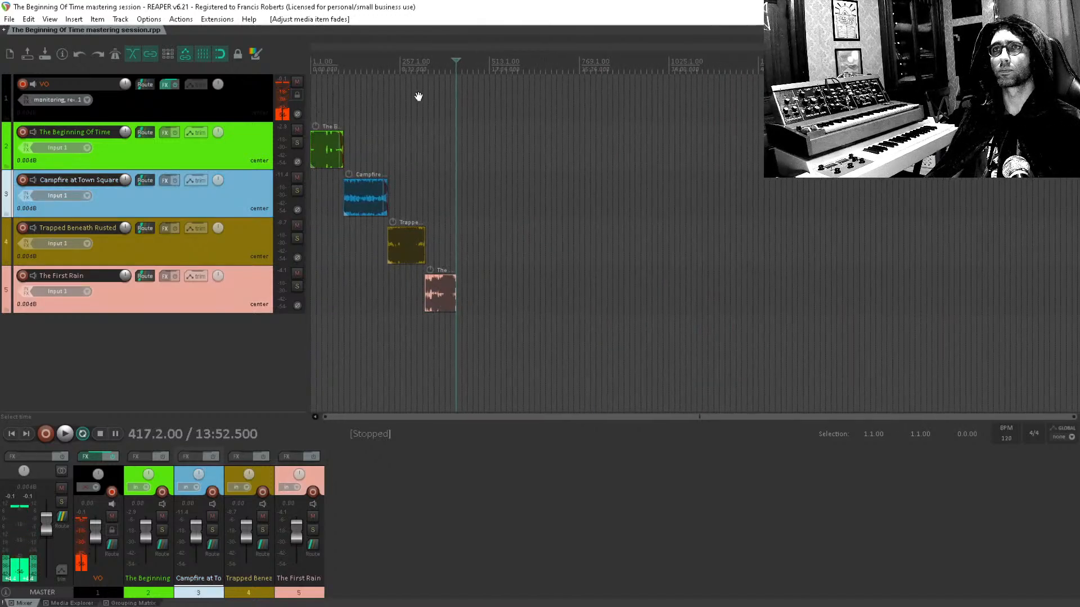
{"action": "left_click", "coordinate": [367, 101]}
{"action": "scroll", "coordinate": [380, 142], "scroll_direction": "up", "scroll_amount": 5}
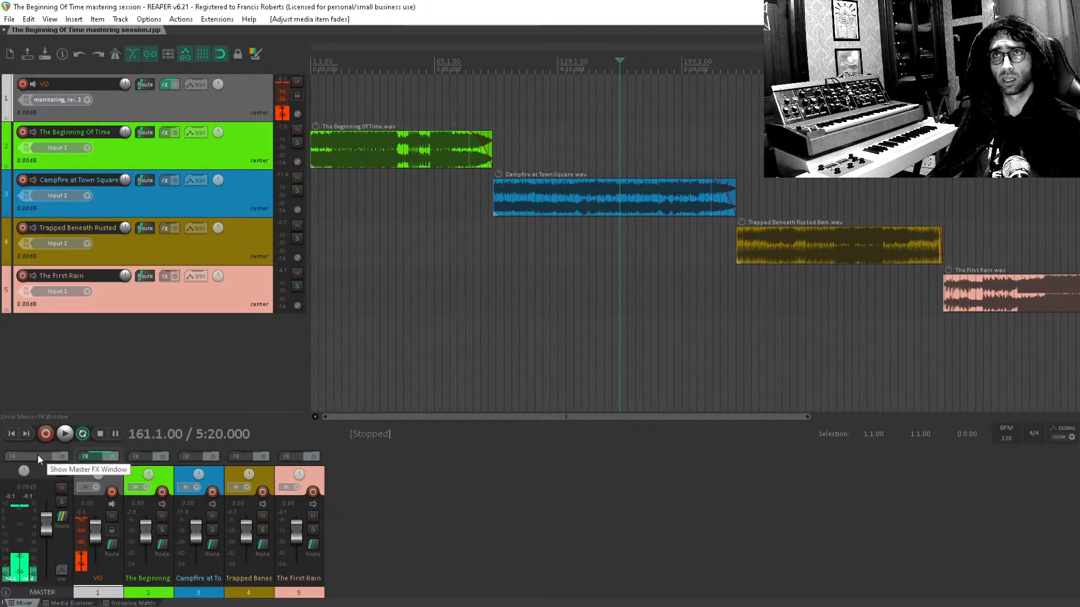
Step: Enlarge the track heights and reduce the waveform magnification to compare the relative levels of the four songs
{"action": "mouse_move", "coordinate": [527, 231]}
{"action": "left_mouse_down"}
{"action": "mouse_move", "coordinate": [511, 231]}
{"action": "mouse_move", "coordinate": [543, 215]}
{"action": "left_mouse_up"}
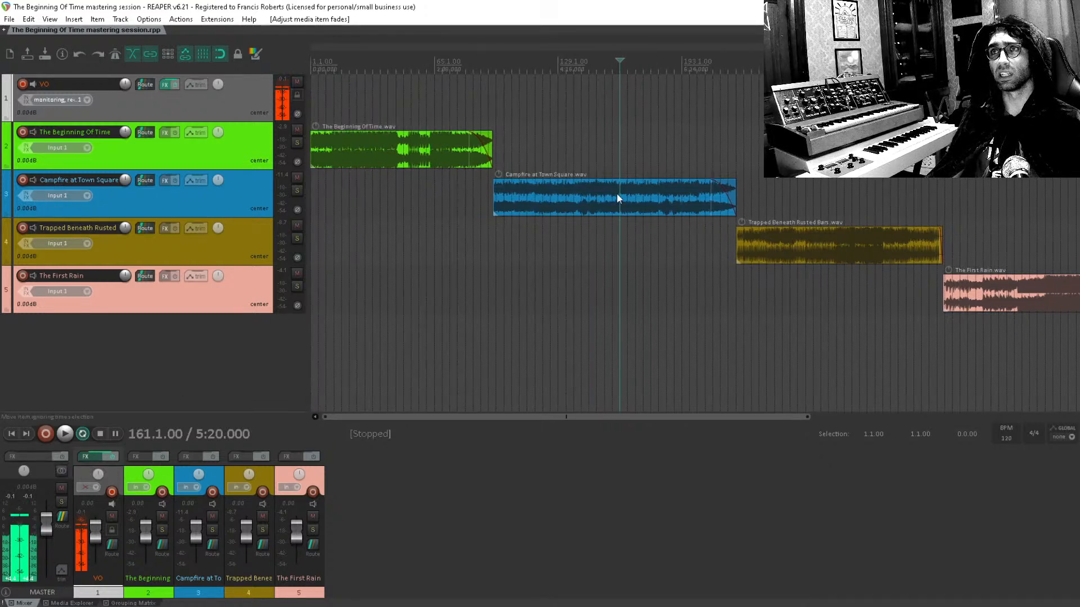
{"action": "scroll", "coordinate": [225, 240], "scroll_direction": "up", "scroll_amount": 3}
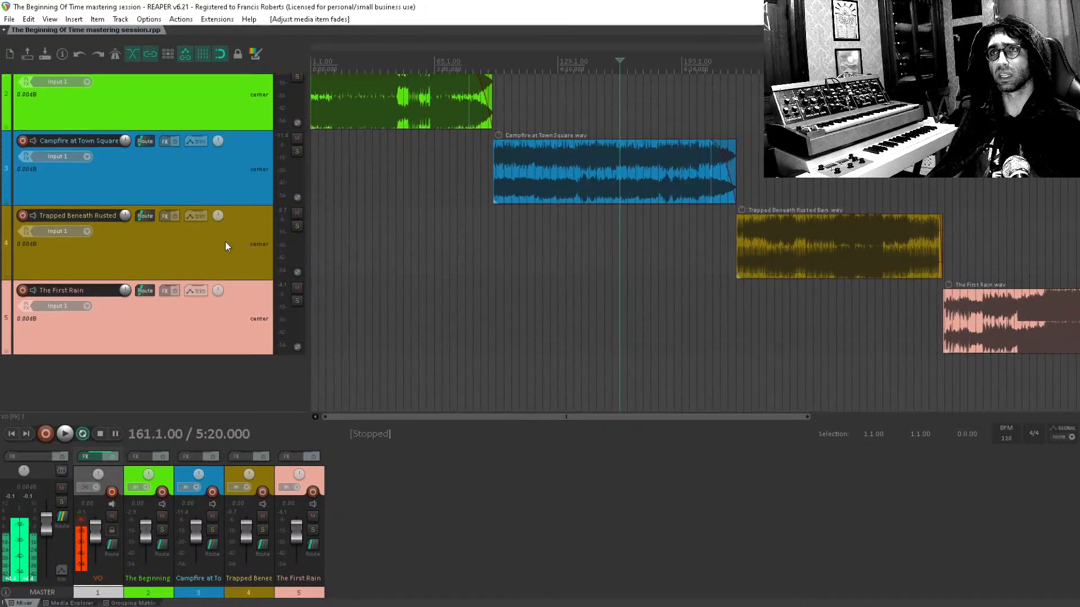
{"action": "left_click_drag", "start_coordinate": [414, 163], "coordinate": [446, 226]}
{"action": "scroll", "coordinate": [238, 226], "scroll_direction": "up", "scroll_amount": 1}
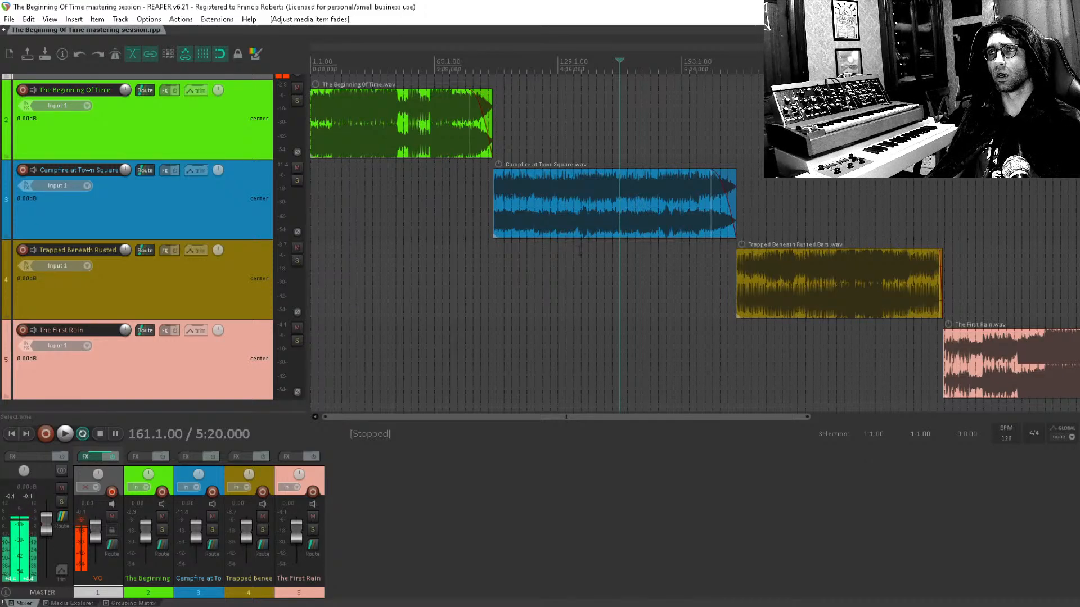
{"action": "left_click_drag", "start_coordinate": [842, 302], "coordinate": [873, 258]}
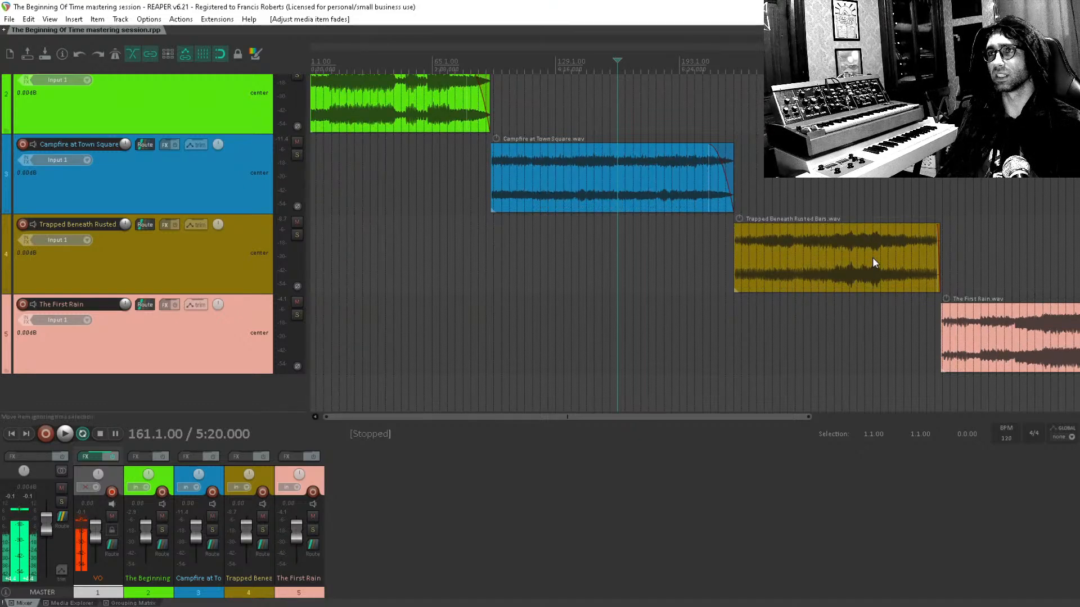
{"action": "left_click_drag", "start_coordinate": [873, 258], "coordinate": [907, 222]}
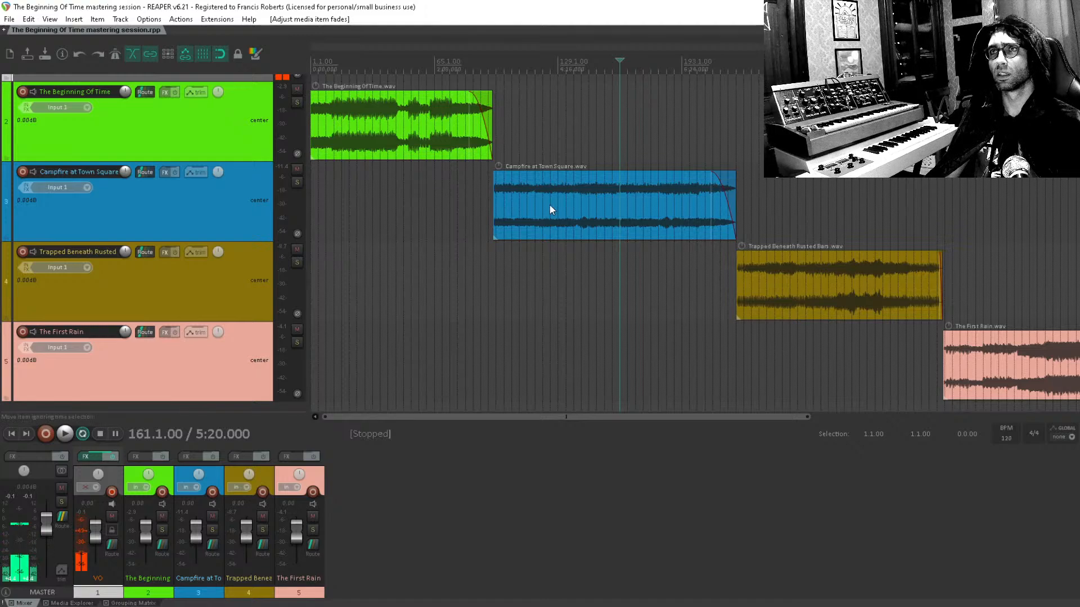
{"action": "left_click_drag", "start_coordinate": [550, 206], "coordinate": [620, 198]}
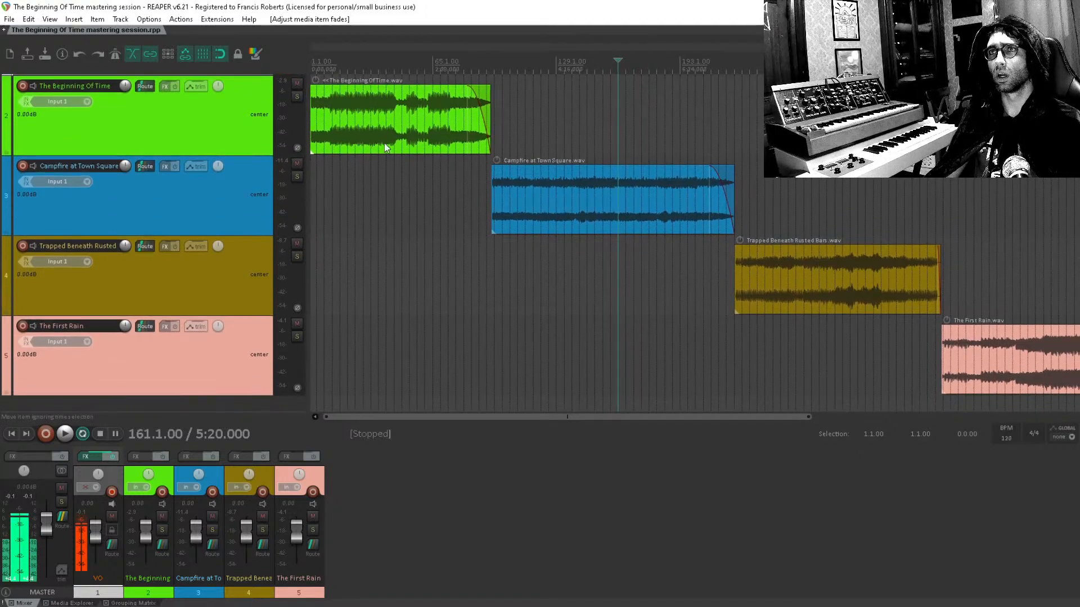
{"action": "mouse_move", "coordinate": [844, 293]}
{"action": "left_mouse_down"}
{"action": "mouse_move", "coordinate": [878, 255]}
{"action": "mouse_move", "coordinate": [873, 279]}
{"action": "mouse_move", "coordinate": [640, 298]}
{"action": "mouse_move", "coordinate": [701, 356]}
{"action": "mouse_move", "coordinate": [735, 282]}
{"action": "mouse_move", "coordinate": [748, 310]}
{"action": "mouse_move", "coordinate": [840, 303]}
{"action": "left_mouse_up"}
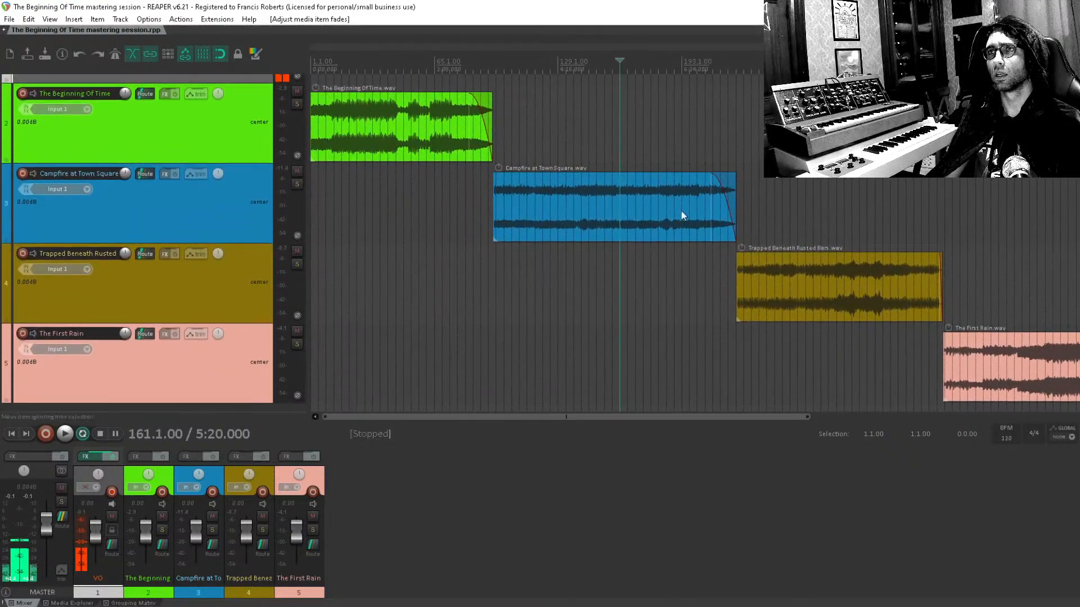
{"action": "left_click", "coordinate": [534, 129]}
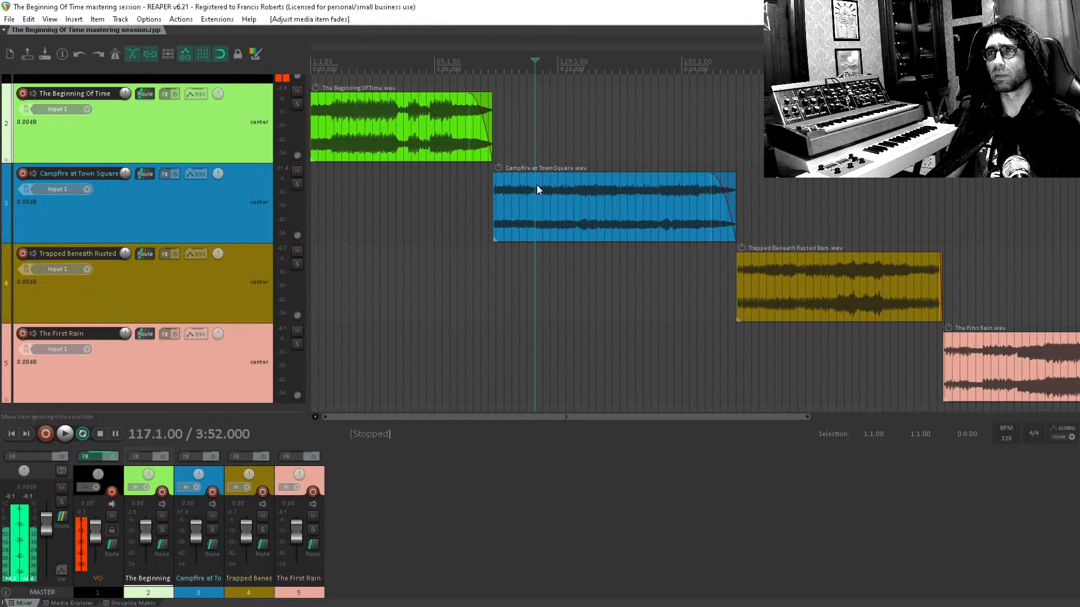
{"action": "left_click", "coordinate": [519, 130]}
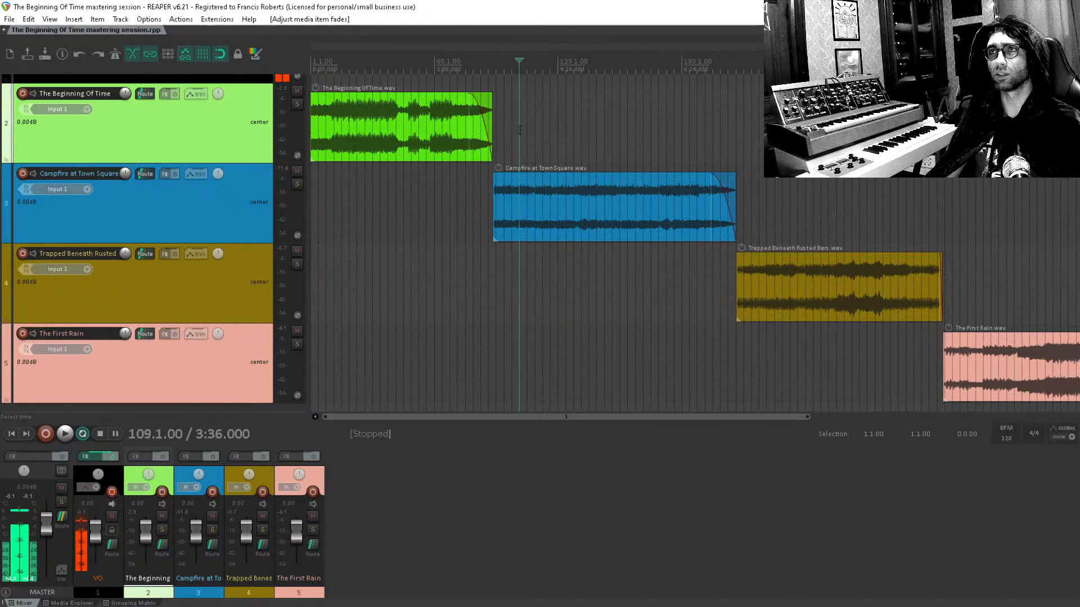
Step: Compare the levels of the four songs, briefly playing Trapped Beneath Rusted Bars from 281.1.00
{"action": "left_click", "coordinate": [573, 119]}
{"action": "left_click", "coordinate": [614, 160]}
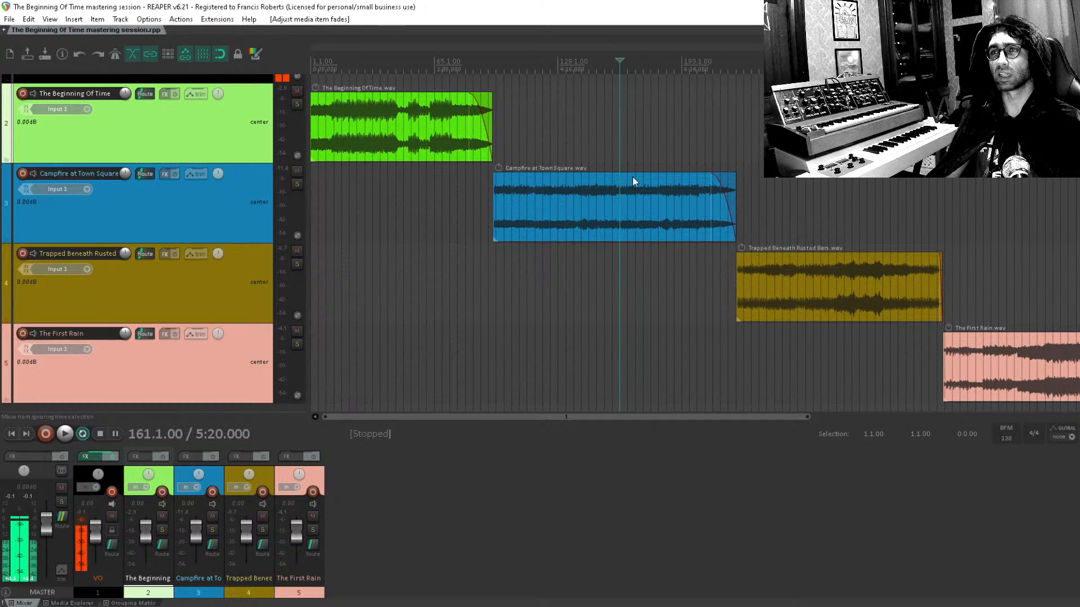
{"action": "left_click", "coordinate": [160, 225]}
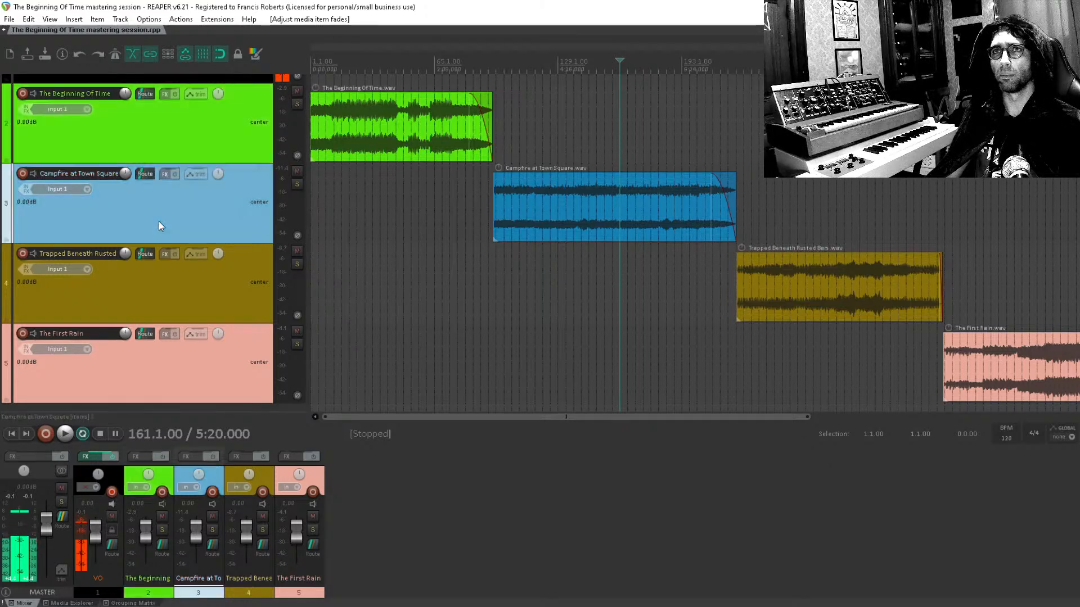
{"action": "left_click_drag", "start_coordinate": [815, 302], "coordinate": [867, 307]}
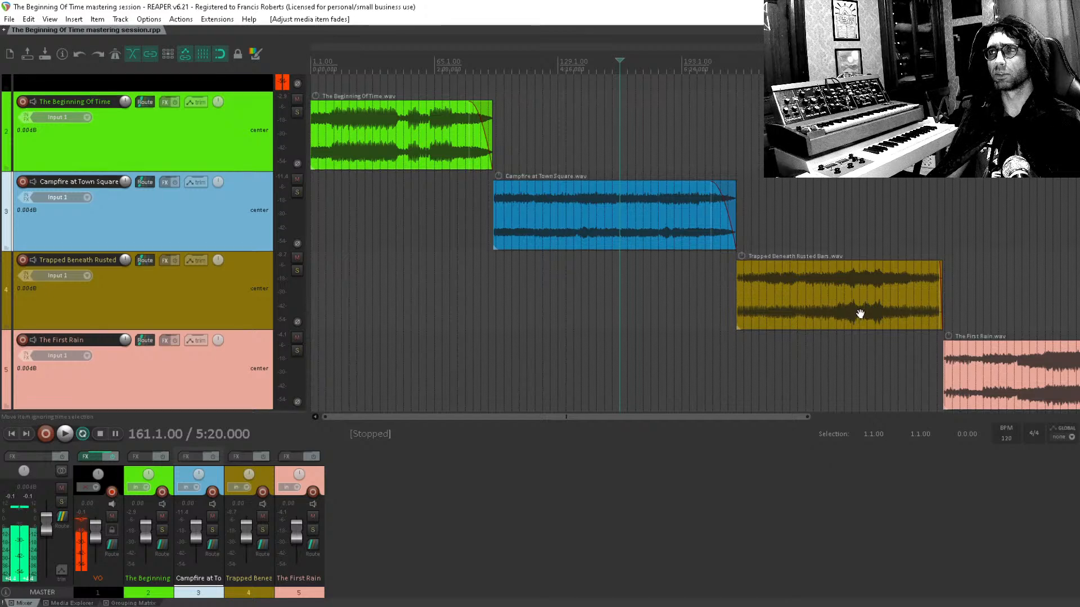
{"action": "scroll", "coordinate": [858, 312], "scroll_direction": "up", "scroll_amount": 1}
{"action": "left_click", "coordinate": [851, 346]}
{"action": "key", "text": "space"}
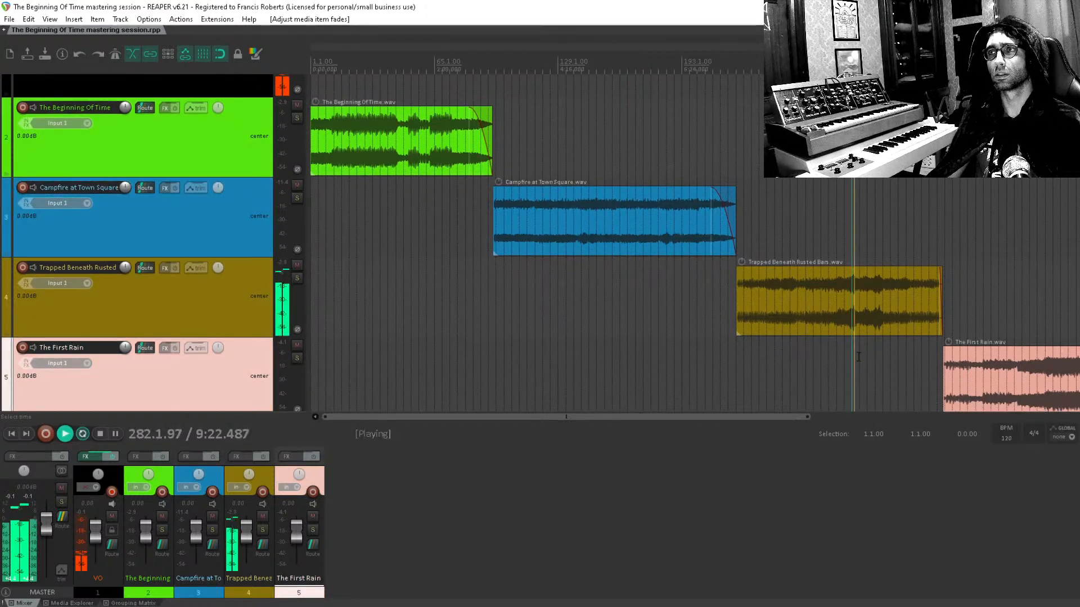
{"action": "key", "text": "space"}
{"action": "scroll", "coordinate": [562, 281], "scroll_direction": "up", "scroll_amount": 2}
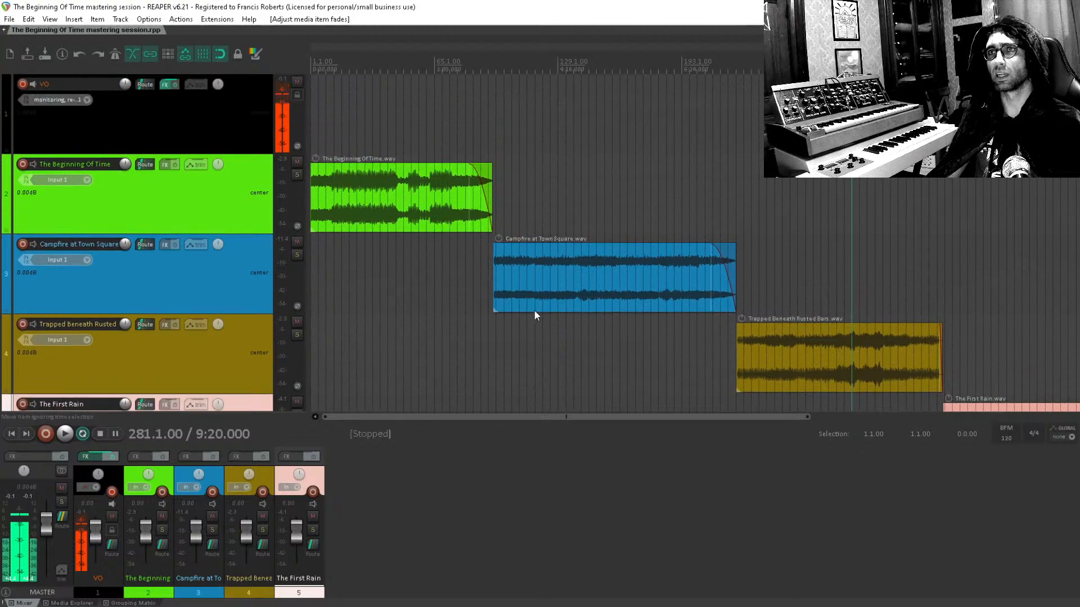
Step: Fit all four songs into the timeline view with the edit cursor at 57.1.00 in The Beginning Of Time
{"action": "left_click", "coordinate": [564, 331]}
{"action": "left_click", "coordinate": [416, 268]}
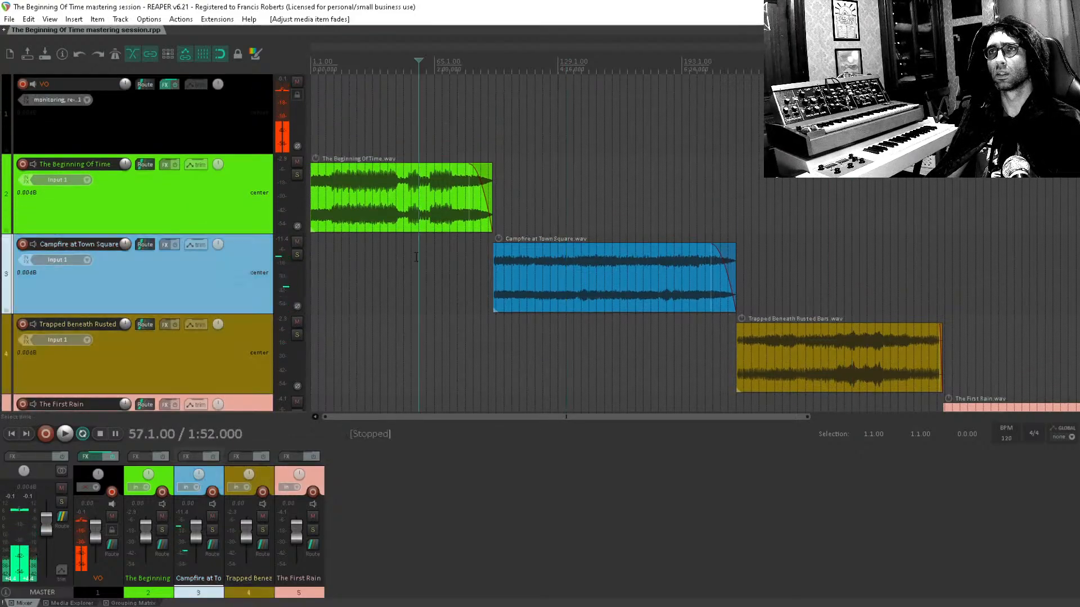
{"action": "scroll", "coordinate": [444, 219], "scroll_direction": "down", "scroll_amount": 1}
{"action": "mouse_move", "coordinate": [444, 220]}
{"action": "left_mouse_down"}
{"action": "mouse_move", "coordinate": [462, 179]}
{"action": "mouse_move", "coordinate": [491, 208]}
{"action": "mouse_move", "coordinate": [449, 207]}
{"action": "left_mouse_up"}
{"action": "scroll", "coordinate": [463, 178], "scroll_direction": "down", "scroll_amount": 2}
{"action": "scroll", "coordinate": [462, 178], "scroll_direction": "up", "scroll_amount": 2}
{"action": "scroll", "coordinate": [490, 207], "scroll_direction": "down", "scroll_amount": 2}
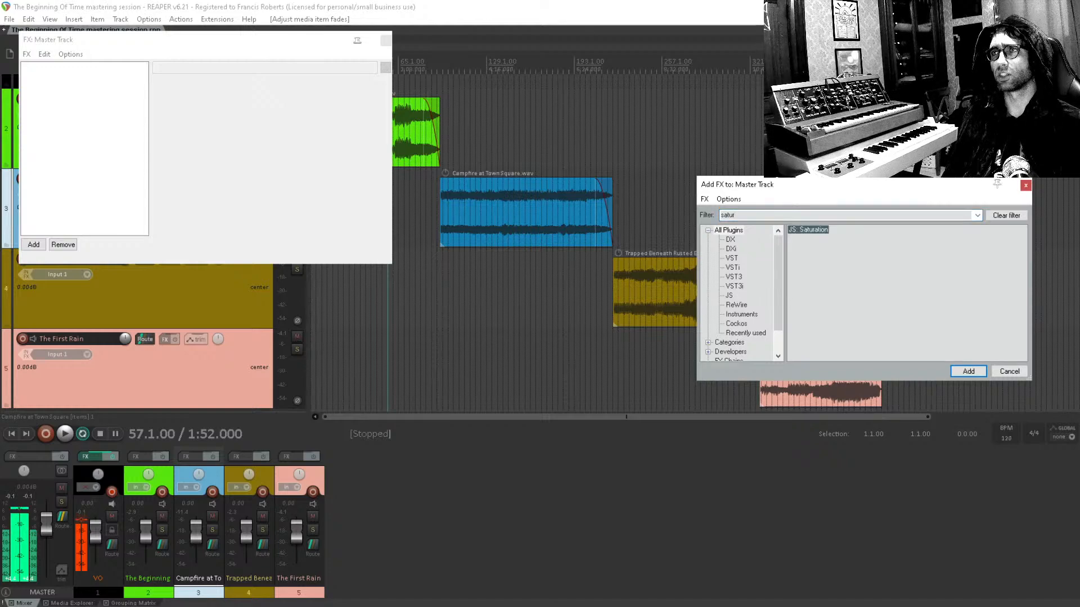
Step: Add JS: Saturation and ReaEQ to the master track's effects chain and save the project
{"action": "key", "text": "Return"}
{"action": "double_click", "coordinate": [83, 171]}
{"action": "type", "text": "reae"}
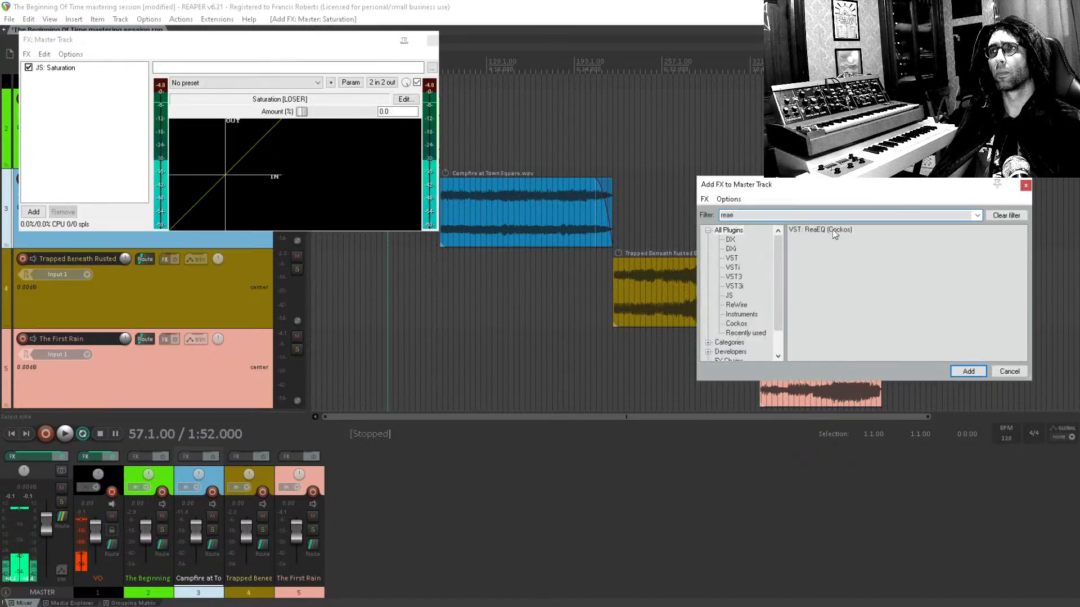
{"action": "double_click", "coordinate": [834, 235]}
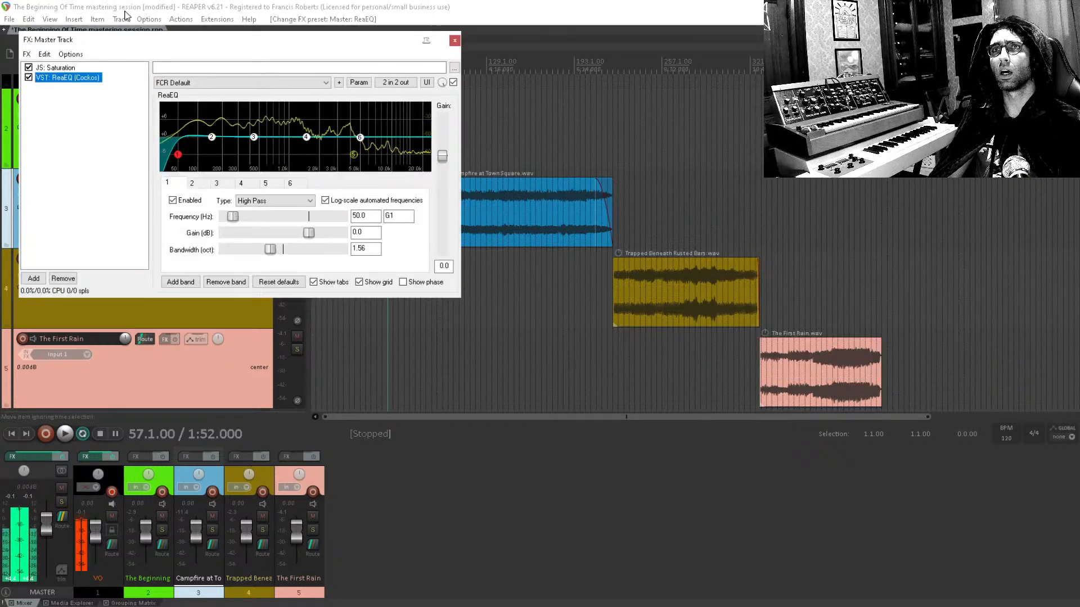
{"action": "left_click_drag", "start_coordinate": [179, 46], "coordinate": [326, 166]}
{"action": "left_click", "coordinate": [320, 6]}
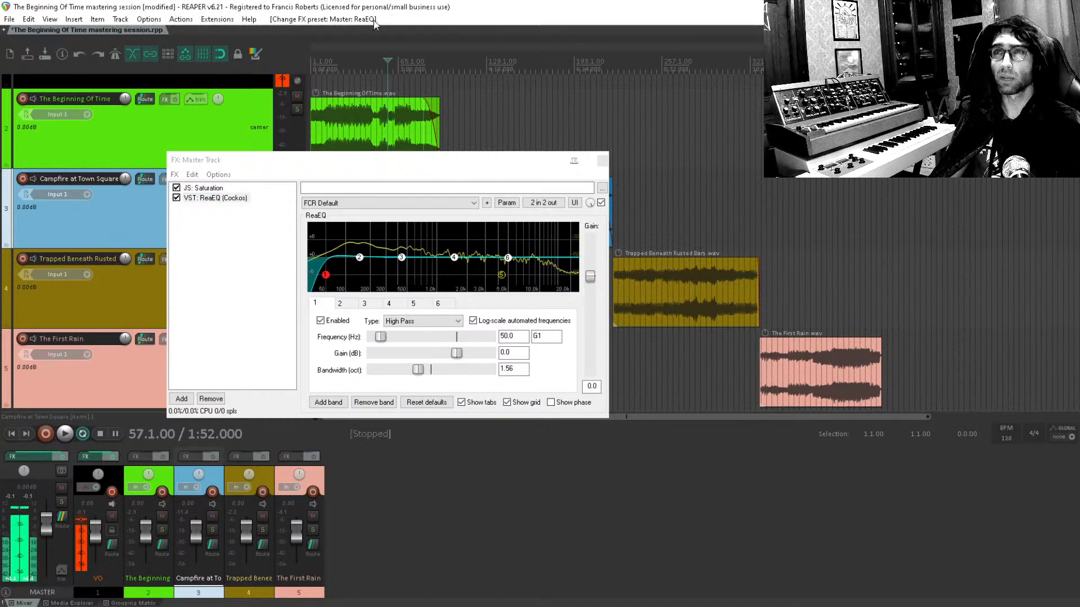
{"action": "key", "text": "ctrl+s"}
Step: Set the master Saturation amount to 100% and play The Beginning Of Time from 57.1.00
{"action": "left_click", "coordinate": [197, 190]}
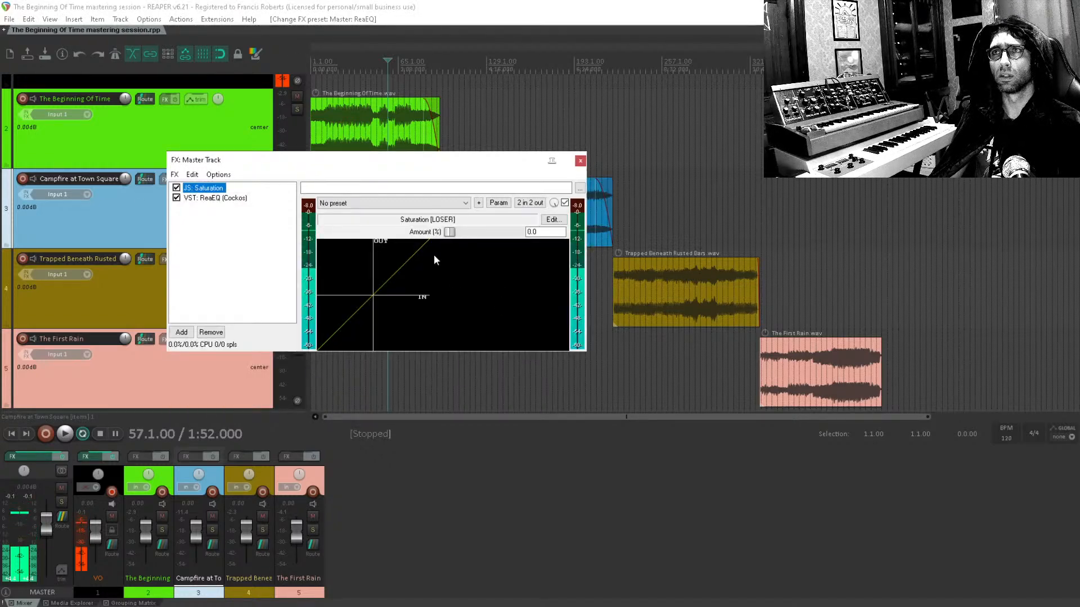
{"action": "left_click_drag", "start_coordinate": [456, 232], "coordinate": [518, 232]}
{"action": "key", "text": "space"}
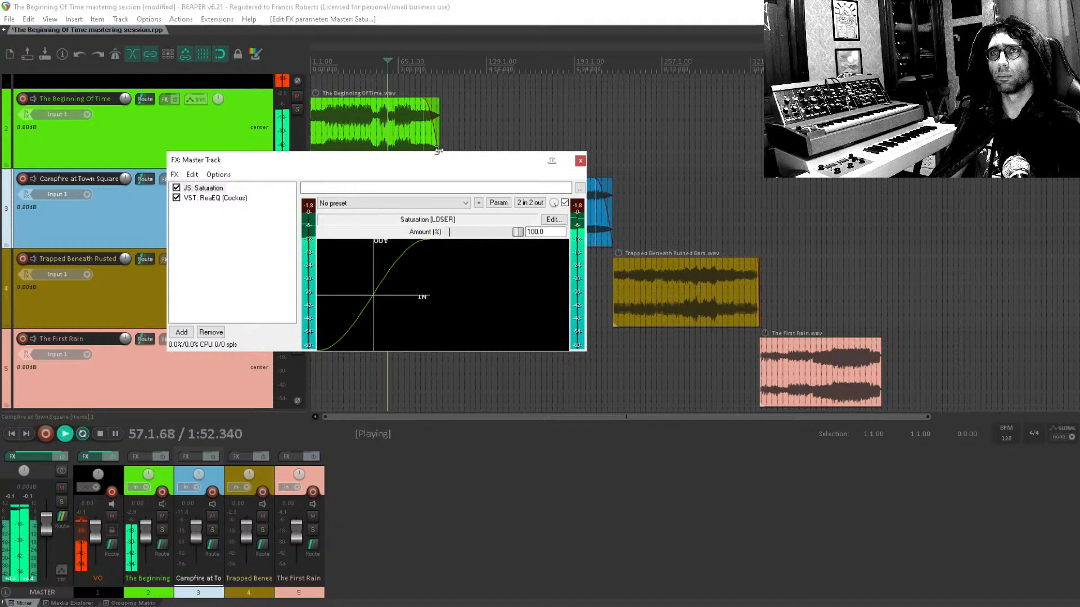
Step: Audition the saturated master at points in all four songs, comparing Saturation bypassed and enabled during The First Rain
{"action": "left_click", "coordinate": [350, 65]}
{"action": "left_click", "coordinate": [574, 65]}
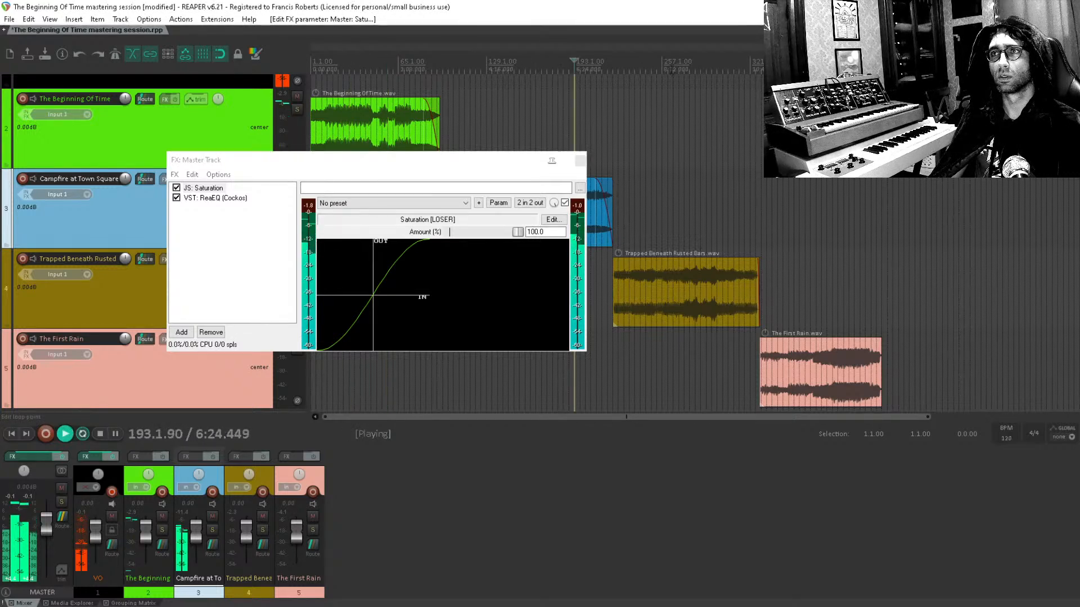
{"action": "left_click", "coordinate": [672, 65]}
{"action": "left_click", "coordinate": [760, 65]}
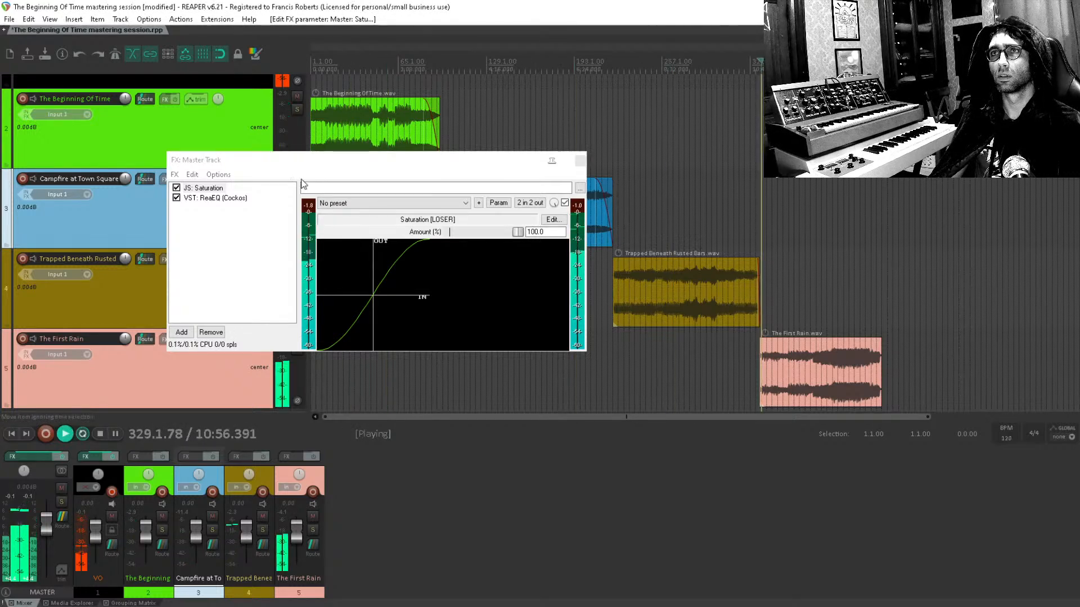
{"action": "left_click", "coordinate": [177, 188]}
{"action": "left_click", "coordinate": [177, 188]}
{"action": "left_click", "coordinate": [365, 61]}
{"action": "key", "text": "space"}
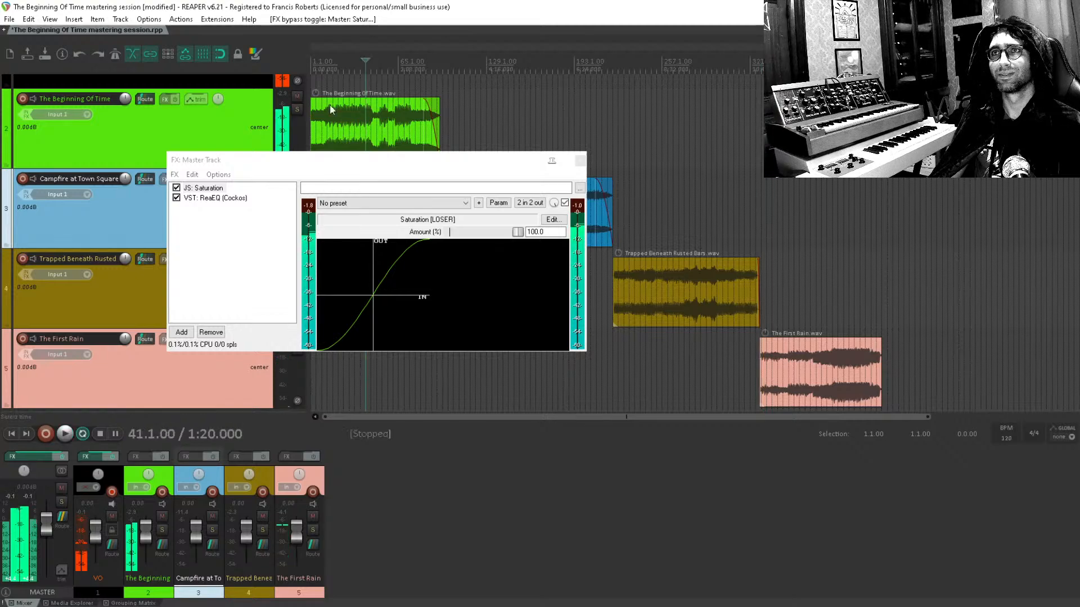
Step: Enable low-pass band 5 of the master ReaEQ with its frequency at about 15,860 Hz
{"action": "left_click", "coordinate": [238, 229]}
{"action": "left_click", "coordinate": [222, 198]}
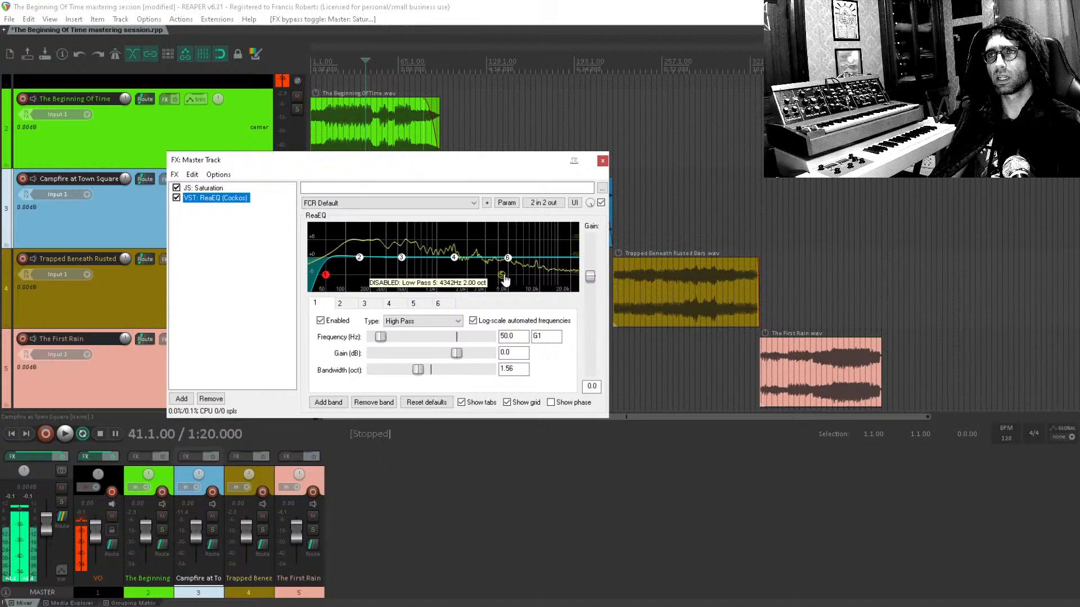
{"action": "double_click", "coordinate": [502, 275]}
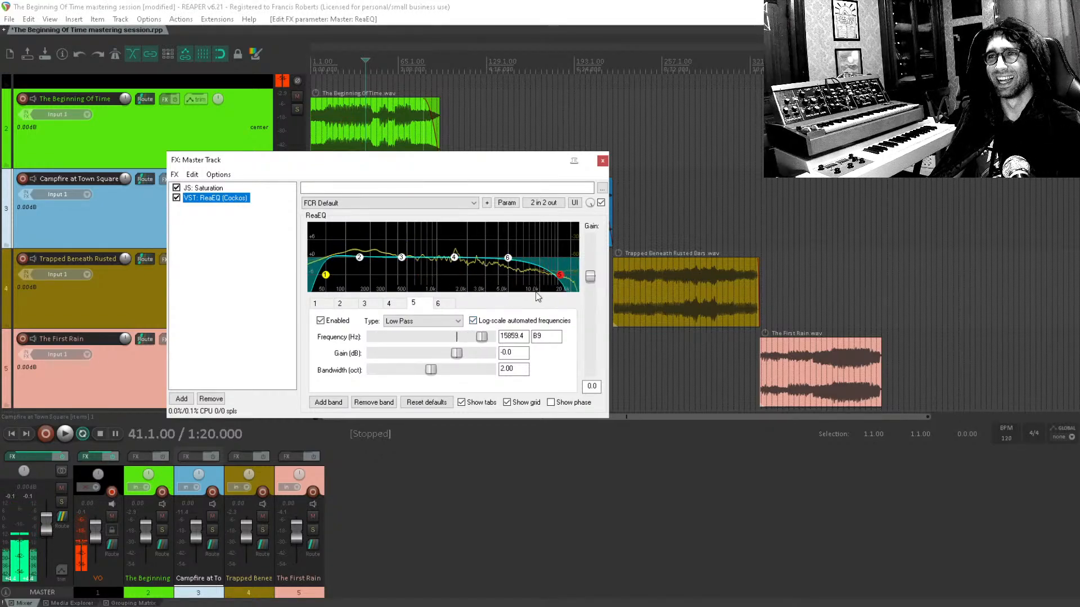
Step: Try a 0.28-octave bandwidth on the low-pass band while sweeping its frequency, and restore the bandwidth to 2.00 octaves
{"action": "left_click", "coordinate": [431, 371]}
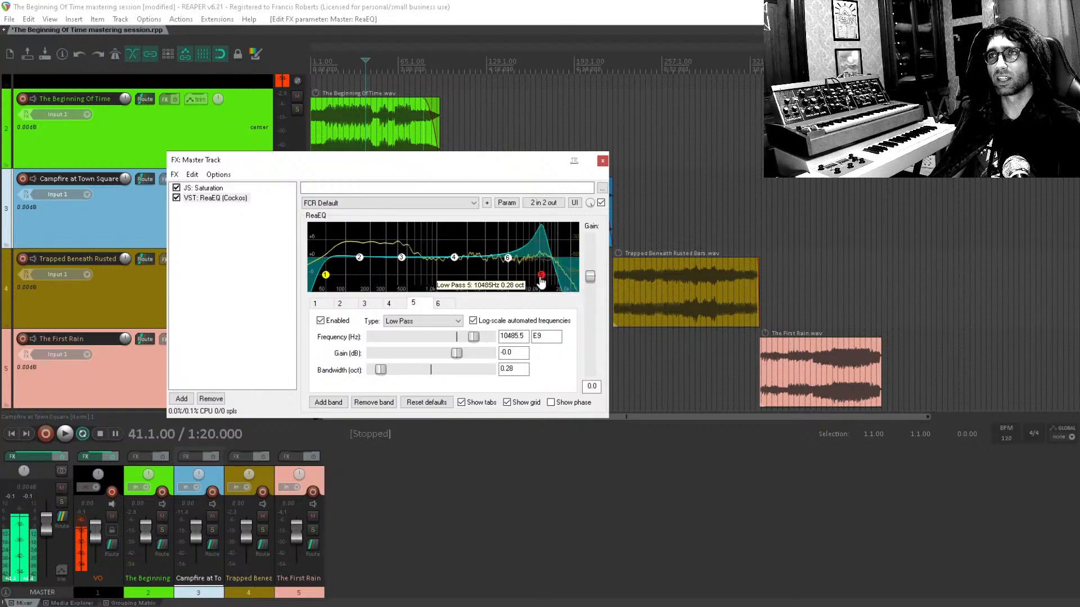
{"action": "left_click_drag", "start_coordinate": [335, 317], "coordinate": [676, 273]}
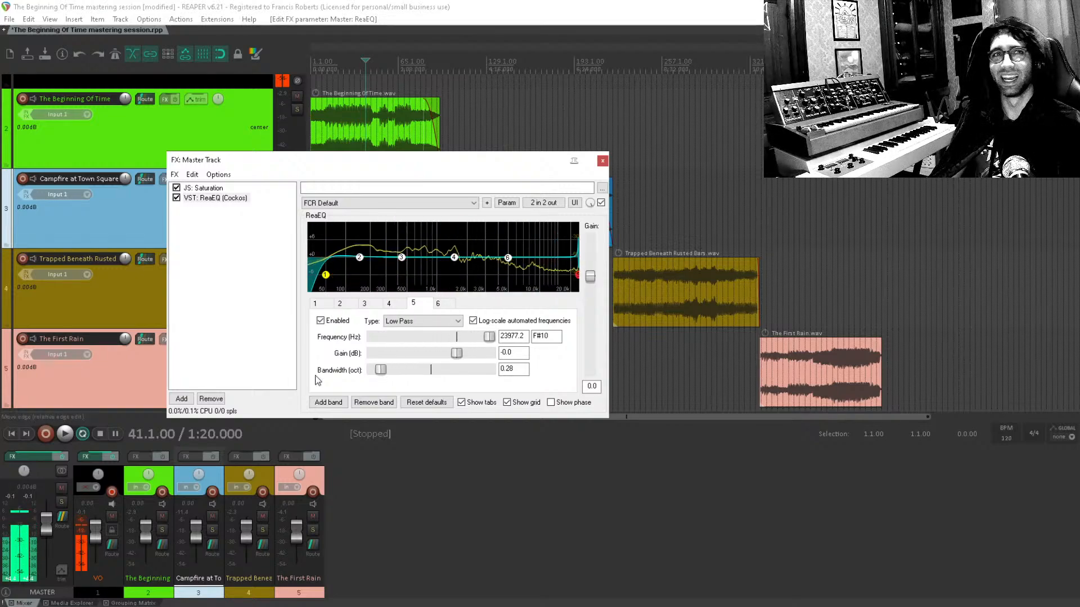
{"action": "double_click", "coordinate": [393, 372]}
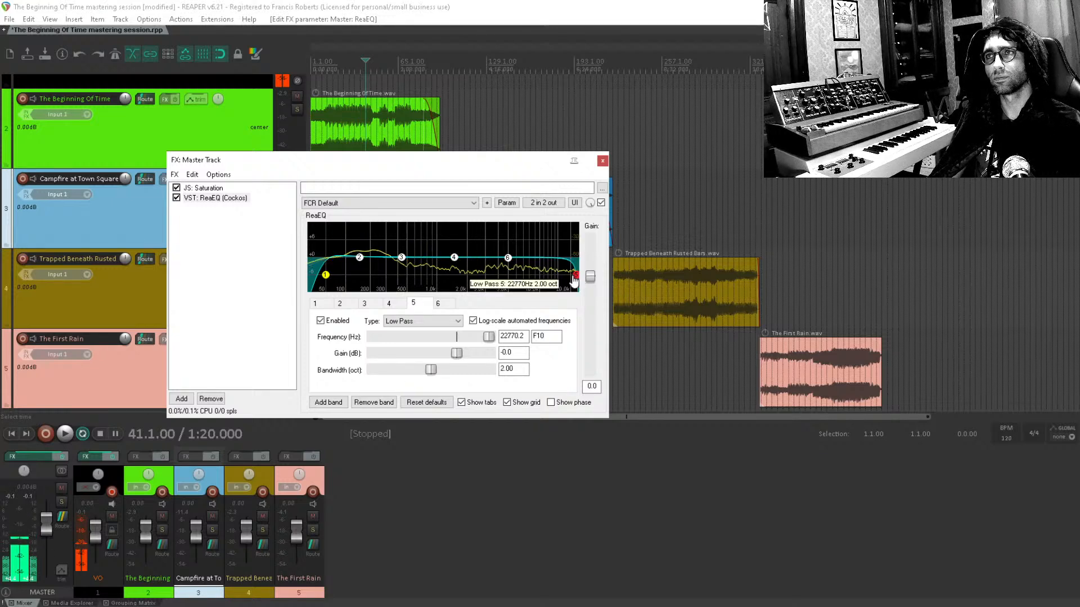
Step: Audition the low-pass band at about 17,815 Hz on Trapped Beneath Rusted Bars and The Beginning Of Time
{"action": "left_click", "coordinate": [723, 67]}
{"action": "left_click", "coordinate": [701, 66]}
{"action": "key", "text": "space"}
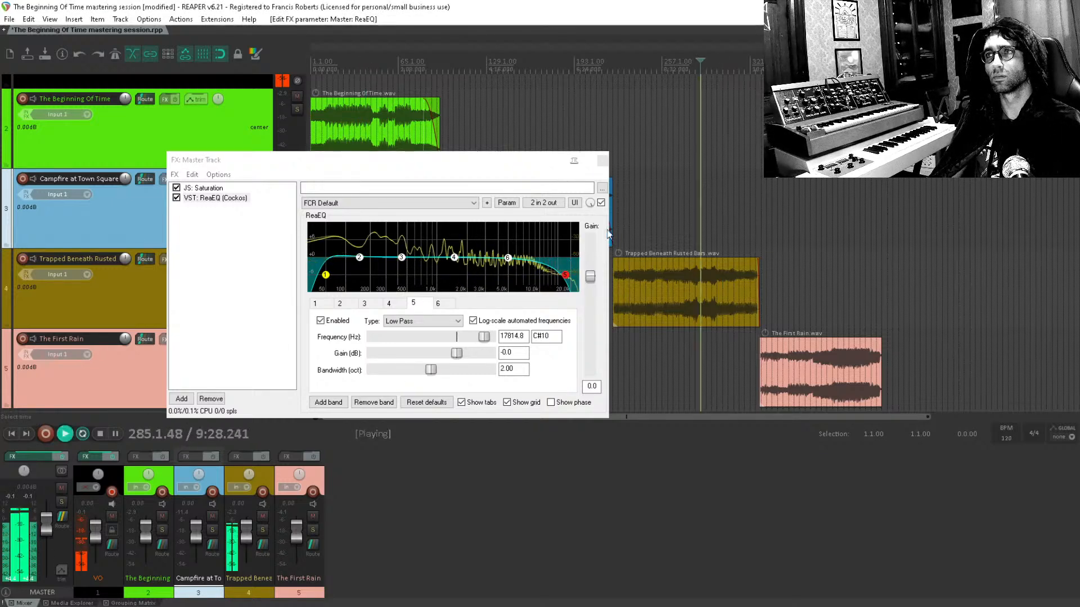
{"action": "left_click", "coordinate": [344, 67]}
{"action": "key", "text": "space"}
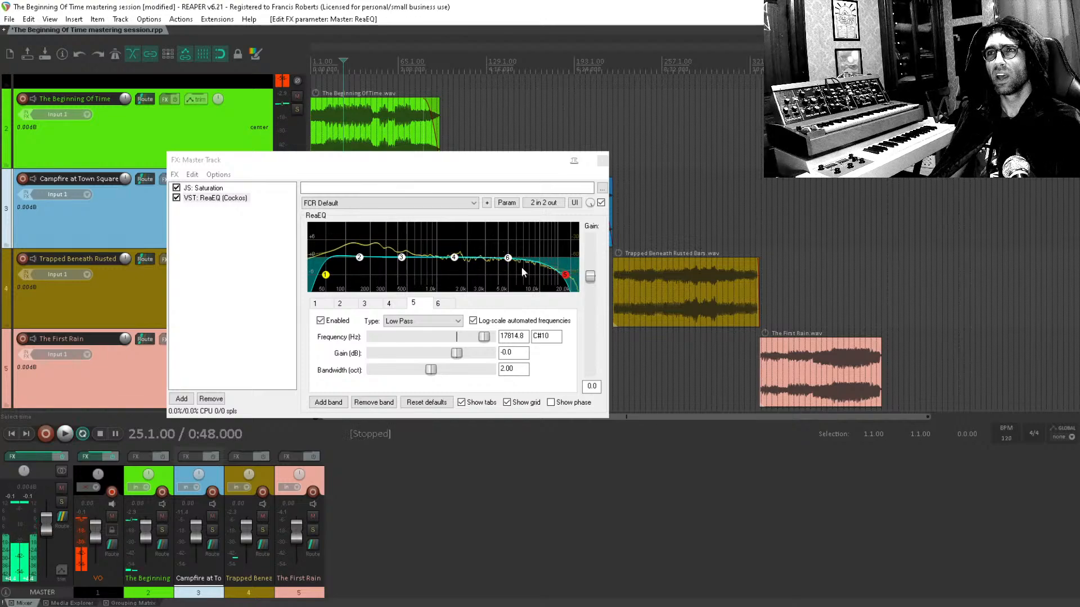
Step: Set the ReaEQ low-pass frequency to about 21,073 Hz and save the project
{"action": "left_click_drag", "start_coordinate": [564, 283], "coordinate": [532, 281]}
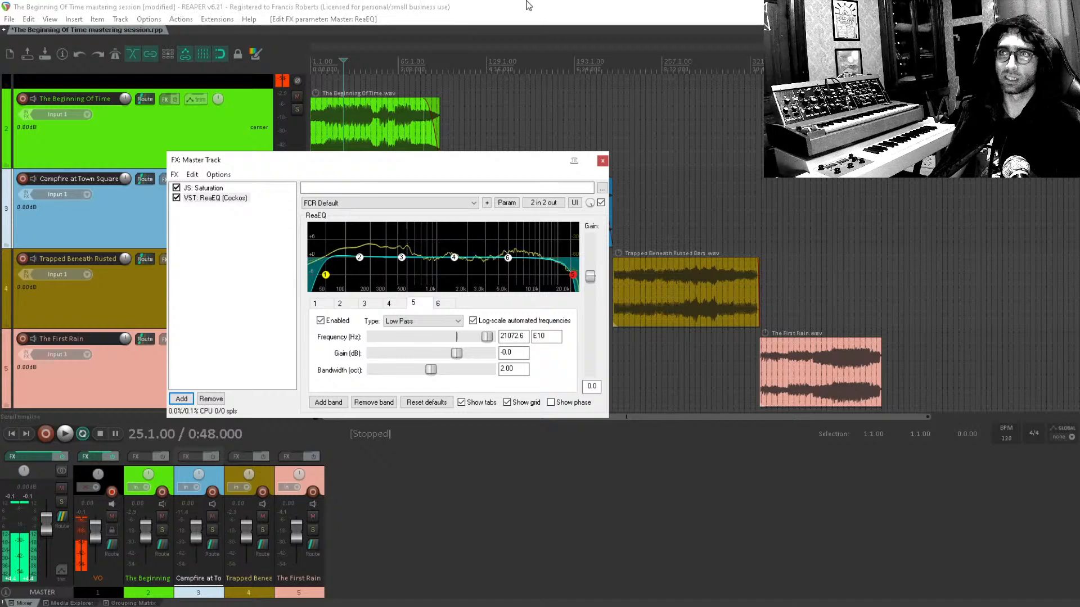
{"action": "left_click", "coordinate": [528, 6]}
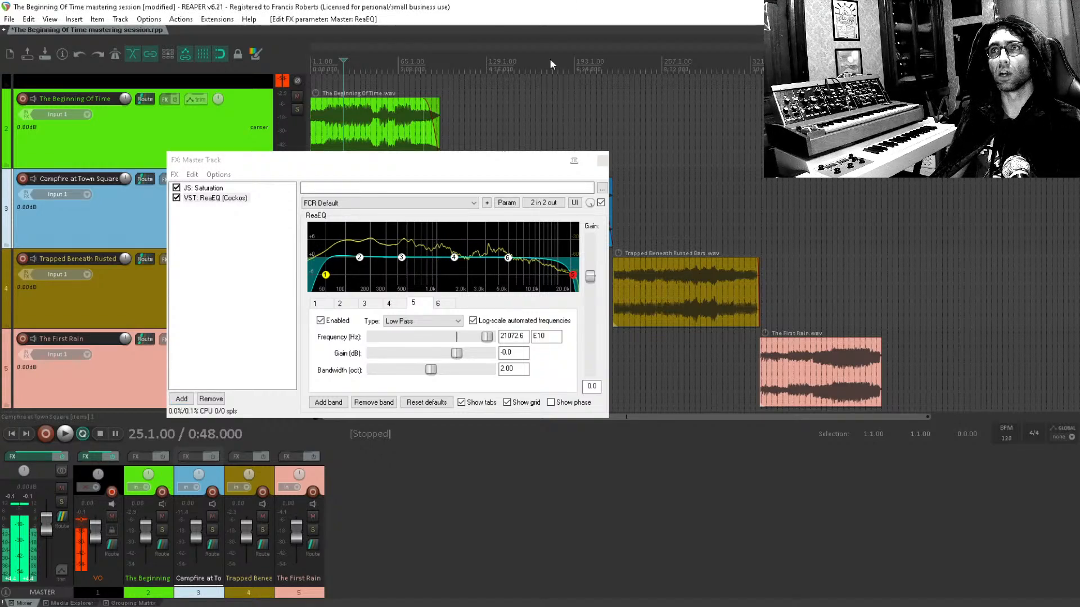
{"action": "key", "text": "ctrl+s"}
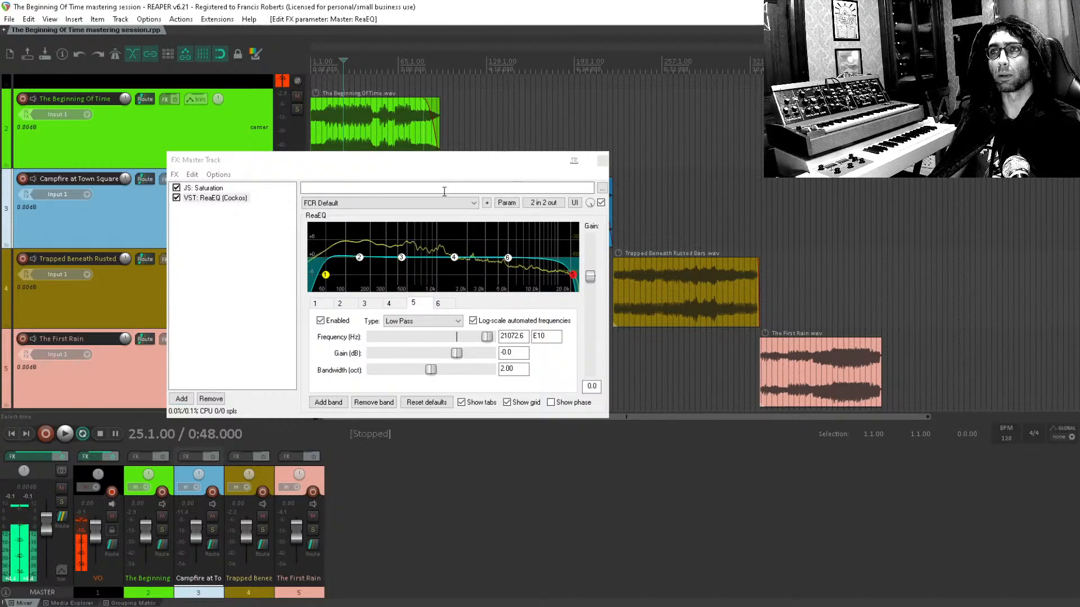
Step: Play The Beginning Of Time from 25.1.00 and compare the master effects bypassed and enabled
{"action": "key", "text": "space"}
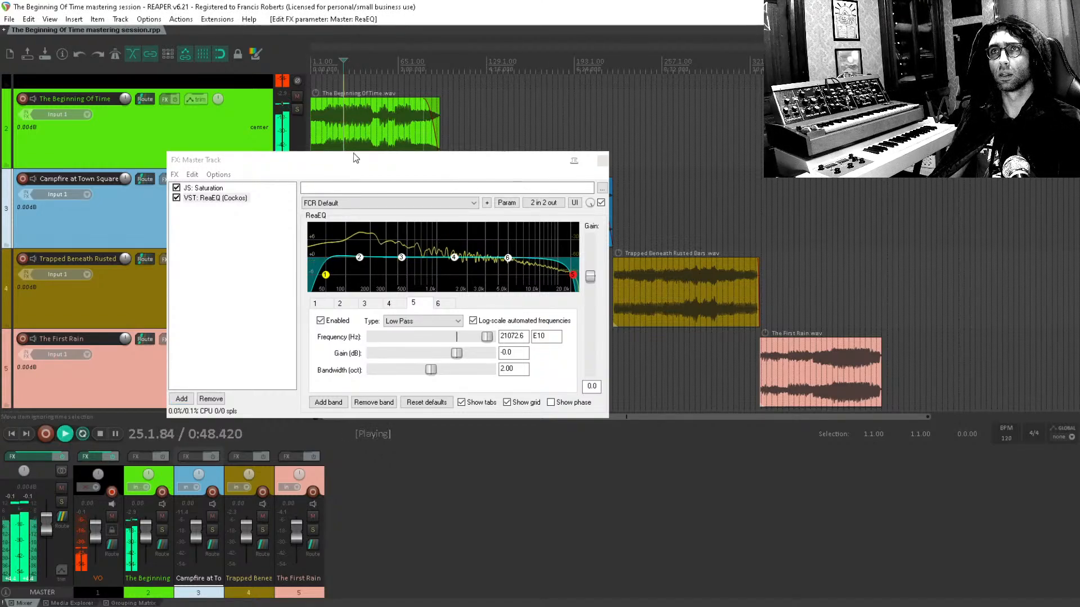
{"action": "left_click", "coordinate": [60, 457]}
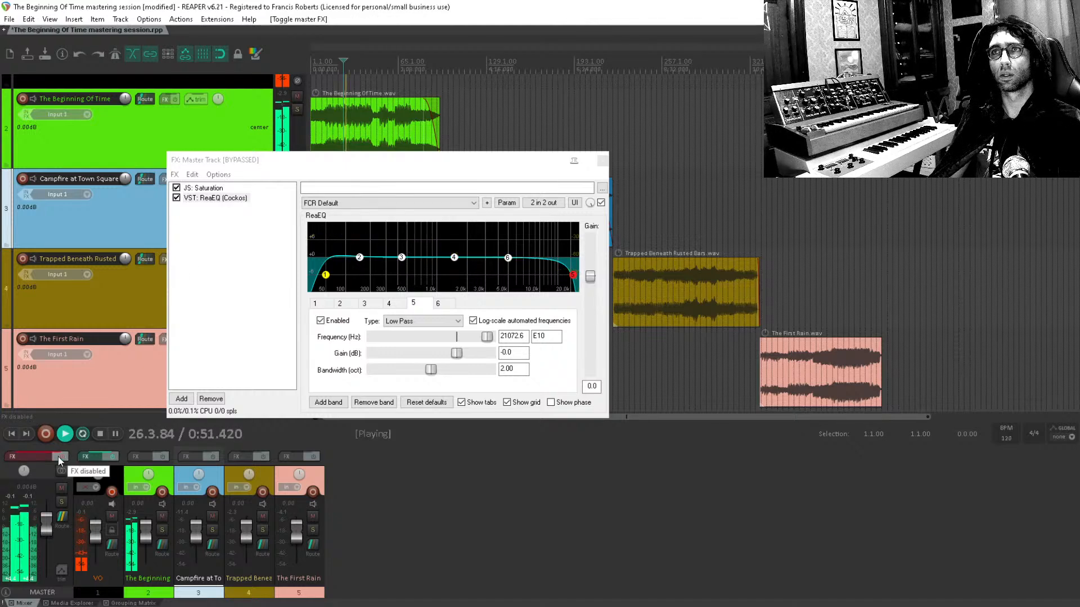
{"action": "left_click", "coordinate": [59, 457]}
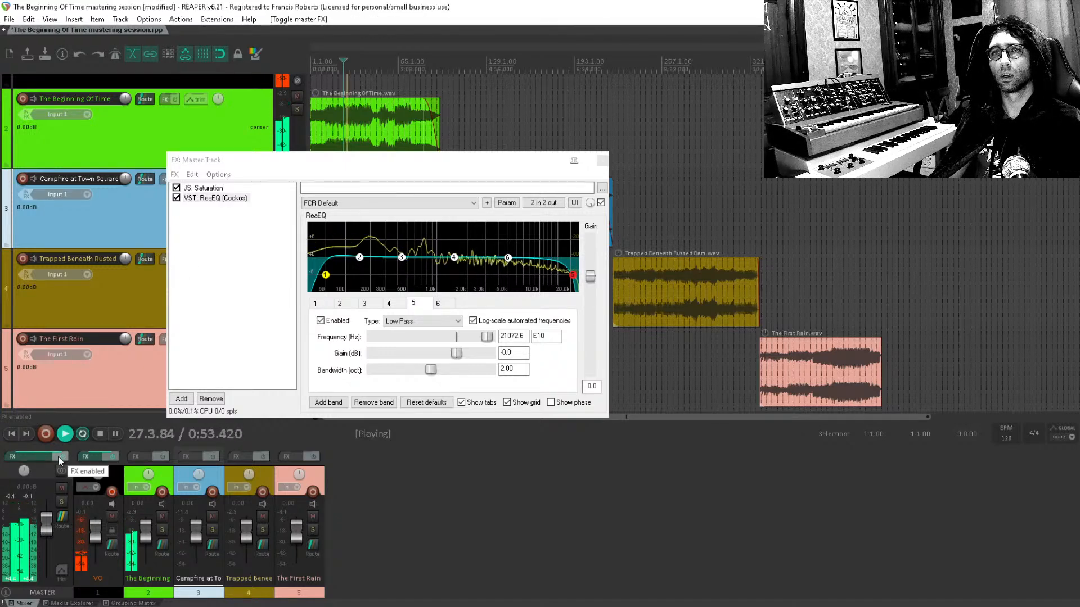
Step: Move the master effects window clear of the upper tracks and audition Campfire at Town Square, Trapped Beneath Rusted Bars and The First Rain
{"action": "left_click", "coordinate": [421, 164]}
{"action": "left_click_drag", "start_coordinate": [422, 164], "coordinate": [446, 295]}
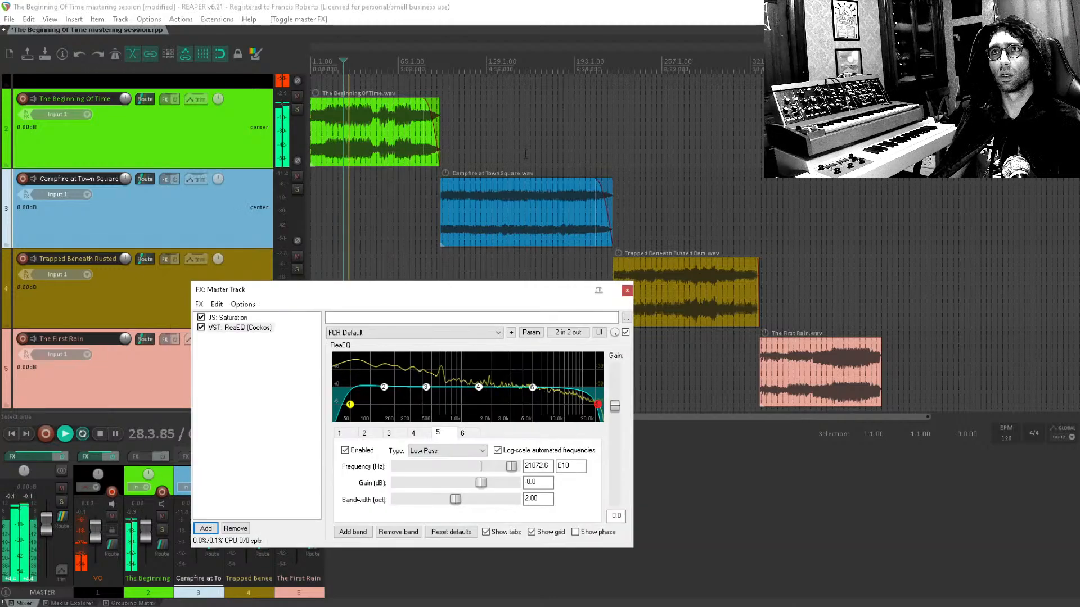
{"action": "left_click", "coordinate": [508, 65]}
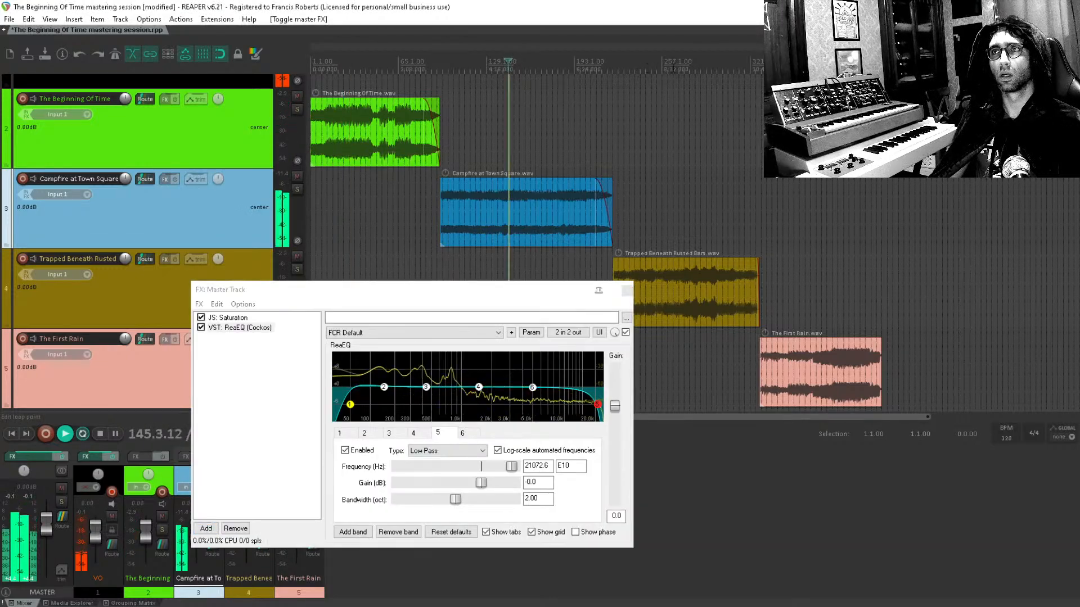
{"action": "left_click", "coordinate": [686, 64]}
{"action": "left_click", "coordinate": [712, 64]}
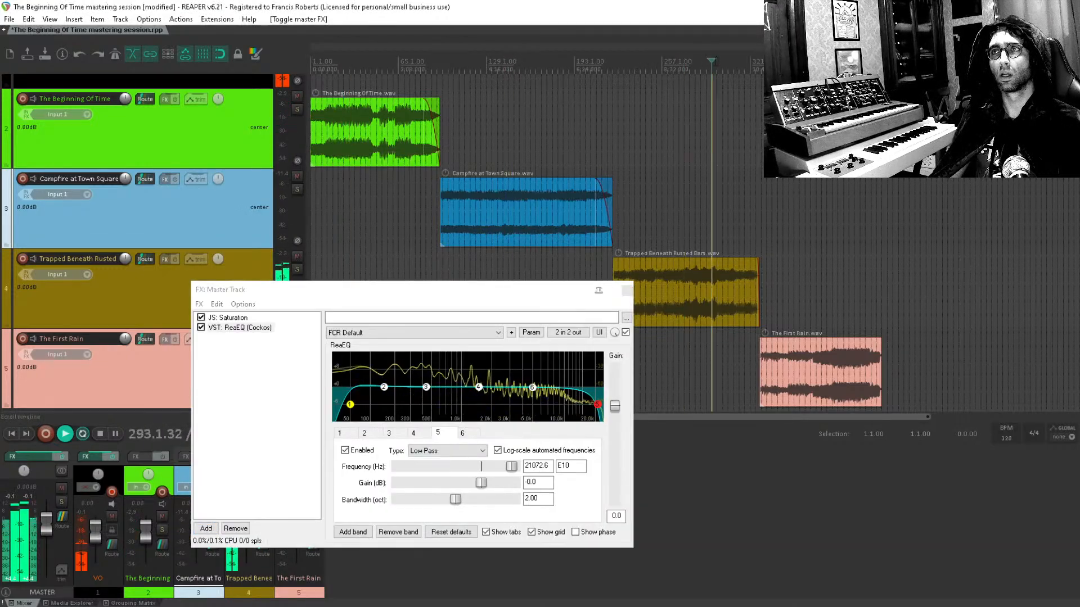
{"action": "left_click", "coordinate": [832, 65]}
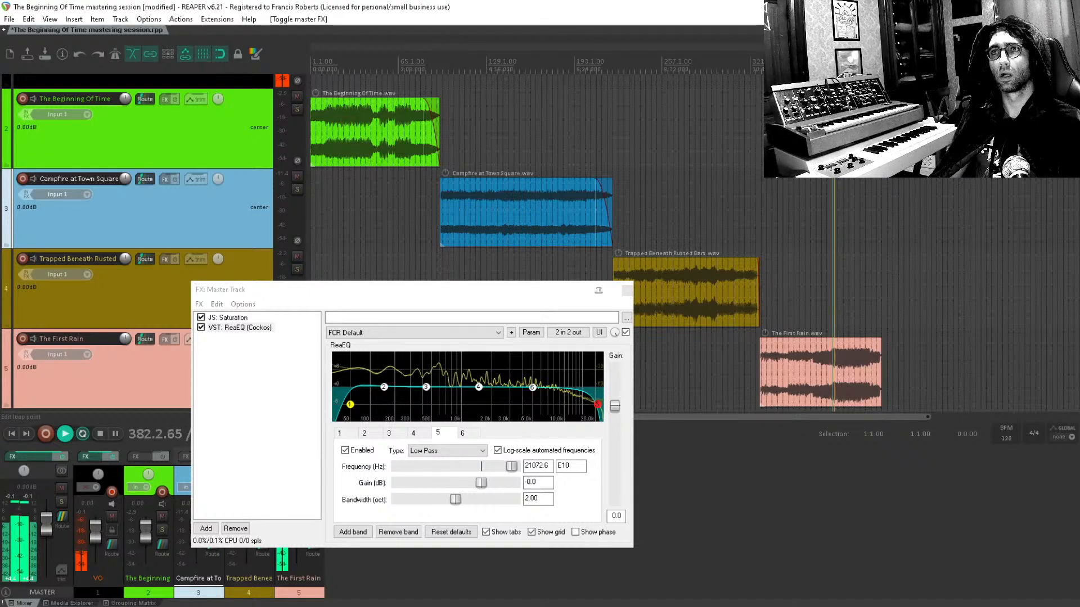
{"action": "left_click", "coordinate": [782, 65]}
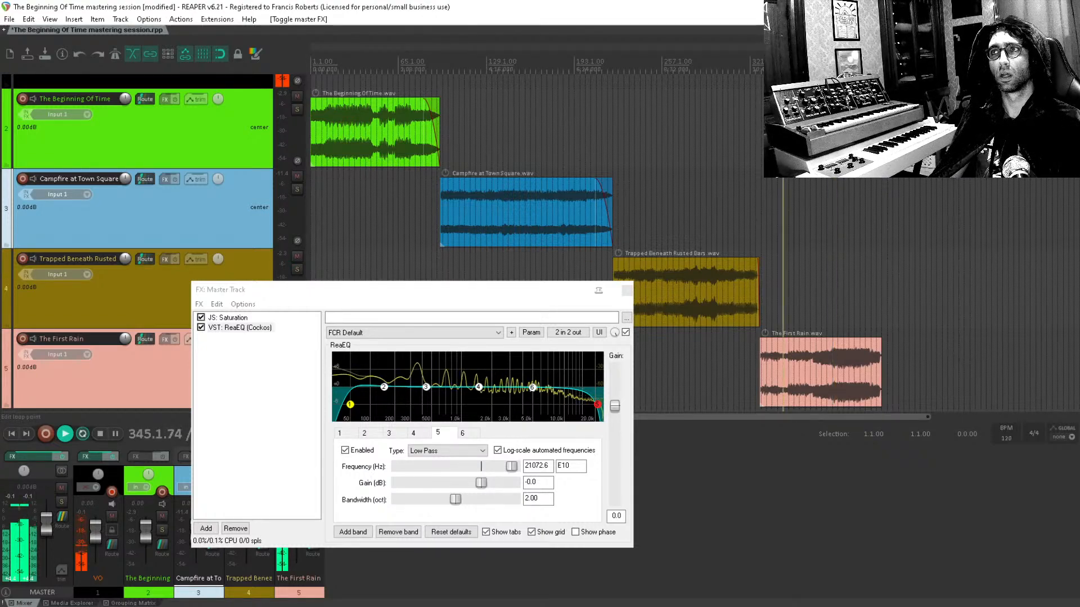
{"action": "key", "text": "space"}
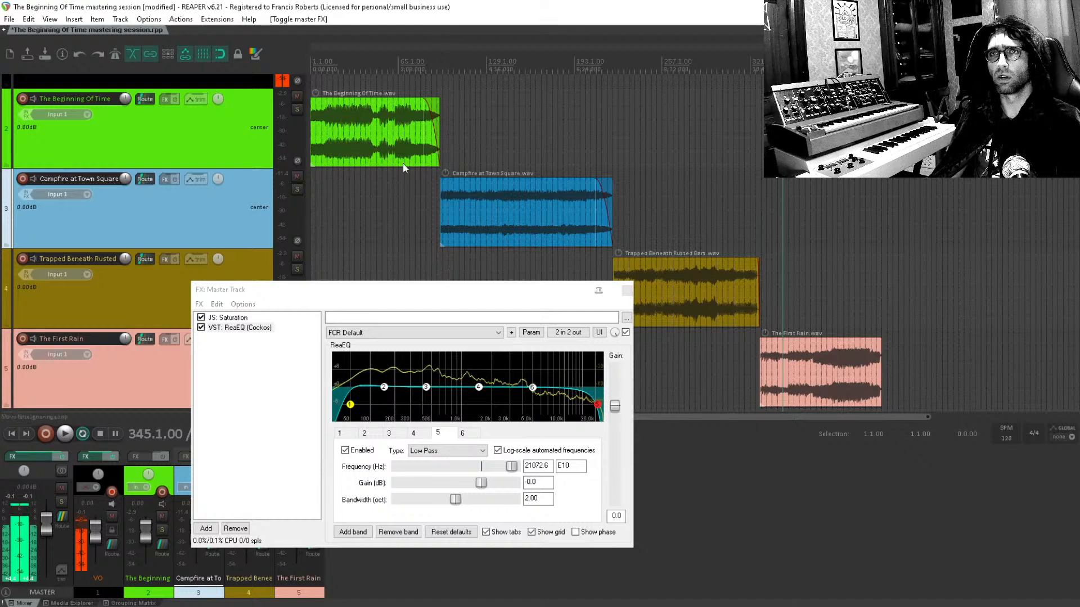
Step: Set the Saturation amount on the master track to 74% and close the effects window
{"action": "left_click", "coordinate": [258, 378]}
{"action": "left_click", "coordinate": [245, 319]}
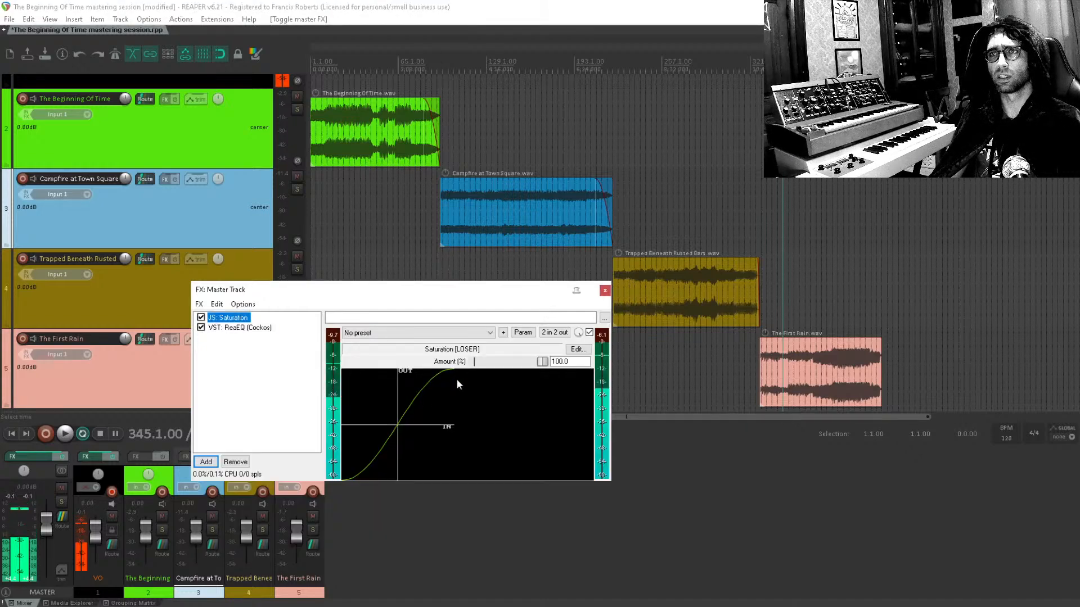
{"action": "left_click_drag", "start_coordinate": [542, 362], "coordinate": [525, 365]}
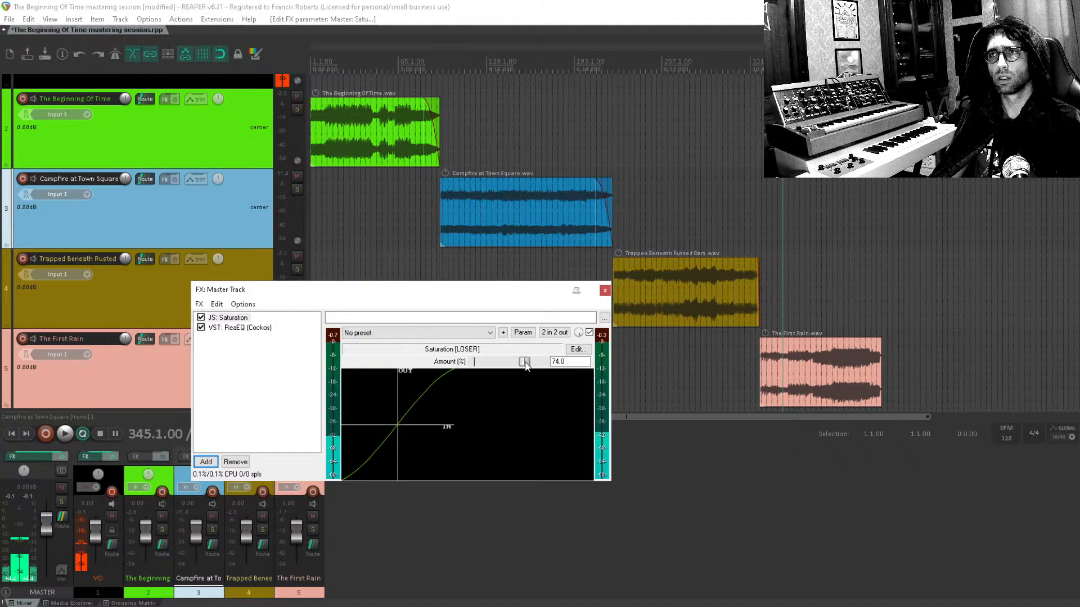
{"action": "left_click", "coordinate": [284, 372]}
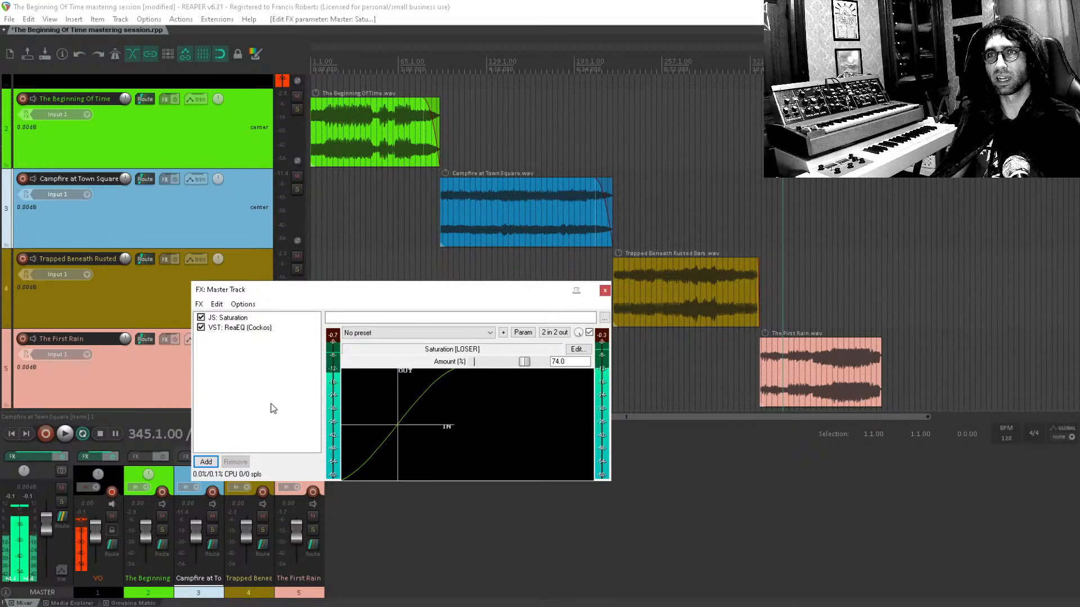
{"action": "key", "text": "Escape"}
Step: Add the JS Master Limiter after ReaEQ in the master track's effects chain
{"action": "scroll", "coordinate": [439, 201], "scroll_direction": "down", "scroll_amount": 2}
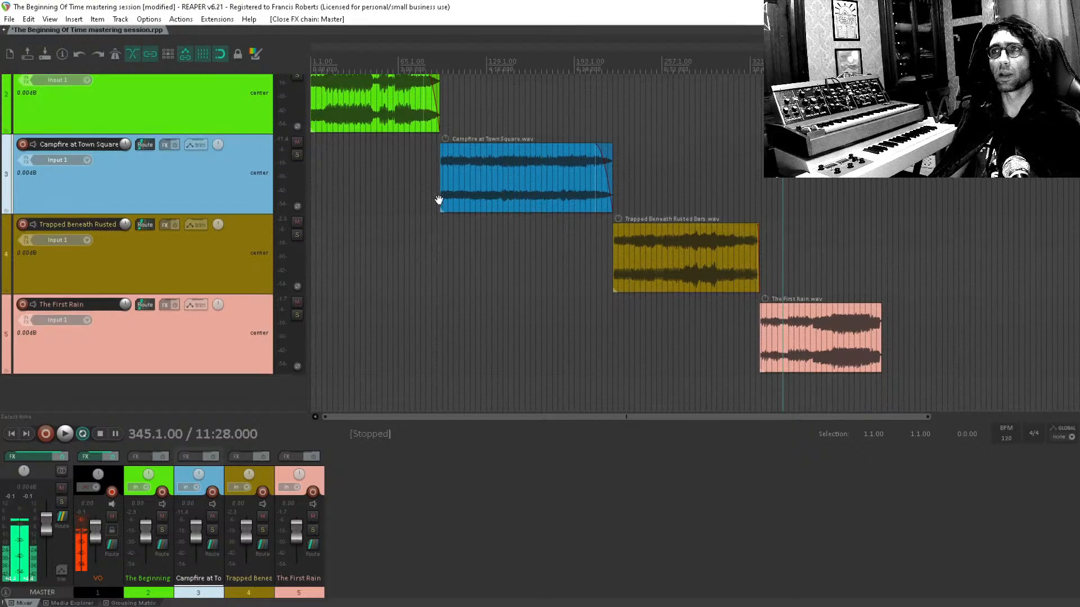
{"action": "scroll", "coordinate": [478, 258], "scroll_direction": "up", "scroll_amount": 3}
{"action": "scroll", "coordinate": [515, 313], "scroll_direction": "down", "scroll_amount": 2}
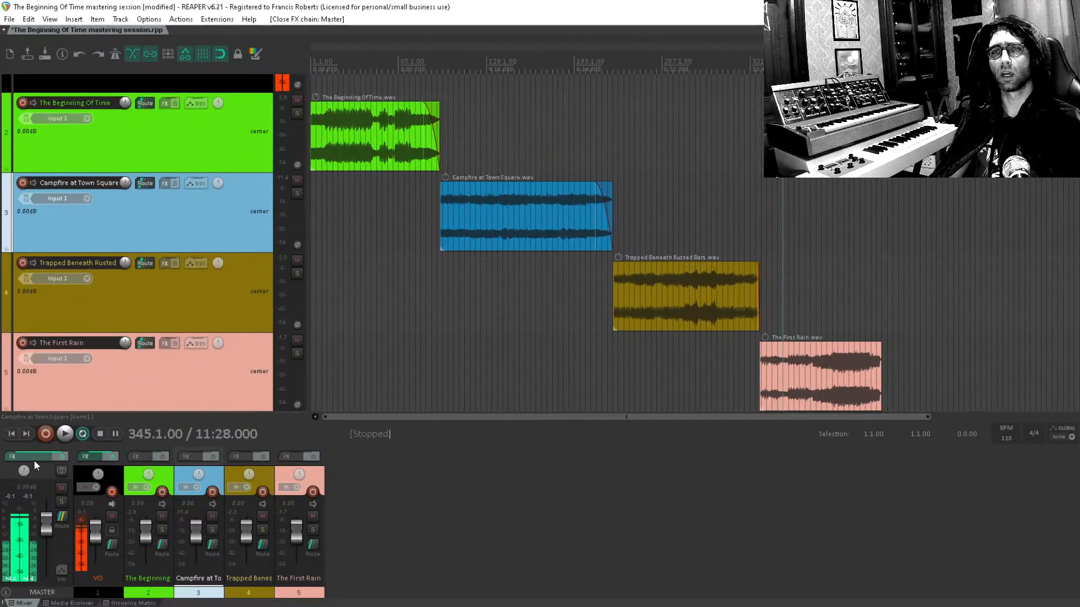
{"action": "left_click", "coordinate": [35, 456]}
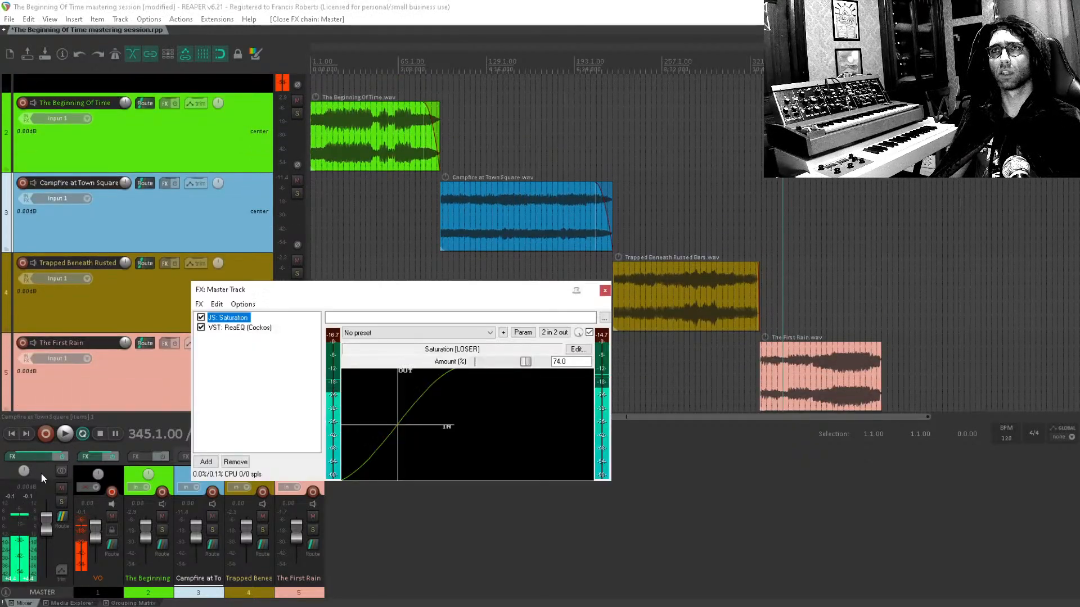
{"action": "double_click", "coordinate": [297, 394]}
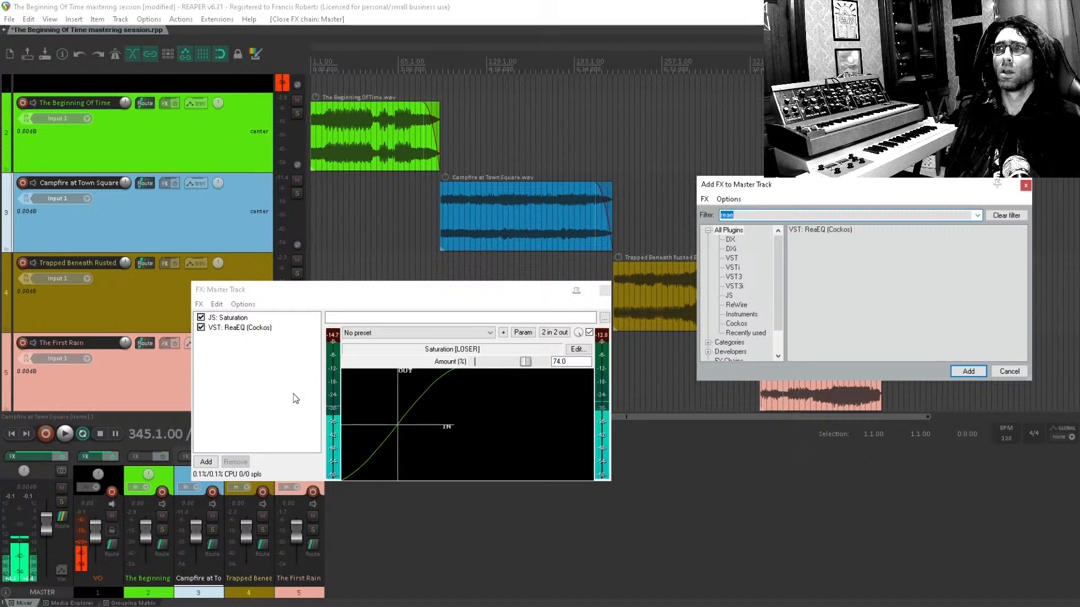
{"action": "key", "text": "Down"}
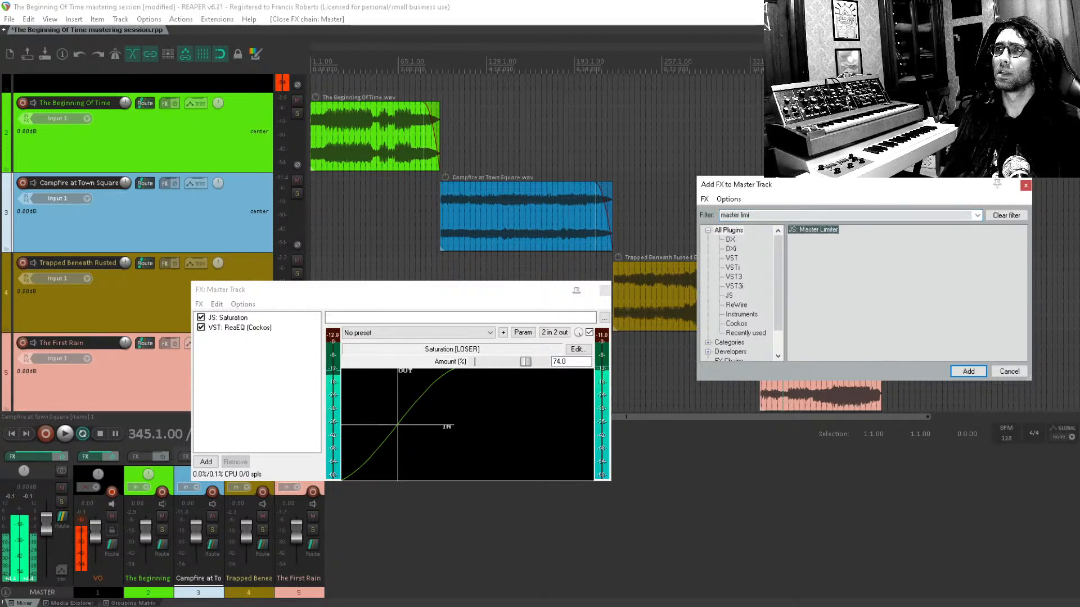
{"action": "key", "text": "Return"}
{"action": "left_click", "coordinate": [225, 358]}
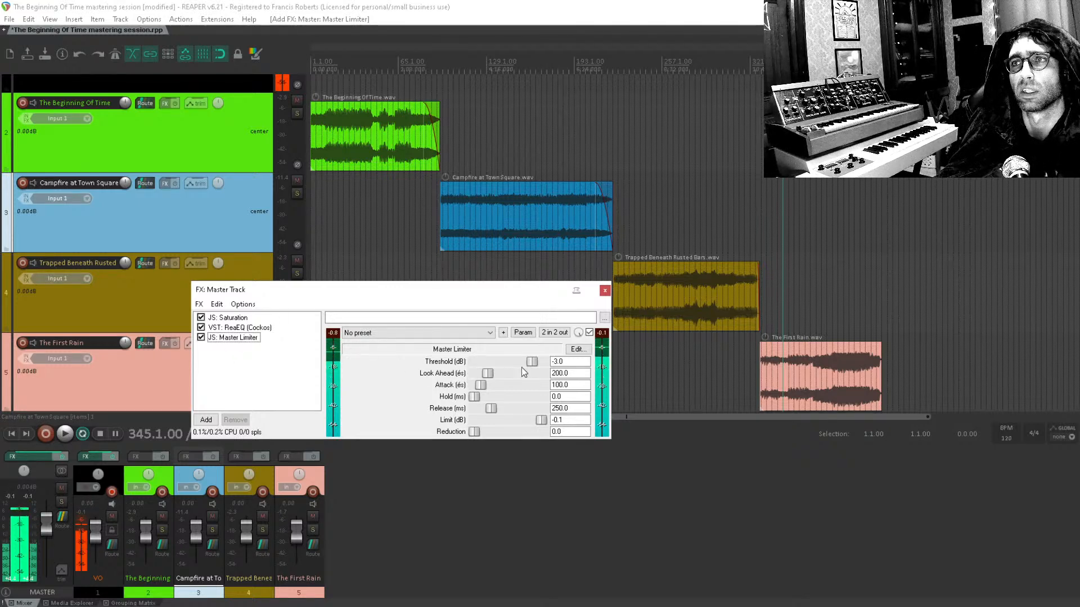
Step: Audition The Beginning Of Time, Trapped Beneath Rusted Bars and The First Rain through the limiter, and save the project
{"action": "left_click", "coordinate": [348, 82]}
{"action": "key", "text": "space"}
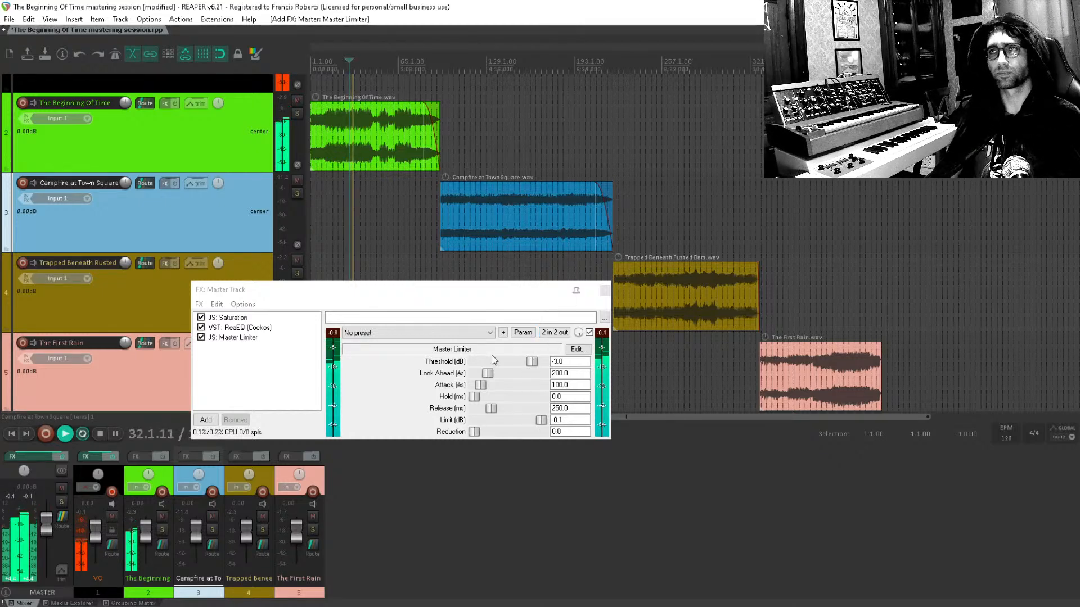
{"action": "left_click", "coordinate": [386, 188]}
{"action": "left_click", "coordinate": [398, 197]}
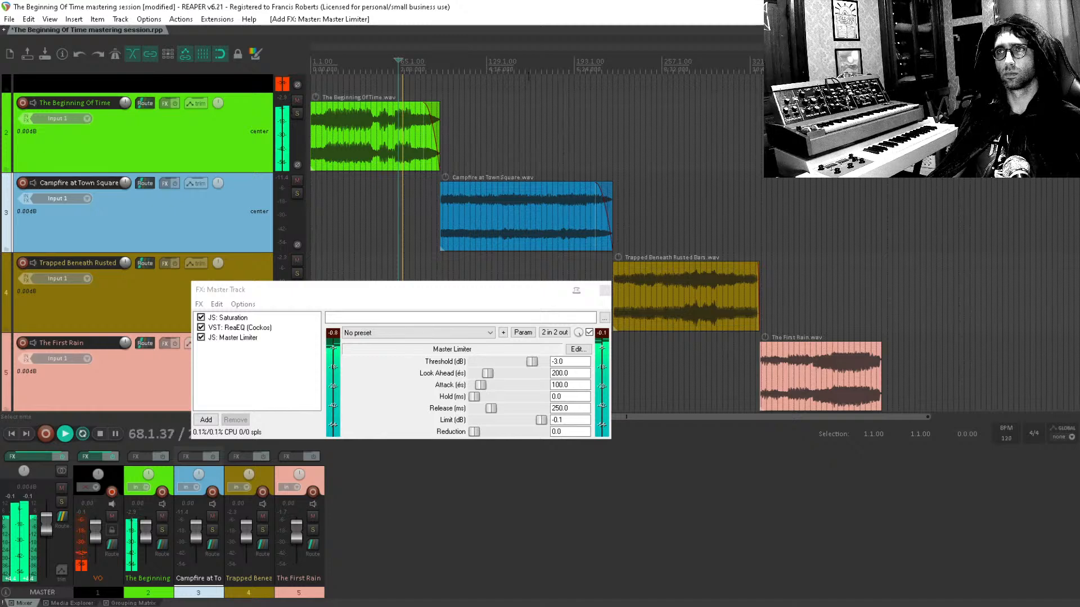
{"action": "left_click", "coordinate": [526, 81]}
{"action": "left_click", "coordinate": [679, 160]}
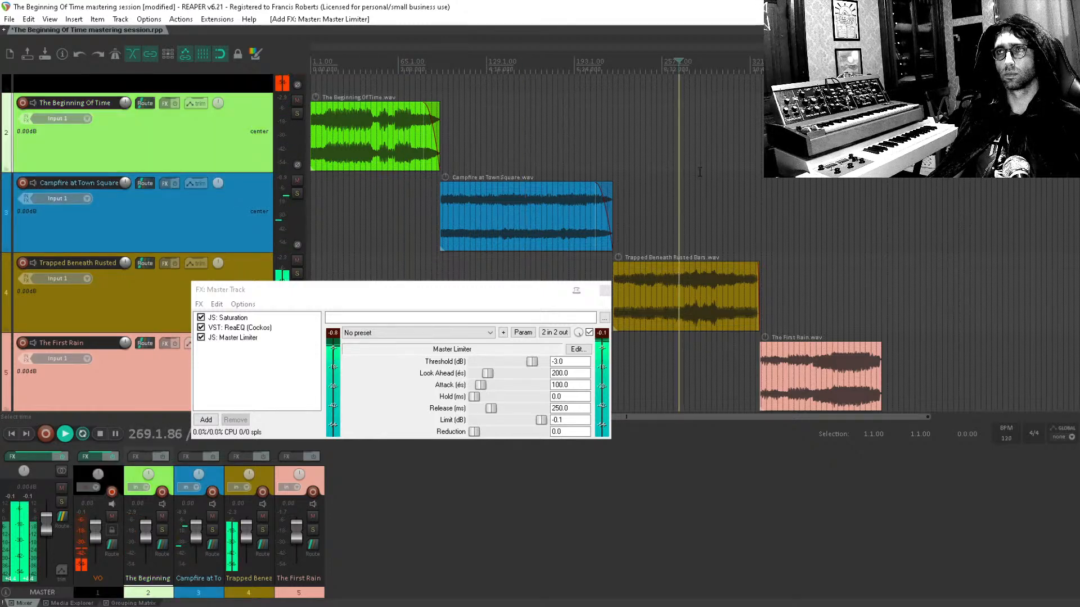
{"action": "left_click", "coordinate": [700, 172]}
{"action": "left_click", "coordinate": [717, 184]}
{"action": "left_click", "coordinate": [771, 199]}
{"action": "left_click", "coordinate": [848, 220]}
{"action": "key", "text": "space"}
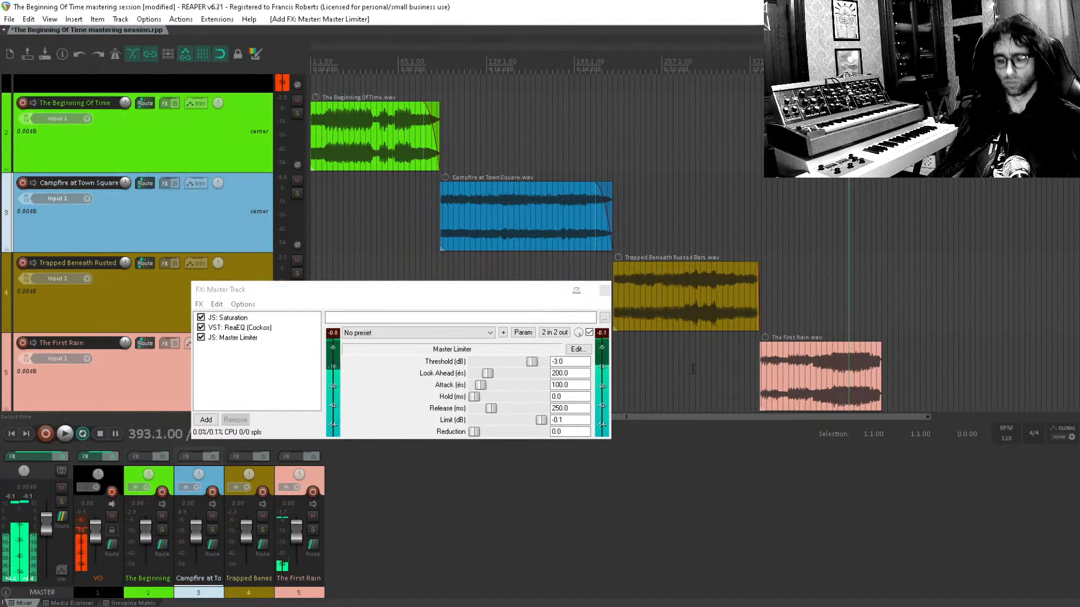
{"action": "key", "text": "ctrl+s"}
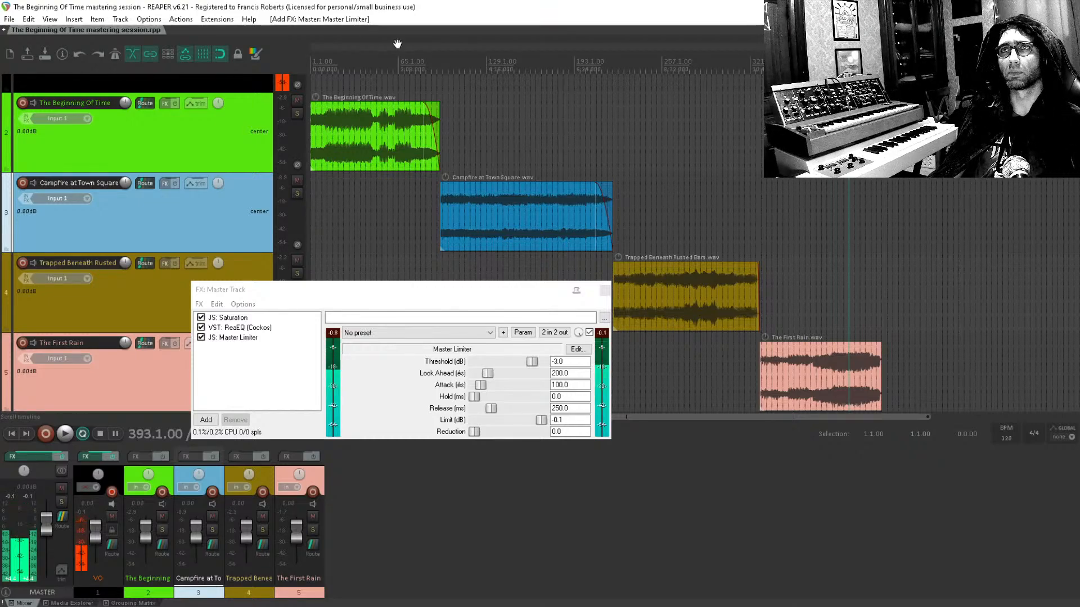
Step: Place the play cursor at 65.1.00 in the last section of The Beginning Of Time
{"action": "left_click", "coordinate": [420, 59]}
{"action": "scroll", "coordinate": [420, 61], "scroll_direction": "up", "scroll_amount": 5}
{"action": "left_click_drag", "start_coordinate": [722, 103], "coordinate": [559, 156]}
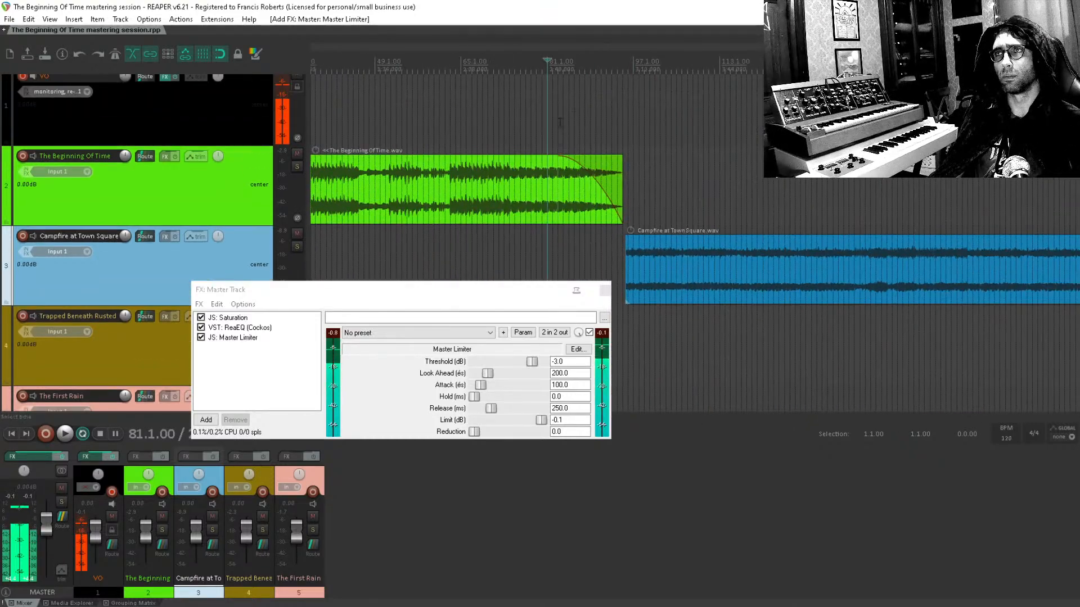
{"action": "left_click", "coordinate": [456, 64]}
{"action": "left_click", "coordinate": [461, 63]}
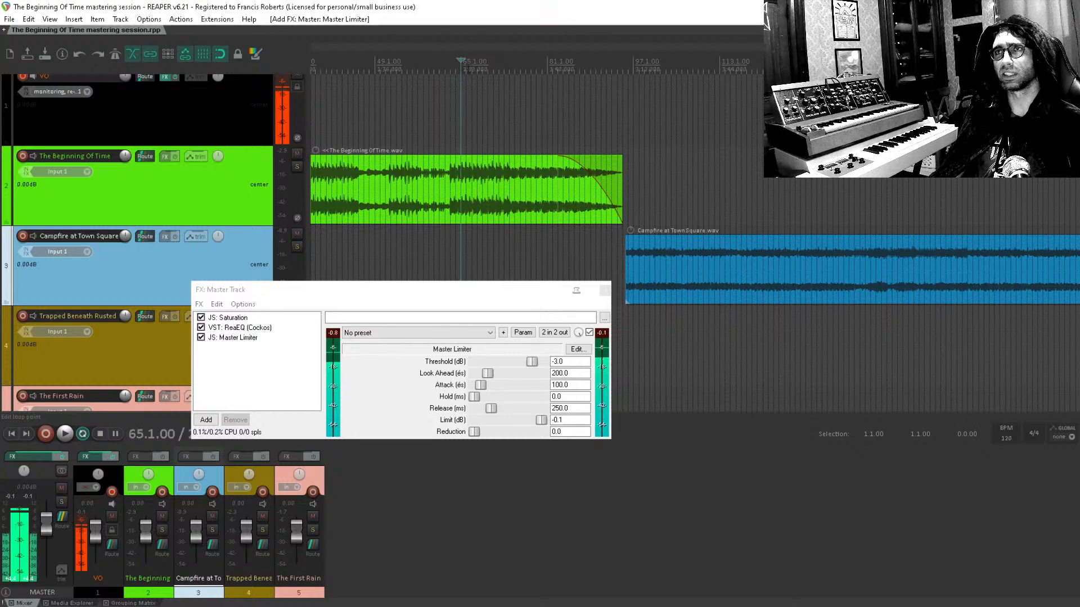
{"action": "scroll", "coordinate": [615, 235], "scroll_direction": "up", "scroll_amount": 2}
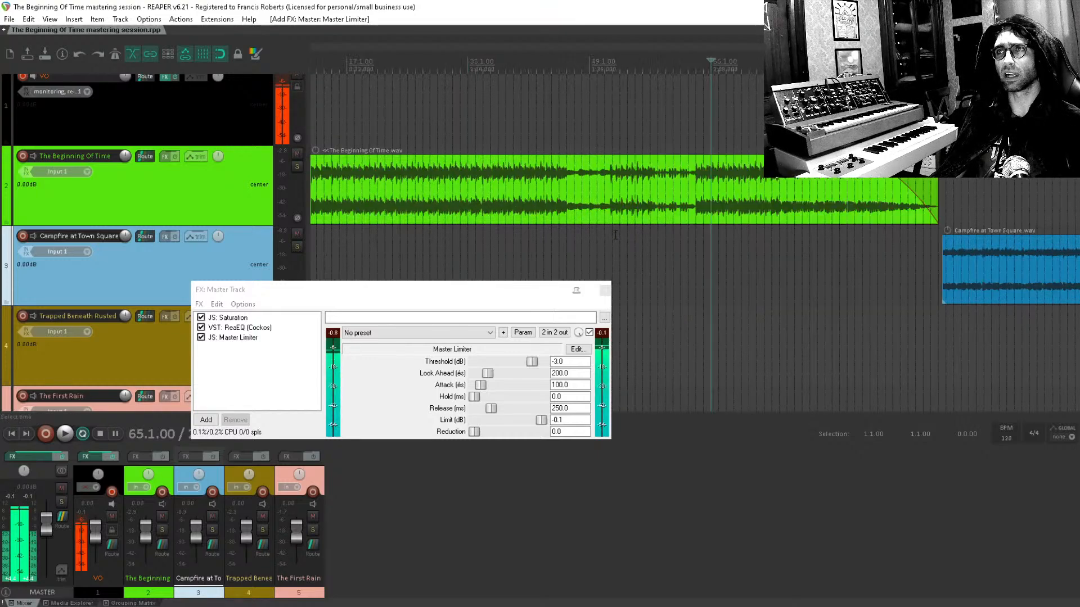
{"action": "left_click_drag", "start_coordinate": [803, 260], "coordinate": [723, 252]}
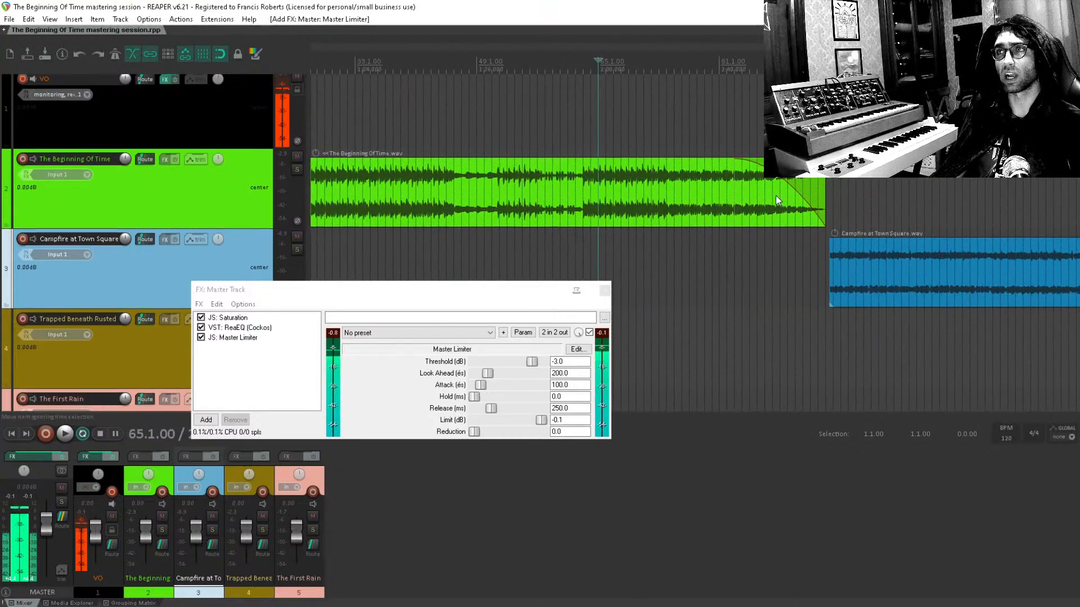
Step: Set ReaEQ's low shelf to about 302.9 Hz and -2.8 dB while The Beginning Of Time plays, and return to the Master Limiter
{"action": "left_click", "coordinate": [265, 328]}
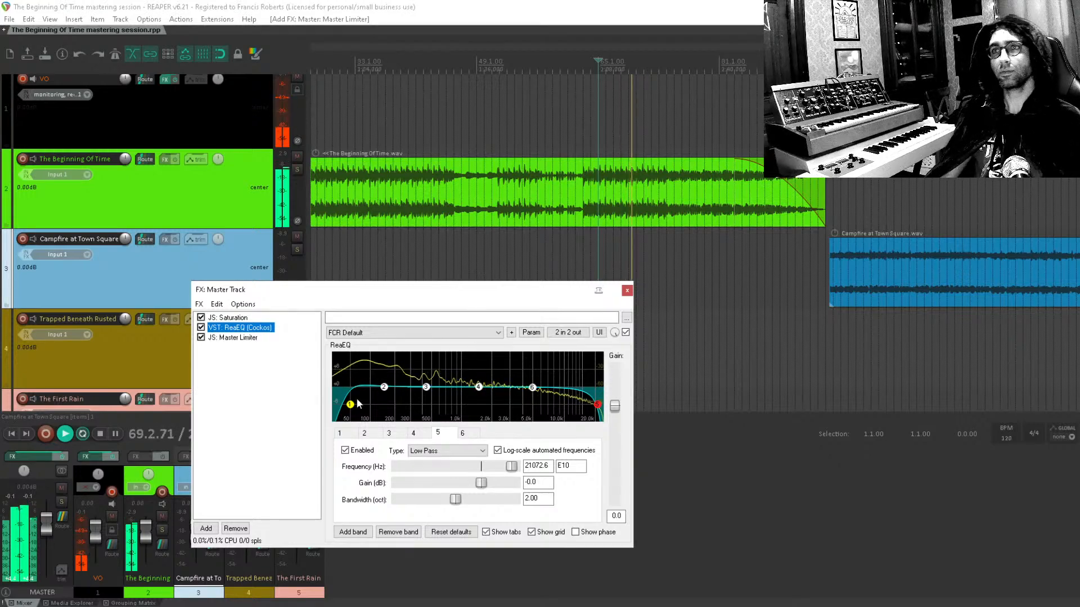
{"action": "left_click_drag", "start_coordinate": [384, 389], "coordinate": [413, 401]}
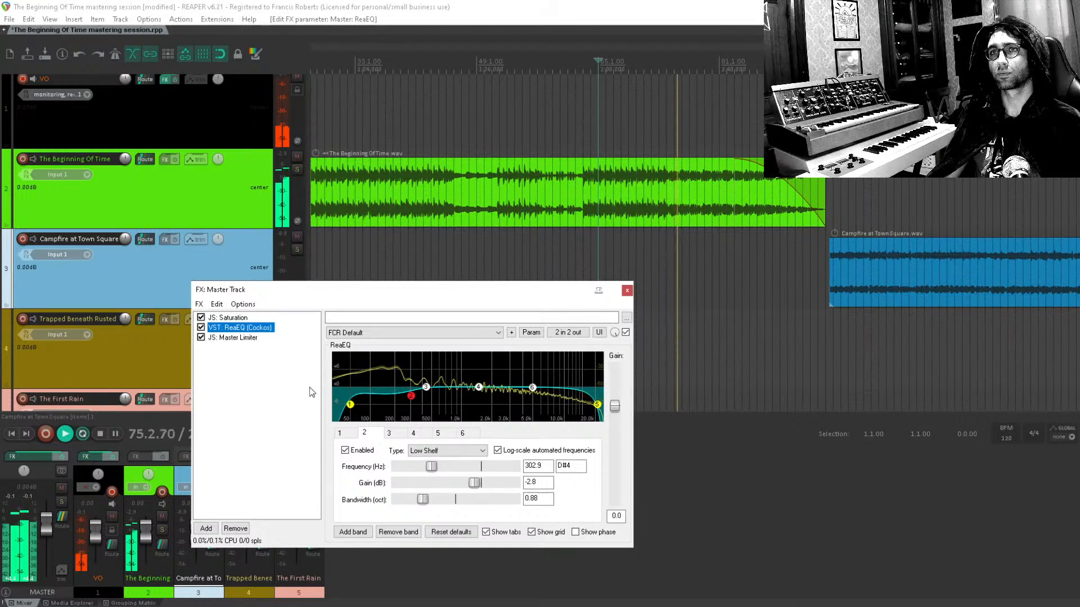
{"action": "left_click", "coordinate": [272, 398]}
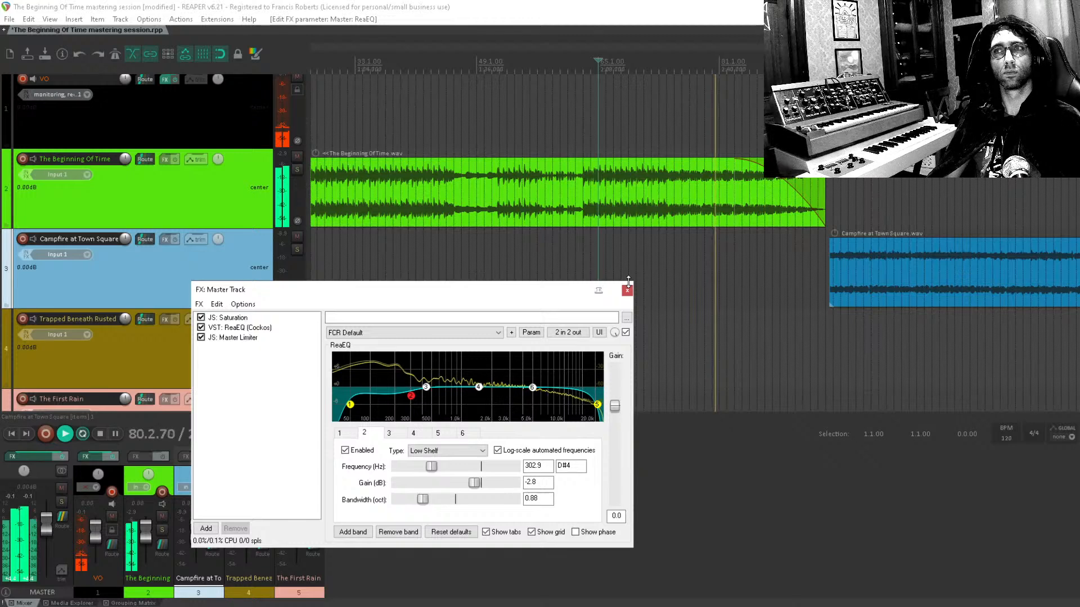
{"action": "left_click", "coordinate": [233, 338]}
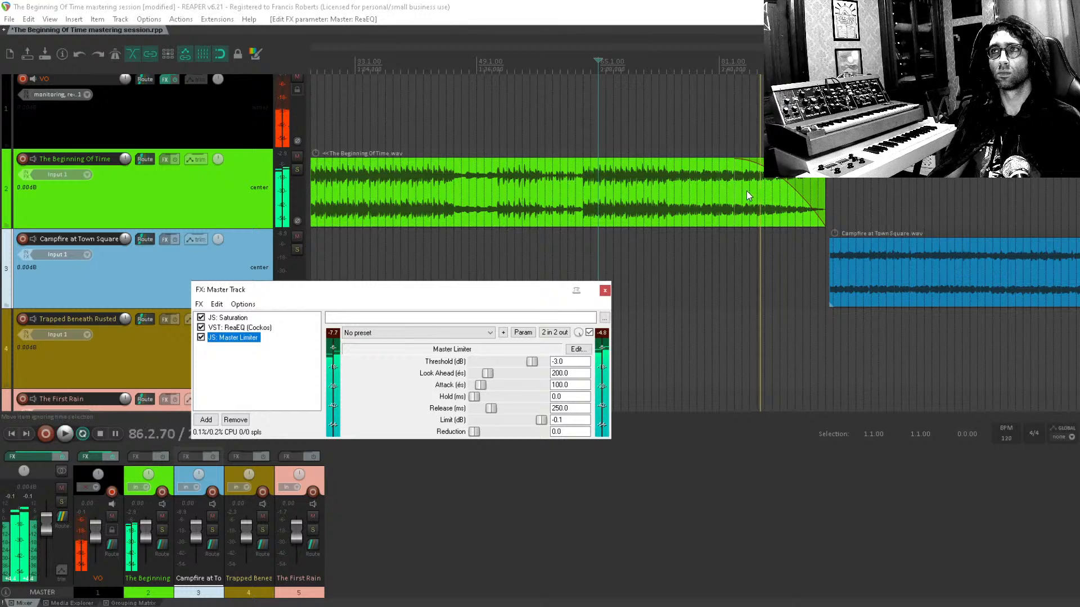
{"action": "key", "text": "space"}
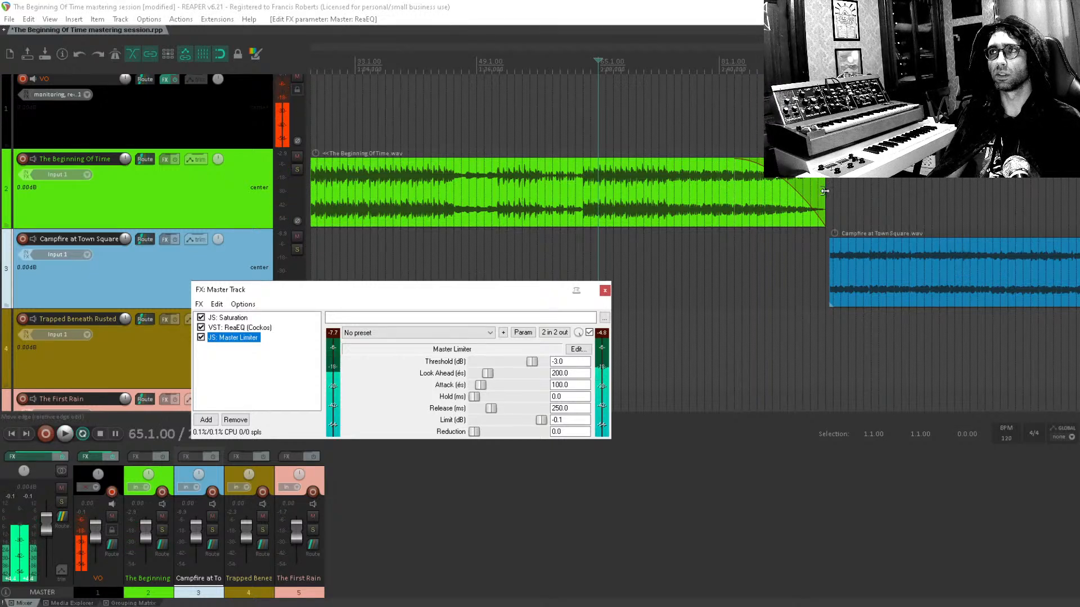
Step: Trim the end of The Beginning Of Time to a length of 2:56 and lengthen its fade-out to about 29.3 seconds
{"action": "left_click_drag", "start_coordinate": [824, 191], "coordinate": [779, 193]}
{"action": "left_click_drag", "start_coordinate": [693, 158], "coordinate": [670, 159]}
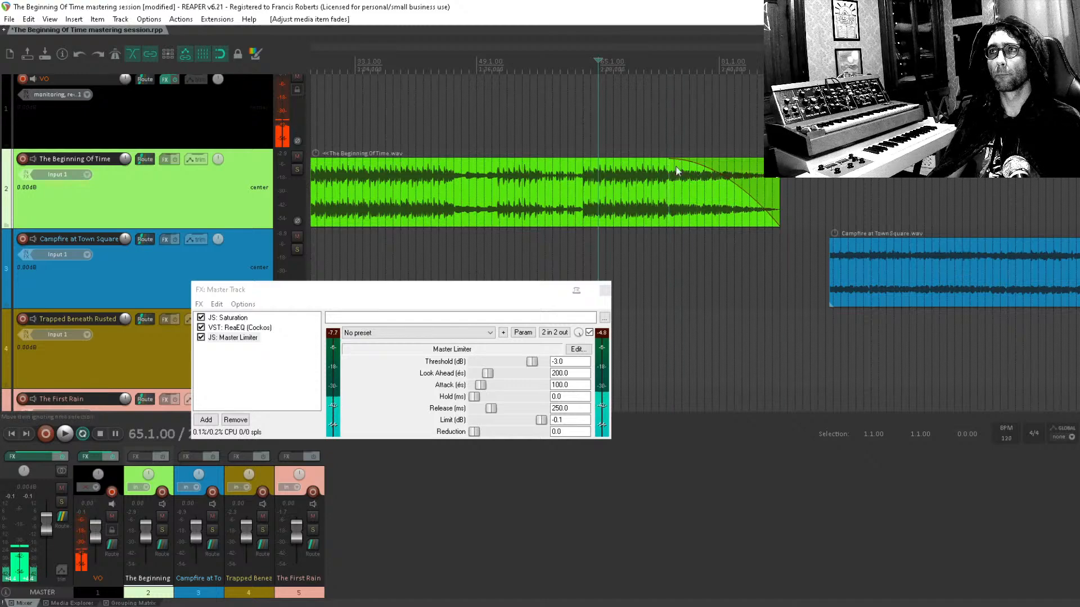
Step: Move the Campfire at Town Square, Trapped Beneath Rusted Bars and The First Rain clips together, about one bar after The Beginning Of Time
{"action": "scroll", "coordinate": [911, 235], "scroll_direction": "down", "scroll_amount": 6}
{"action": "left_click_drag", "start_coordinate": [897, 203], "coordinate": [585, 442]}
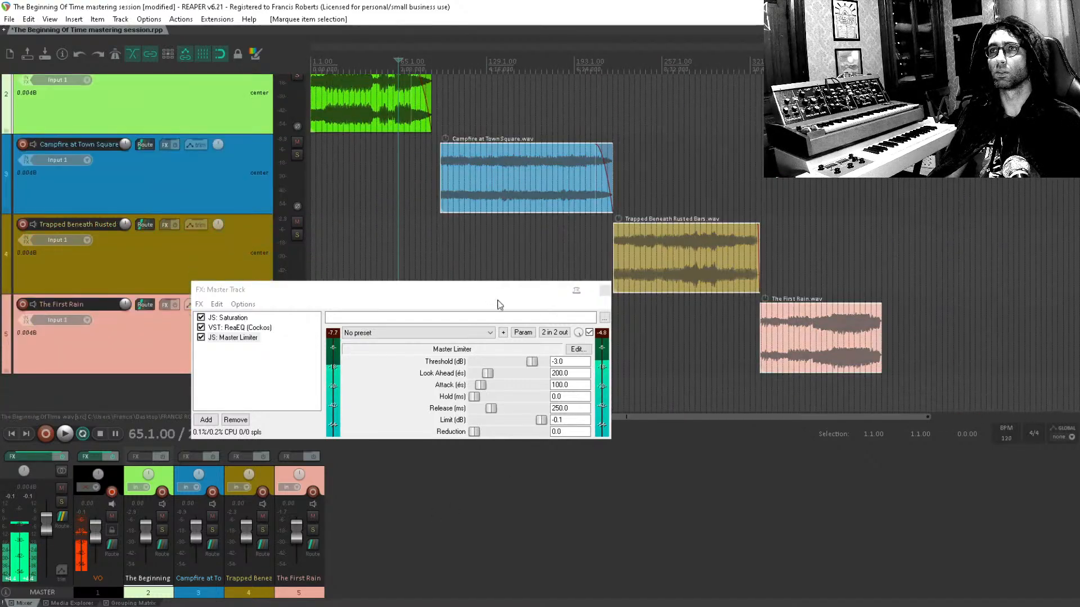
{"action": "left_click_drag", "start_coordinate": [869, 154], "coordinate": [491, 444]}
{"action": "scroll", "coordinate": [730, 150], "scroll_direction": "up", "scroll_amount": 6}
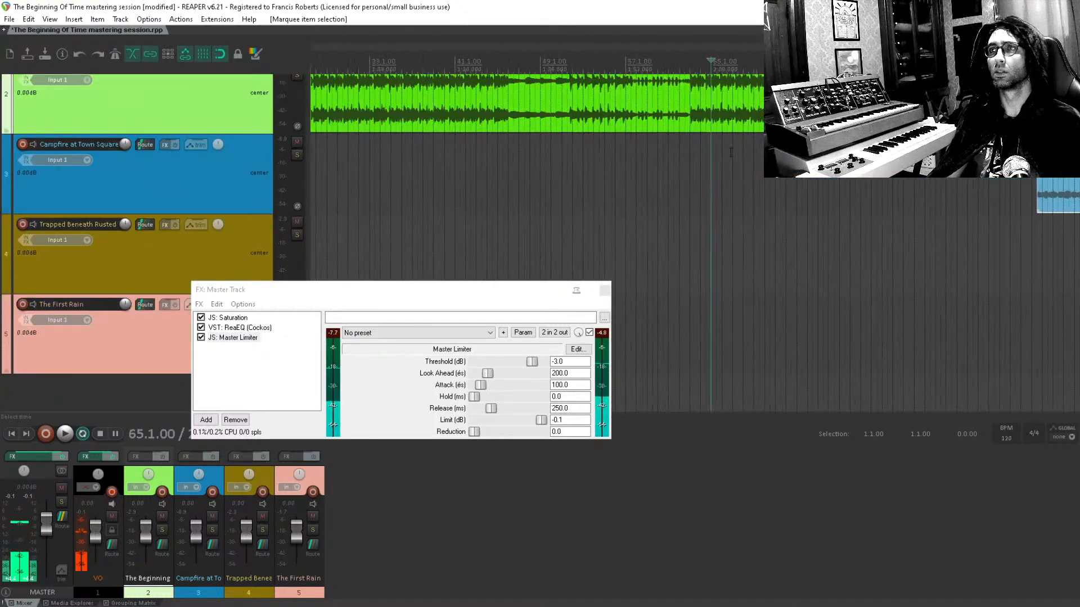
{"action": "left_click_drag", "start_coordinate": [899, 184], "coordinate": [756, 283]}
{"action": "left_click_drag", "start_coordinate": [909, 271], "coordinate": [853, 272]}
{"action": "scroll", "coordinate": [851, 274], "scroll_direction": "up", "scroll_amount": 3}
{"action": "scroll", "coordinate": [850, 277], "scroll_direction": "up", "scroll_amount": 2}
{"action": "left_click_drag", "start_coordinate": [983, 281], "coordinate": [475, 350]}
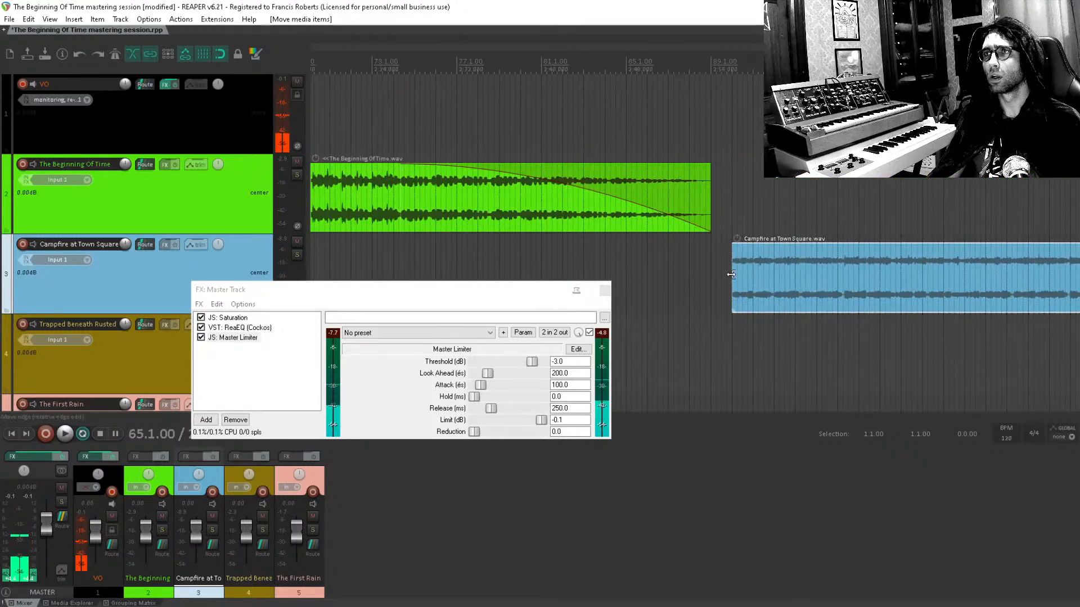
Step: Shift the three following songs earlier to leave about half a bar after The Beginning Of Time
{"action": "left_click", "coordinate": [774, 272]}
{"action": "scroll", "coordinate": [763, 281], "scroll_direction": "up", "scroll_amount": 4}
{"action": "left_click_drag", "start_coordinate": [640, 266], "coordinate": [609, 265]}
{"action": "scroll", "coordinate": [605, 275], "scroll_direction": "down", "scroll_amount": 10}
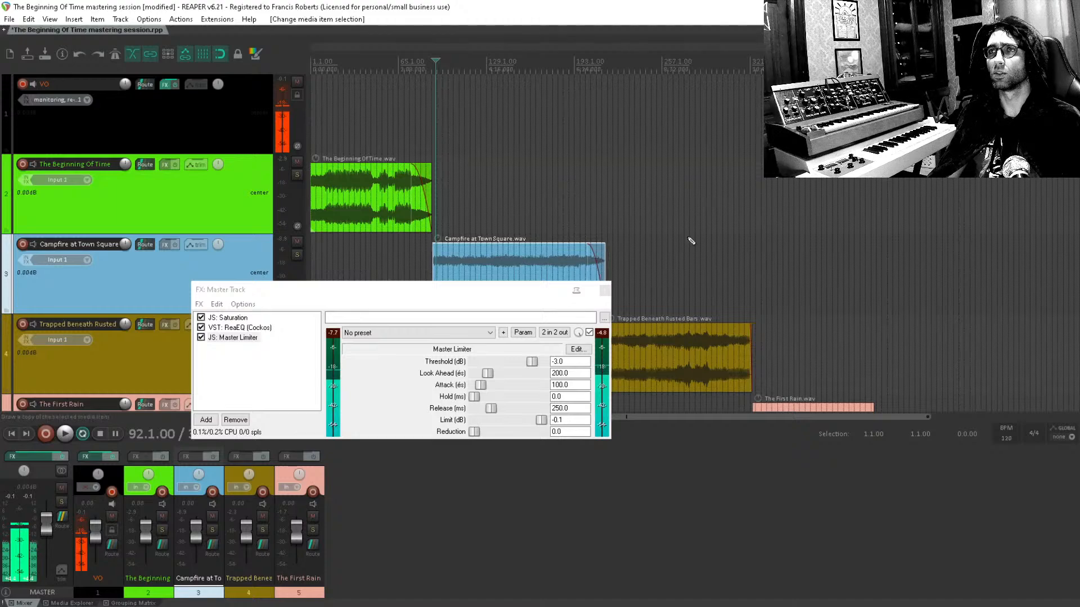
{"action": "left_click_drag", "start_coordinate": [935, 193], "coordinate": [582, 394]}
{"action": "scroll", "coordinate": [703, 215], "scroll_direction": "up", "scroll_amount": 10}
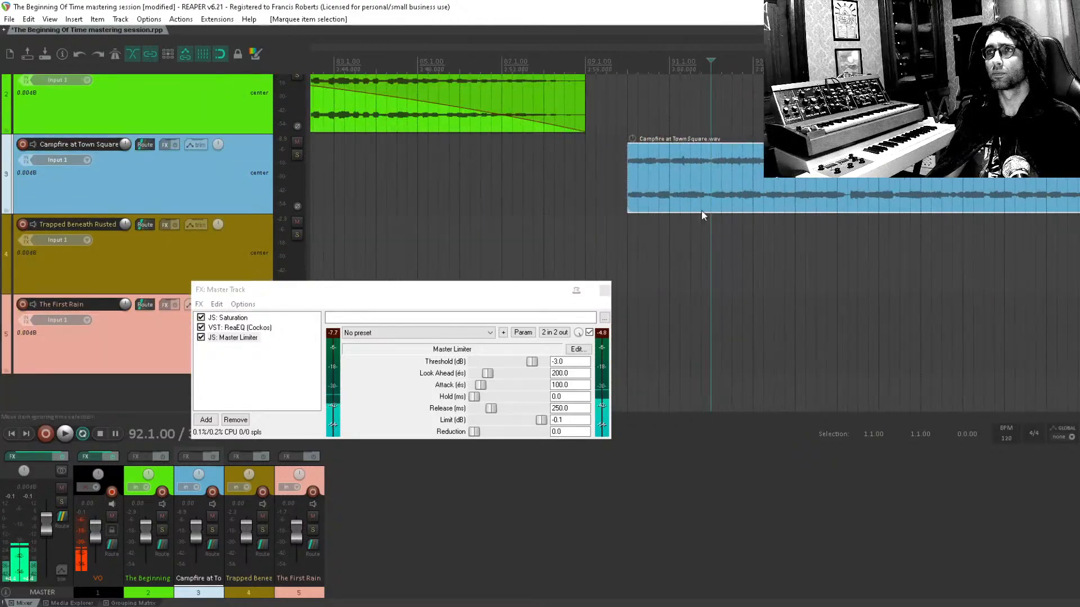
{"action": "scroll", "coordinate": [704, 211], "scroll_direction": "up", "scroll_amount": 4}
{"action": "left_click_drag", "start_coordinate": [706, 201], "coordinate": [640, 202]}
{"action": "scroll", "coordinate": [634, 236], "scroll_direction": "down", "scroll_amount": 6}
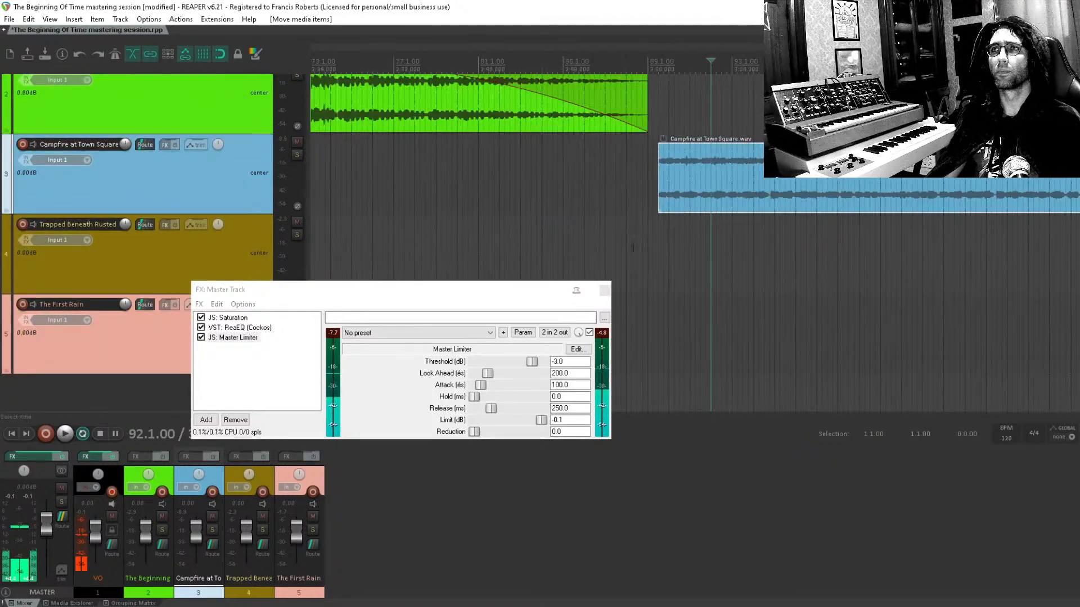
Step: Play the faded ending of The Beginning Of Time just before Campfire at Town Square
{"action": "left_click", "coordinate": [578, 180]}
{"action": "key", "text": "space"}
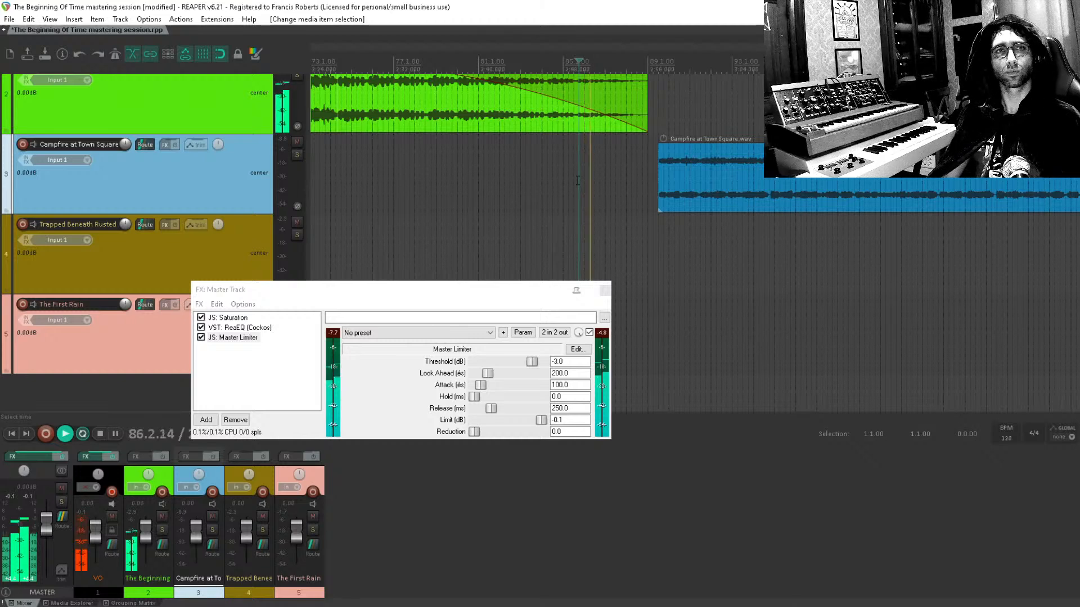
{"action": "scroll", "coordinate": [629, 212], "scroll_direction": "up", "scroll_amount": 3}
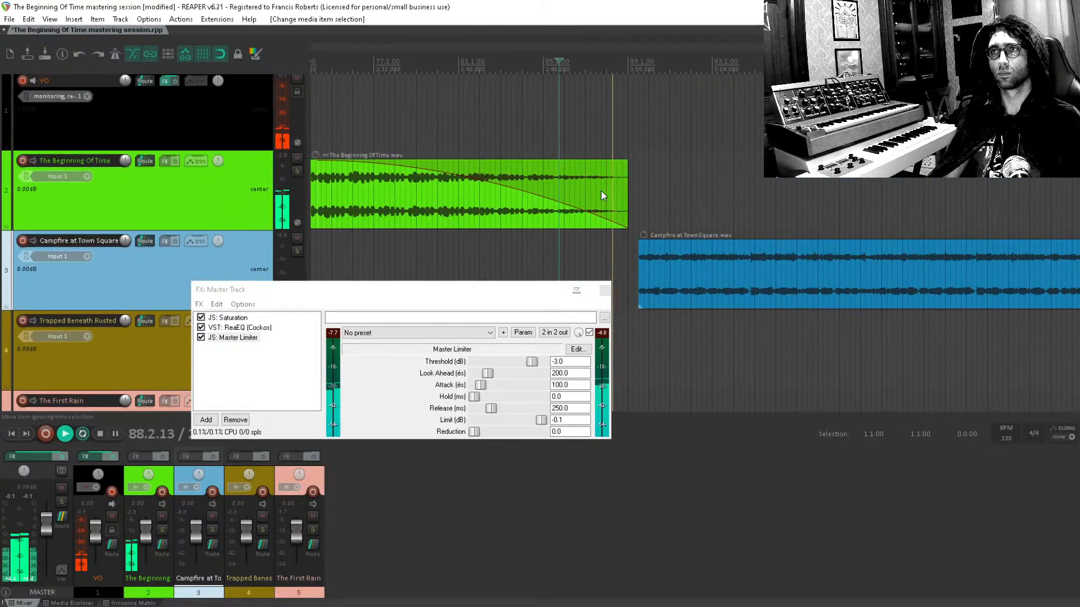
Step: Apply the steep S-shaped curve, the last fade shape offered, to the fade-out of The Beginning Of Time
{"action": "double_click", "coordinate": [583, 192]}
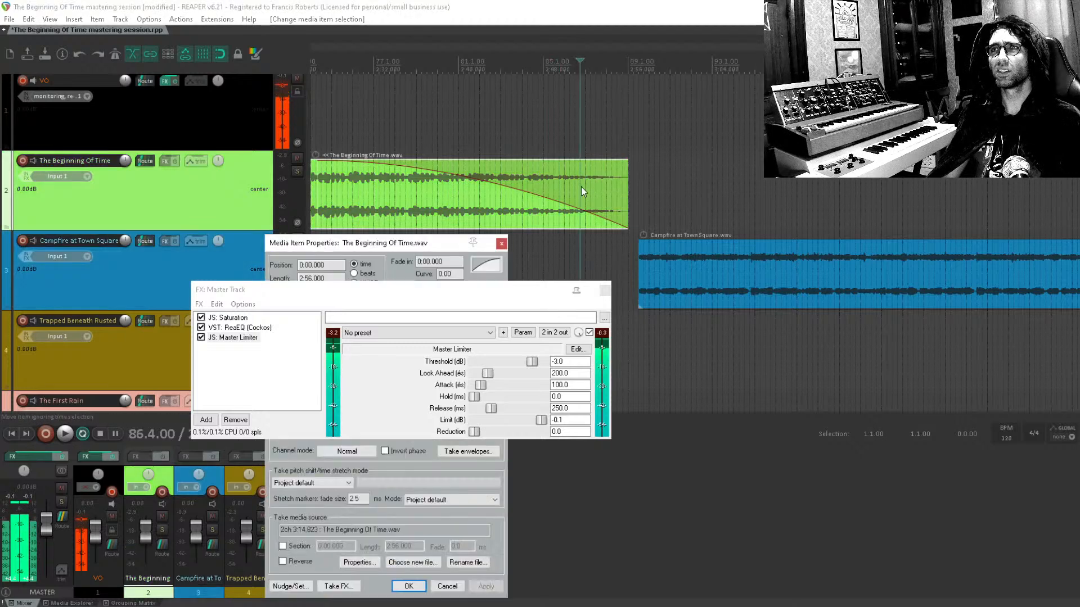
{"action": "left_click_drag", "start_coordinate": [541, 295], "coordinate": [956, 396]}
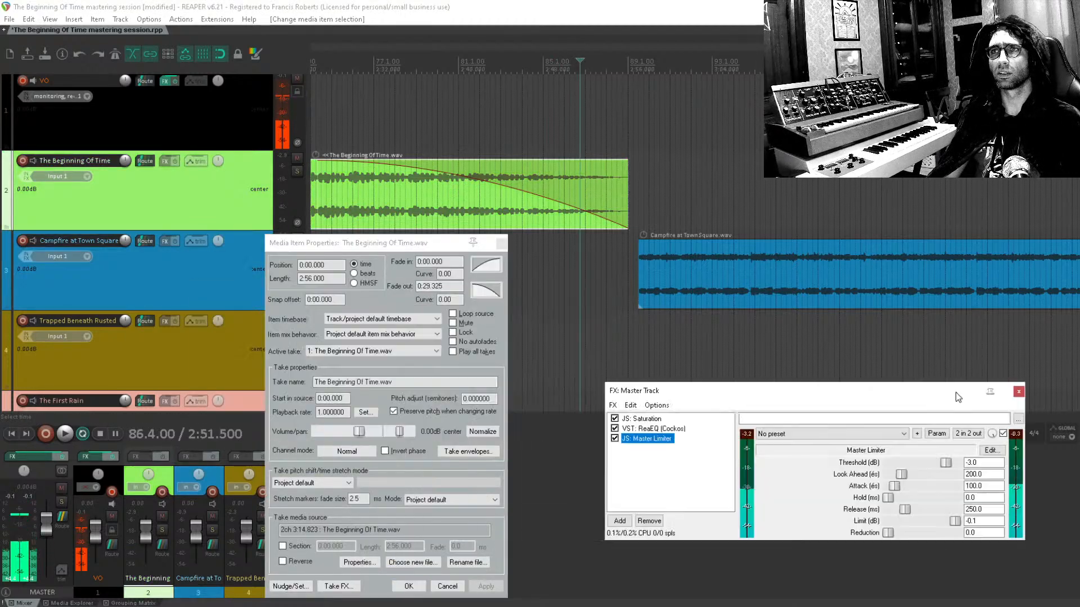
{"action": "left_click", "coordinate": [486, 290]}
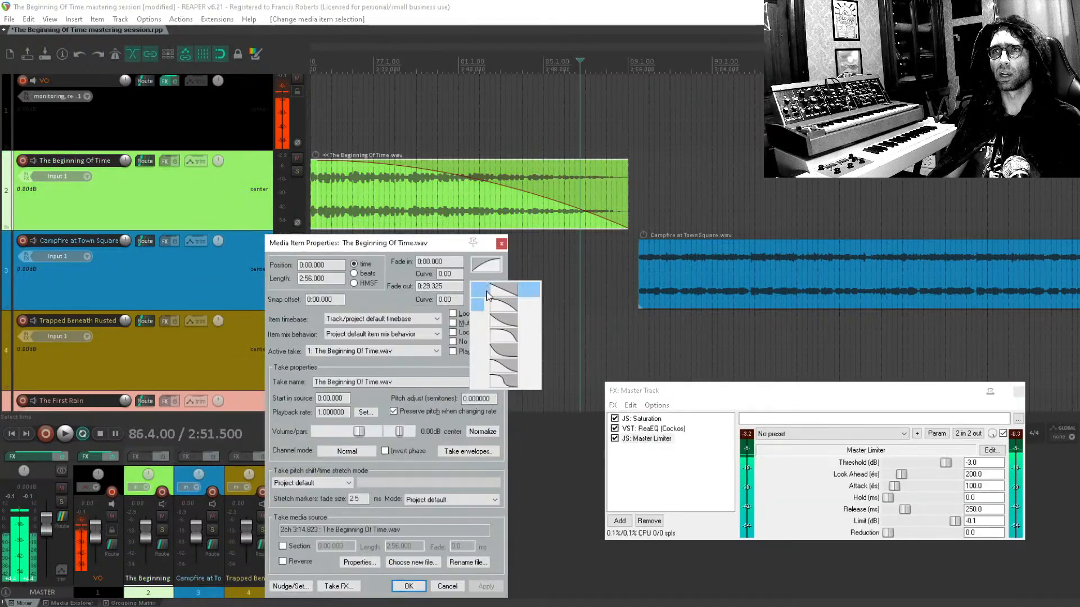
{"action": "left_click", "coordinate": [504, 381]}
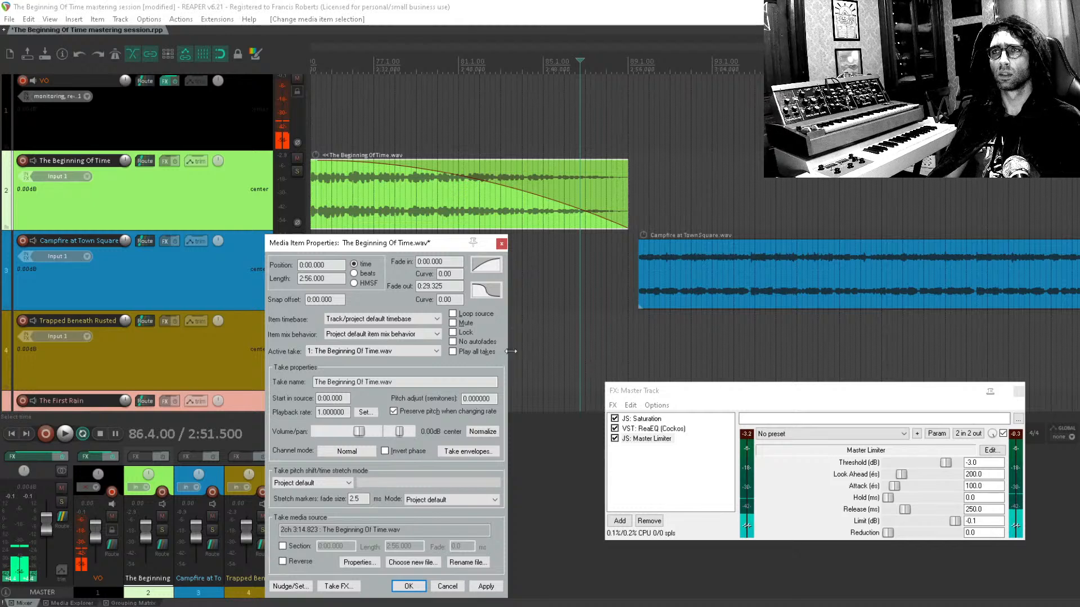
{"action": "left_click", "coordinate": [487, 587]}
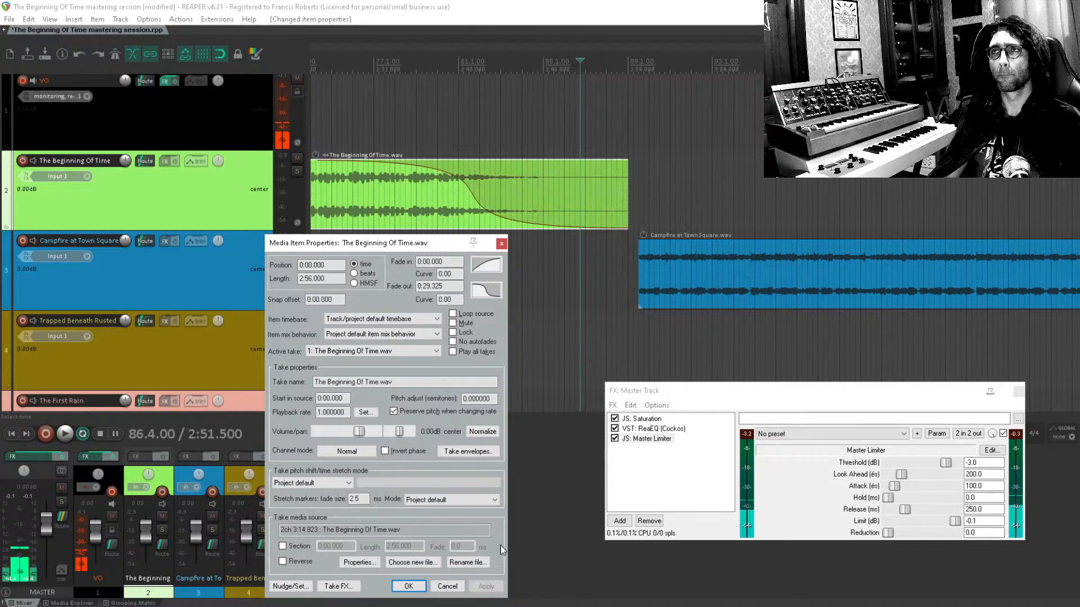
Step: Play the reshaped ending of The Beginning Of Time into Campfire at Town Square and save the project
{"action": "left_click", "coordinate": [427, 82]}
{"action": "key", "text": "space"}
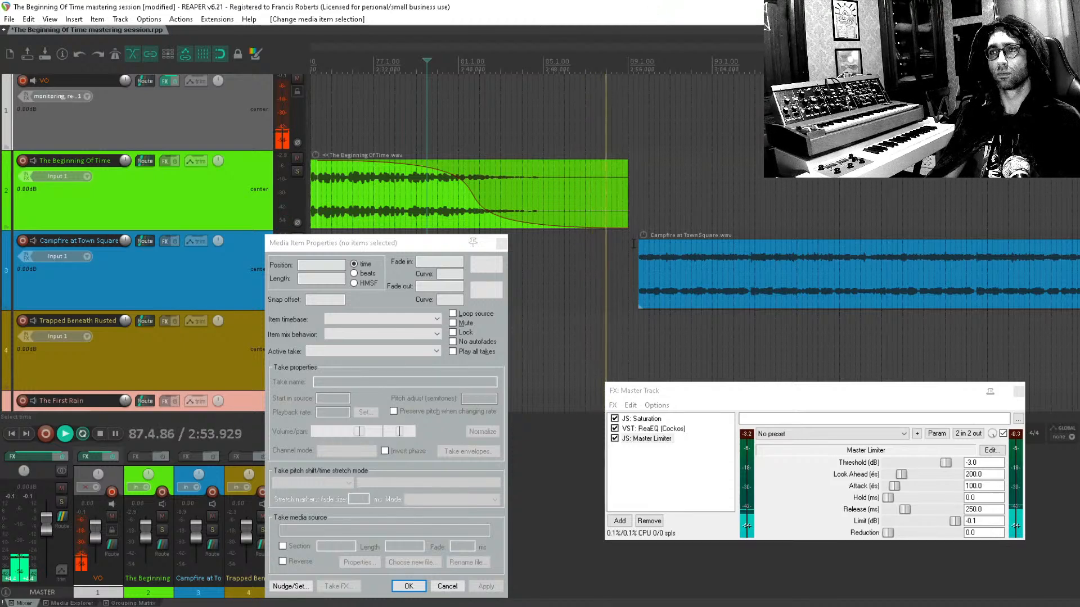
{"action": "left_click", "coordinate": [500, 244]}
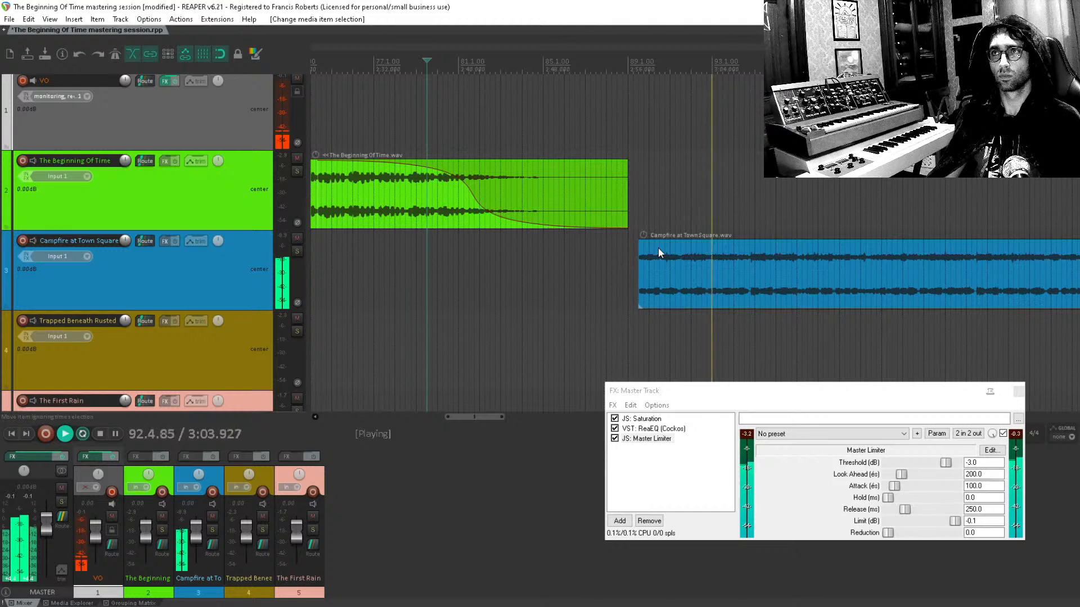
{"action": "key", "text": "space"}
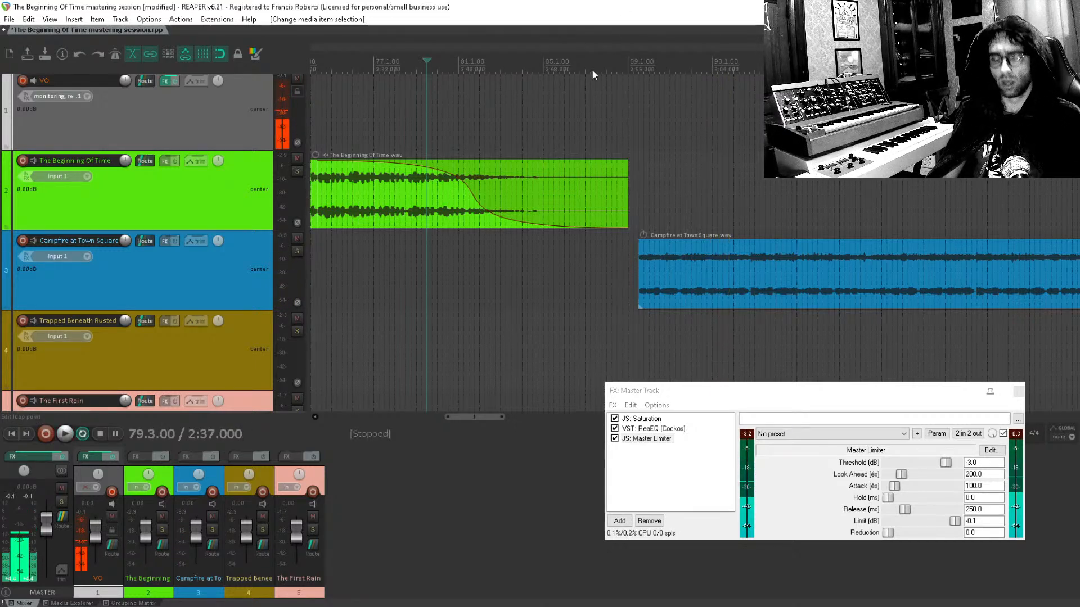
{"action": "key", "text": "ctrl+s"}
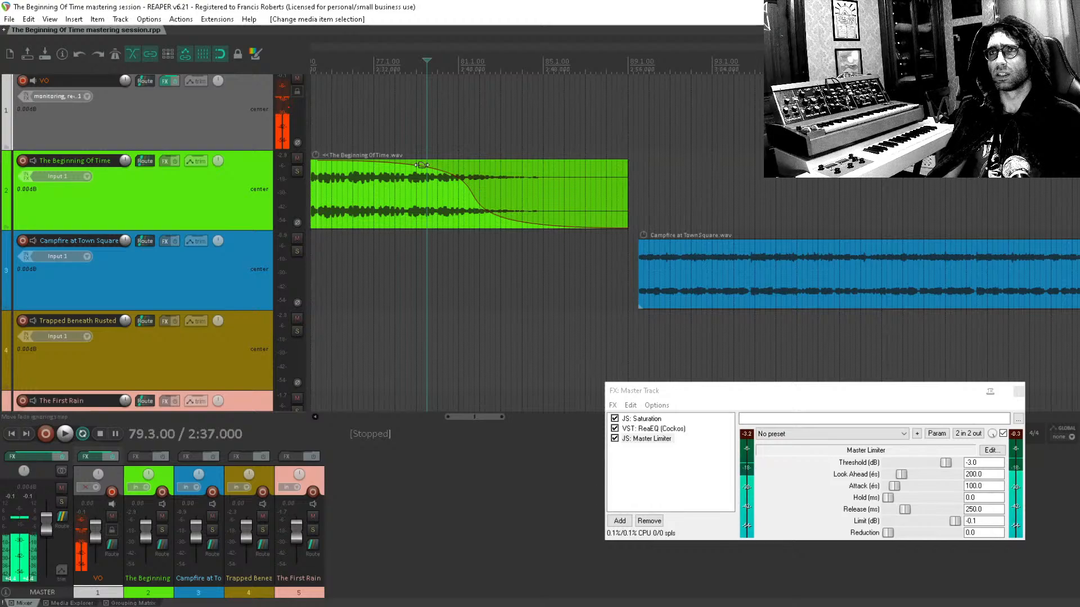
Step: Shorten the fade-out of The Beginning Of Time slightly and move Campfire at Town Square earlier to start at 2:56.500
{"action": "left_click_drag", "start_coordinate": [422, 165], "coordinate": [453, 167]}
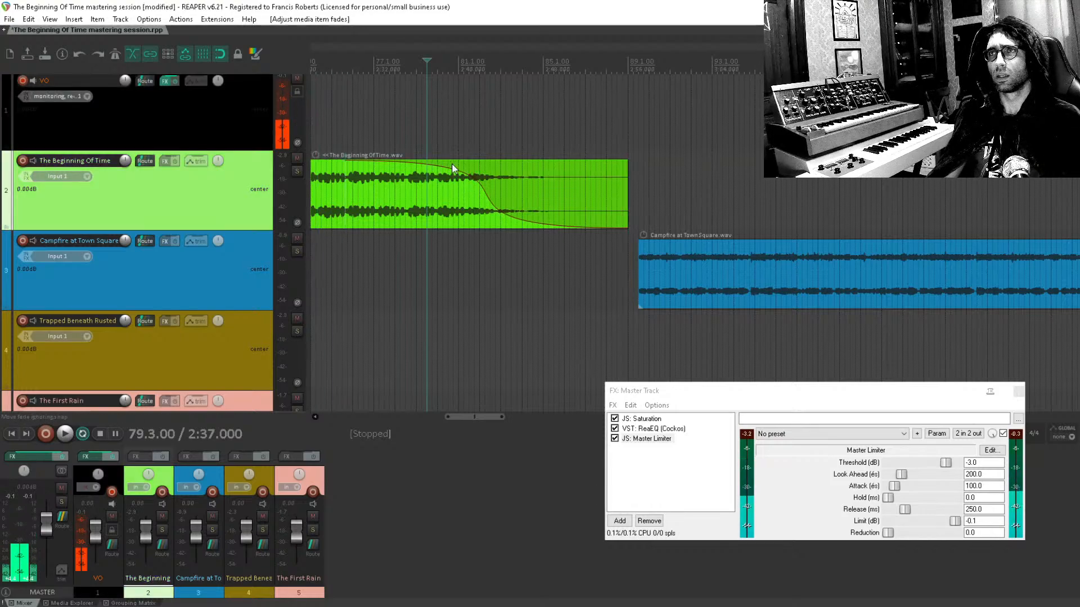
{"action": "left_click", "coordinate": [691, 284]}
{"action": "scroll", "coordinate": [689, 283], "scroll_direction": "down", "scroll_amount": 5}
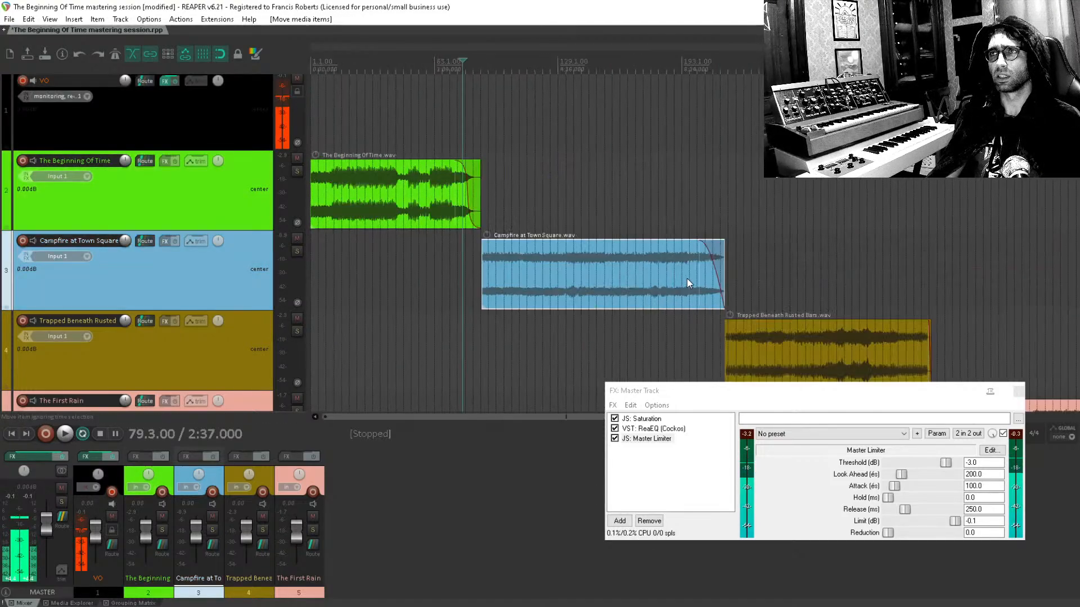
{"action": "scroll", "coordinate": [1046, 190], "scroll_direction": "down", "scroll_amount": 2}
{"action": "scroll", "coordinate": [486, 265], "scroll_direction": "up", "scroll_amount": 10}
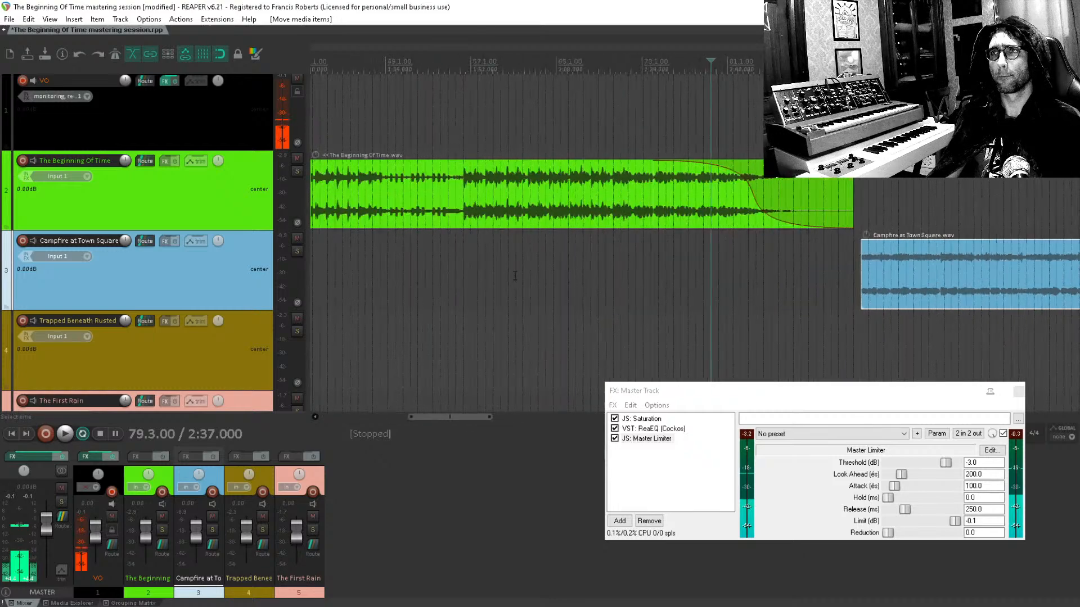
{"action": "left_click_drag", "start_coordinate": [832, 267], "coordinate": [654, 170]}
{"action": "scroll", "coordinate": [815, 263], "scroll_direction": "down", "scroll_amount": 10}
Step: Apply the same steep S-shaped curve to the fade-out of Campfire at Town Square
{"action": "left_click", "coordinate": [603, 257]}
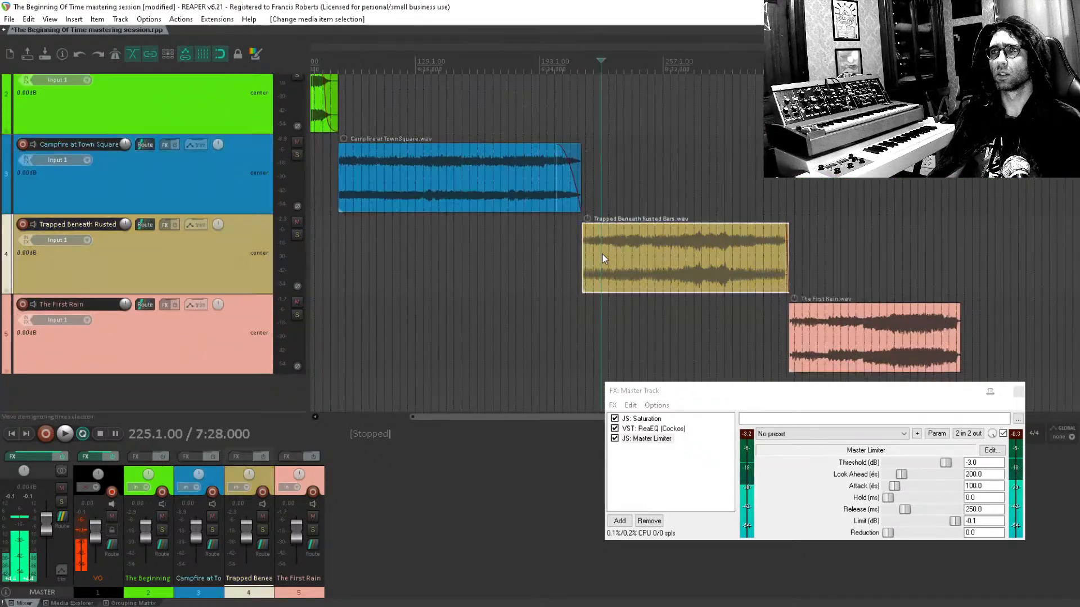
{"action": "scroll", "coordinate": [581, 251], "scroll_direction": "up", "scroll_amount": 5}
{"action": "left_click", "coordinate": [588, 247]}
{"action": "left_click", "coordinate": [573, 172]}
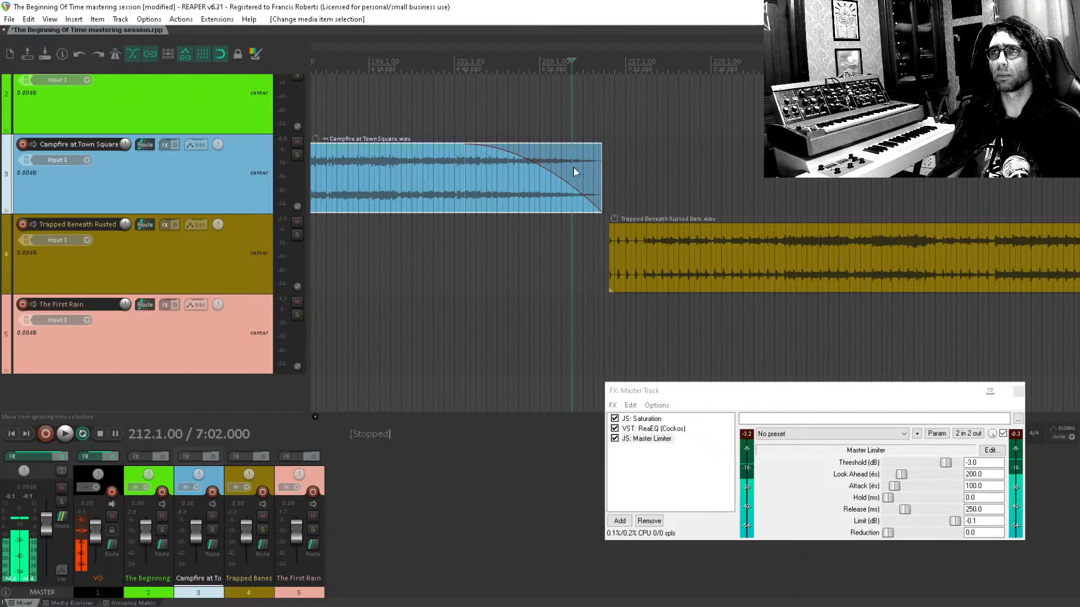
{"action": "double_click", "coordinate": [575, 171]}
{"action": "left_click", "coordinate": [487, 293]}
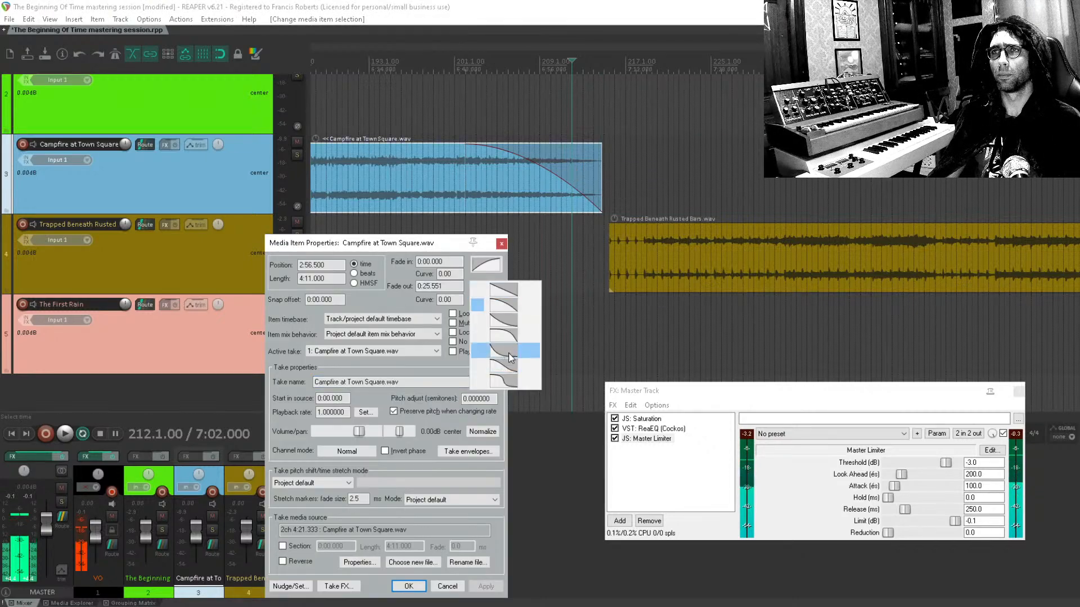
{"action": "left_click", "coordinate": [509, 375]}
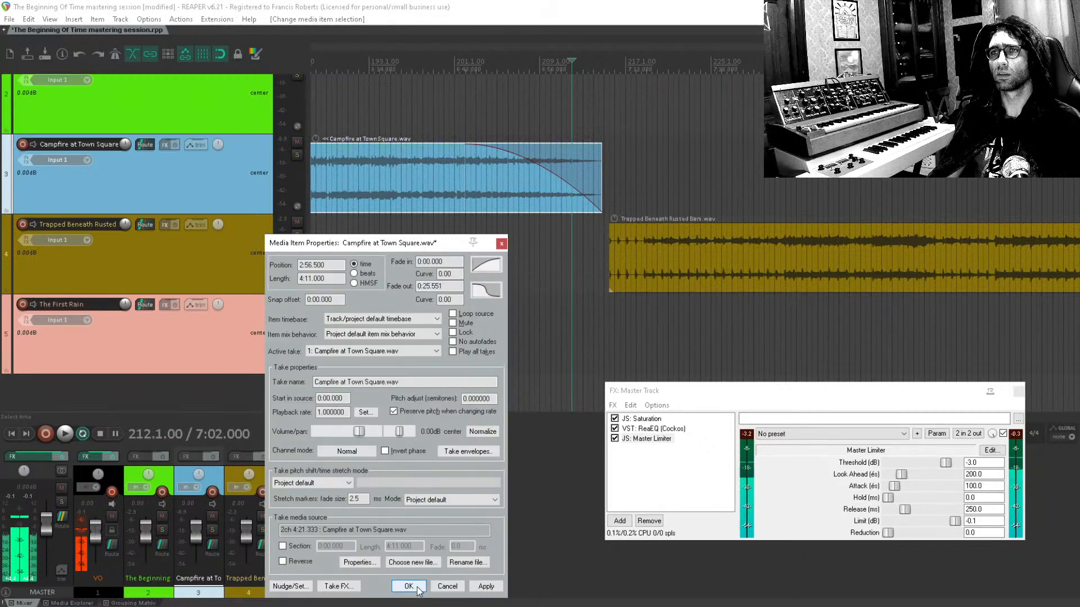
{"action": "left_click", "coordinate": [479, 586]}
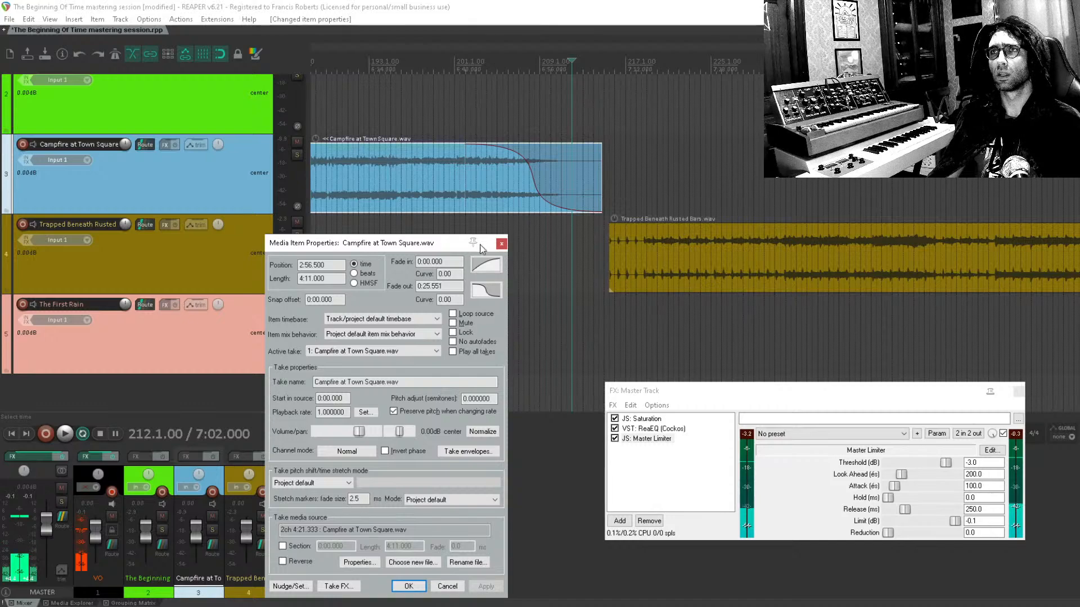
{"action": "left_click", "coordinate": [500, 244]}
Step: Move Trapped Beneath Rusted Bars earlier to start about one beat after the end of Campfire at Town Square
{"action": "left_click", "coordinate": [673, 248]}
{"action": "scroll", "coordinate": [672, 248], "scroll_direction": "up", "scroll_amount": 5}
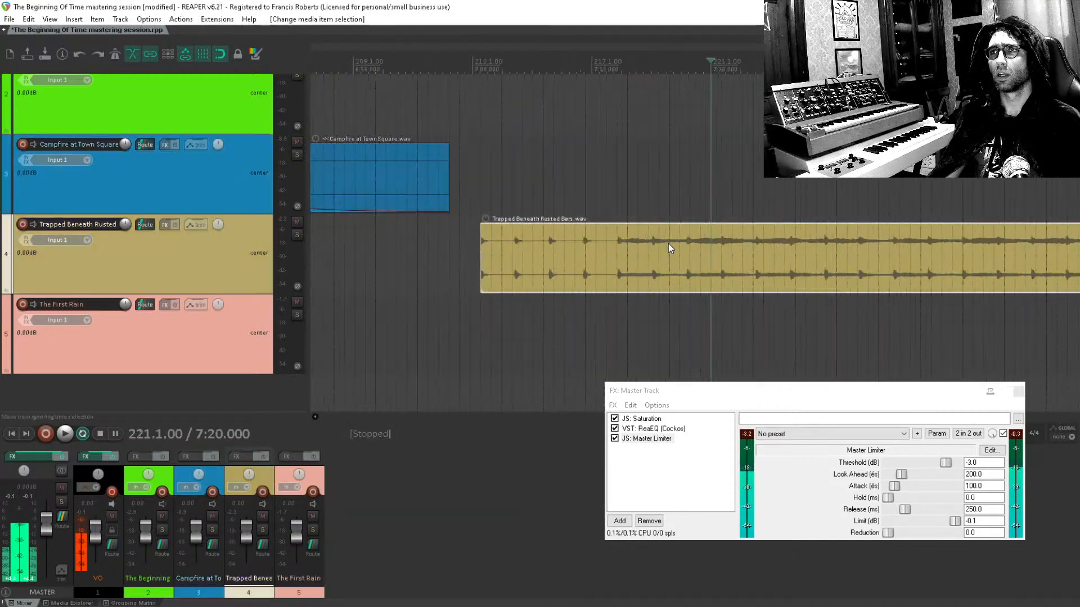
{"action": "left_click_drag", "start_coordinate": [446, 259], "coordinate": [416, 258]}
{"action": "scroll", "coordinate": [417, 258], "scroll_direction": "down", "scroll_amount": 10}
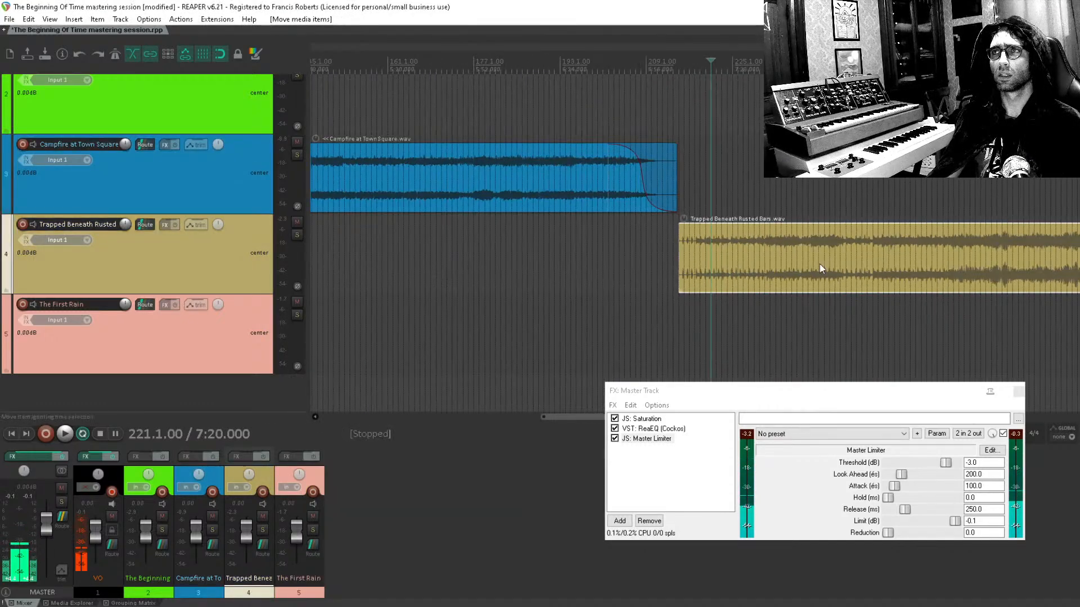
Step: Move The First Rain one second earlier to start at 10:42.000 and save the project
{"action": "left_click", "coordinate": [572, 248]}
{"action": "scroll", "coordinate": [572, 248], "scroll_direction": "up", "scroll_amount": 4}
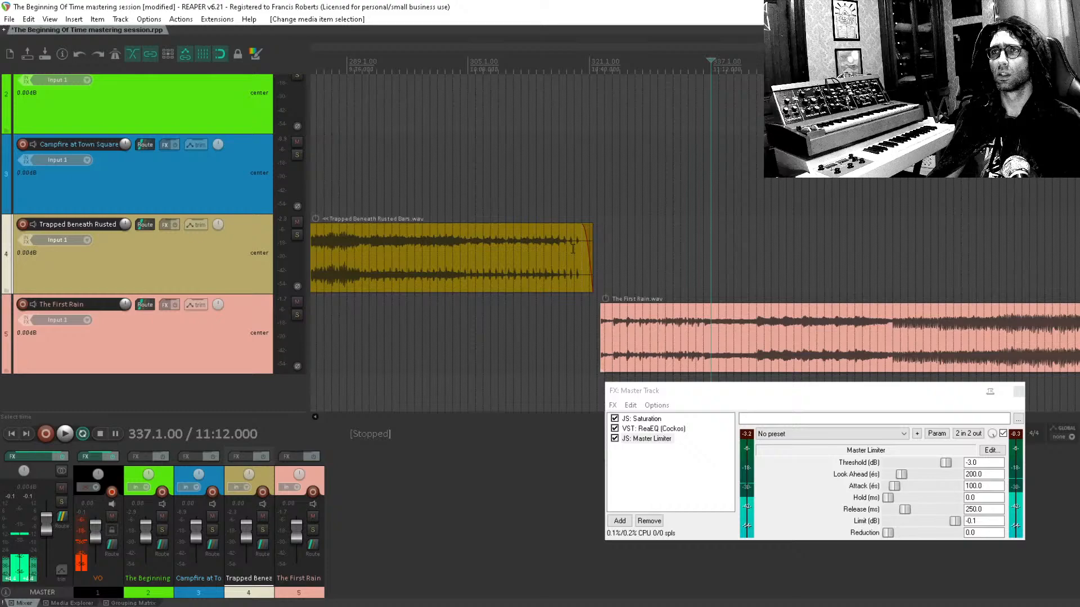
{"action": "left_click", "coordinate": [592, 128]}
{"action": "scroll", "coordinate": [592, 142], "scroll_direction": "up", "scroll_amount": 3}
{"action": "left_click_drag", "start_coordinate": [867, 347], "coordinate": [847, 347]}
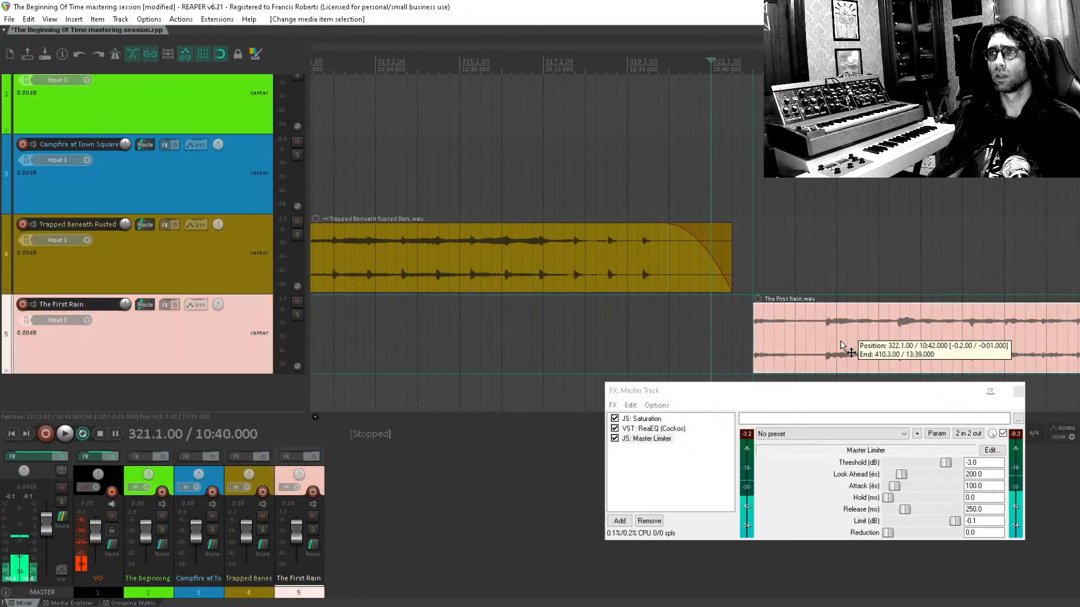
{"action": "left_click", "coordinate": [776, 258]}
{"action": "scroll", "coordinate": [777, 259], "scroll_direction": "down", "scroll_amount": 3}
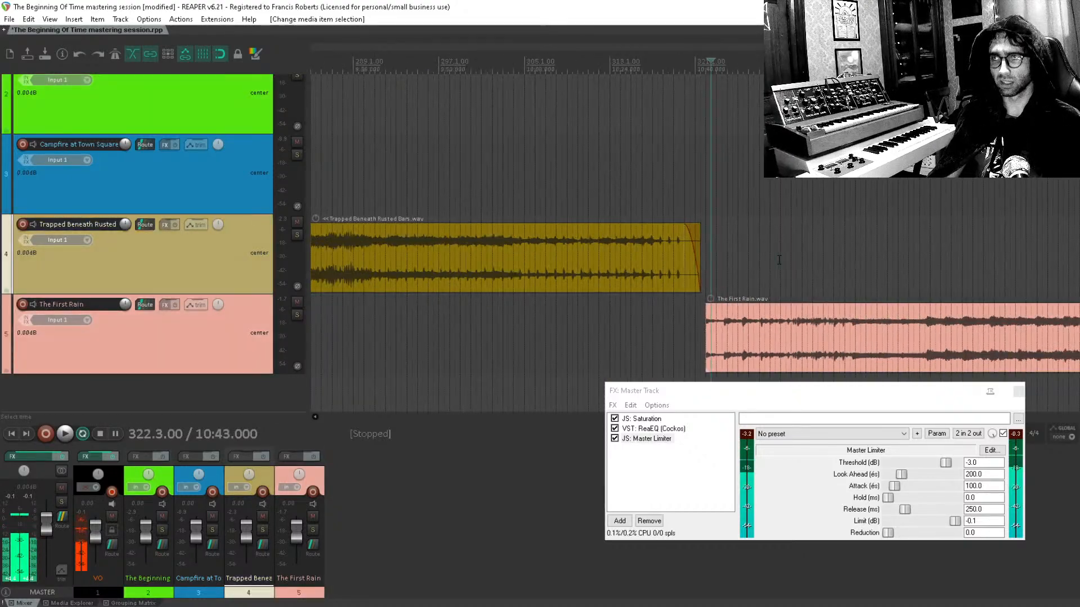
{"action": "key", "text": "ctrl+s"}
Step: Examine the gap between Campfire at Town Square and Trapped Beneath Rusted Bars and start playback from 6:40.000
{"action": "scroll", "coordinate": [572, 201], "scroll_direction": "down", "scroll_amount": 5}
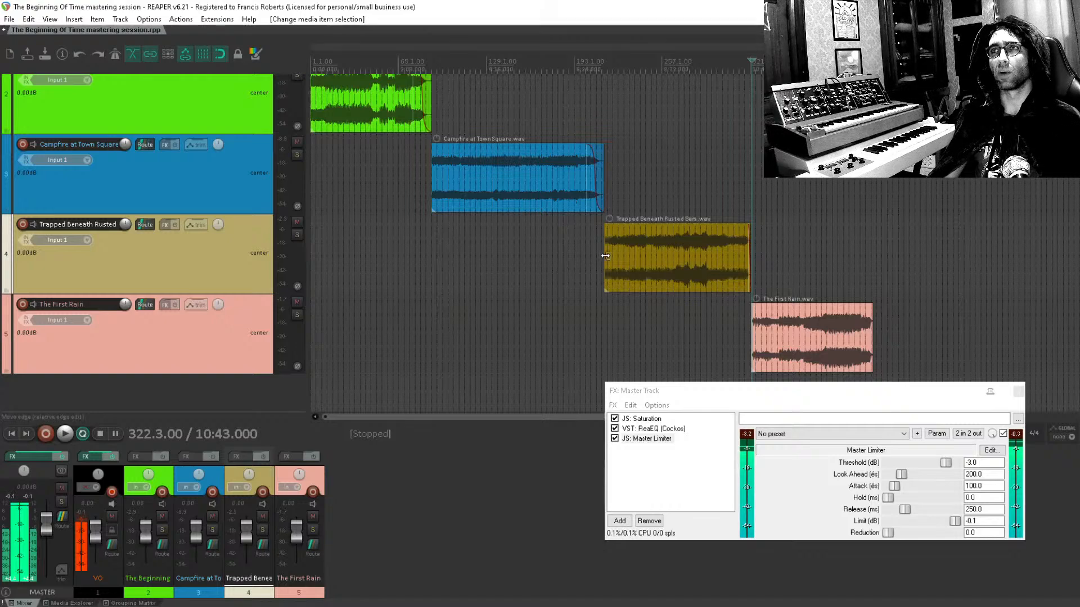
{"action": "left_click", "coordinate": [603, 255]}
{"action": "scroll", "coordinate": [606, 252], "scroll_direction": "up", "scroll_amount": 6}
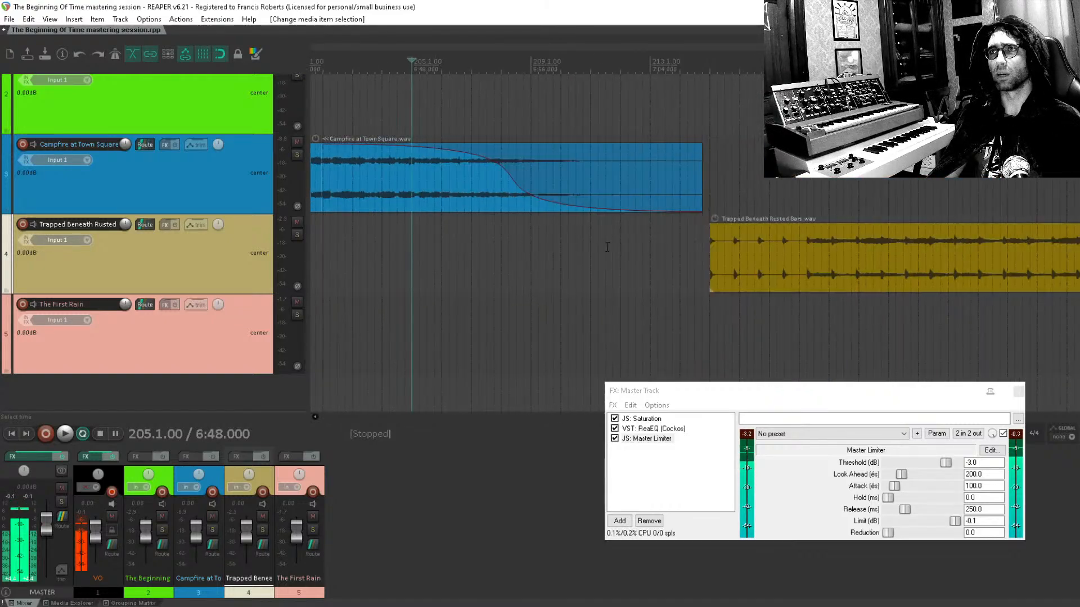
{"action": "left_click", "coordinate": [607, 247]}
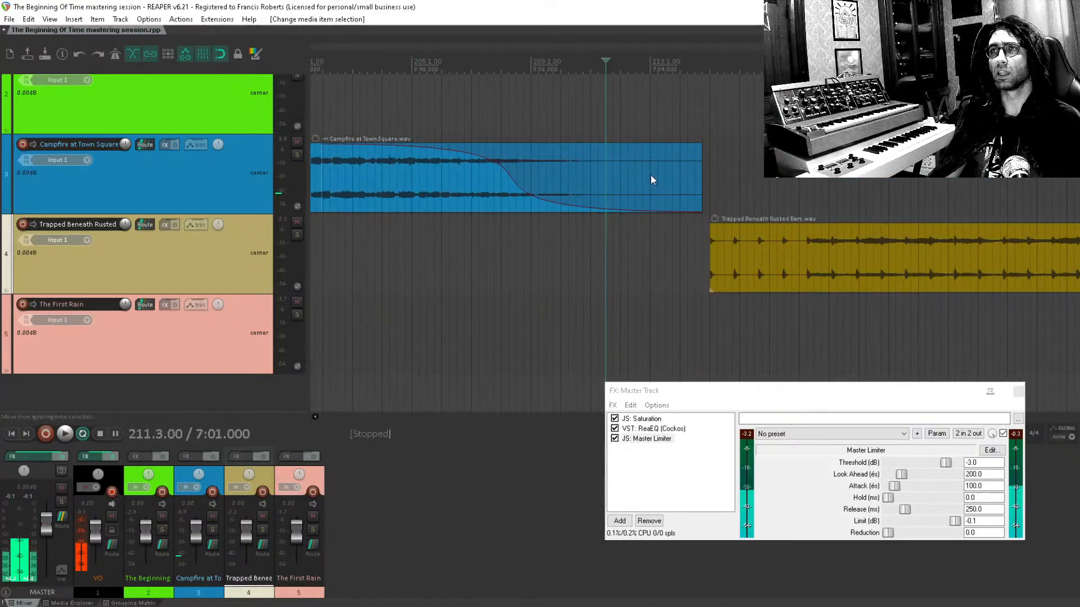
{"action": "left_click", "coordinate": [617, 236]}
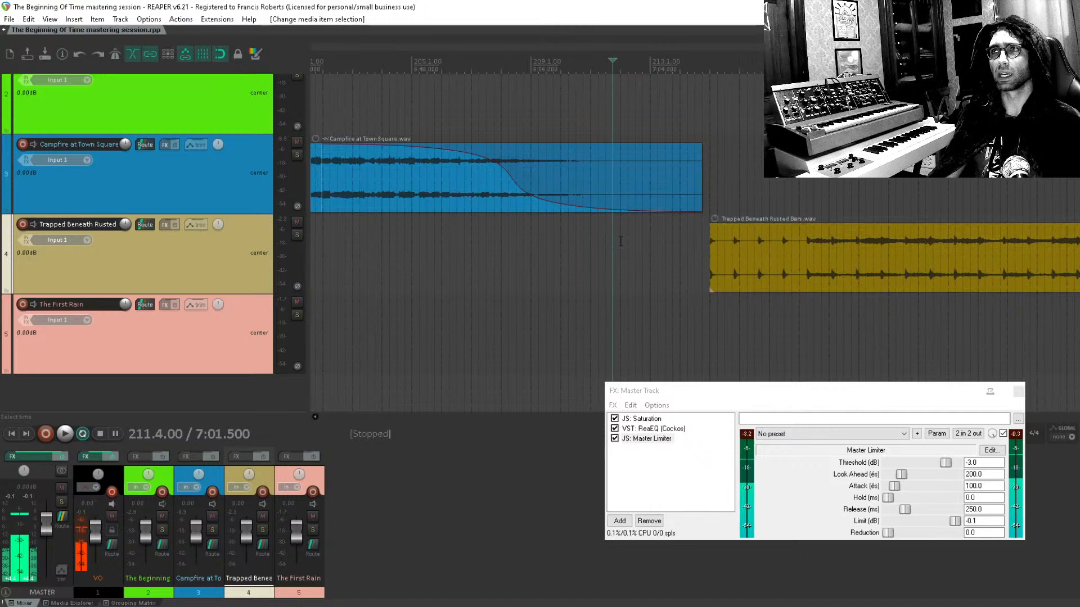
{"action": "scroll", "coordinate": [630, 211], "scroll_direction": "down", "scroll_amount": 6}
{"action": "scroll", "coordinate": [616, 213], "scroll_direction": "up", "scroll_amount": 3}
{"action": "scroll", "coordinate": [616, 213], "scroll_direction": "up", "scroll_amount": 4}
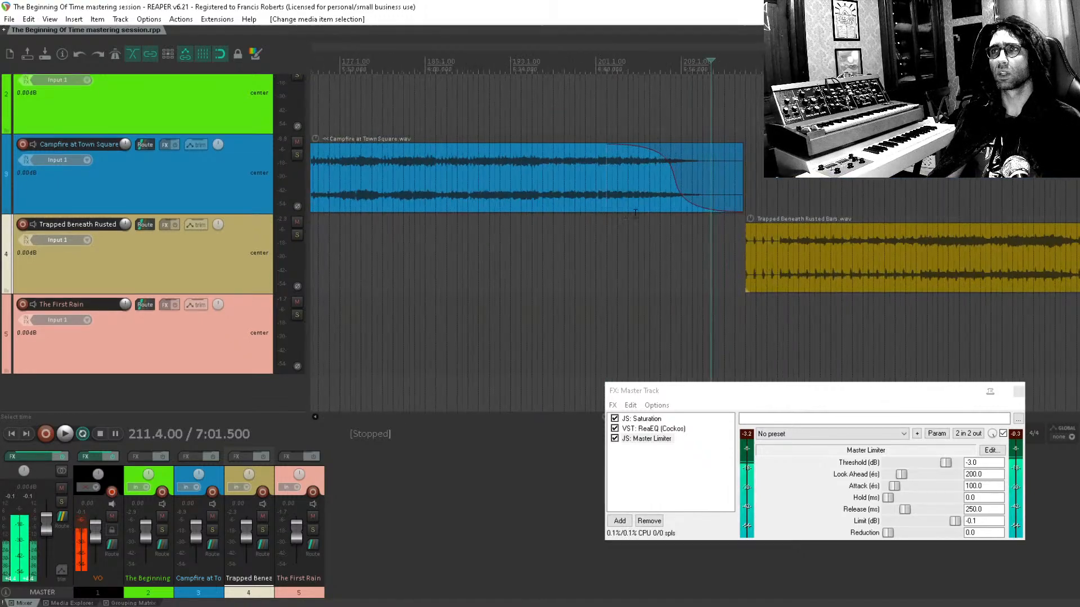
{"action": "left_click", "coordinate": [522, 237]}
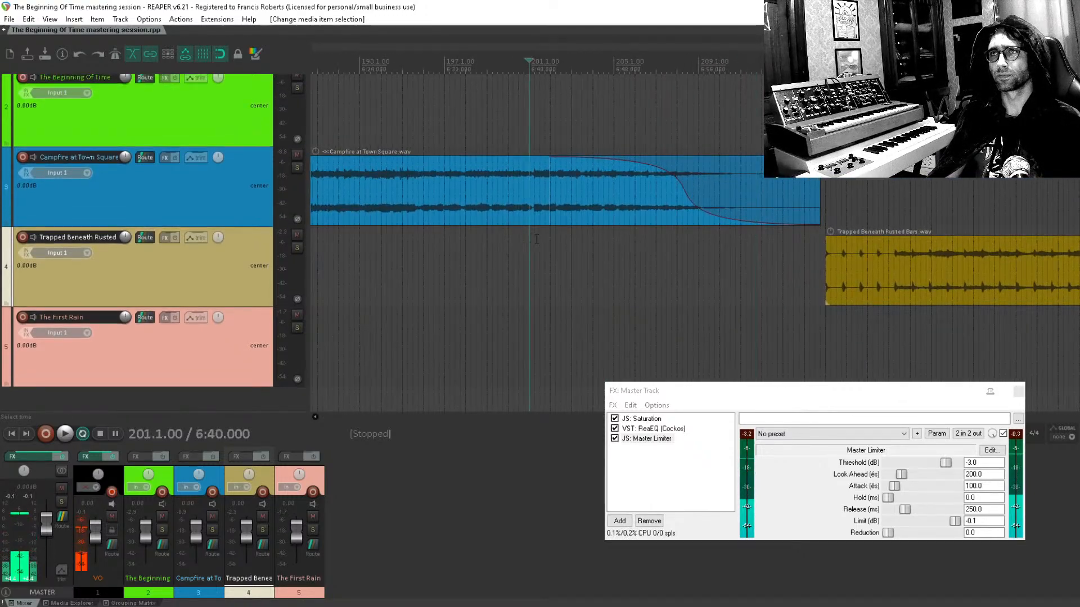
{"action": "key", "text": "space"}
Step: Bypass and re-enable ReaEQ and Saturation on the master track during playback to compare the sound
{"action": "left_click", "coordinate": [654, 429]}
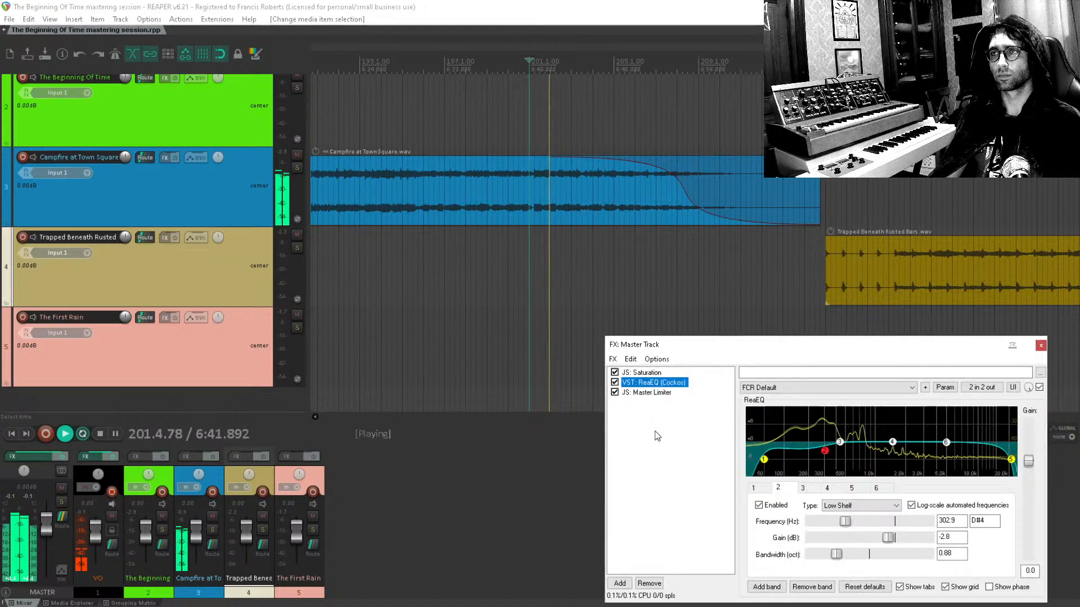
{"action": "left_click", "coordinate": [615, 383]}
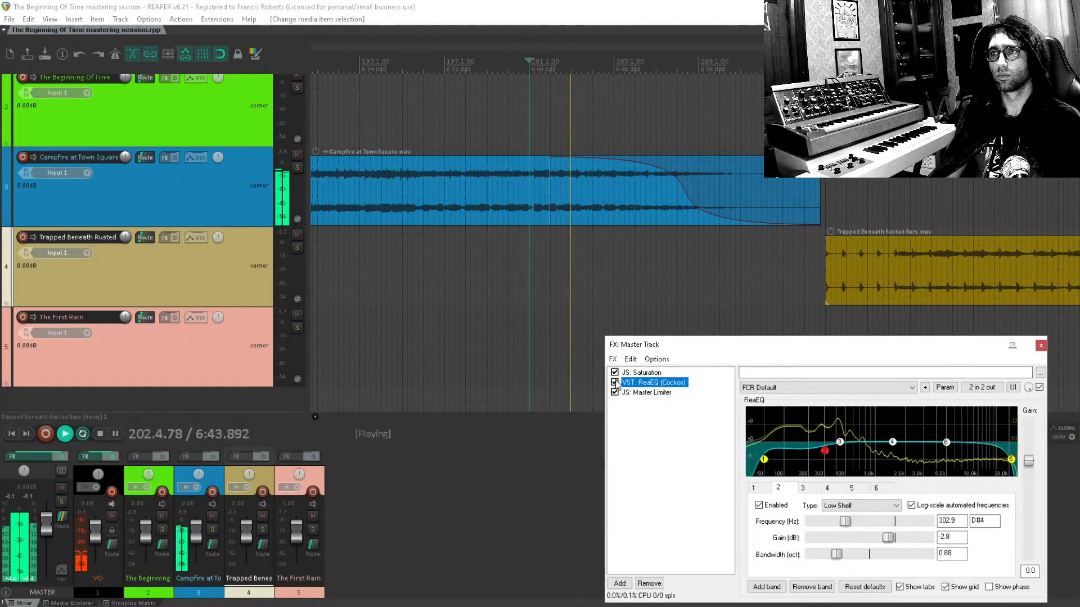
{"action": "left_click", "coordinate": [615, 383]}
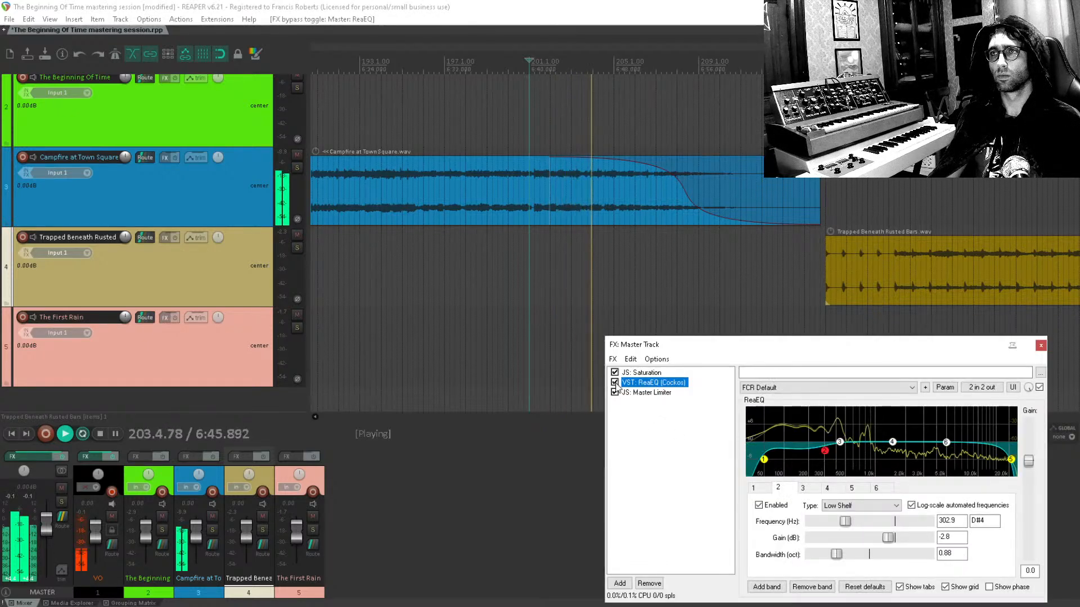
{"action": "left_click", "coordinate": [645, 456]}
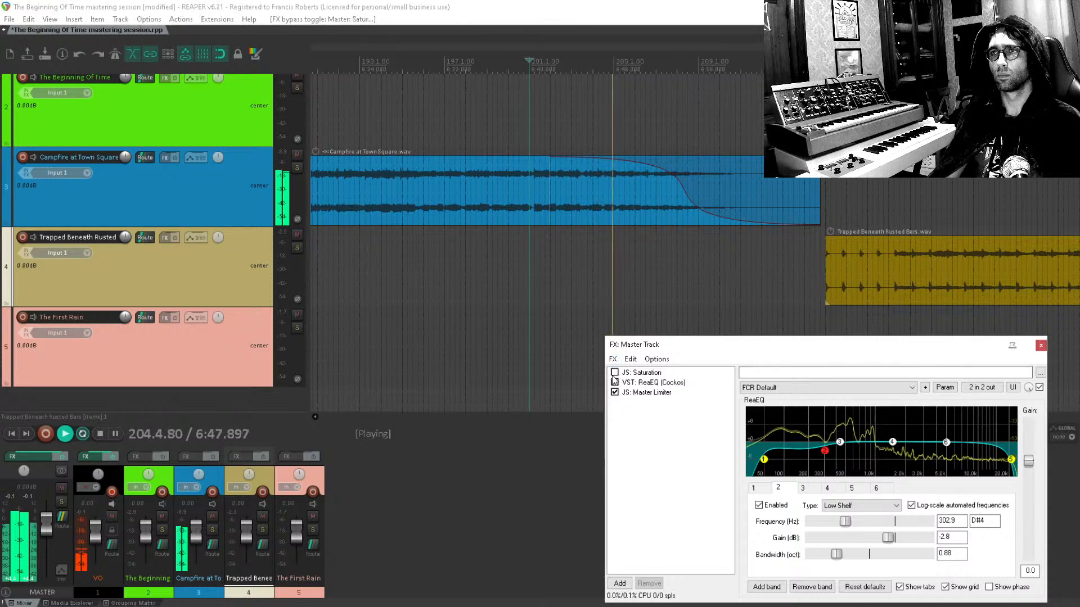
{"action": "left_click", "coordinate": [615, 373]}
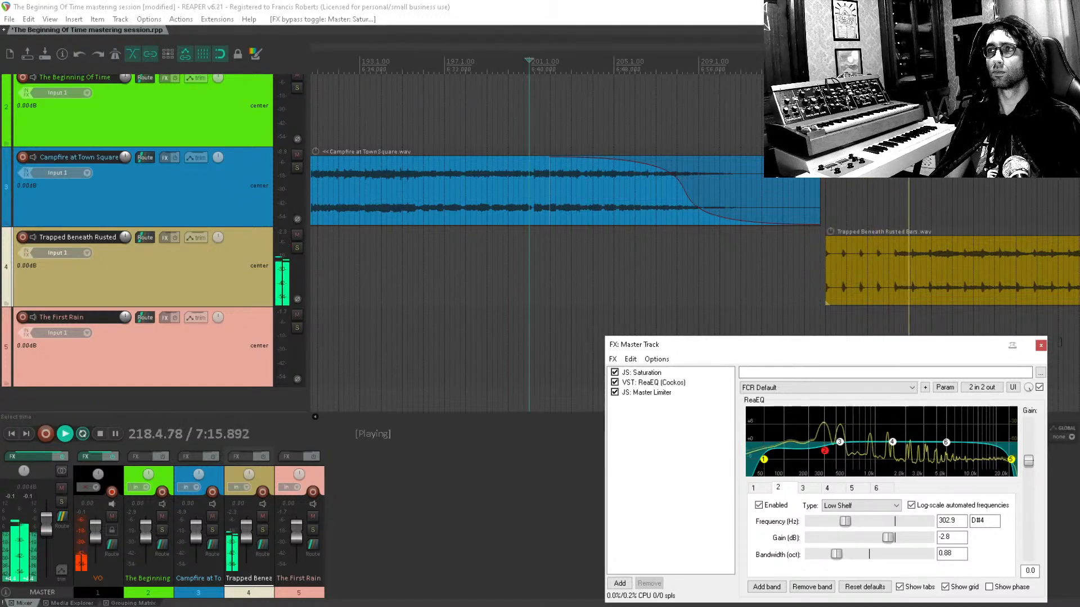
Step: Close the master track's effects window, stop playback and save the mastering session
{"action": "left_click", "coordinate": [1041, 345]}
{"action": "key", "text": "space"}
{"action": "left_click", "coordinate": [881, 339]}
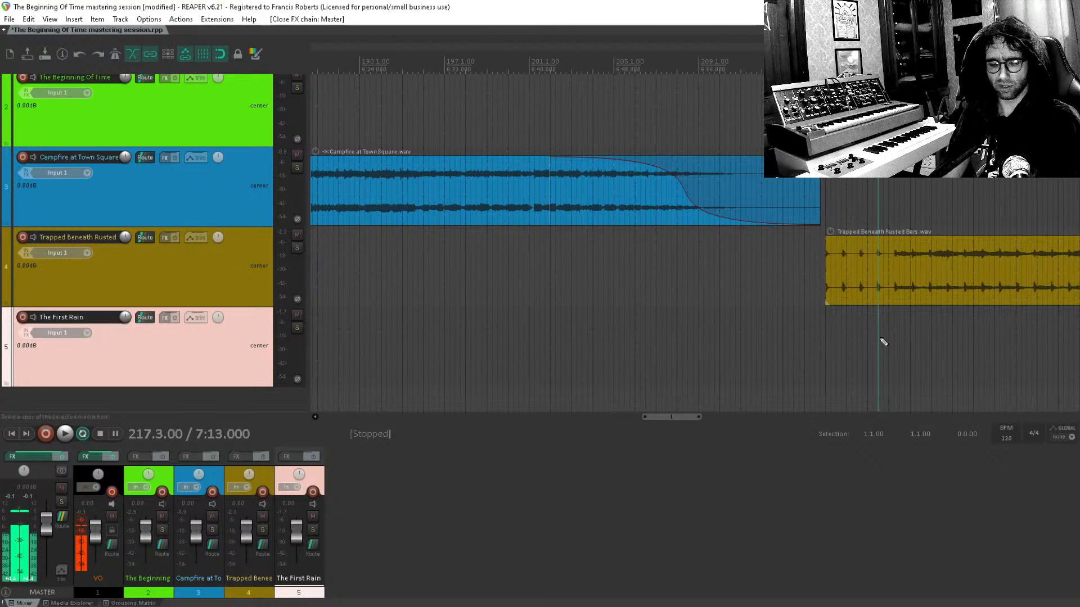
{"action": "key", "text": "ctrl+s"}
{"action": "scroll", "coordinate": [884, 341], "scroll_direction": "down", "scroll_amount": 10}
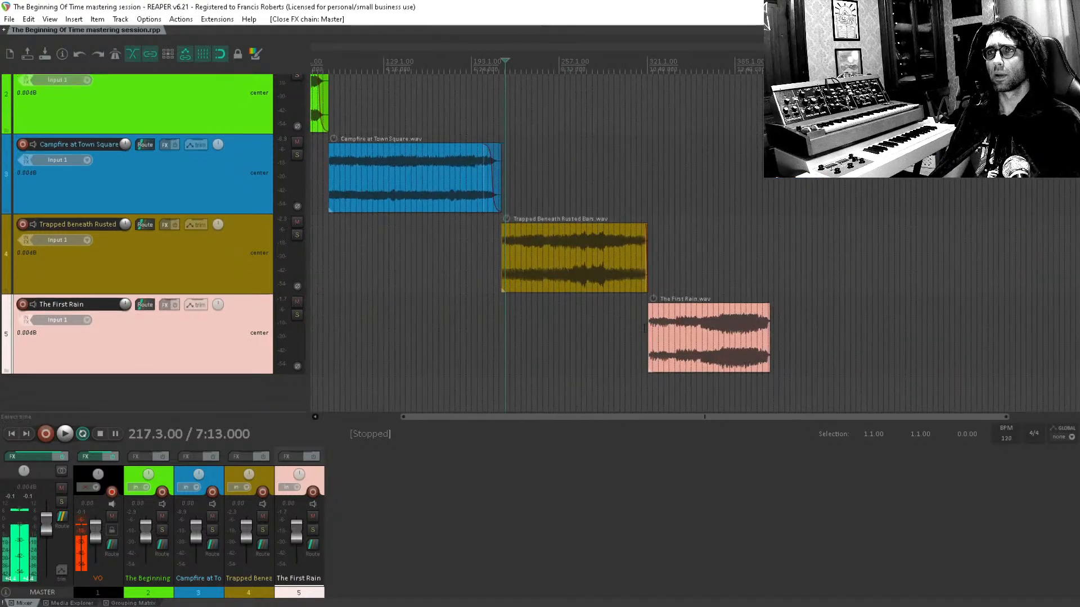
Step: Audition the end of Trapped Beneath Rusted Bars from 10:34.500 and move The First Rain half a second earlier
{"action": "left_click", "coordinate": [645, 329]}
{"action": "scroll", "coordinate": [641, 325], "scroll_direction": "up", "scroll_amount": 8}
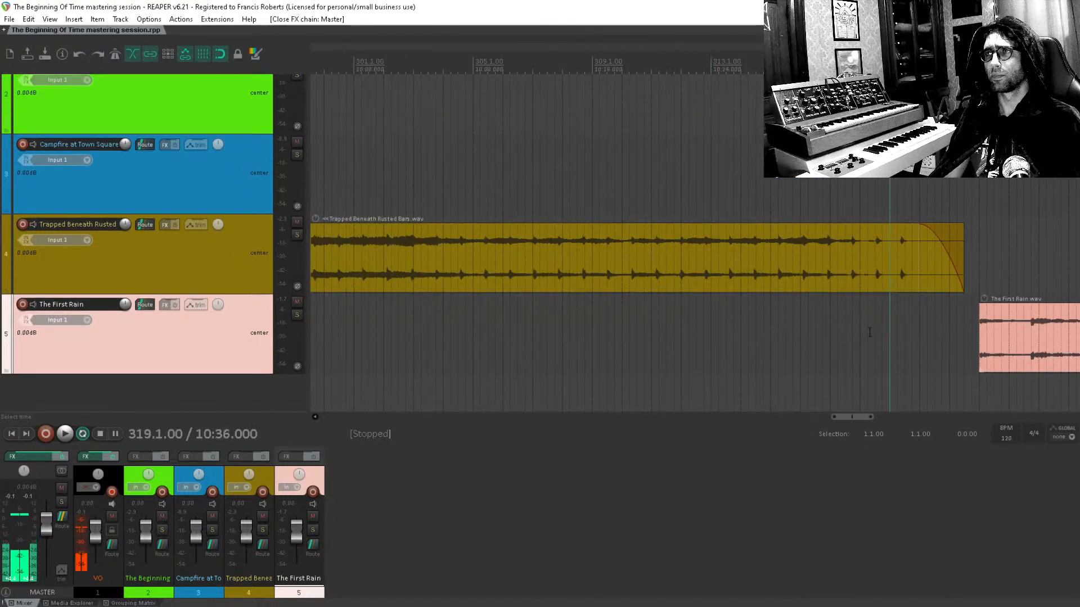
{"action": "left_click", "coordinate": [869, 332]}
{"action": "key", "text": "space"}
{"action": "scroll", "coordinate": [877, 340], "scroll_direction": "up", "scroll_amount": 2}
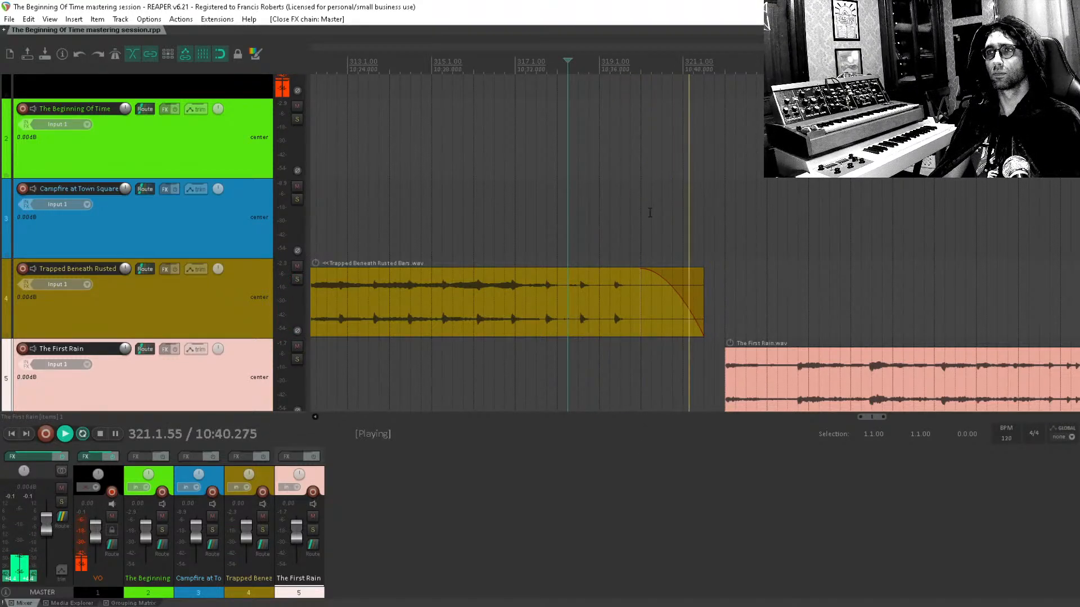
{"action": "key", "text": "space"}
{"action": "left_click_drag", "start_coordinate": [744, 350], "coordinate": [735, 355]}
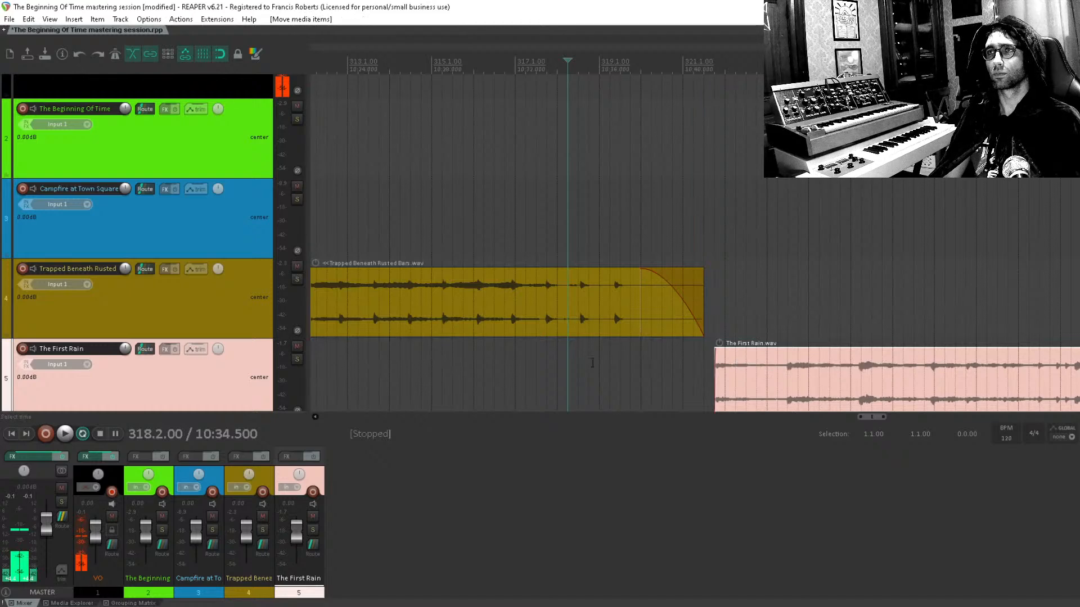
Step: Audition the transition from 10:35.500 and trim the end of Trapped Beneath Rusted Bars one second earlier, to 10:40.000
{"action": "left_click", "coordinate": [590, 363]}
{"action": "key", "text": "space"}
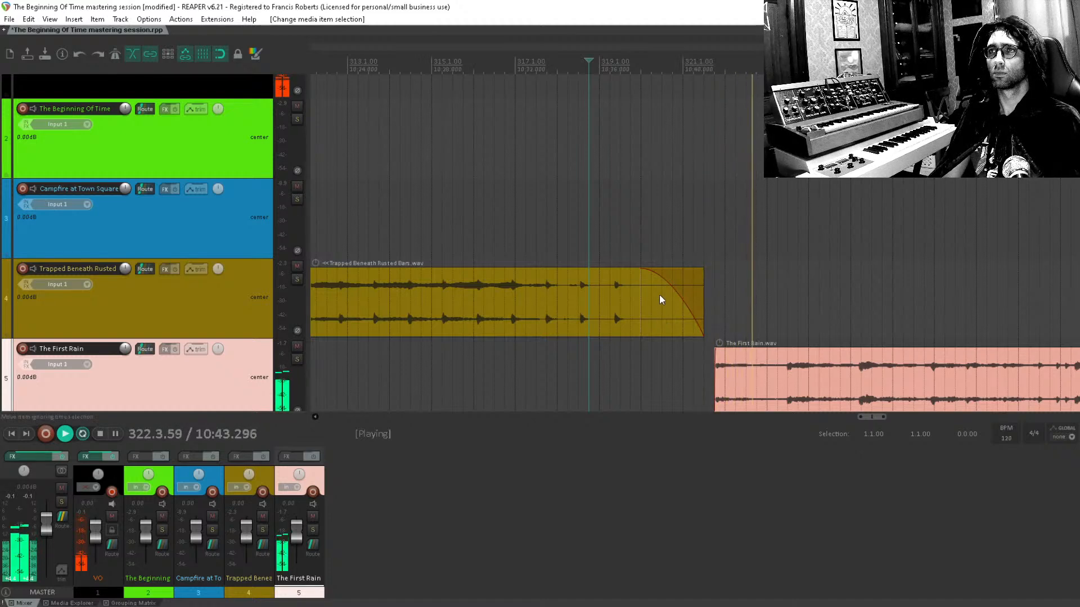
{"action": "key", "text": "space"}
{"action": "left_click_drag", "start_coordinate": [703, 299], "coordinate": [683, 298]}
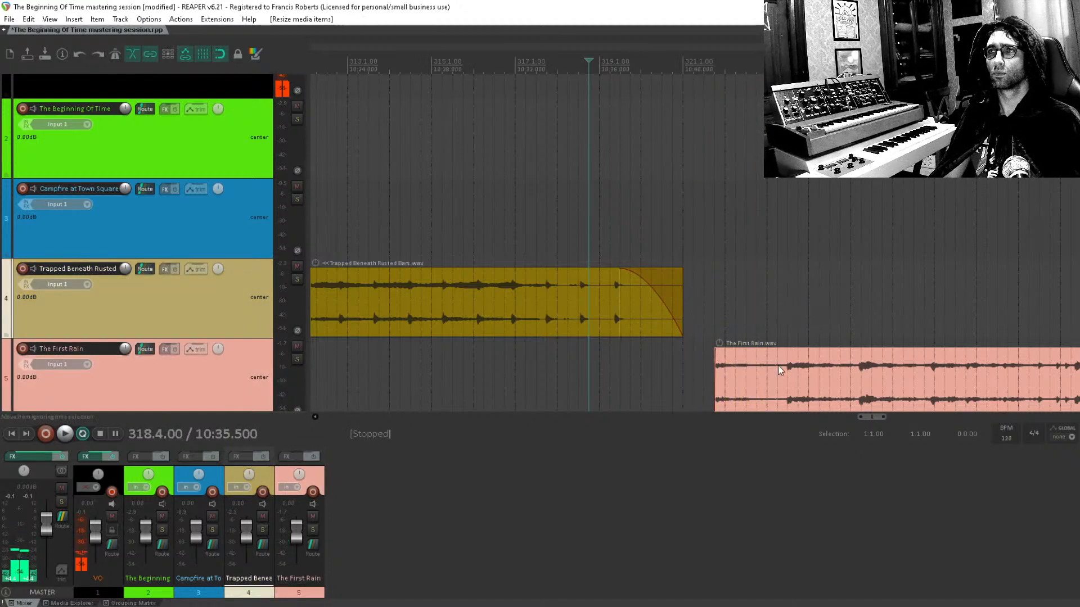
Step: Move The First Rain one second earlier and save the project while auditioning the transition from 10:32.000
{"action": "left_click_drag", "start_coordinate": [779, 369], "coordinate": [757, 370]}
{"action": "left_click", "coordinate": [512, 362]}
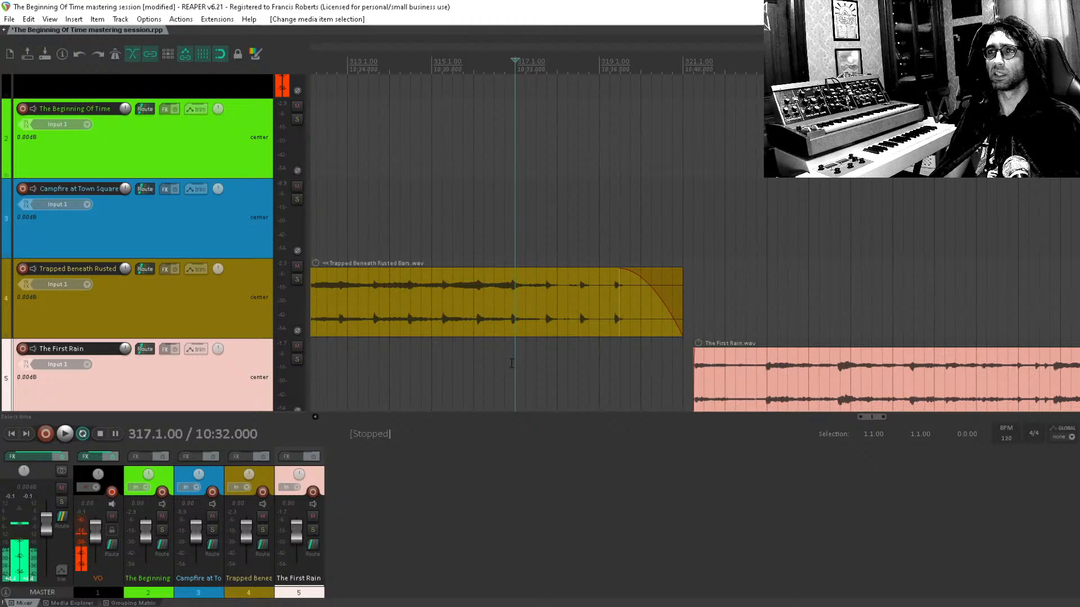
{"action": "key", "text": "space"}
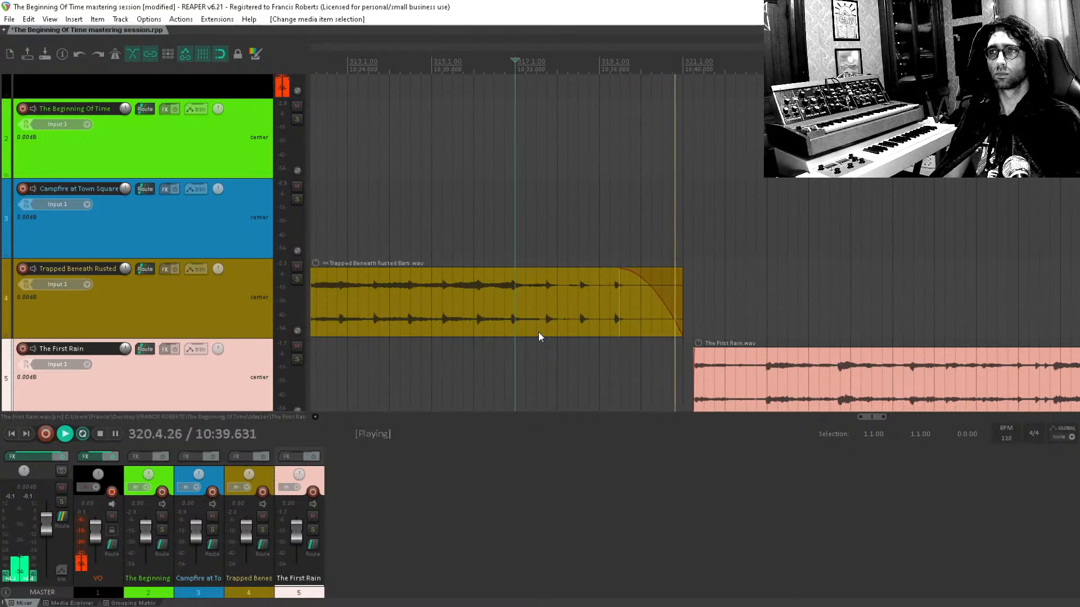
{"action": "scroll", "coordinate": [538, 332], "scroll_direction": "down", "scroll_amount": 5}
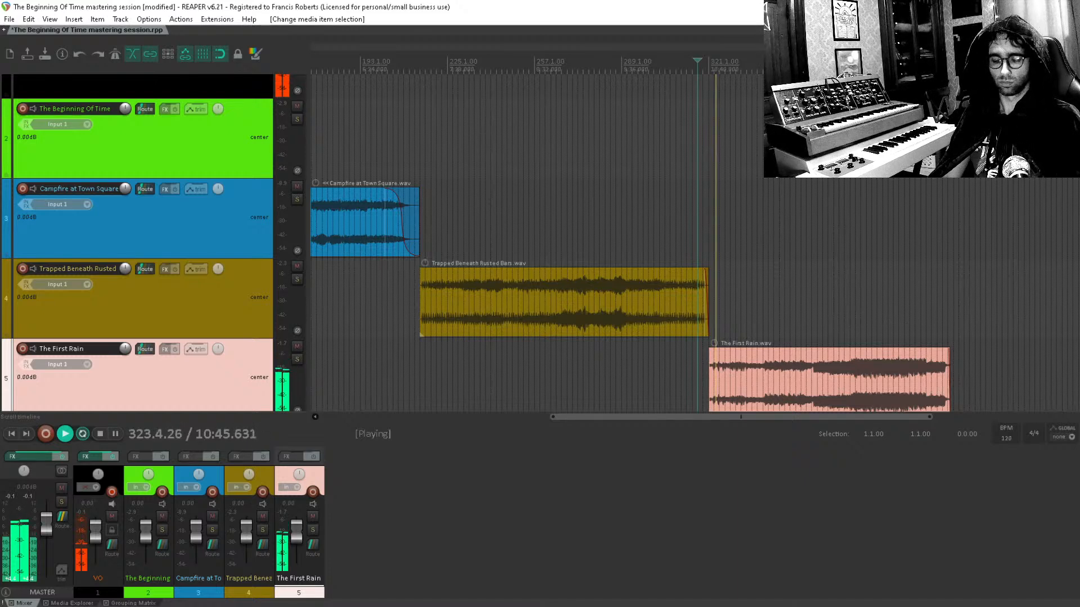
{"action": "key", "text": "ctrl+s"}
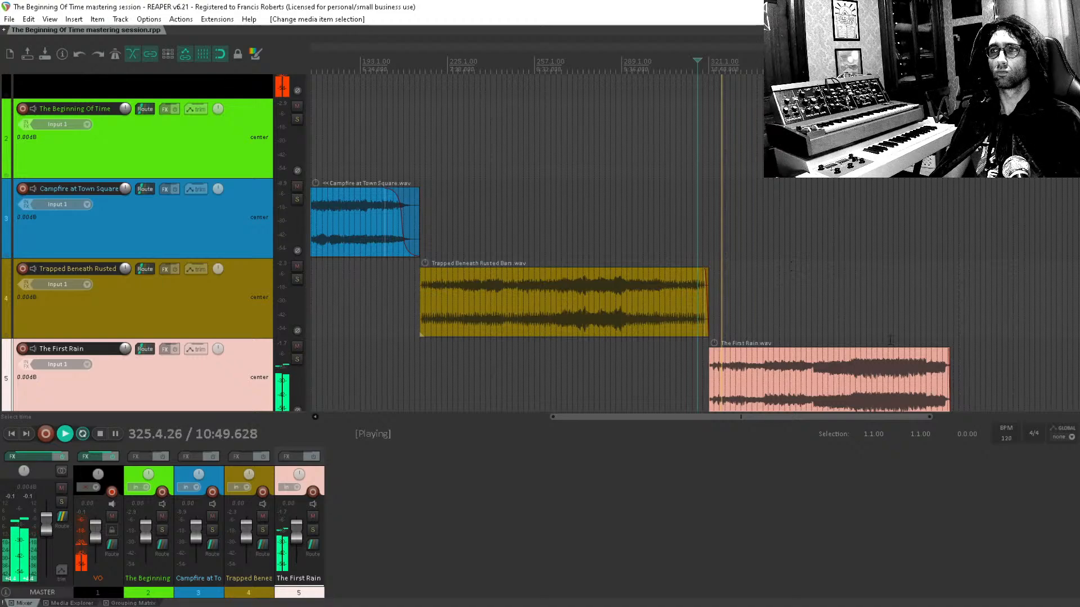
{"action": "key", "text": "space"}
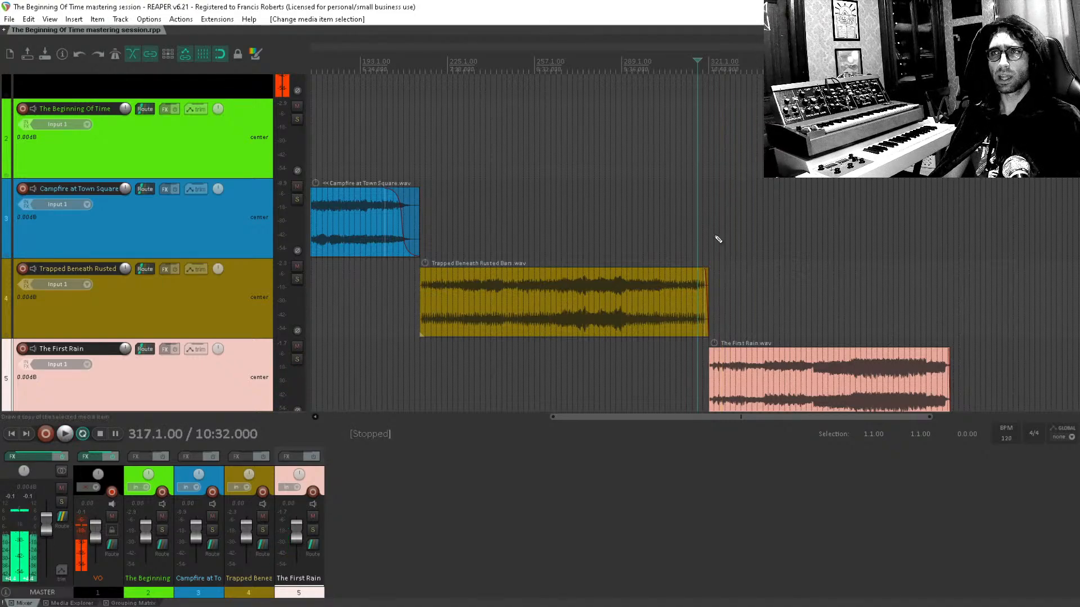
Step: Play the ending of The First Rain from 13:28.000 to check its fade-out
{"action": "left_click", "coordinate": [916, 284]}
{"action": "left_click", "coordinate": [947, 303]}
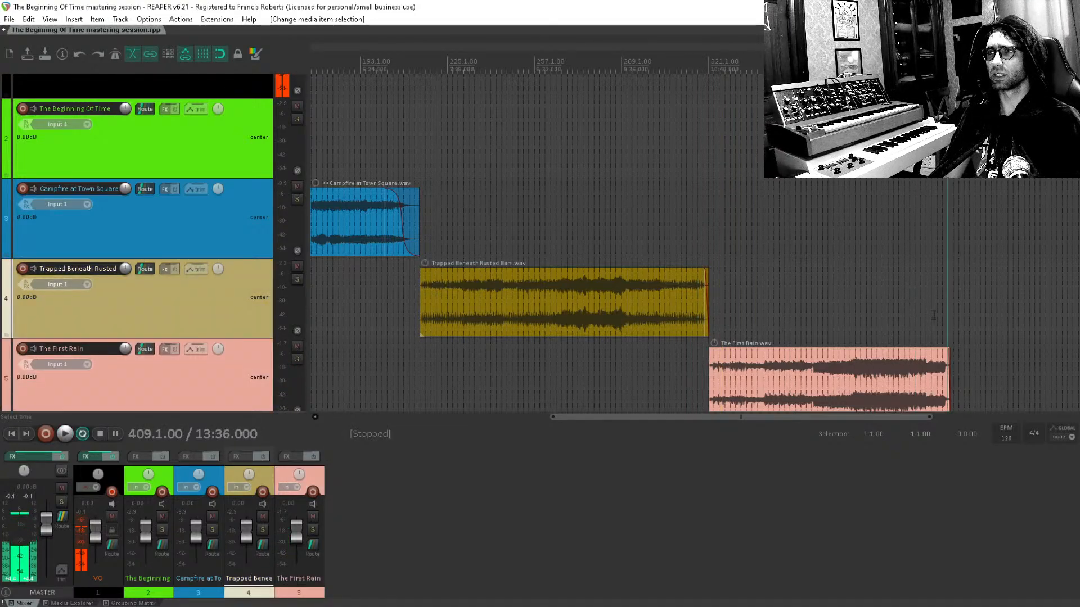
{"action": "left_click", "coordinate": [933, 312]}
{"action": "scroll", "coordinate": [948, 303], "scroll_direction": "up", "scroll_amount": 5}
{"action": "key", "text": "space"}
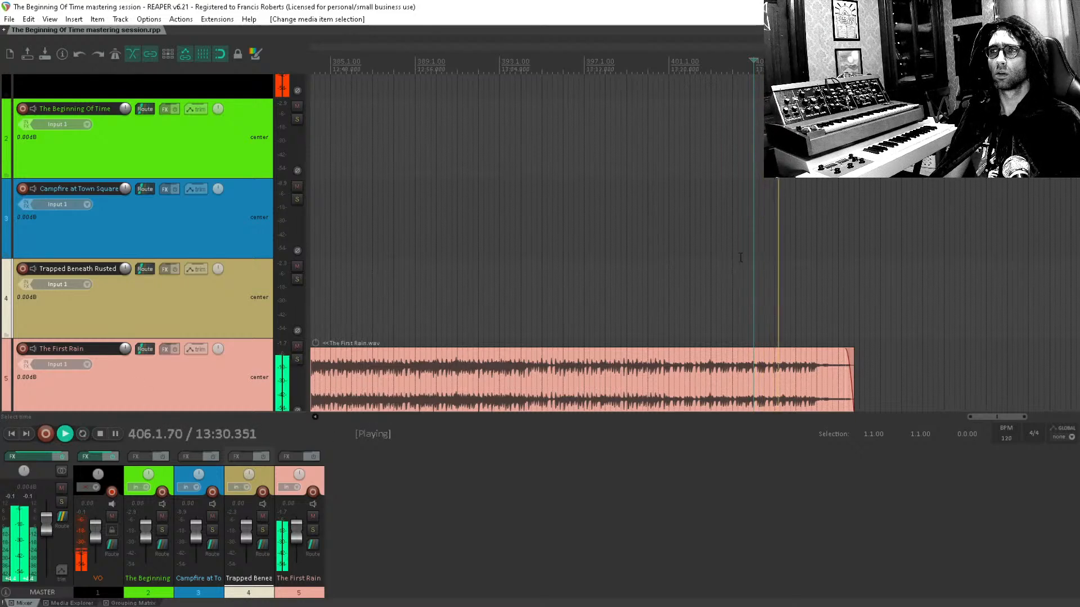
{"action": "scroll", "coordinate": [900, 326], "scroll_direction": "up", "scroll_amount": 4}
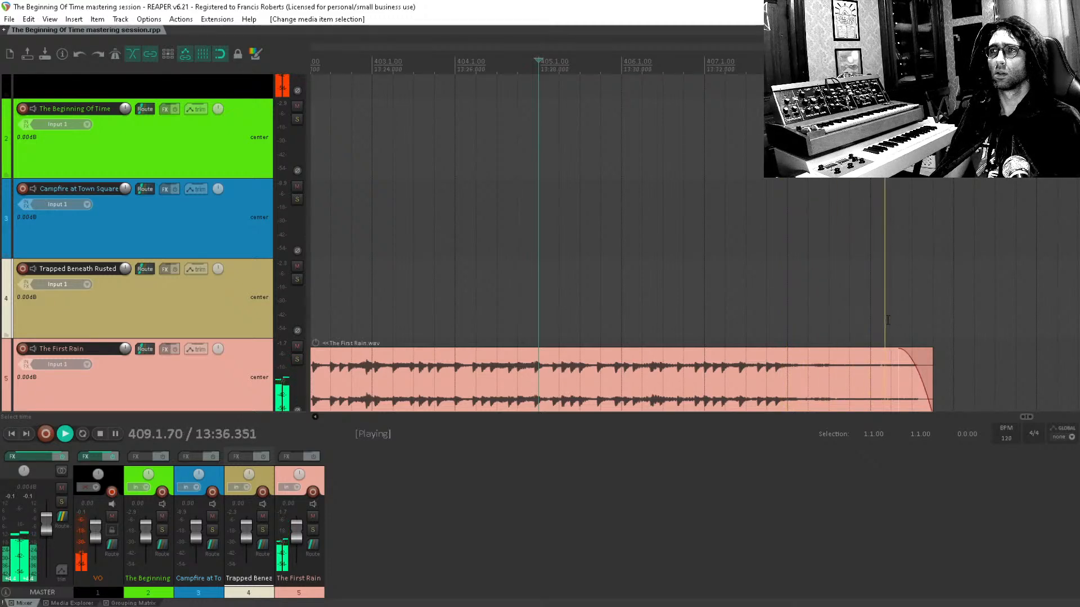
{"action": "key", "text": "space"}
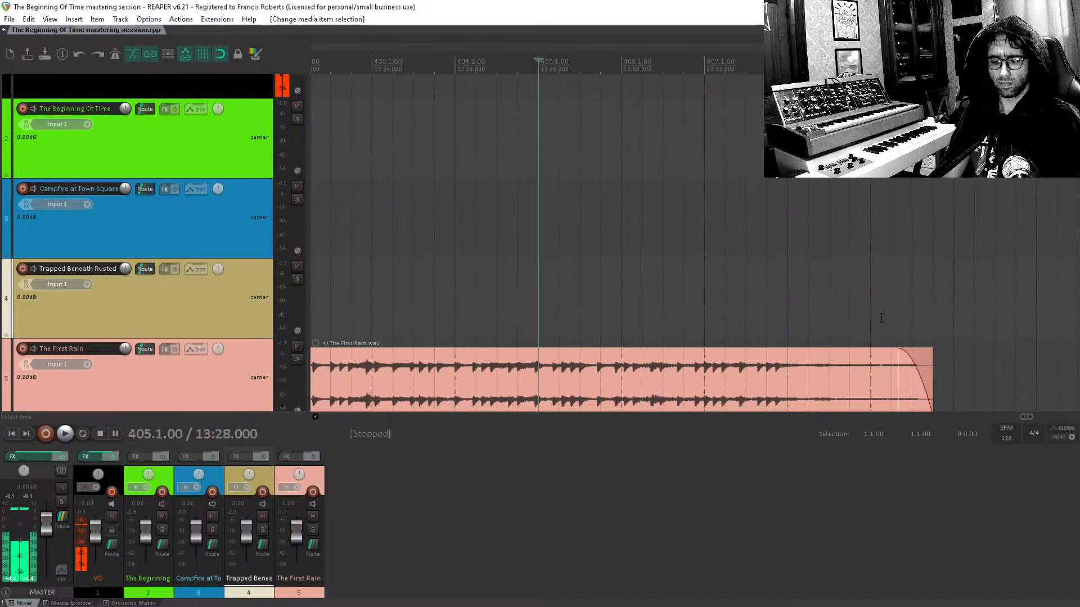
{"action": "left_click", "coordinate": [881, 318]}
{"action": "scroll", "coordinate": [879, 317], "scroll_direction": "down", "scroll_amount": 5}
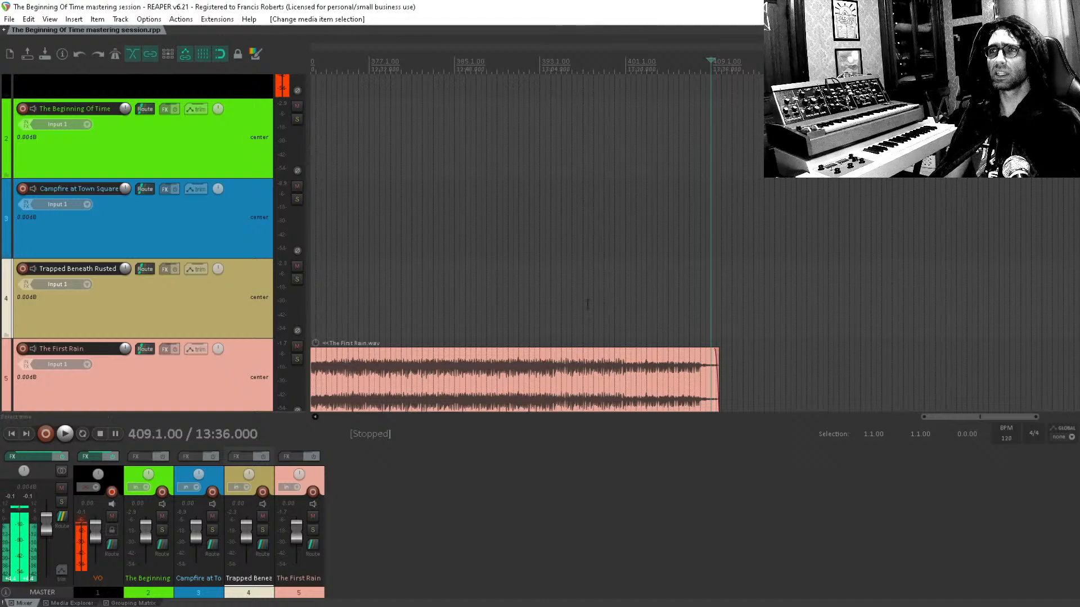
Step: Play the loud section of The First Rain from 12:44.000 to check how it sounds
{"action": "left_click_drag", "start_coordinate": [588, 304], "coordinate": [799, 239]}
{"action": "left_click", "coordinate": [693, 236]}
{"action": "key", "text": "space"}
{"action": "key", "text": "space"}
{"action": "scroll", "coordinate": [735, 280], "scroll_direction": "down", "scroll_amount": 5}
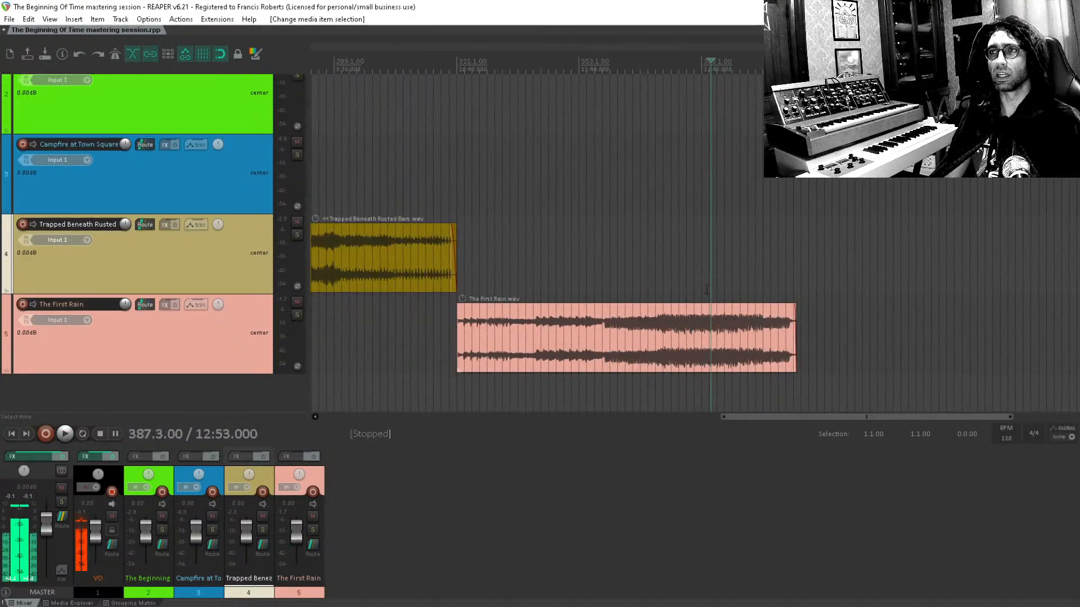
{"action": "left_click", "coordinate": [691, 271]}
{"action": "left_click", "coordinate": [696, 255]}
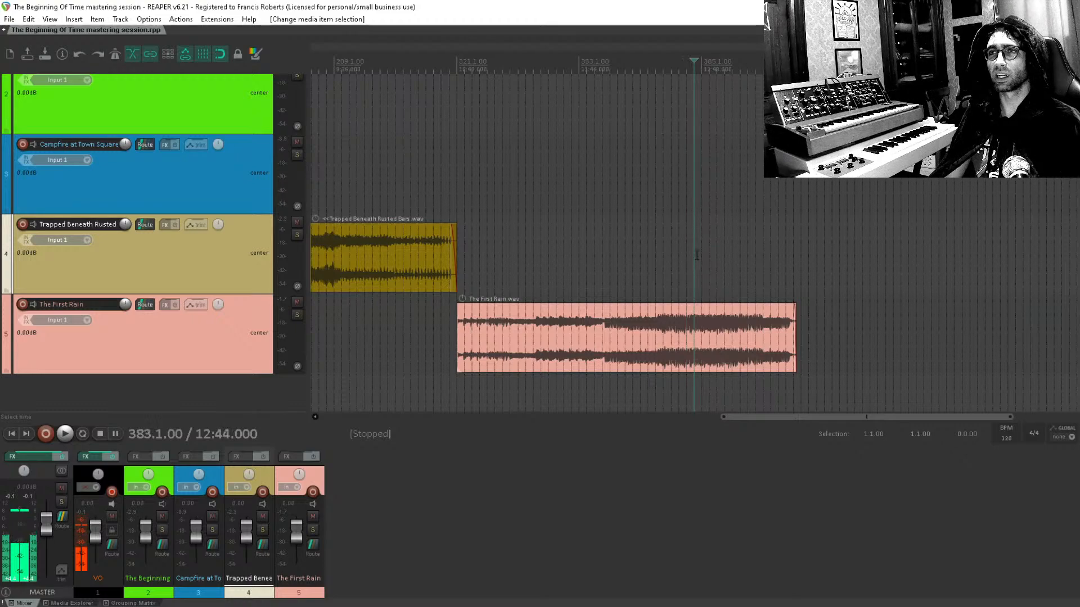
{"action": "key", "text": "space"}
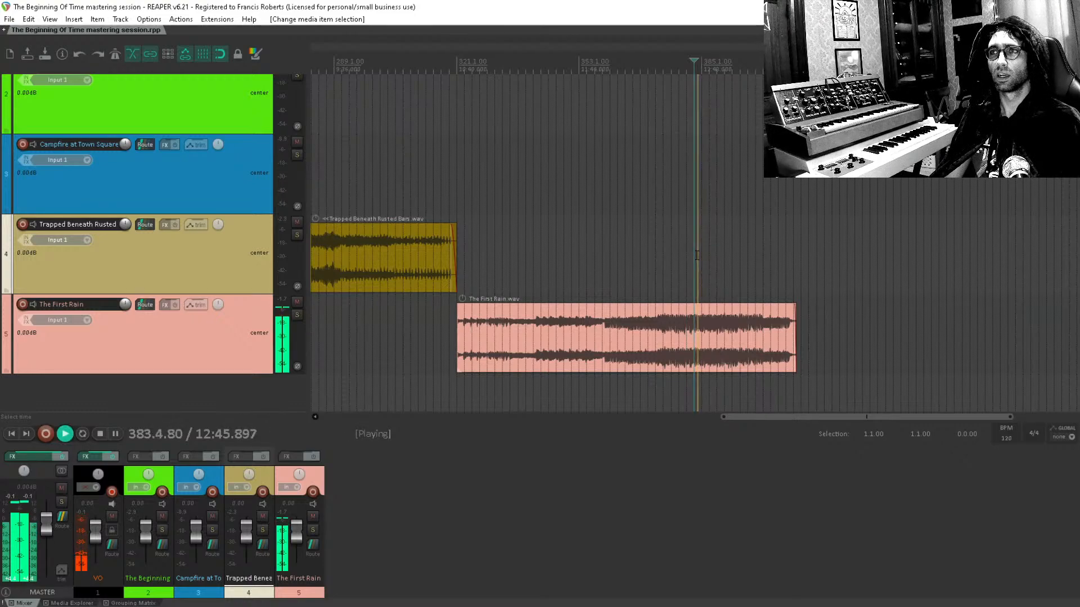
{"action": "key", "text": "space"}
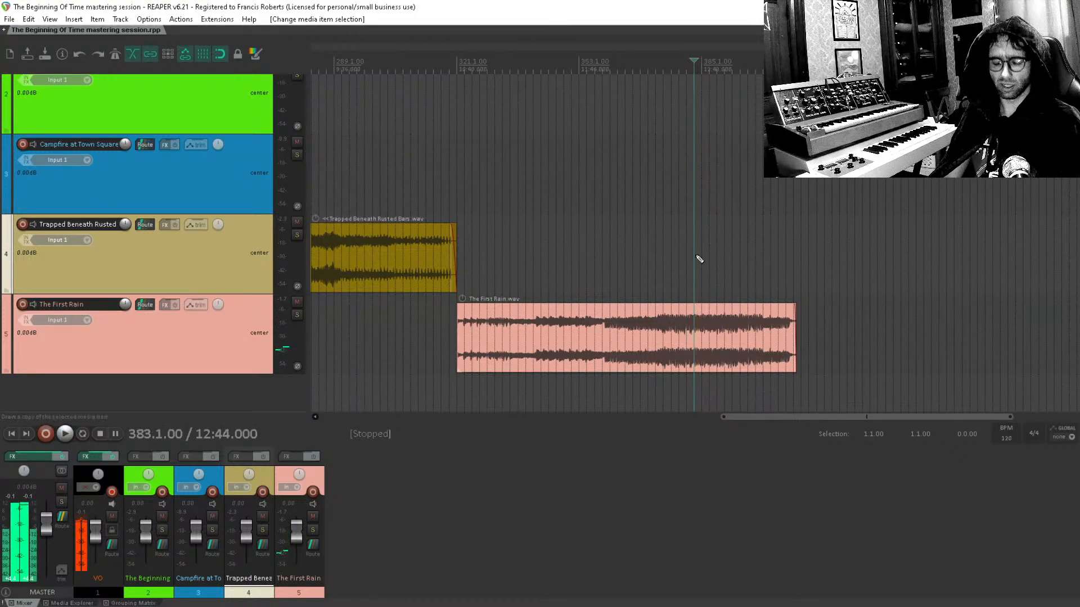
Step: Replay The First Rain from 12:40.000 to pinpoint the faulty spot, and undo the accidental item selection
{"action": "scroll", "coordinate": [696, 255], "scroll_direction": "up", "scroll_amount": 5}
{"action": "left_click", "coordinate": [682, 267]}
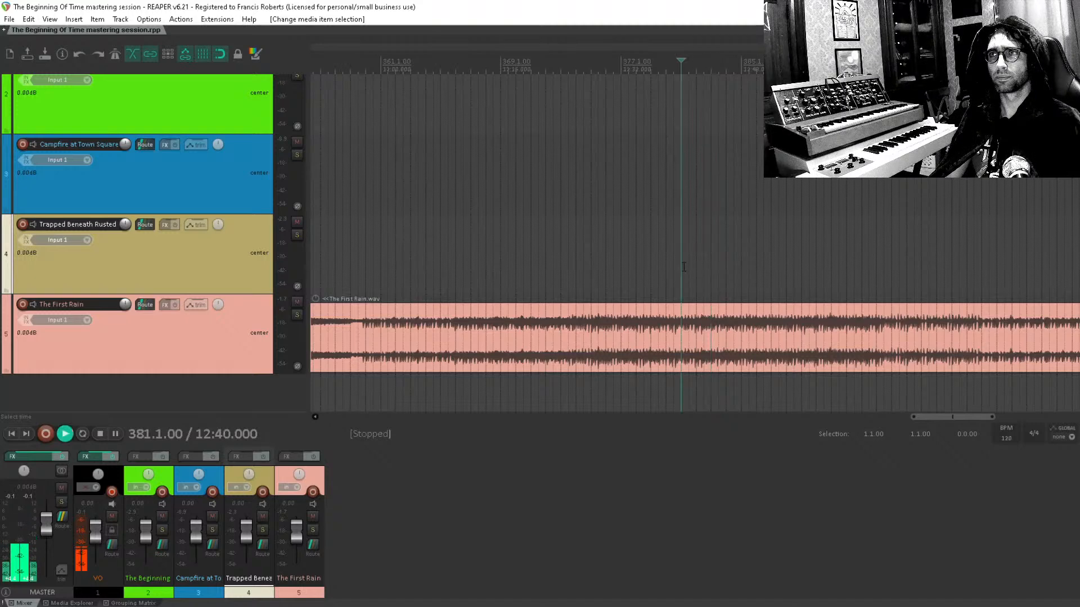
{"action": "key", "text": "space"}
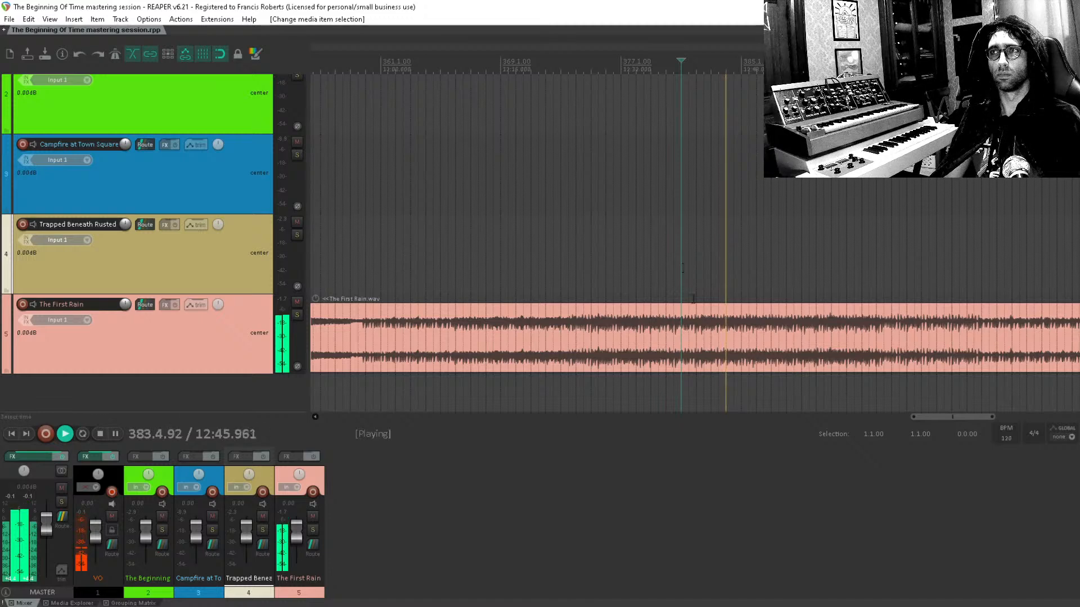
{"action": "key", "text": "space"}
{"action": "left_click", "coordinate": [724, 323]}
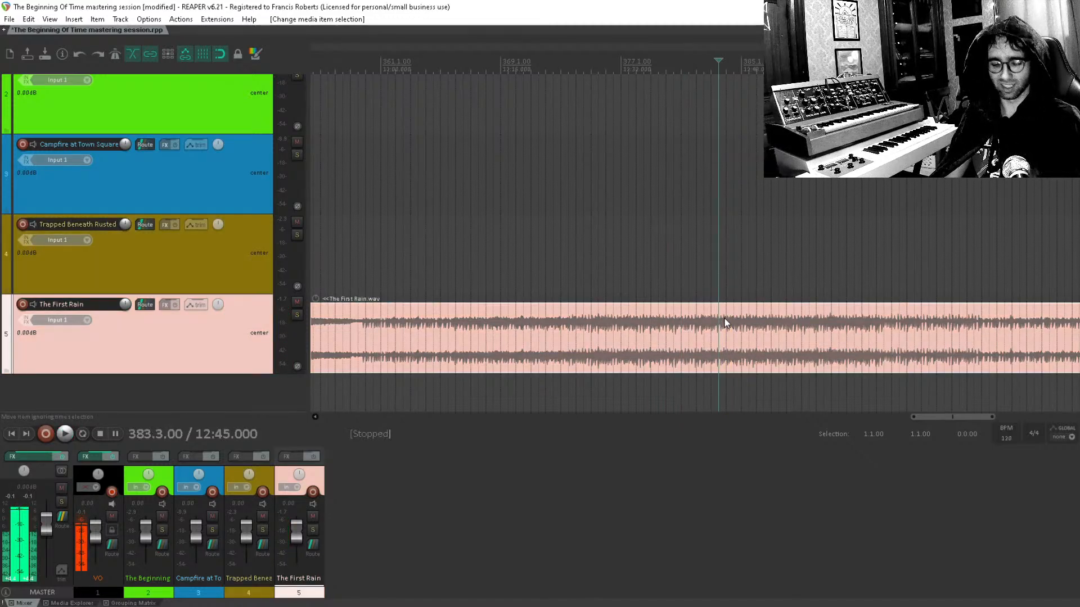
{"action": "key", "text": "ctrl+z"}
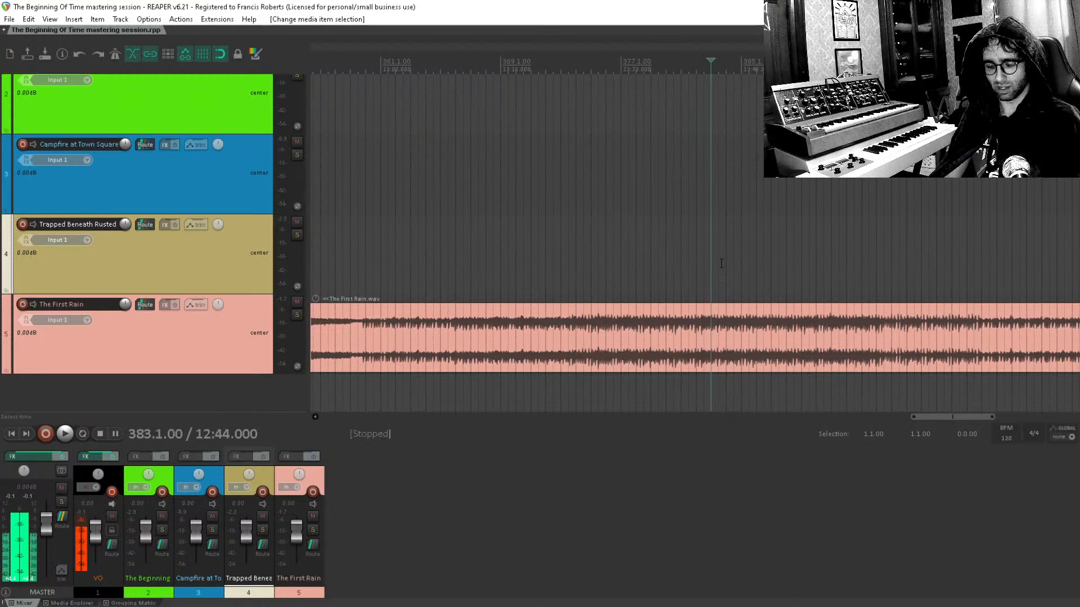
Step: Add a marker named "this is WRONG" at 12:44.000 in The First Rain and save the project
{"action": "key", "text": "m"}
{"action": "double_click", "coordinate": [713, 49]}
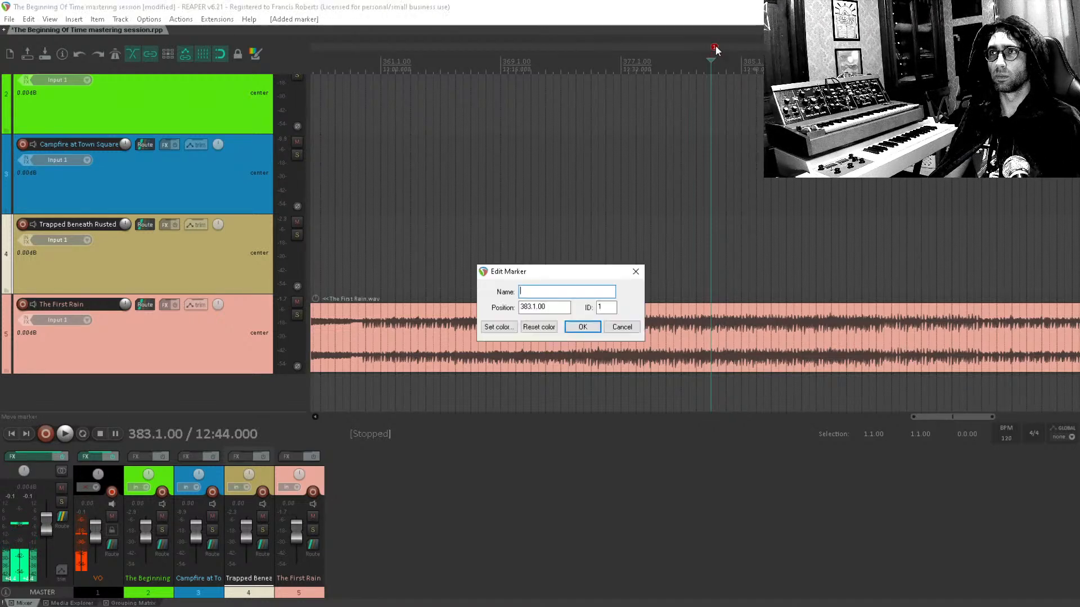
{"action": "type", "text": "this is WRON"}
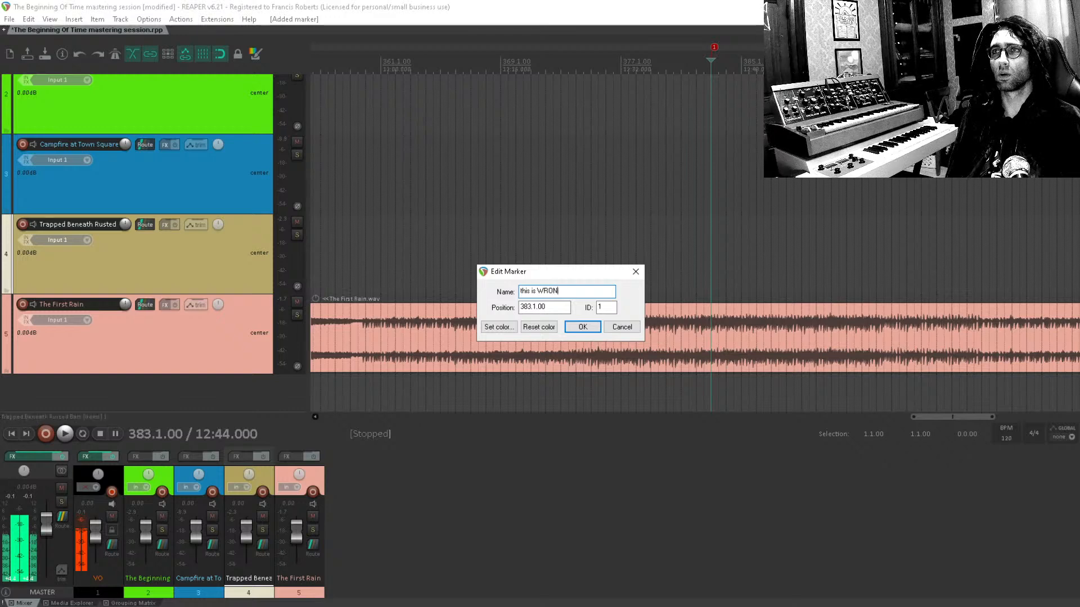
{"action": "type", "text": "G"}
{"action": "key", "text": "Return"}
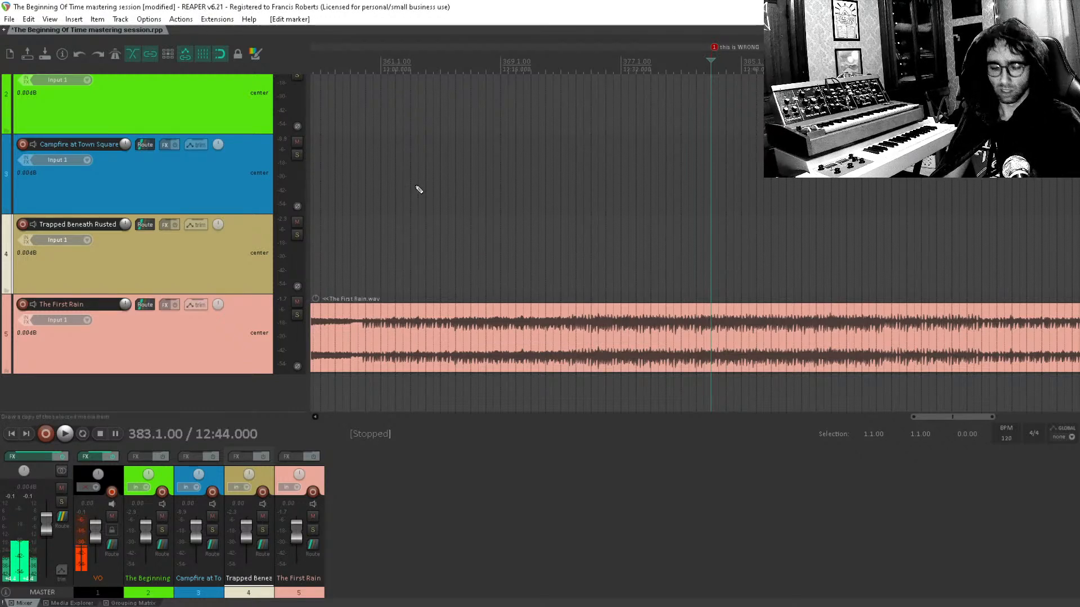
{"action": "key", "text": "ctrl+s"}
Step: Look over the full sequence of four songs on the timeline and place the edit cursor at 1:04.000
{"action": "scroll", "coordinate": [509, 226], "scroll_direction": "down", "scroll_amount": 4}
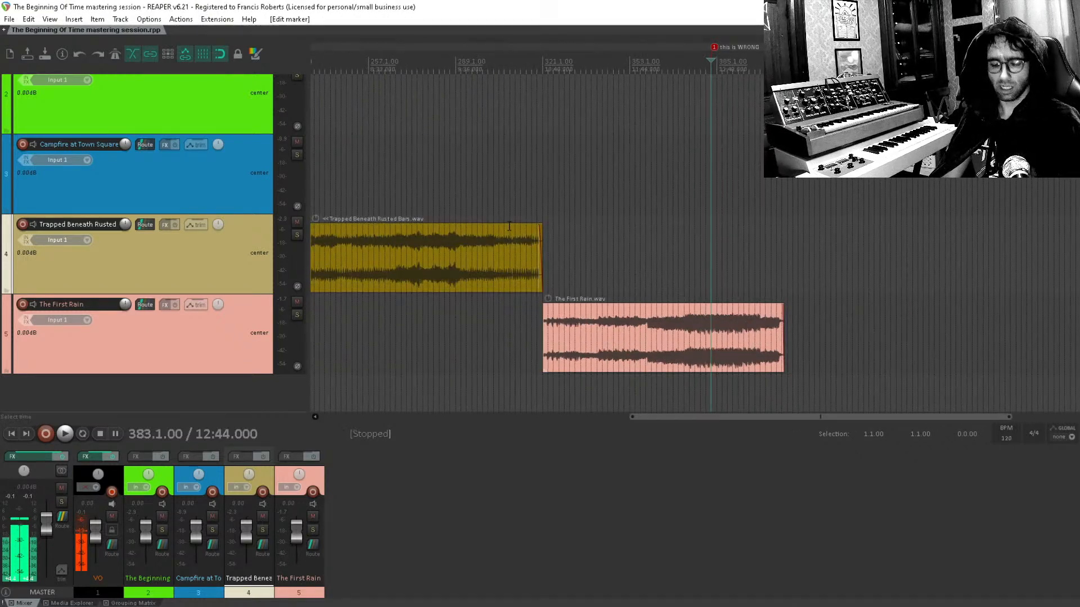
{"action": "scroll", "coordinate": [606, 141], "scroll_direction": "down", "scroll_amount": 4}
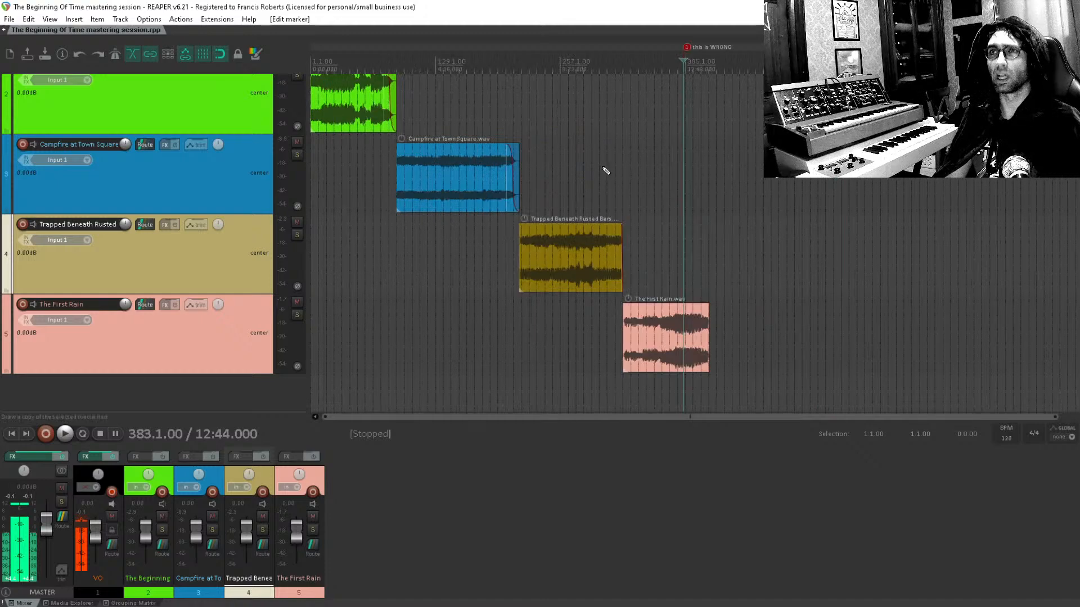
{"action": "scroll", "coordinate": [473, 156], "scroll_direction": "up", "scroll_amount": 2}
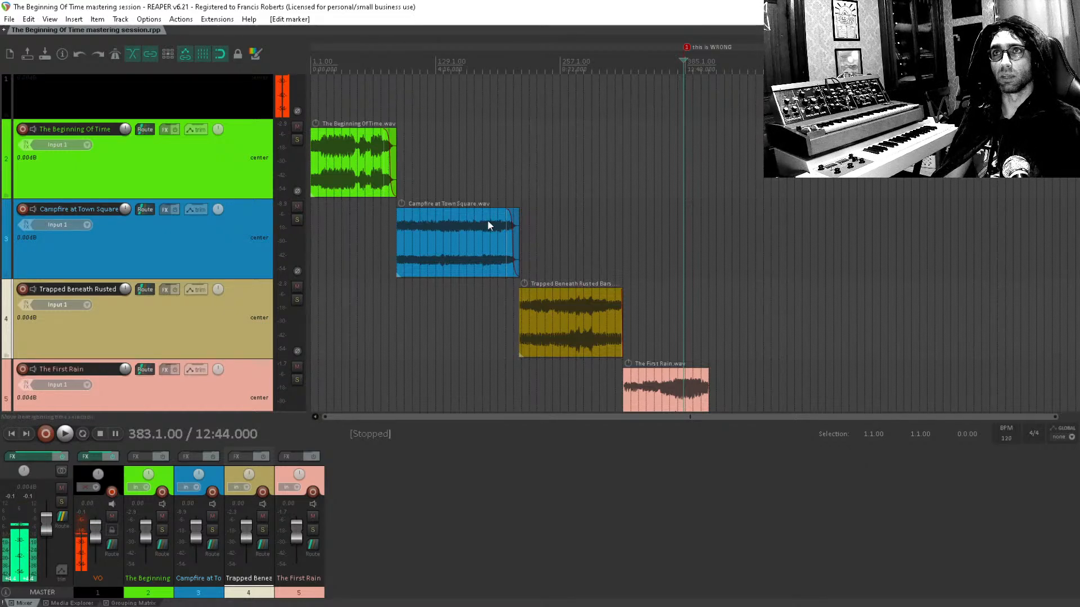
{"action": "left_click_drag", "start_coordinate": [476, 240], "coordinate": [486, 207]}
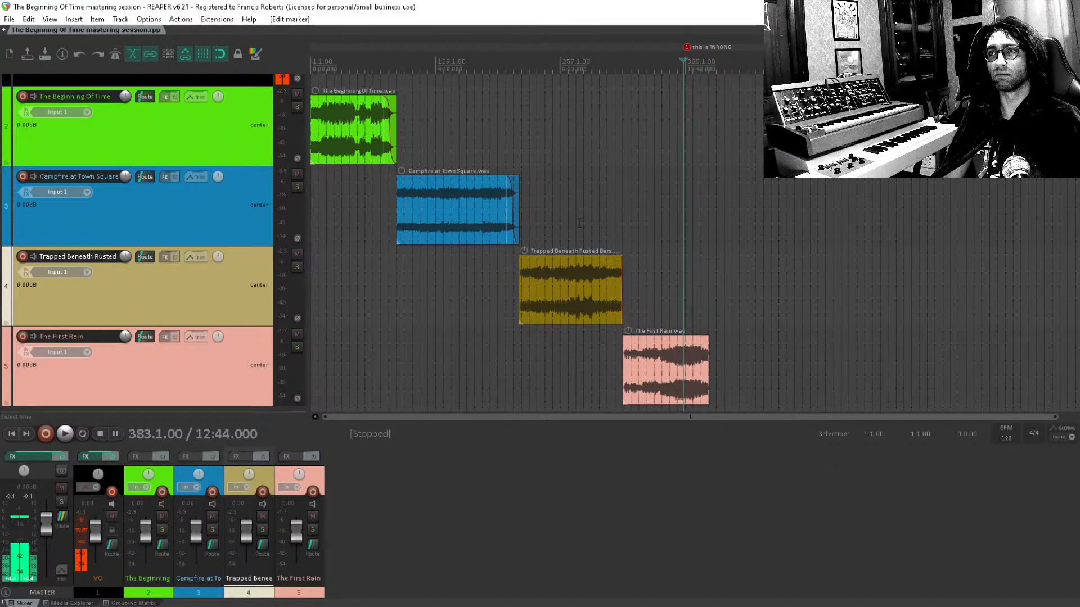
{"action": "scroll", "coordinate": [554, 338], "scroll_direction": "up", "scroll_amount": 2}
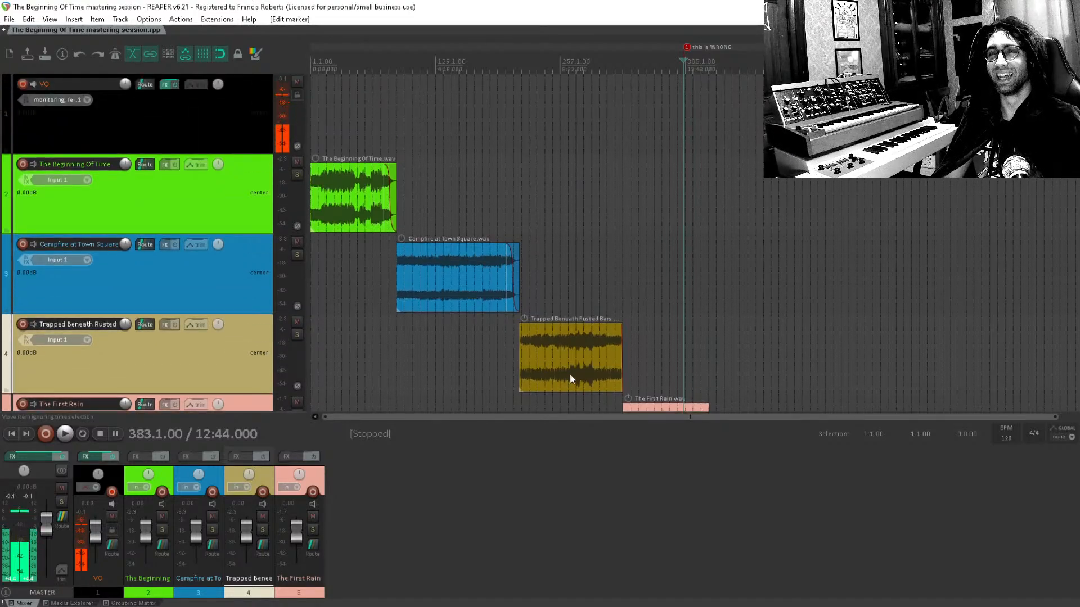
{"action": "scroll", "coordinate": [648, 213], "scroll_direction": "down", "scroll_amount": 3}
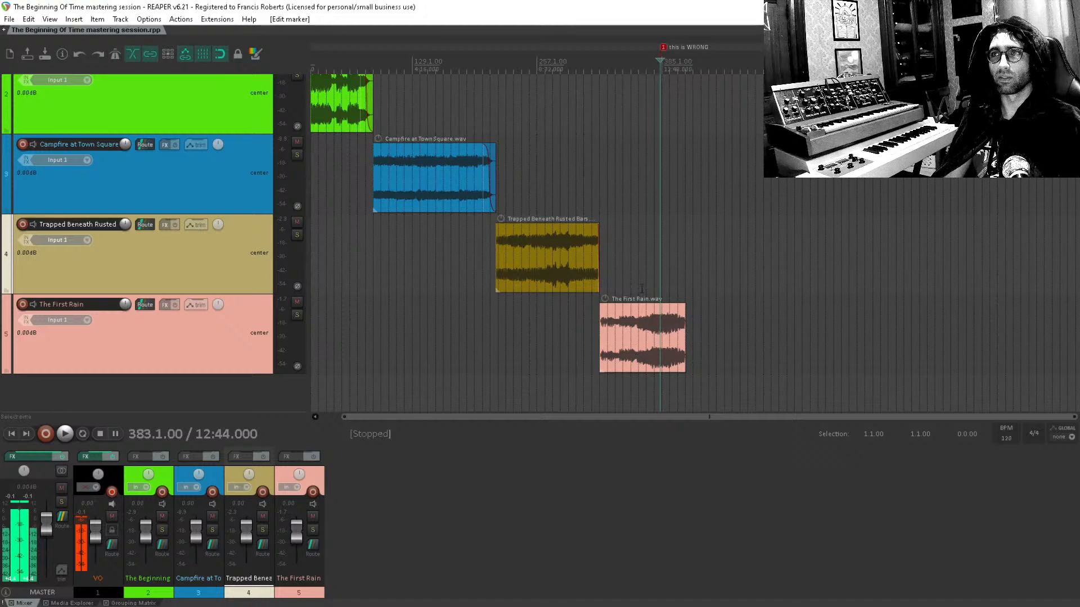
{"action": "scroll", "coordinate": [561, 260], "scroll_direction": "up", "scroll_amount": 2}
{"action": "scroll", "coordinate": [572, 244], "scroll_direction": "up", "scroll_amount": 2}
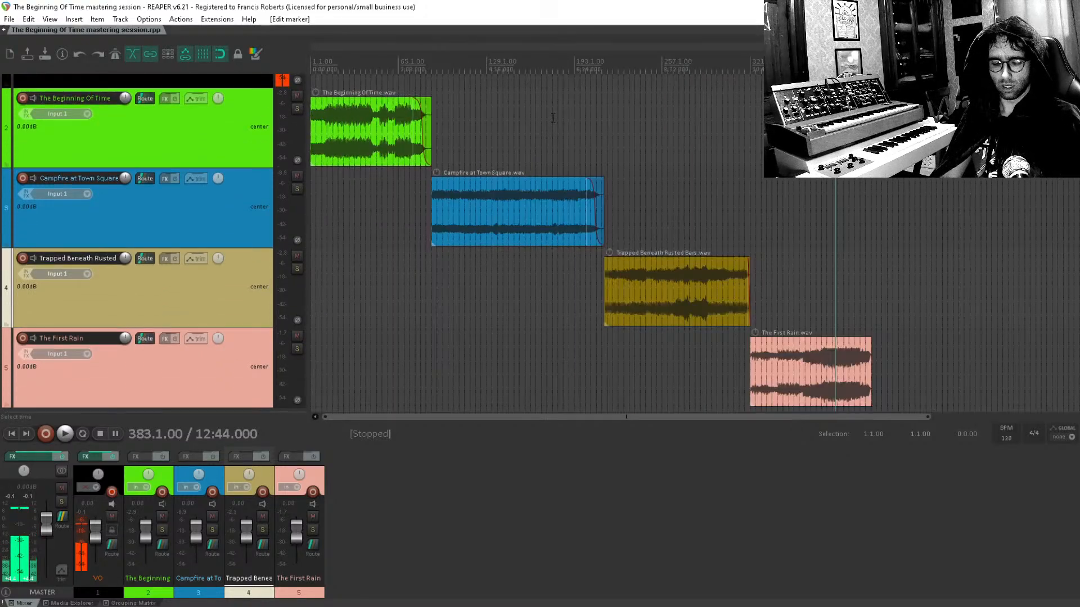
{"action": "scroll", "coordinate": [504, 226], "scroll_direction": "up", "scroll_amount": 2}
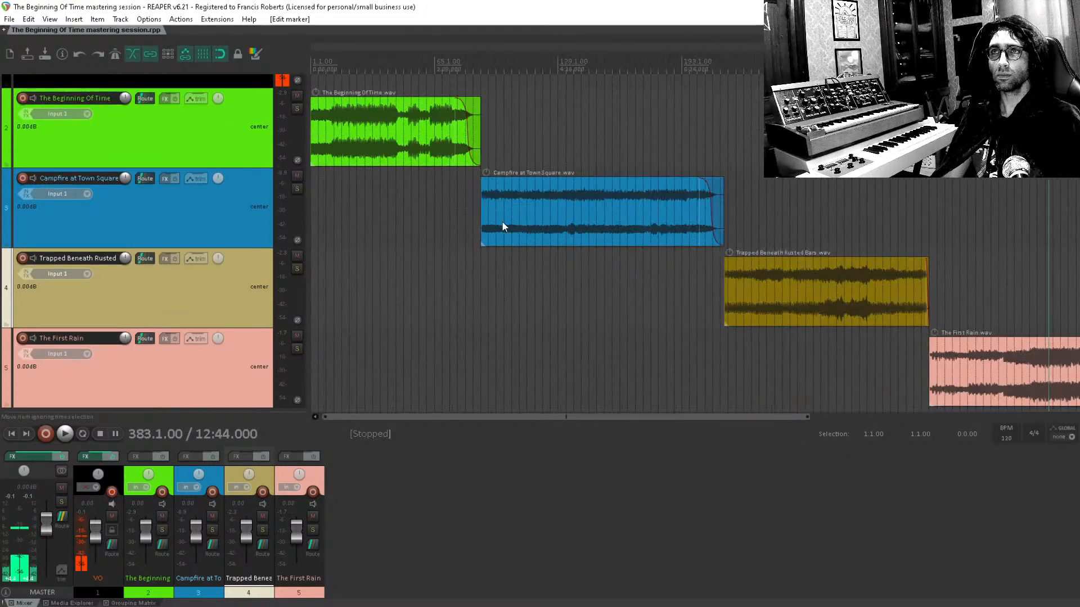
{"action": "left_click", "coordinate": [372, 204]}
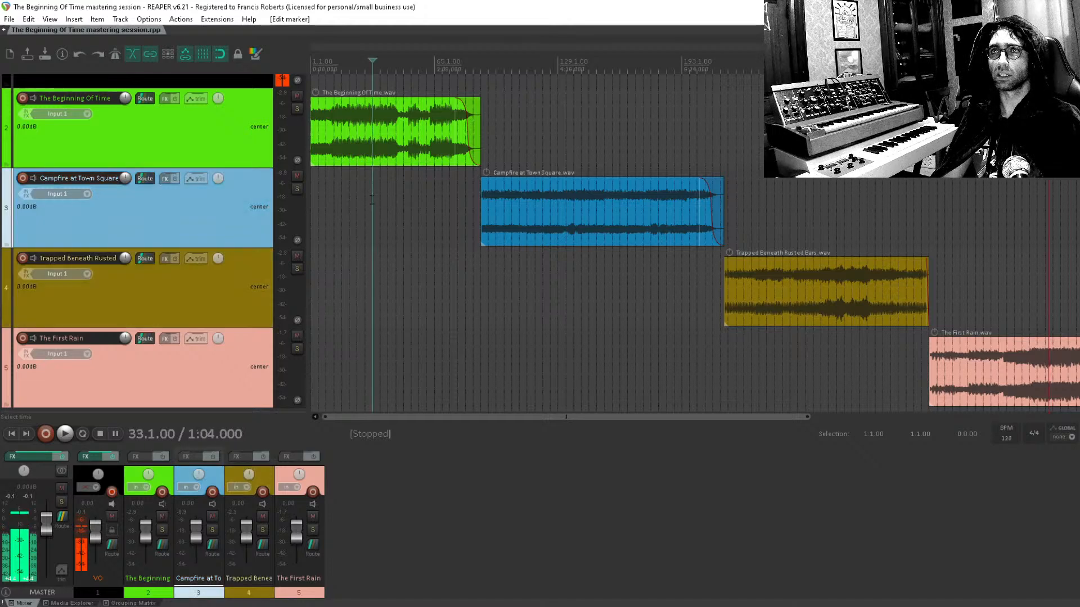
Step: Add JS: 1175 Compressor to the master track's effects and place it directly before the Master Limiter
{"action": "left_click", "coordinate": [32, 457]}
{"action": "double_click", "coordinate": [638, 464]}
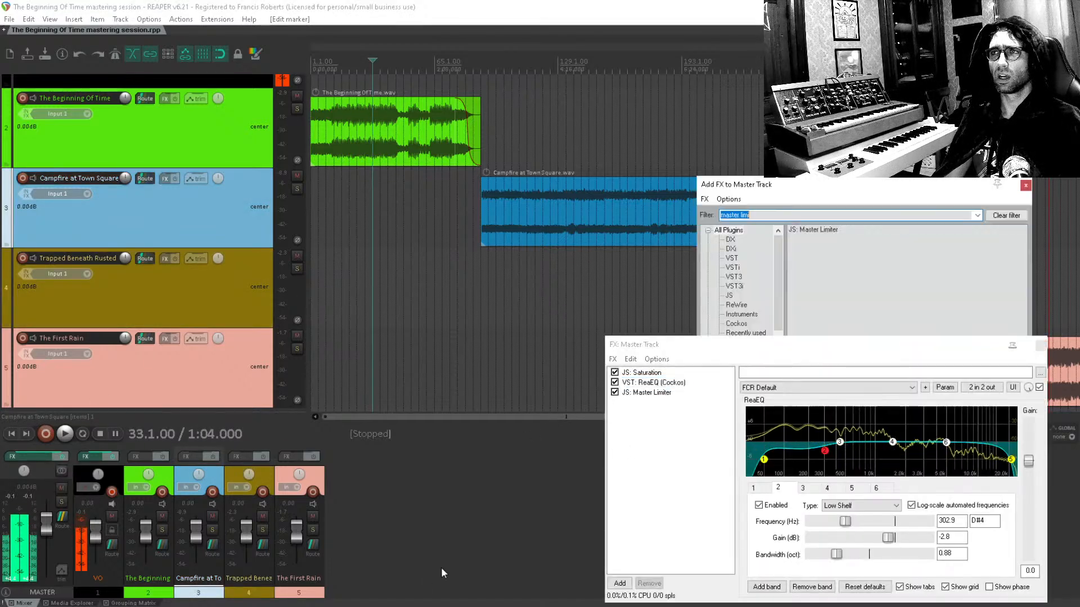
{"action": "type", "text": "comp"}
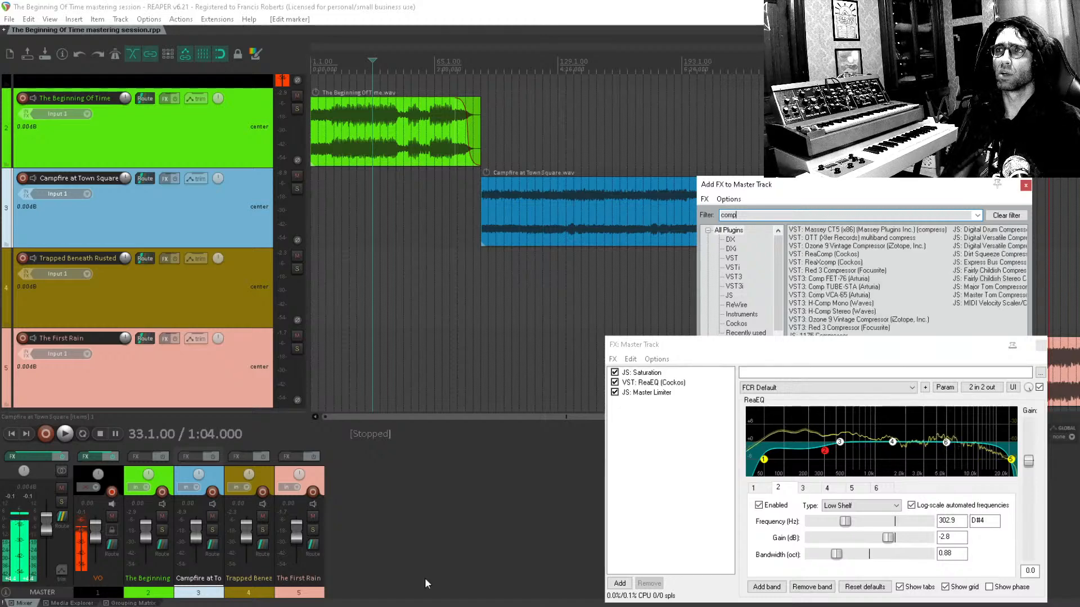
{"action": "left_click_drag", "start_coordinate": [757, 344], "coordinate": [349, 188]}
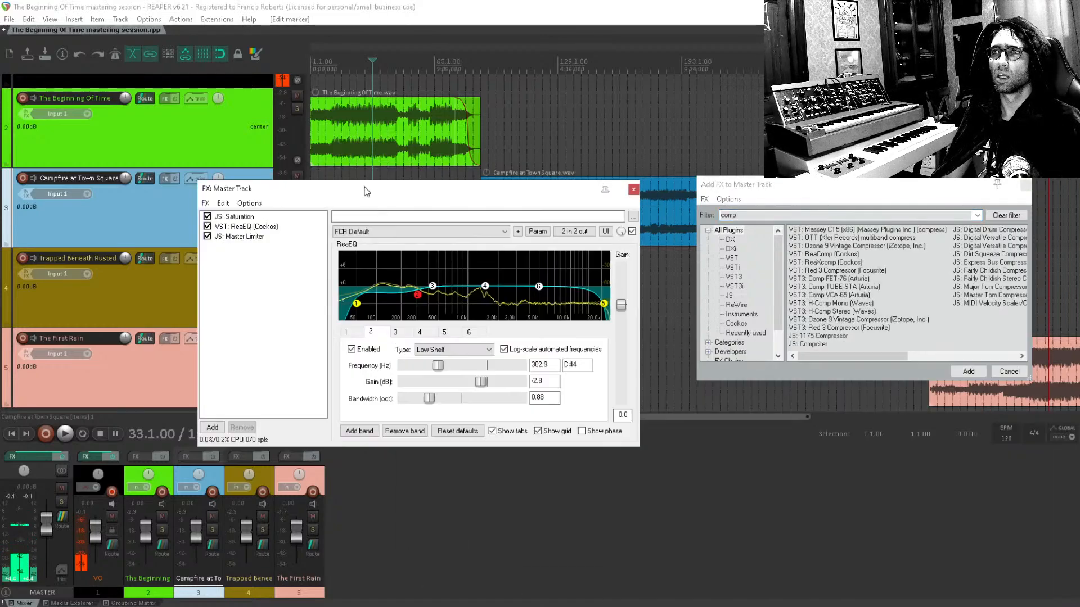
{"action": "double_click", "coordinate": [835, 337]}
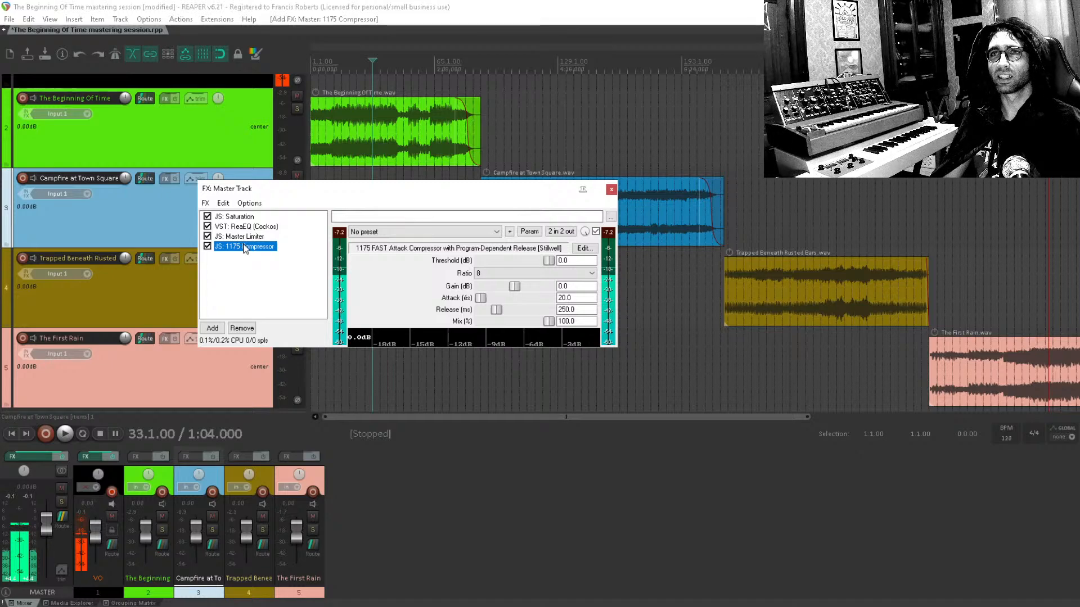
{"action": "left_click_drag", "start_coordinate": [245, 248], "coordinate": [245, 237]}
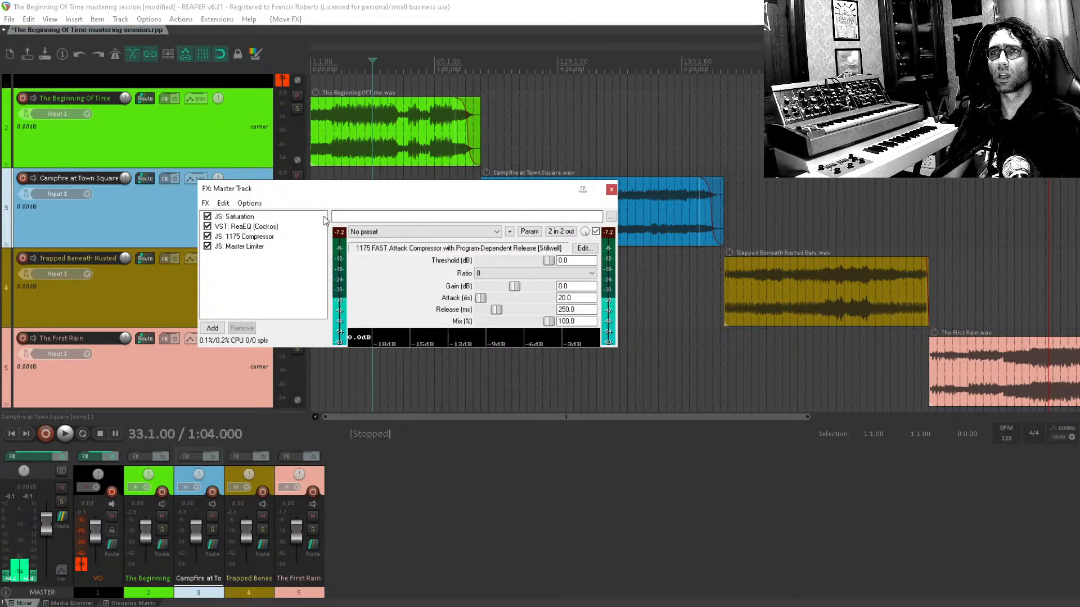
Step: Move the master effects window clear of the songs, place the edit cursor at 9:04.000 in Trapped Beneath Rusted Bars, and save the project
{"action": "left_click_drag", "start_coordinate": [345, 193], "coordinate": [493, 300]}
{"action": "mouse_move", "coordinate": [709, 225]}
{"action": "left_mouse_down"}
{"action": "mouse_move", "coordinate": [685, 193]}
{"action": "mouse_move", "coordinate": [715, 227]}
{"action": "left_mouse_up"}
{"action": "scroll", "coordinate": [685, 217], "scroll_direction": "up", "scroll_amount": 1}
{"action": "scroll", "coordinate": [684, 218], "scroll_direction": "down", "scroll_amount": 3}
{"action": "left_click_drag", "start_coordinate": [523, 163], "coordinate": [525, 126]}
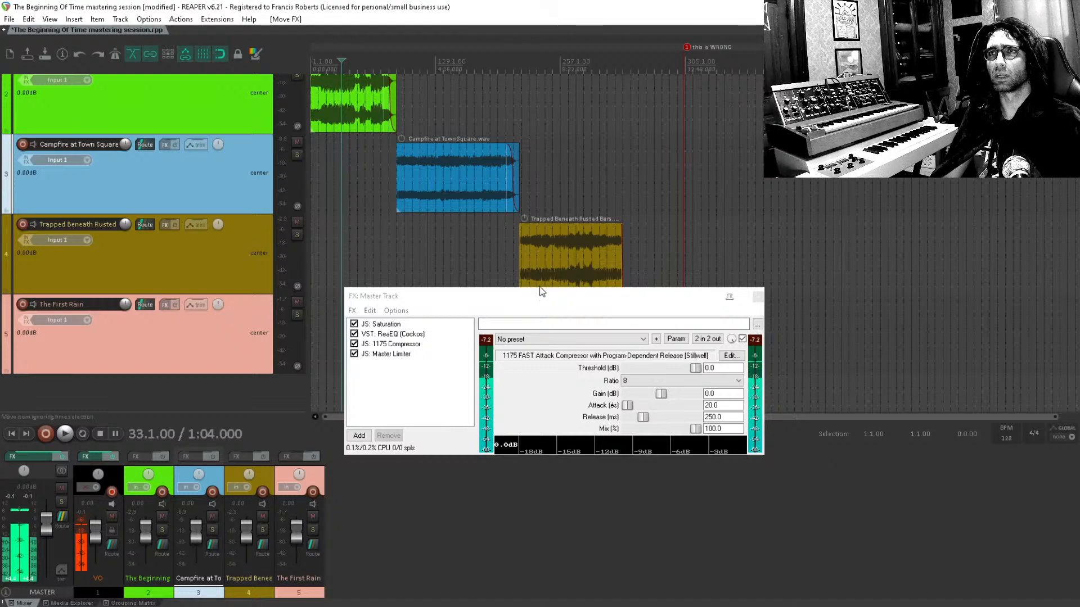
{"action": "left_click_drag", "start_coordinate": [540, 306], "coordinate": [540, 361]}
{"action": "left_click", "coordinate": [577, 308]}
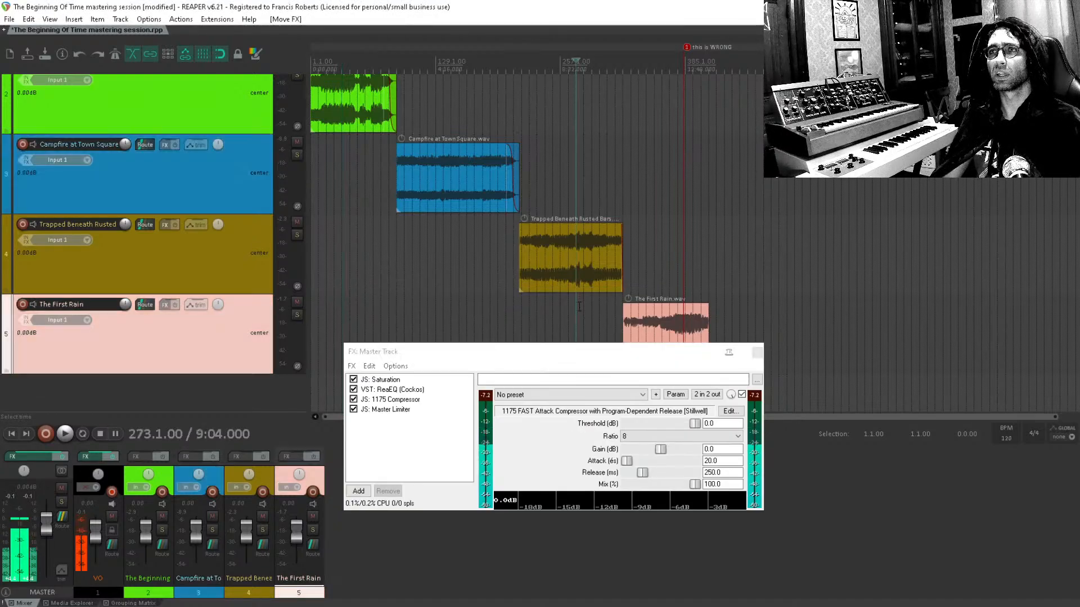
{"action": "scroll", "coordinate": [718, 308], "scroll_direction": "up", "scroll_amount": 5}
{"action": "scroll", "coordinate": [718, 308], "scroll_direction": "up", "scroll_amount": 4}
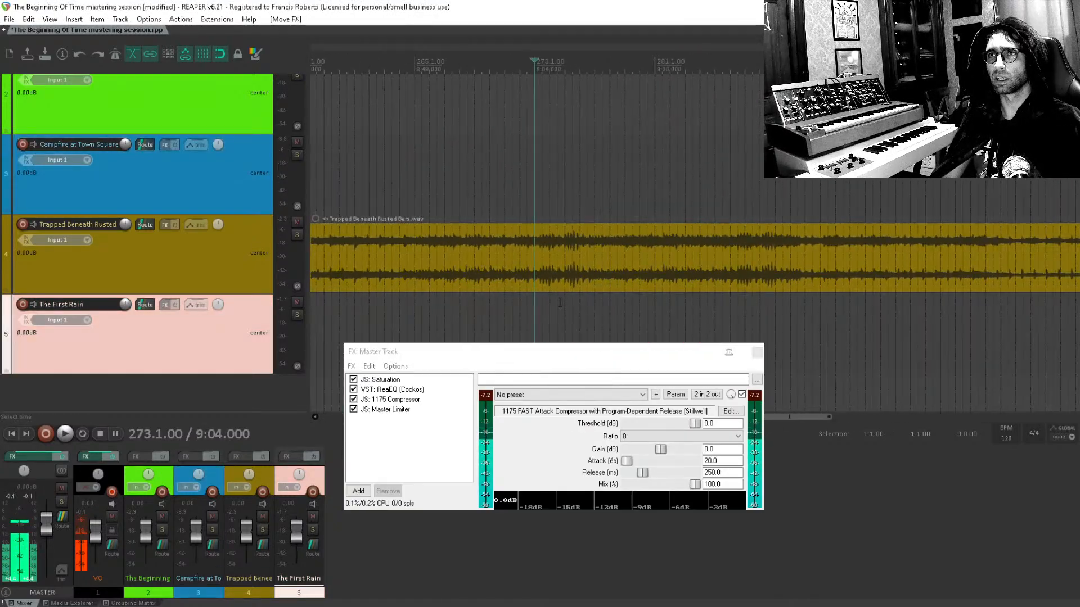
{"action": "key", "text": "ctrl+s"}
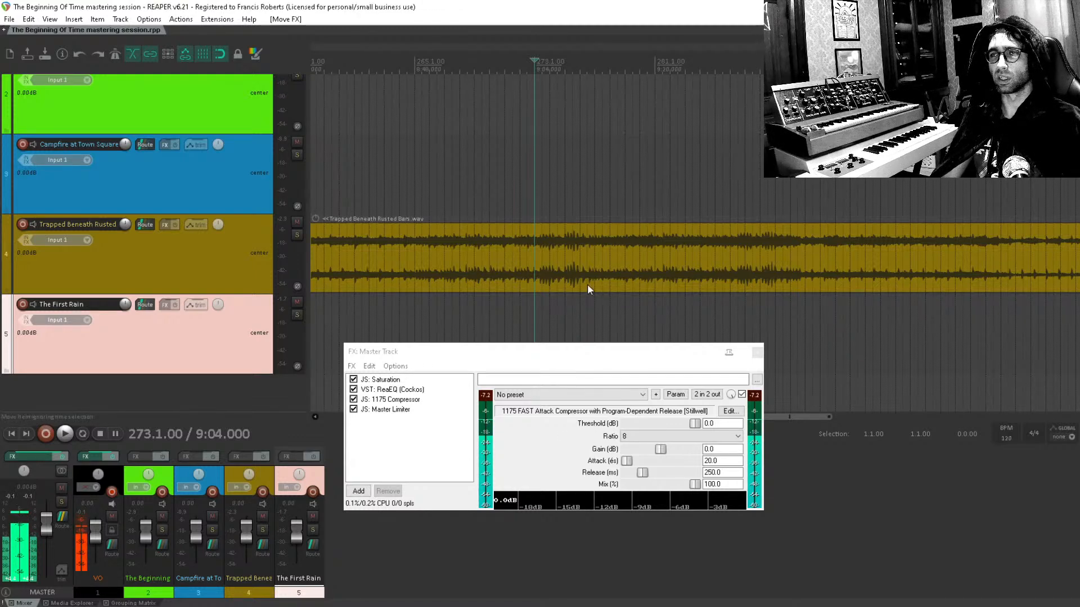
Step: Play Trapped Beneath Rusted Bars from 9:04.000 while bypassing and re-enabling the 1175 Compressor to compare the sound
{"action": "scroll", "coordinate": [588, 285], "scroll_direction": "down", "scroll_amount": 2}
{"action": "left_click_drag", "start_coordinate": [683, 278], "coordinate": [524, 219]}
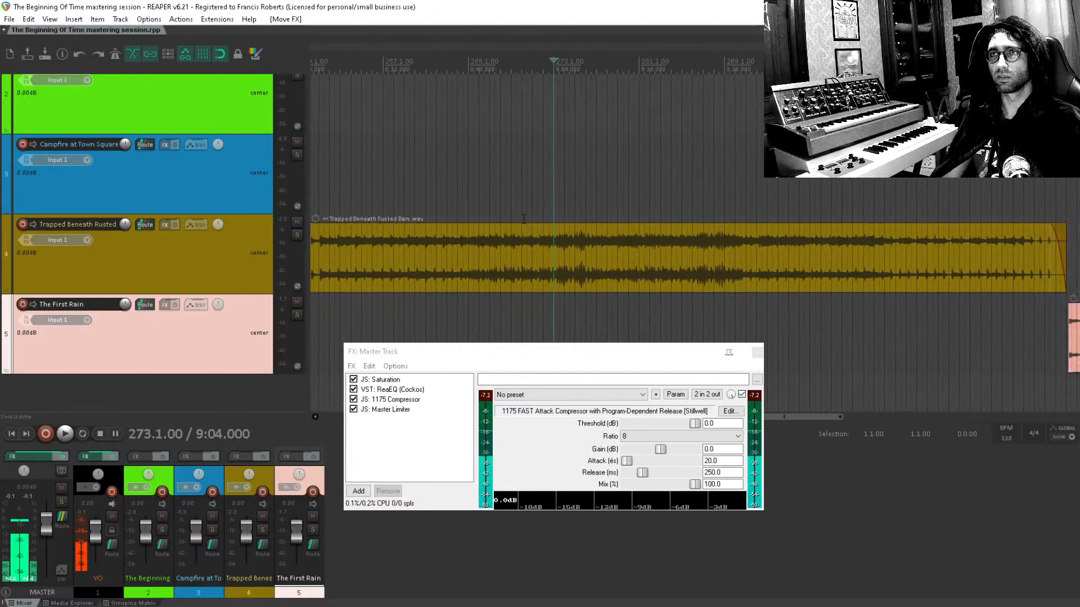
{"action": "left_click_drag", "start_coordinate": [575, 243], "coordinate": [519, 199]}
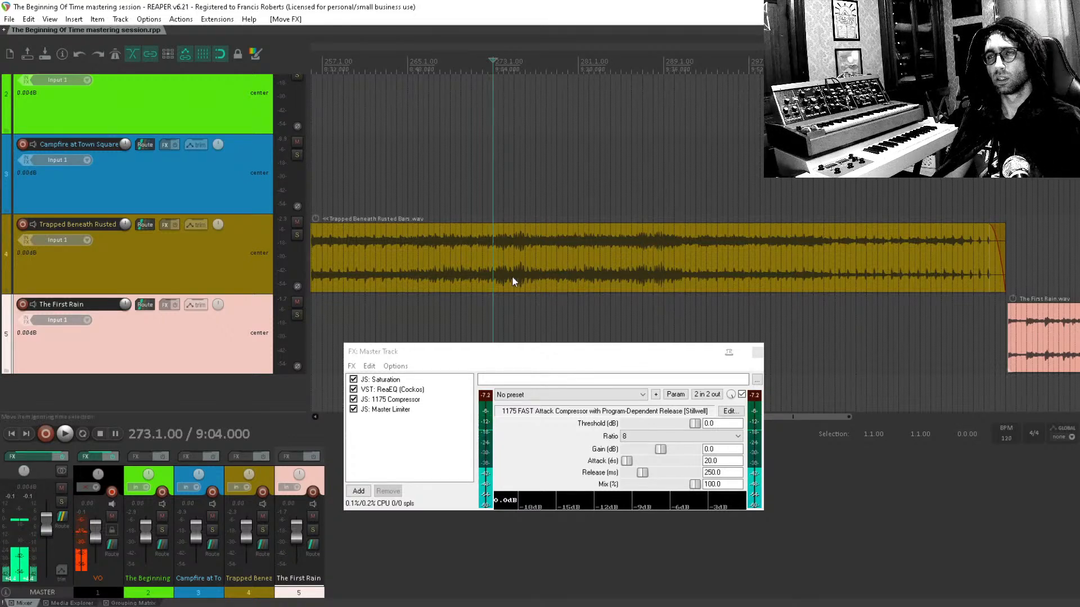
{"action": "key", "text": "space"}
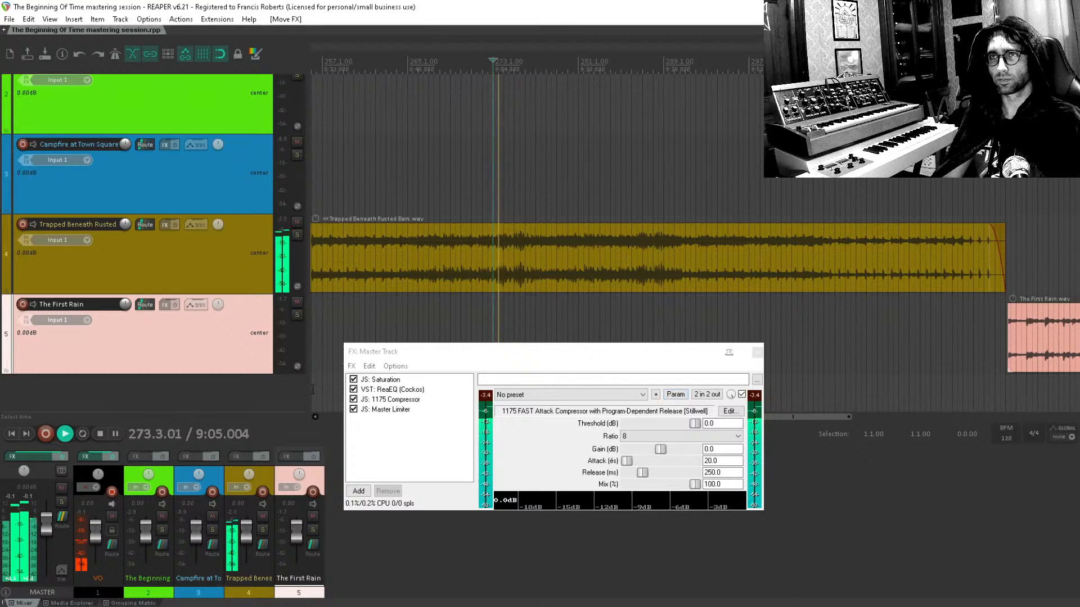
{"action": "left_click", "coordinate": [354, 399]}
{"action": "left_click", "coordinate": [353, 399]}
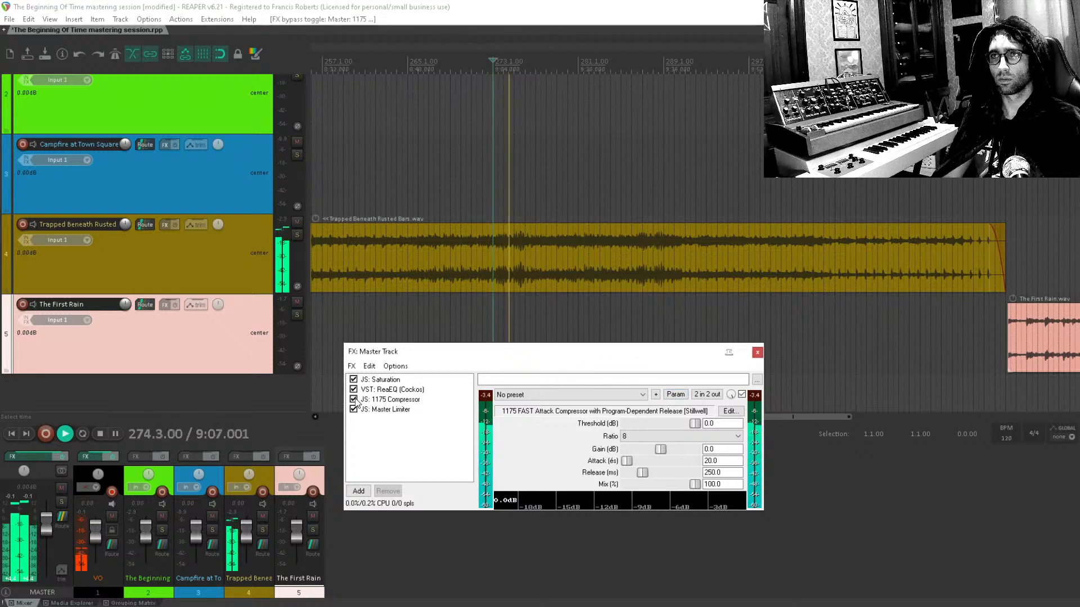
{"action": "key", "text": "space"}
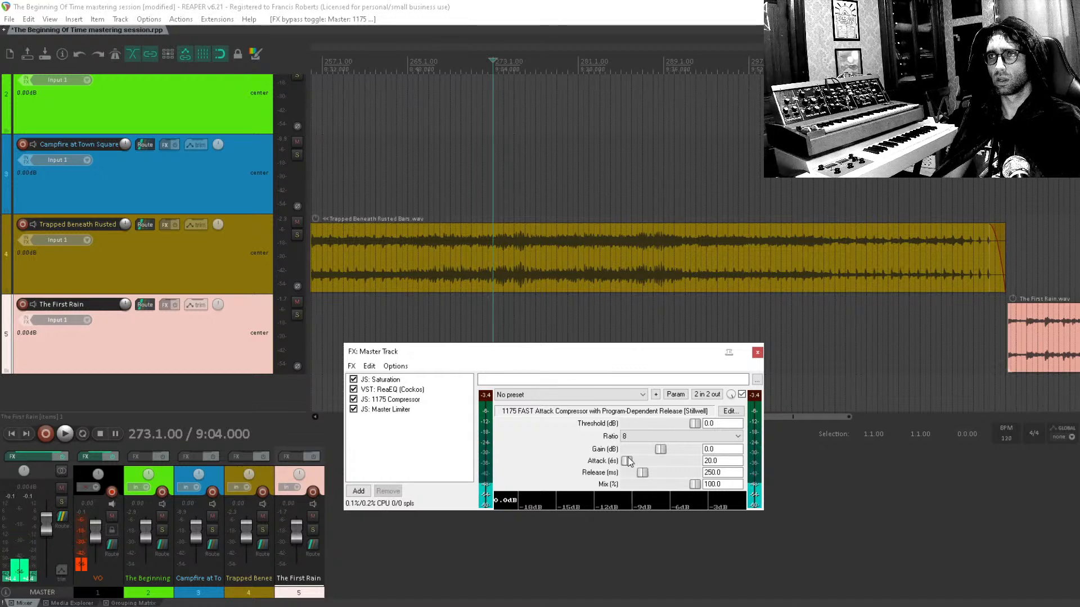
Step: Set the 1175 Compressor's threshold to -3.1 dB while playing Trapped Beneath Rusted Bars
{"action": "key", "text": "space"}
{"action": "left_click_drag", "start_coordinate": [698, 424], "coordinate": [694, 426]}
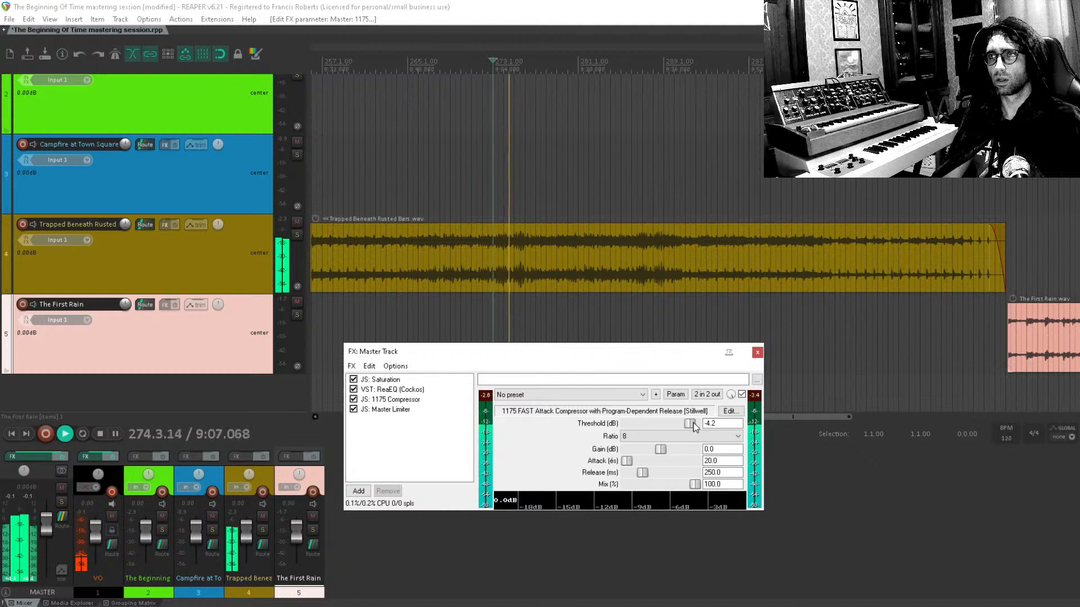
{"action": "left_click_drag", "start_coordinate": [695, 428], "coordinate": [697, 428]}
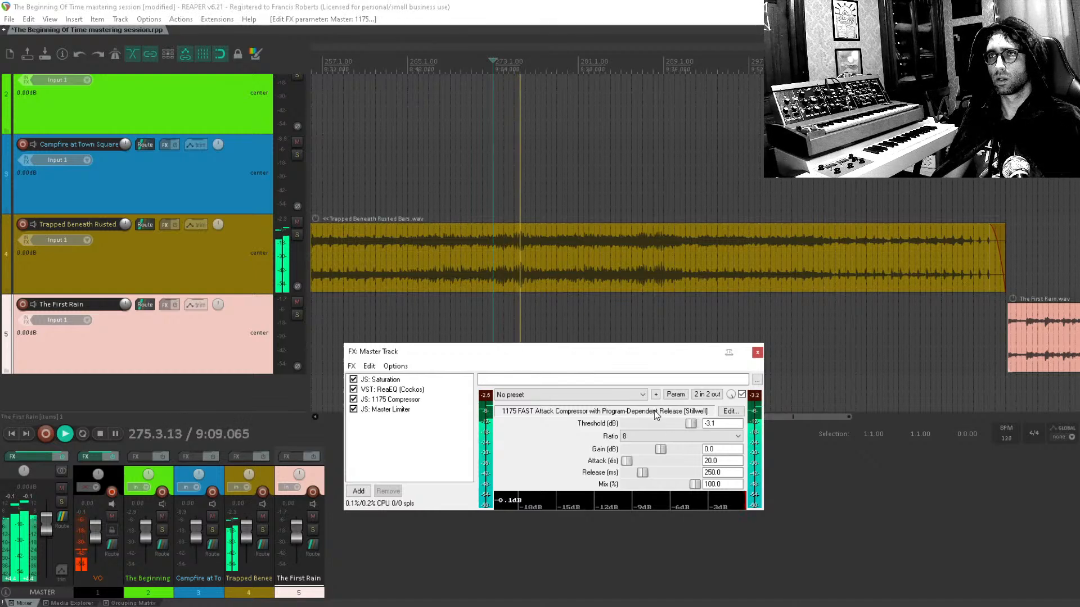
{"action": "key", "text": "space"}
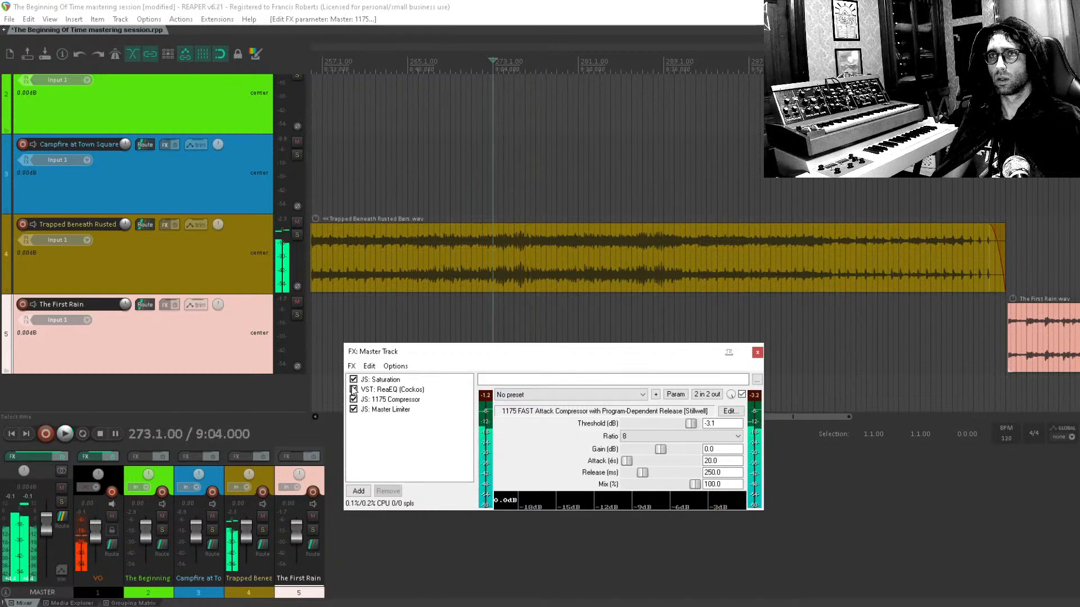
Step: Compare the section from 9:04.000 with the 1175 Compressor bypassed and with it enabled again
{"action": "left_click", "coordinate": [353, 401]}
{"action": "key", "text": "space"}
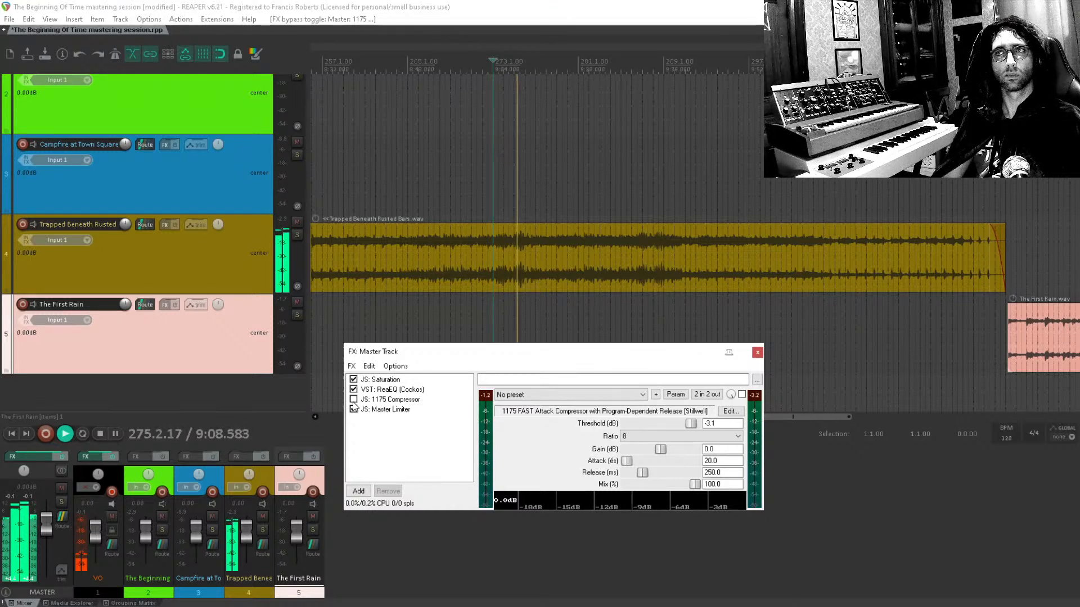
{"action": "key", "text": "space"}
{"action": "left_click", "coordinate": [353, 400]}
{"action": "key", "text": "space"}
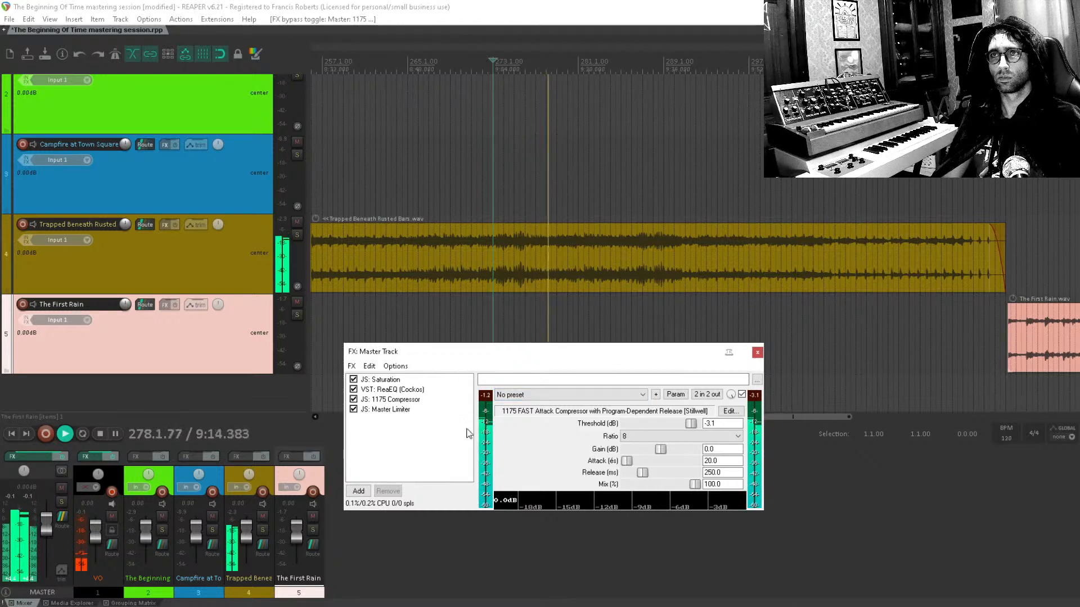
Step: Set the Master Limiter's threshold to -4.4 dB during playback, close the master effects window, and save the project
{"action": "left_click", "coordinate": [388, 410]}
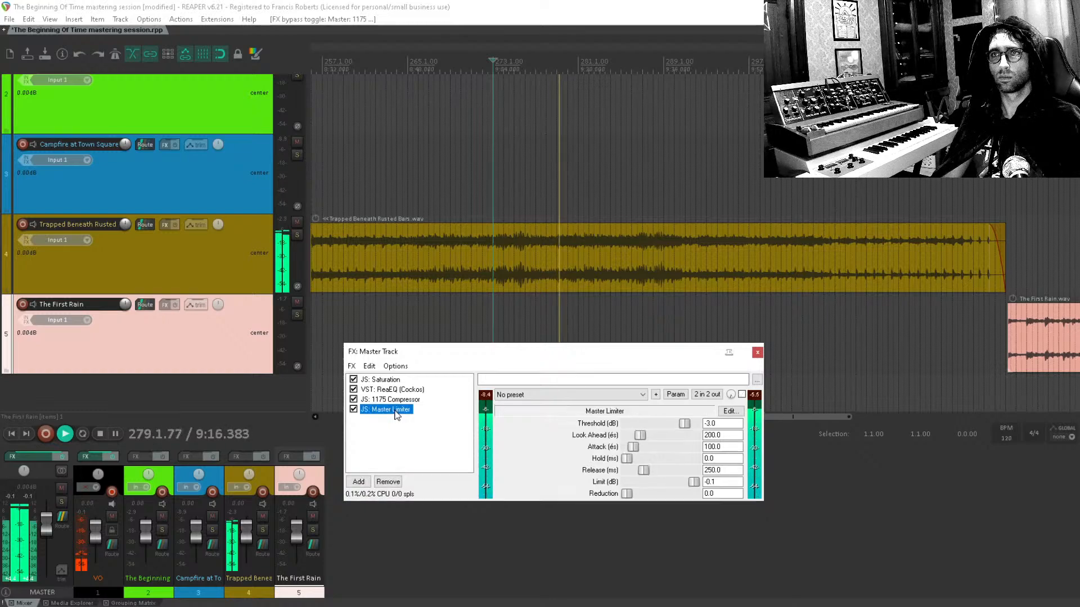
{"action": "left_click_drag", "start_coordinate": [686, 425], "coordinate": [681, 425]}
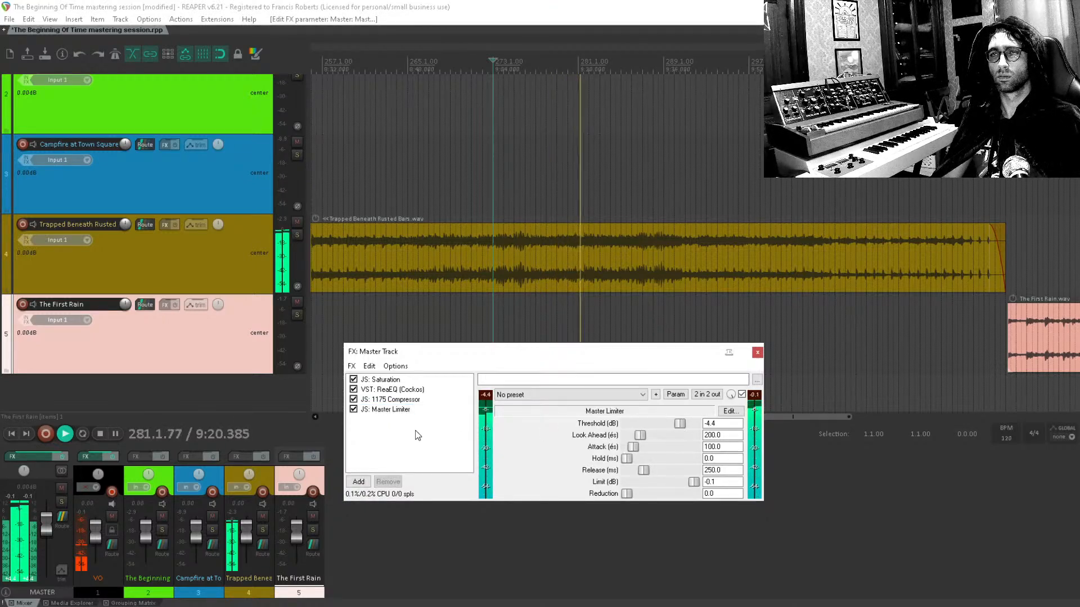
{"action": "key", "text": "Escape"}
{"action": "scroll", "coordinate": [476, 348], "scroll_direction": "down", "scroll_amount": 5}
{"action": "key", "text": "ctrl+s"}
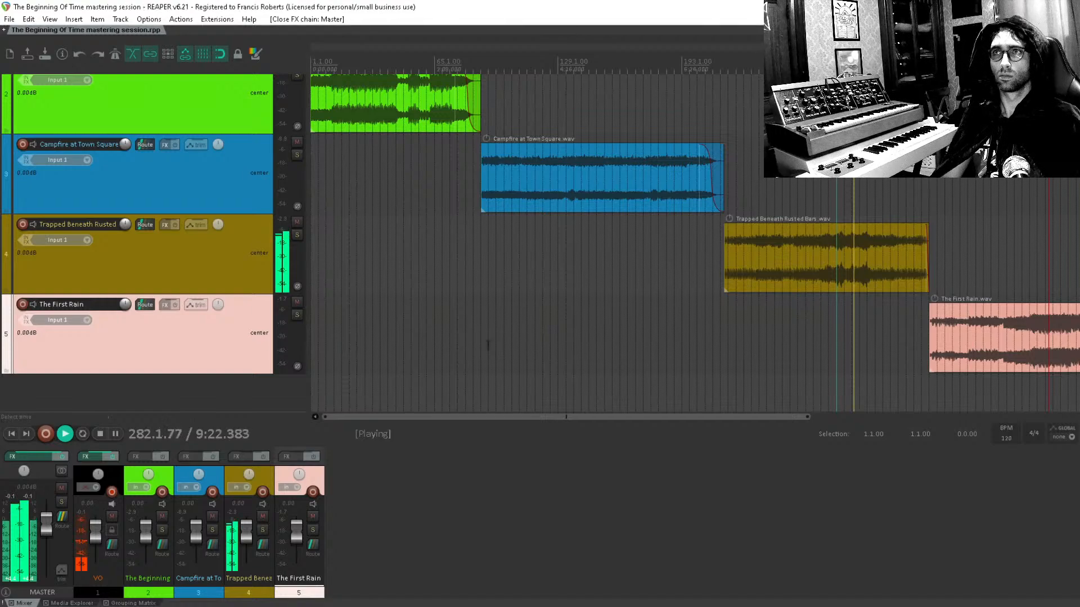
Step: Reset the master peak readout and disarm the VO track while the song keeps playing
{"action": "left_click_drag", "start_coordinate": [524, 343], "coordinate": [401, 365]}
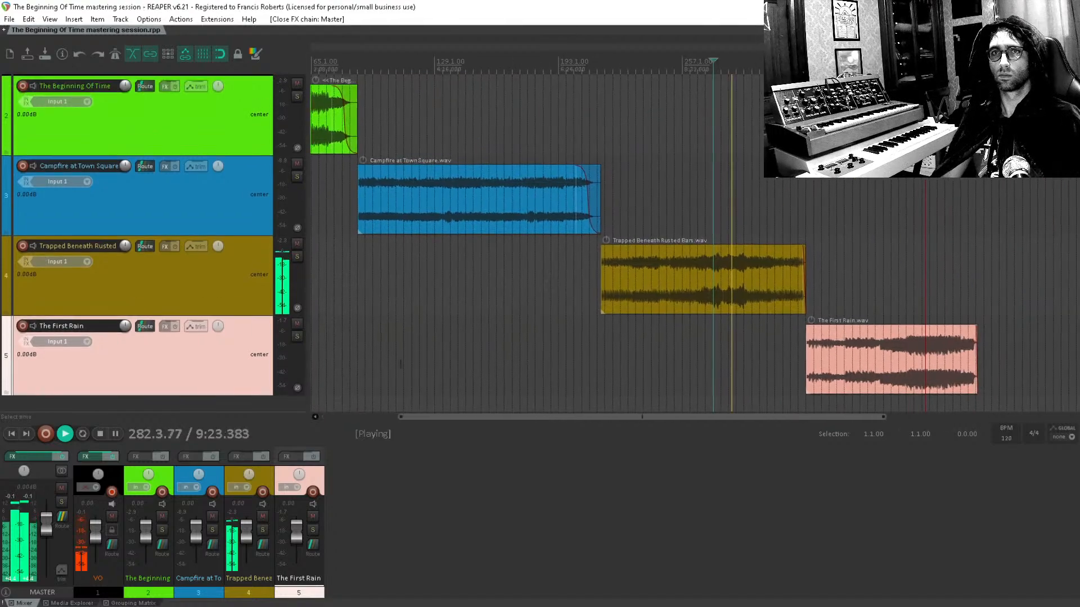
{"action": "left_click", "coordinate": [17, 497]}
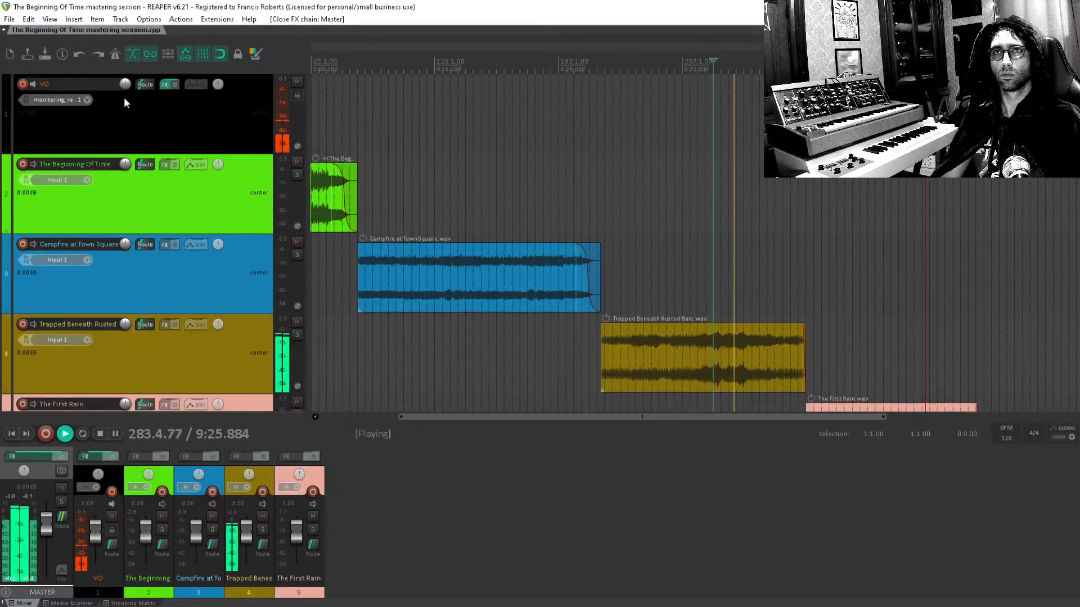
{"action": "left_click", "coordinate": [23, 84]}
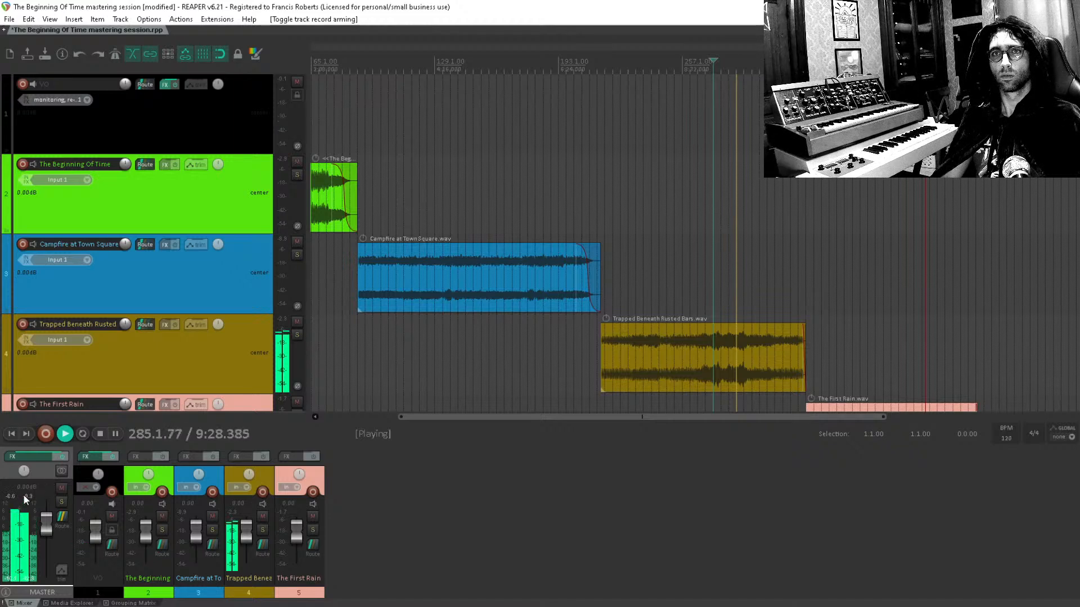
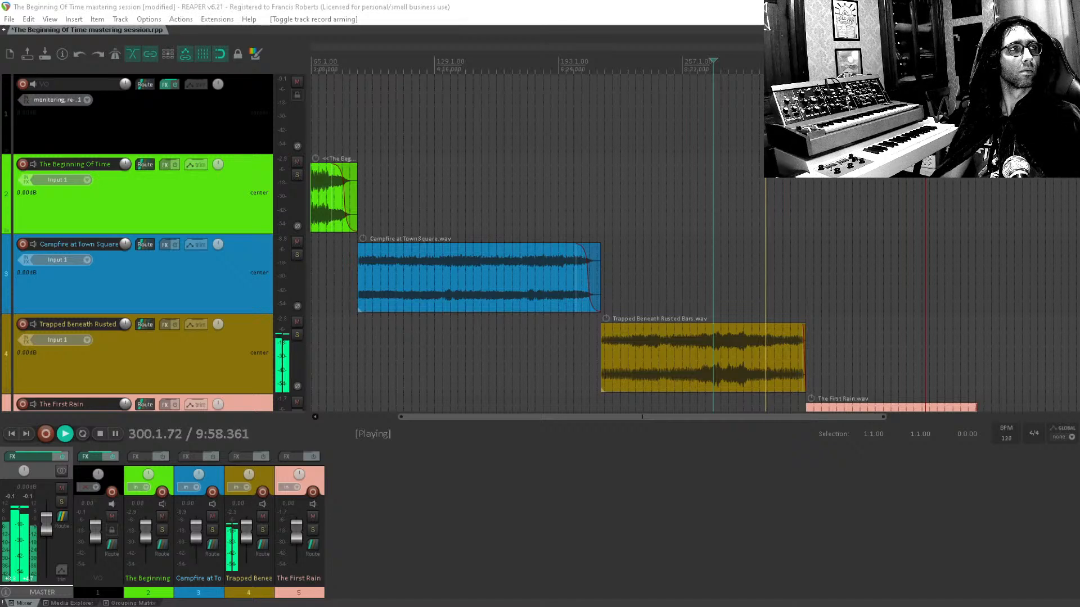
Step: Listen on through Trapped Beneath Rusted Bars, look over The First Rain on the timeline, and stop playback
{"action": "left_click", "coordinate": [644, 5]}
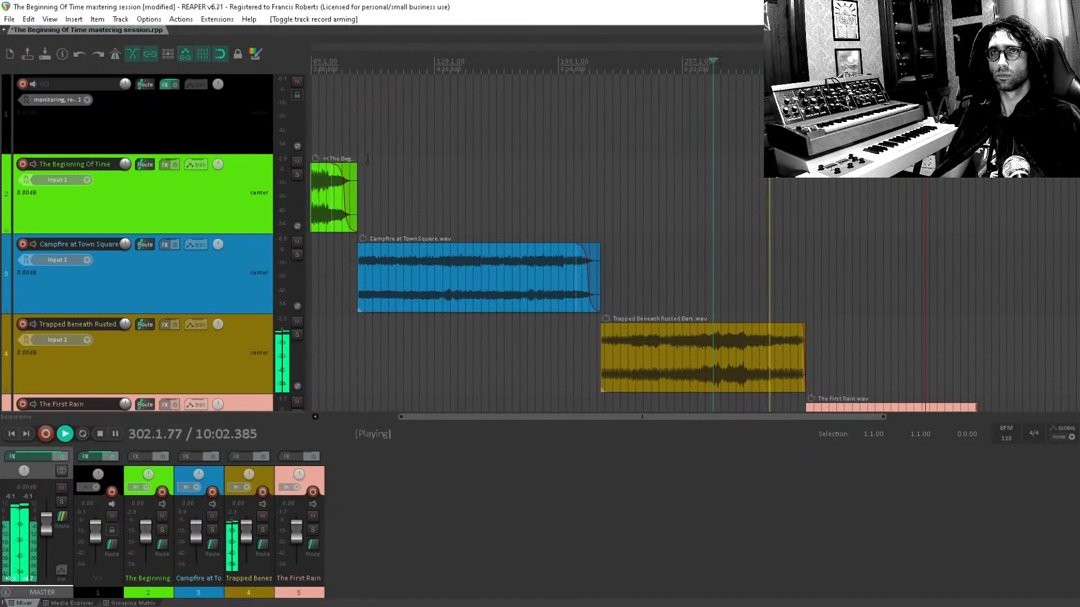
{"action": "left_click_drag", "start_coordinate": [895, 338], "coordinate": [662, 185]}
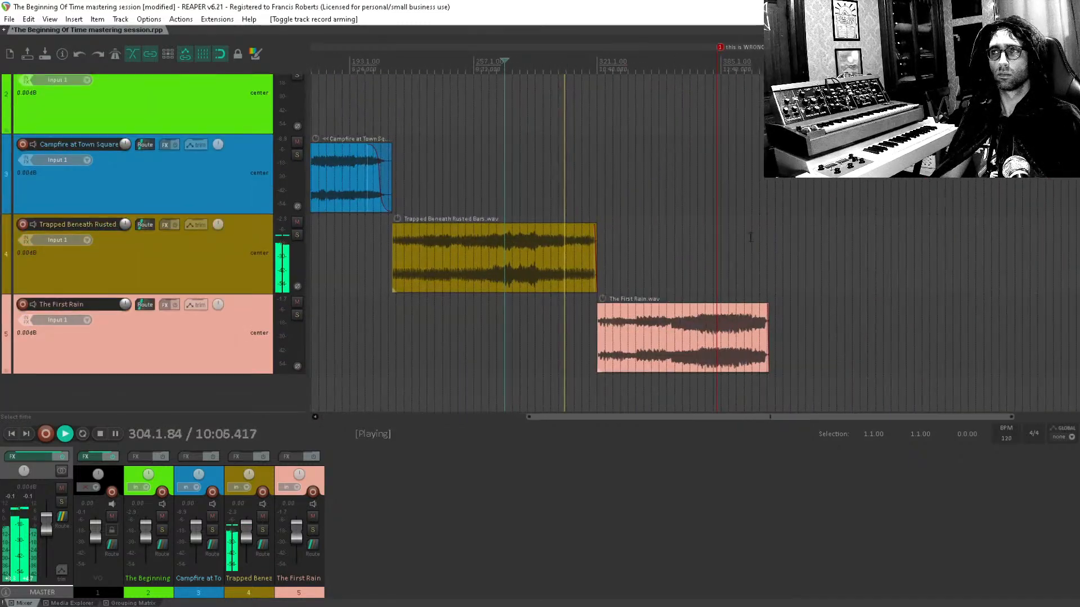
{"action": "scroll", "coordinate": [749, 236], "scroll_direction": "up", "scroll_amount": 4}
{"action": "left_click_drag", "start_coordinate": [884, 220], "coordinate": [558, 195]}
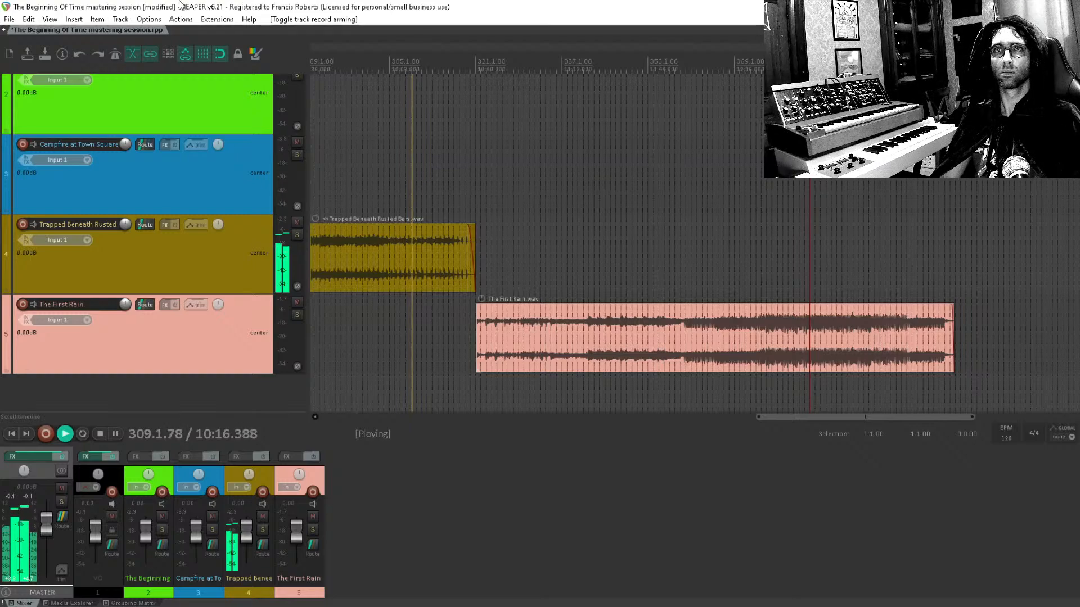
{"action": "key", "text": "space"}
Step: Arm the VO track for recording again and save the project
{"action": "scroll", "coordinate": [214, 113], "scroll_direction": "up", "scroll_amount": 2}
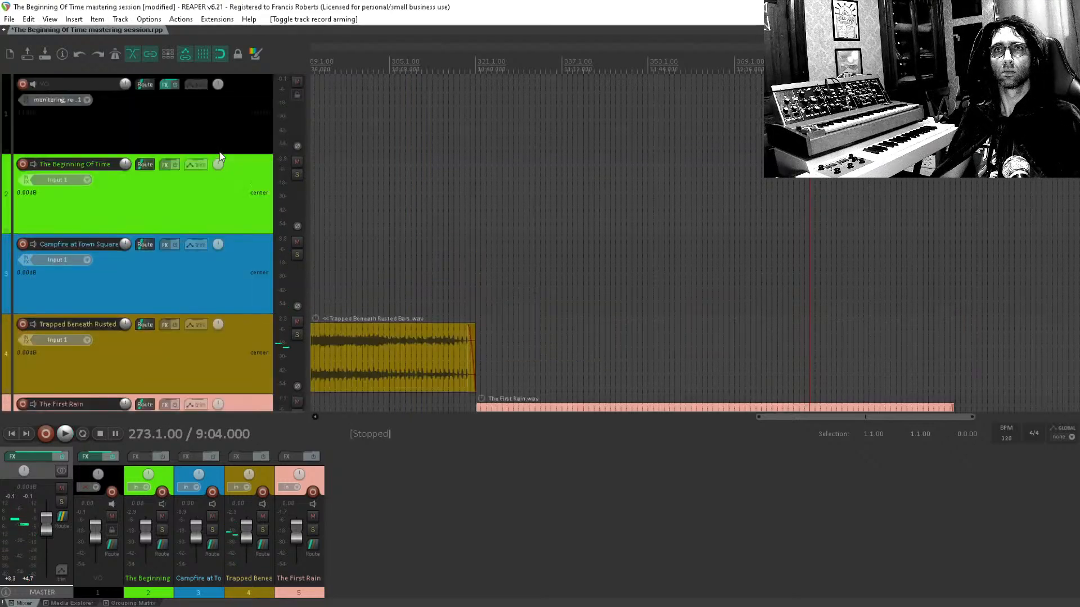
{"action": "left_click", "coordinate": [22, 84]}
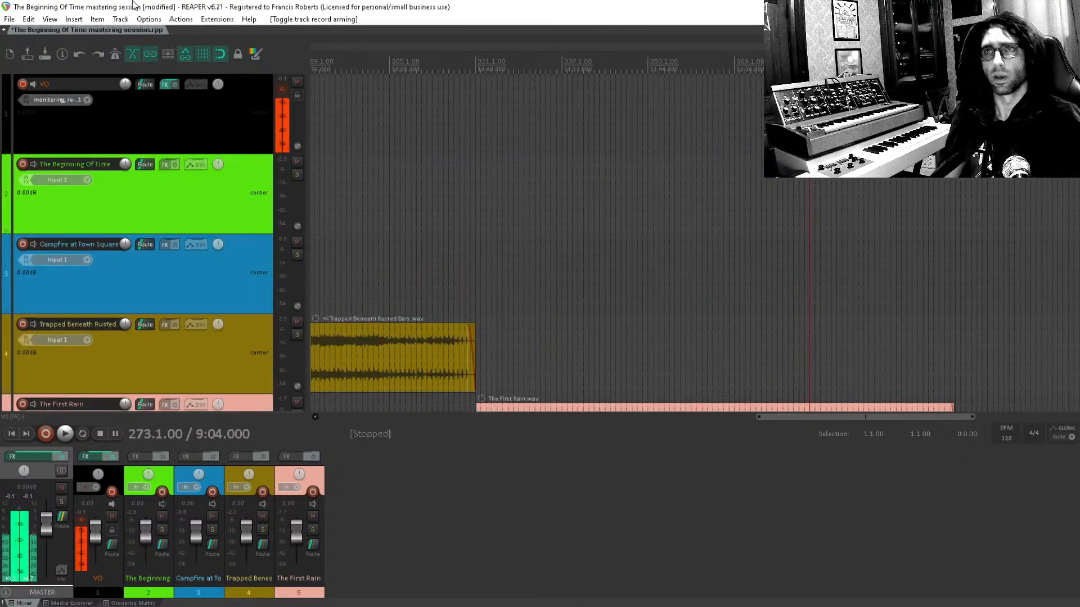
{"action": "key", "text": "ctrl+s"}
Step: Show all four songs on the timeline and place the edit cursor at 0:32.000 in The Beginning Of Time
{"action": "scroll", "coordinate": [405, 225], "scroll_direction": "down", "scroll_amount": 7}
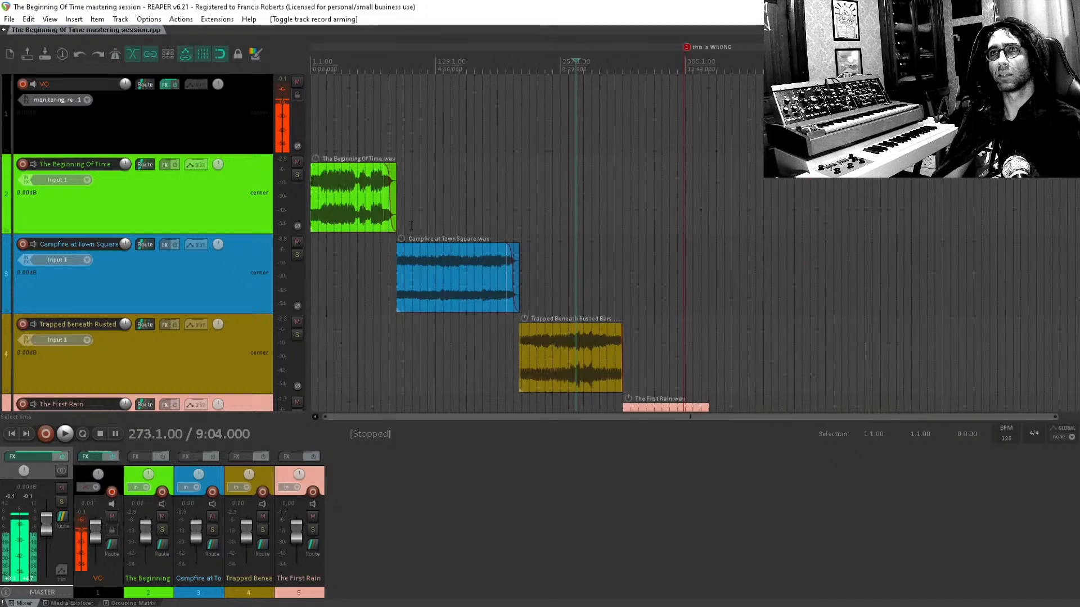
{"action": "left_click_drag", "start_coordinate": [407, 224], "coordinate": [613, 107]}
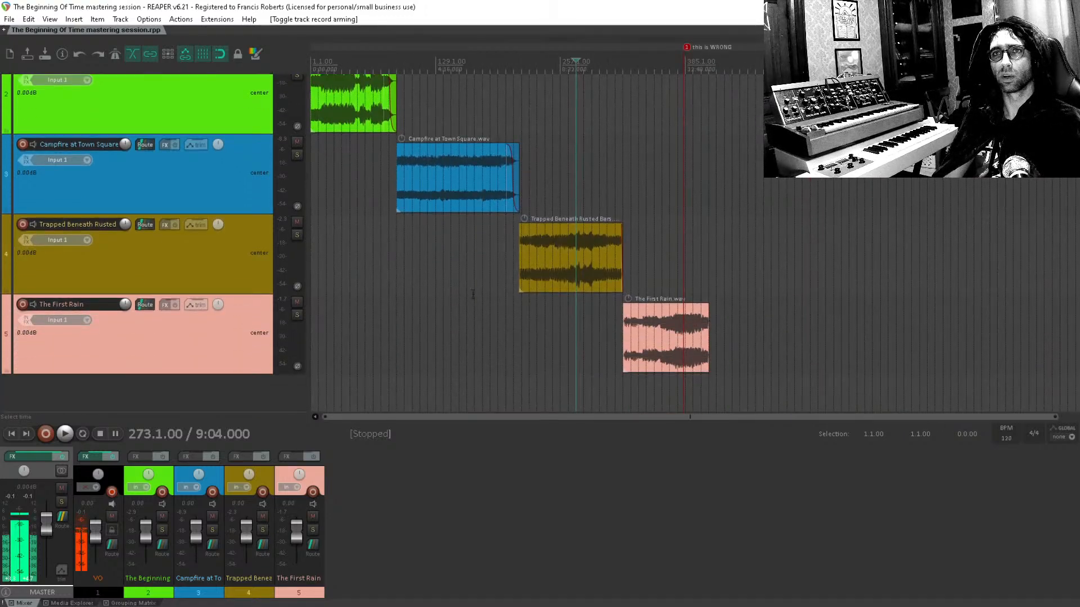
{"action": "scroll", "coordinate": [364, 317], "scroll_direction": "up", "scroll_amount": 2}
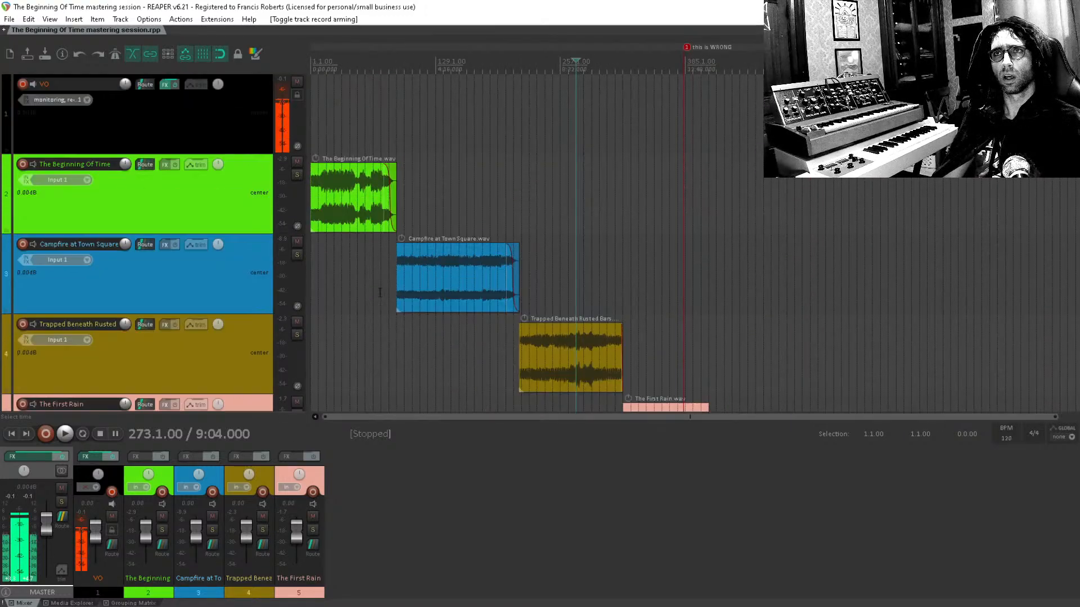
{"action": "left_click", "coordinate": [331, 241]}
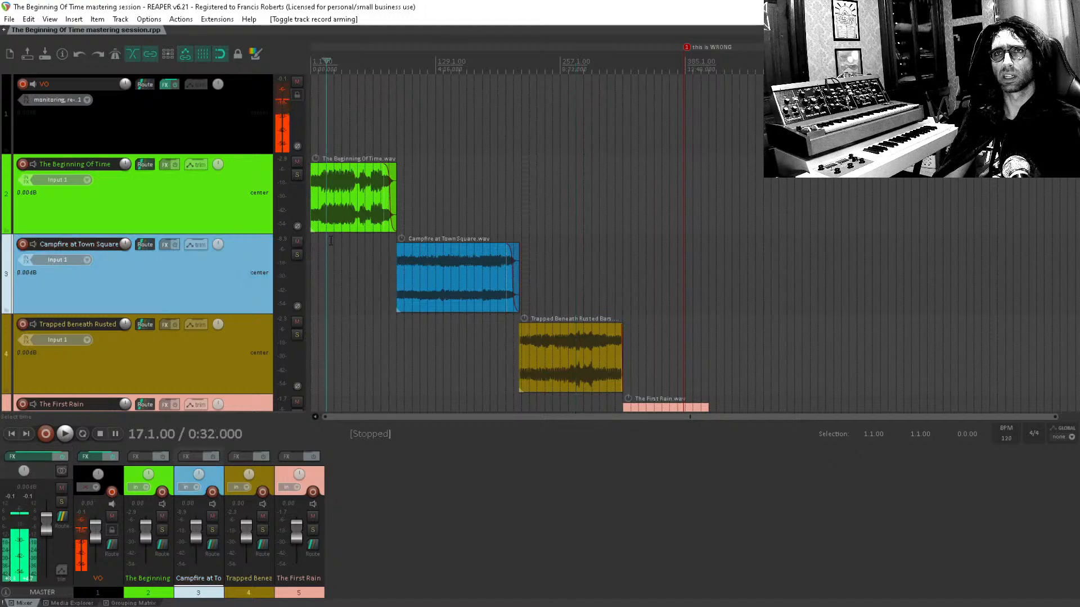
Step: Play The Beginning Of Time from 0:24.000 and disarm the VO track during playback
{"action": "scroll", "coordinate": [331, 242], "scroll_direction": "up", "scroll_amount": 3}
{"action": "scroll", "coordinate": [331, 241], "scroll_direction": "up", "scroll_amount": 3}
{"action": "left_click", "coordinate": [370, 243]}
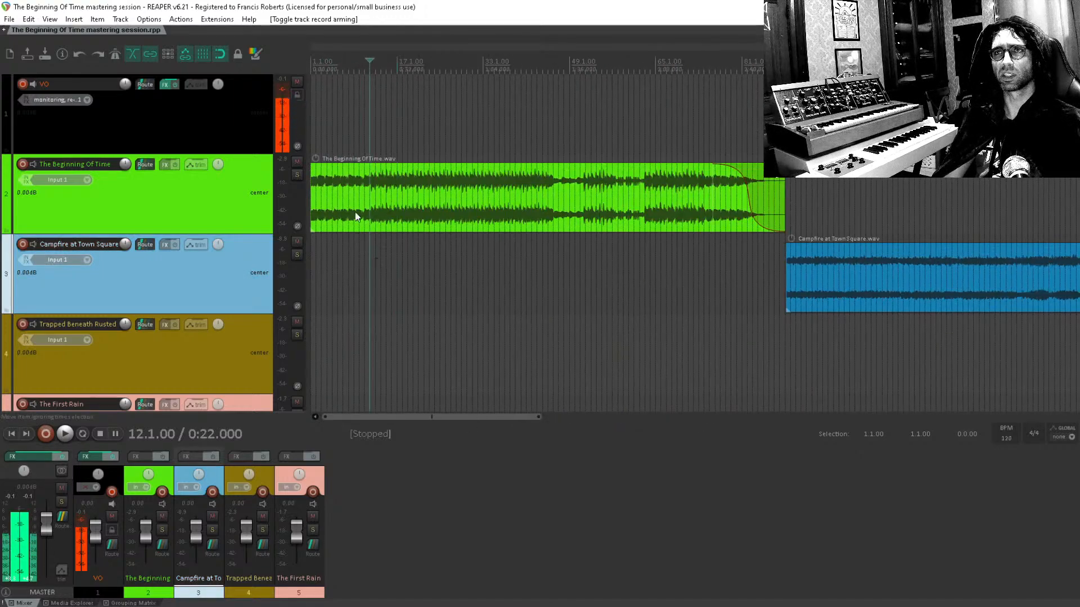
{"action": "left_click", "coordinate": [377, 249]}
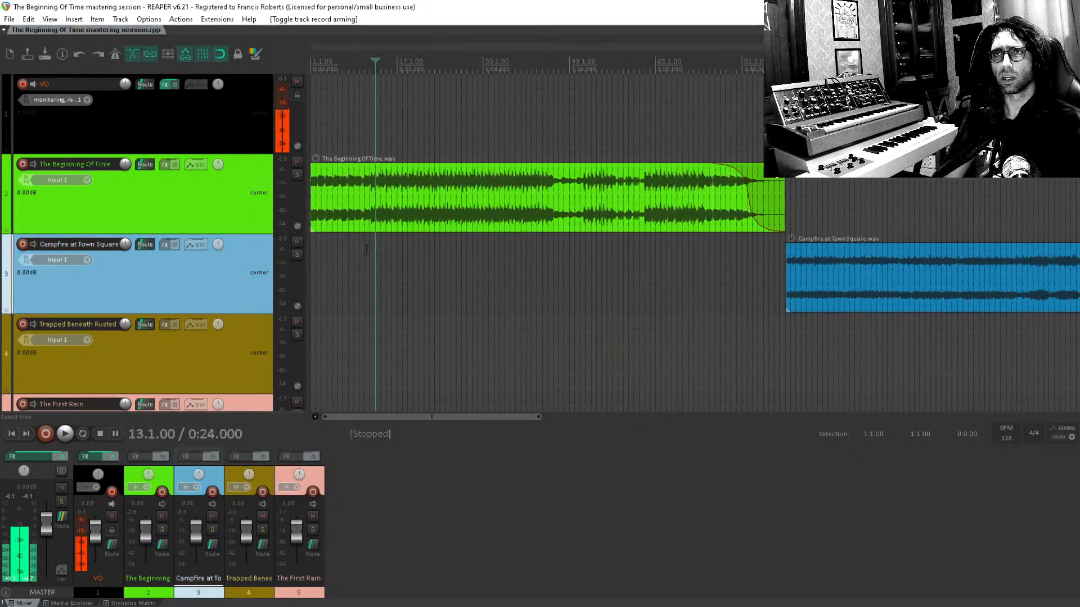
{"action": "key", "text": "space"}
{"action": "left_click", "coordinate": [23, 84]}
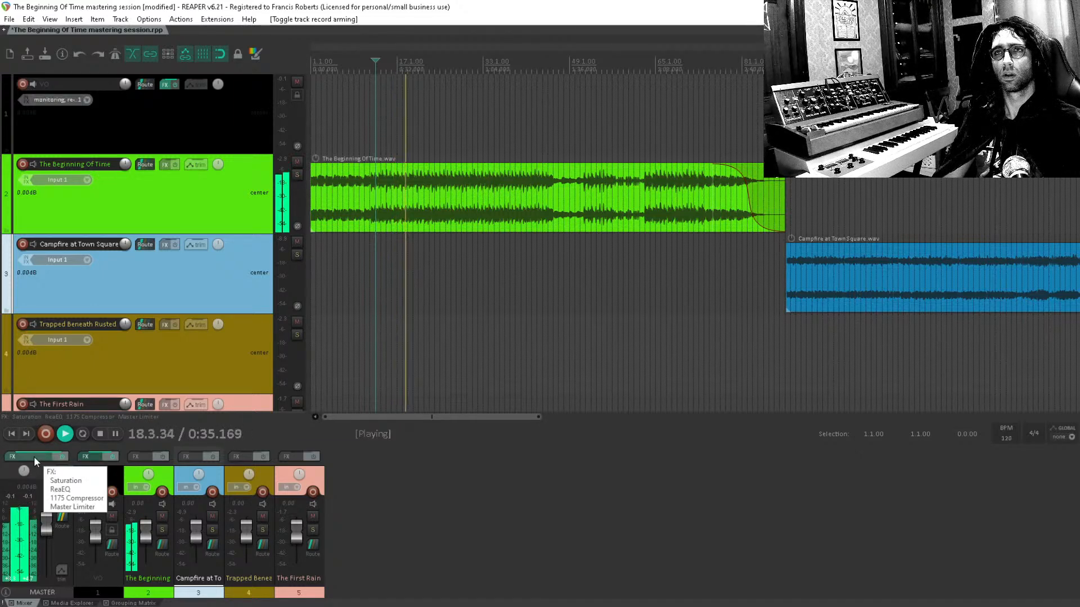
Step: Bring the whole album into view and spot-check The First Rain from near its start and from a point farther in
{"action": "scroll", "coordinate": [703, 304], "scroll_direction": "down", "scroll_amount": 2}
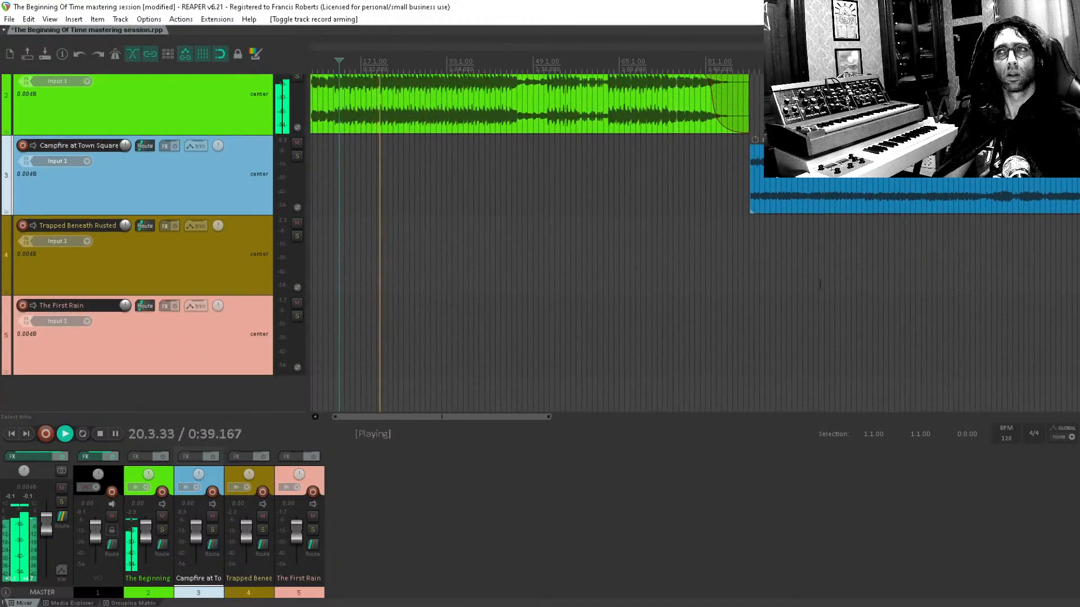
{"action": "scroll", "coordinate": [642, 279], "scroll_direction": "down", "scroll_amount": 6}
{"action": "scroll", "coordinate": [614, 297], "scroll_direction": "right", "scroll_amount": 1}
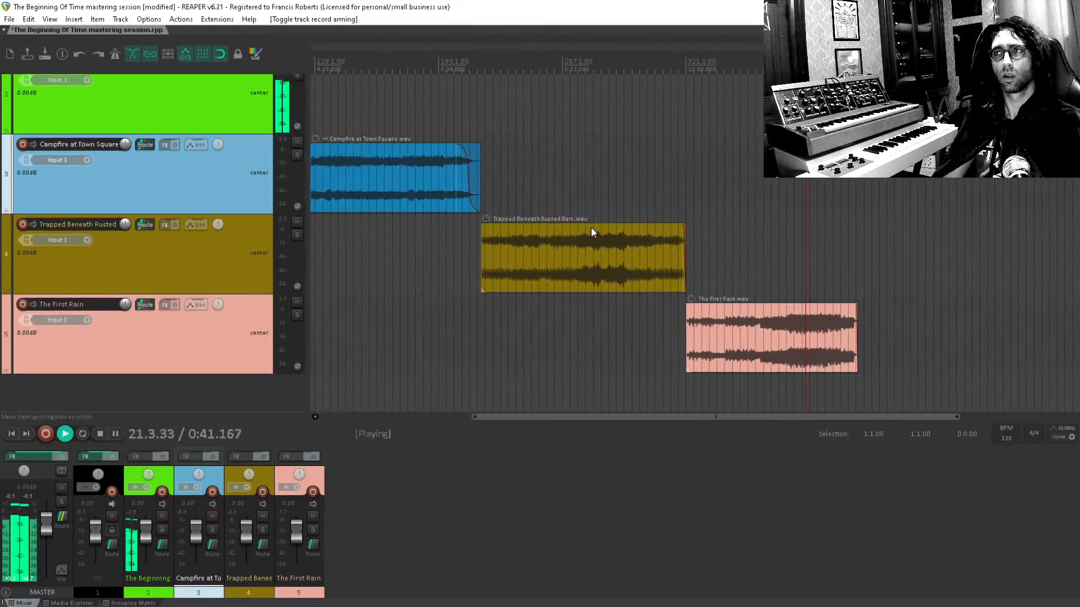
{"action": "left_click_drag", "start_coordinate": [467, 255], "coordinate": [832, 284]}
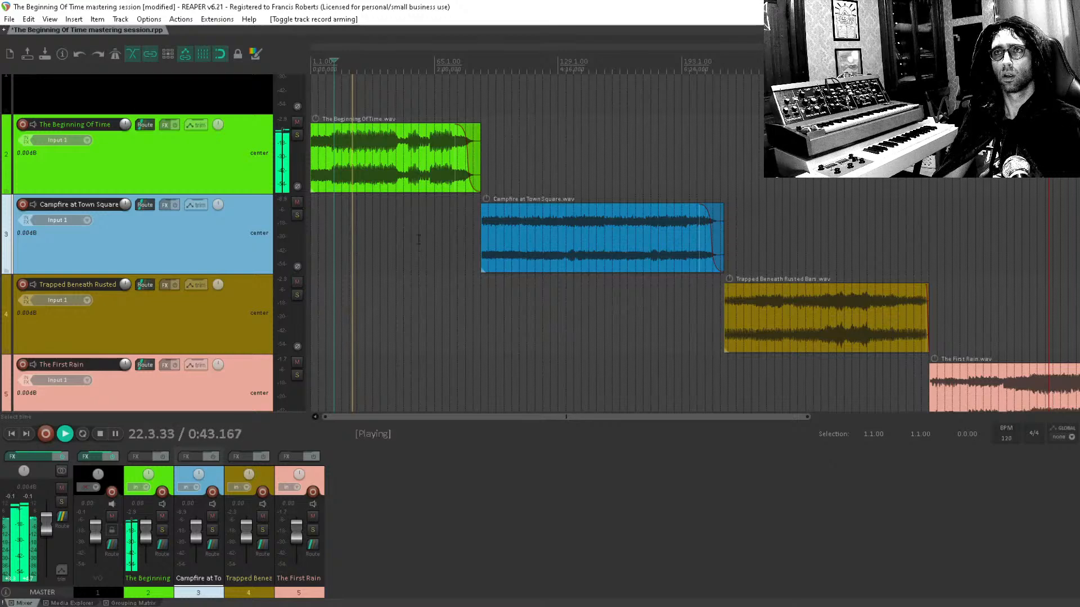
{"action": "left_click", "coordinate": [935, 244]}
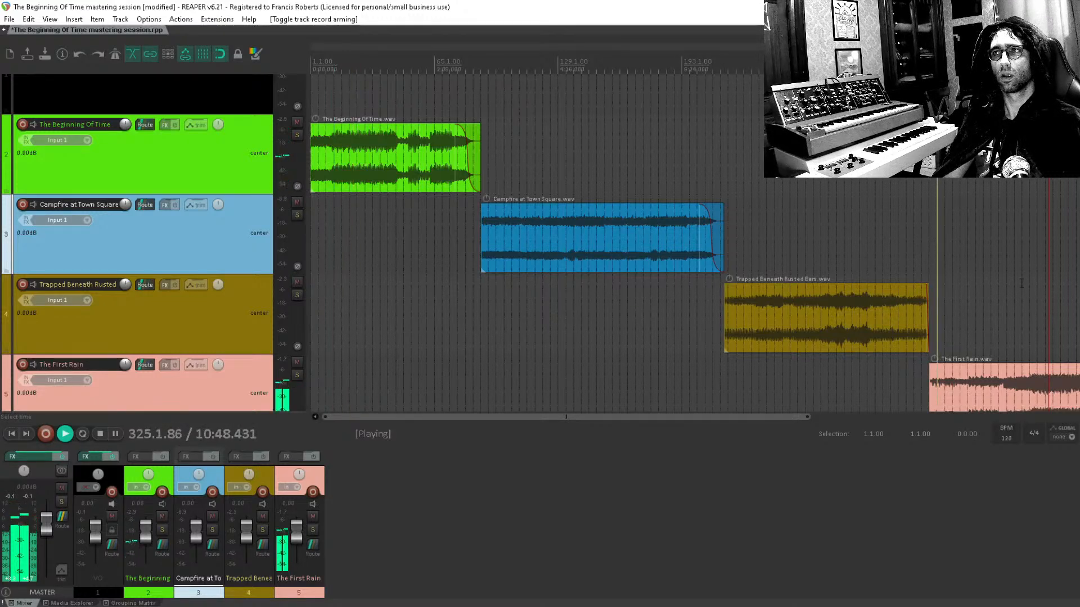
{"action": "left_click", "coordinate": [951, 307]}
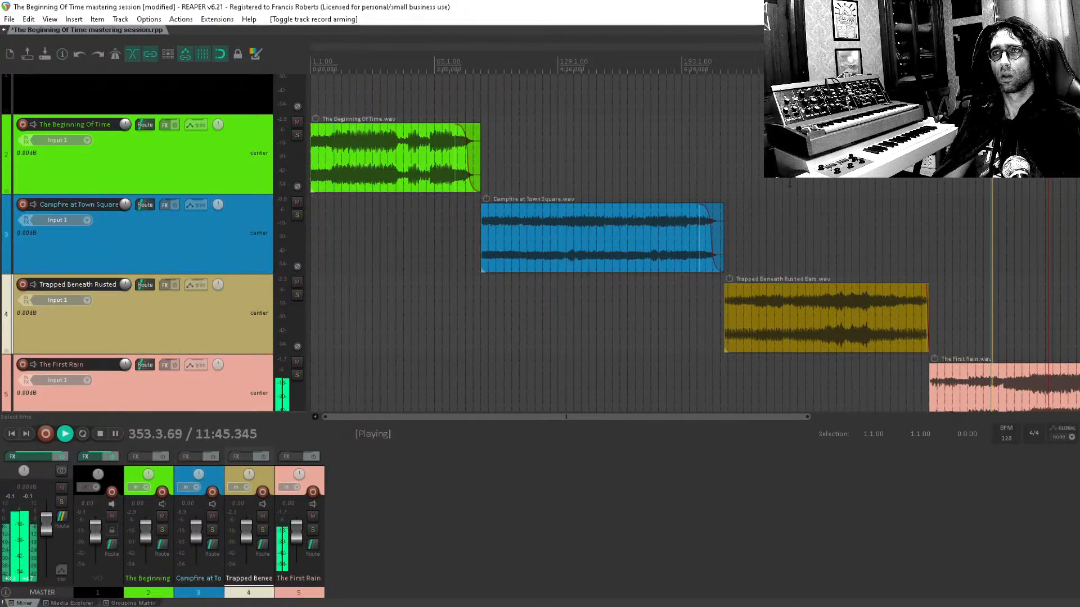
Step: Audition Trapped Beneath Rusted Bars near its end, at 7:44, and in its opening at 7:12
{"action": "left_click", "coordinate": [789, 186]}
{"action": "left_click", "coordinate": [891, 210]}
{"action": "left_click", "coordinate": [921, 217]}
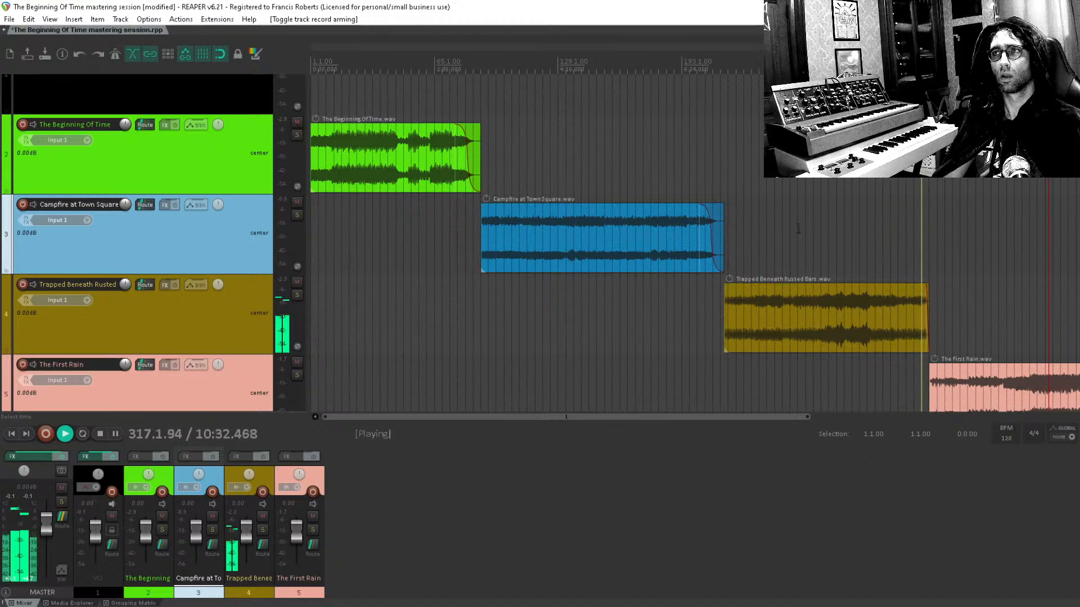
{"action": "left_click", "coordinate": [759, 218]}
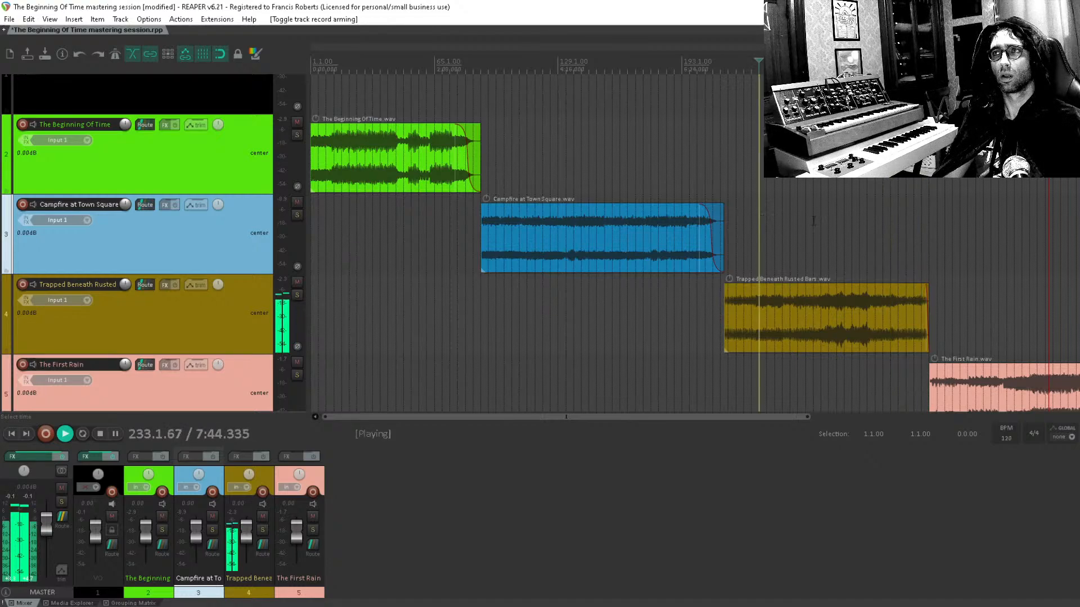
{"action": "left_click", "coordinate": [739, 159]}
{"action": "scroll", "coordinate": [731, 163], "scroll_direction": "up", "scroll_amount": 4}
{"action": "left_click", "coordinate": [681, 171]}
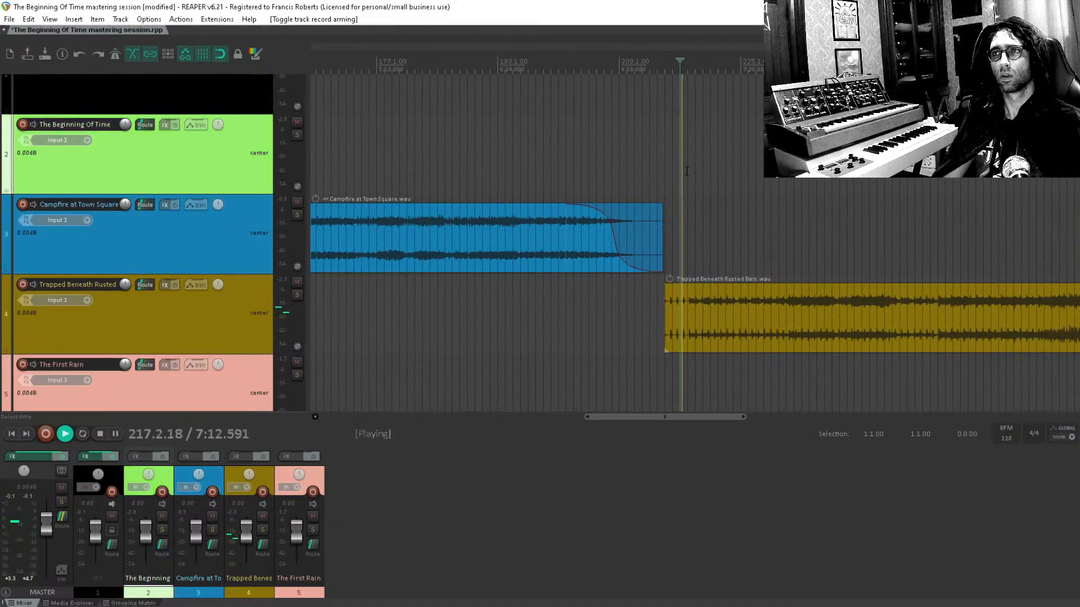
Step: Stop playback and arm the VO track for recording again
{"action": "scroll", "coordinate": [692, 180], "scroll_direction": "down", "scroll_amount": 2}
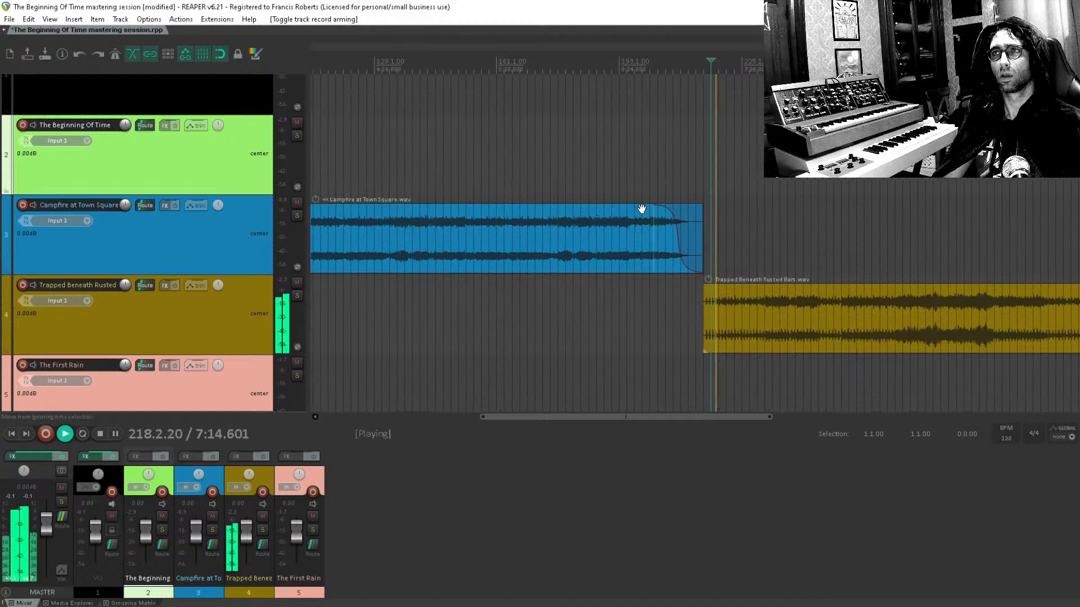
{"action": "scroll", "coordinate": [642, 209], "scroll_direction": "left", "scroll_amount": 4}
{"action": "key", "text": "space"}
{"action": "scroll", "coordinate": [74, 137], "scroll_direction": "up", "scroll_amount": 1}
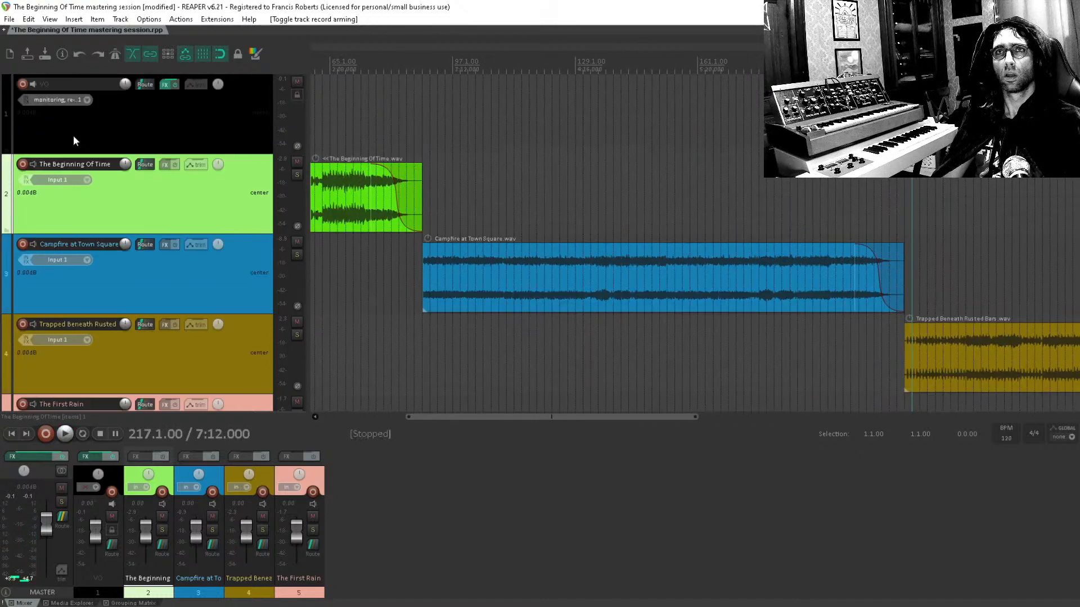
{"action": "scroll", "coordinate": [472, 178], "scroll_direction": "down", "scroll_amount": 2}
{"action": "scroll", "coordinate": [473, 178], "scroll_direction": "right", "scroll_amount": 4}
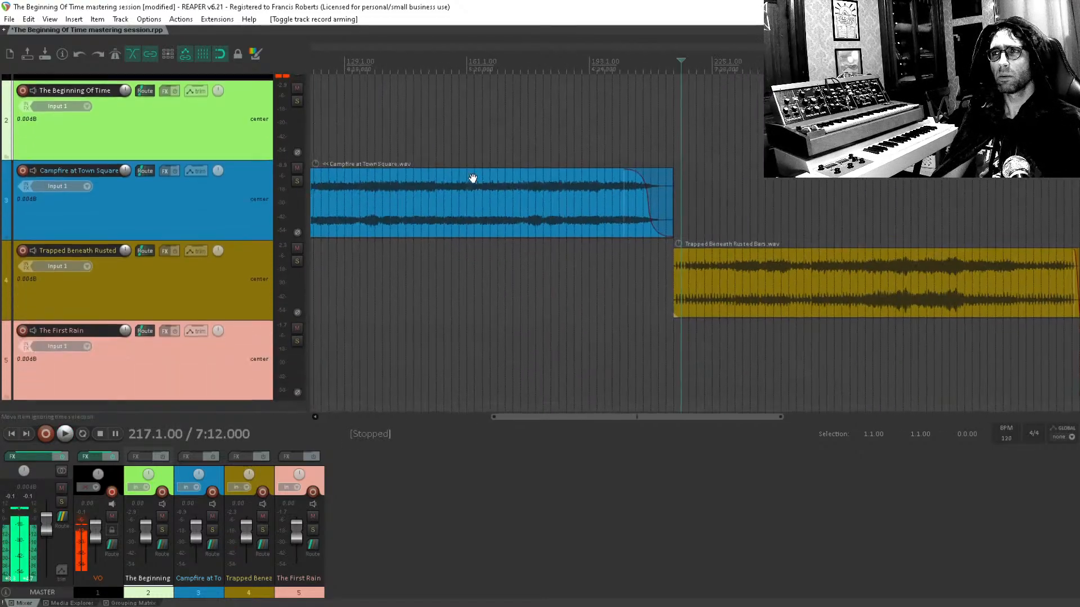
Step: Select the Trapped Beneath Rusted Bars item with the edit cursor at 8:24.000 and view it among all four songs
{"action": "left_click", "coordinate": [816, 279]}
{"action": "scroll", "coordinate": [860, 258], "scroll_direction": "down", "scroll_amount": 2}
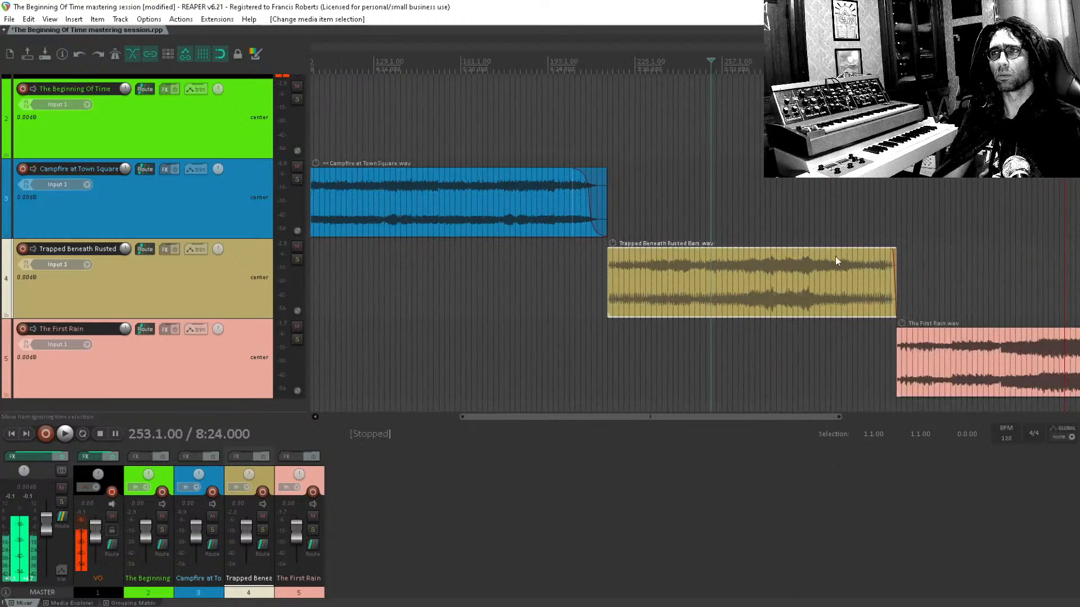
{"action": "scroll", "coordinate": [841, 261], "scroll_direction": "left", "scroll_amount": 4}
{"action": "scroll", "coordinate": [572, 187], "scroll_direction": "down", "scroll_amount": 2}
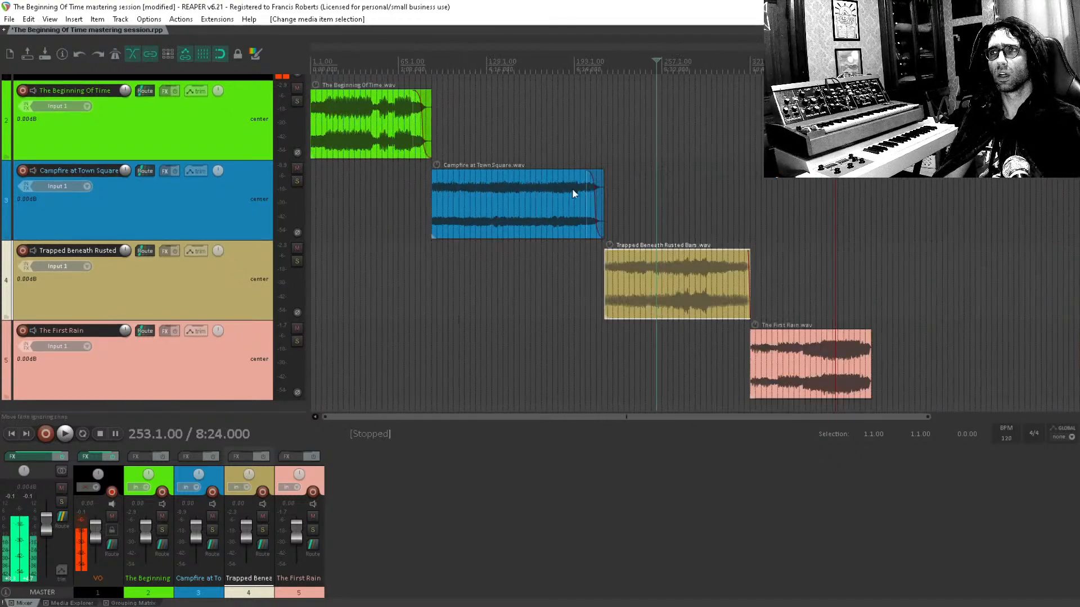
Step: Play the fading end of The Beginning Of Time from 2:44.000 and stop playback
{"action": "scroll", "coordinate": [532, 258], "scroll_direction": "up", "scroll_amount": 1}
{"action": "left_click", "coordinate": [401, 123]}
{"action": "scroll", "coordinate": [562, 119], "scroll_direction": "up", "scroll_amount": 3}
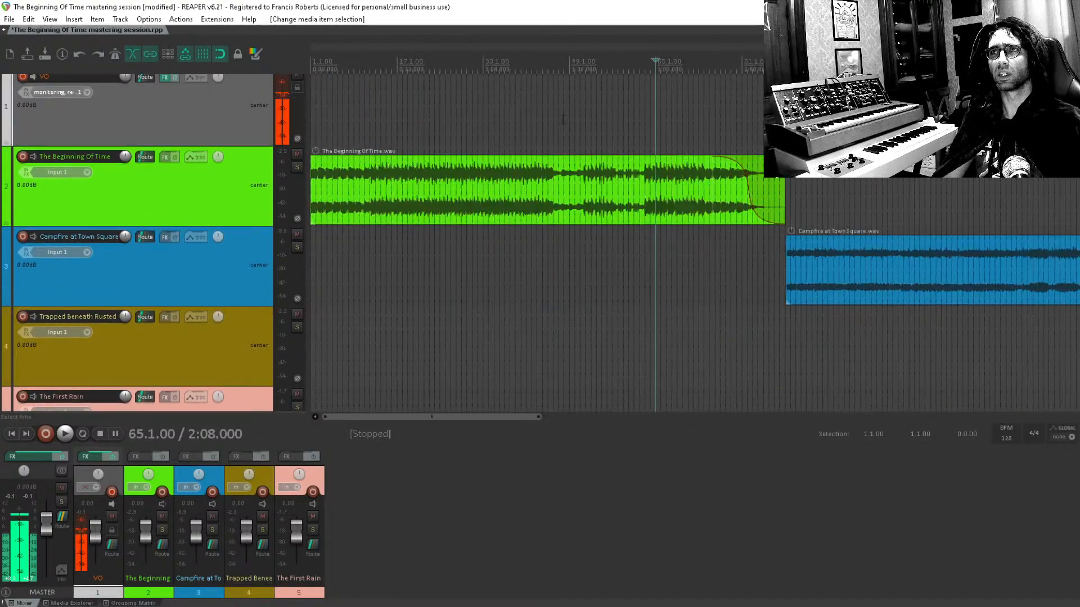
{"action": "left_click", "coordinate": [721, 121]}
{"action": "key", "text": "space"}
{"action": "left_click", "coordinate": [752, 135]}
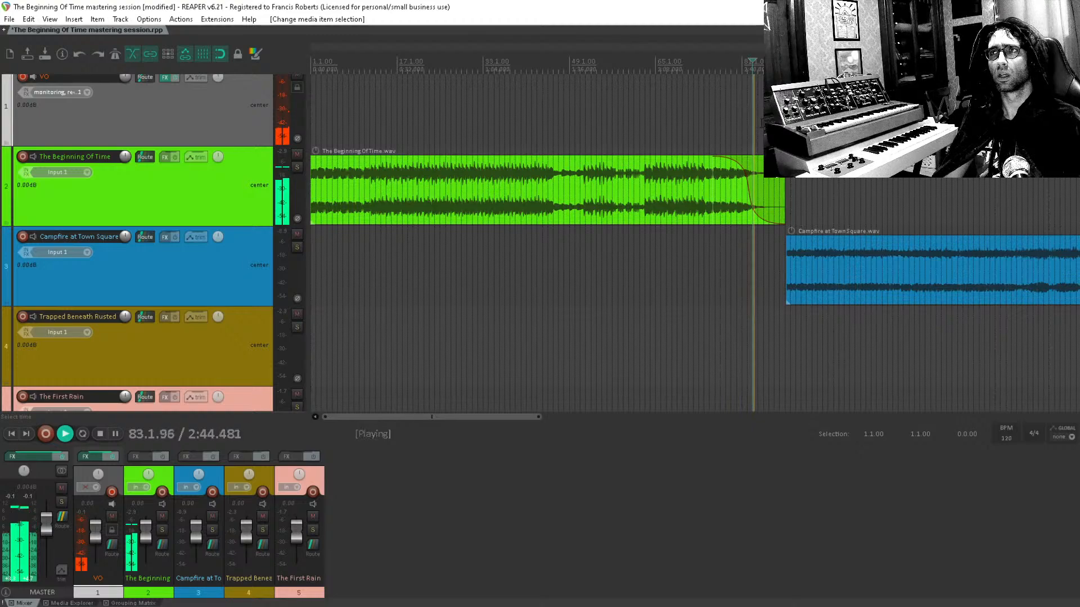
{"action": "key", "text": "space"}
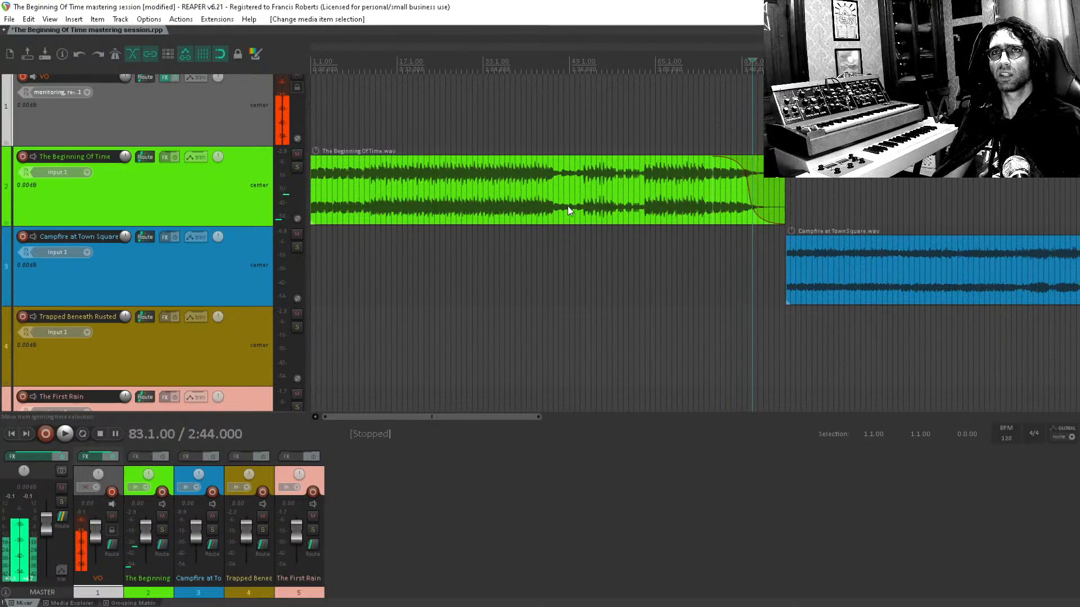
Step: Play the ending of The First Rain from 13:26.500 and stop playback
{"action": "scroll", "coordinate": [568, 206], "scroll_direction": "down", "scroll_amount": 2}
{"action": "scroll", "coordinate": [568, 206], "scroll_direction": "down", "scroll_amount": 1}
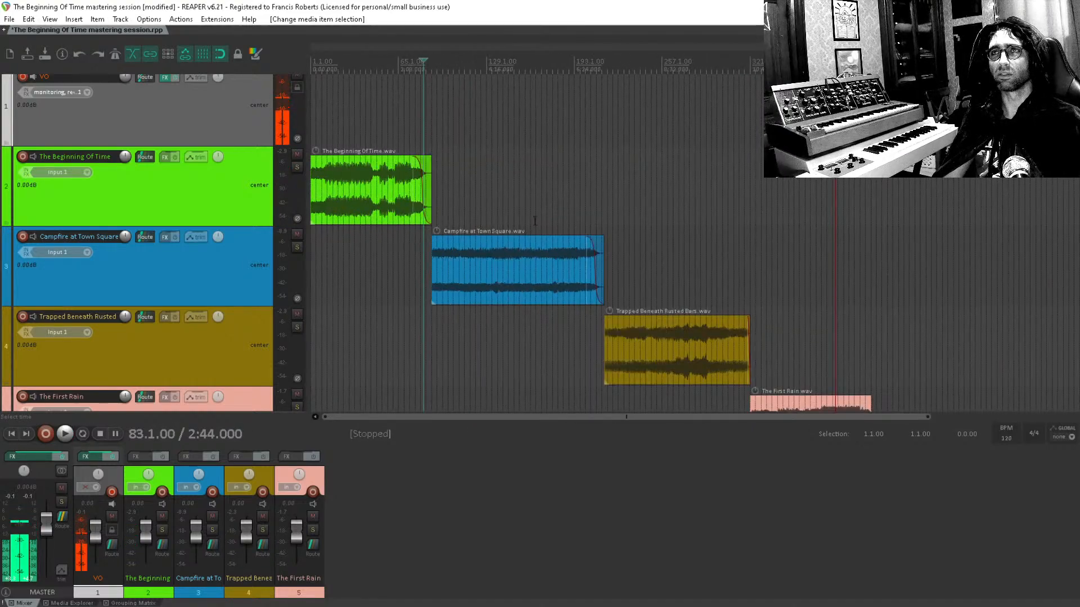
{"action": "scroll", "coordinate": [581, 224], "scroll_direction": "down", "scroll_amount": 2}
{"action": "left_click_drag", "start_coordinate": [580, 236], "coordinate": [575, 144]}
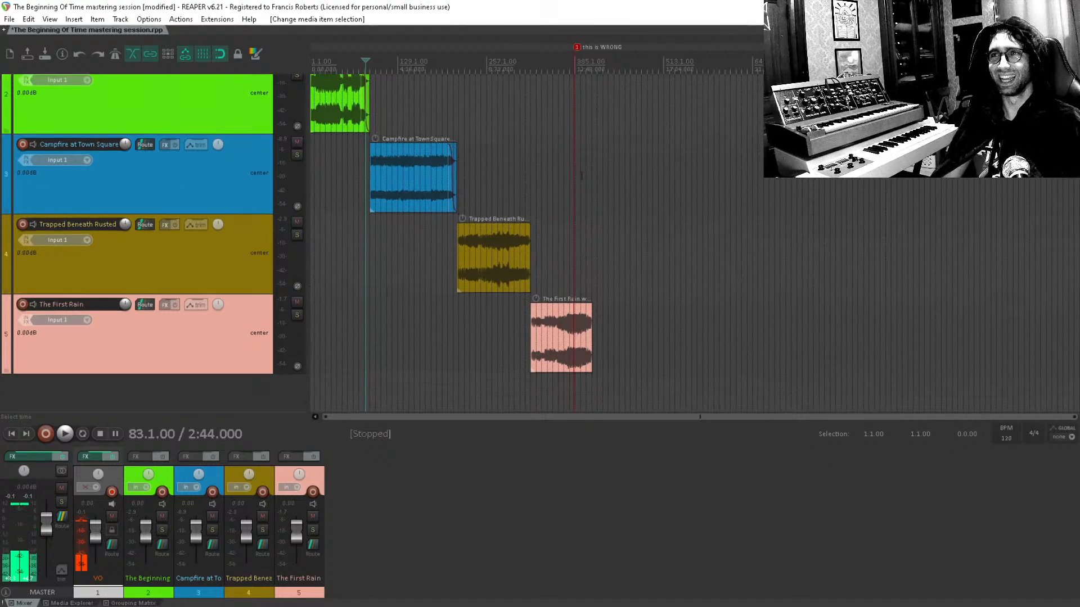
{"action": "left_click", "coordinate": [592, 168]}
{"action": "scroll", "coordinate": [595, 168], "scroll_direction": "up", "scroll_amount": 4}
{"action": "key", "text": "space"}
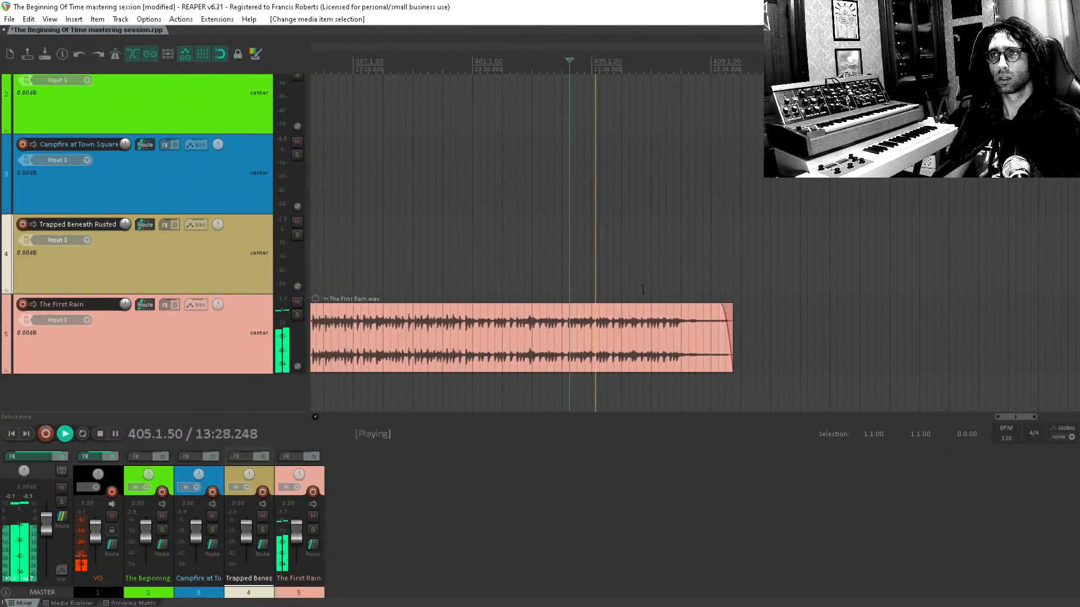
{"action": "key", "text": "space"}
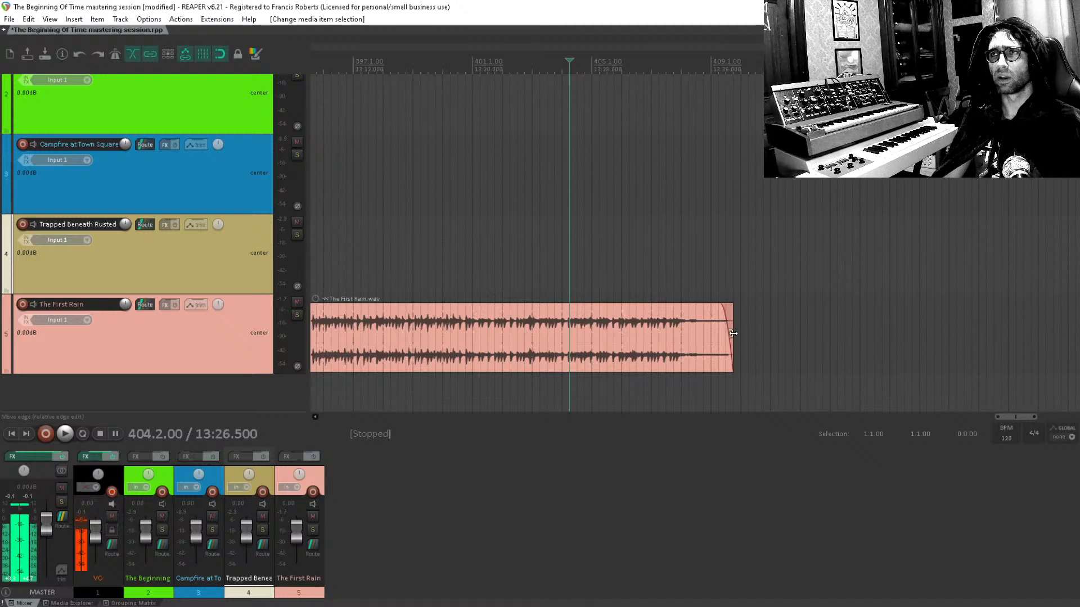
Step: Trim the end of The First Rain item to a length of 2:53.000
{"action": "left_click_drag", "start_coordinate": [733, 334], "coordinate": [657, 334]}
{"action": "scroll", "coordinate": [668, 327], "scroll_direction": "down", "scroll_amount": 4}
{"action": "scroll", "coordinate": [752, 315], "scroll_direction": "up", "scroll_amount": 2}
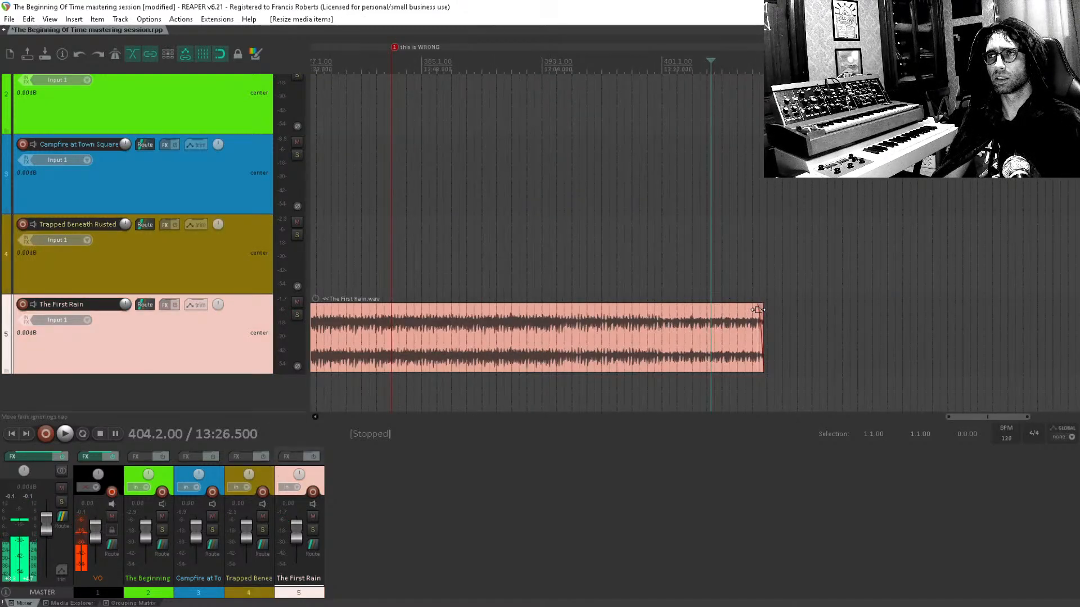
Step: Add a fade-out to the end of The First Rain and adjust its length to about 0:17.488 while playing the passage
{"action": "left_click_drag", "start_coordinate": [757, 310], "coordinate": [563, 308]}
{"action": "left_click", "coordinate": [543, 279]}
{"action": "key", "text": "space"}
{"action": "left_click", "coordinate": [572, 275]}
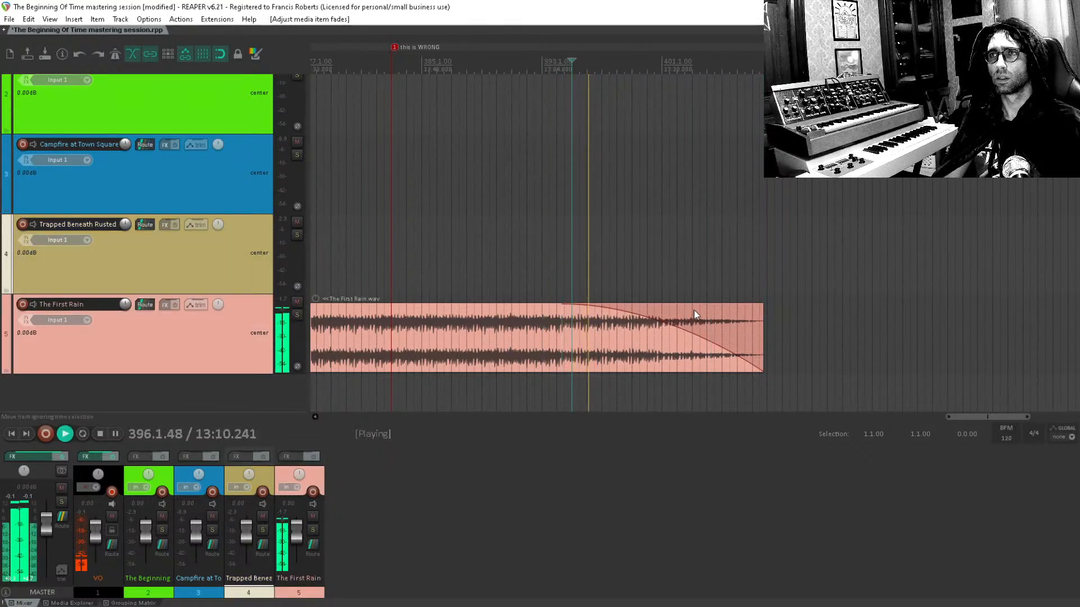
{"action": "left_click_drag", "start_coordinate": [615, 307], "coordinate": [665, 308]}
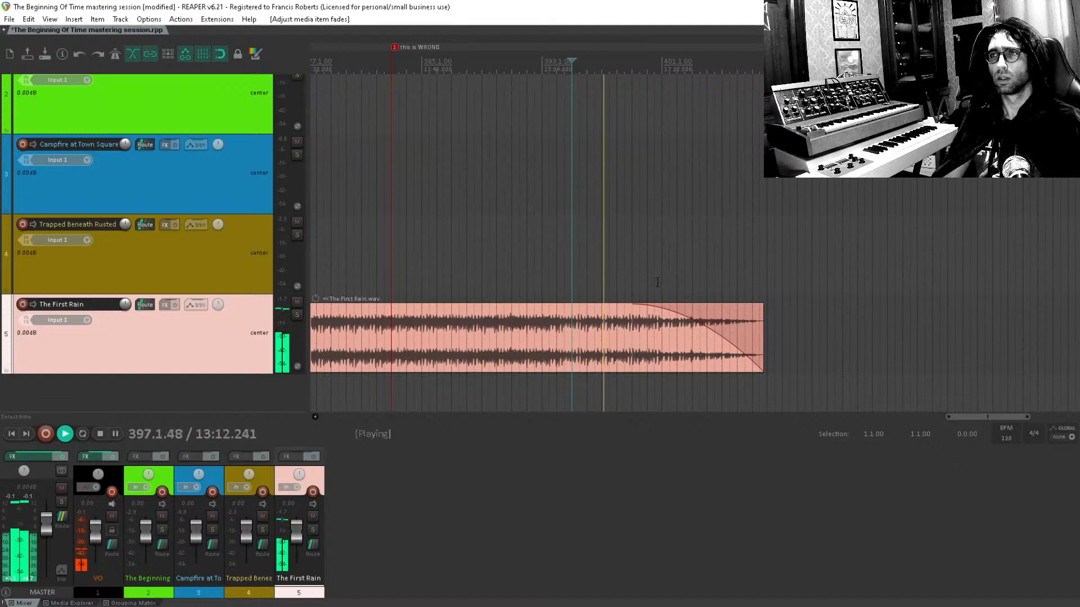
Step: Change the fade-out shape of The First Rain to the last, steep S-curve in the item properties and apply it
{"action": "double_click", "coordinate": [729, 327]}
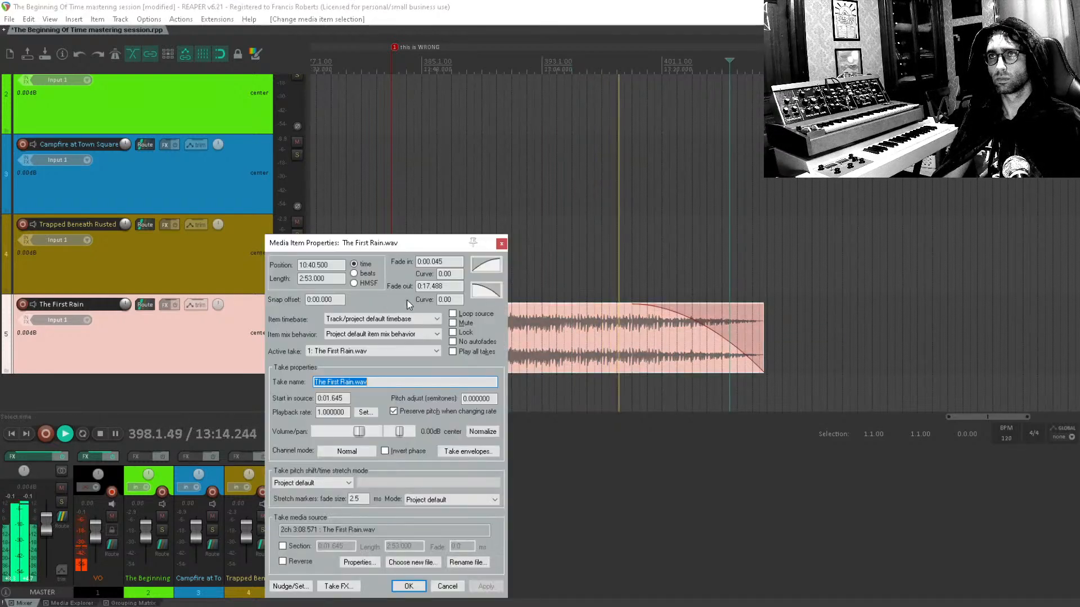
{"action": "left_click", "coordinate": [486, 290]}
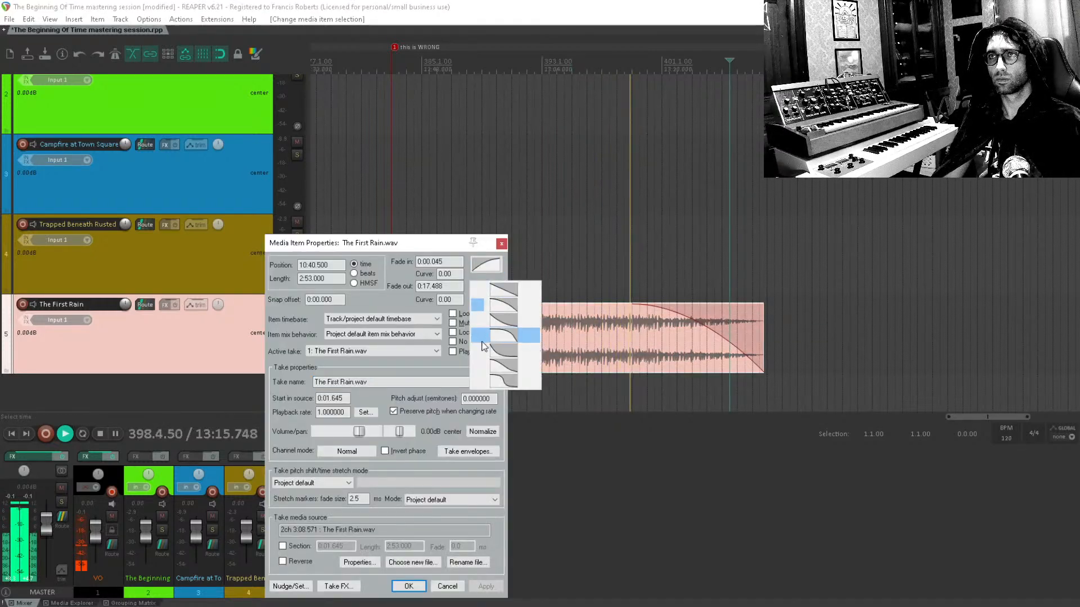
{"action": "left_click", "coordinate": [506, 381]}
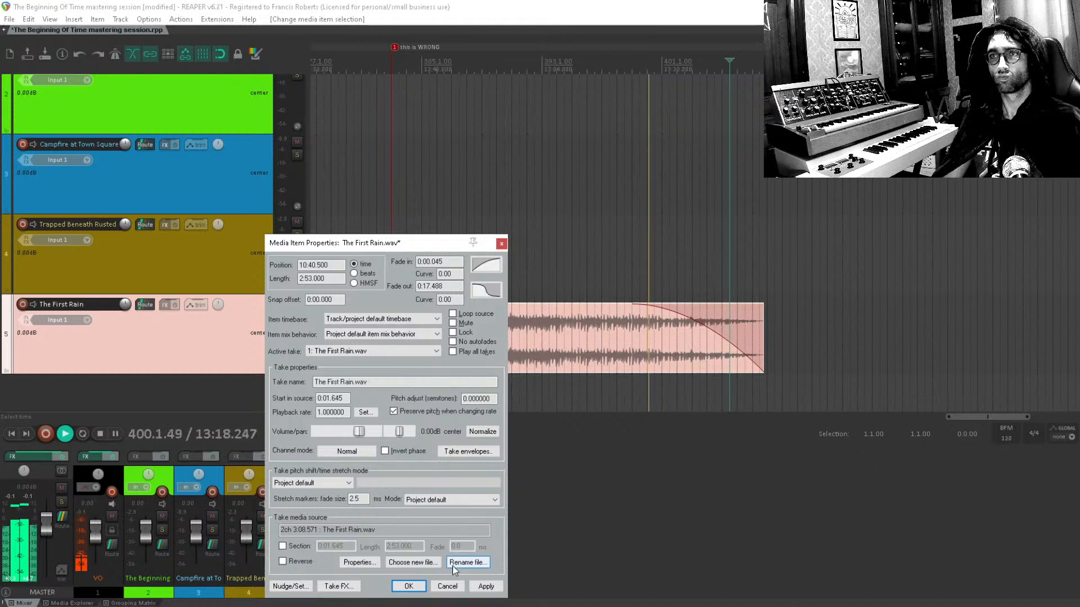
{"action": "left_click", "coordinate": [486, 586]}
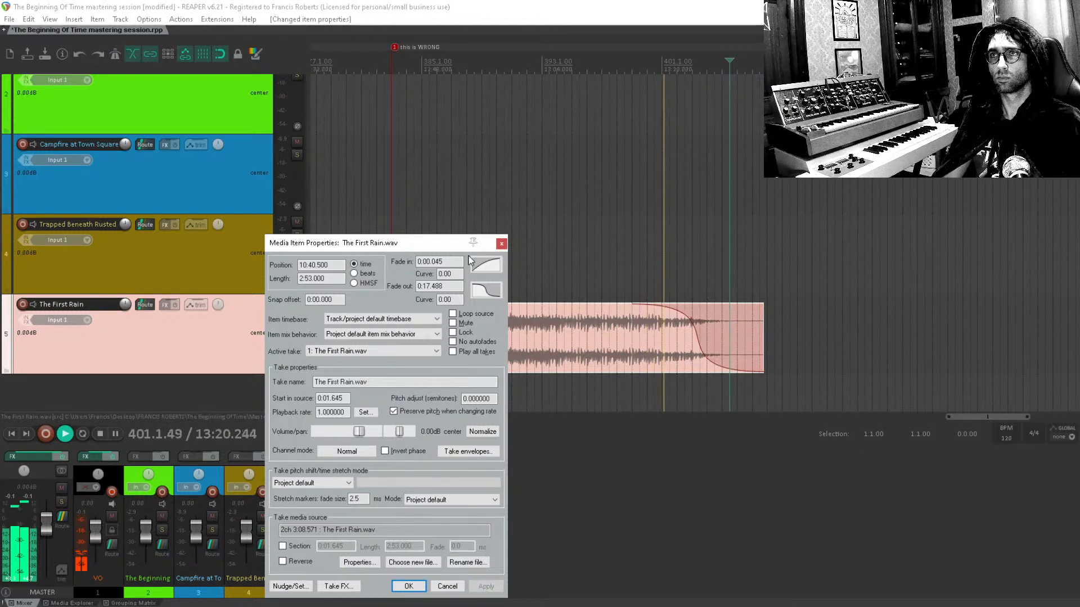
{"action": "left_click", "coordinate": [501, 243]}
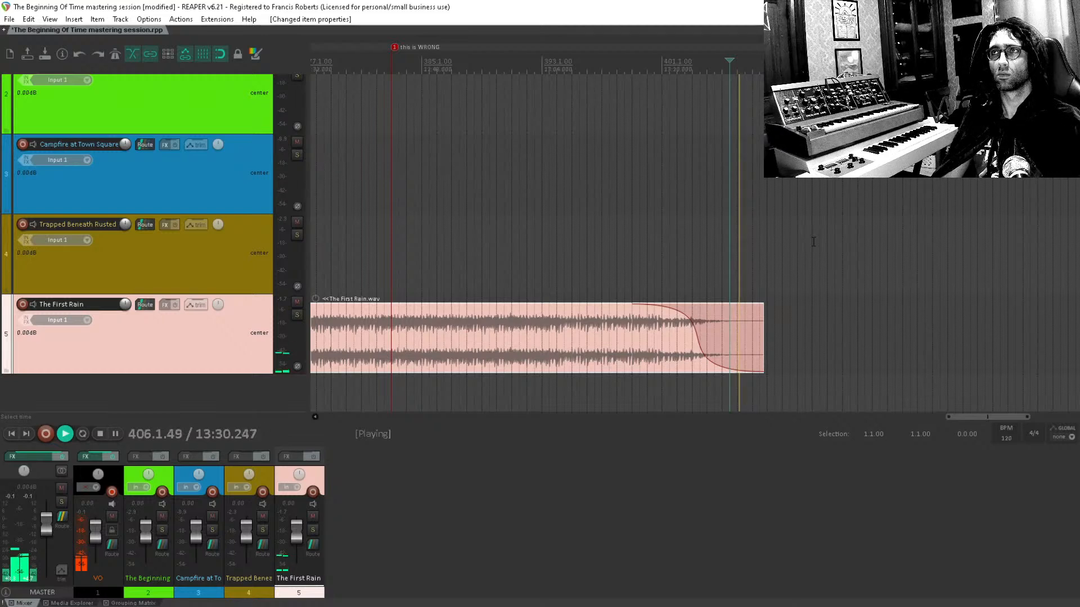
Step: Stop playback, place the edit cursor at 13:18.000, and save the project
{"action": "key", "text": "space"}
{"action": "left_click", "coordinate": [650, 173]}
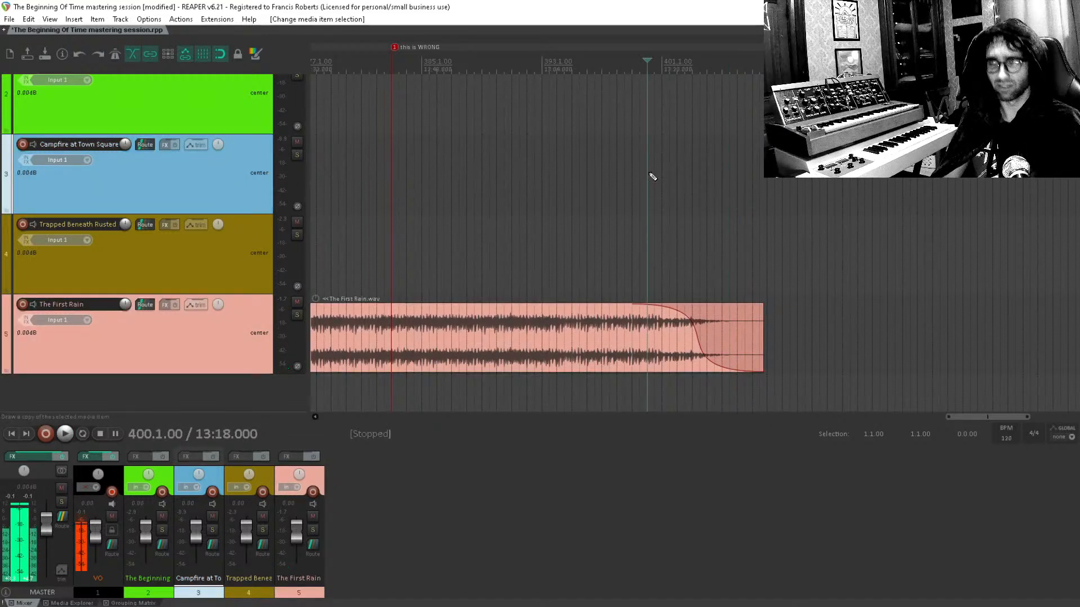
{"action": "key", "text": "ctrl+s"}
{"action": "scroll", "coordinate": [649, 177], "scroll_direction": "down", "scroll_amount": 6}
{"action": "scroll", "coordinate": [502, 195], "scroll_direction": "left", "scroll_amount": 5}
{"action": "scroll", "coordinate": [506, 198], "scroll_direction": "up", "scroll_amount": 1}
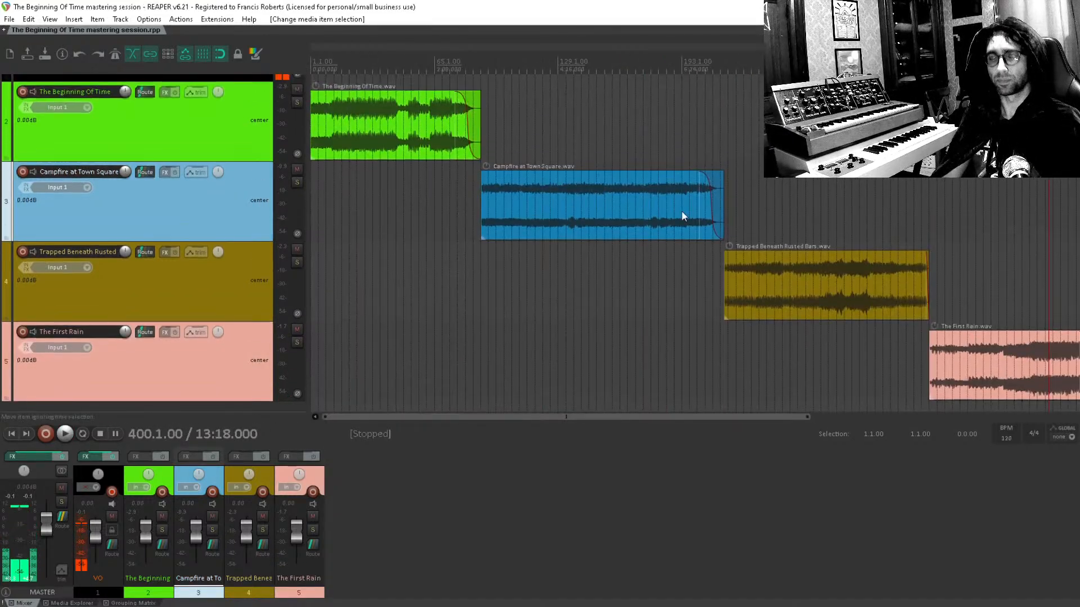
{"action": "scroll", "coordinate": [657, 172], "scroll_direction": "up", "scroll_amount": 3}
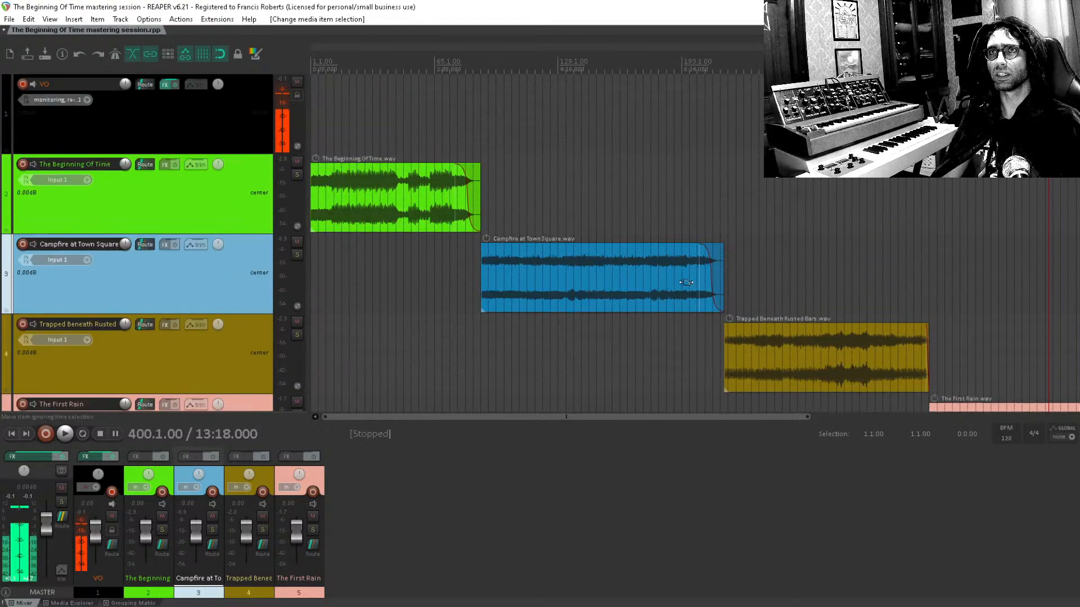
Step: Look over the arrangement of the four songs from The Beginning Of Time to The First Rain
{"action": "scroll", "coordinate": [655, 180], "scroll_direction": "down", "scroll_amount": 4}
{"action": "scroll", "coordinate": [654, 187], "scroll_direction": "down", "scroll_amount": 2}
{"action": "scroll", "coordinate": [654, 187], "scroll_direction": "up", "scroll_amount": 4}
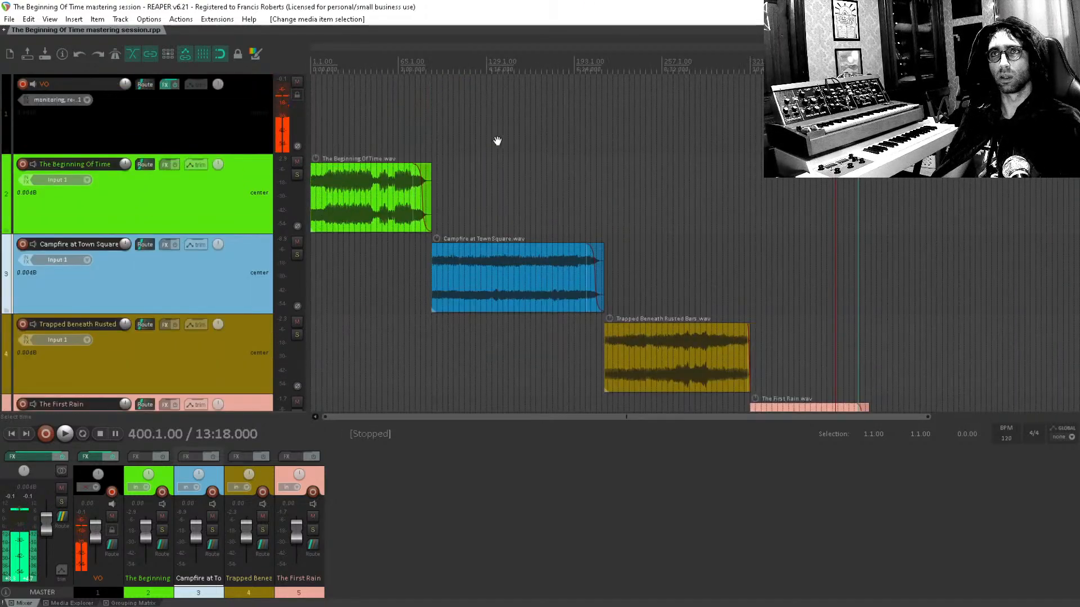
{"action": "scroll", "coordinate": [561, 210], "scroll_direction": "down", "scroll_amount": 3}
{"action": "scroll", "coordinate": [580, 167], "scroll_direction": "up", "scroll_amount": 1}
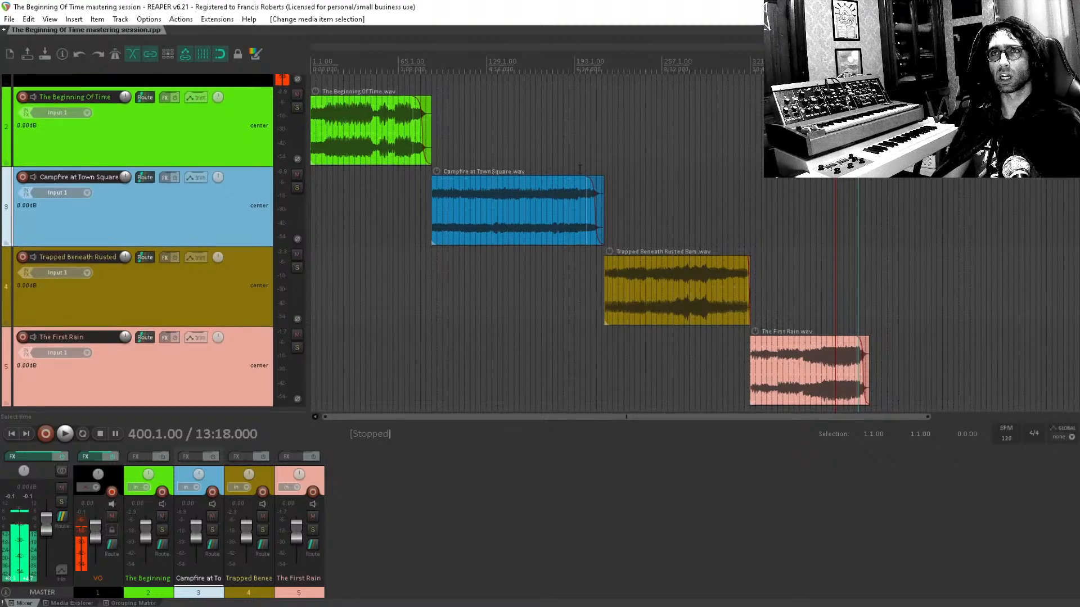
{"action": "scroll", "coordinate": [568, 195], "scroll_direction": "down", "scroll_amount": 1}
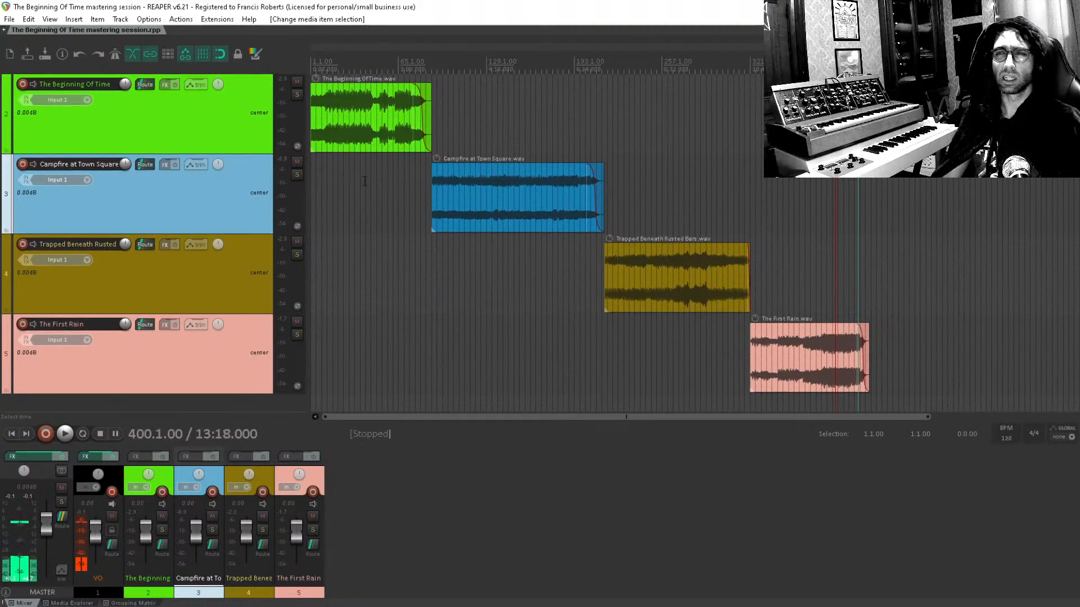
{"action": "left_click_drag", "start_coordinate": [364, 181], "coordinate": [405, 184]}
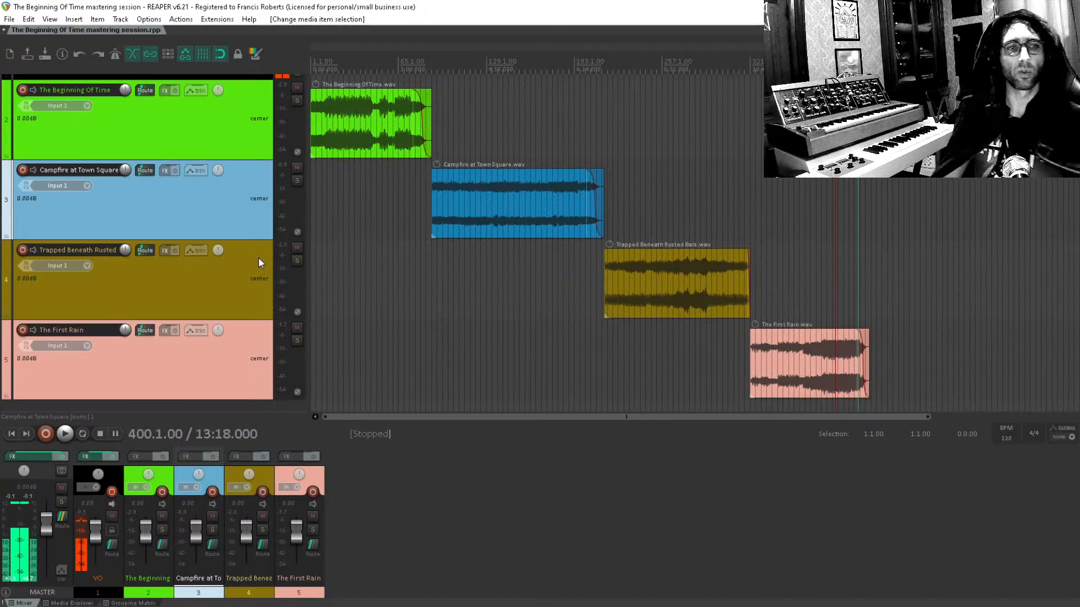
{"action": "scroll", "coordinate": [175, 332], "scroll_direction": "up", "scroll_amount": 1}
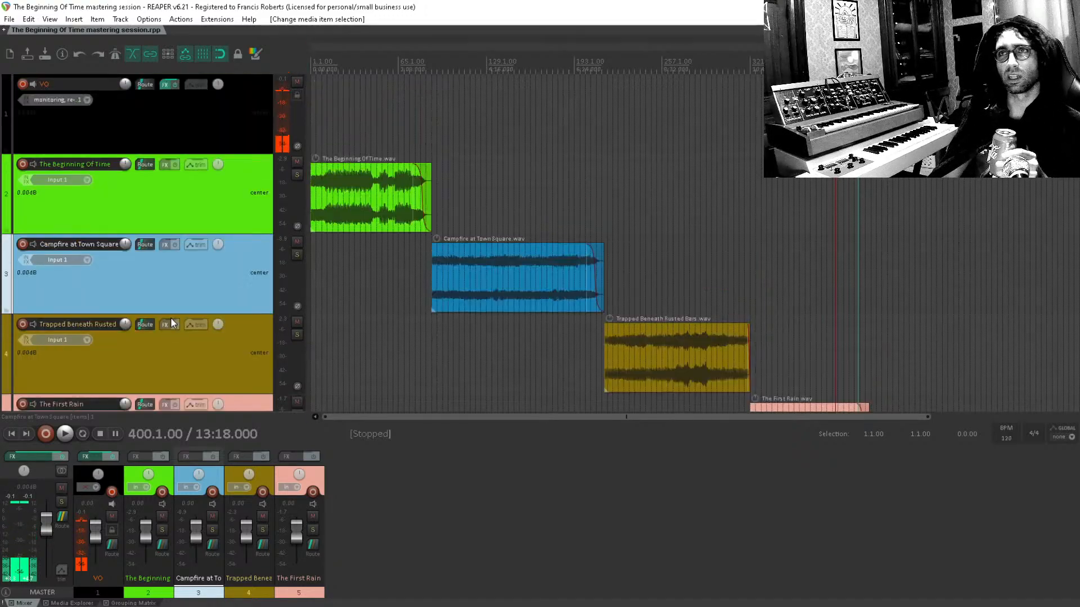
{"action": "scroll", "coordinate": [174, 327], "scroll_direction": "down", "scroll_amount": 1}
{"action": "scroll", "coordinate": [172, 323], "scroll_direction": "up", "scroll_amount": 1}
{"action": "scroll", "coordinate": [172, 323], "scroll_direction": "down", "scroll_amount": 1}
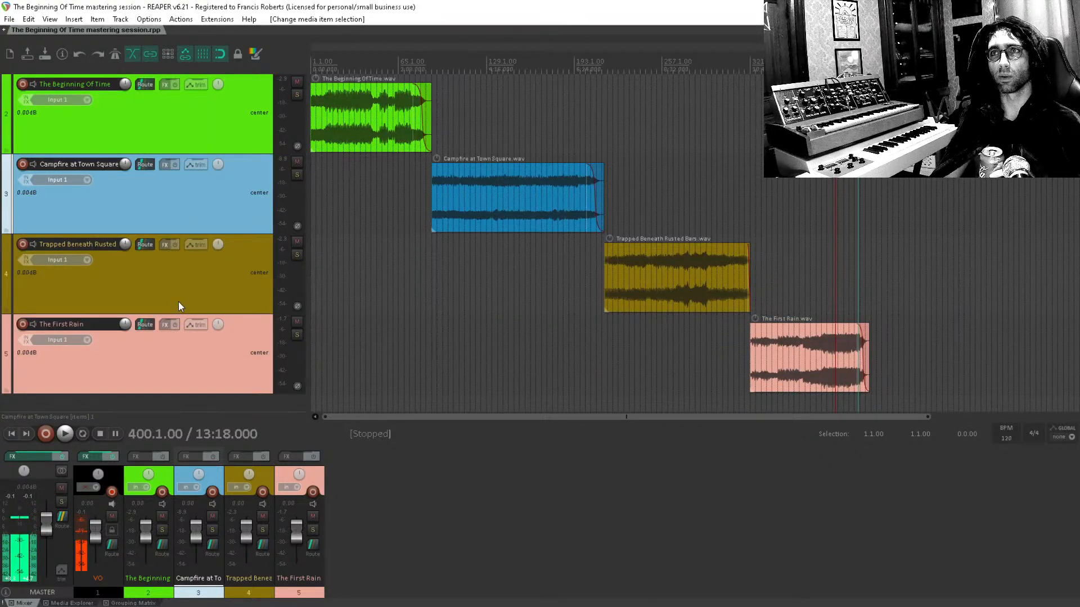
{"action": "scroll", "coordinate": [178, 302], "scroll_direction": "down", "scroll_amount": 1}
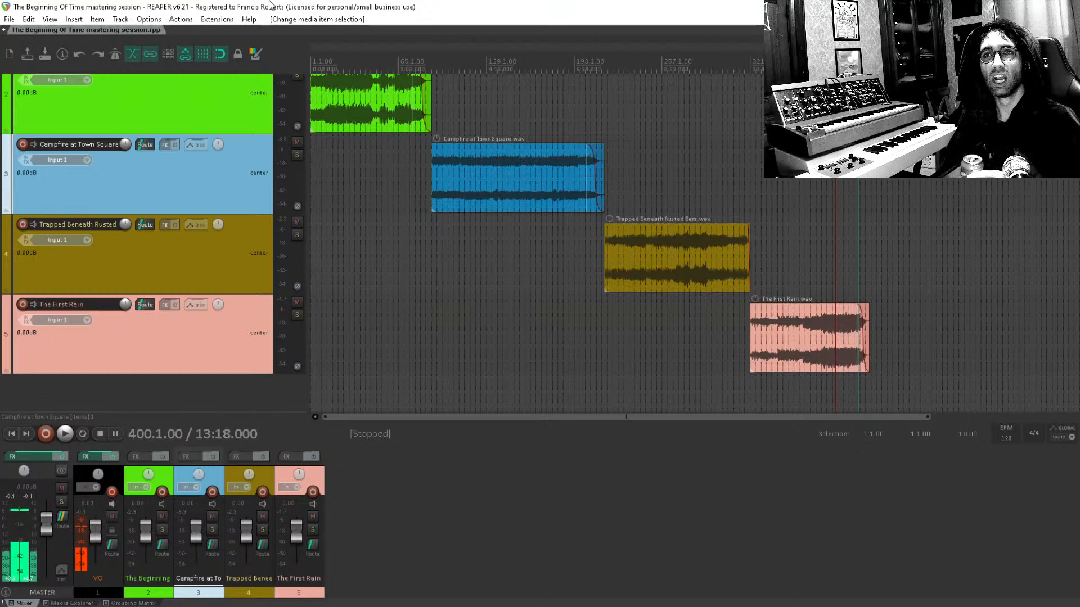
Step: Add the VST3 PuigTec EQP1A Stereo plugin to the master track's effects and move it to the start of the chain
{"action": "left_click", "coordinate": [28, 456]}
{"action": "left_click", "coordinate": [400, 446]}
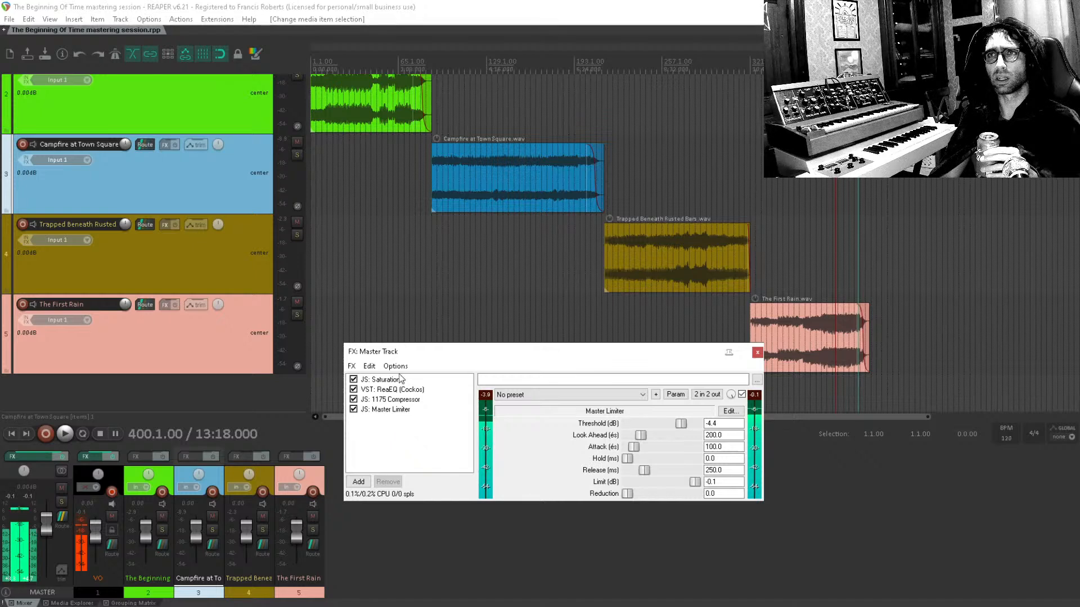
{"action": "left_click_drag", "start_coordinate": [429, 358], "coordinate": [437, 372]}
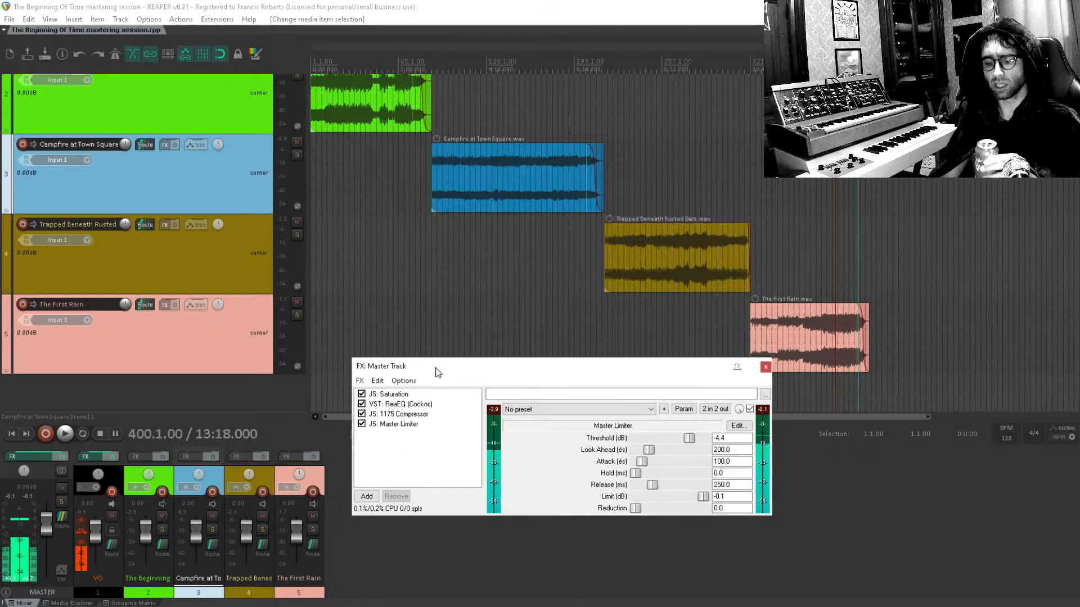
{"action": "double_click", "coordinate": [416, 468]}
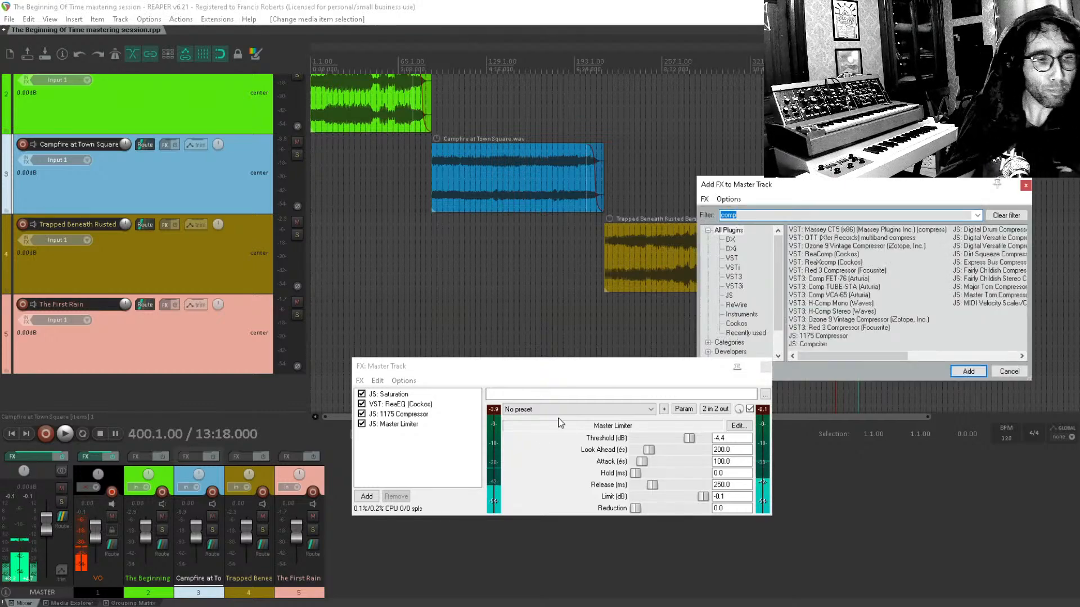
{"action": "type", "text": "puig"}
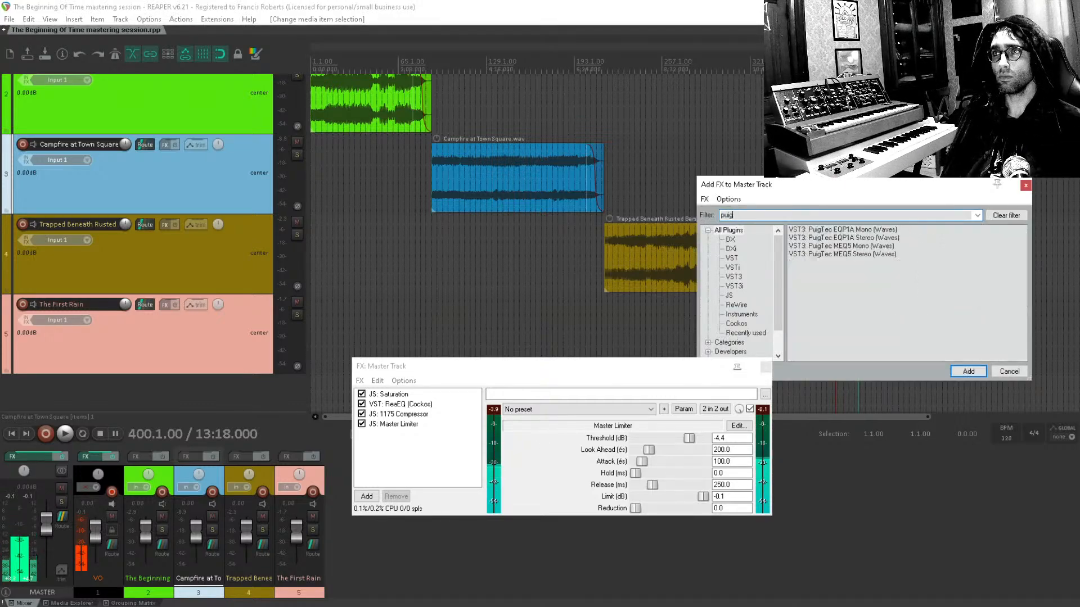
{"action": "key", "text": "Down"}
{"action": "key", "text": "Down"}
{"action": "key", "text": "Down"}
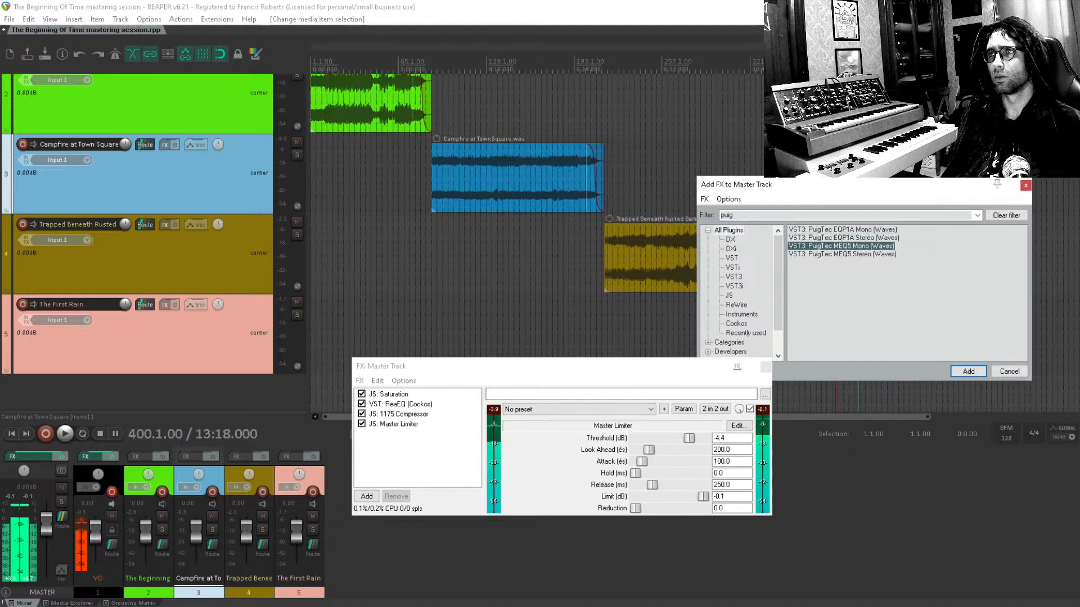
{"action": "key", "text": "Up"}
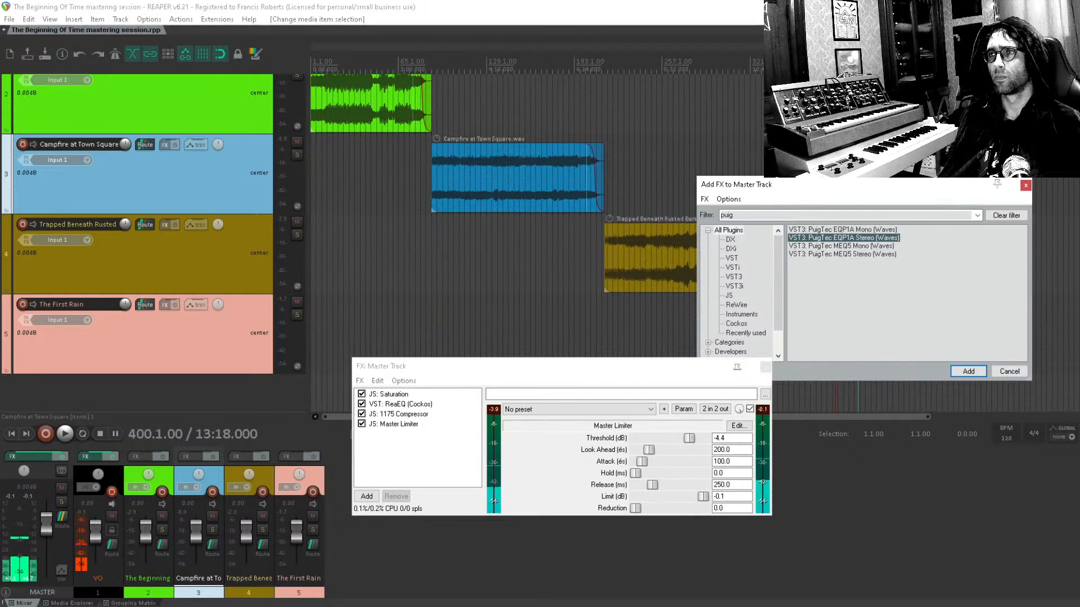
{"action": "key", "text": "Return"}
{"action": "left_click_drag", "start_coordinate": [455, 436], "coordinate": [406, 394]}
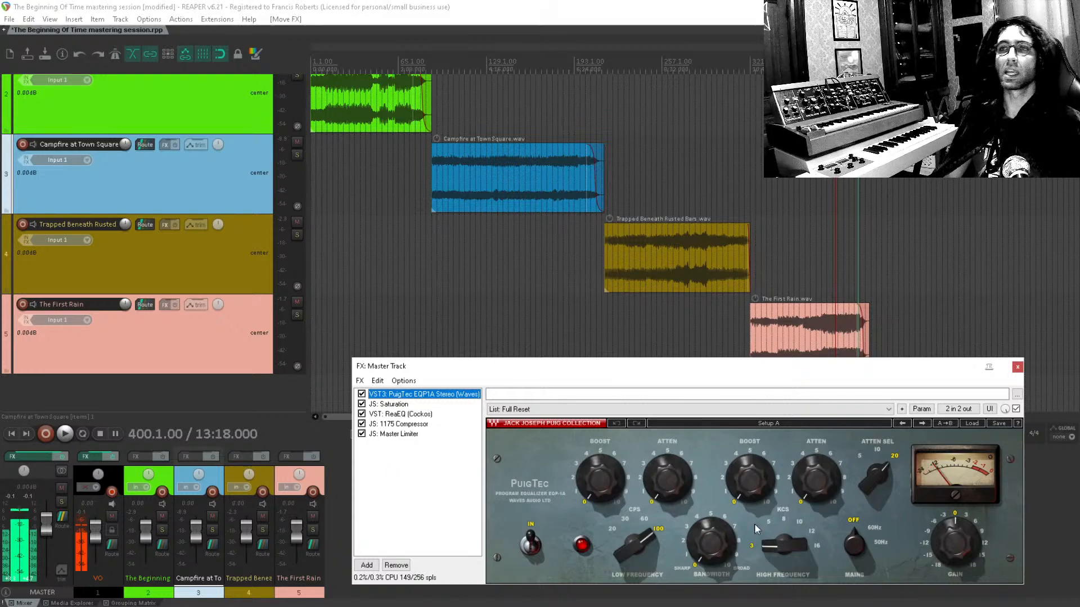
Step: Add the VST3 J37 Stereo plugin to the master track and place it just before the Master Limiter
{"action": "double_click", "coordinate": [442, 495]}
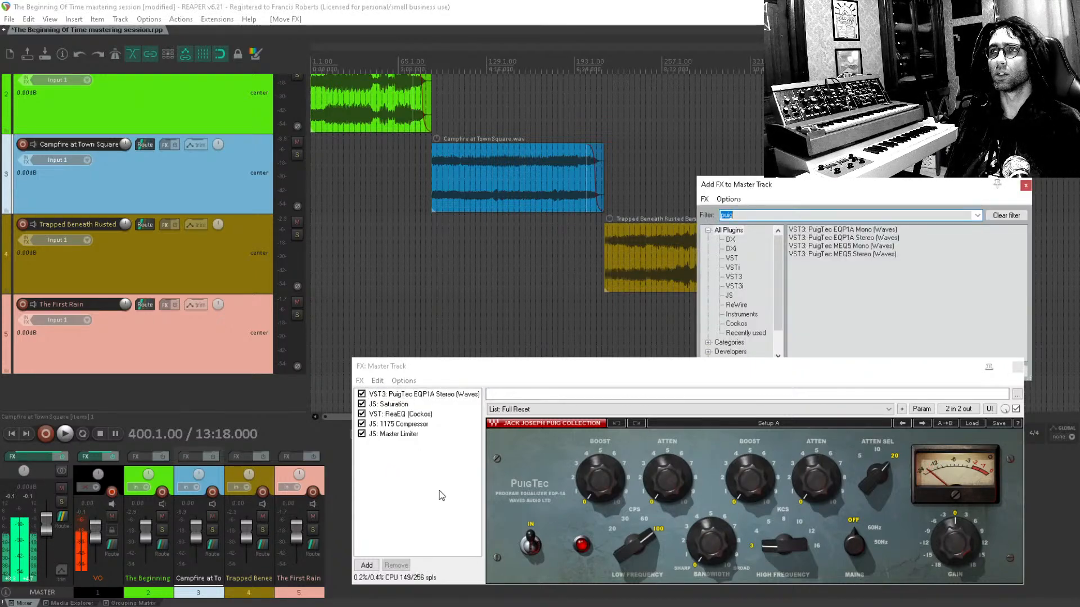
{"action": "key", "text": "Down"}
{"action": "key", "text": "Down"}
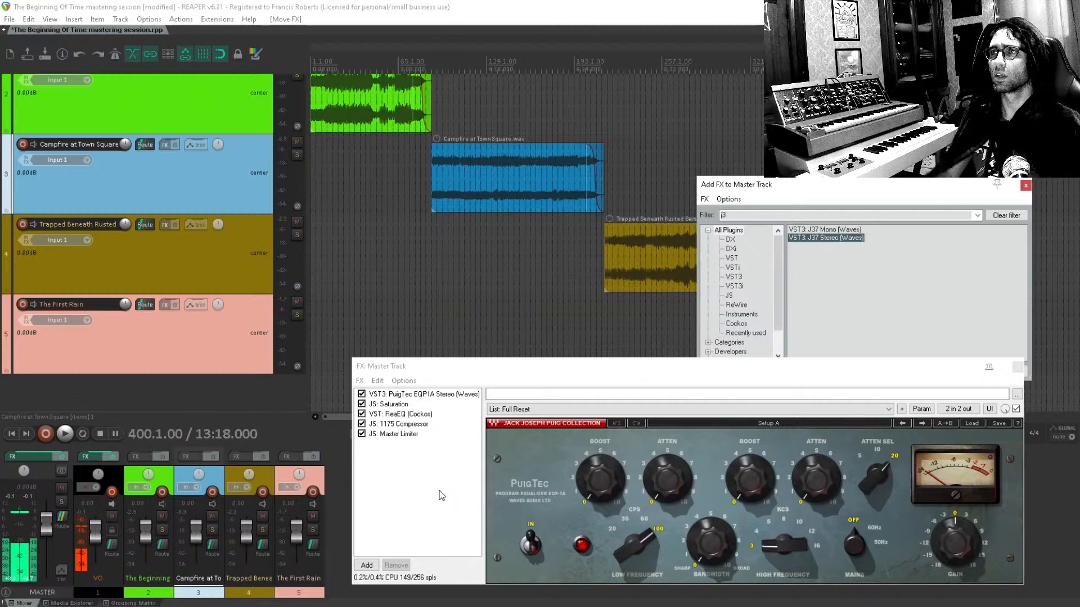
{"action": "key", "text": "Return"}
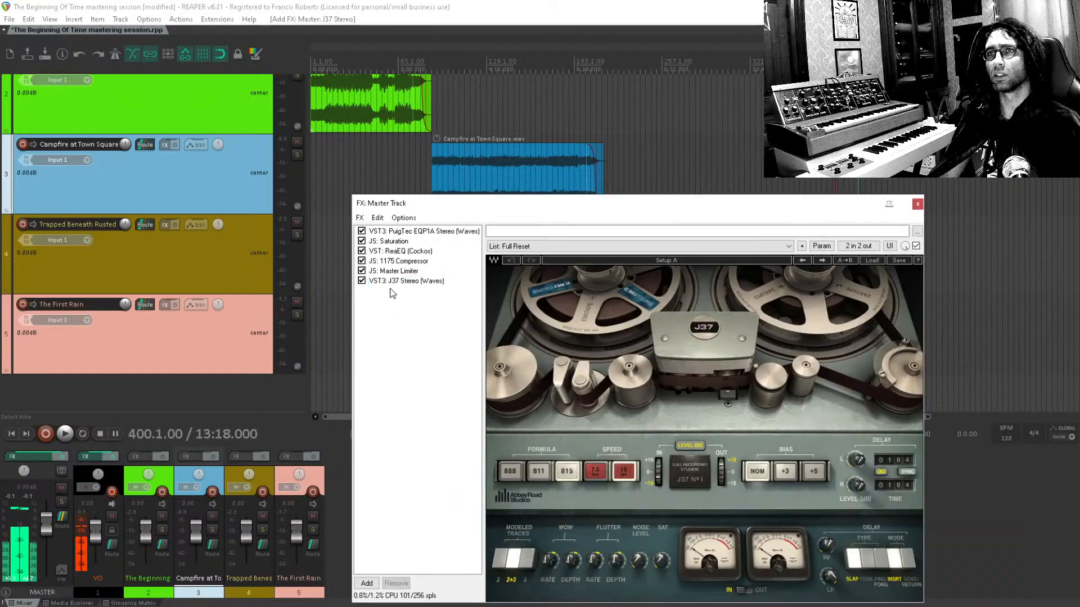
{"action": "left_click_drag", "start_coordinate": [394, 284], "coordinate": [399, 276]}
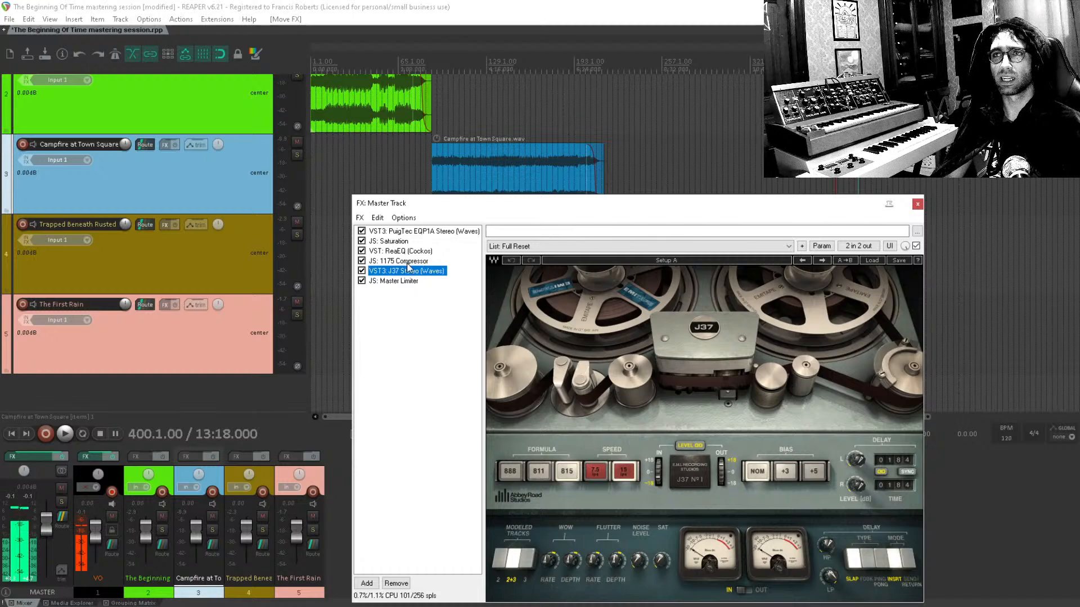
Step: Bypass both the J37 and PuigTec EQP1A plugins in the master effects chain
{"action": "left_click", "coordinate": [362, 272]}
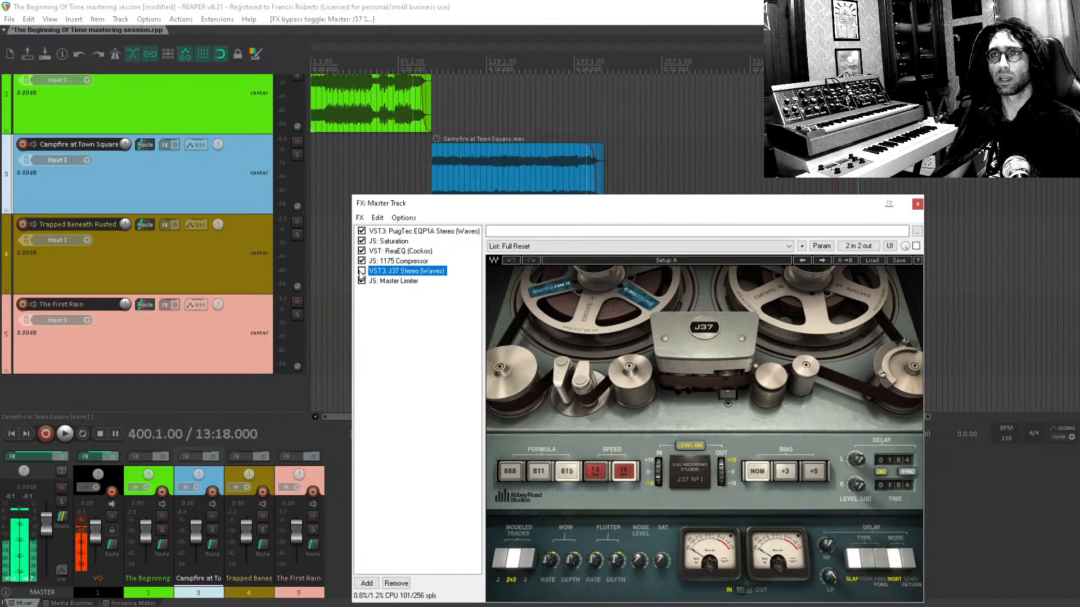
{"action": "left_click", "coordinate": [361, 232]}
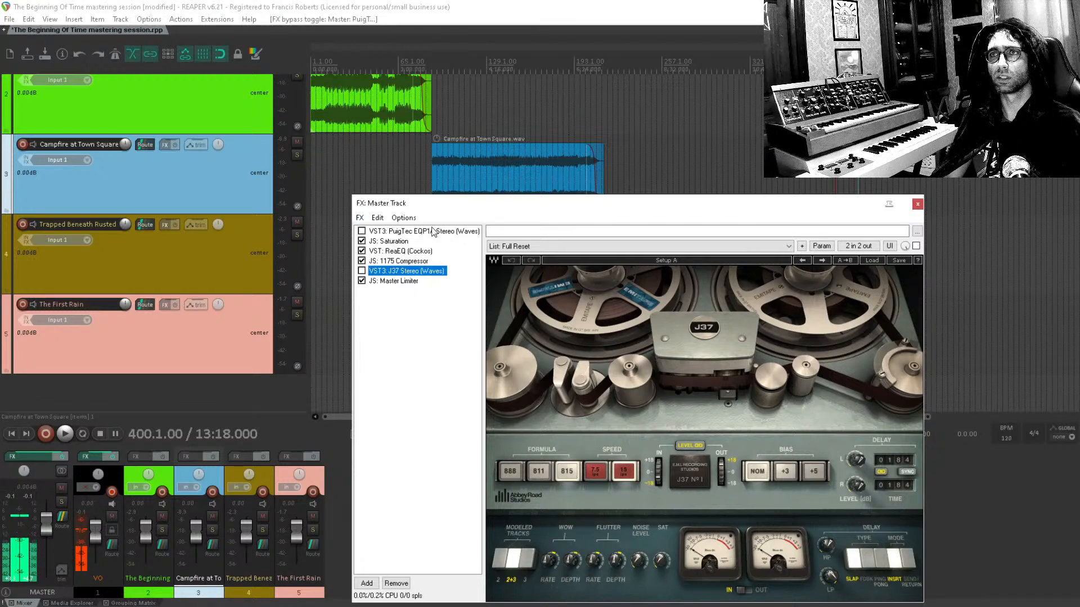
{"action": "left_click_drag", "start_coordinate": [442, 210], "coordinate": [392, 199]}
{"action": "scroll", "coordinate": [203, 164], "scroll_direction": "up", "scroll_amount": 3}
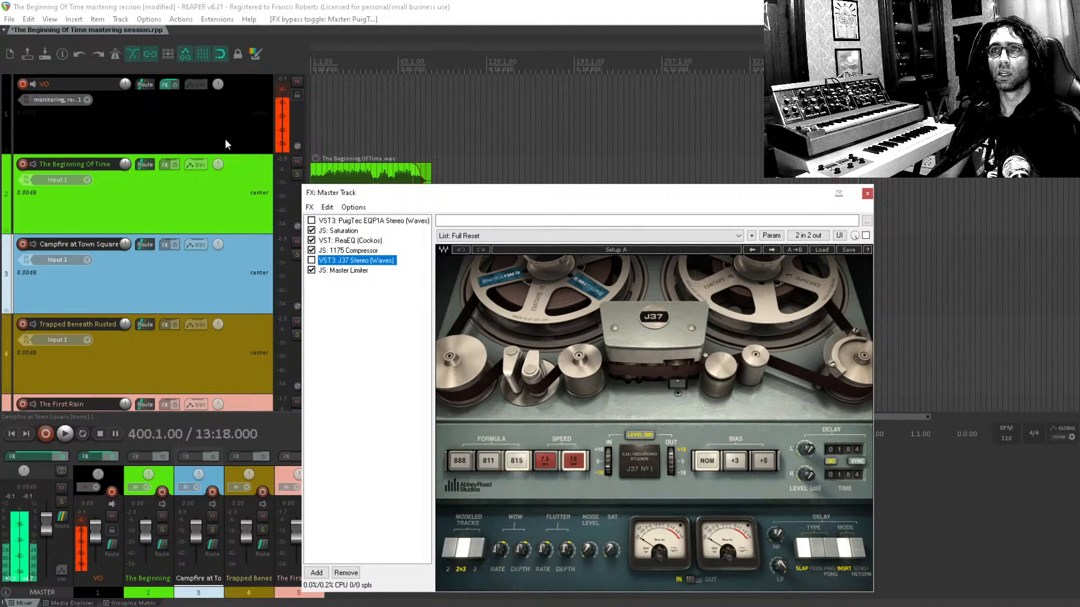
{"action": "left_click_drag", "start_coordinate": [331, 115], "coordinate": [366, 151]}
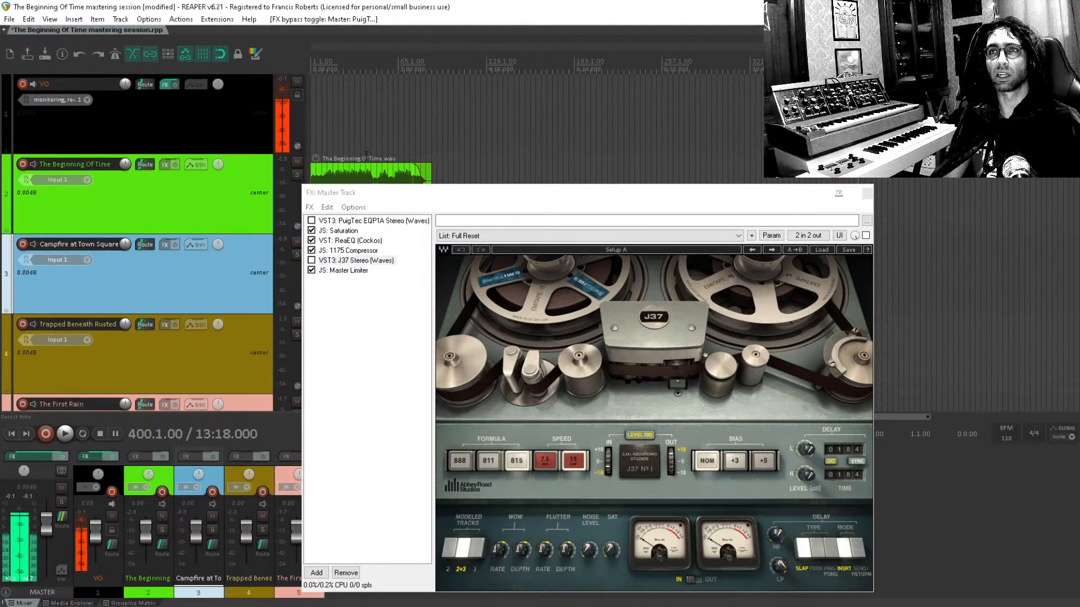
Step: Re-enable the J37 plugin on the master track and adjust its noise level
{"action": "left_click", "coordinate": [344, 263]}
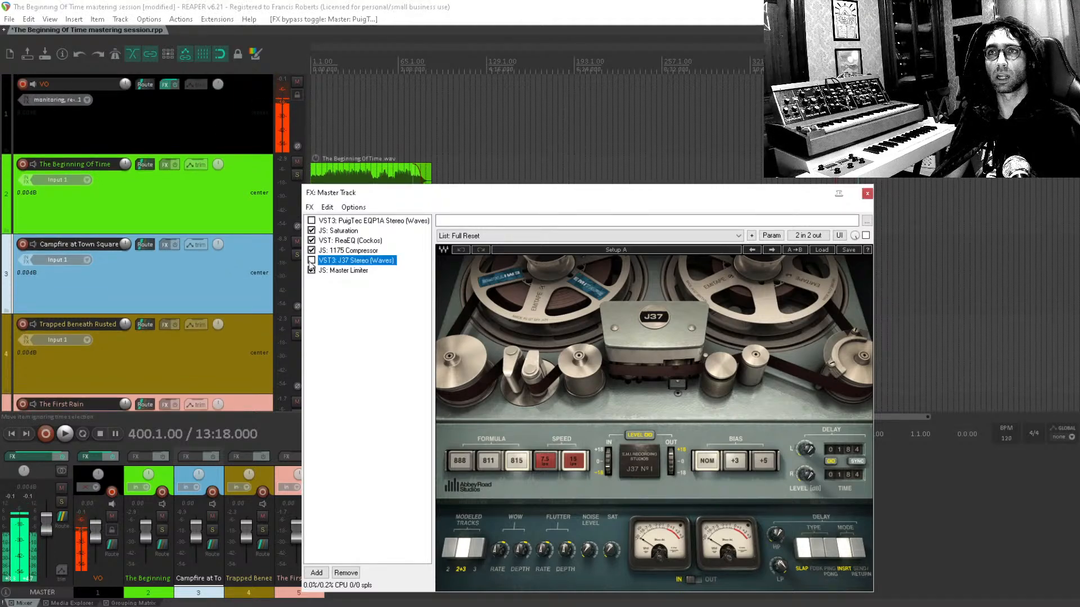
{"action": "left_click", "coordinate": [311, 260]}
{"action": "left_click_drag", "start_coordinate": [589, 550], "coordinate": [589, 504]}
{"action": "left_click", "coordinate": [376, 361]}
{"action": "left_click", "coordinate": [376, 361]}
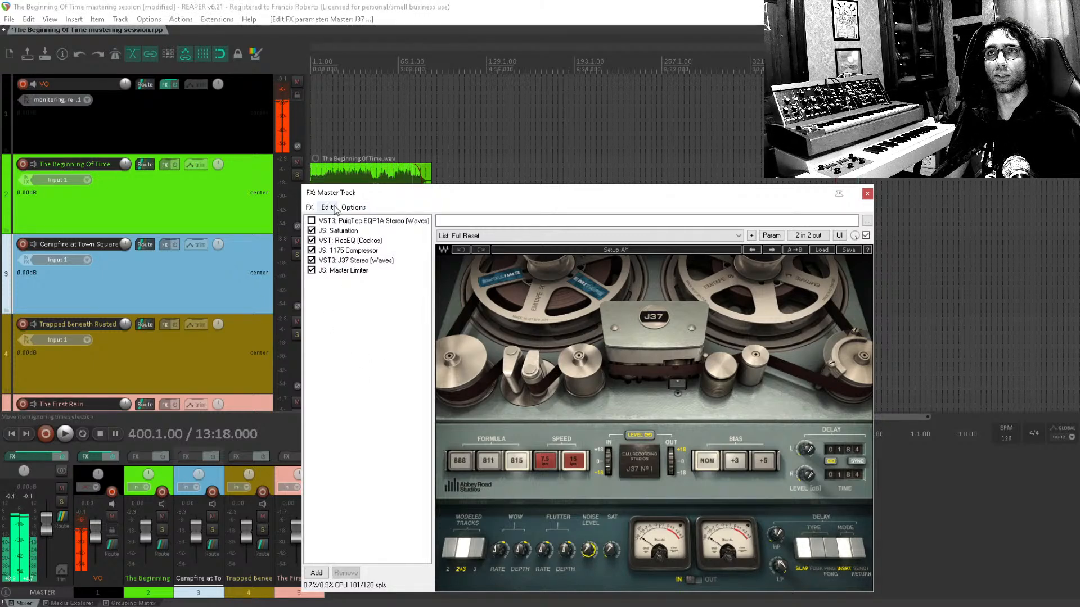
Step: Start playback from 13.1.00 in the first song and disarm recording on the VO track
{"action": "left_click", "coordinate": [326, 104]}
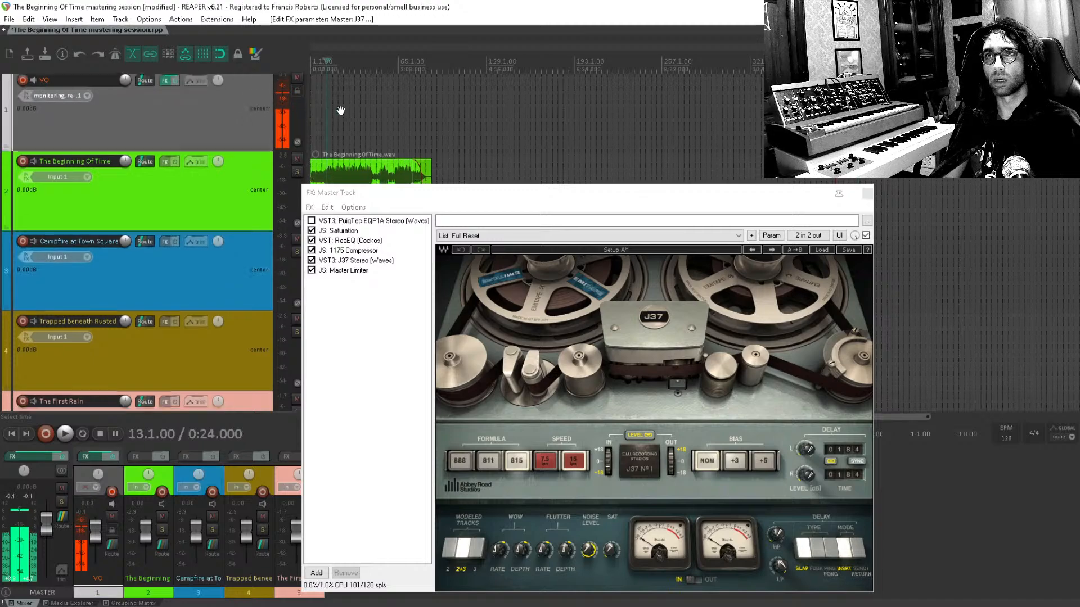
{"action": "key", "text": "space"}
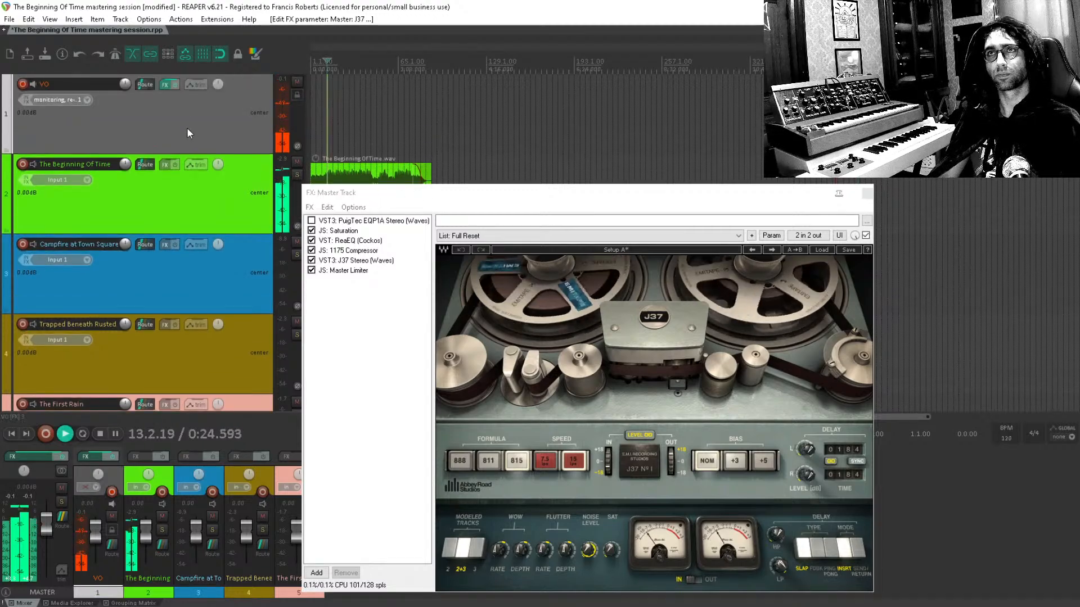
{"action": "left_click", "coordinate": [24, 84]}
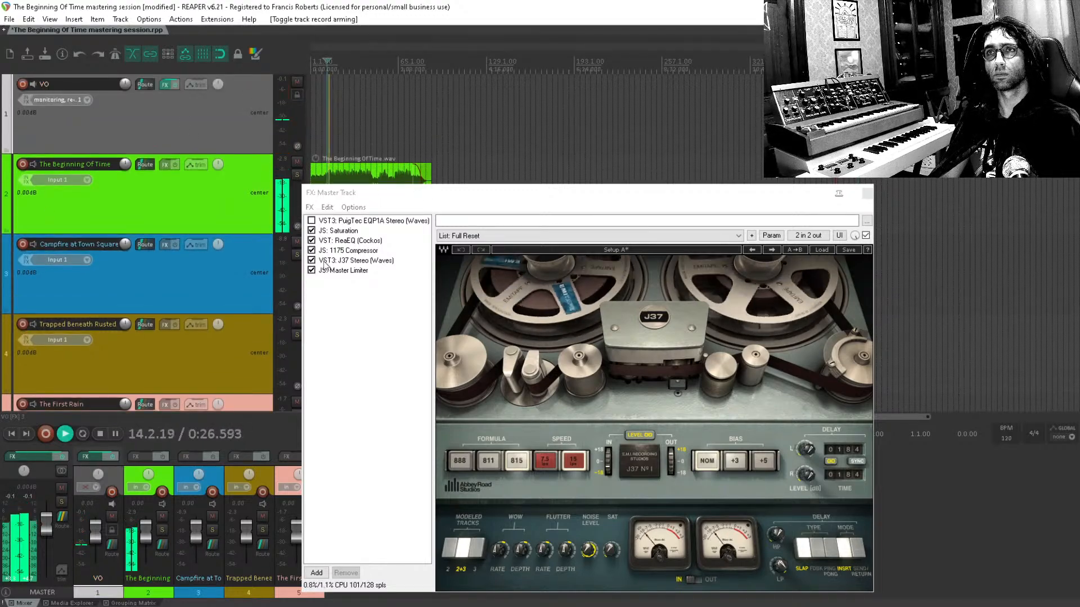
Step: Adjust the J37's saturation and try its tape formula and speed options during playback
{"action": "left_click_drag", "start_coordinate": [587, 550], "coordinate": [611, 540]}
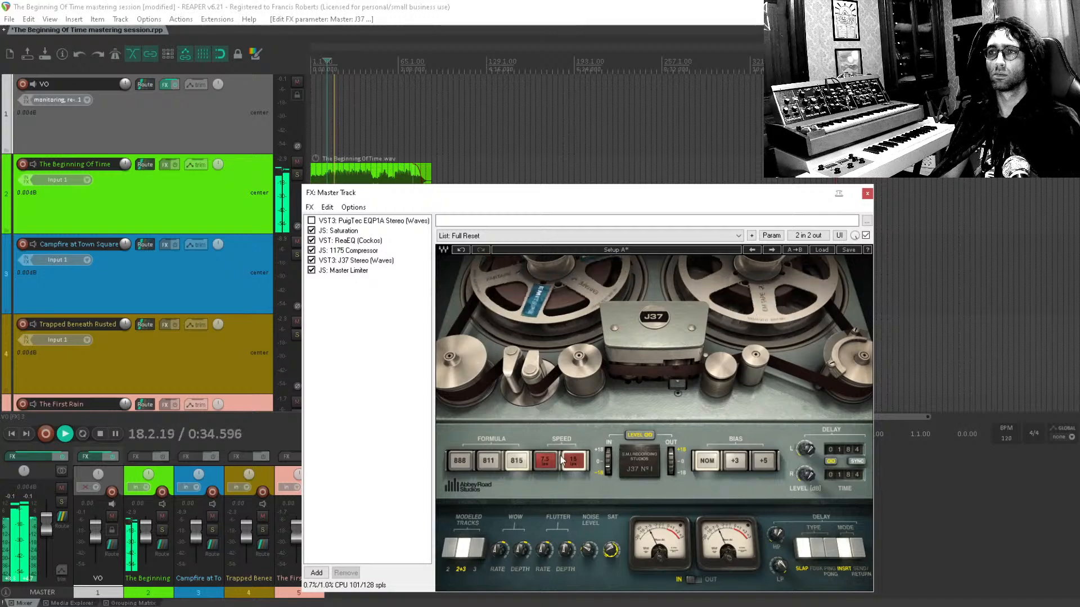
{"action": "left_click", "coordinate": [474, 456]}
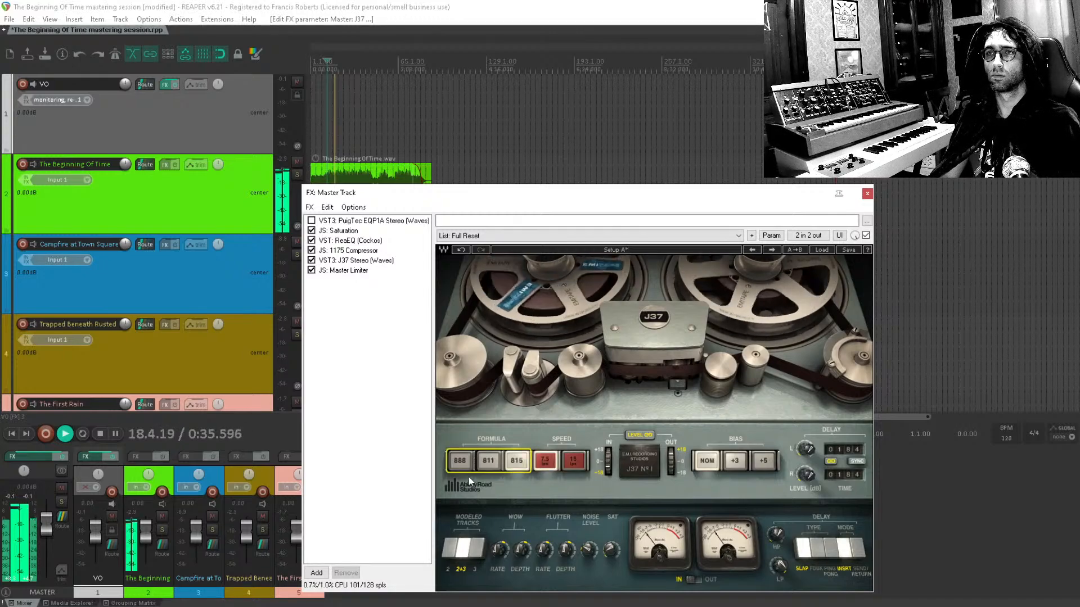
{"action": "left_click", "coordinate": [575, 462]}
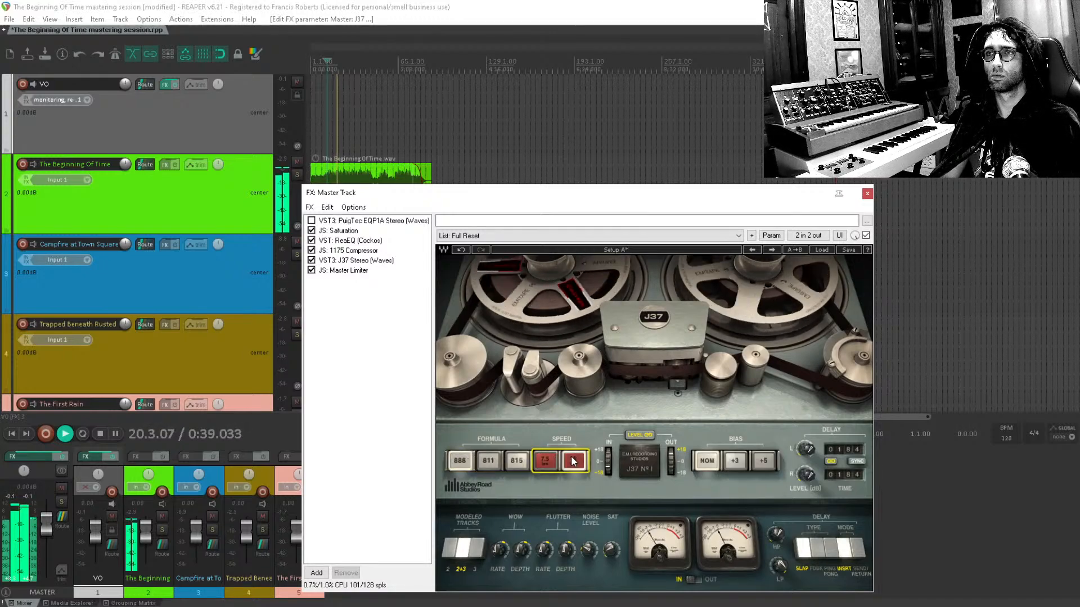
{"action": "left_click", "coordinate": [517, 462]}
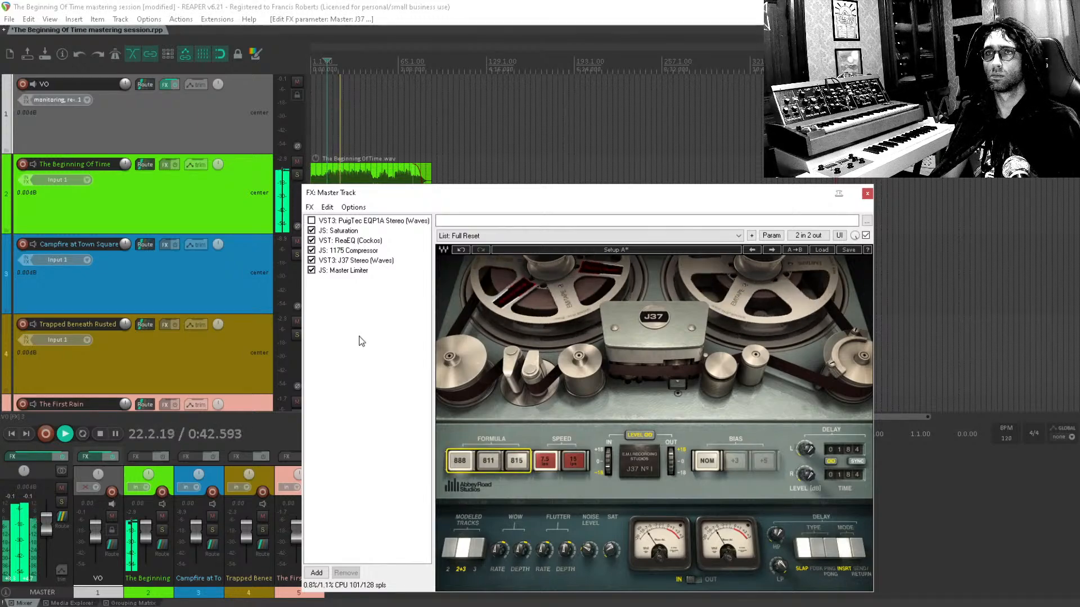
Step: Re-enable the PuigTec EQP1A, raise its low-frequency boost and attenuation, and set the low frequency to 20 Hz
{"action": "left_click", "coordinate": [311, 221]}
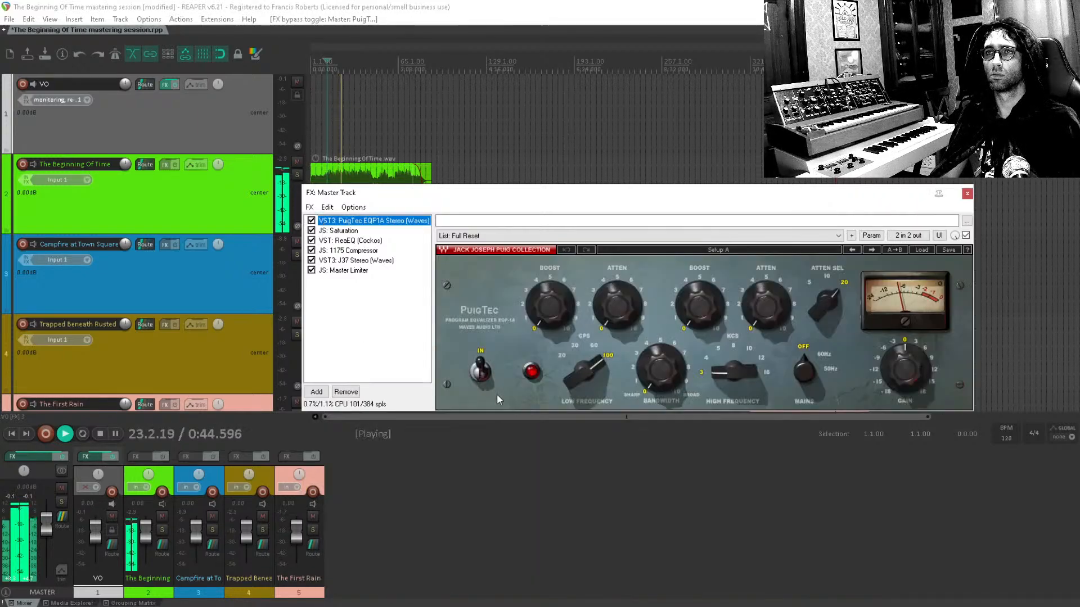
{"action": "left_click_drag", "start_coordinate": [625, 308], "coordinate": [626, 309]}
{"action": "mouse_move", "coordinate": [624, 307]}
{"action": "left_mouse_down"}
{"action": "mouse_move", "coordinate": [623, 273]}
{"action": "mouse_move", "coordinate": [623, 295]}
{"action": "left_mouse_up"}
{"action": "left_click", "coordinate": [594, 371]}
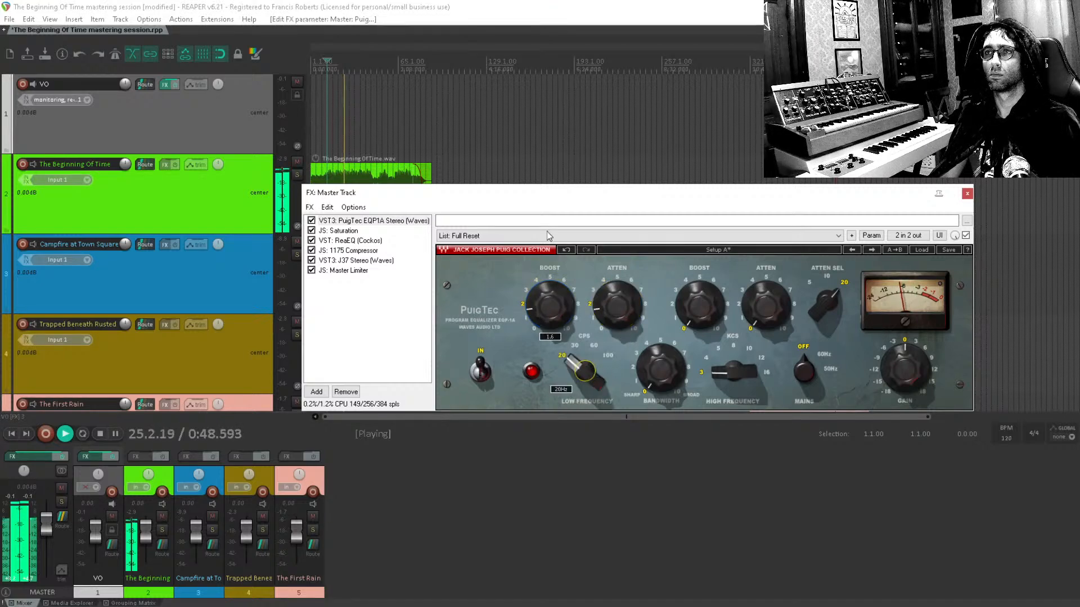
Step: Rebalance the PuigTec EQP1A's low-frequency boost and attenuation, setting both to 1.7
{"action": "left_click", "coordinate": [550, 306]}
{"action": "mouse_move", "coordinate": [550, 306]}
{"action": "left_mouse_down"}
{"action": "mouse_move", "coordinate": [550, 283]}
{"action": "mouse_move", "coordinate": [550, 320]}
{"action": "left_mouse_up"}
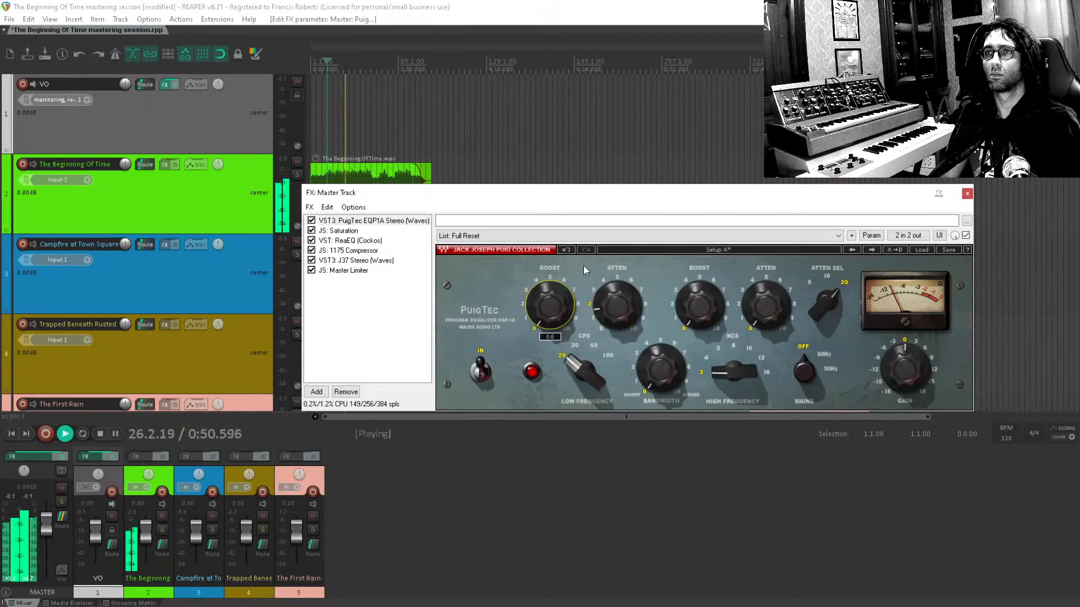
{"action": "left_click_drag", "start_coordinate": [608, 279], "coordinate": [620, 360]}
{"action": "left_click_drag", "start_coordinate": [601, 305], "coordinate": [601, 326]}
{"action": "left_click_drag", "start_coordinate": [482, 271], "coordinate": [627, 320]}
{"action": "mouse_move", "coordinate": [624, 313]}
{"action": "left_mouse_down"}
{"action": "mouse_move", "coordinate": [624, 286]}
{"action": "mouse_move", "coordinate": [624, 302]}
{"action": "left_mouse_up"}
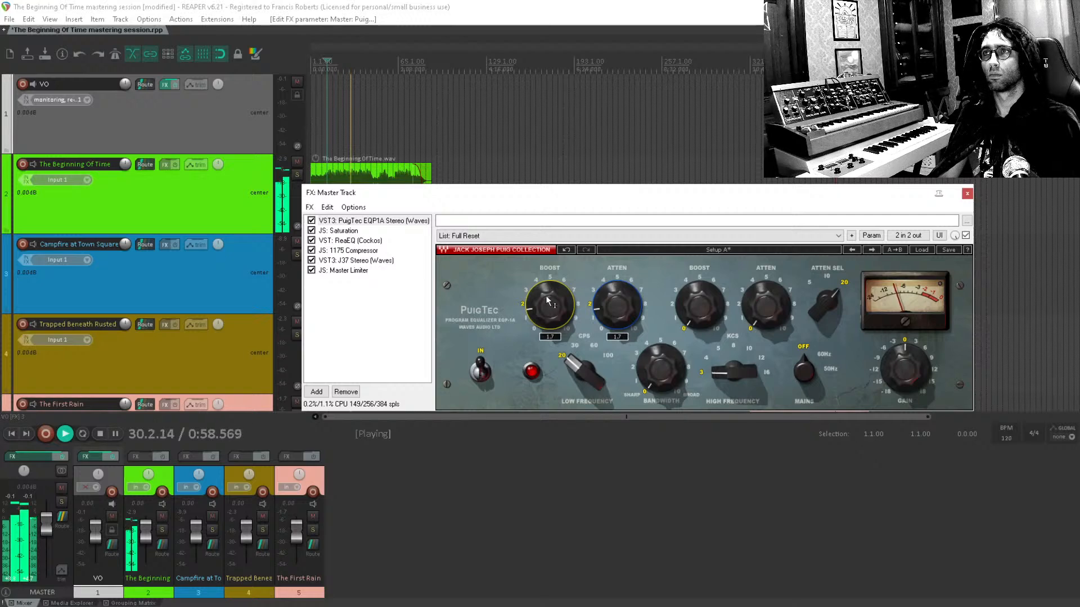
Step: Try the PuigTec EQP1A's high-frequency settings during playback, ending back at 3 kHz with the high boost at 0
{"action": "left_click_drag", "start_coordinate": [731, 374], "coordinate": [733, 365]}
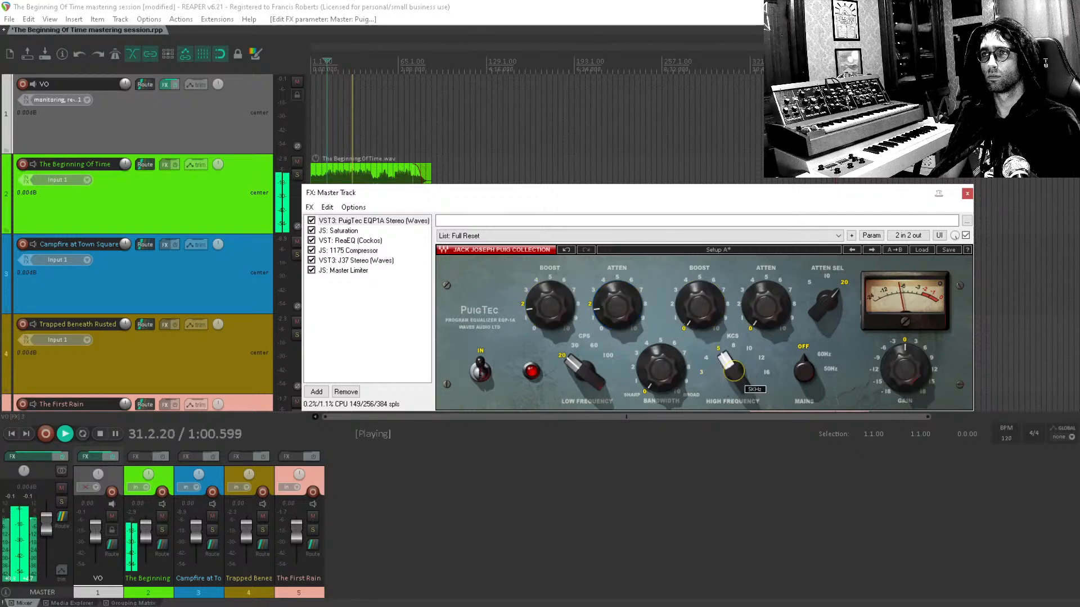
{"action": "left_click_drag", "start_coordinate": [700, 325], "coordinate": [718, 350]}
{"action": "mouse_move", "coordinate": [701, 305]}
{"action": "left_mouse_down"}
{"action": "mouse_move", "coordinate": [700, 284]}
{"action": "mouse_move", "coordinate": [701, 305]}
{"action": "left_mouse_up"}
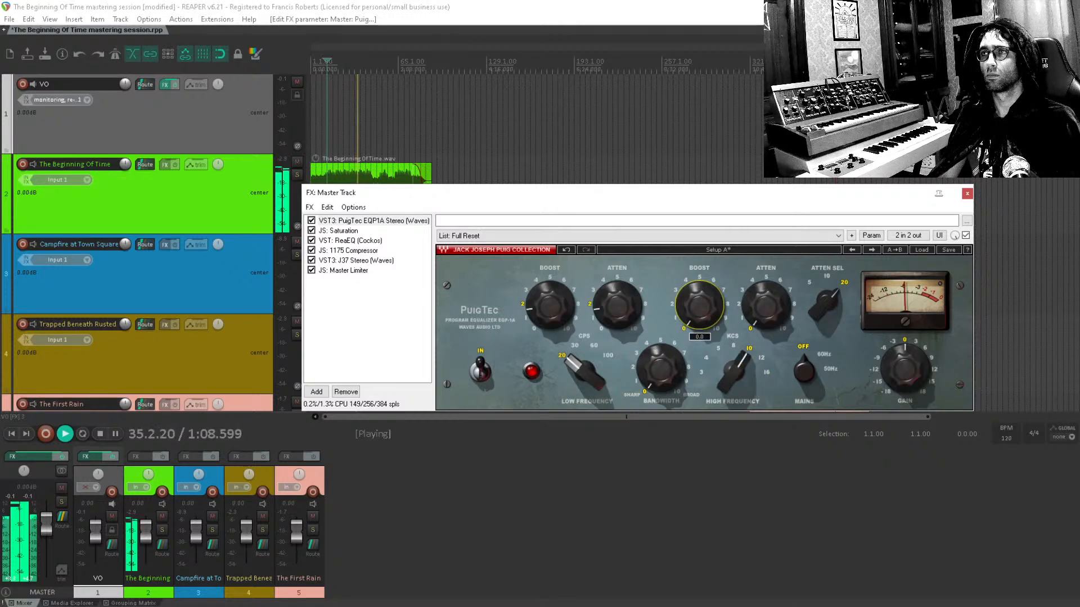
{"action": "left_click_drag", "start_coordinate": [734, 368], "coordinate": [734, 388]}
{"action": "mouse_move", "coordinate": [699, 305]}
{"action": "left_mouse_down"}
{"action": "mouse_move", "coordinate": [699, 280]}
{"action": "mouse_move", "coordinate": [699, 305]}
{"action": "left_mouse_up"}
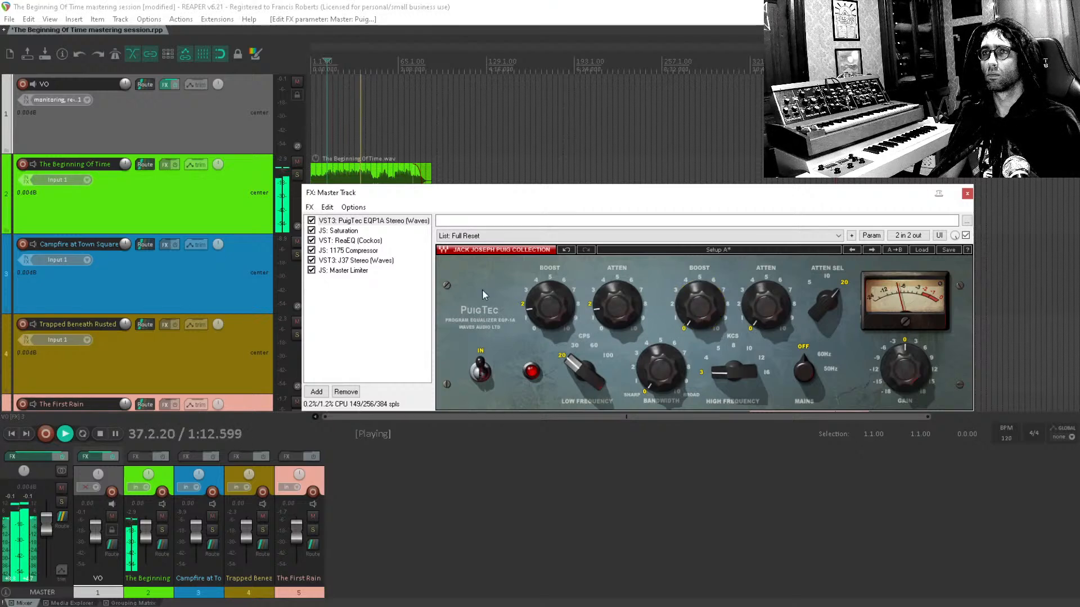
Step: Stop playback and re-arm the VO track for recording
{"action": "key", "text": "space"}
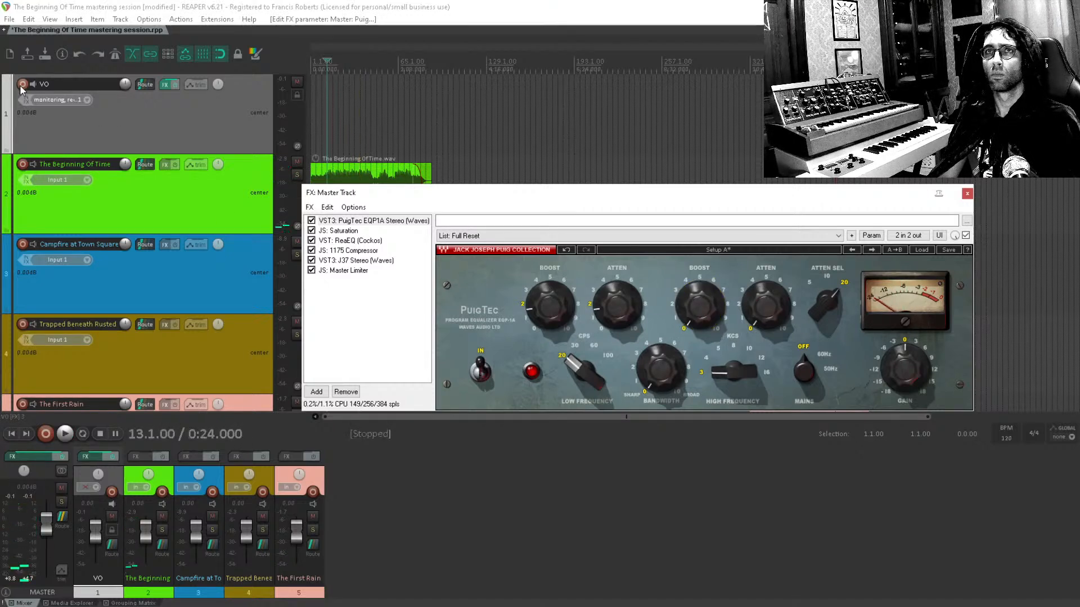
{"action": "left_click", "coordinate": [22, 84]}
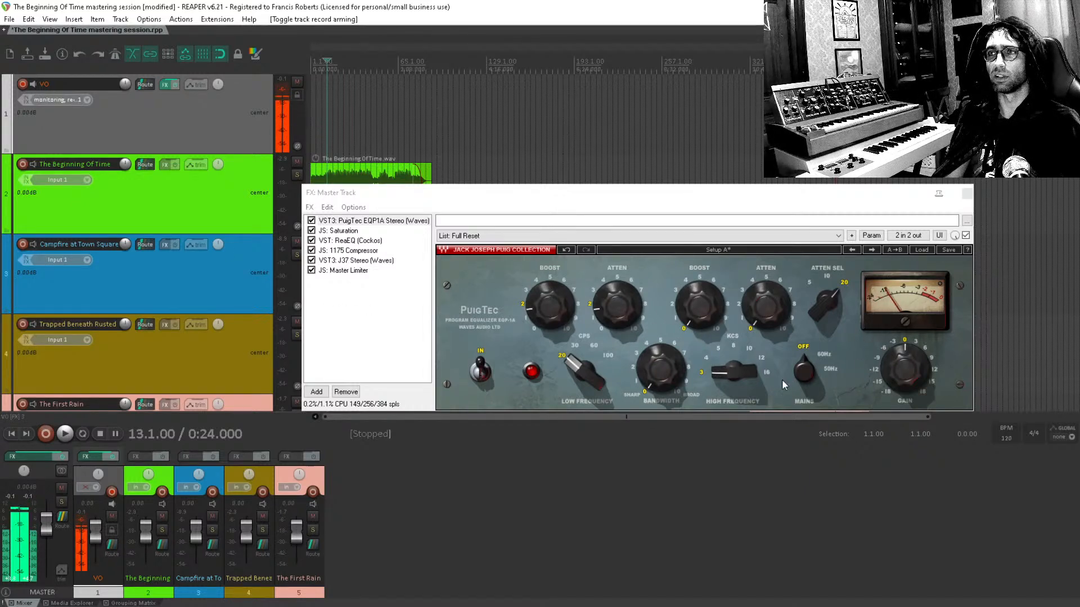
{"action": "mouse_move", "coordinate": [734, 372]}
{"action": "left_mouse_down"}
{"action": "mouse_move", "coordinate": [734, 363]}
{"action": "mouse_move", "coordinate": [734, 376]}
{"action": "left_mouse_up"}
{"action": "mouse_move", "coordinate": [770, 307]}
{"action": "left_mouse_down"}
{"action": "mouse_move", "coordinate": [770, 259]}
{"action": "mouse_move", "coordinate": [770, 310]}
{"action": "left_mouse_up"}
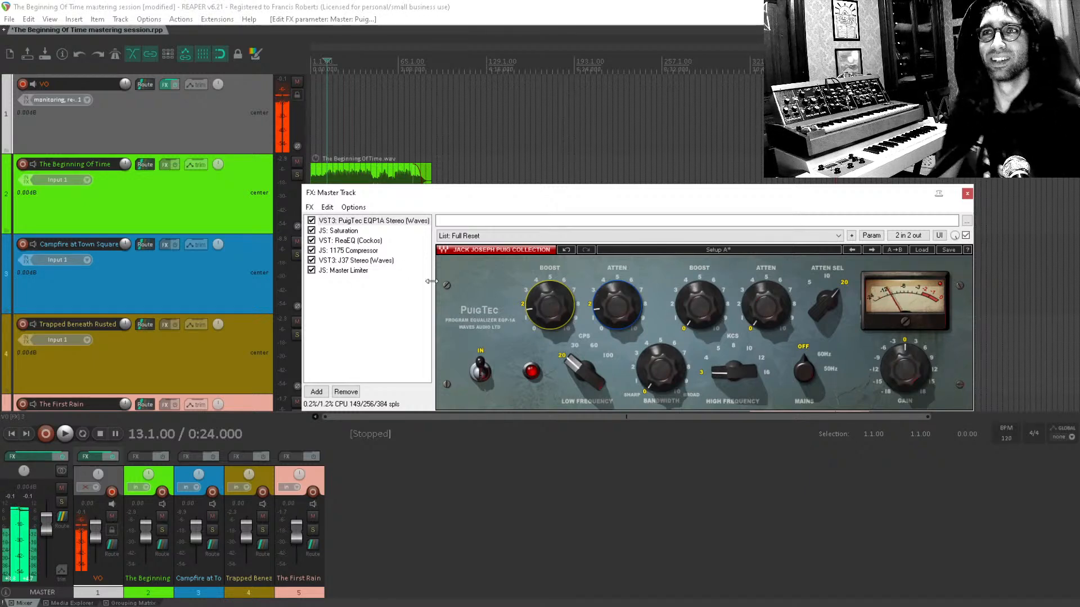
Step: Bypass the J37 tape plugin on the master track
{"action": "left_click", "coordinate": [311, 260]}
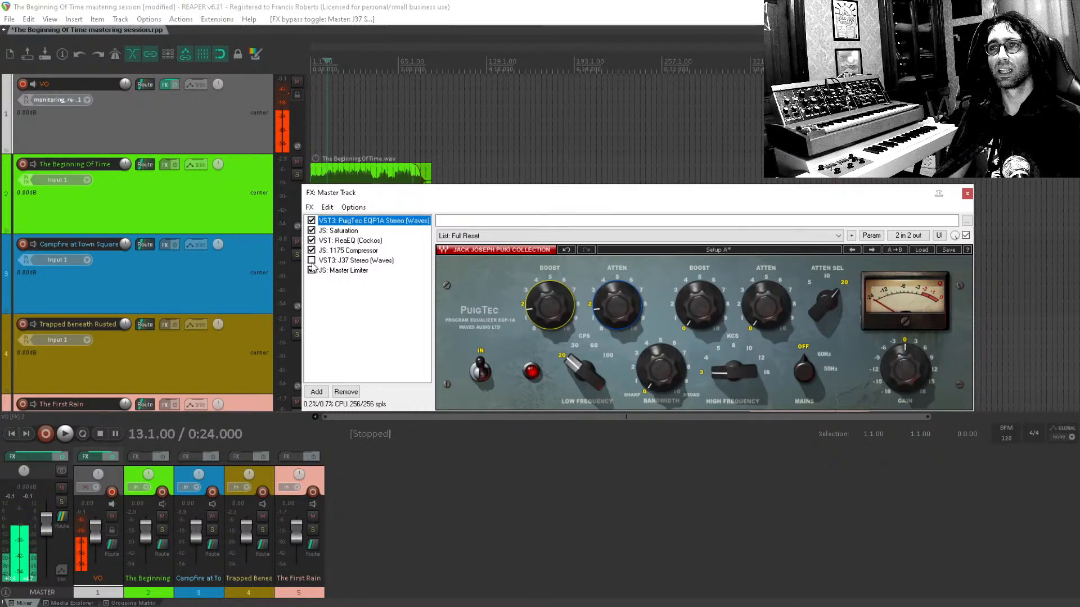
{"action": "left_click", "coordinate": [340, 306]}
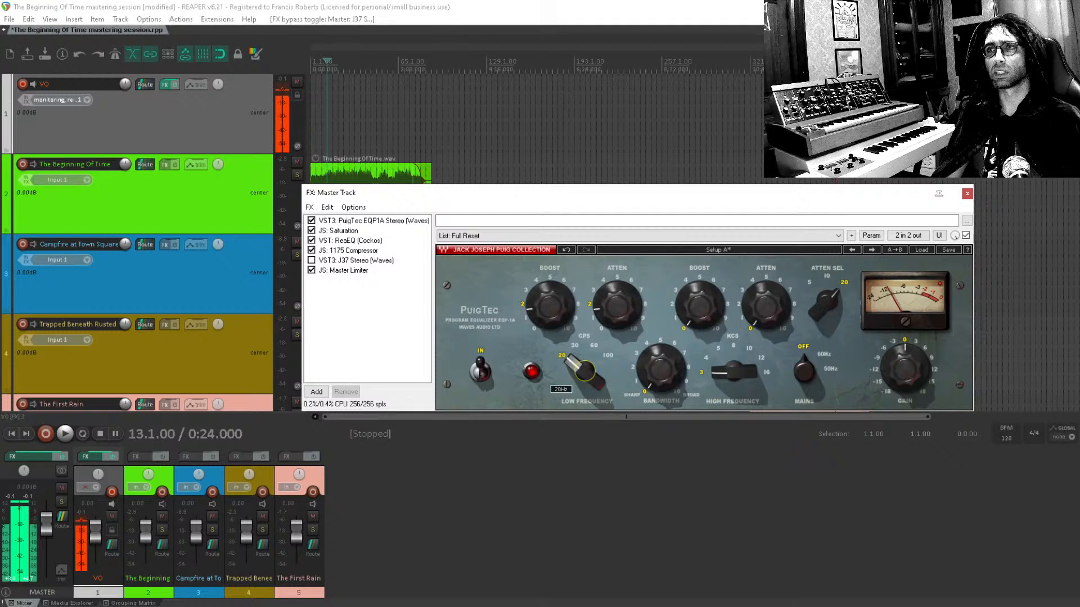
{"action": "left_click_drag", "start_coordinate": [585, 369], "coordinate": [581, 372]}
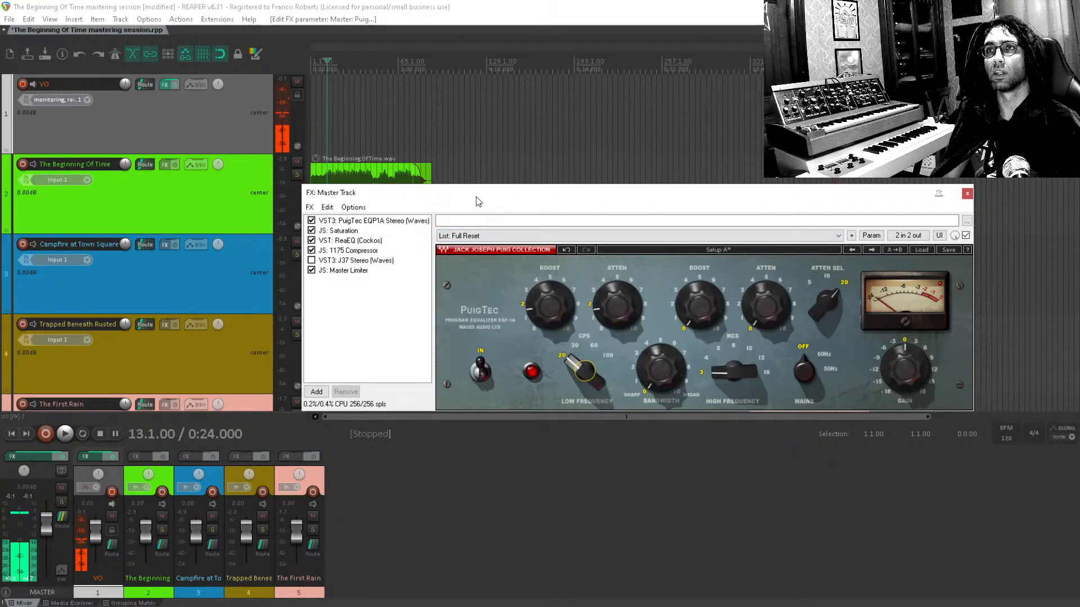
Step: Move the FX window clear of the songs, disarm the VO track and start playback from 26.1.00 in the first song
{"action": "left_click_drag", "start_coordinate": [474, 196], "coordinate": [461, 325]}
{"action": "scroll", "coordinate": [478, 236], "scroll_direction": "up", "scroll_amount": 8}
{"action": "scroll", "coordinate": [518, 221], "scroll_direction": "down", "scroll_amount": 2}
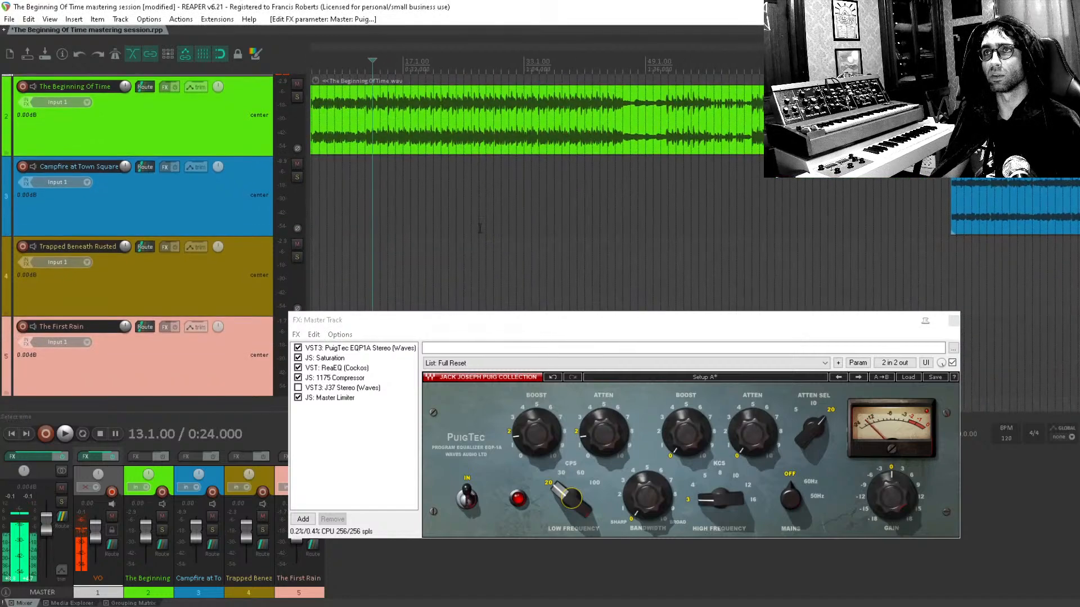
{"action": "left_click", "coordinate": [474, 225]}
{"action": "scroll", "coordinate": [474, 225], "scroll_direction": "down", "scroll_amount": 2}
{"action": "scroll", "coordinate": [149, 168], "scroll_direction": "up", "scroll_amount": 2}
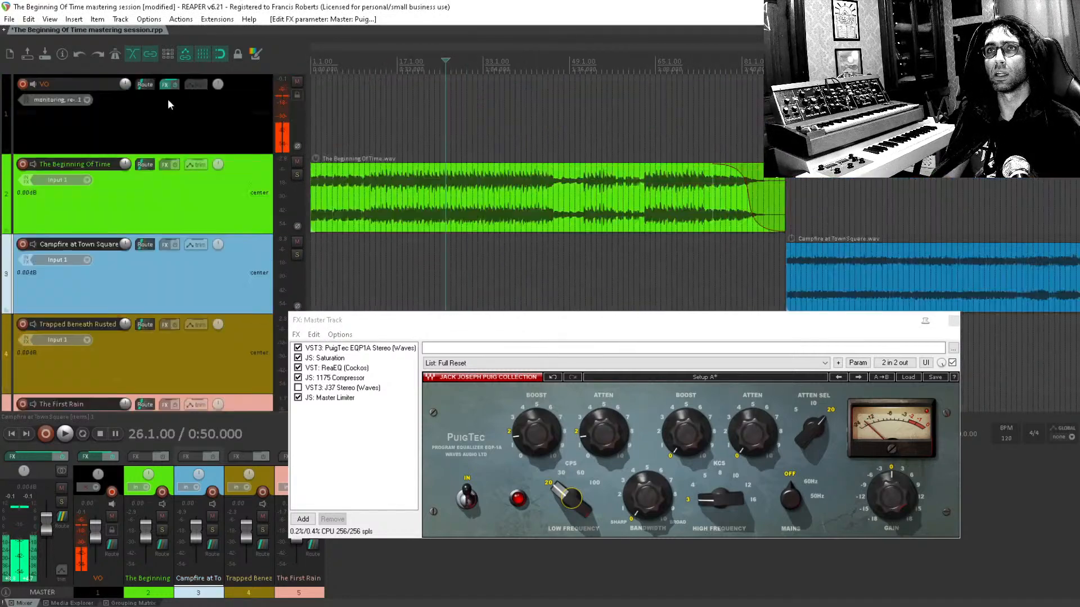
{"action": "left_click", "coordinate": [23, 85]}
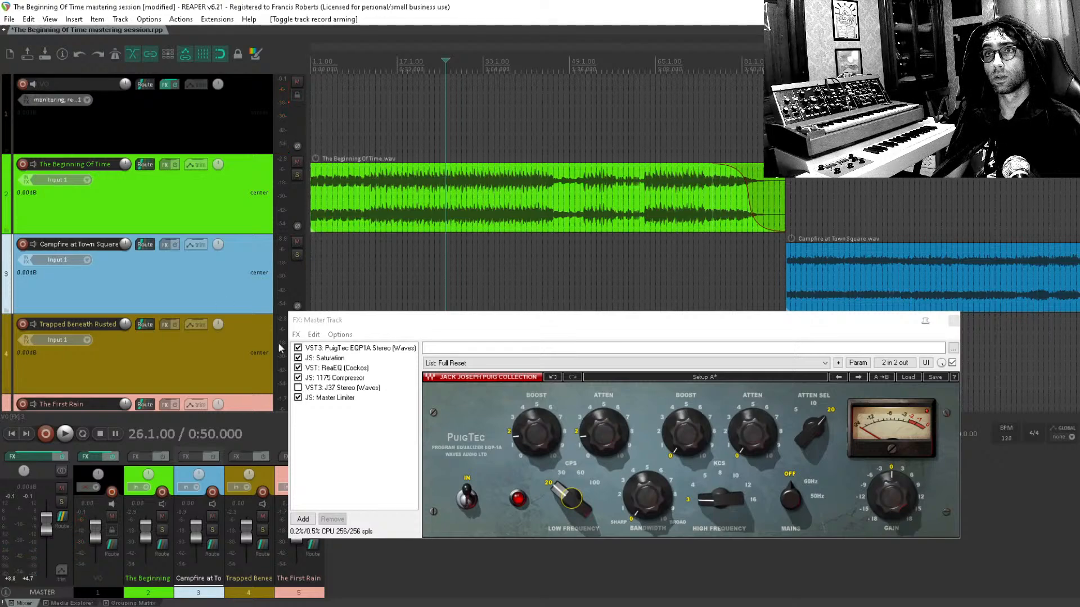
{"action": "key", "text": "space"}
Step: Raise the PuigTec EQP1A's low-frequency boost and attenuation together to about 6 during playback
{"action": "left_click_drag", "start_coordinate": [560, 425], "coordinate": [547, 369]}
{"action": "left_click", "coordinate": [328, 270]}
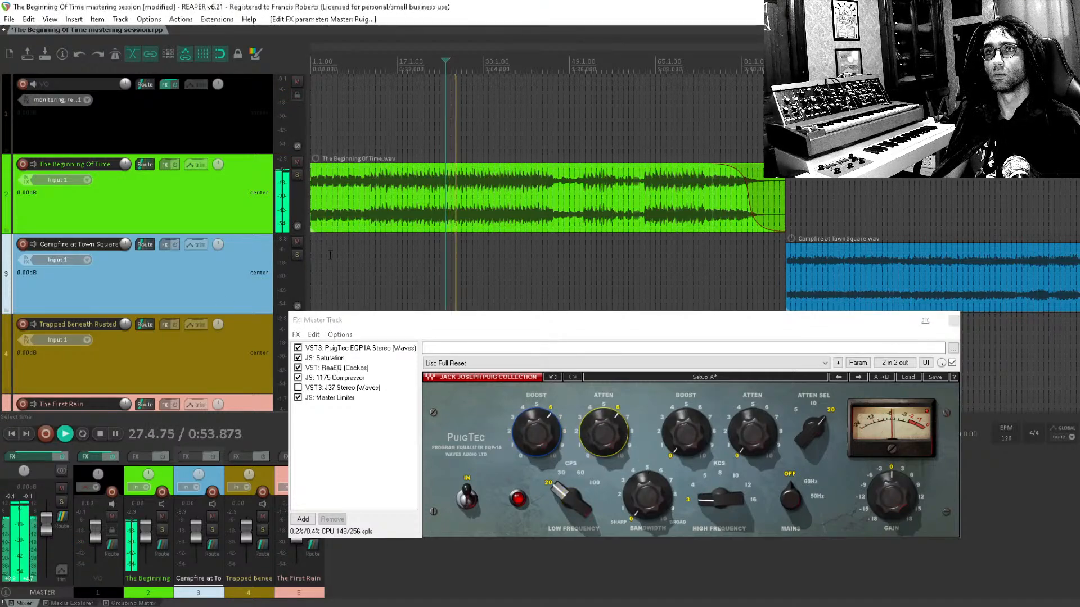
Step: Audition the master processing at several points in Trapped Beneath Rusted Bars and The First Rain
{"action": "left_click", "coordinate": [961, 196]}
{"action": "scroll", "coordinate": [960, 197], "scroll_direction": "down", "scroll_amount": 3}
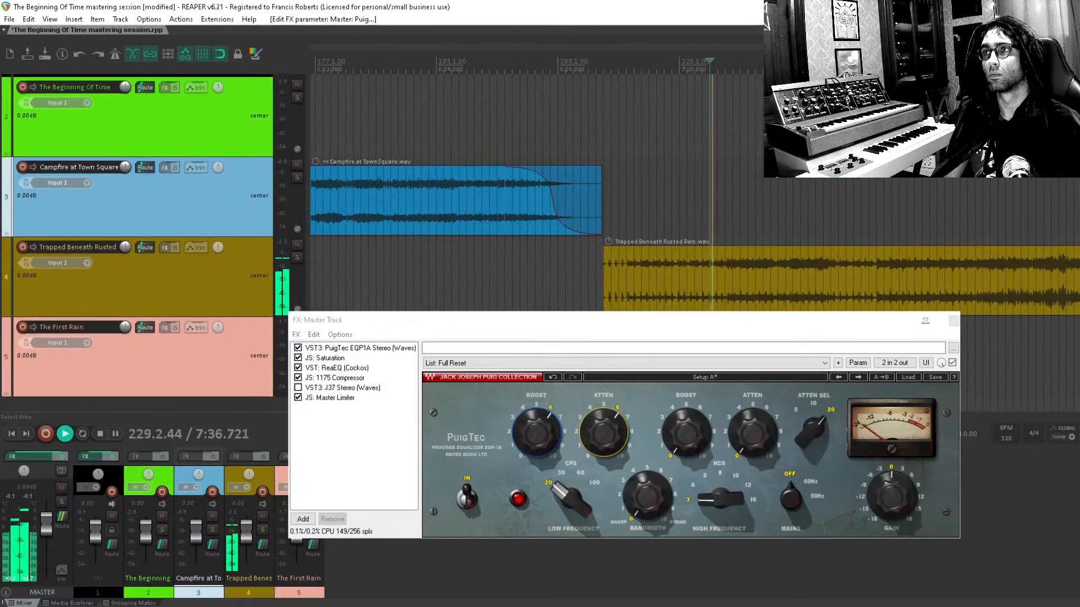
{"action": "left_click", "coordinate": [936, 168]}
{"action": "left_click", "coordinate": [771, 168]}
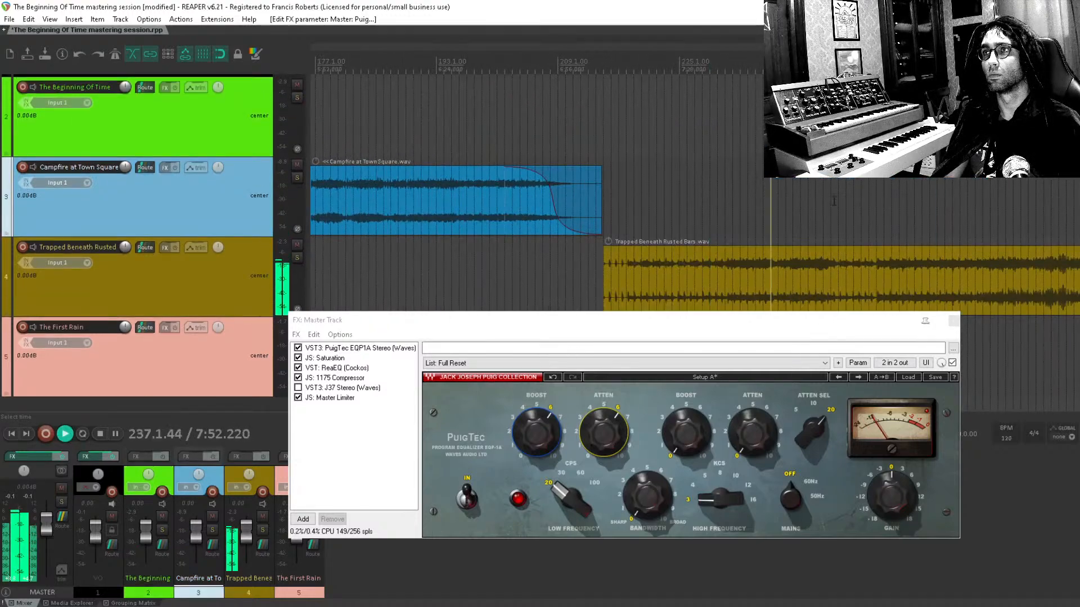
{"action": "left_click_drag", "start_coordinate": [835, 153], "coordinate": [635, 156]}
{"action": "scroll", "coordinate": [635, 155], "scroll_direction": "down", "scroll_amount": 2}
{"action": "left_click_drag", "start_coordinate": [1028, 206], "coordinate": [626, 197]}
{"action": "left_click", "coordinate": [753, 194]}
{"action": "left_click_drag", "start_coordinate": [754, 194], "coordinate": [664, 178]}
{"action": "left_click", "coordinate": [798, 172]}
{"action": "left_click", "coordinate": [896, 171]}
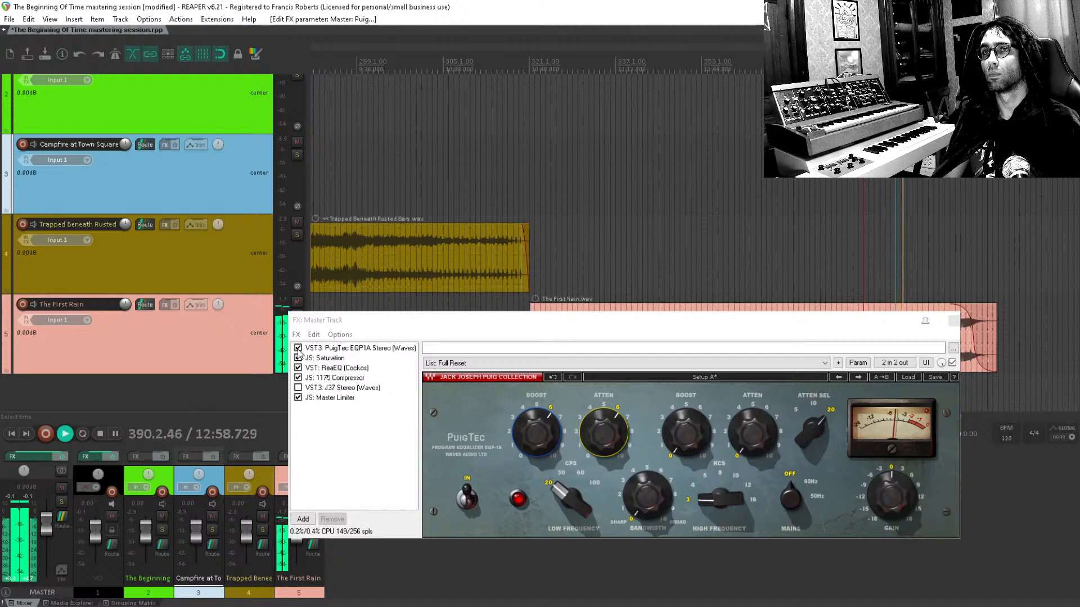
Step: Toggle the PuigTec EQP1A off and on during The First Rain to compare, leaving it bypassed
{"action": "left_click", "coordinate": [298, 349]}
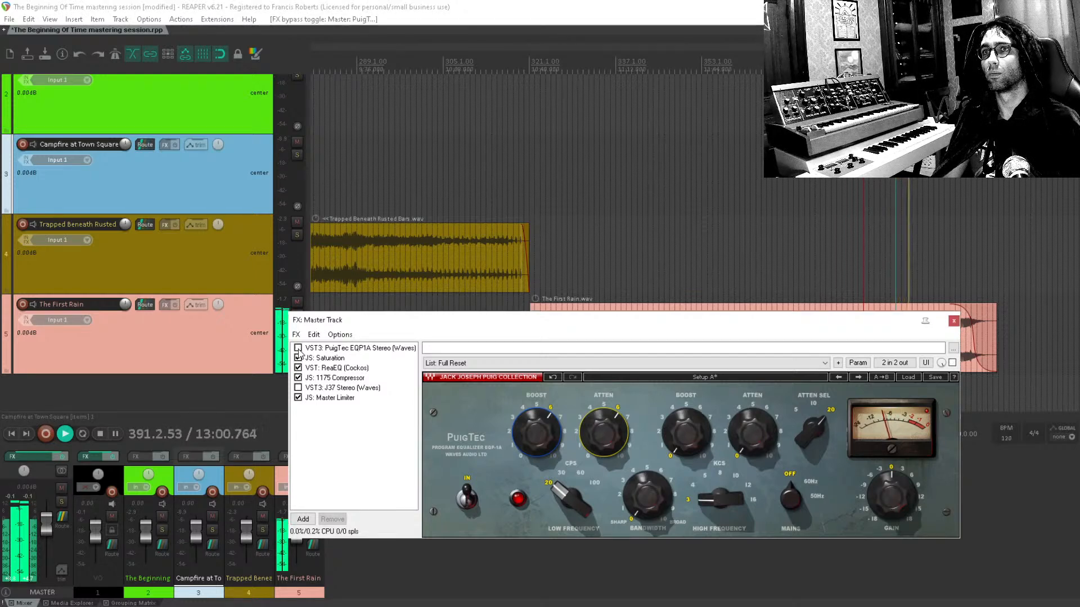
{"action": "left_click", "coordinate": [298, 348]}
{"action": "left_click", "coordinate": [298, 349]}
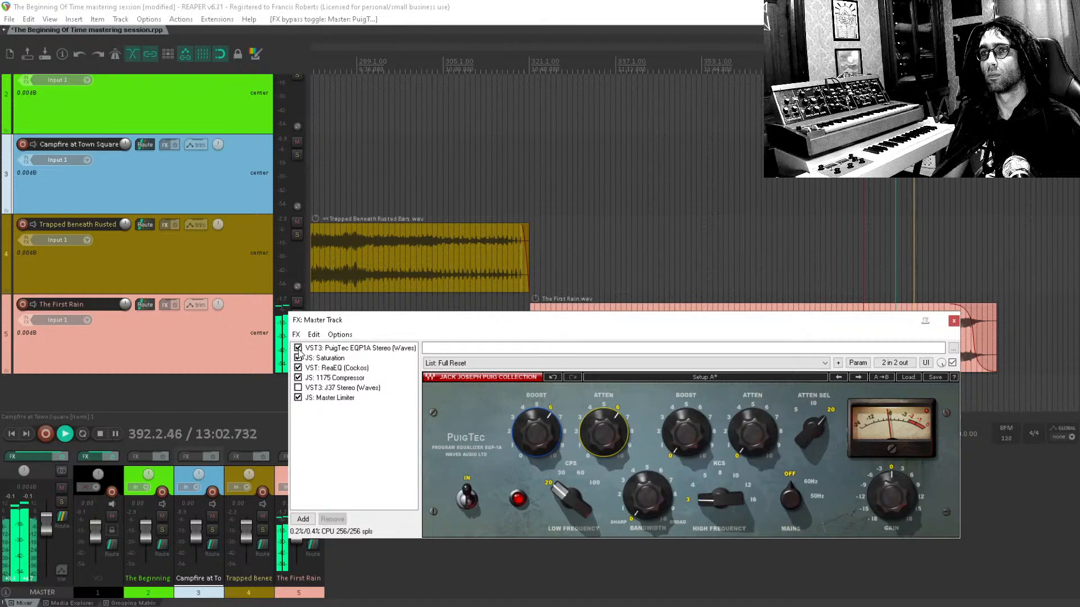
Step: Stop playback in The First Rain and re-arm the VO track for recording
{"action": "key", "text": "space"}
{"action": "scroll", "coordinate": [197, 239], "scroll_direction": "up", "scroll_amount": 3}
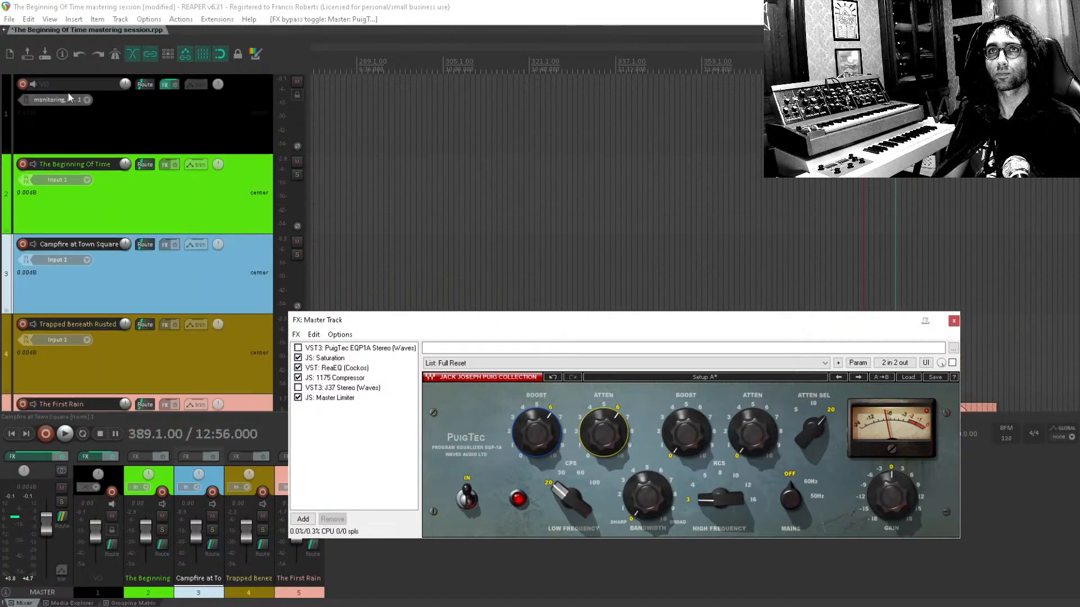
{"action": "left_click", "coordinate": [22, 84]}
Step: Lower the PuigTec EQP1A's low-frequency boost and attenuation together to 1.8
{"action": "left_click_drag", "start_coordinate": [577, 265], "coordinate": [721, 201]}
{"action": "scroll", "coordinate": [541, 193], "scroll_direction": "down", "scroll_amount": 3}
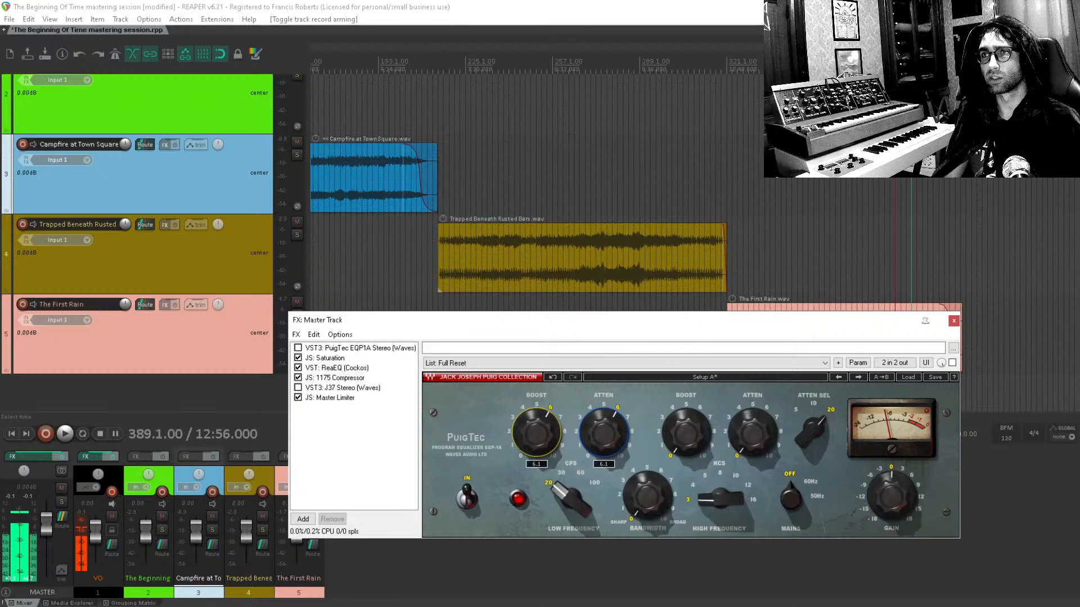
{"action": "left_click_drag", "start_coordinate": [545, 429], "coordinate": [545, 477]}
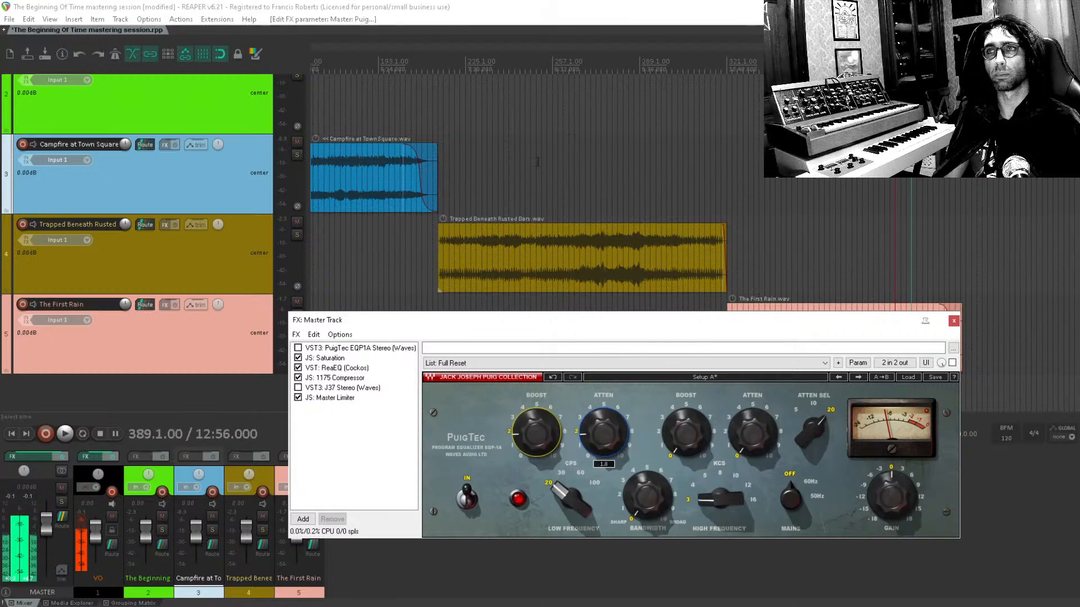
Step: Set the edit cursor at 33.1.00 in the first song and save the project
{"action": "left_click_drag", "start_coordinate": [538, 162], "coordinate": [861, 193]}
{"action": "left_click_drag", "start_coordinate": [710, 195], "coordinate": [704, 296]}
{"action": "left_click", "coordinate": [397, 64]}
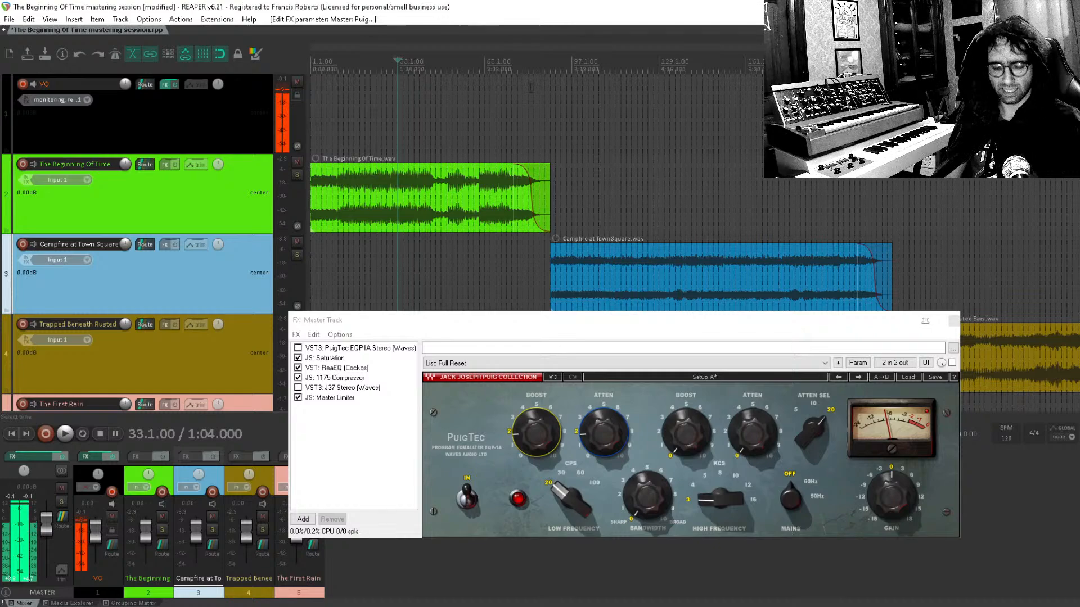
{"action": "key", "text": "ctrl+s"}
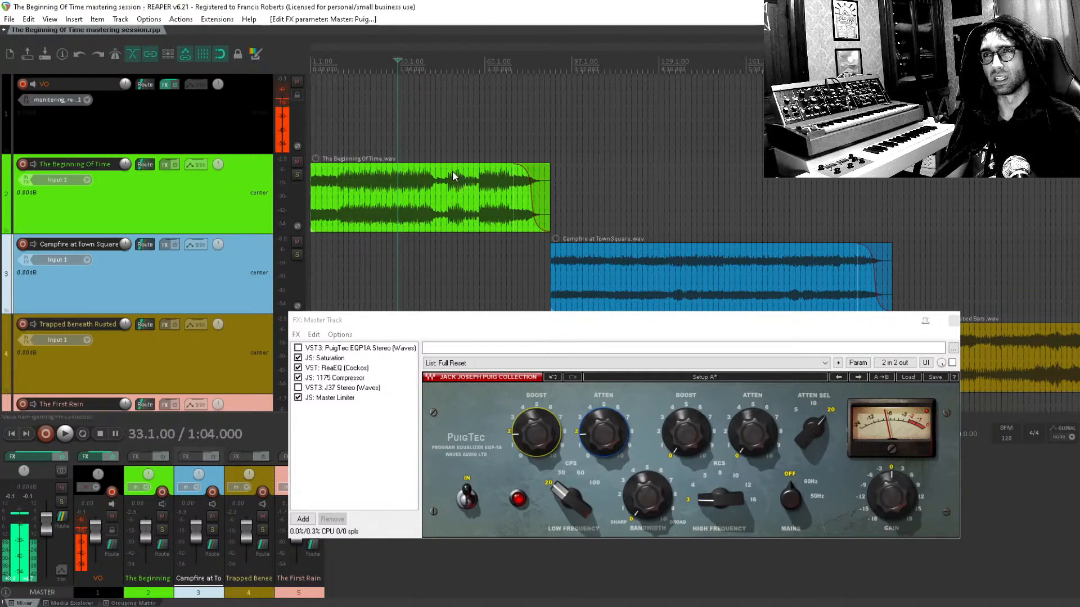
Step: Start playback of the first song from 29.1.00
{"action": "scroll", "coordinate": [436, 185], "scroll_direction": "down", "scroll_amount": 2}
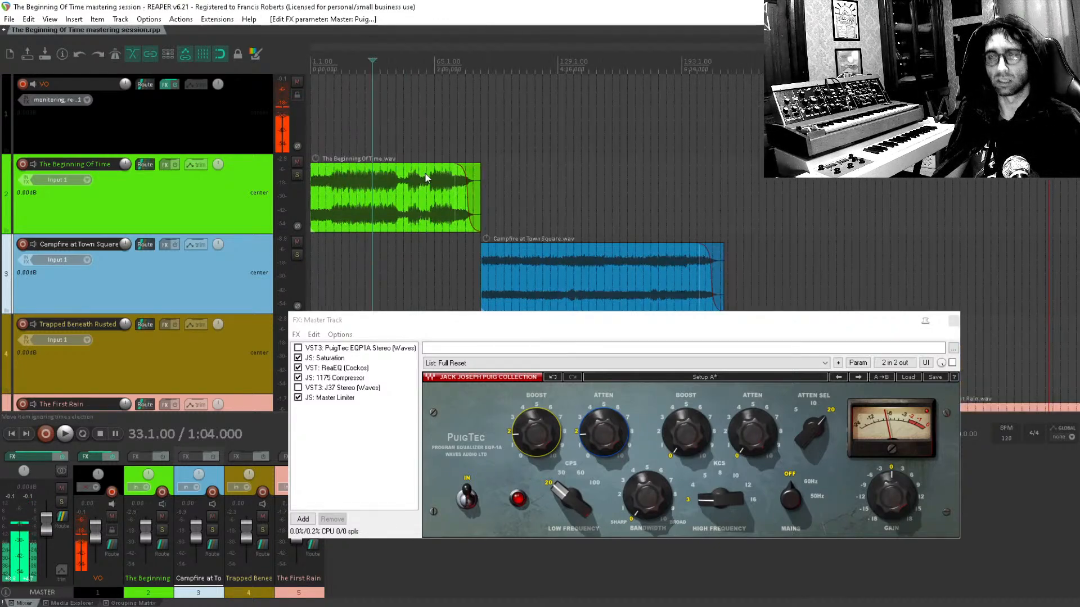
{"action": "scroll", "coordinate": [425, 177], "scroll_direction": "up", "scroll_amount": 2}
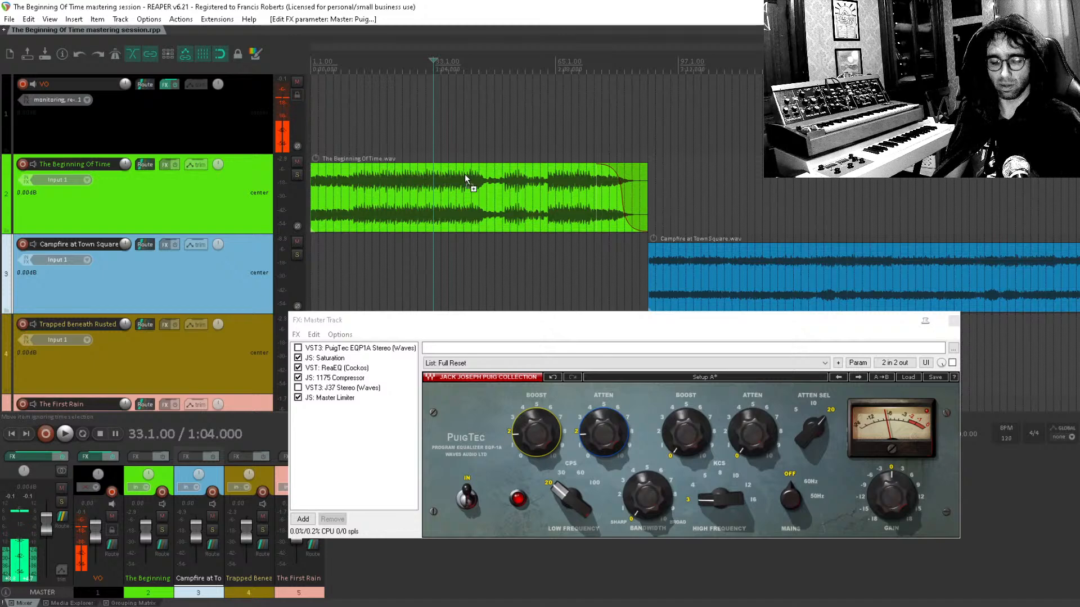
{"action": "left_click", "coordinate": [419, 228]}
{"action": "key", "text": "space"}
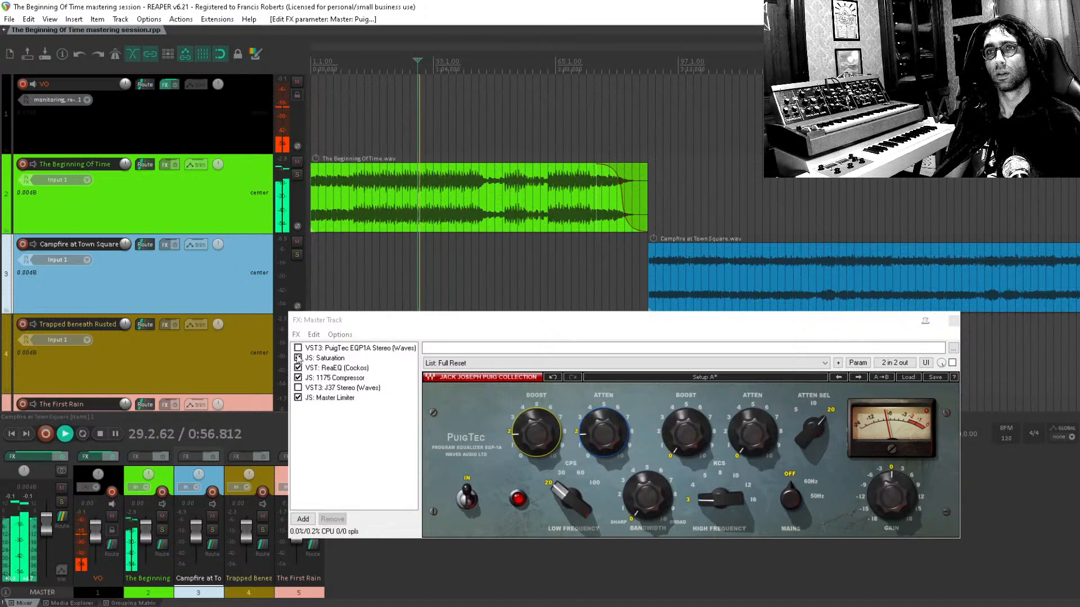
Step: Re-enable the PuigTec EQP1A and J37 plugins and disarm the VO track
{"action": "left_click", "coordinate": [299, 349]}
{"action": "left_click", "coordinate": [298, 388]}
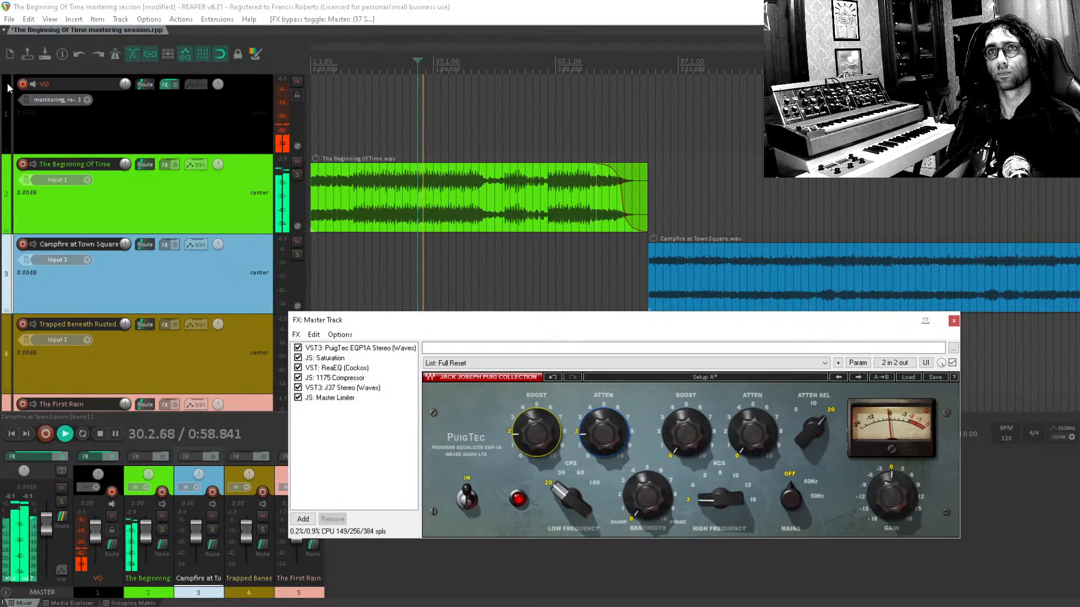
{"action": "left_click", "coordinate": [23, 84]}
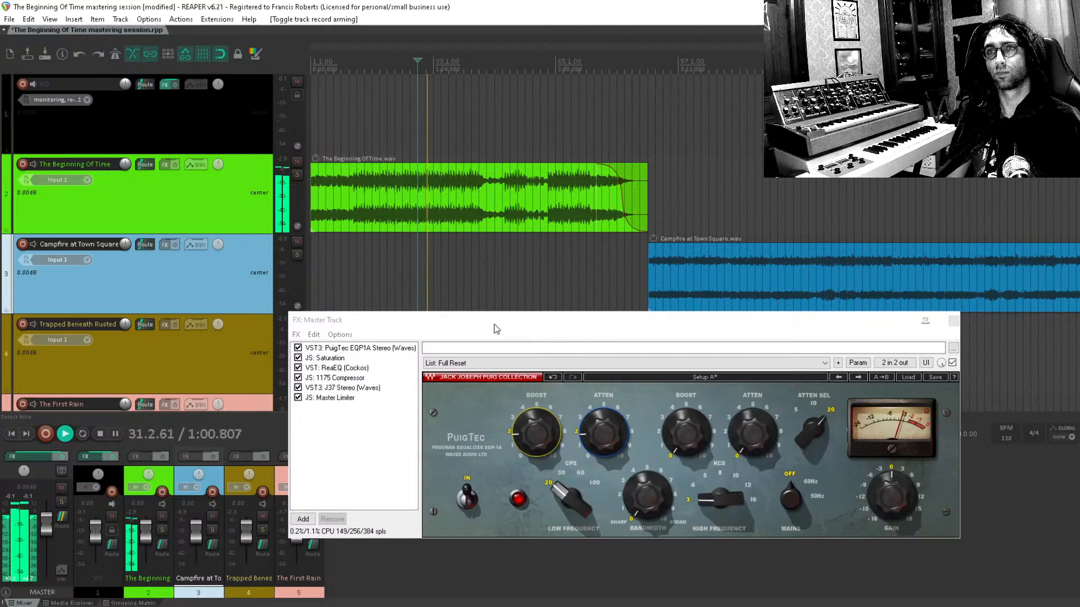
Step: Bypass the PuigTec EQP1A and toggle the J37 off and on during playback to compare, leaving the J37 enabled
{"action": "left_click", "coordinate": [298, 348]}
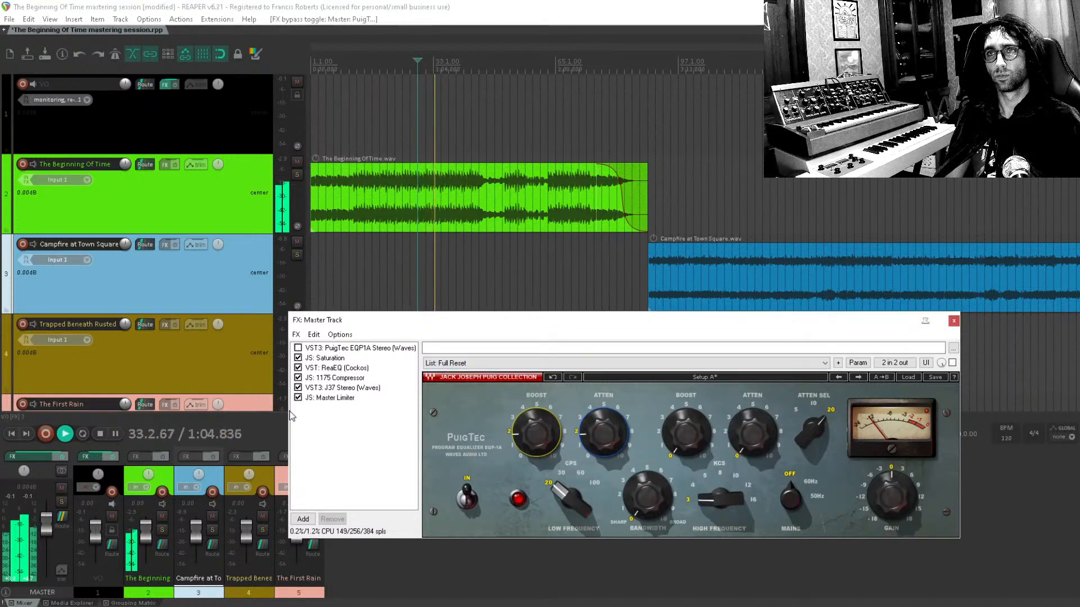
{"action": "left_click", "coordinate": [298, 388]}
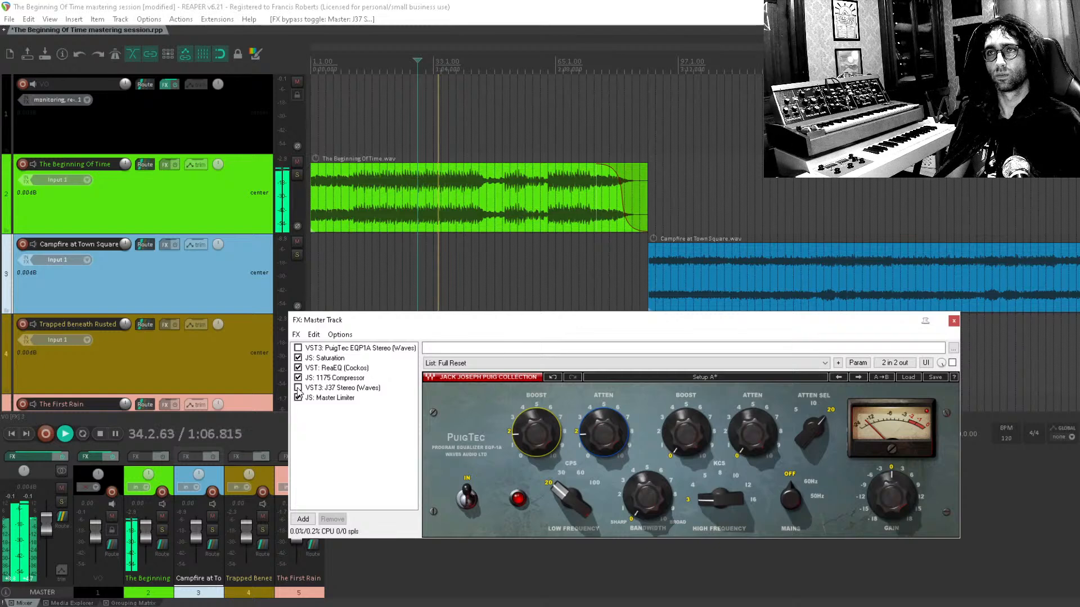
{"action": "left_click", "coordinate": [298, 388]}
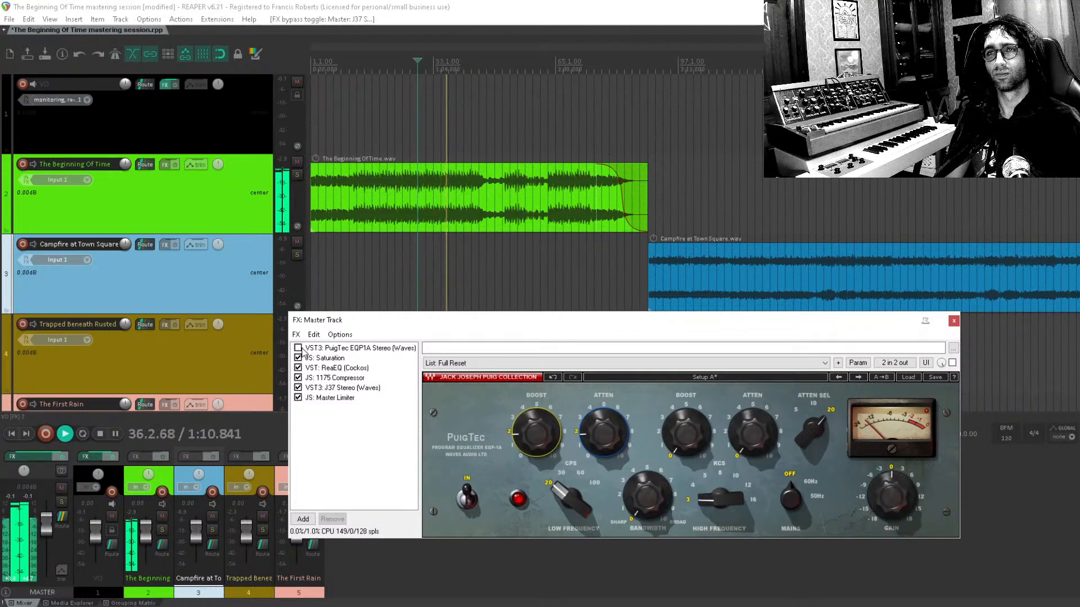
{"action": "left_click", "coordinate": [299, 388]}
{"action": "left_click", "coordinate": [299, 389]}
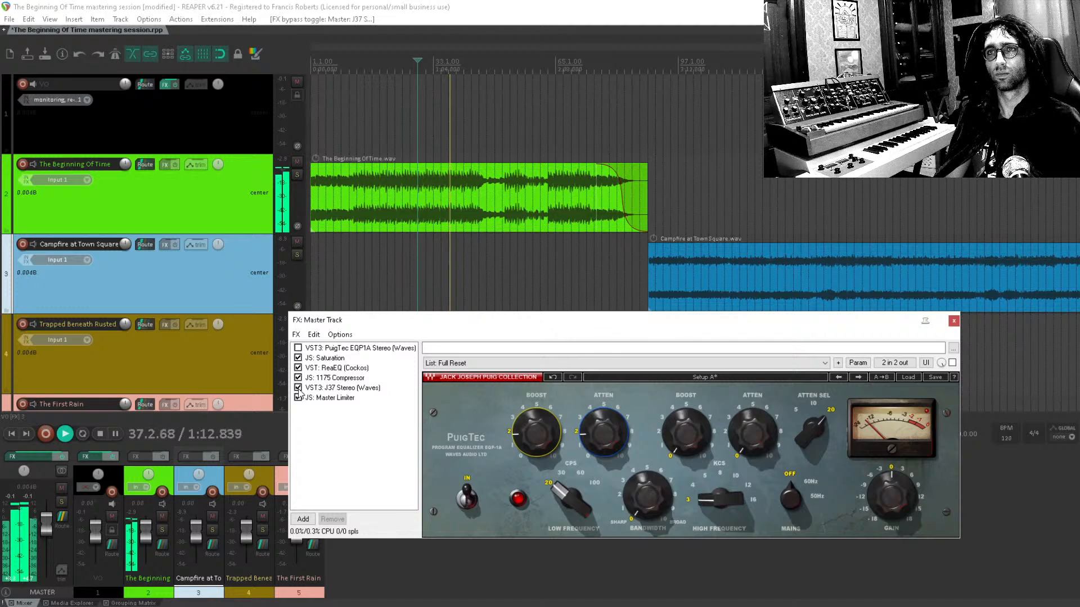
Step: Stop playback of the first song and re-arm the VO track for recording
{"action": "key", "text": "space"}
{"action": "left_click", "coordinate": [22, 84]}
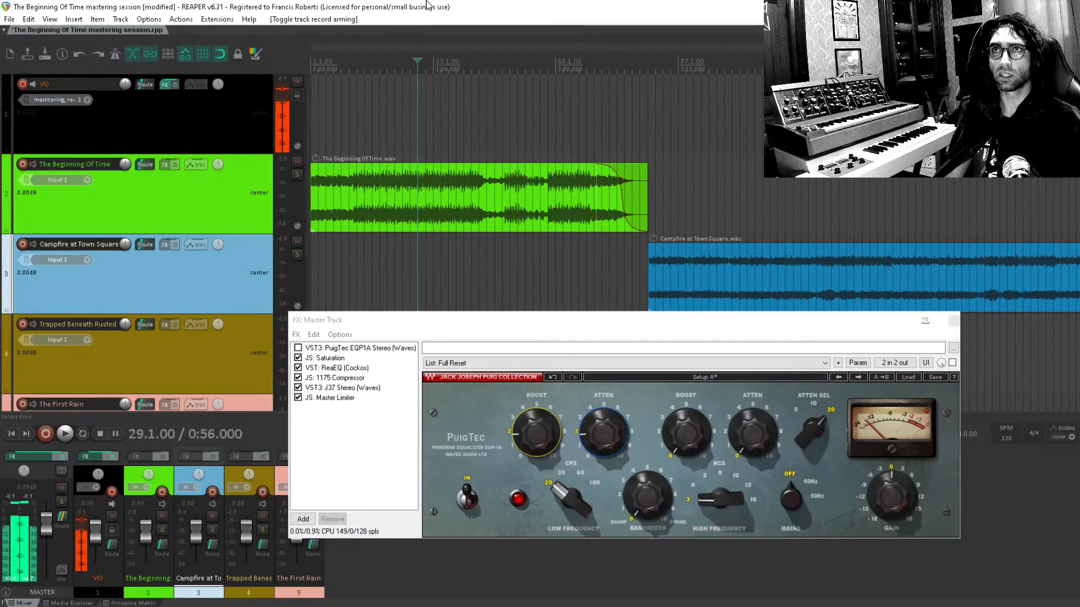
Step: Save the project and display the J37's controls in the master FX window
{"action": "key", "text": "ctrl+s"}
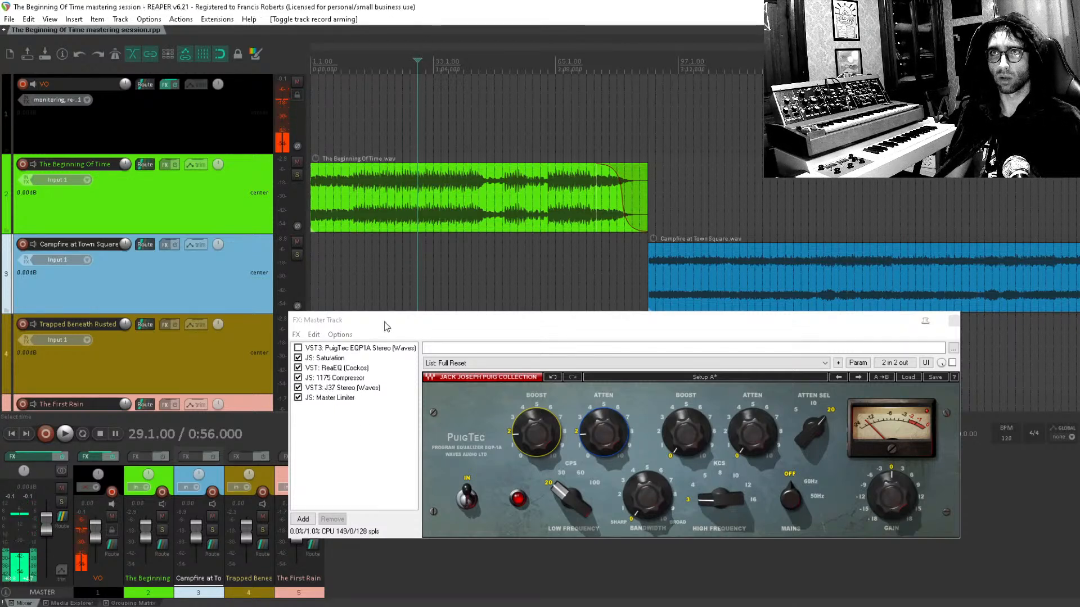
{"action": "left_click", "coordinate": [362, 389]}
{"action": "left_click", "coordinate": [370, 378]}
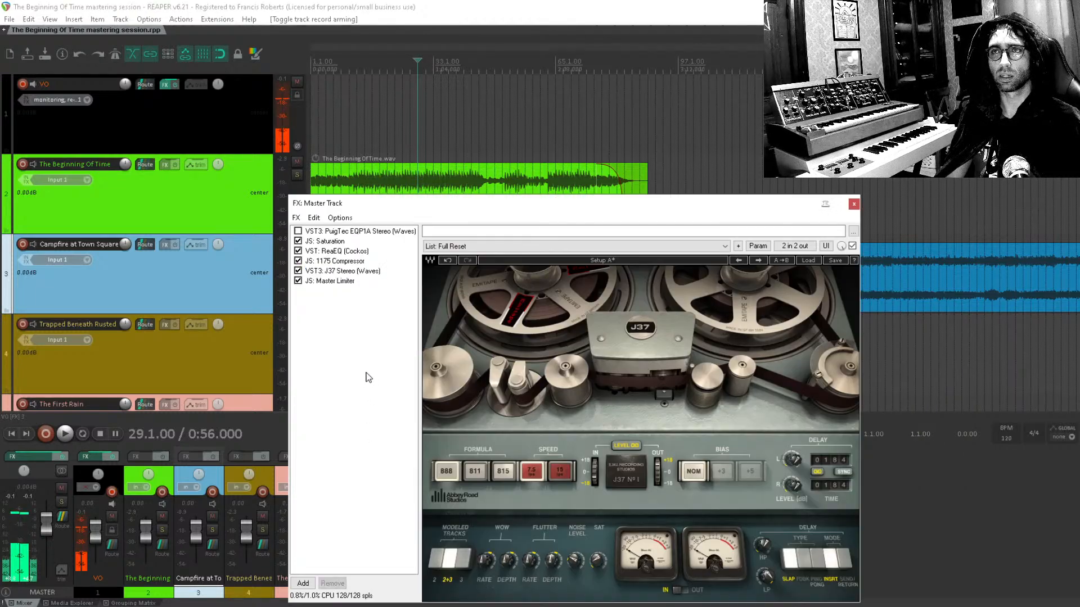
{"action": "double_click", "coordinate": [353, 331]}
{"action": "left_click_drag", "start_coordinate": [747, 205], "coordinate": [623, 160]}
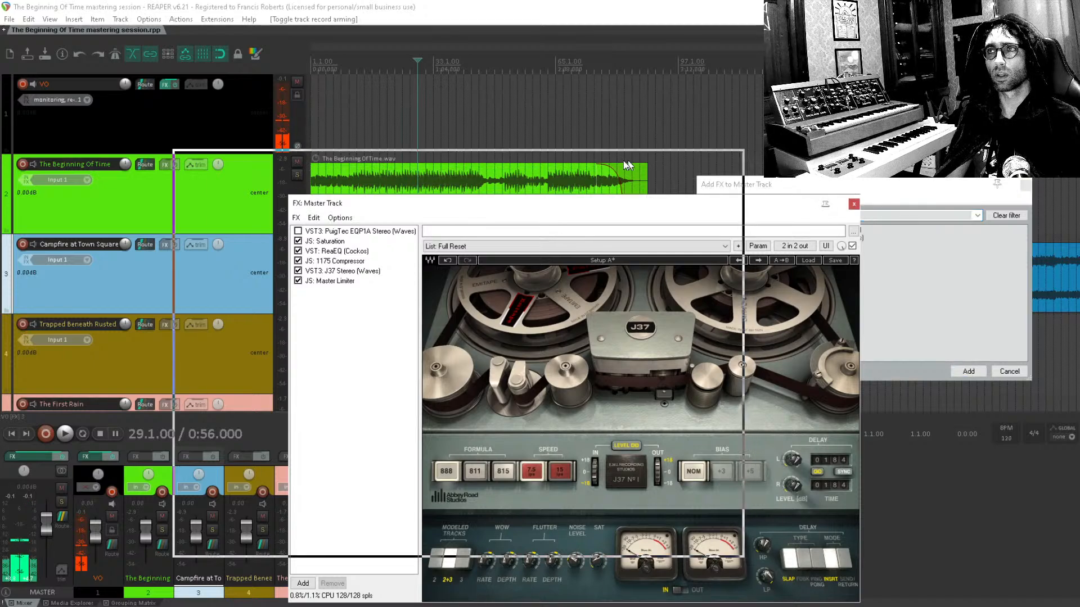
{"action": "left_click_drag", "start_coordinate": [778, 181], "coordinate": [820, 183]}
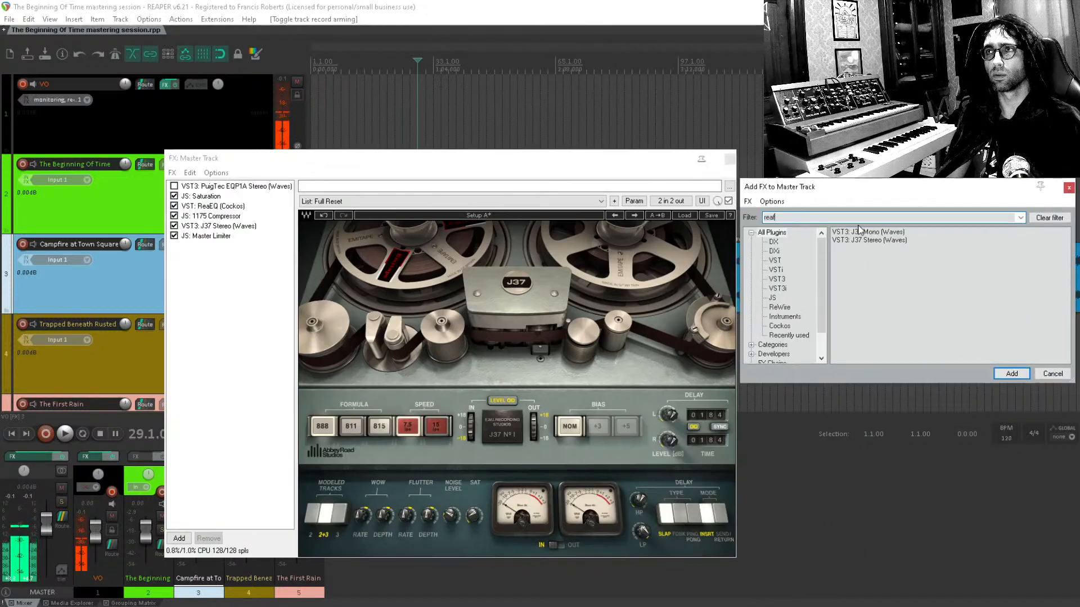
{"action": "left_click", "coordinate": [887, 233]}
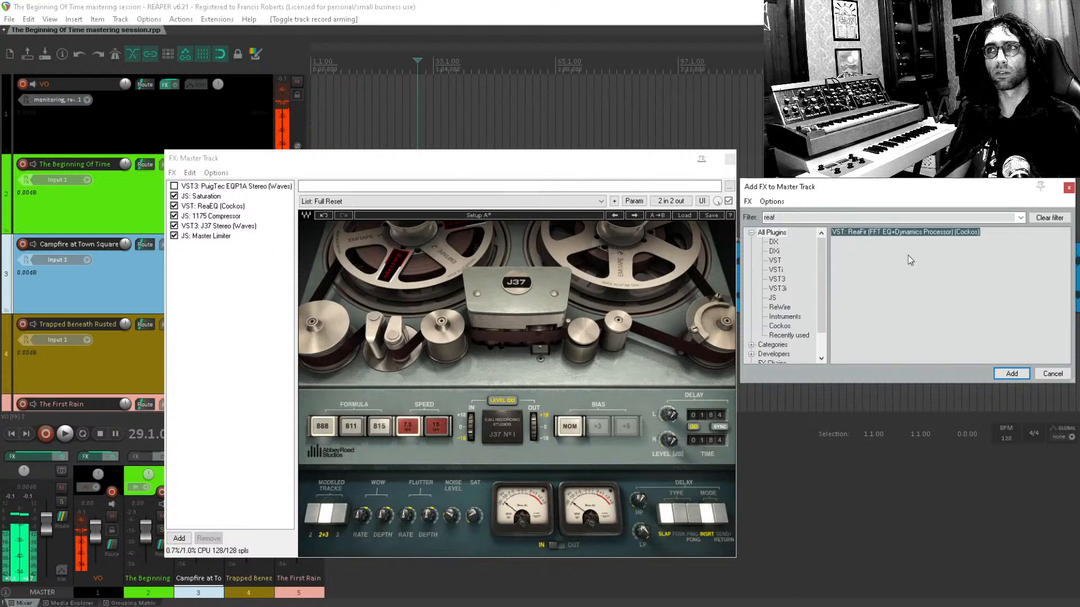
{"action": "left_click", "coordinate": [1068, 189]}
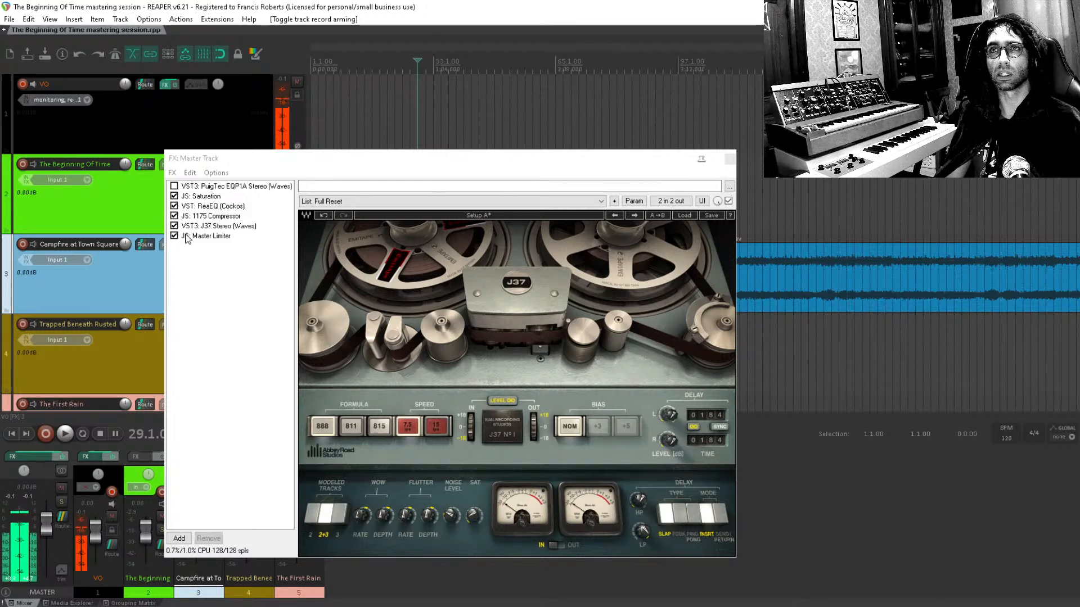
{"action": "left_click", "coordinate": [229, 250]}
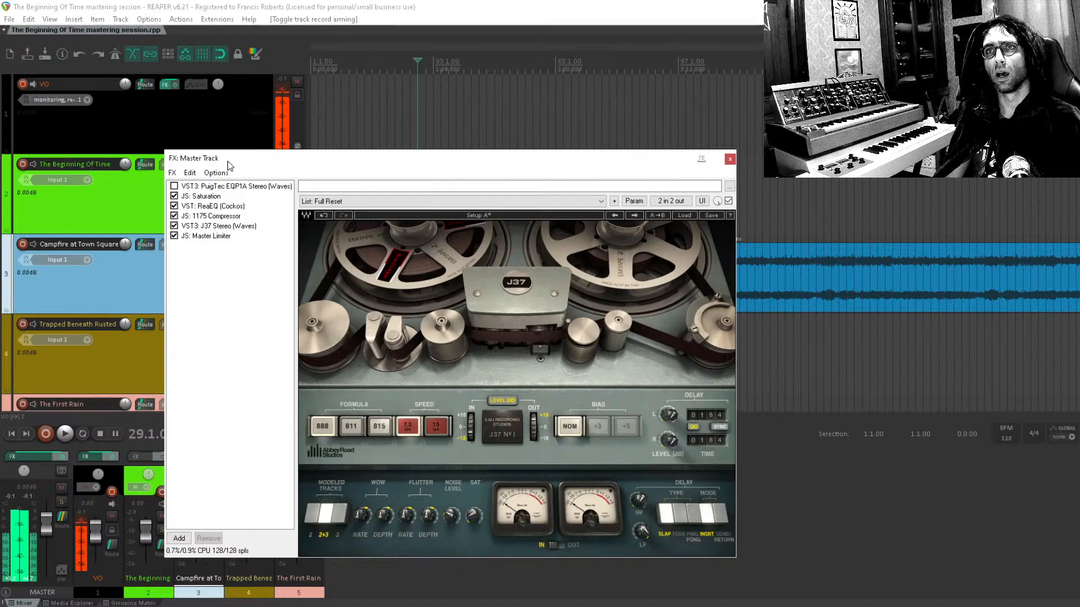
{"action": "left_click_drag", "start_coordinate": [228, 162], "coordinate": [361, 210]}
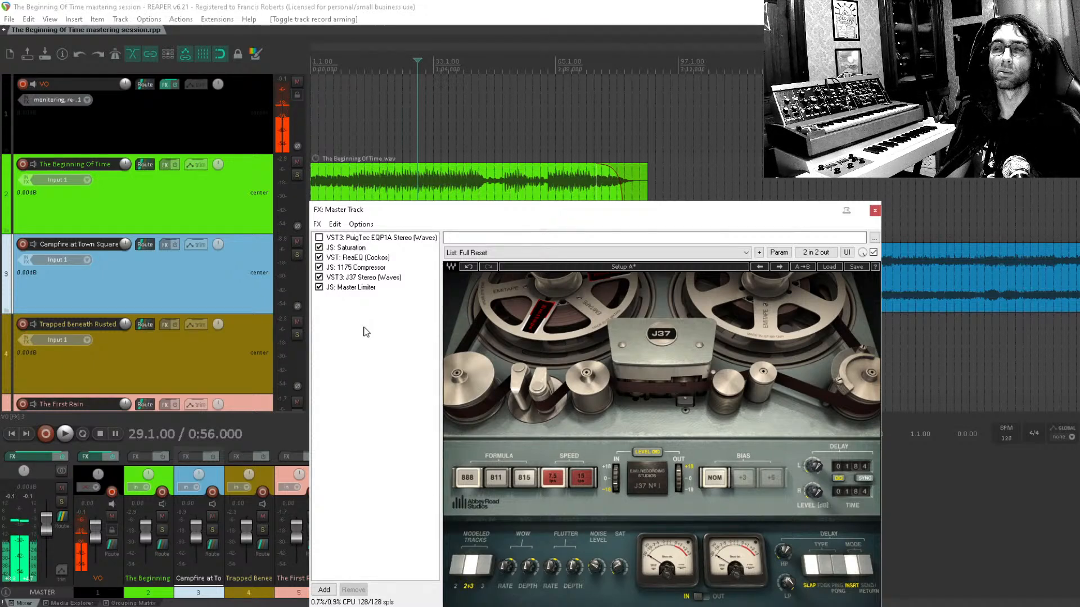
Step: Find Super VHS by filtering for "vhs", insert its VST3 version directly before the J37 on the master track, and bypass it
{"action": "left_click", "coordinate": [398, 279]}
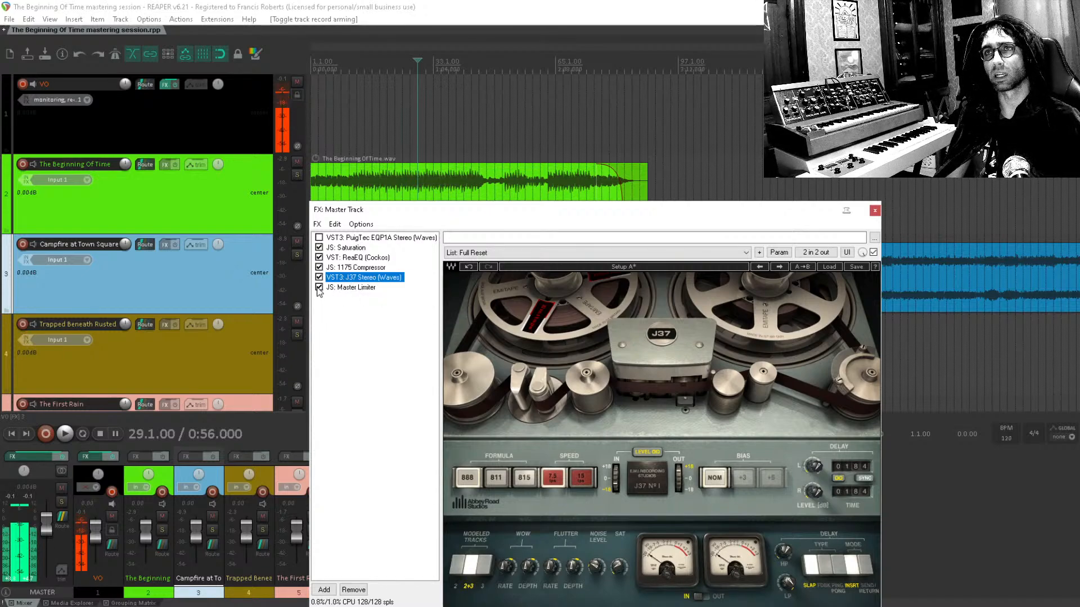
{"action": "mouse_move", "coordinate": [378, 207]}
{"action": "left_mouse_down"}
{"action": "mouse_move", "coordinate": [385, 240]}
{"action": "mouse_move", "coordinate": [374, 223]}
{"action": "left_mouse_up"}
{"action": "double_click", "coordinate": [376, 324]}
{"action": "left_click", "coordinate": [764, 231]}
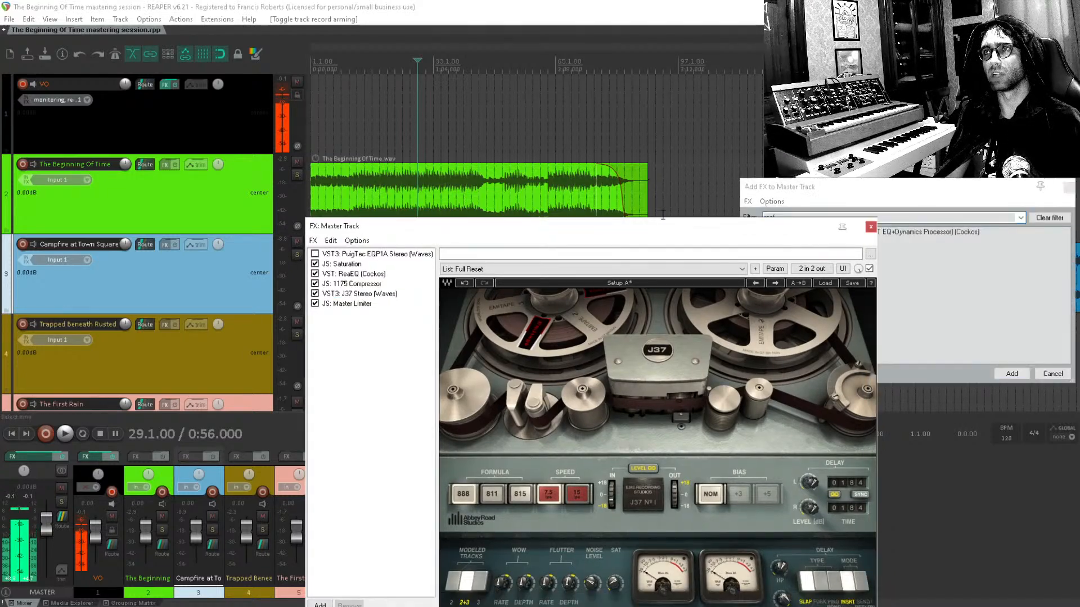
{"action": "left_click_drag", "start_coordinate": [688, 227], "coordinate": [562, 184]}
{"action": "left_click", "coordinate": [816, 216]}
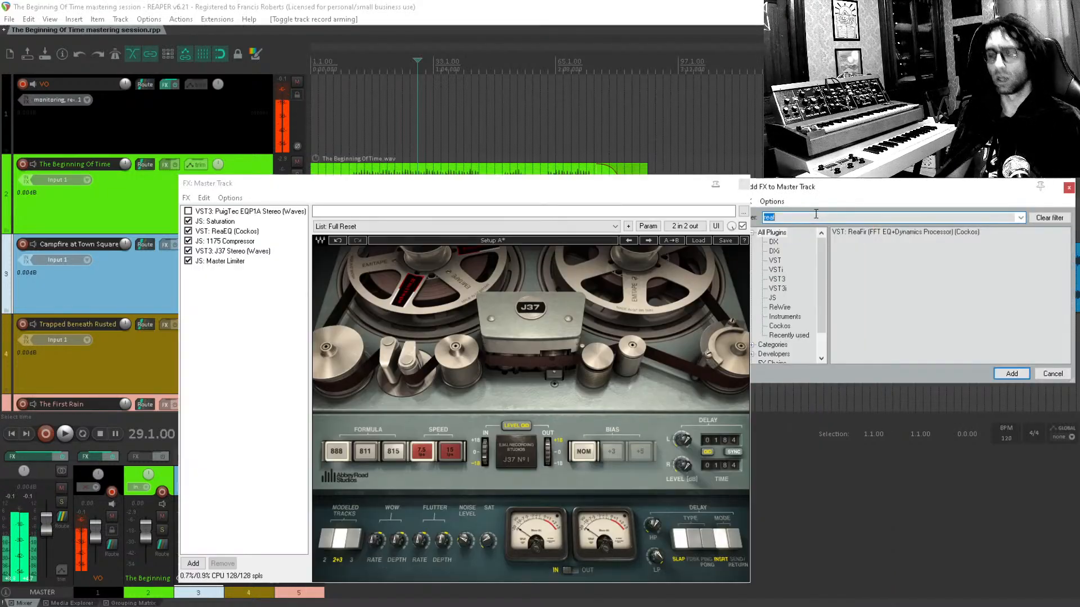
{"action": "type", "text": "vhs"}
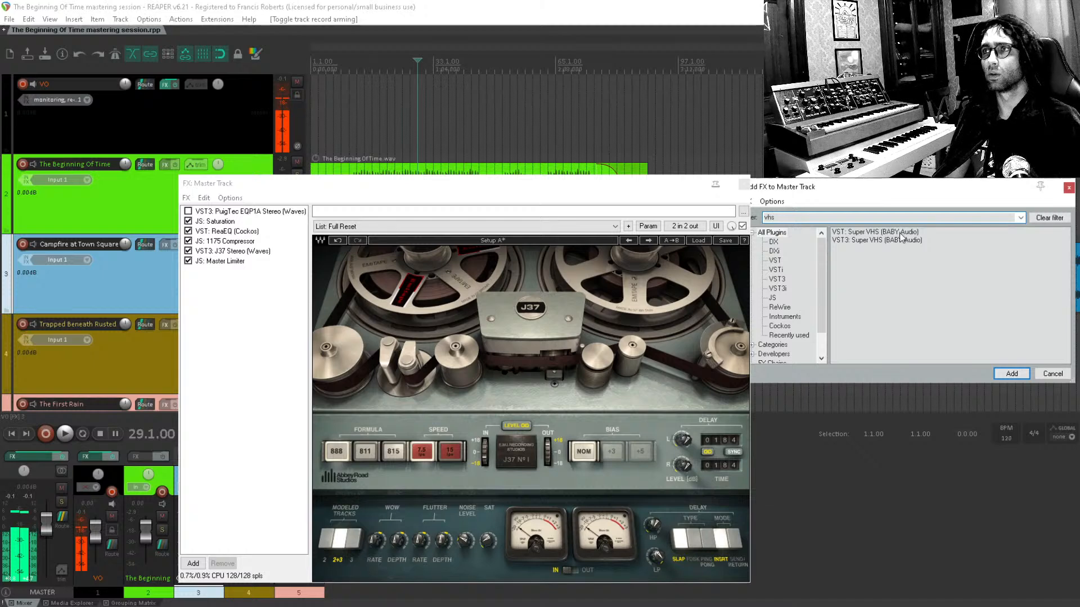
{"action": "left_click_drag", "start_coordinate": [899, 234], "coordinate": [368, 281]}
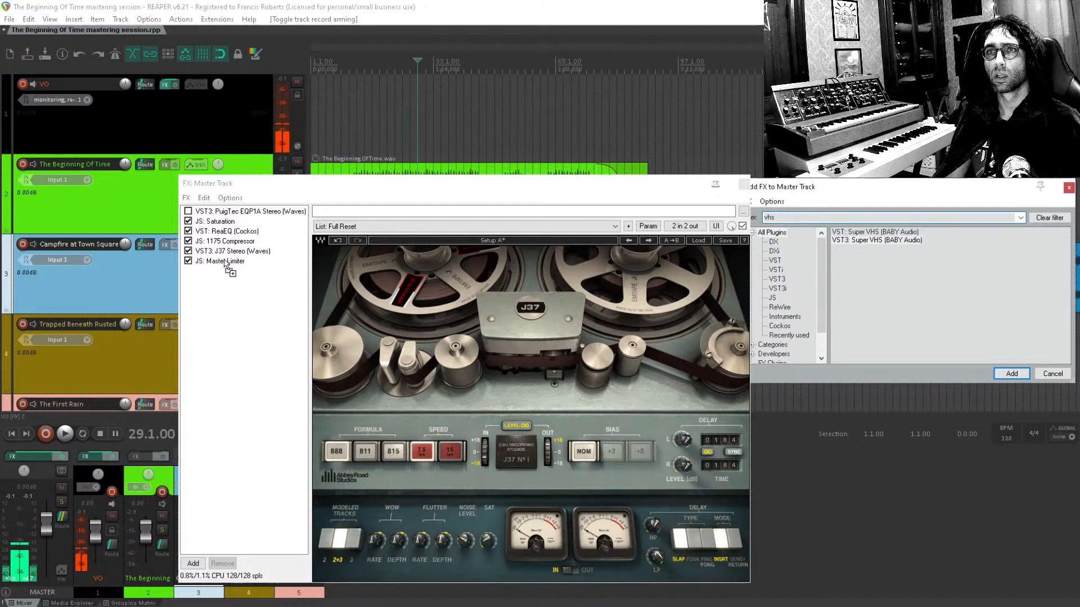
{"action": "mouse_move", "coordinate": [224, 263]}
{"action": "left_mouse_down"}
{"action": "mouse_move", "coordinate": [232, 250]}
{"action": "mouse_move", "coordinate": [219, 264]}
{"action": "left_mouse_up"}
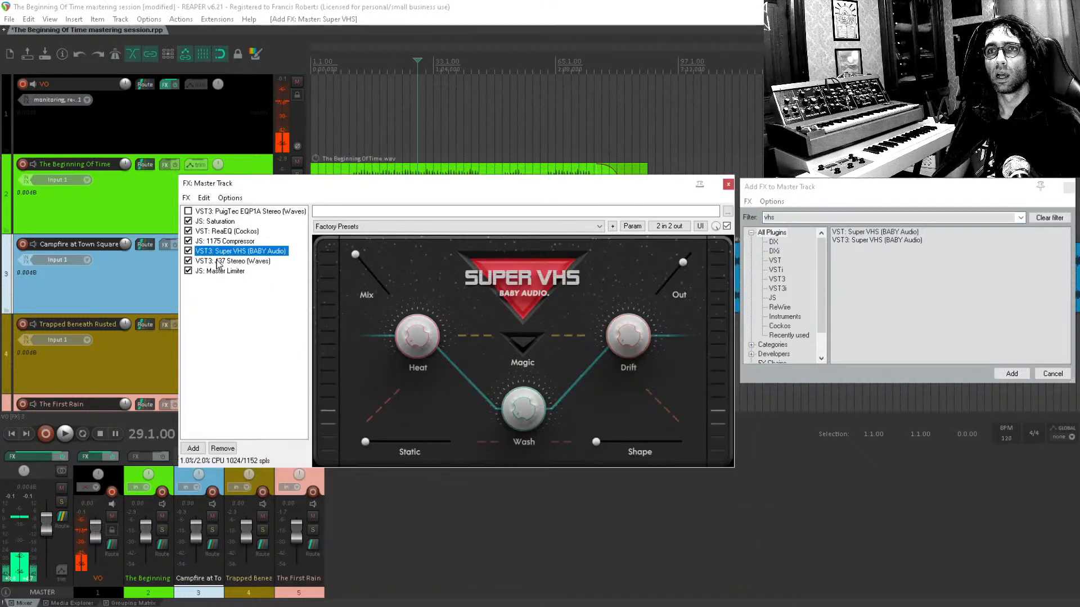
{"action": "left_click", "coordinate": [188, 251]}
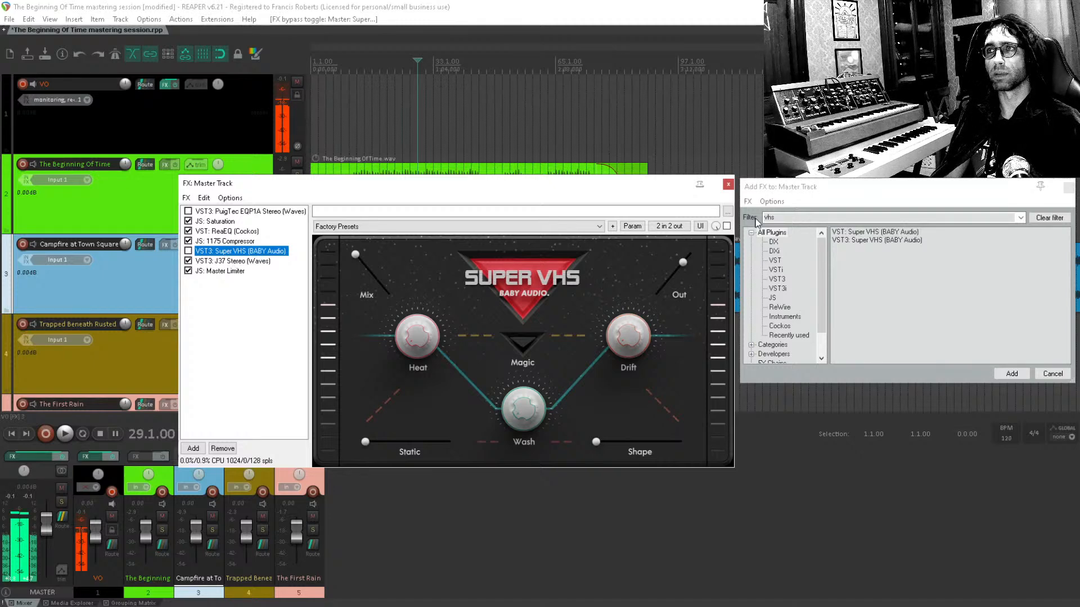
Step: Filter the plugins for "izoto", insert the VST Ozone 9 Vintage Tape directly before the J37, and bypass it
{"action": "left_click", "coordinate": [836, 198]}
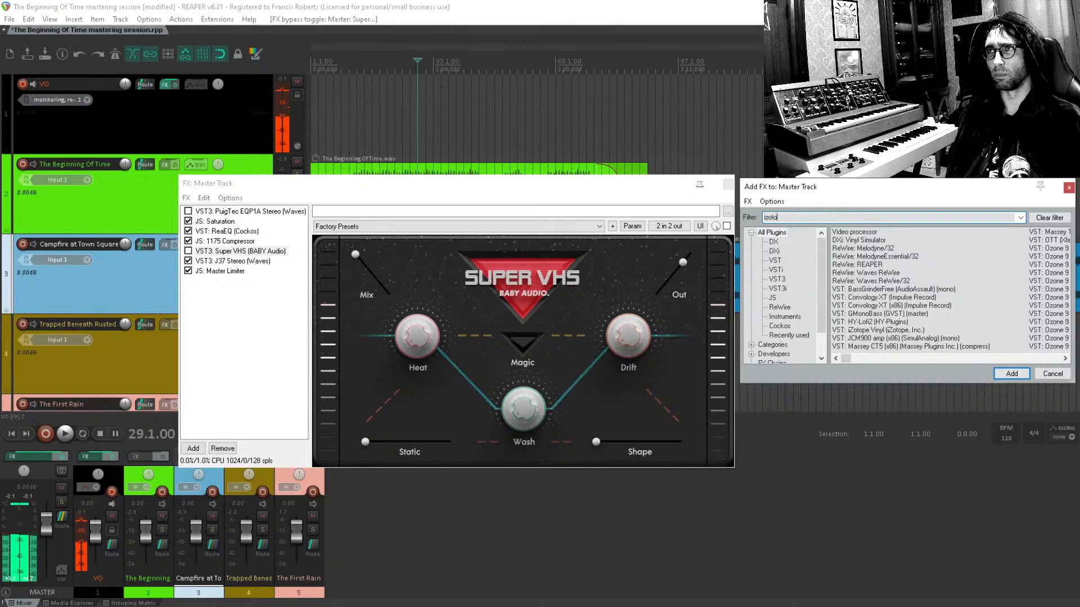
{"action": "key", "text": "Down"}
{"action": "key", "text": "Down"}
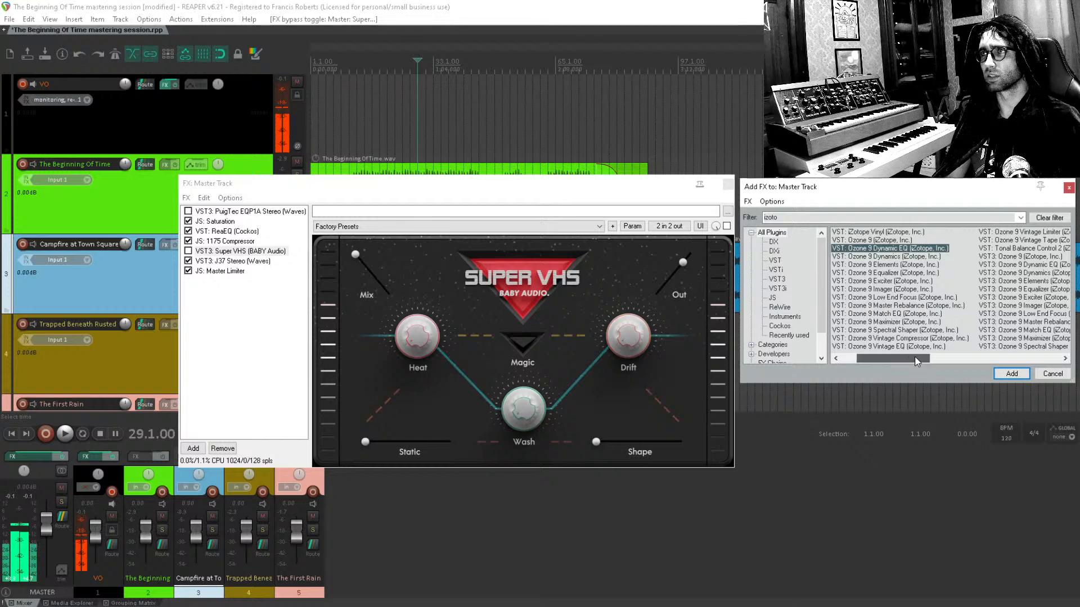
{"action": "left_click", "coordinate": [915, 357]}
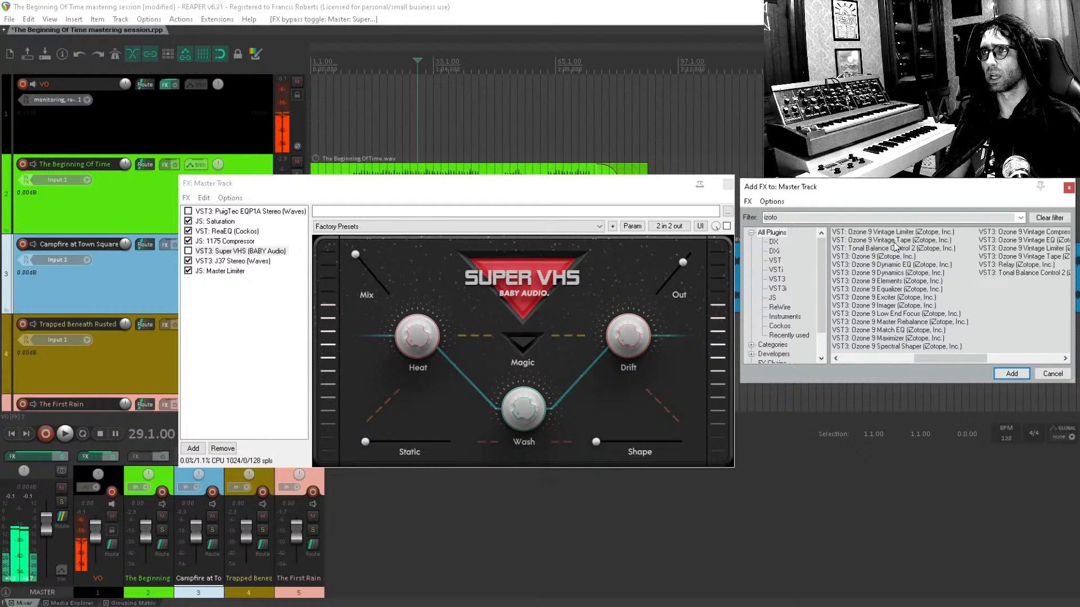
{"action": "left_click_drag", "start_coordinate": [894, 241], "coordinate": [315, 260]}
{"action": "left_click_drag", "start_coordinate": [223, 264], "coordinate": [223, 264]}
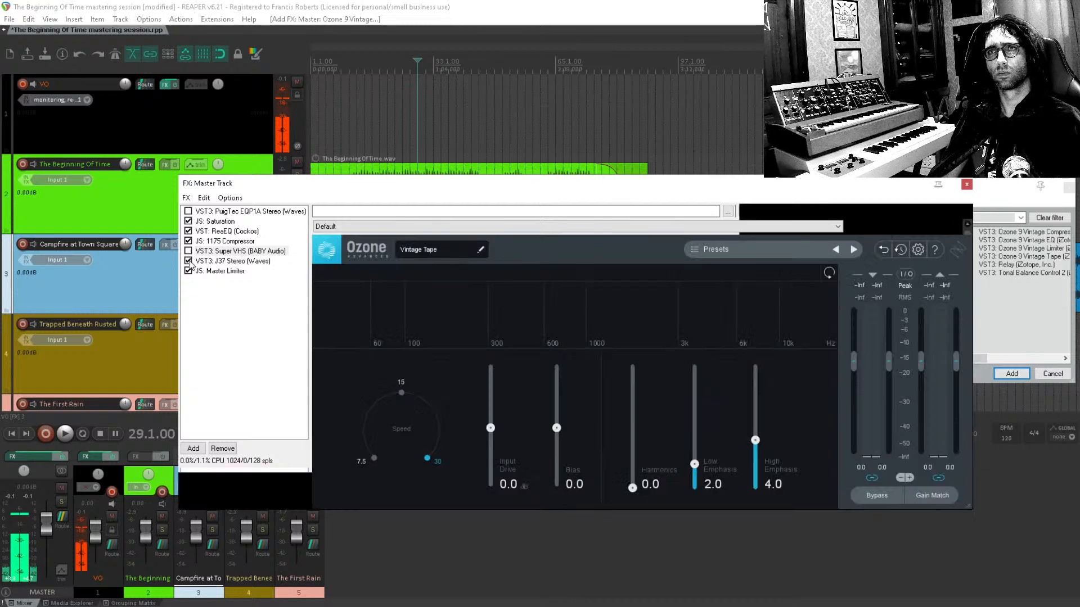
{"action": "left_click", "coordinate": [189, 261]}
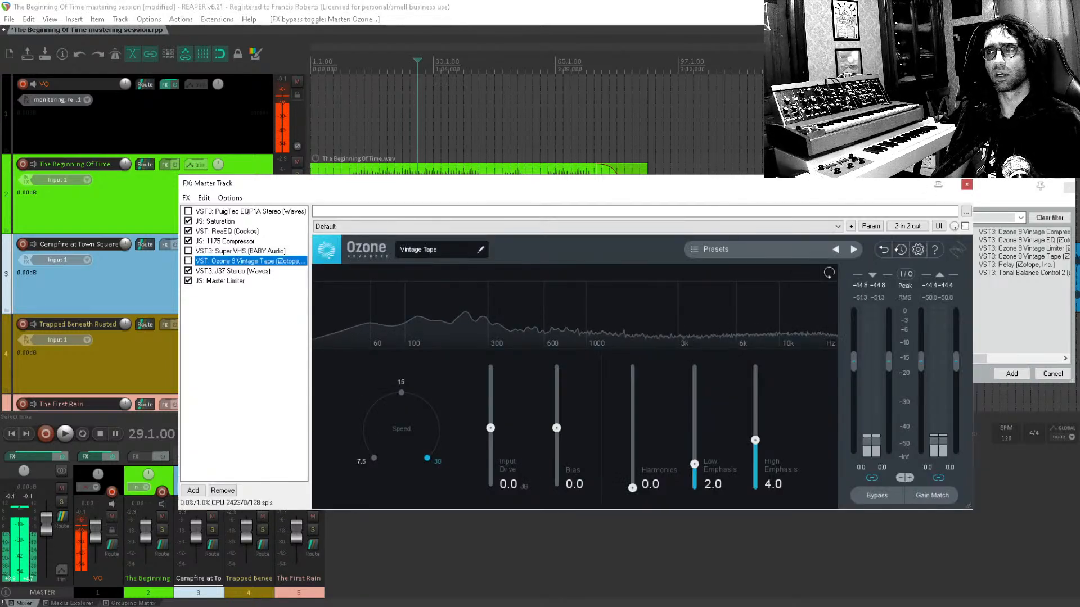
{"action": "left_click", "coordinate": [1068, 187]}
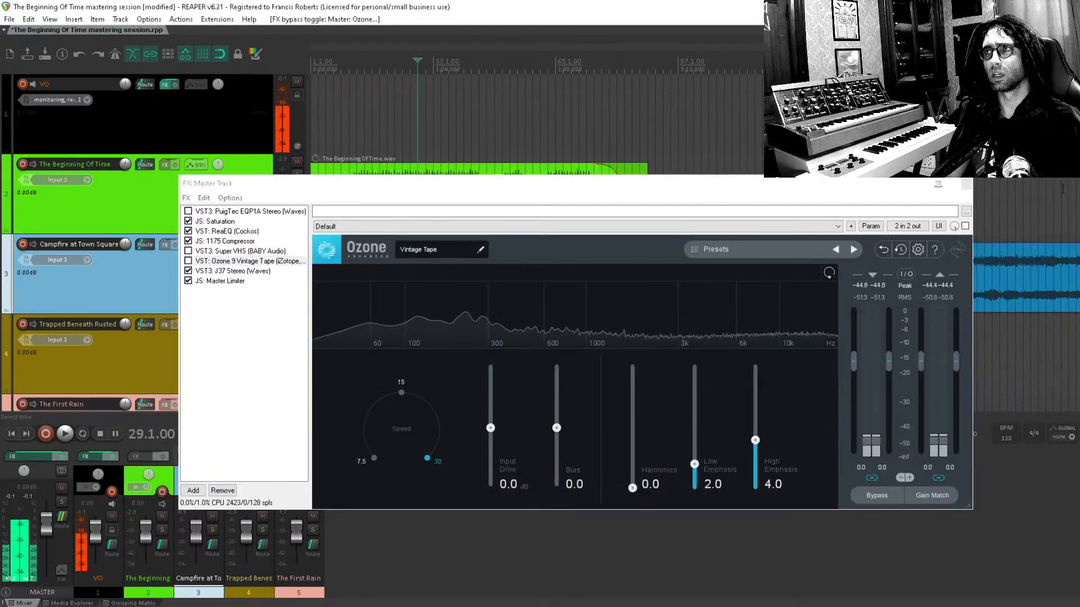
Step: Display the Super VHS controls in the master chain and examine its Heat control
{"action": "left_click", "coordinate": [222, 253]}
{"action": "left_click", "coordinate": [415, 336]}
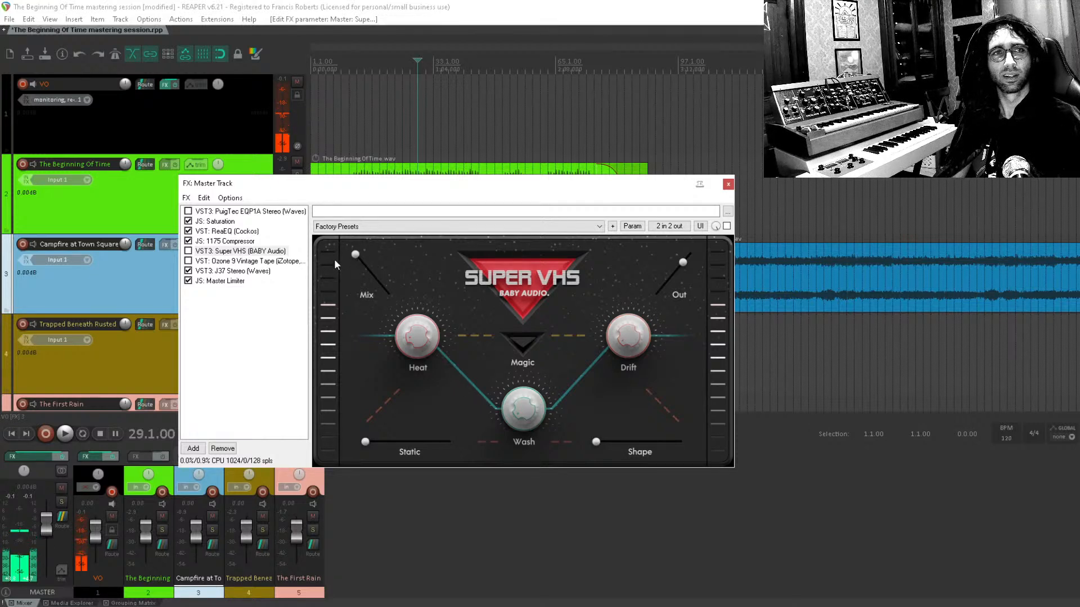
{"action": "left_click", "coordinate": [267, 340]}
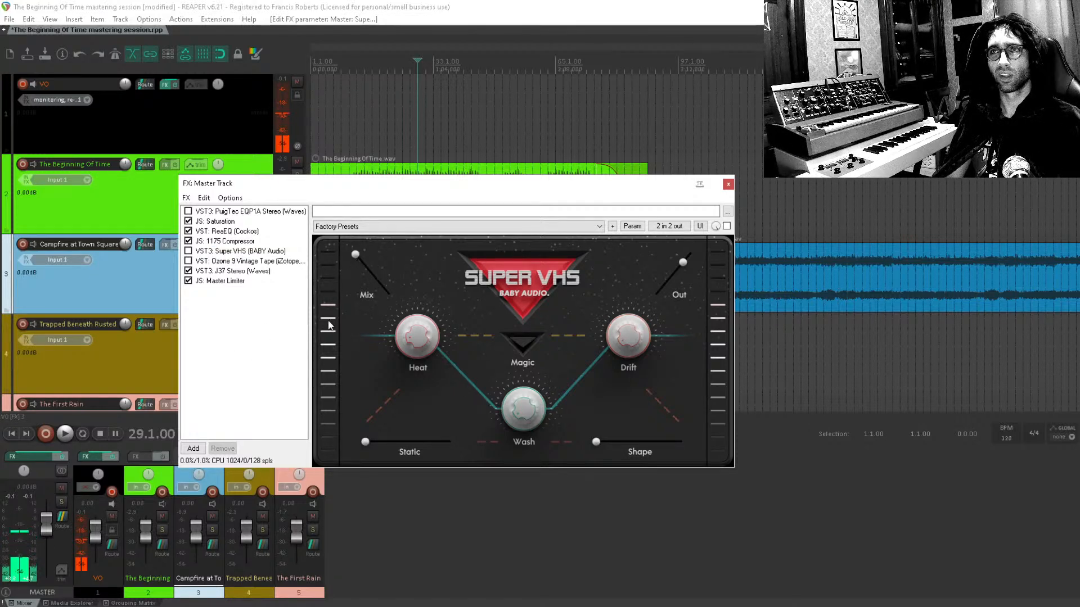
Step: Set the Ozone 9 Vintage Tape's Harmonics to 3.8 and its Speed to 7.5
{"action": "left_click", "coordinate": [230, 261]}
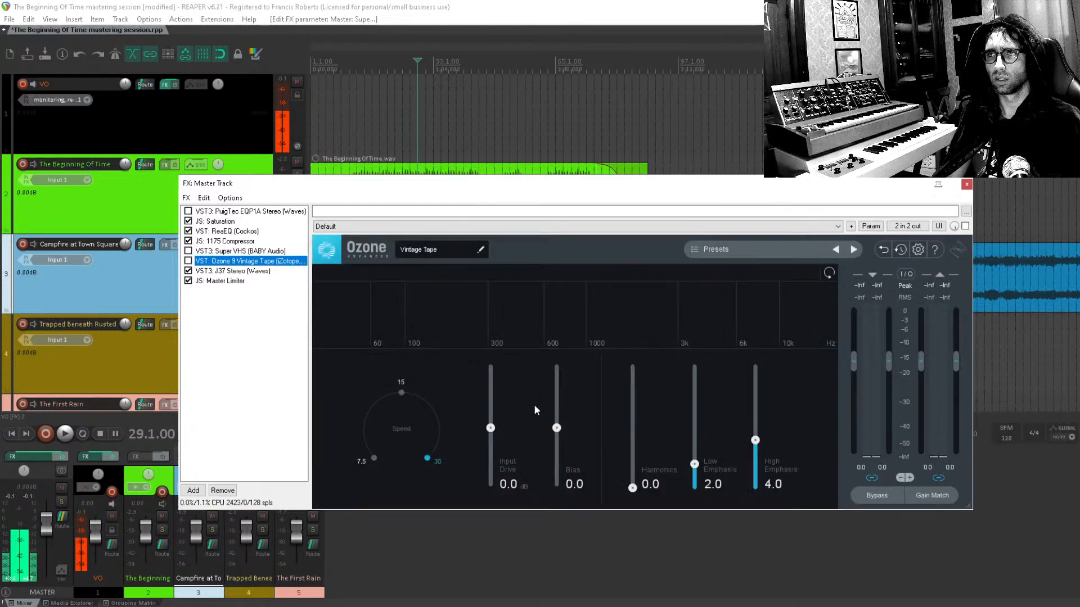
{"action": "left_click_drag", "start_coordinate": [632, 488], "coordinate": [633, 453]}
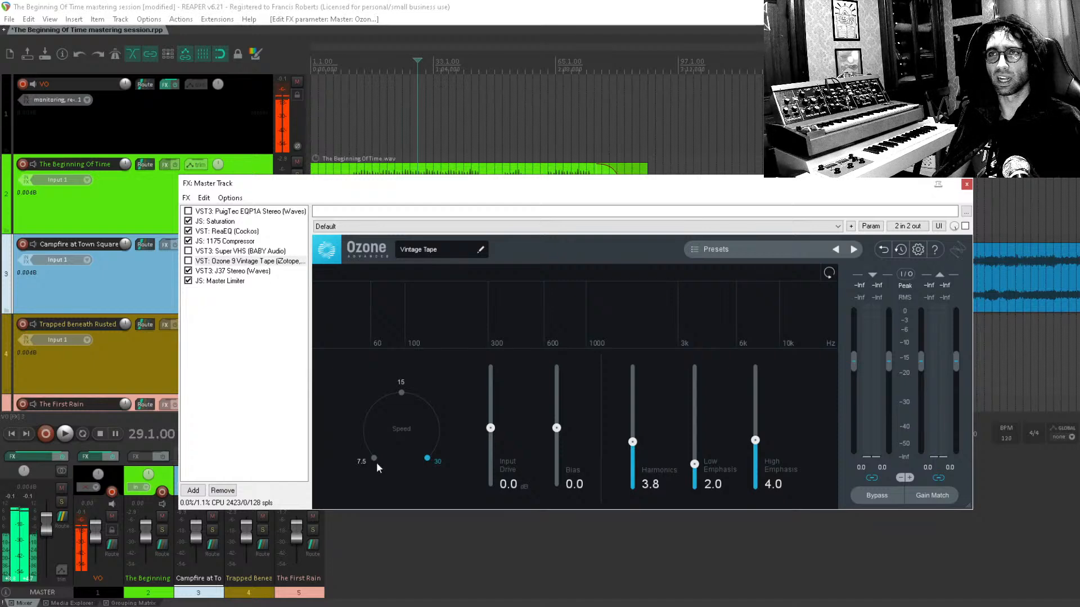
{"action": "left_click", "coordinate": [221, 271]}
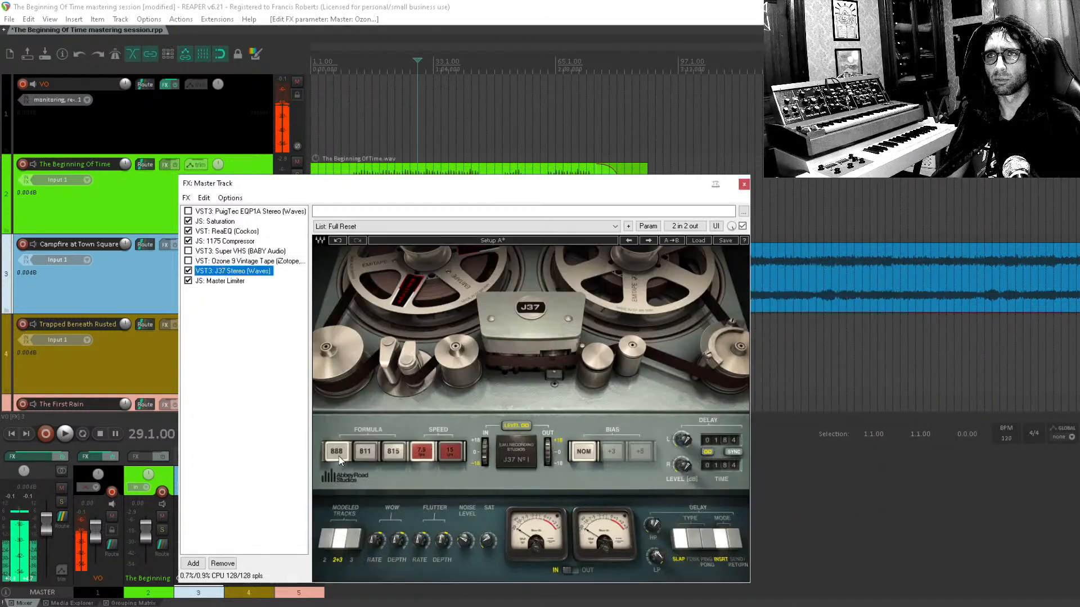
{"action": "left_click", "coordinate": [225, 262]}
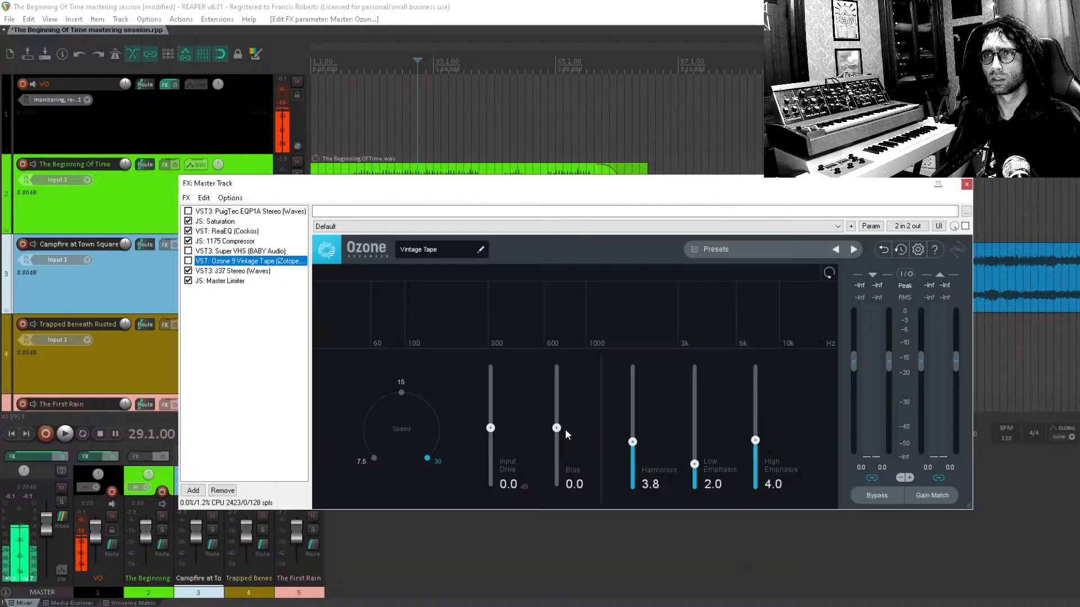
{"action": "left_click", "coordinate": [376, 460]}
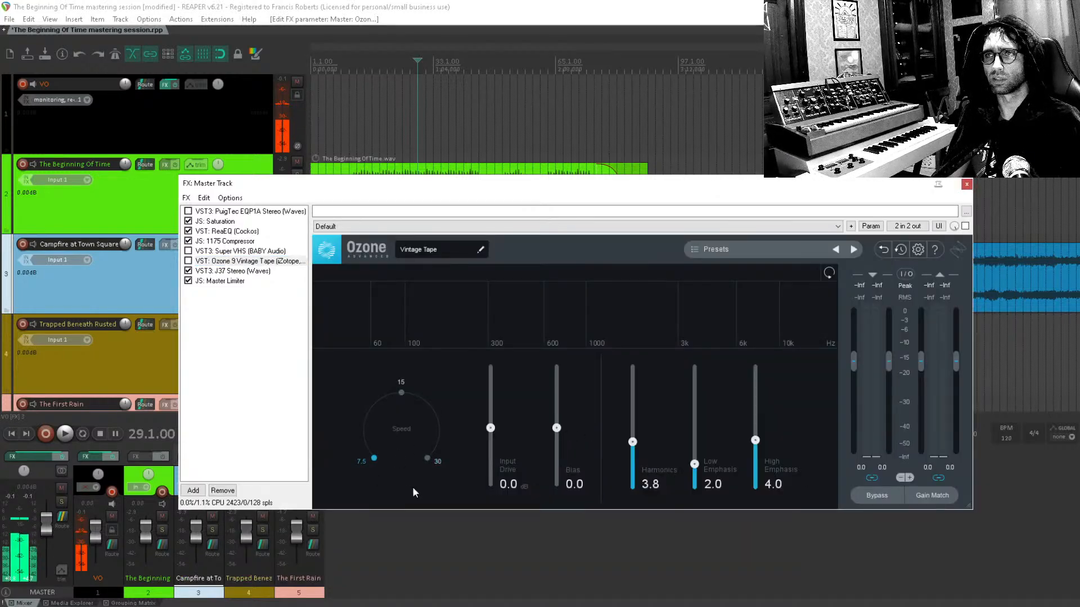
{"action": "left_click", "coordinate": [276, 359]}
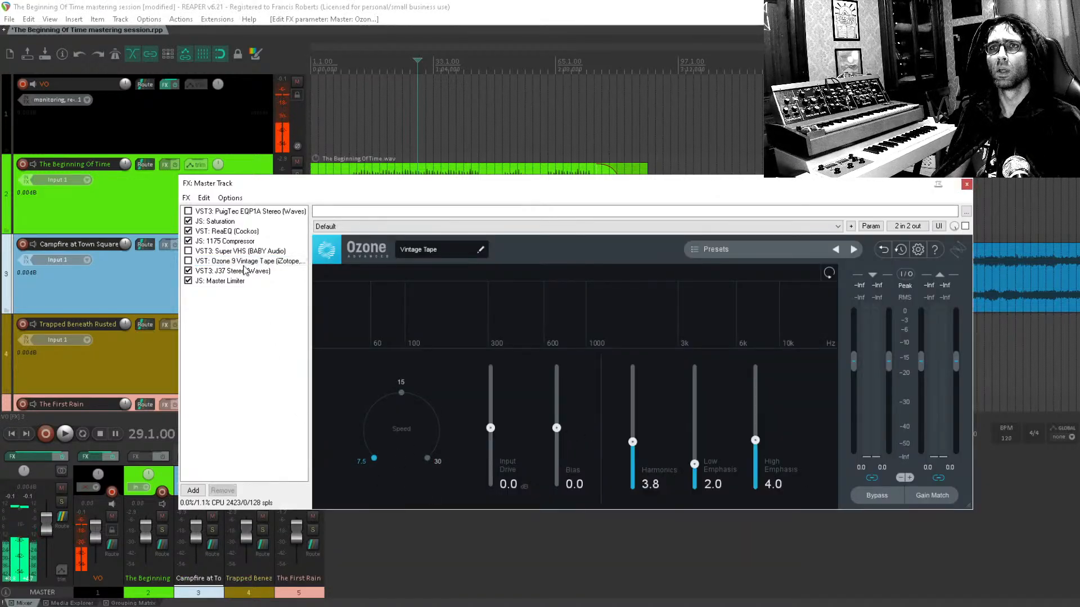
Step: Move the master FX window clear of the upper tracks, disarm the VO track and start playback of The Beginning Of Time
{"action": "left_click_drag", "start_coordinate": [268, 191], "coordinate": [267, 299]}
{"action": "scroll", "coordinate": [380, 241], "scroll_direction": "down", "scroll_amount": 3}
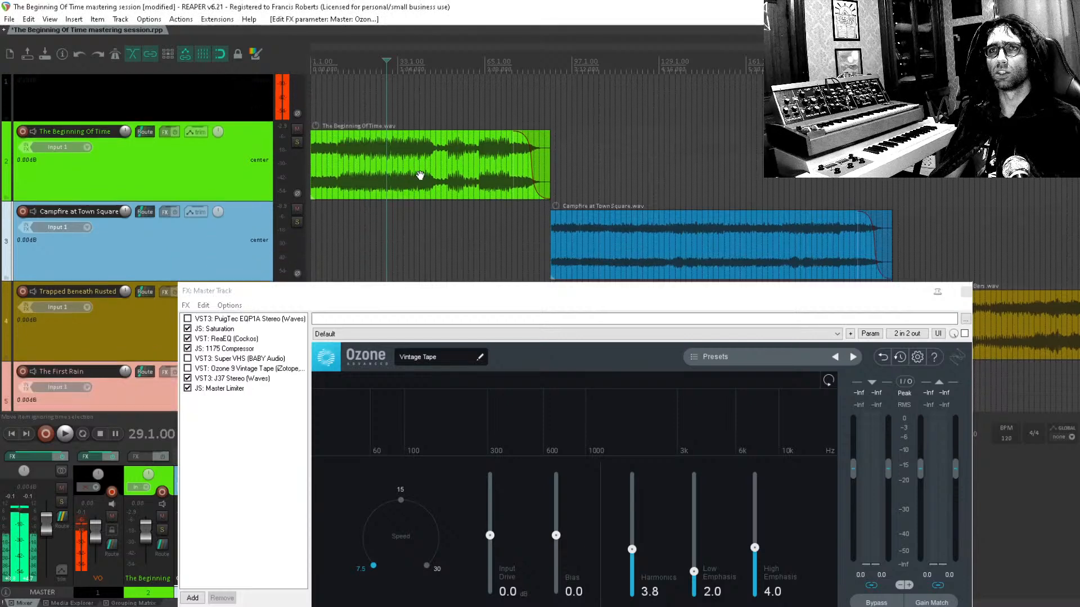
{"action": "left_click_drag", "start_coordinate": [381, 240], "coordinate": [411, 291]}
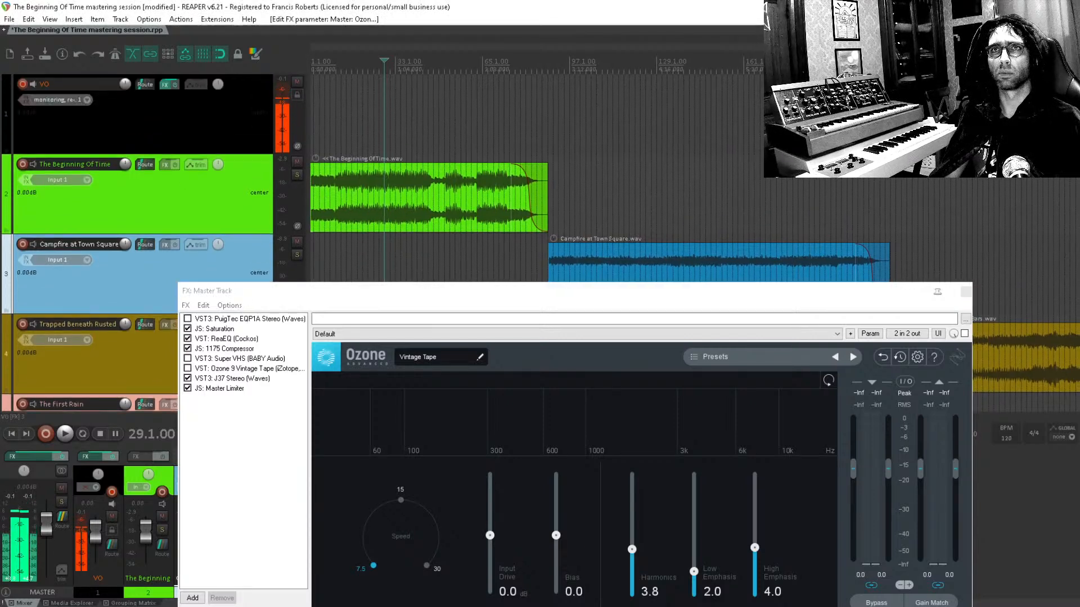
{"action": "left_click", "coordinate": [22, 84]}
{"action": "key", "text": "space"}
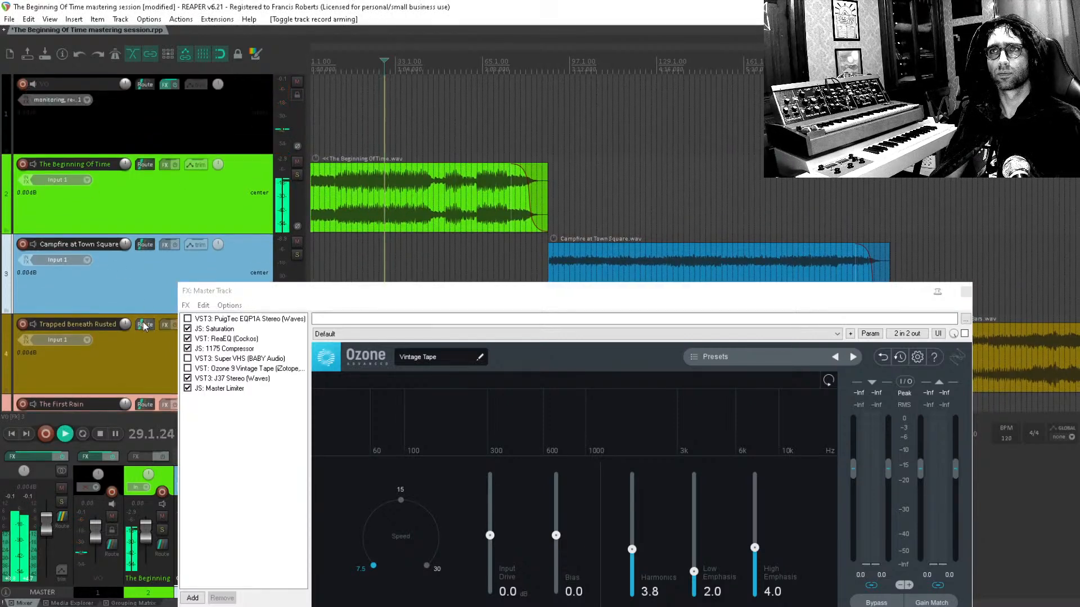
Step: Compare the Ozone 9 Vintage Tape, Super VHS and J37 during playback by enabling and bypassing each in turn
{"action": "left_click", "coordinate": [188, 369]}
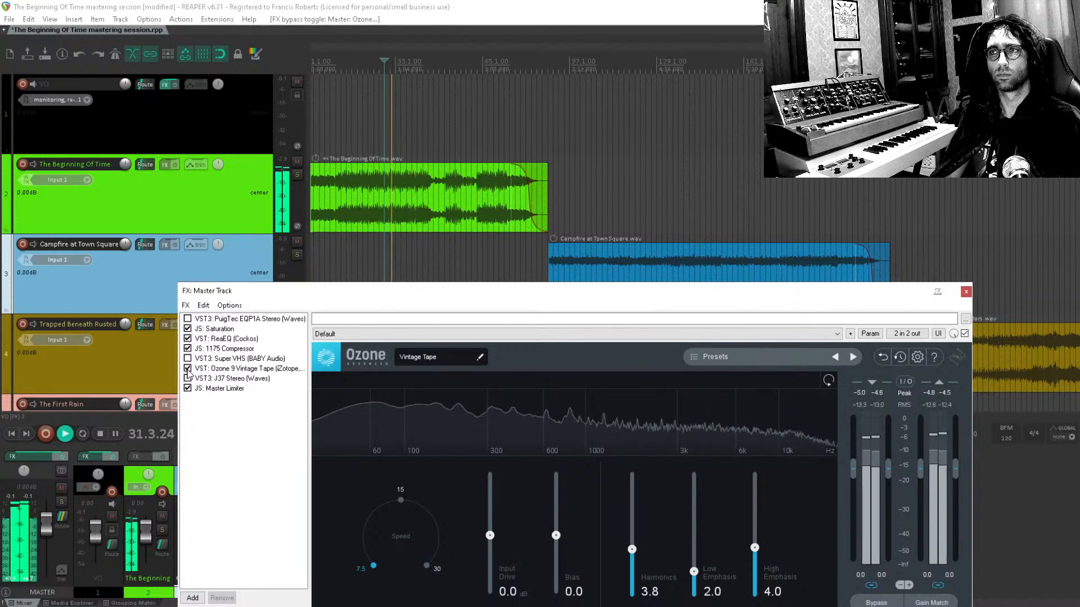
{"action": "left_click", "coordinate": [188, 369]}
{"action": "left_click", "coordinate": [187, 359]}
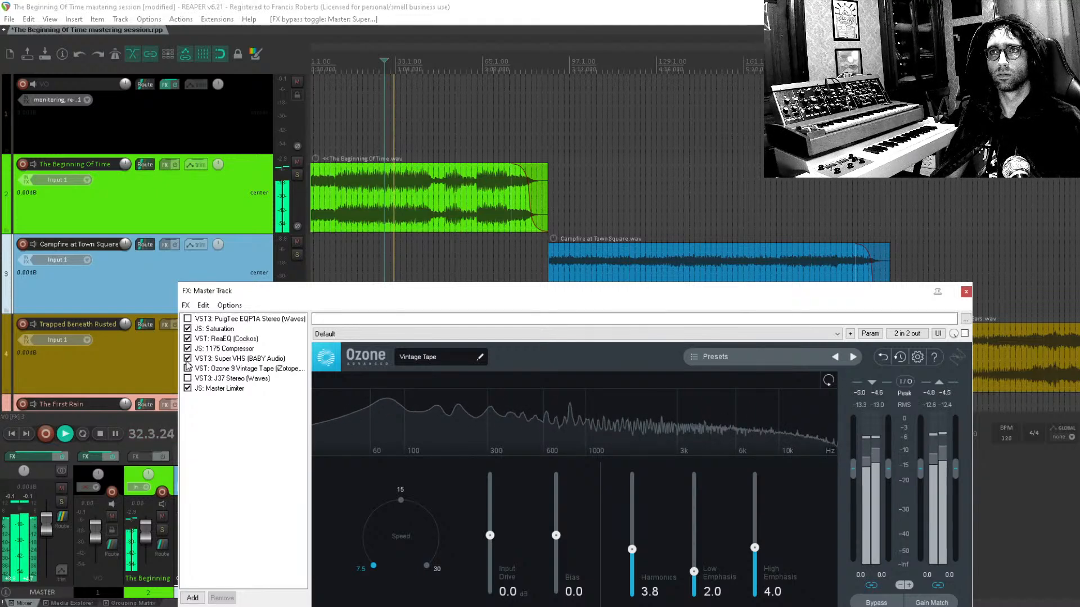
{"action": "left_click", "coordinate": [187, 359]}
{"action": "left_click", "coordinate": [187, 378]}
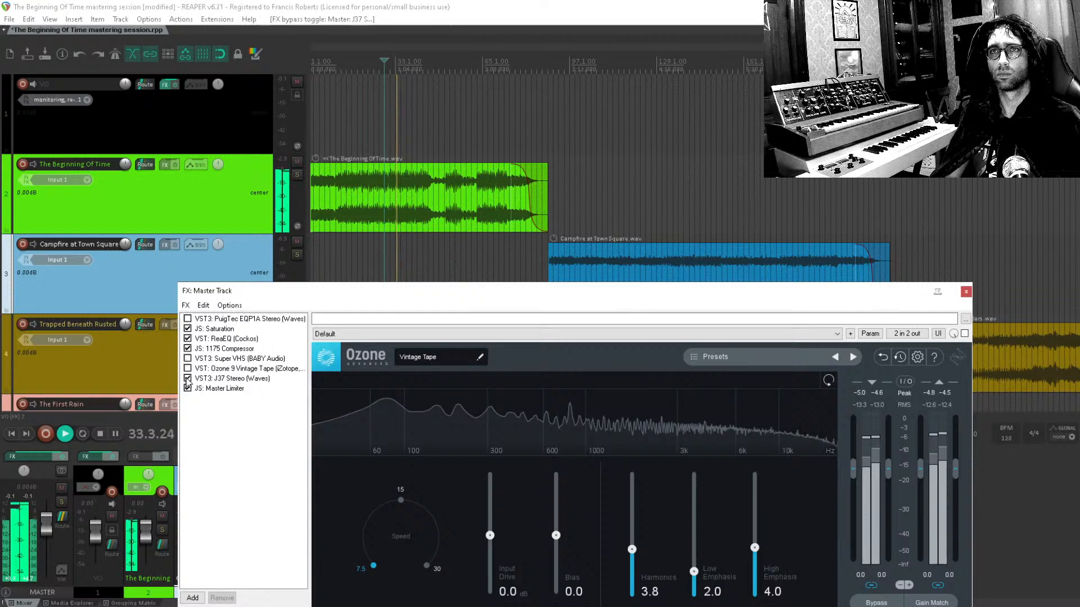
{"action": "left_click", "coordinate": [188, 380]}
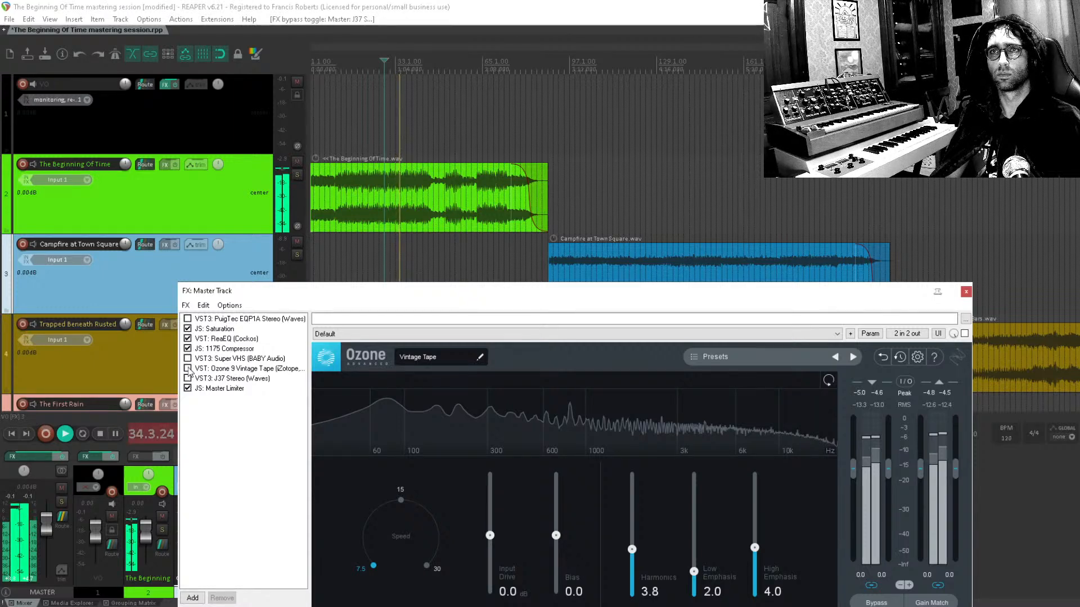
{"action": "left_click", "coordinate": [188, 369]}
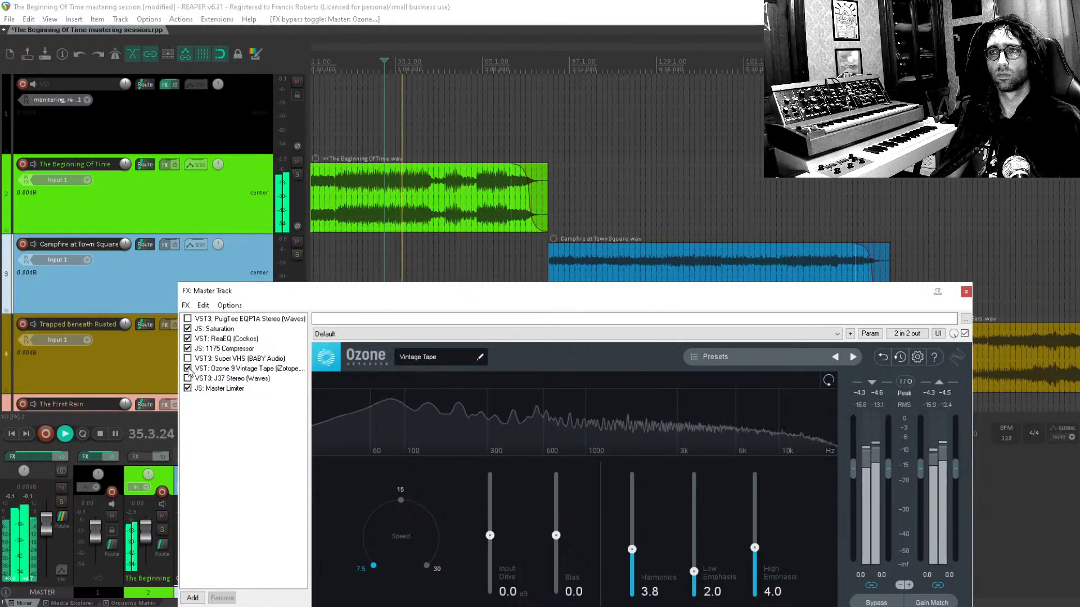
{"action": "left_click", "coordinate": [187, 369]}
Step: Enable the Super VHS on the master track, display its controls and adjust its Heat
{"action": "left_click", "coordinate": [187, 358]}
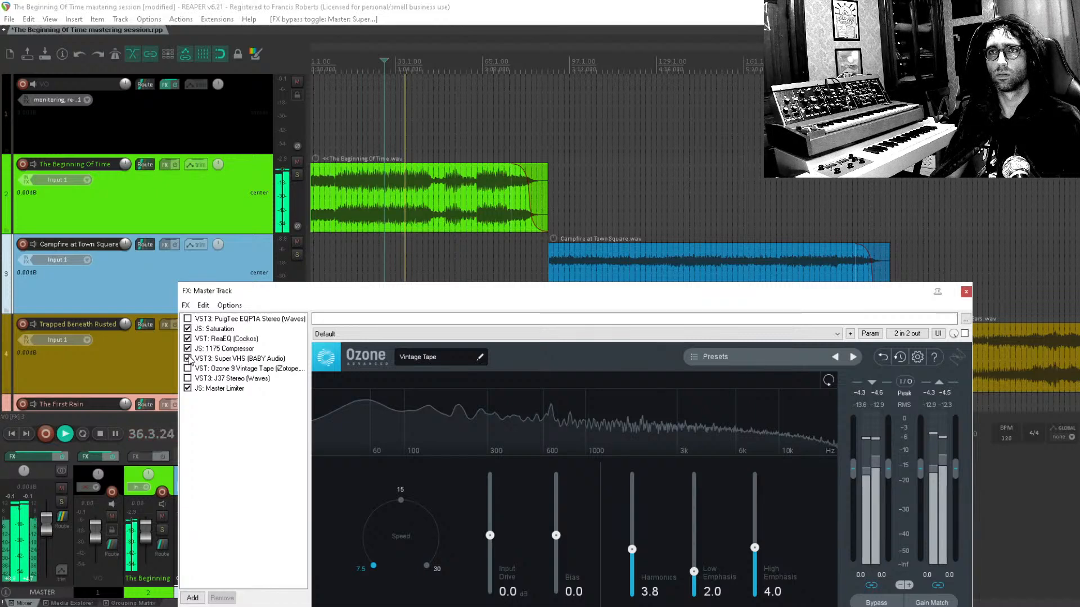
{"action": "left_click", "coordinate": [206, 359]}
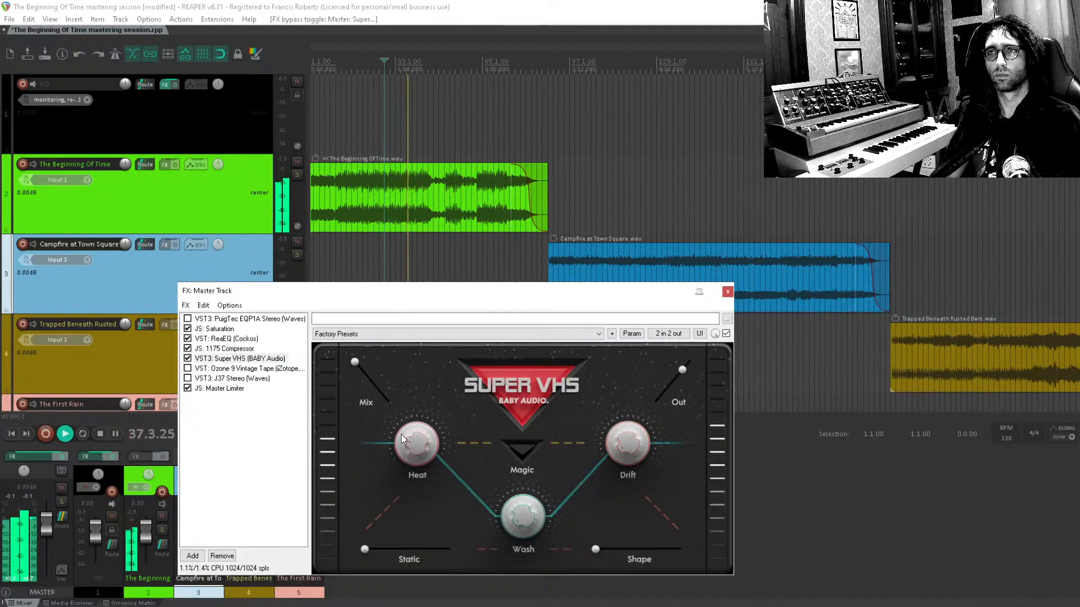
{"action": "left_click_drag", "start_coordinate": [402, 438], "coordinate": [379, 443]}
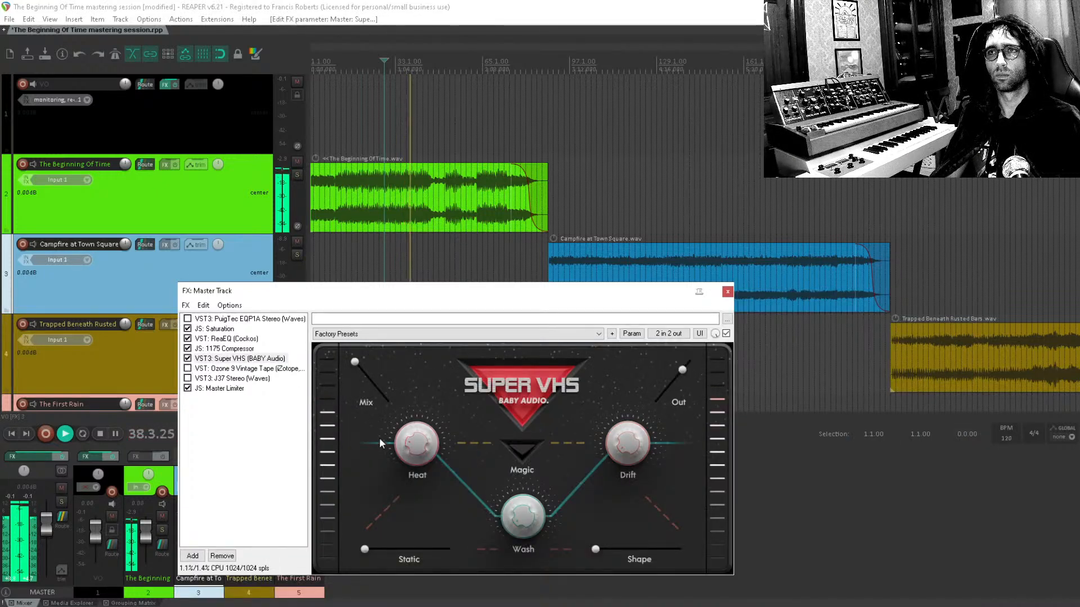
Step: Bypass the Super VHS and compare the Ozone 9 Vintage Tape with the J37 during playback
{"action": "left_click", "coordinate": [187, 358]}
{"action": "left_click", "coordinate": [188, 368]}
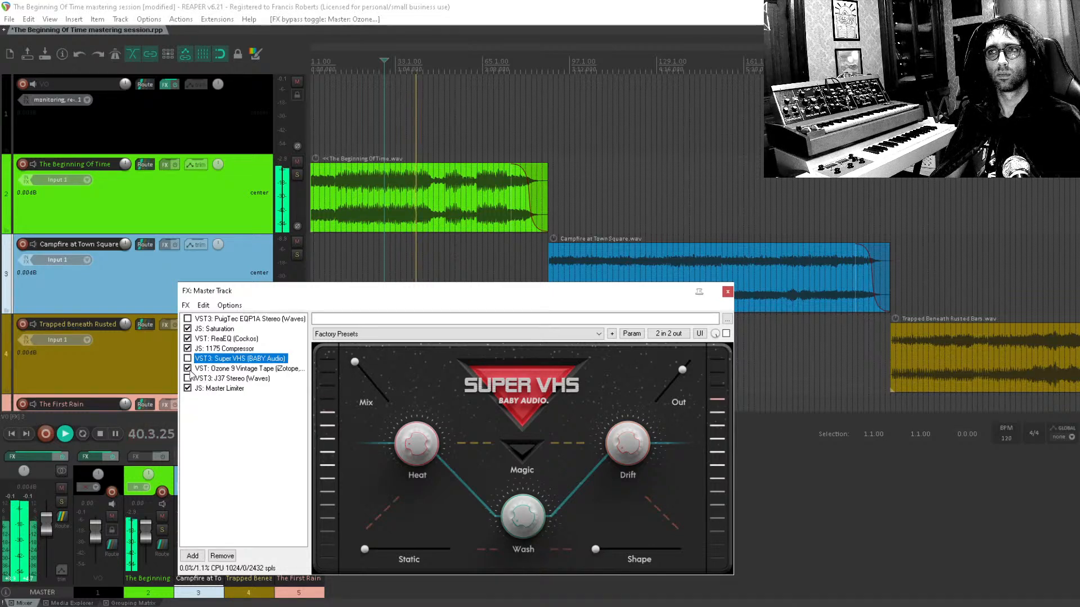
{"action": "left_click", "coordinate": [187, 369]}
{"action": "left_click", "coordinate": [188, 378]}
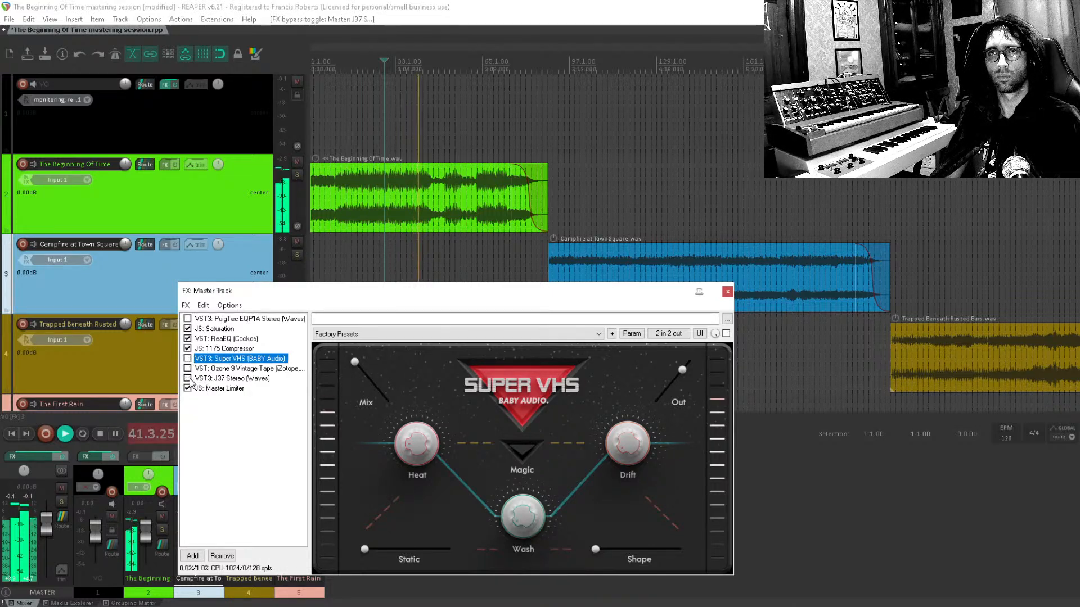
Step: Enable the Super VHS again, try adjusting its Drift and bypass it
{"action": "left_click", "coordinate": [187, 359]}
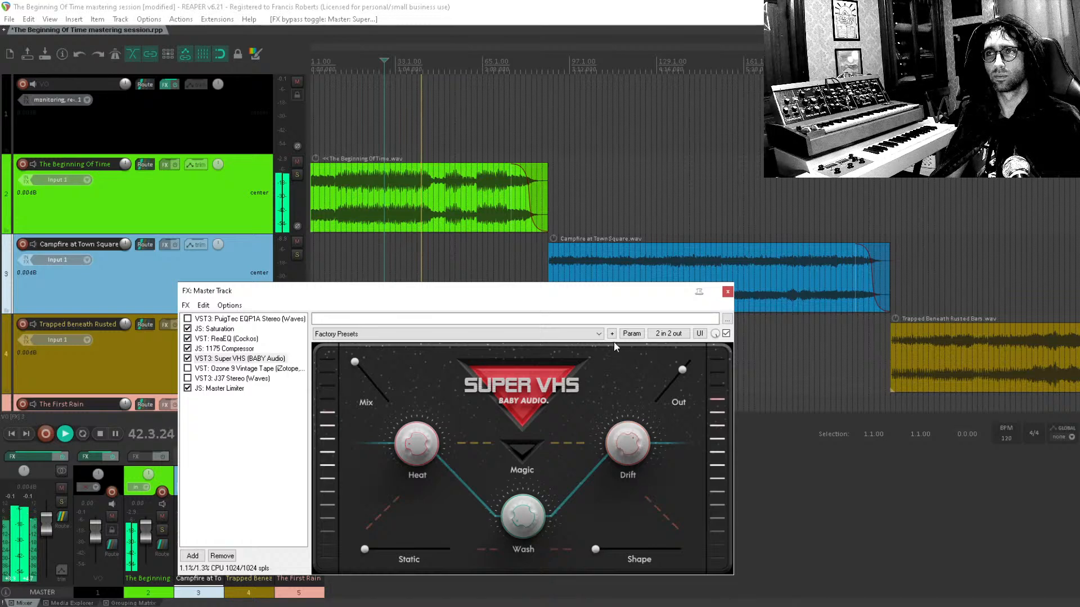
{"action": "left_click_drag", "start_coordinate": [614, 342], "coordinate": [612, 335]}
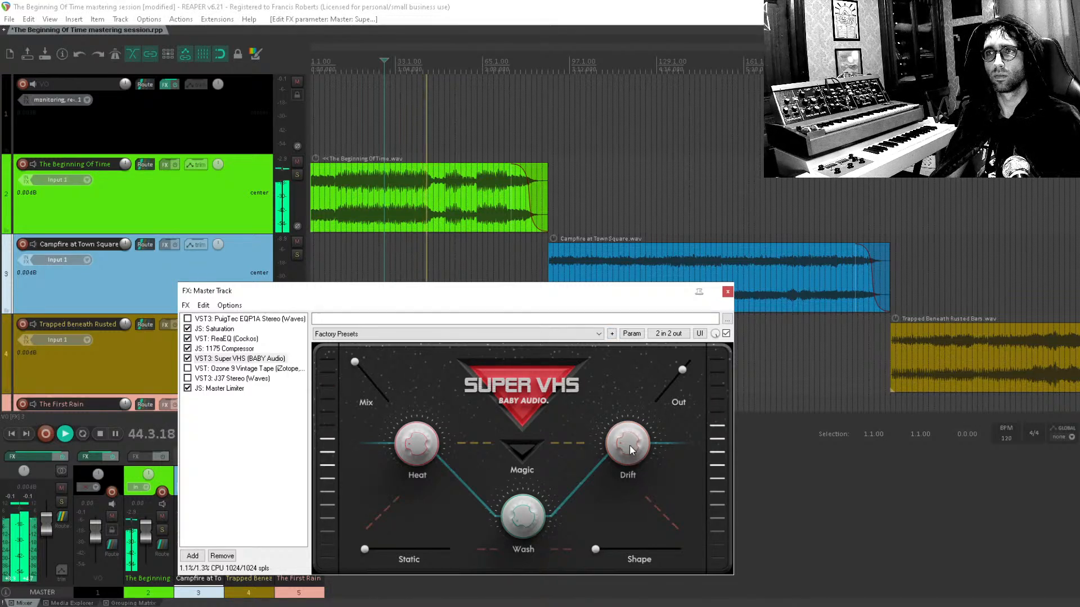
{"action": "left_click", "coordinate": [203, 360]}
{"action": "left_click", "coordinate": [188, 359]}
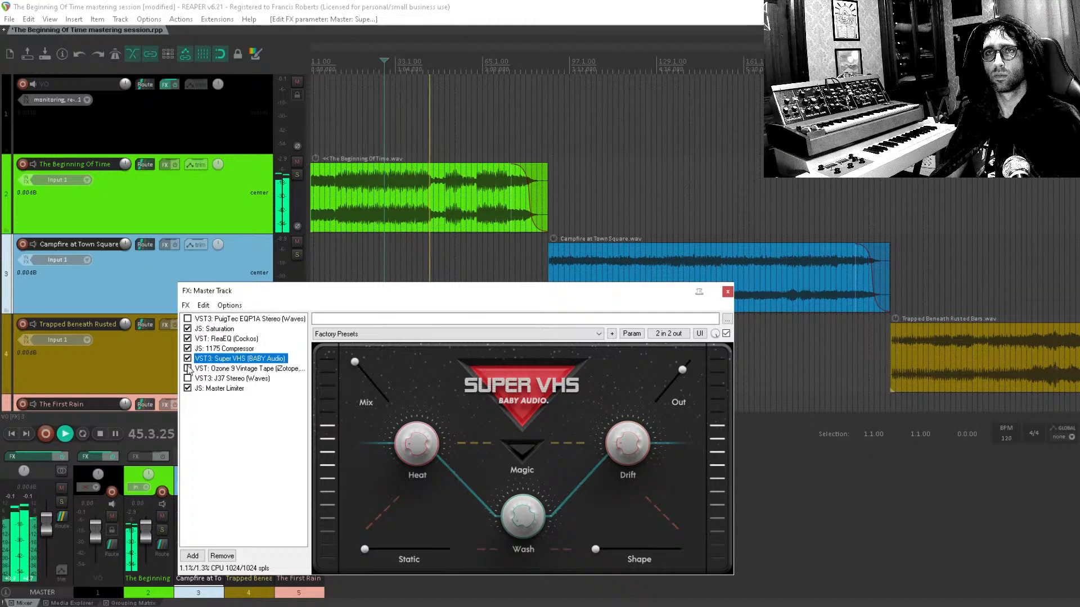
Step: Enable the J37 for a short listen, stop playback and arm the VO track
{"action": "left_click", "coordinate": [188, 378]}
{"action": "key", "text": "space"}
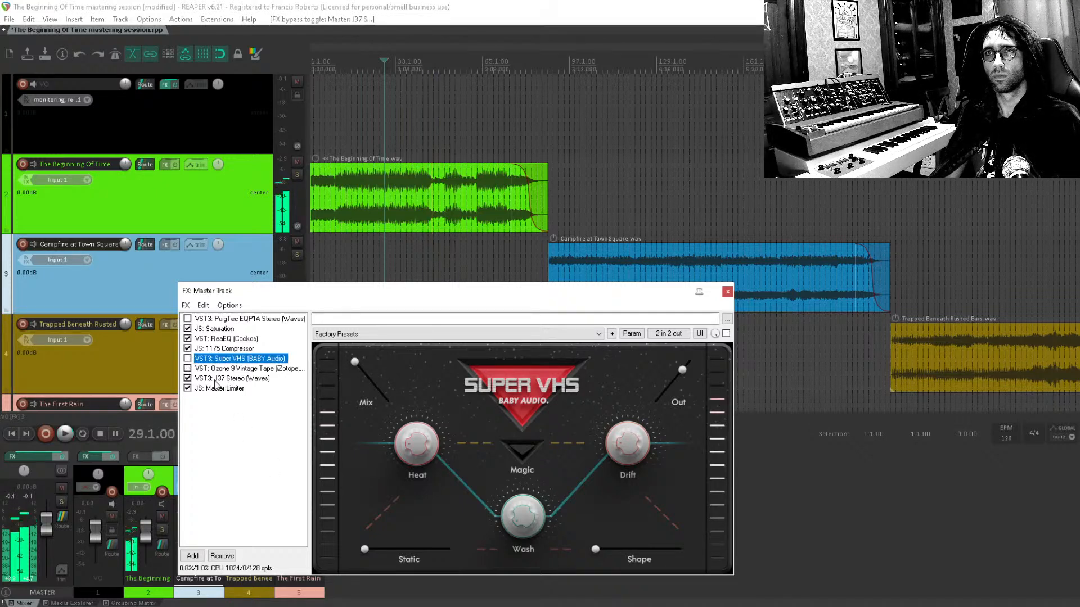
{"action": "left_click", "coordinate": [23, 84]}
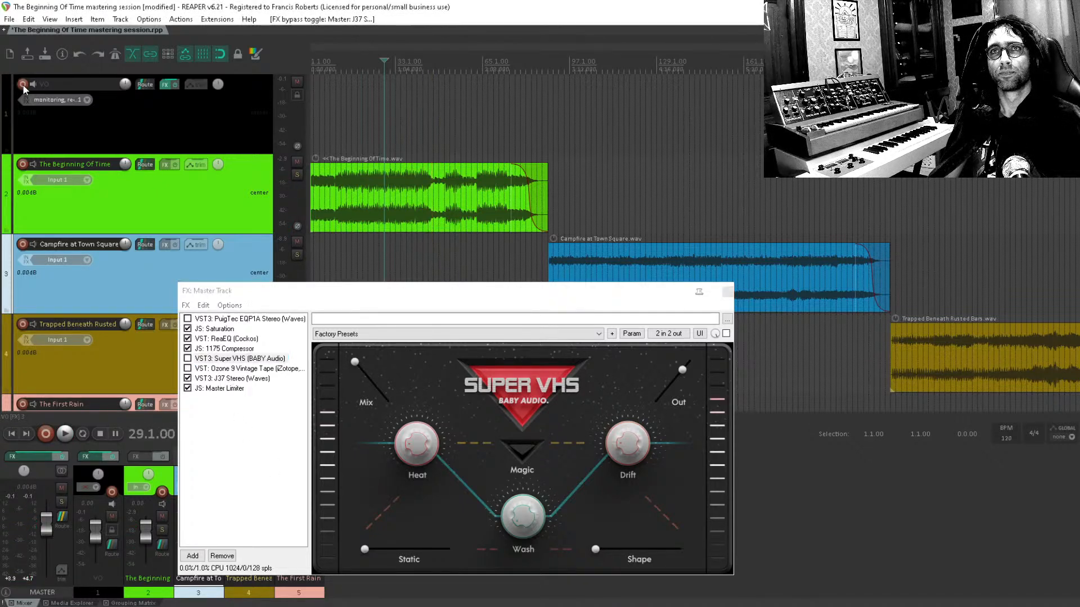
Step: Bypass the J37 and remove the Ozone 9 Vintage Tape and Super VHS from the master chain
{"action": "left_click", "coordinate": [187, 378]}
{"action": "left_click", "coordinate": [232, 379]}
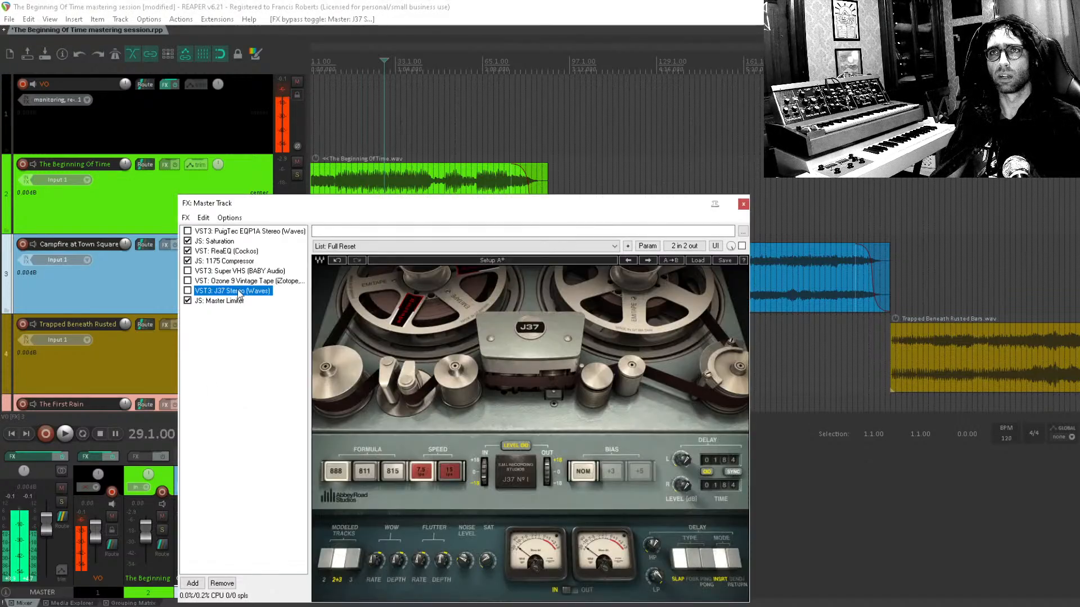
{"action": "left_click", "coordinate": [259, 281]}
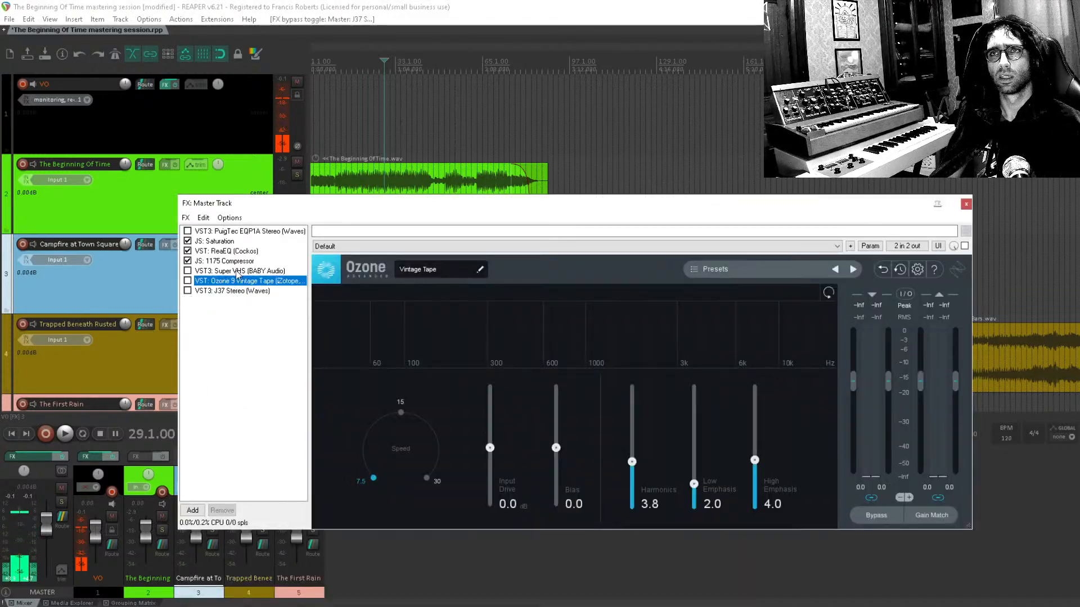
{"action": "left_click", "coordinate": [222, 510]}
{"action": "left_click", "coordinate": [231, 272]}
{"action": "left_click", "coordinate": [222, 583]}
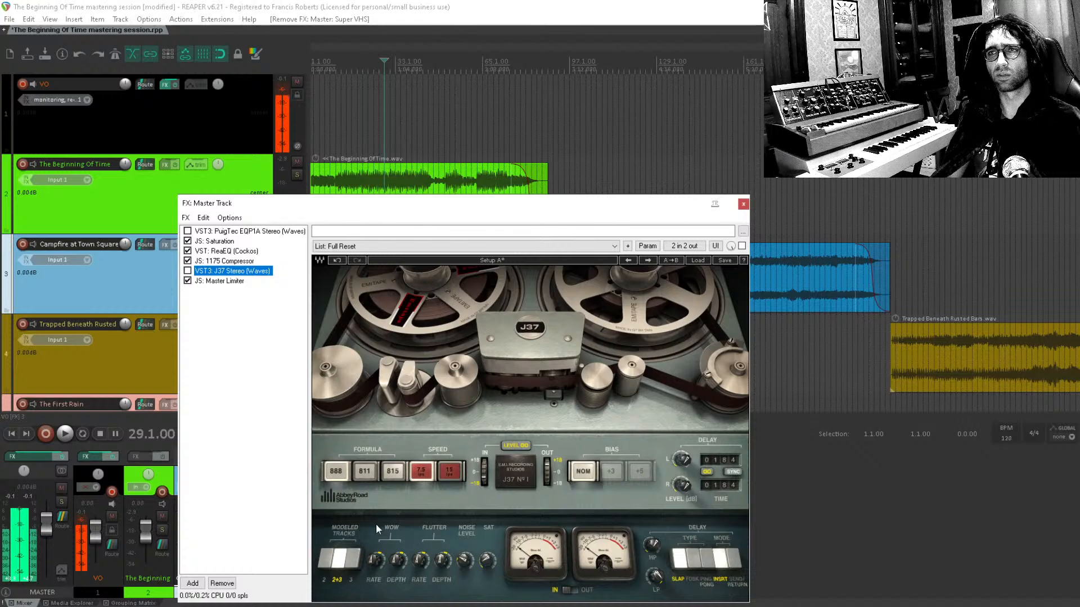
Step: Save the mastering session project
{"action": "left_click_drag", "start_coordinate": [376, 524], "coordinate": [443, 542]}
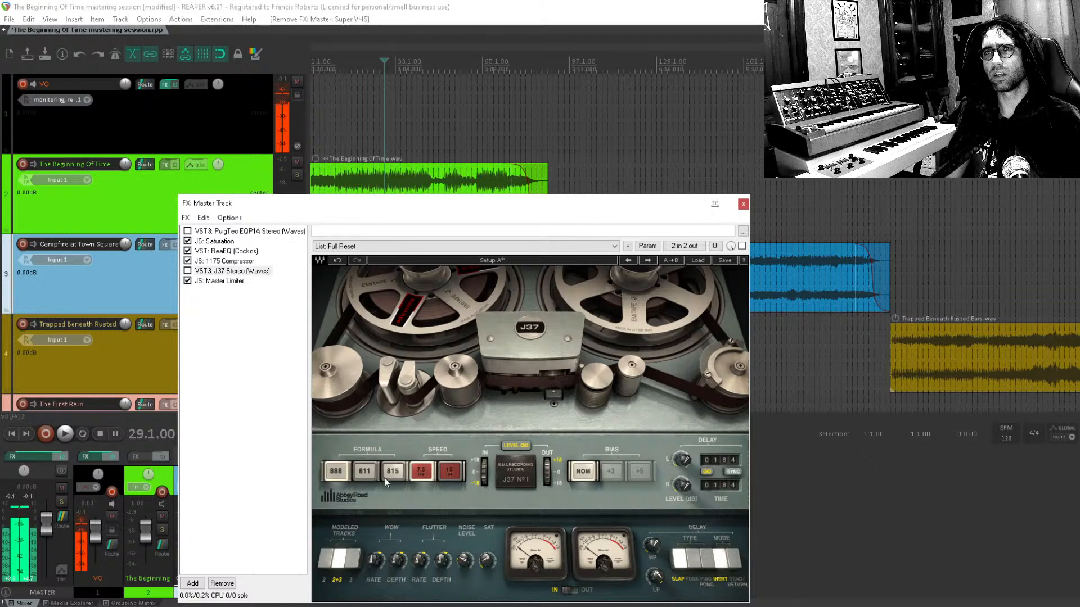
{"action": "left_click", "coordinate": [262, 351]}
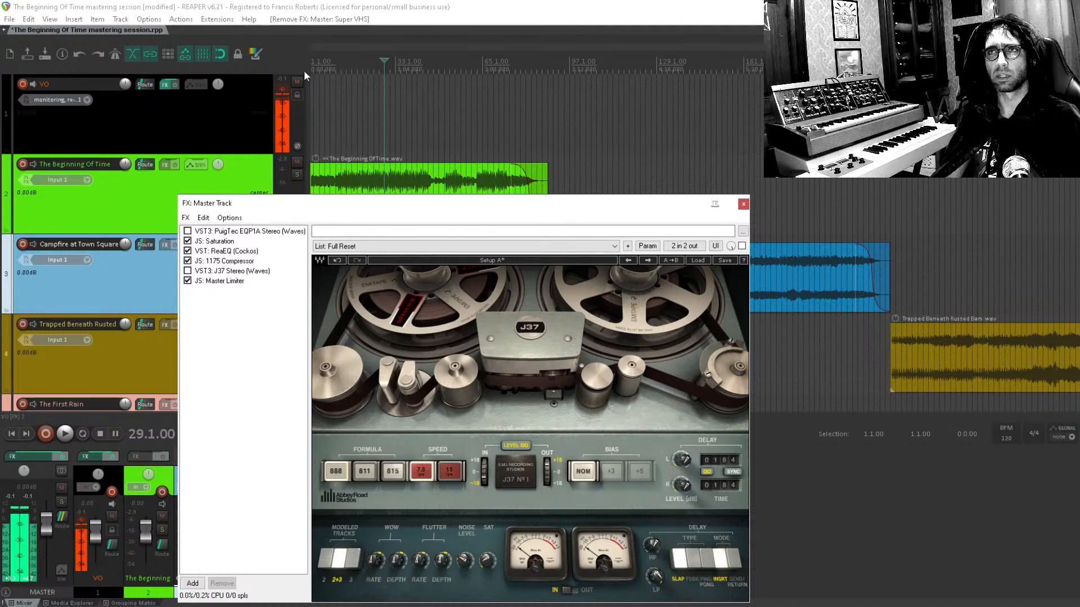
{"action": "left_click", "coordinate": [415, 7]}
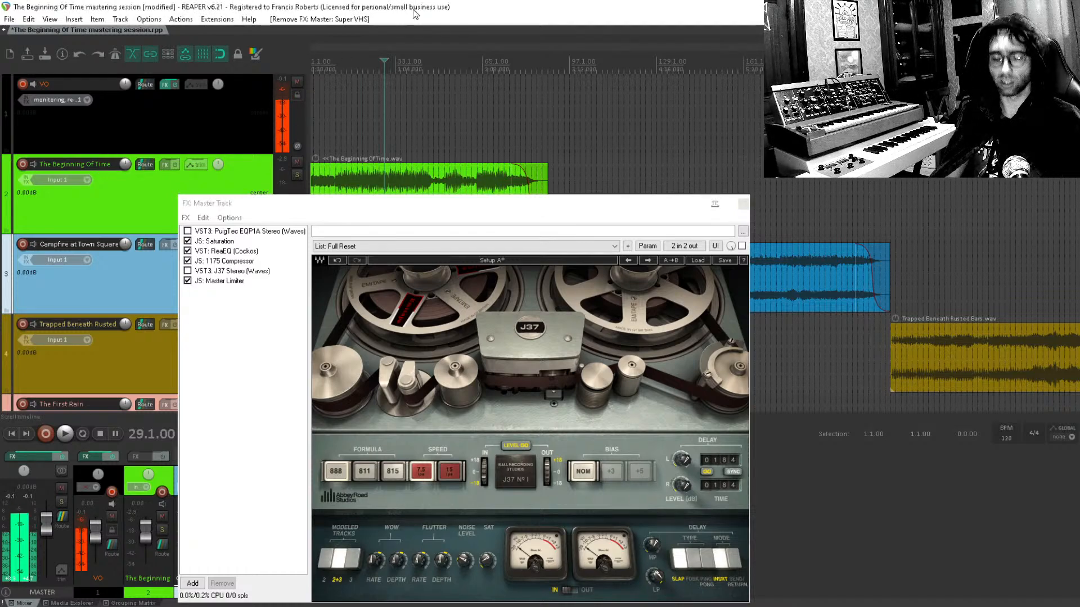
{"action": "key", "text": "ctrl+s"}
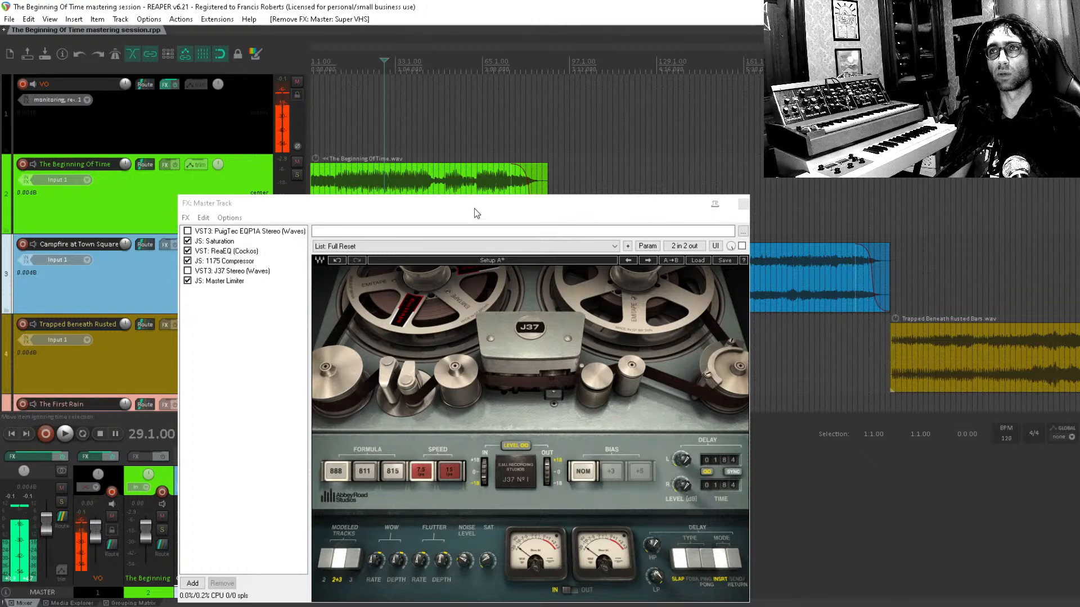
Step: Move the master FX window off the track controls, disarm the VO track and start playback from 23.1.00
{"action": "left_click_drag", "start_coordinate": [474, 212], "coordinate": [685, 146]}
{"action": "left_click", "coordinate": [371, 104]}
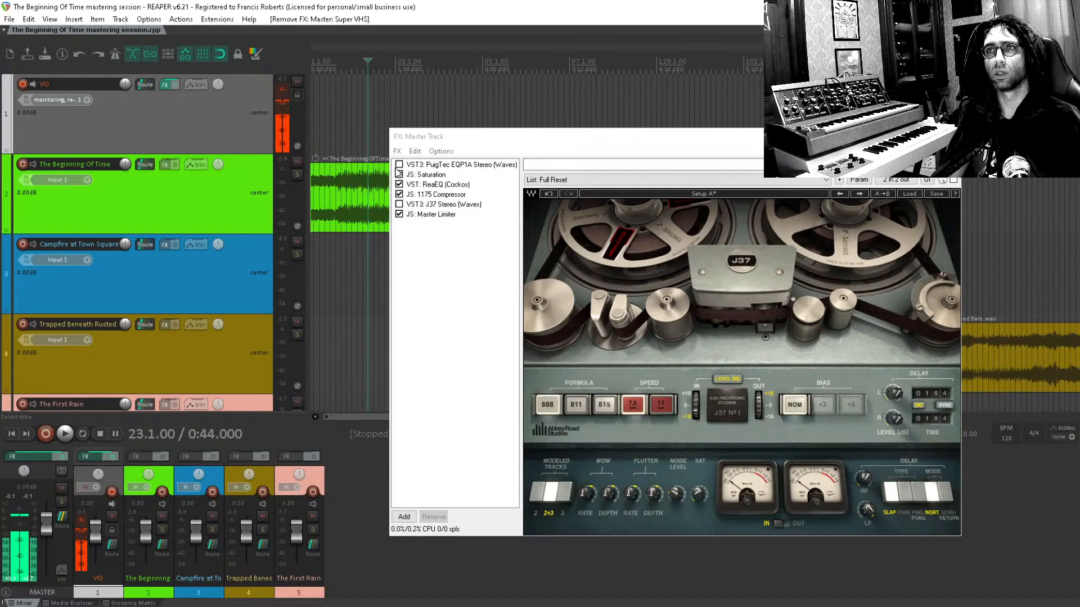
{"action": "left_click", "coordinate": [22, 84]}
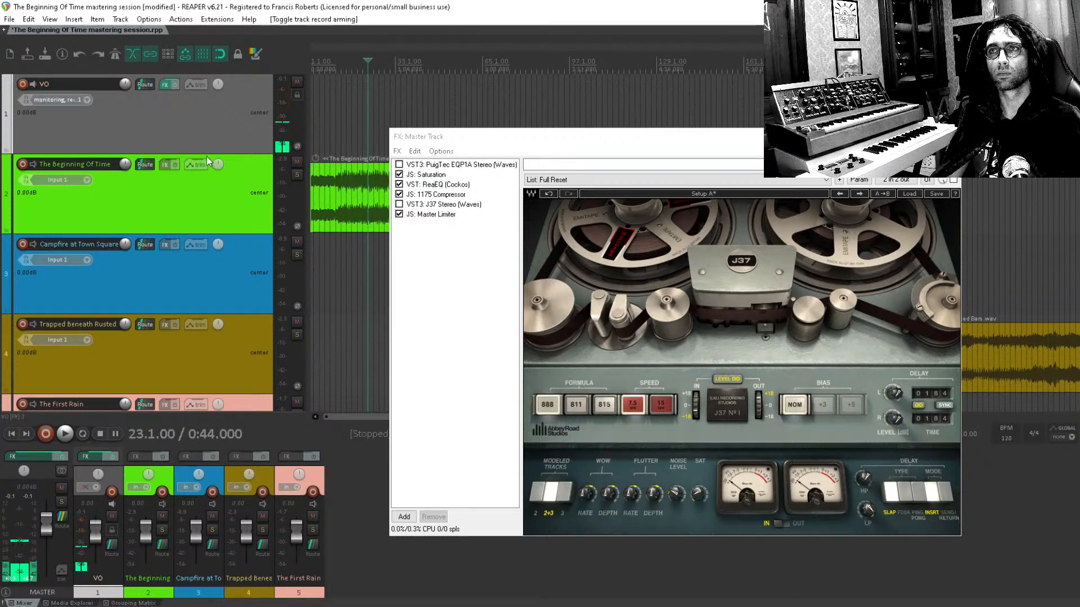
{"action": "key", "text": "space"}
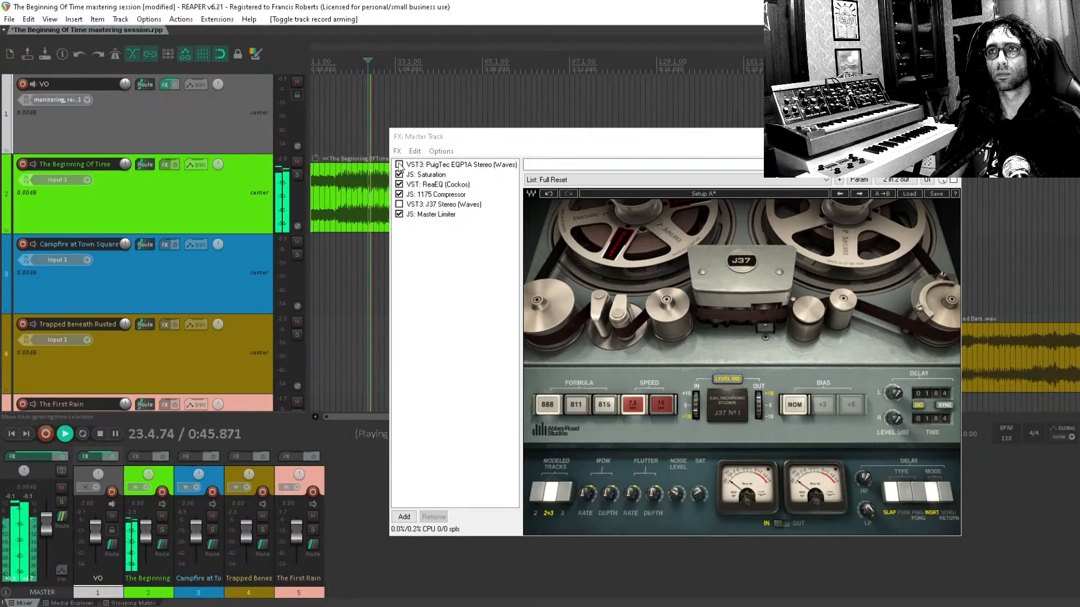
Step: Compare the mix with the PuigTec EQP1A and J37 enabled and bypassed, stop playback and arm the VO track
{"action": "left_click", "coordinate": [399, 164]}
{"action": "left_click", "coordinate": [399, 205]}
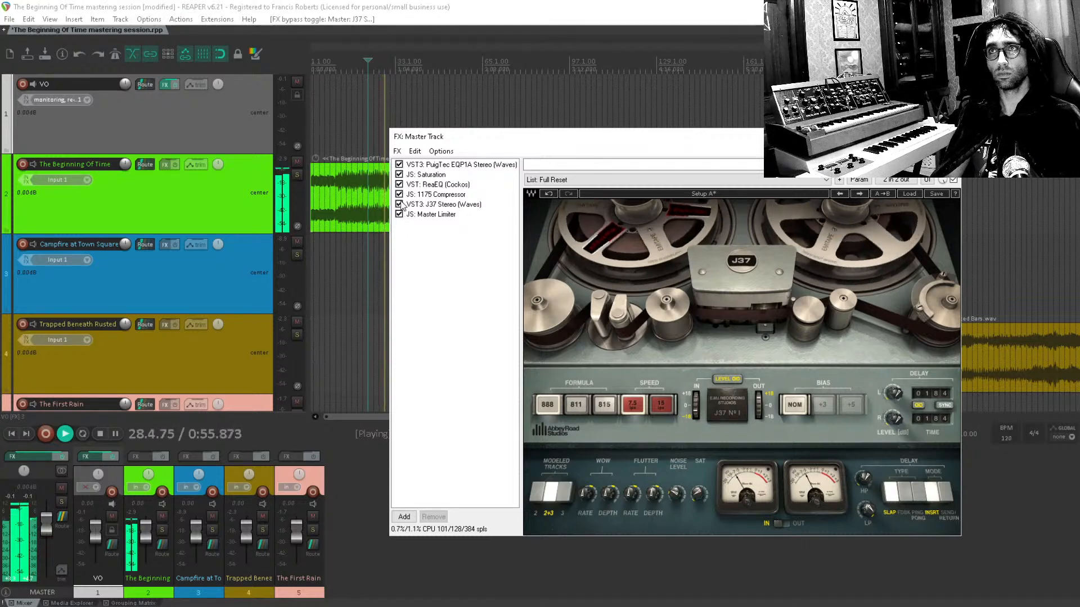
{"action": "left_click", "coordinate": [399, 164]}
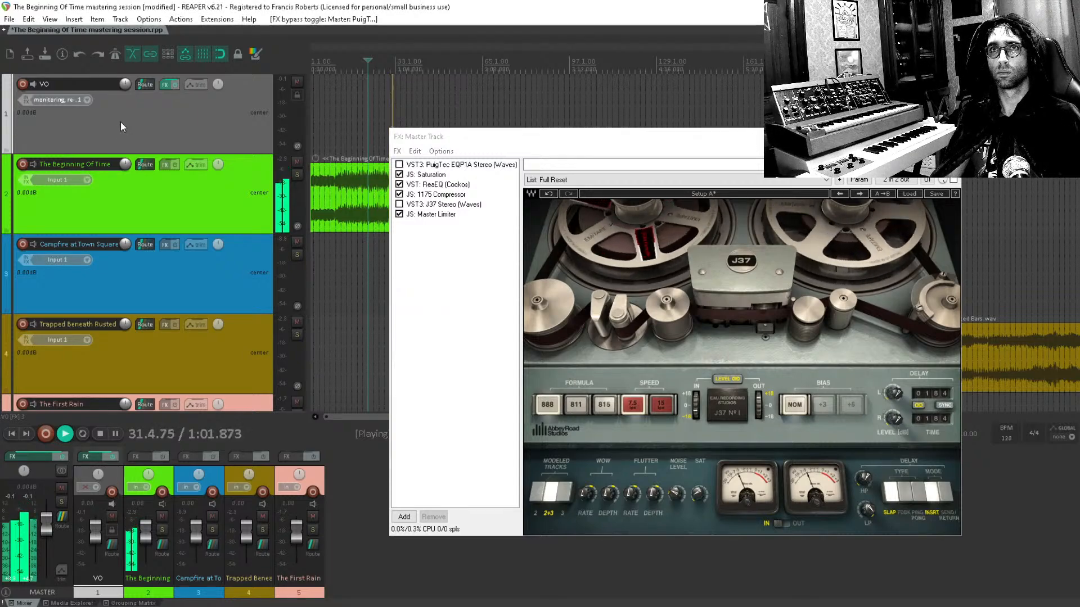
{"action": "key", "text": "space"}
{"action": "left_click", "coordinate": [22, 83]}
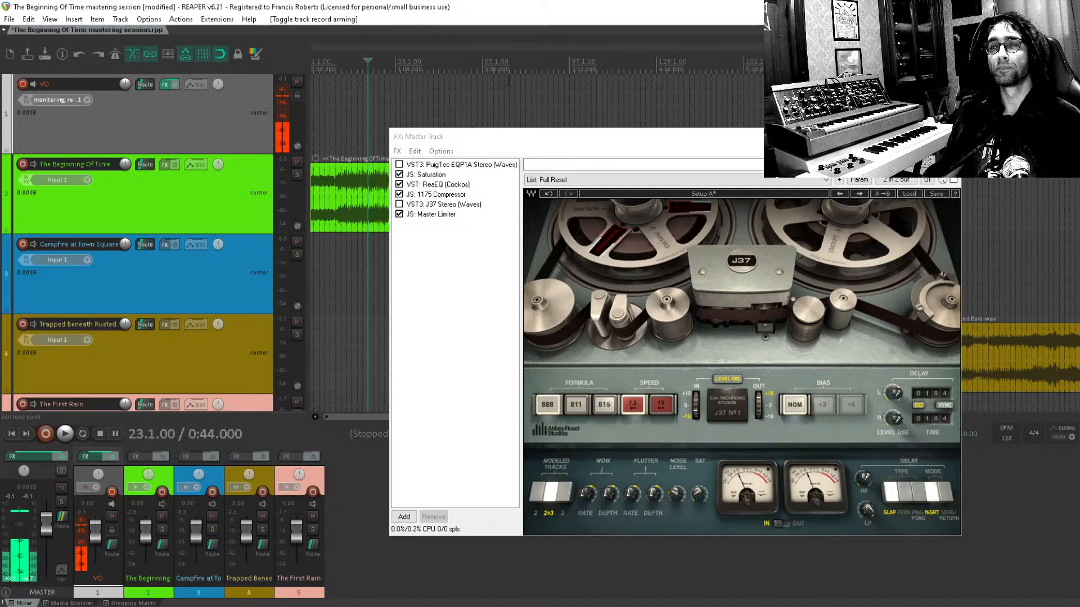
Step: Move the master FX window below the timeline's first track and save the project
{"action": "left_click_drag", "start_coordinate": [482, 137], "coordinate": [428, 128]}
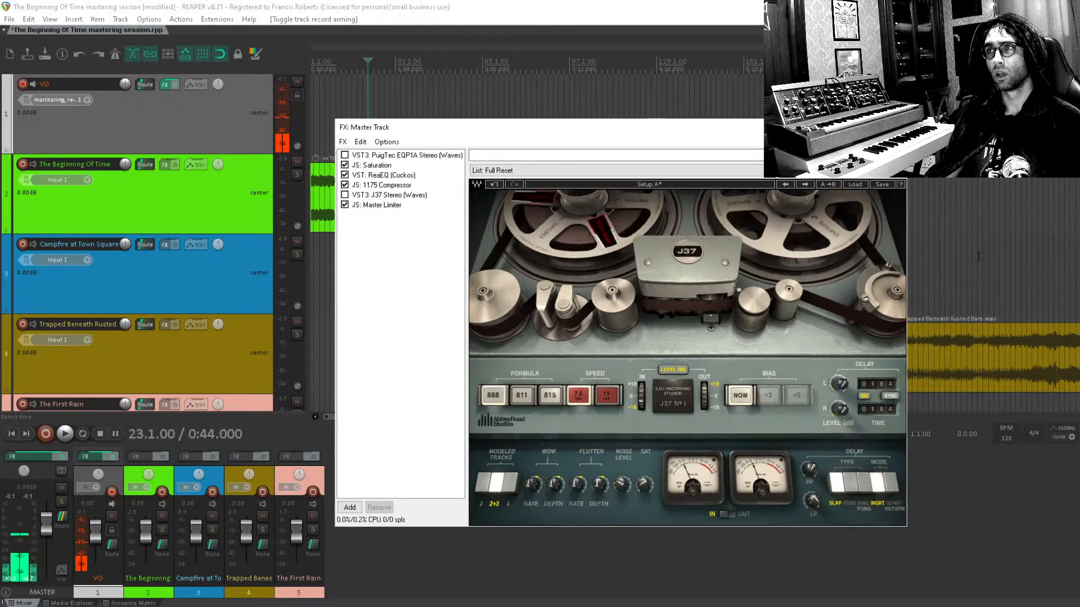
{"action": "left_click", "coordinate": [697, 6]}
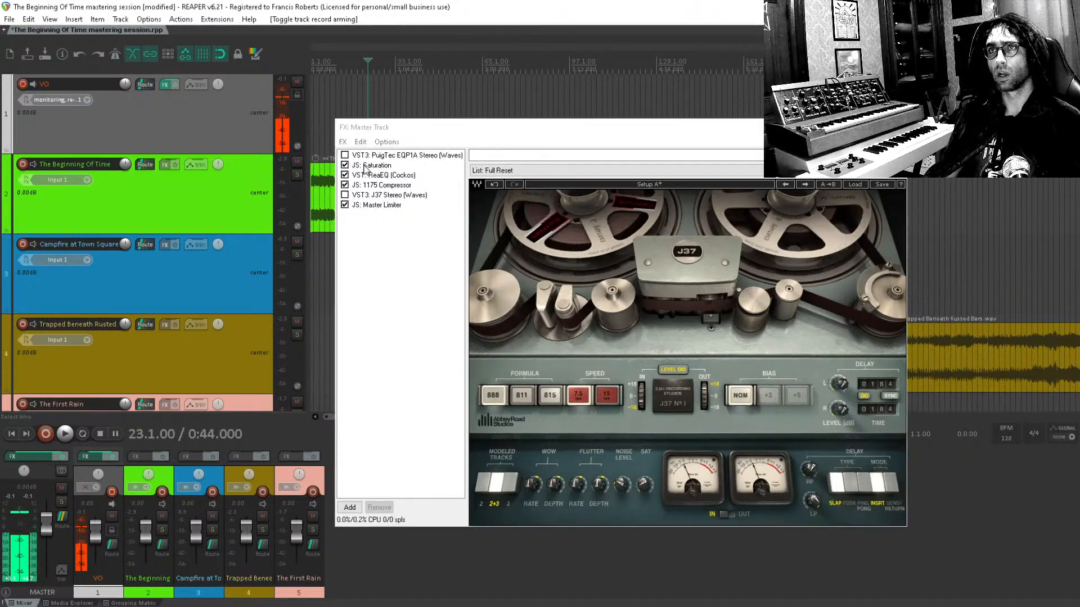
{"action": "left_click_drag", "start_coordinate": [454, 122], "coordinate": [203, 212]}
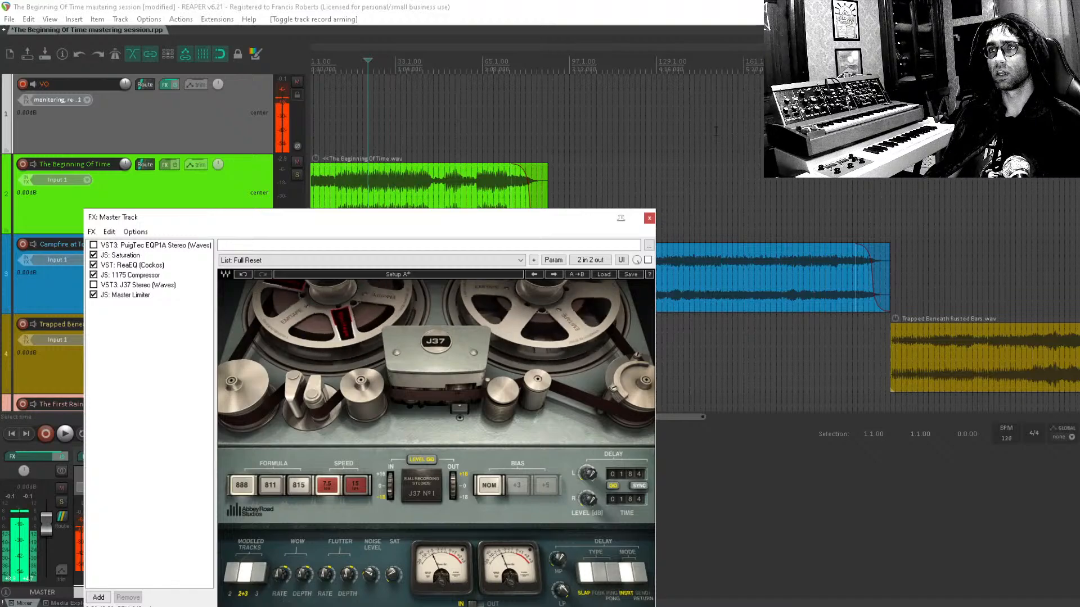
{"action": "left_click", "coordinate": [373, 5]}
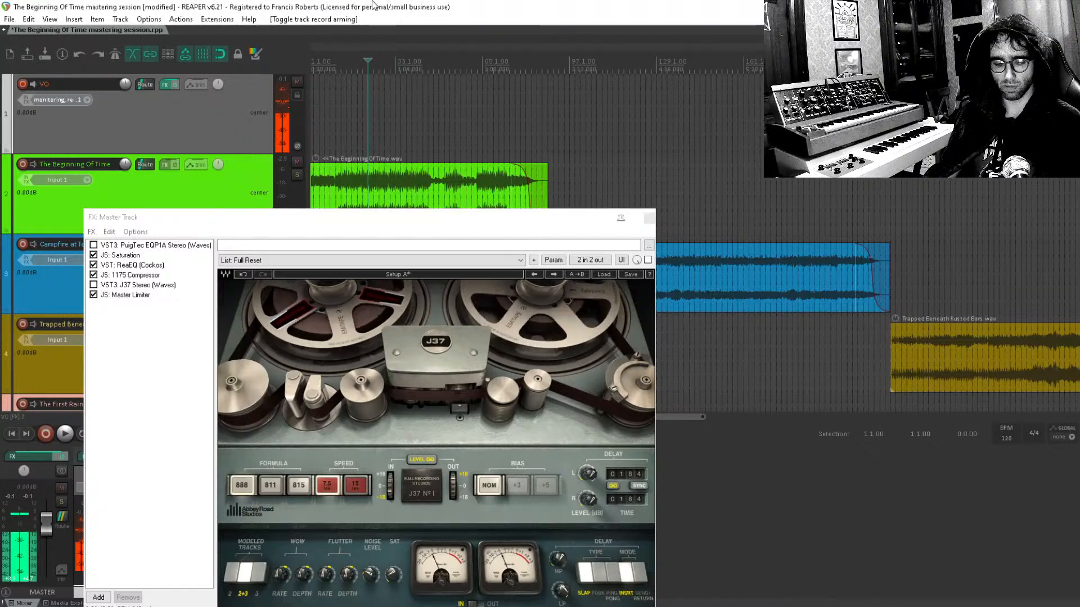
{"action": "key", "text": "ctrl+s"}
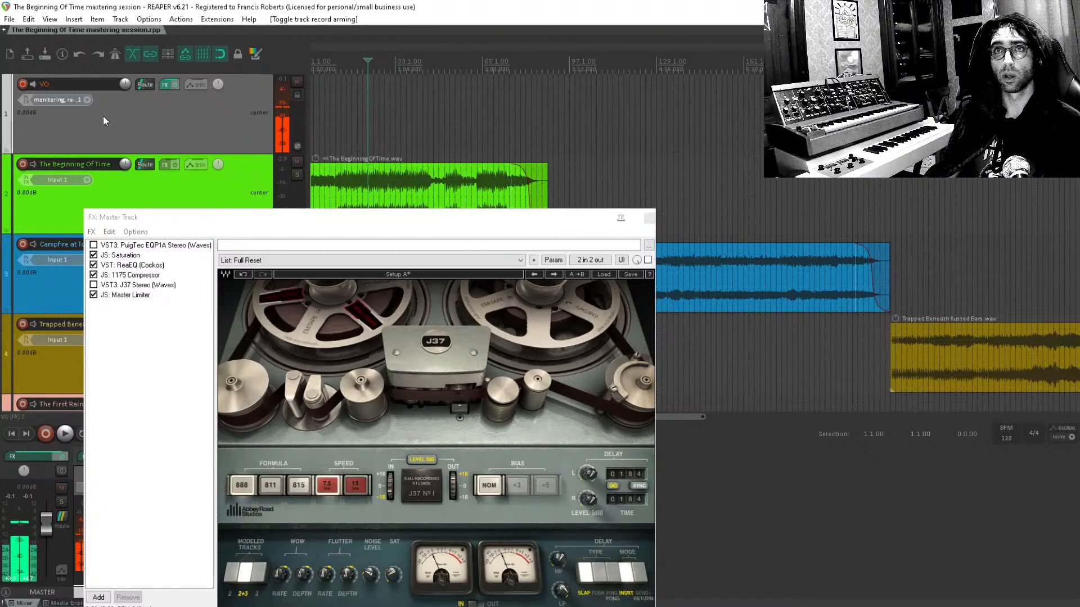
Step: Disarm the VO track and start playback midway through Campfire at Town Square
{"action": "left_click", "coordinate": [23, 85]}
{"action": "left_click", "coordinate": [736, 143]}
{"action": "key", "text": "space"}
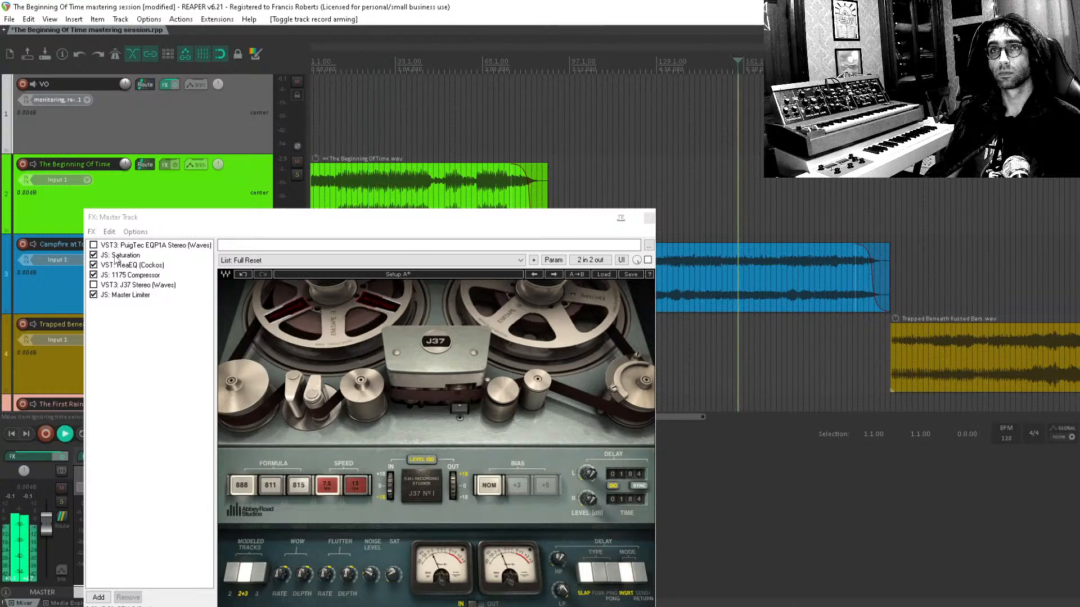
Step: Compare Campfire at Town Square with the PuigTec EQP1A and J37 enabled and bypassed, ending with both enabled
{"action": "left_click", "coordinate": [93, 246]}
{"action": "left_click", "coordinate": [93, 265]}
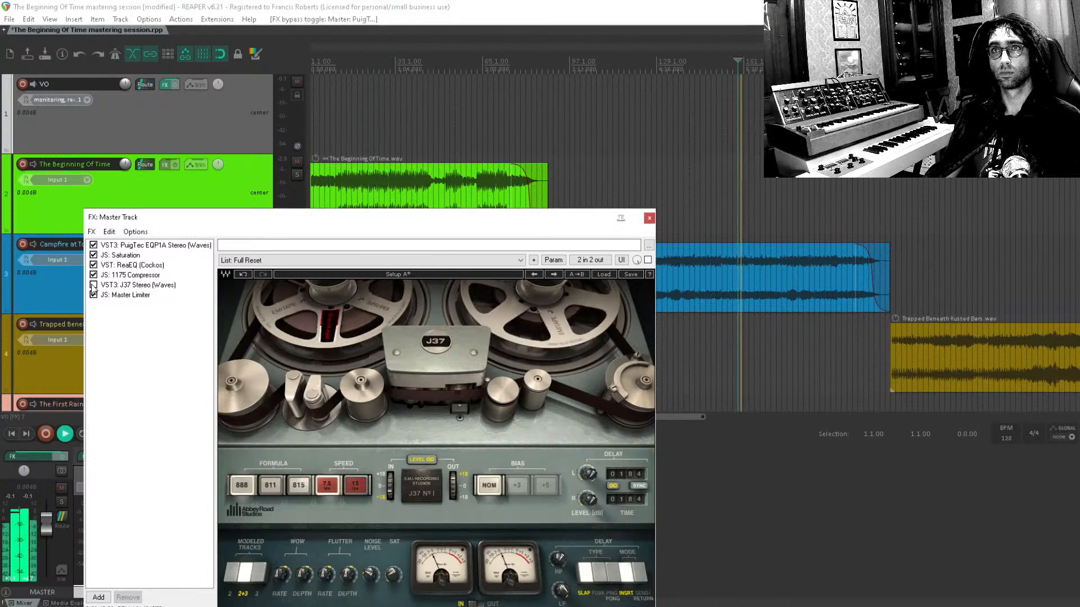
{"action": "left_click", "coordinate": [94, 285]}
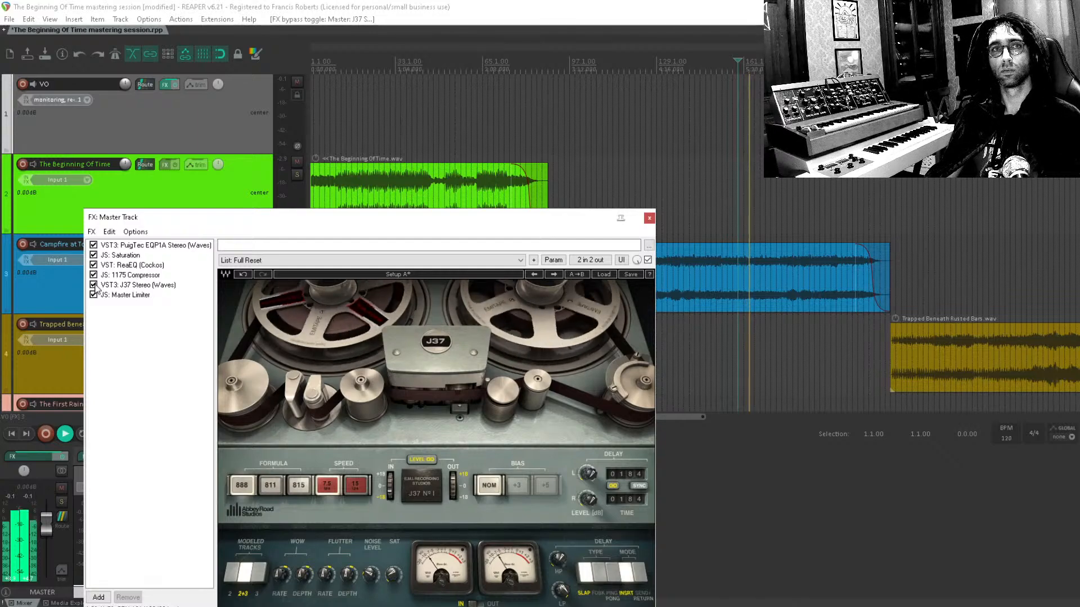
{"action": "left_click", "coordinate": [93, 285]}
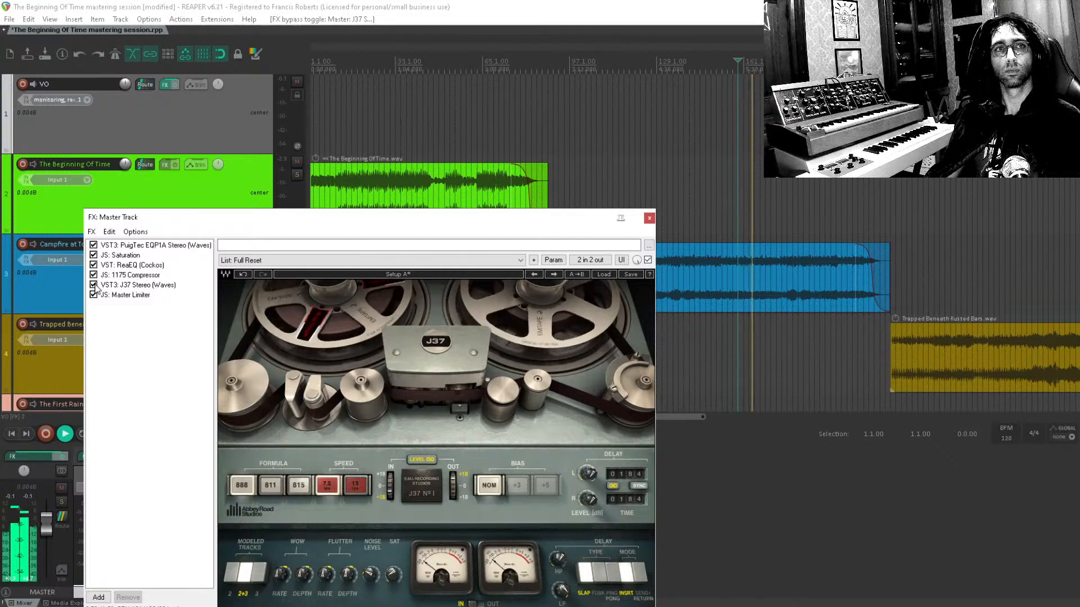
{"action": "left_click", "coordinate": [94, 246]}
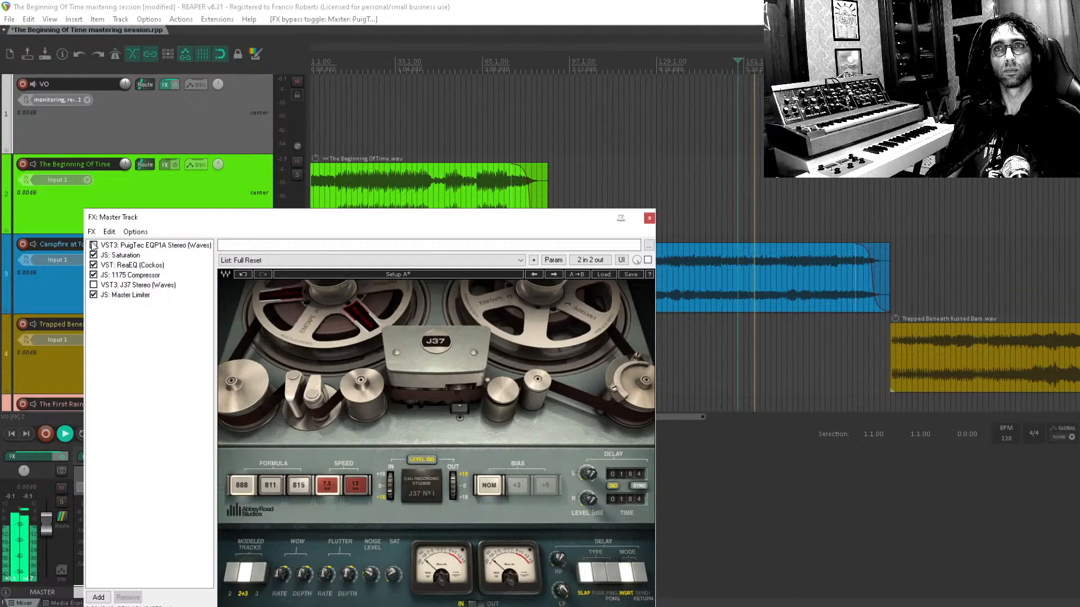
{"action": "left_click", "coordinate": [93, 285]}
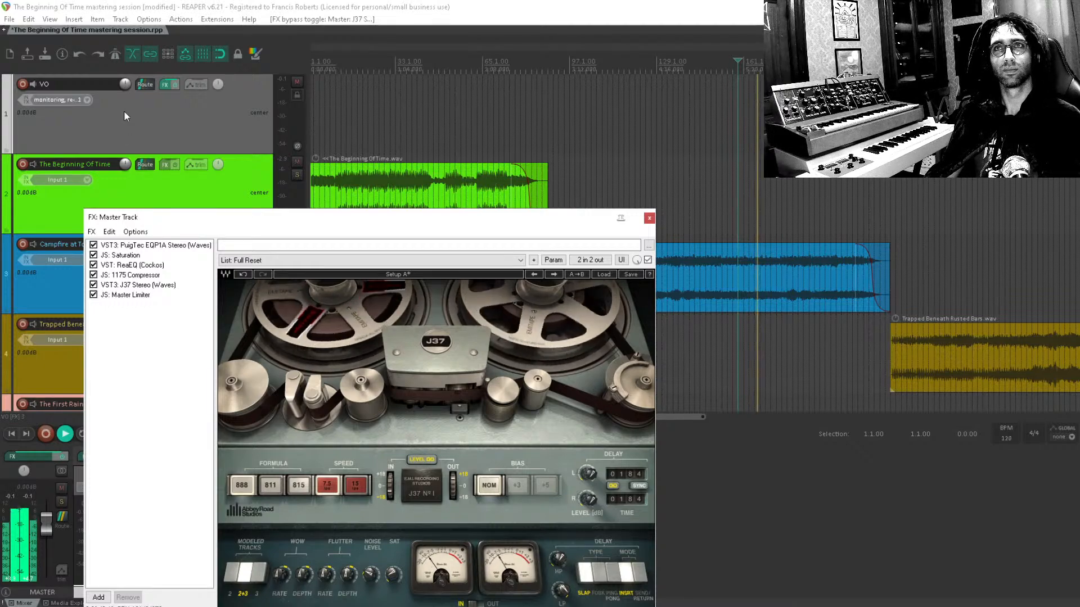
Step: Stop playback, arm the VO track and bypass the J37 and PuigTec EQP1A on the master track
{"action": "left_click", "coordinate": [22, 84]}
{"action": "left_click", "coordinate": [93, 285]}
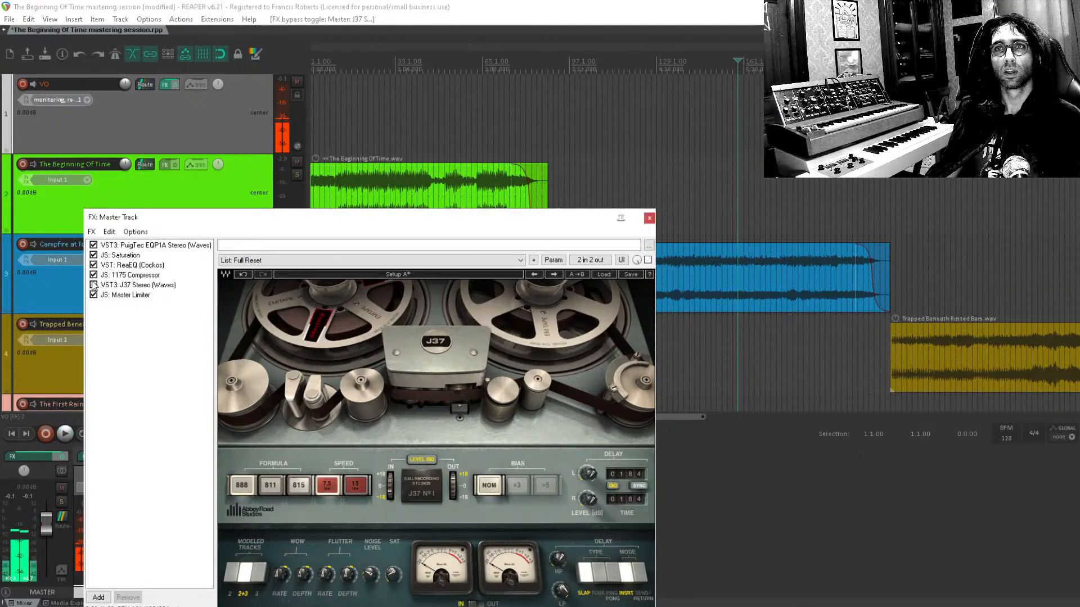
{"action": "left_click", "coordinate": [93, 246]}
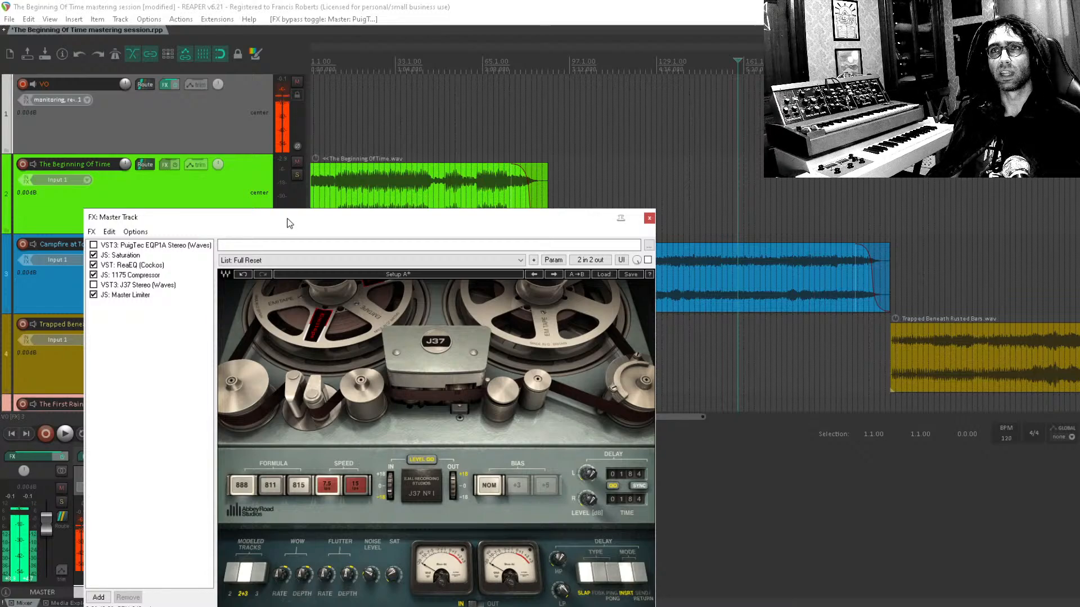
Step: Move the master FX window so the Trapped Beneath Rusted Bars item is uncovered in the timeline
{"action": "left_click_drag", "start_coordinate": [287, 222], "coordinate": [309, 162]}
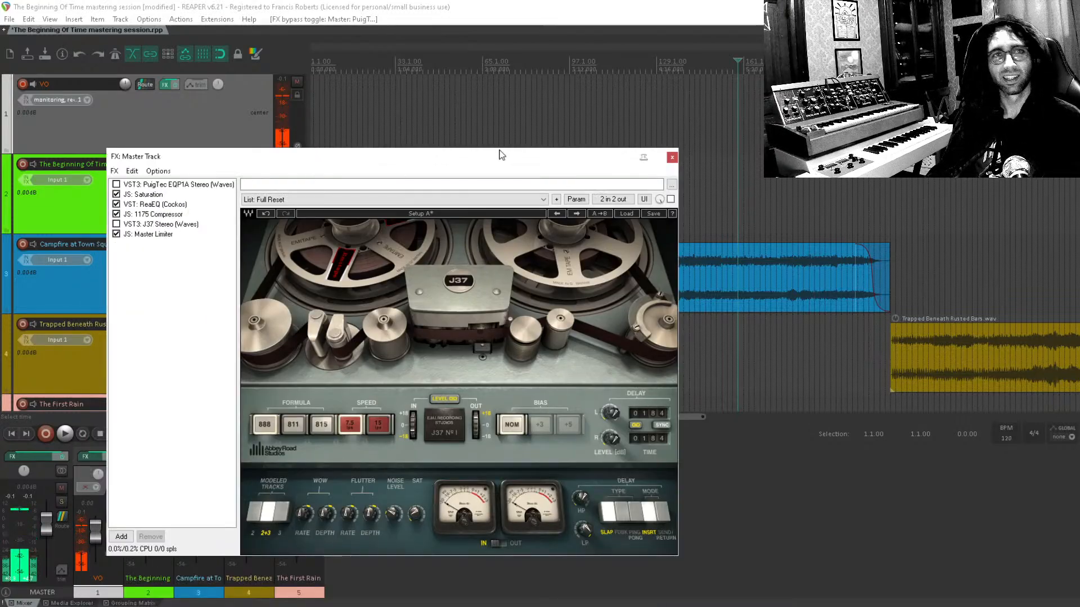
{"action": "left_click_drag", "start_coordinate": [738, 226], "coordinate": [634, 239]}
{"action": "left_click_drag", "start_coordinate": [917, 115], "coordinate": [606, 92]}
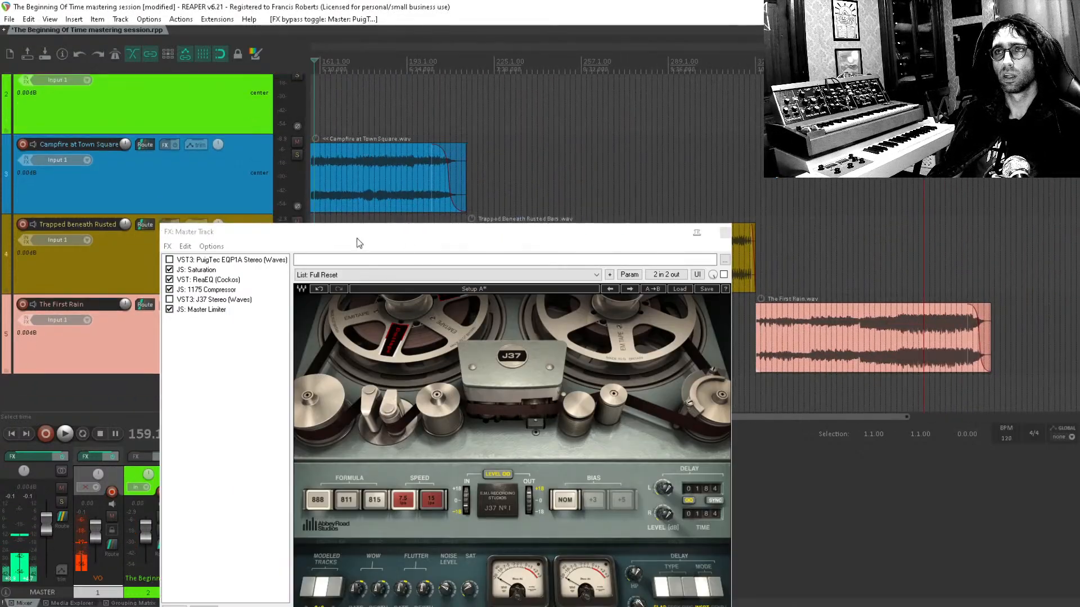
{"action": "left_click_drag", "start_coordinate": [161, 231], "coordinate": [198, 285]}
{"action": "left_click_drag", "start_coordinate": [284, 292], "coordinate": [161, 163]}
{"action": "left_click_drag", "start_coordinate": [491, 170], "coordinate": [540, 295]}
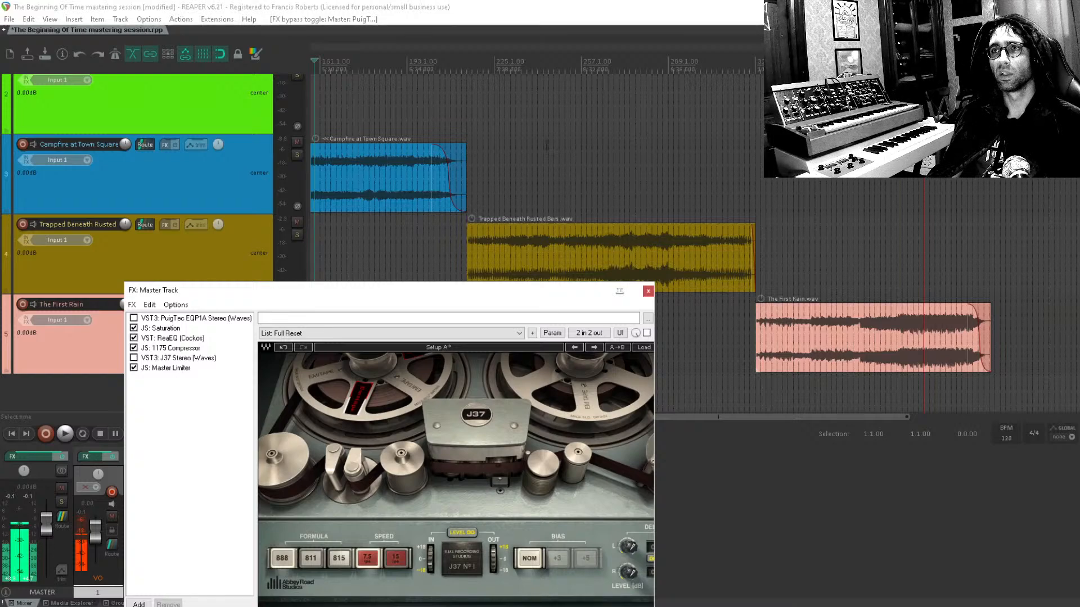
Step: Place the edit cursor midway through Trapped Beneath Rusted Bars, disarm the VO track and start playback
{"action": "left_click", "coordinate": [581, 115]}
{"action": "scroll", "coordinate": [188, 183], "scroll_direction": "up", "scroll_amount": 3}
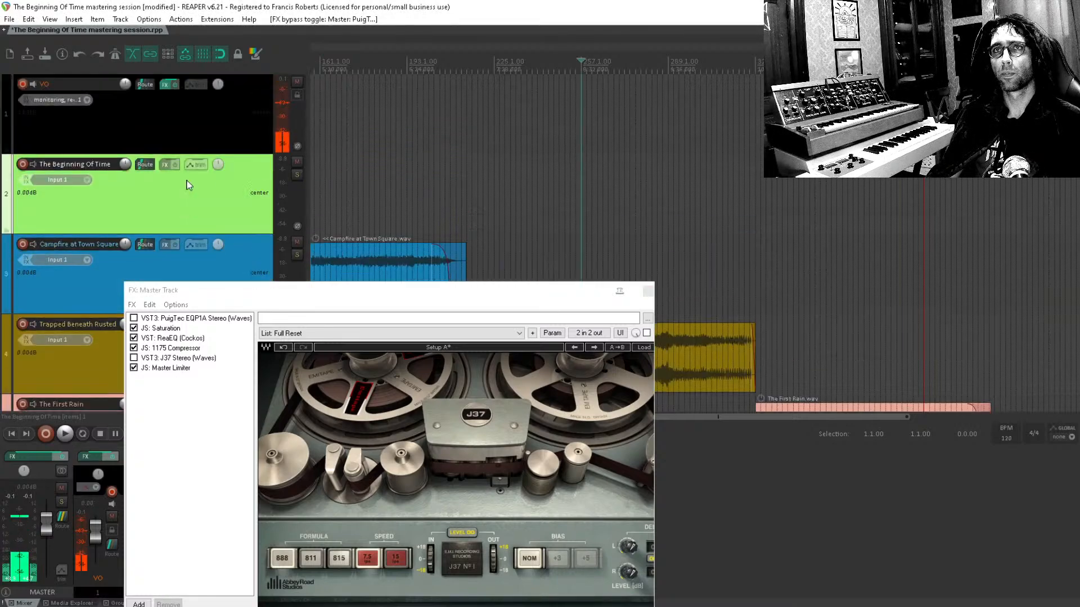
{"action": "left_click", "coordinate": [20, 85]}
{"action": "key", "text": "space"}
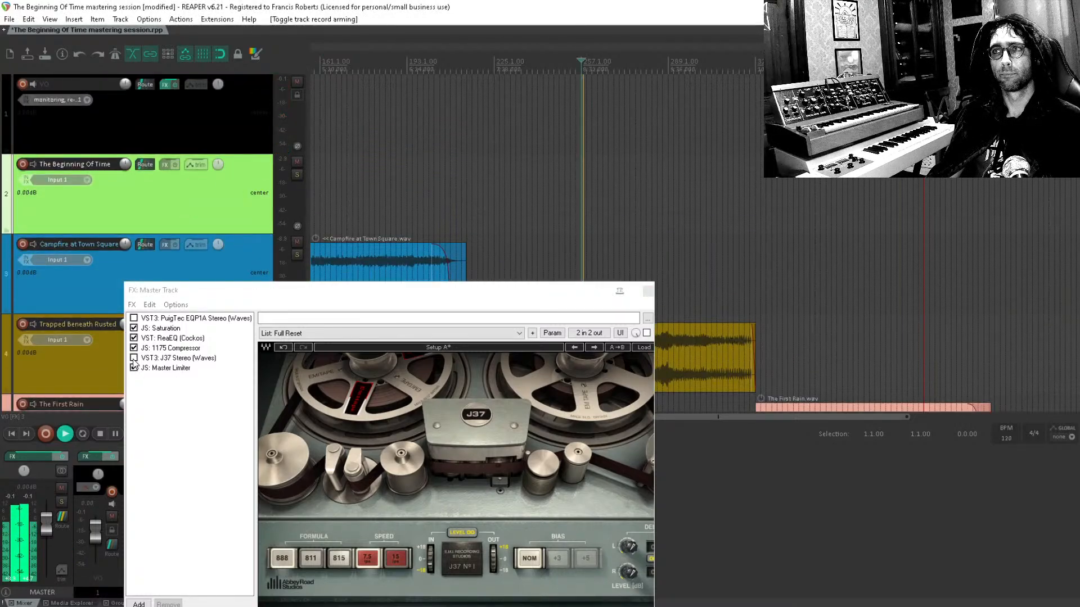
Step: Enable the J37 and PuigTec EQP1A during playback for comparison, stop playback and arm the VO track
{"action": "left_click", "coordinate": [134, 358]}
{"action": "left_click", "coordinate": [134, 319]}
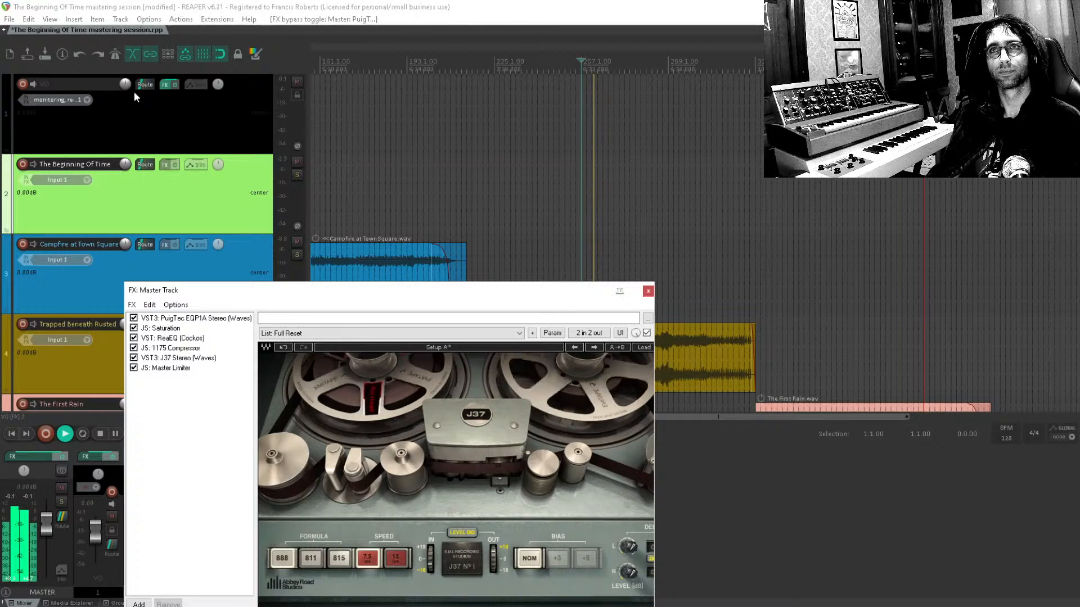
{"action": "key", "text": "space"}
{"action": "left_click", "coordinate": [23, 84]}
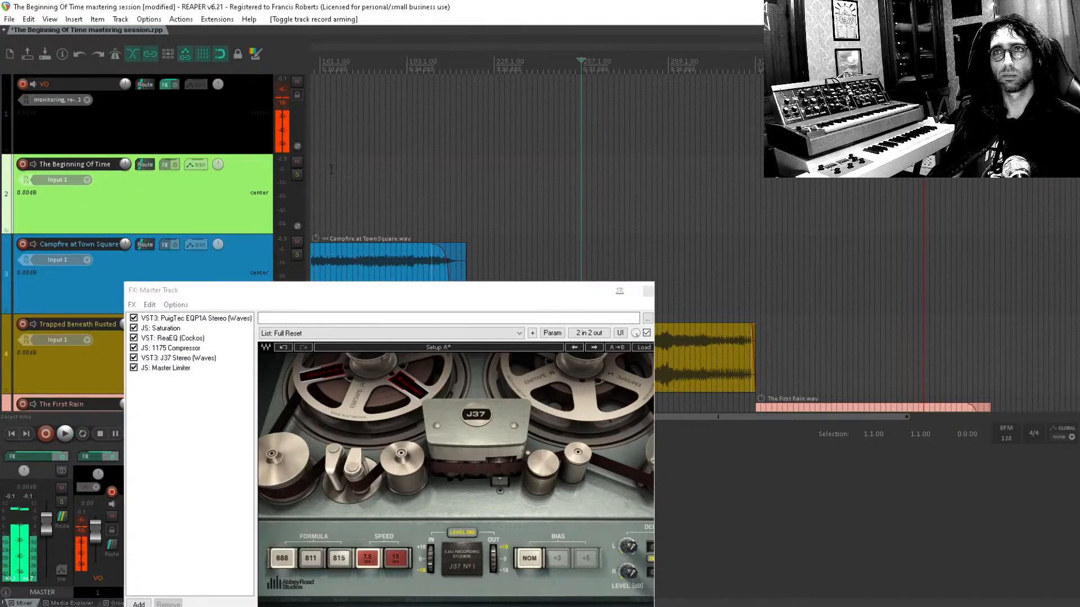
Step: Resume playback with the VO track disarmed and move the edit cursor to 271.1.00 in Trapped Beneath Rusted Bars
{"action": "key", "text": "space"}
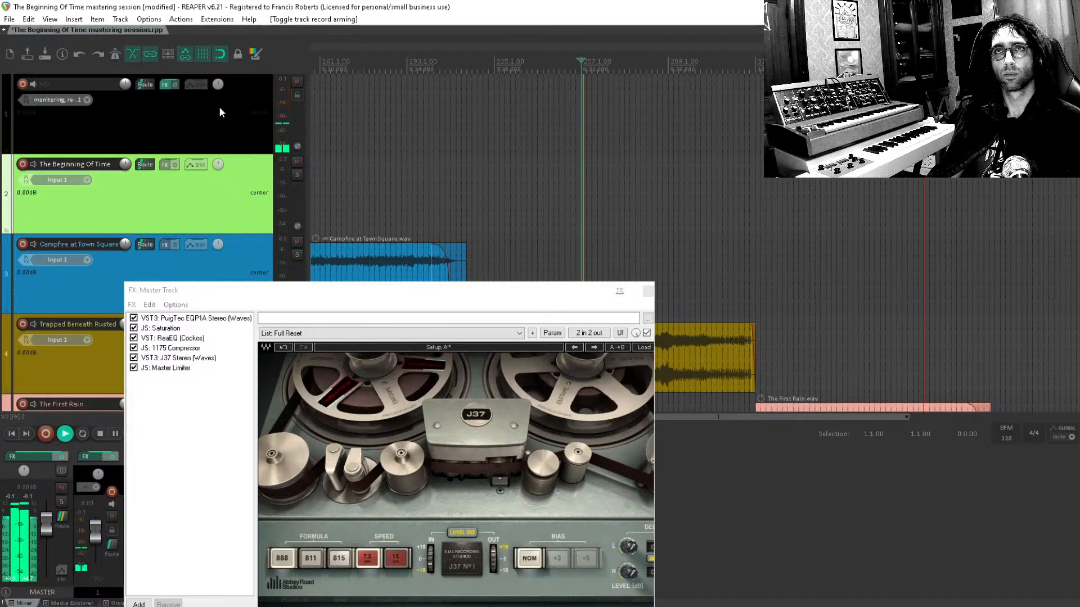
{"action": "left_click_drag", "start_coordinate": [543, 233], "coordinate": [352, 133]}
{"action": "left_click", "coordinate": [427, 183]}
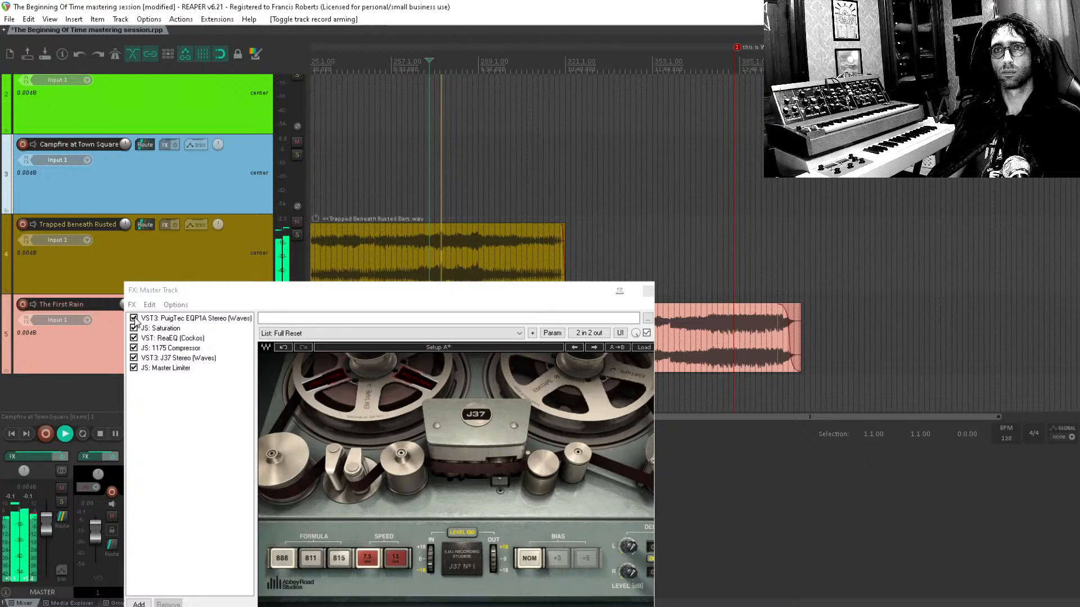
Step: Compare Trapped Beneath Rusted Bars with the PuigTec EQP1A and J37 bypassed and enabled, and stop playback
{"action": "left_click", "coordinate": [134, 318]}
{"action": "left_click", "coordinate": [134, 359]}
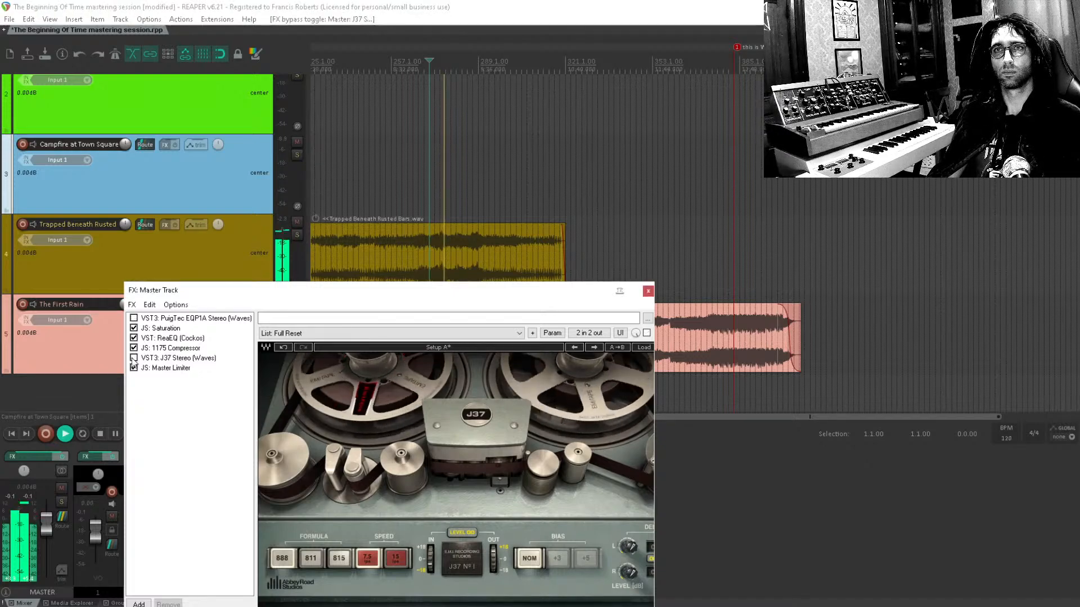
{"action": "left_click", "coordinate": [134, 358]}
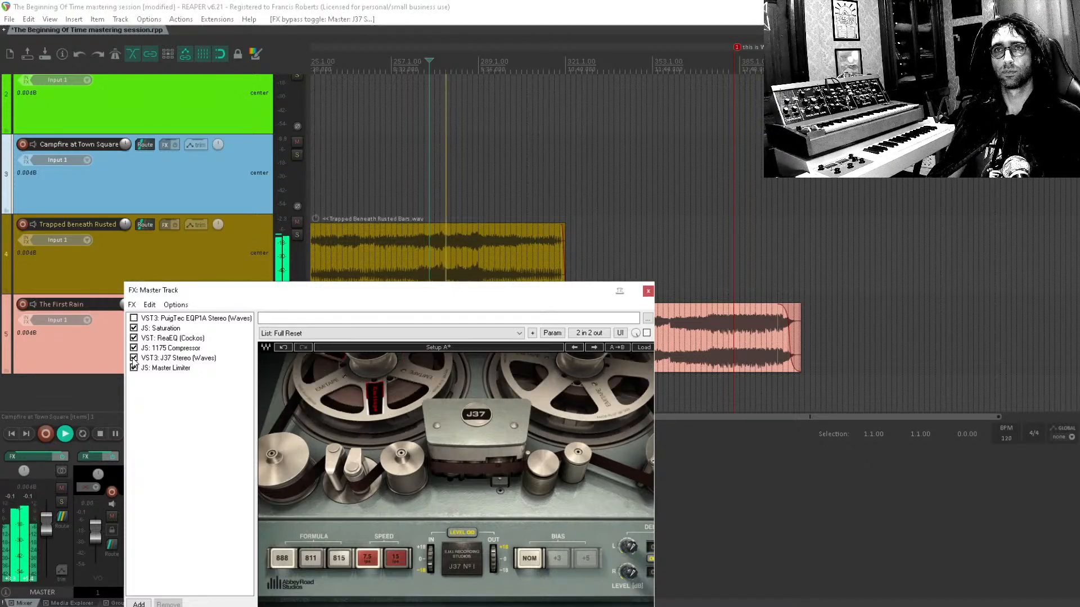
{"action": "left_click", "coordinate": [134, 318]}
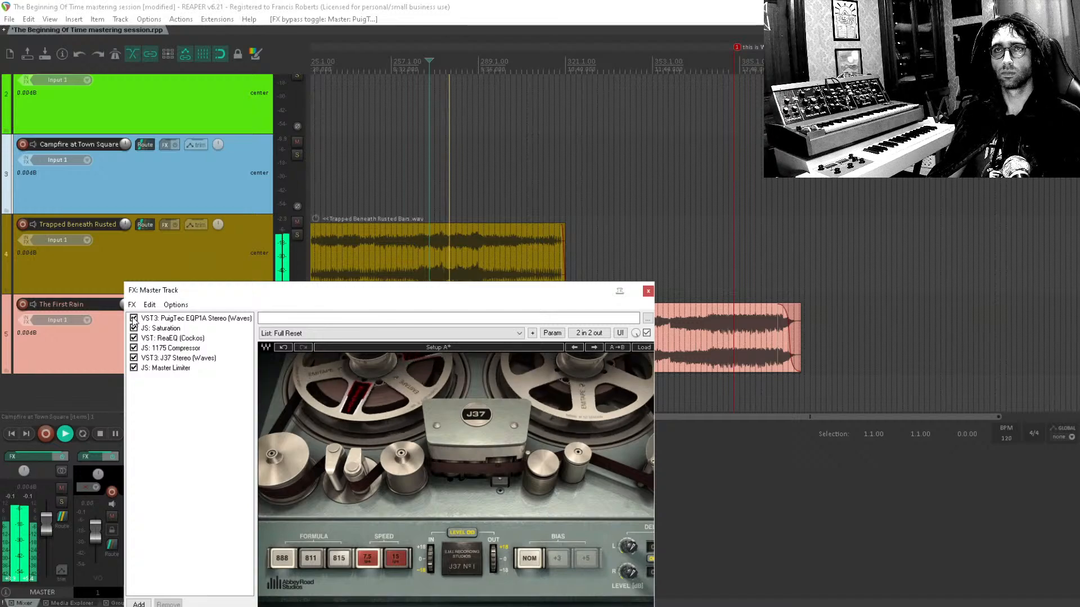
{"action": "key", "text": "space"}
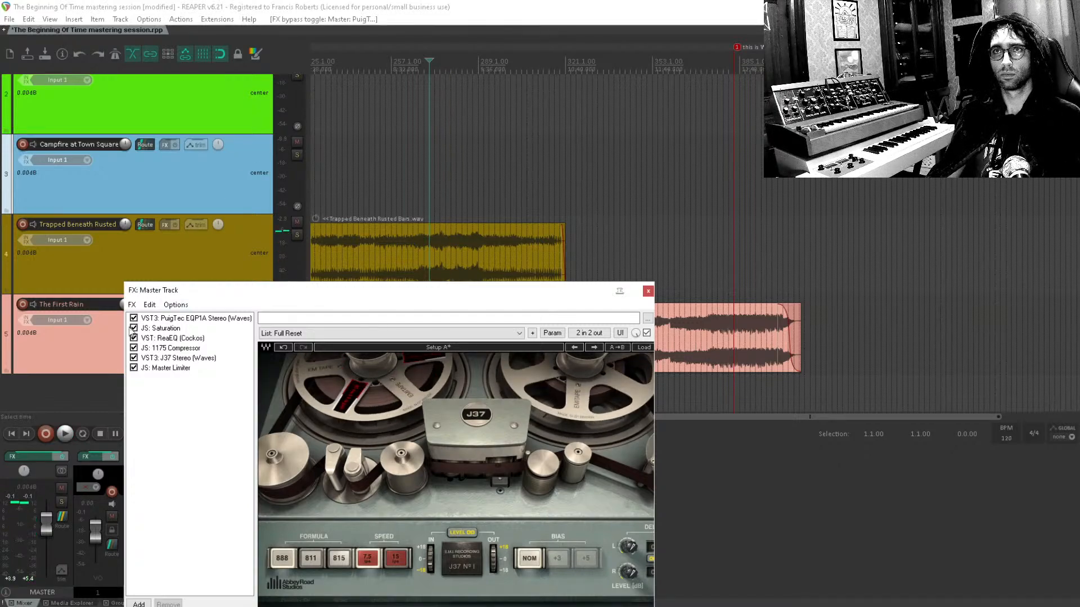
Step: Bypass the PuigTec EQP1A and J37 on the master track and arm the VO track
{"action": "left_click", "coordinate": [134, 358]}
{"action": "scroll", "coordinate": [130, 194], "scroll_direction": "up", "scroll_amount": 3}
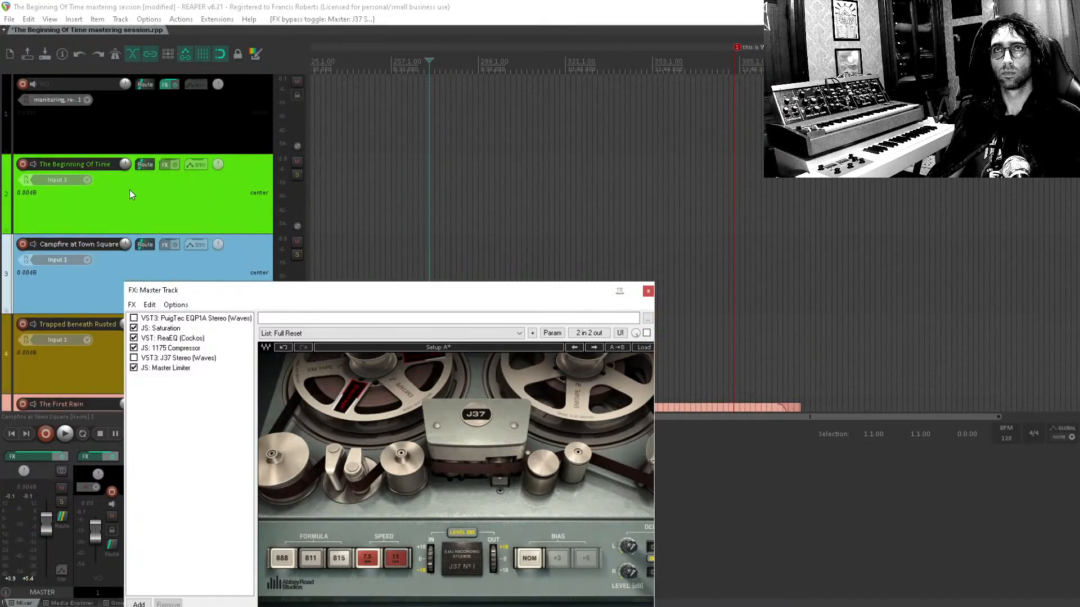
{"action": "left_click", "coordinate": [22, 84]}
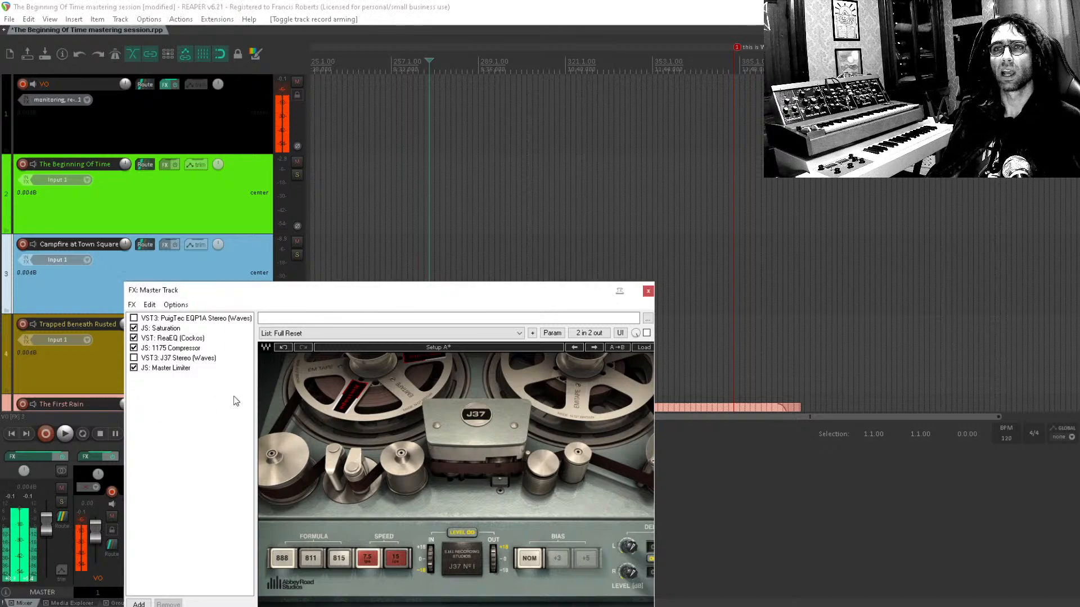
Step: Close the master FX window and save the project with the edit cursor at 271.1.00
{"action": "key", "text": "Escape"}
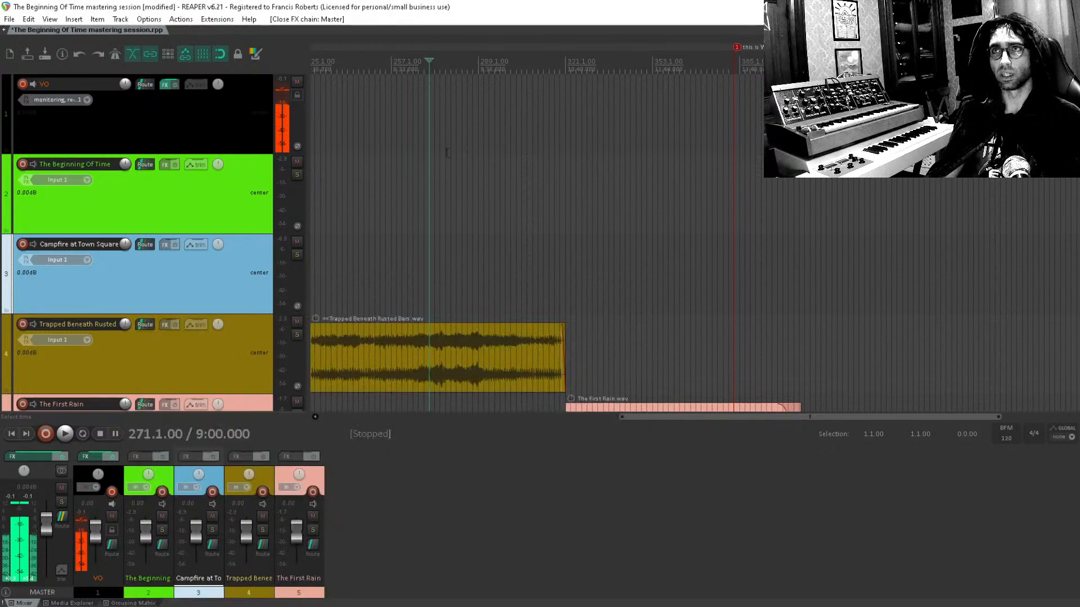
{"action": "left_click", "coordinate": [430, 164]}
{"action": "scroll", "coordinate": [430, 166], "scroll_direction": "up", "scroll_amount": 2}
{"action": "key", "text": "ctrl+s"}
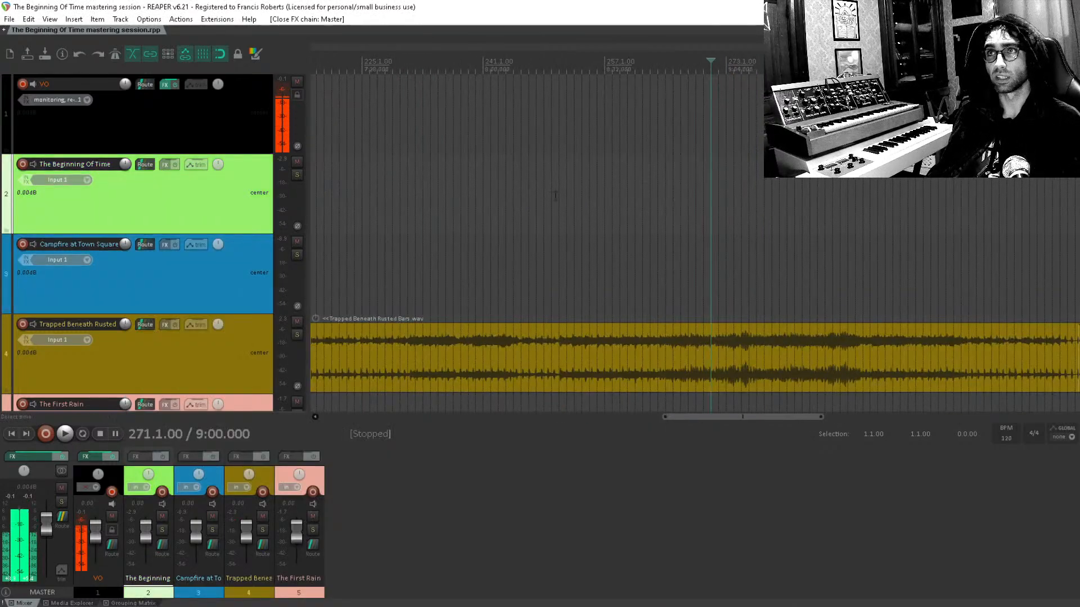
Step: Add a marker at 271.1.00 in Trapped Beneath Rusted Bars and name it "transients problems"
{"action": "scroll", "coordinate": [669, 200], "scroll_direction": "down", "scroll_amount": 1}
{"action": "scroll", "coordinate": [670, 200], "scroll_direction": "down", "scroll_amount": 3}
{"action": "scroll", "coordinate": [639, 133], "scroll_direction": "down", "scroll_amount": 1}
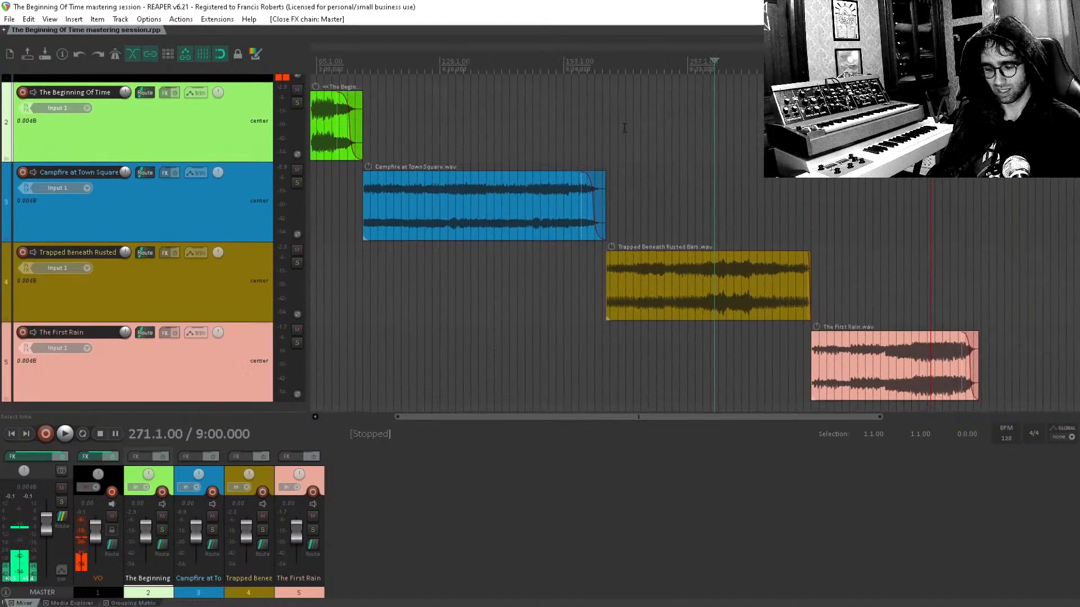
{"action": "key", "text": "m"}
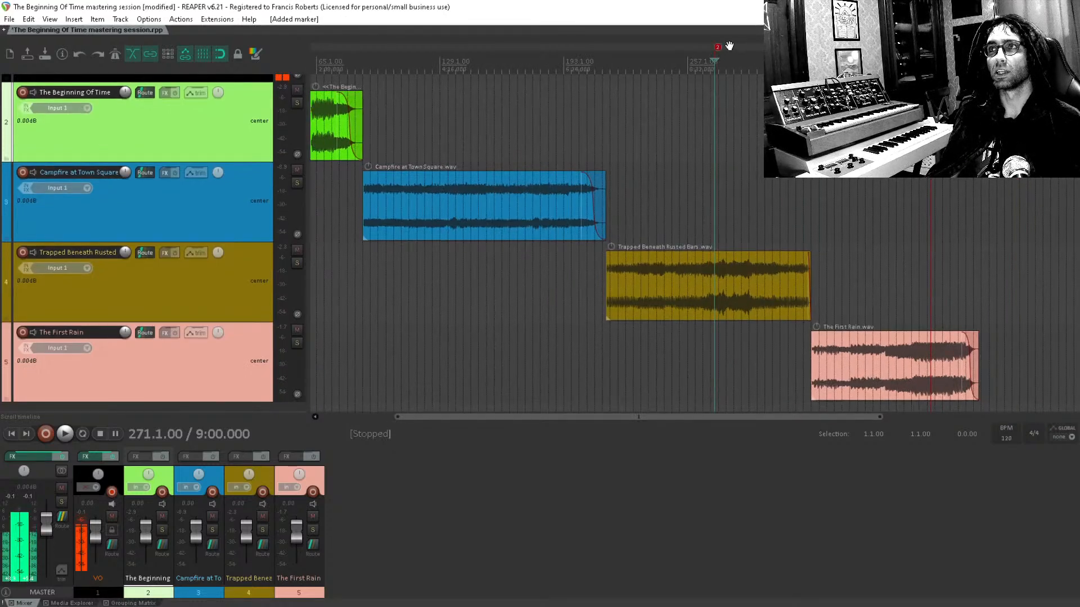
{"action": "double_click", "coordinate": [718, 47]}
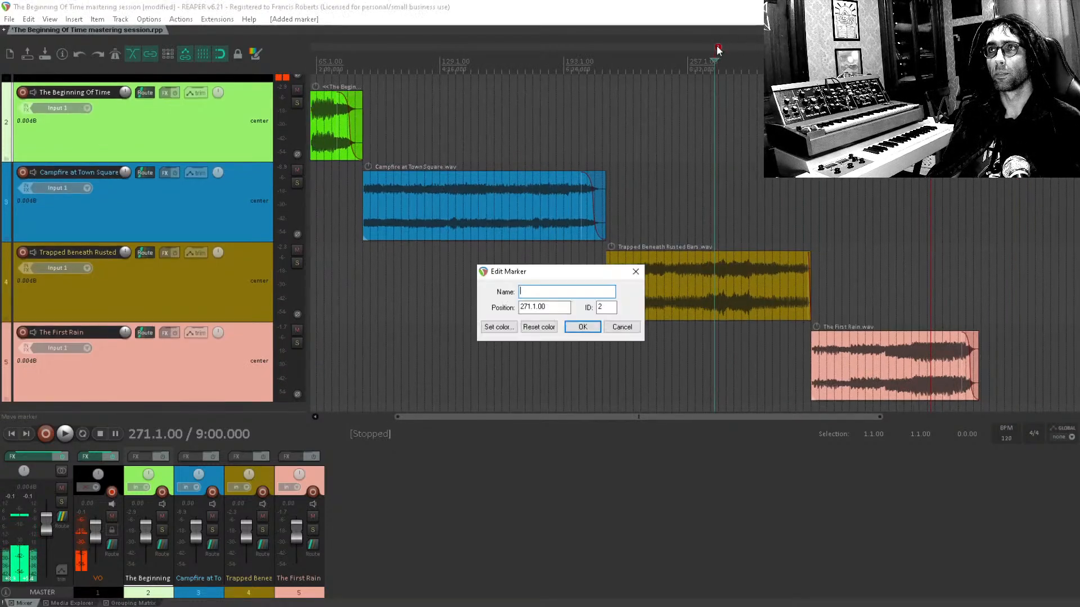
{"action": "type", "text": "transients problem"}
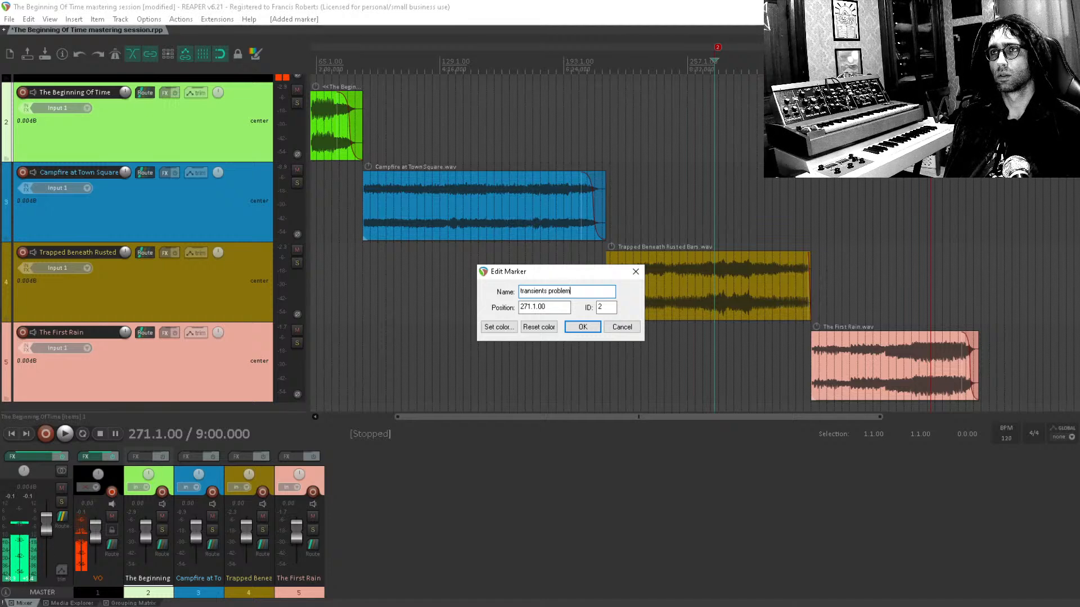
{"action": "key", "text": "Return"}
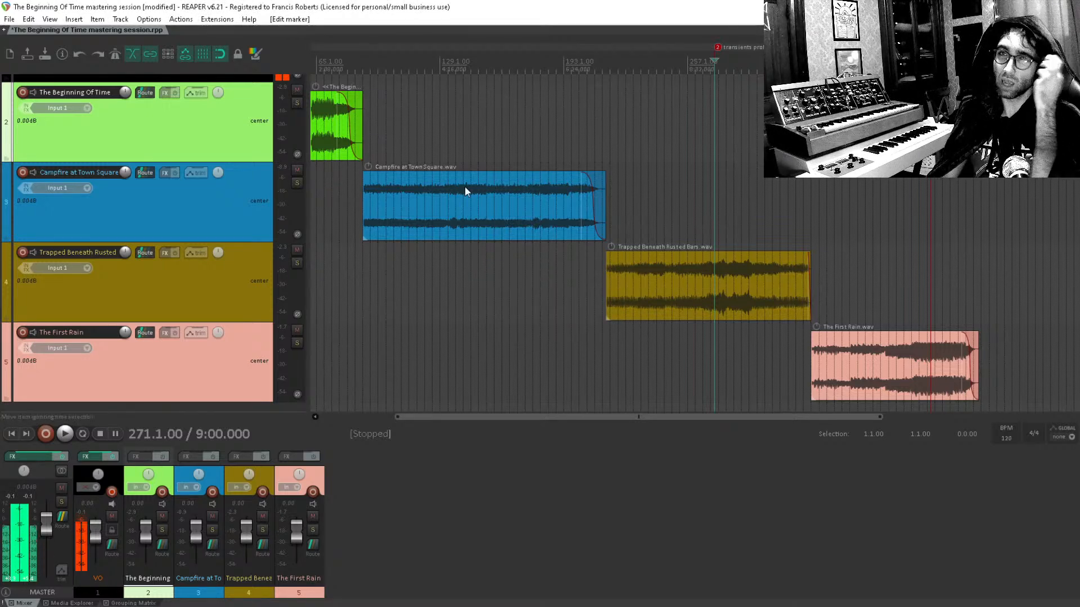
Step: Select the VO track and save the project
{"action": "scroll", "coordinate": [154, 167], "scroll_direction": "up", "scroll_amount": 1}
{"action": "left_click", "coordinate": [144, 121]}
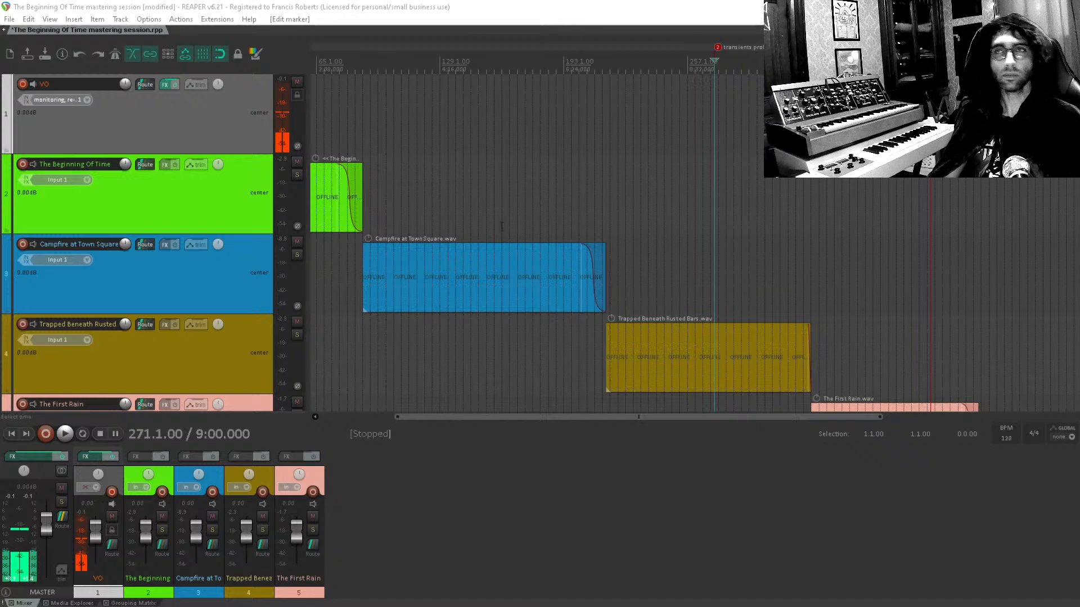
{"action": "left_click", "coordinate": [636, 6]}
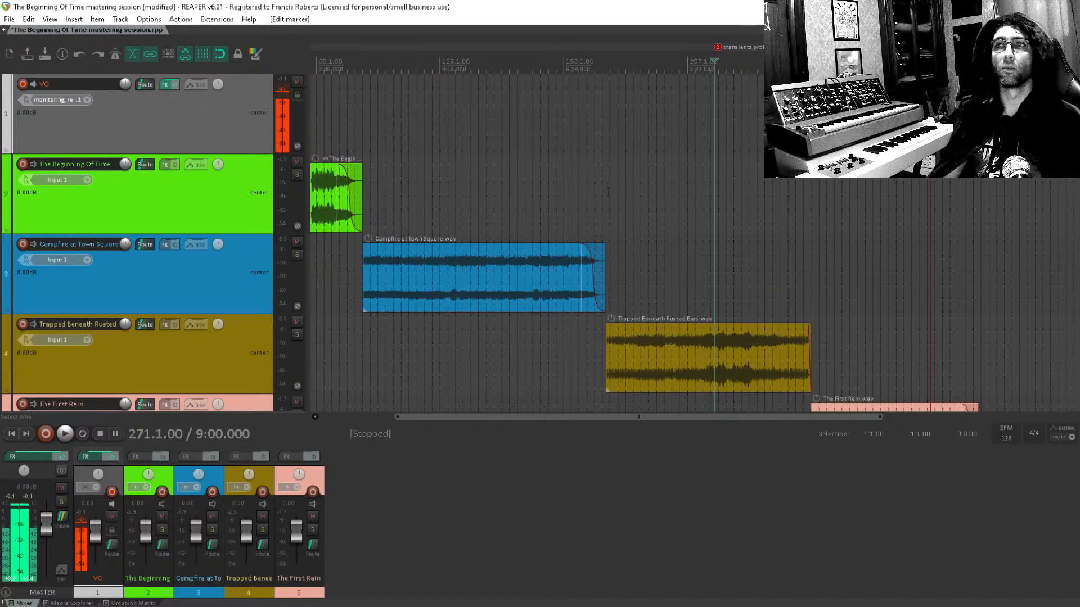
{"action": "left_click_drag", "start_coordinate": [731, 244], "coordinate": [589, 167]}
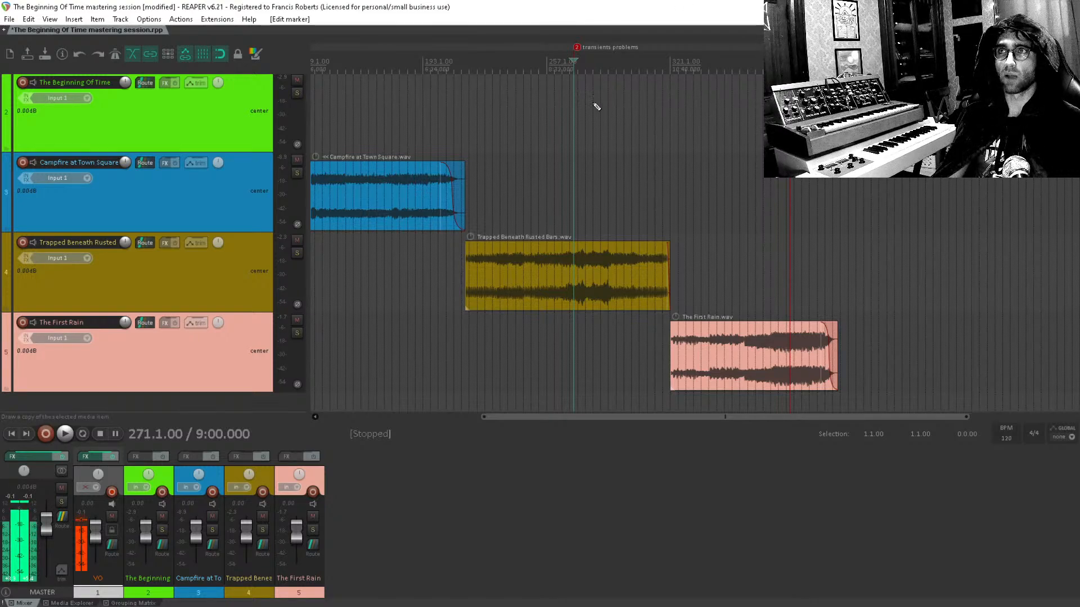
{"action": "key", "text": "ctrl+s"}
Step: Clear the time selection and place the edit cursor at 383.1.00, at the existing marker over The First Rain
{"action": "left_click_drag", "start_coordinate": [599, 141], "coordinate": [720, 155]}
{"action": "scroll", "coordinate": [658, 228], "scroll_direction": "down", "scroll_amount": 2}
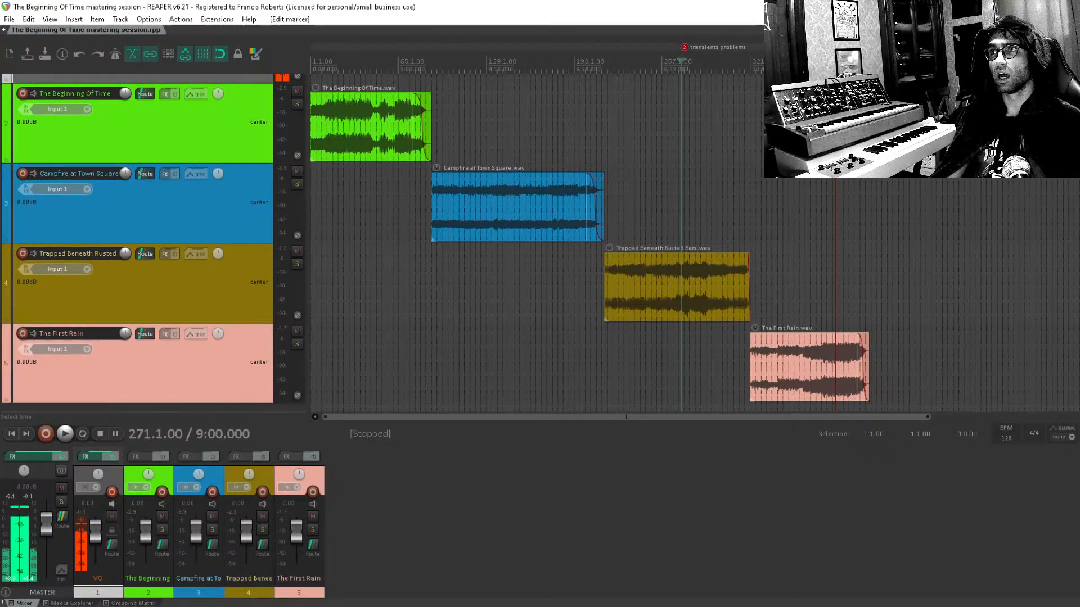
{"action": "left_click", "coordinate": [843, 143]}
{"action": "scroll", "coordinate": [843, 143], "scroll_direction": "up", "scroll_amount": 4}
{"action": "left_click", "coordinate": [657, 148]}
{"action": "left_click_drag", "start_coordinate": [662, 129], "coordinate": [696, 128]}
{"action": "left_click", "coordinate": [699, 149]}
{"action": "key", "text": "Escape"}
{"action": "left_click", "coordinate": [694, 135]}
{"action": "key", "text": "Escape"}
{"action": "scroll", "coordinate": [715, 149], "scroll_direction": "down", "scroll_amount": 1}
{"action": "scroll", "coordinate": [715, 149], "scroll_direction": "left", "scroll_amount": 2}
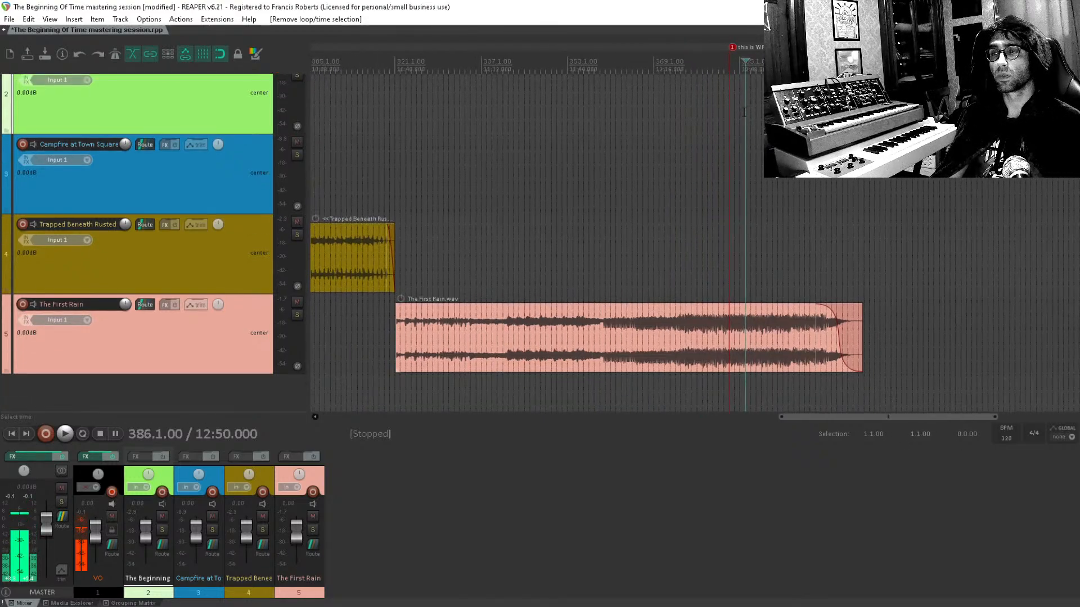
{"action": "left_click", "coordinate": [736, 166]}
{"action": "left_click", "coordinate": [729, 166]}
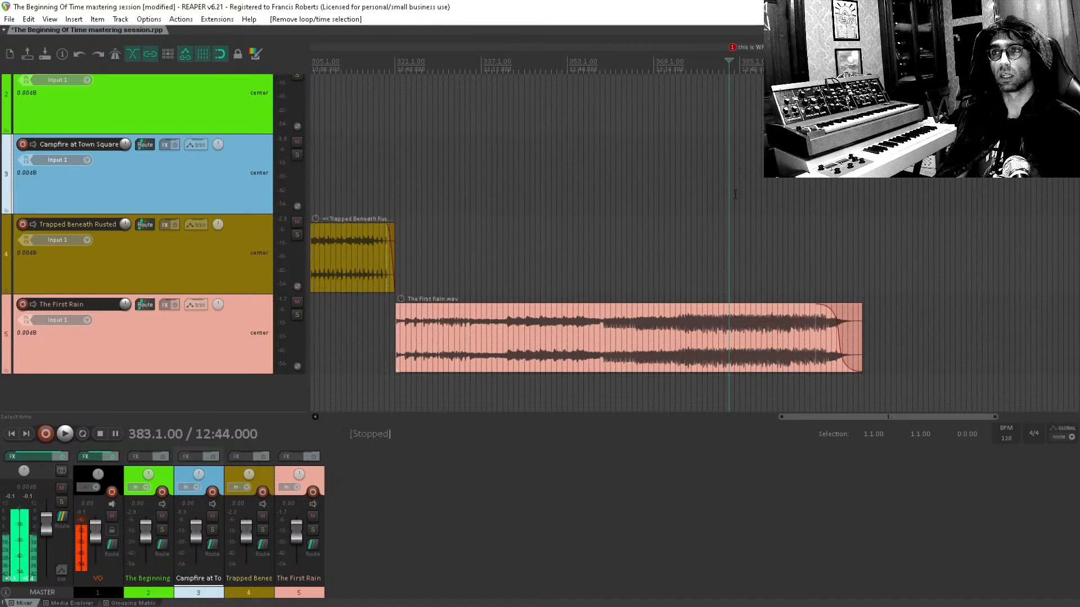
Step: Place the edit cursor at 271.1.00, at the "transients problems" marker, and enlarge the Trapped Beneath Rusted Bars waveform there
{"action": "left_click_drag", "start_coordinate": [520, 207], "coordinate": [874, 241]}
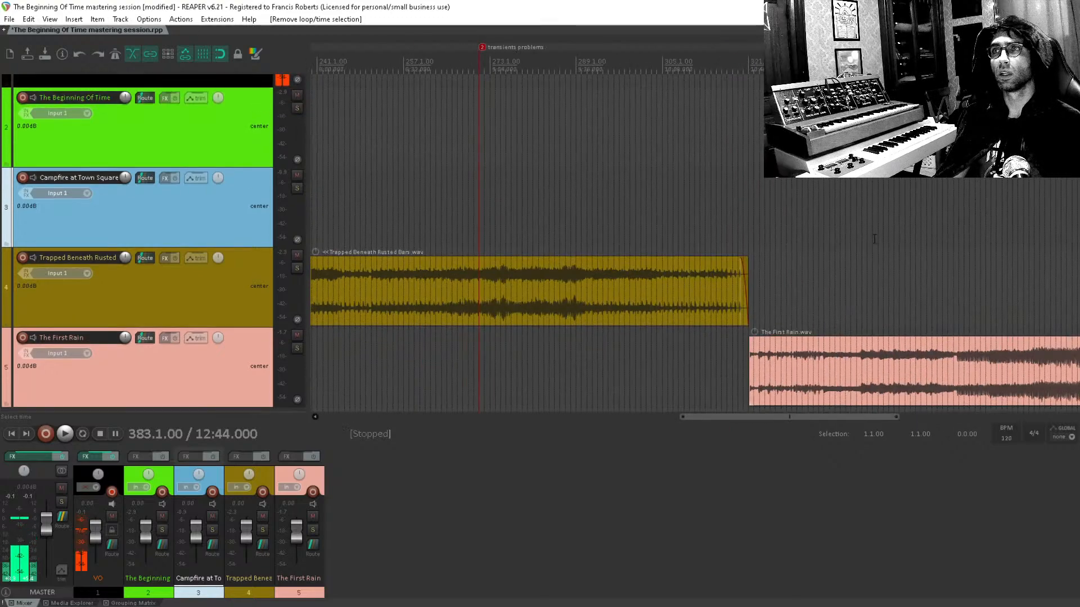
{"action": "left_click", "coordinate": [475, 124]}
{"action": "left_click", "coordinate": [481, 123]}
{"action": "left_click_drag", "start_coordinate": [489, 147], "coordinate": [558, 231]}
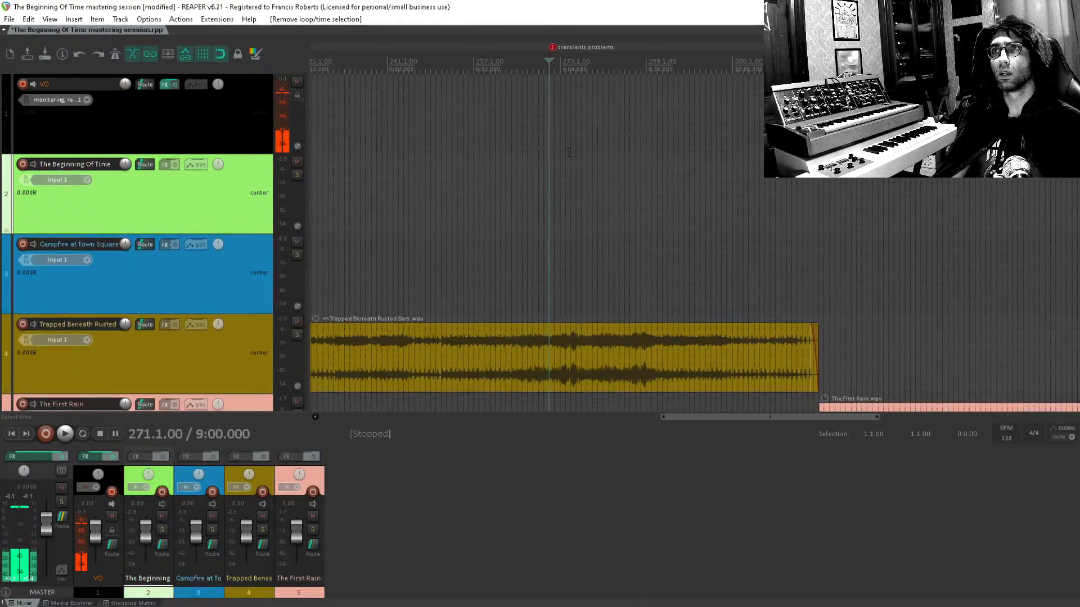
{"action": "left_click_drag", "start_coordinate": [559, 270], "coordinate": [555, 171]}
{"action": "scroll", "coordinate": [556, 170], "scroll_direction": "up", "scroll_amount": 5}
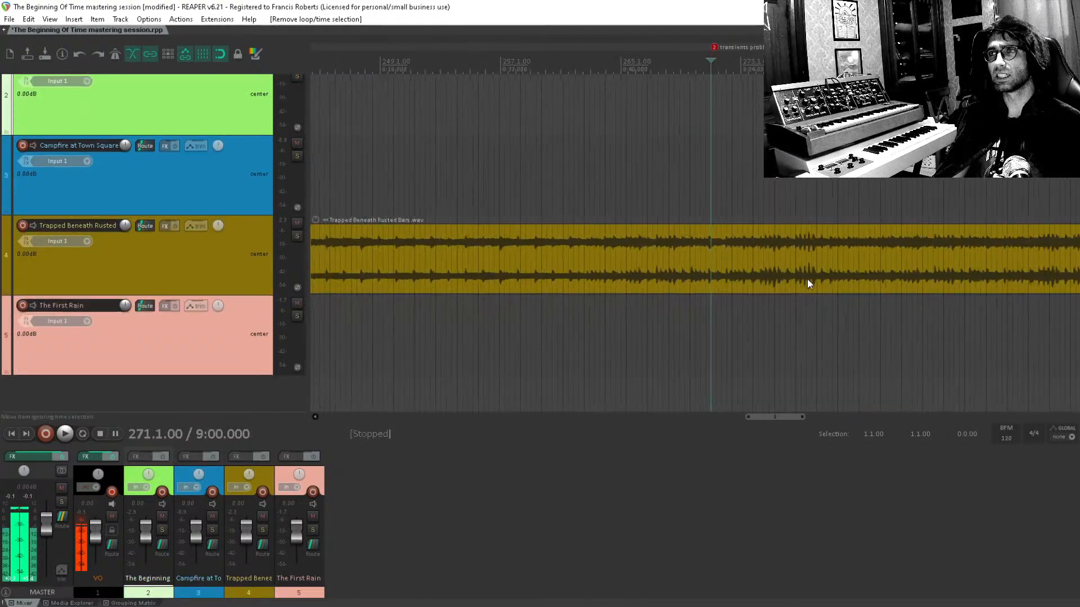
{"action": "scroll", "coordinate": [135, 228], "scroll_direction": "up", "scroll_amount": 2}
{"action": "scroll", "coordinate": [135, 227], "scroll_direction": "up", "scroll_amount": 2}
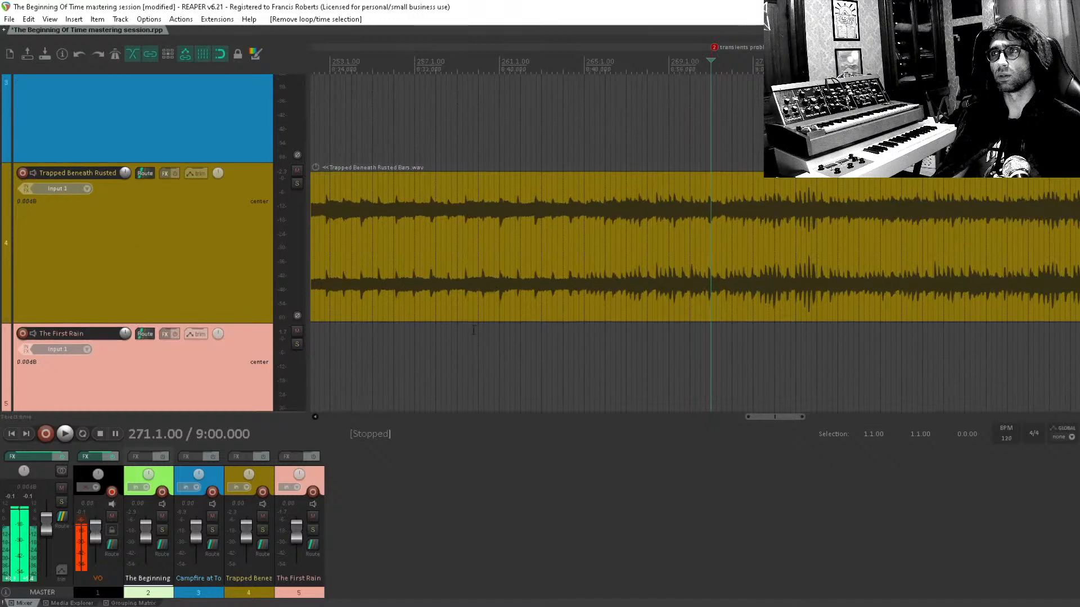
Step: Play a short passage of Trapped Beneath Rusted Bars from 275.1.00, just past the "transients problems" marker, and stop playback
{"action": "scroll", "coordinate": [751, 299], "scroll_direction": "down", "scroll_amount": 2}
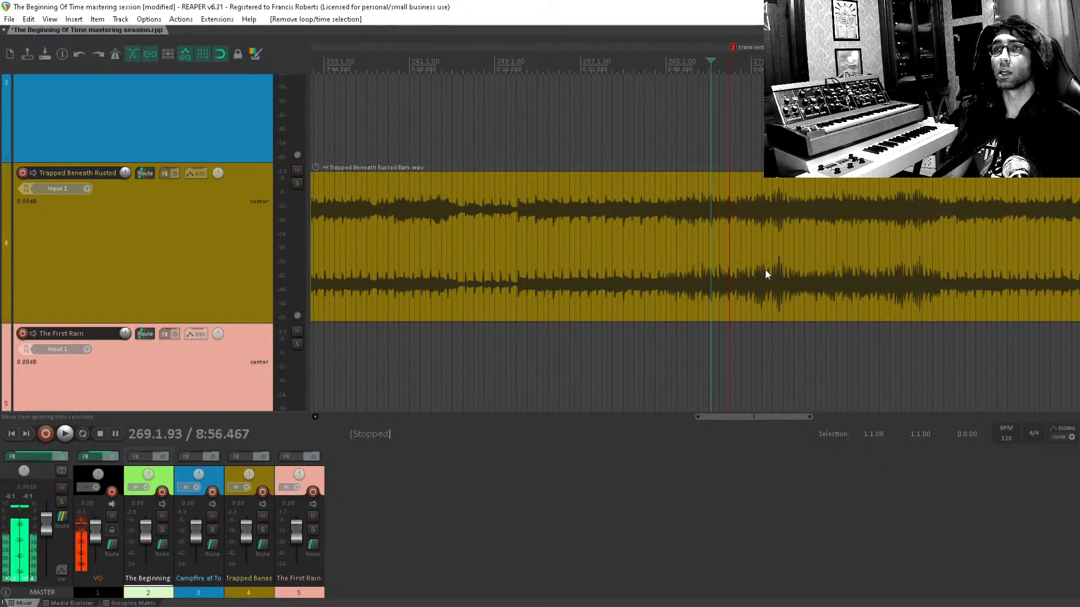
{"action": "scroll", "coordinate": [744, 251], "scroll_direction": "down", "scroll_amount": 4}
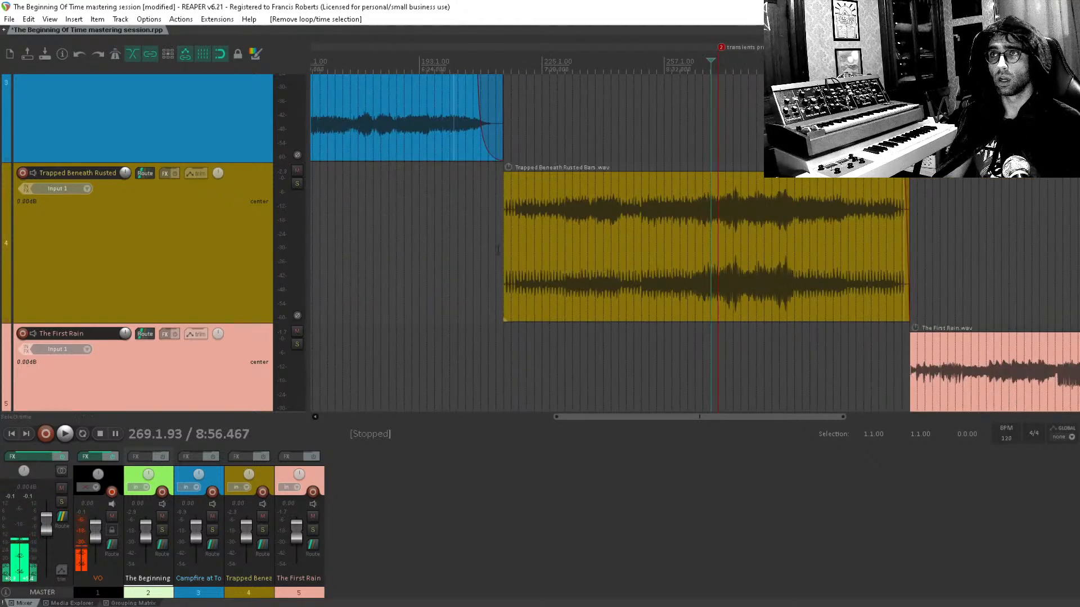
{"action": "scroll", "coordinate": [680, 257], "scroll_direction": "up", "scroll_amount": 3}
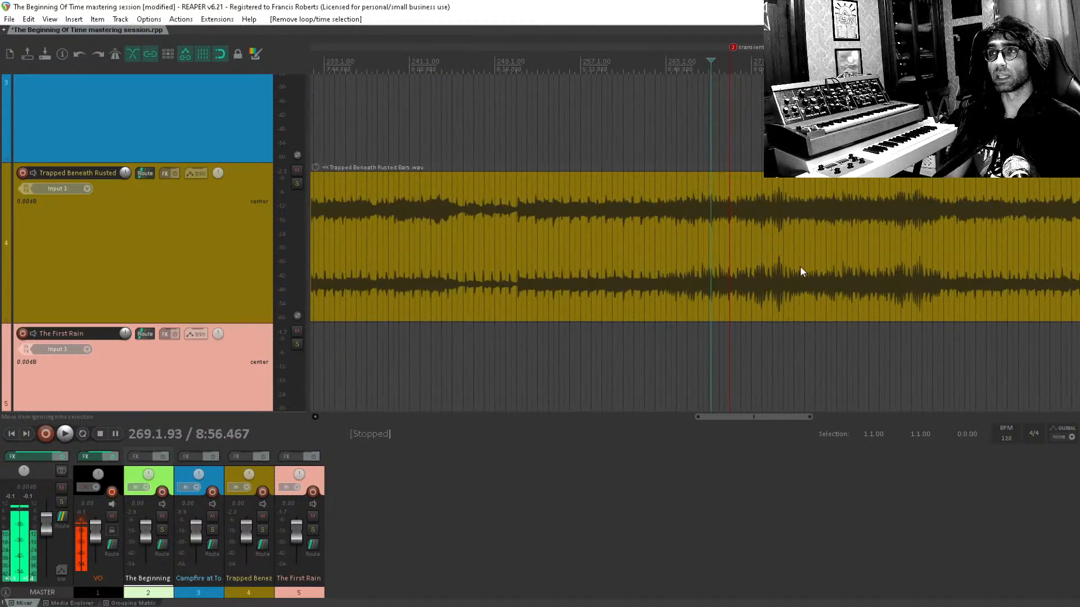
{"action": "scroll", "coordinate": [608, 294], "scroll_direction": "down", "scroll_amount": 3}
{"action": "scroll", "coordinate": [680, 294], "scroll_direction": "up", "scroll_amount": 3}
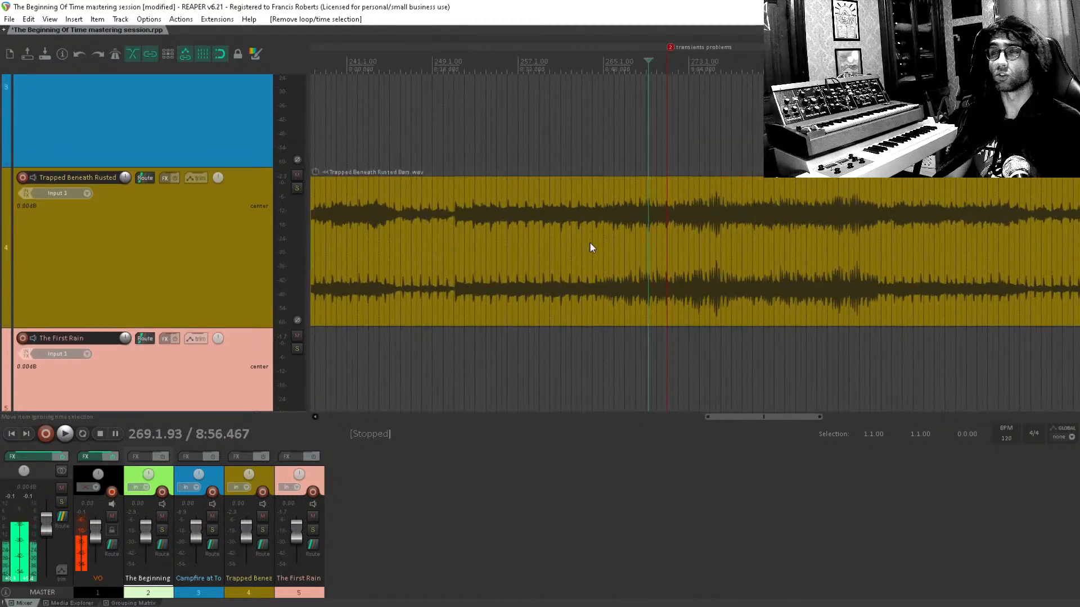
{"action": "left_click", "coordinate": [710, 358]}
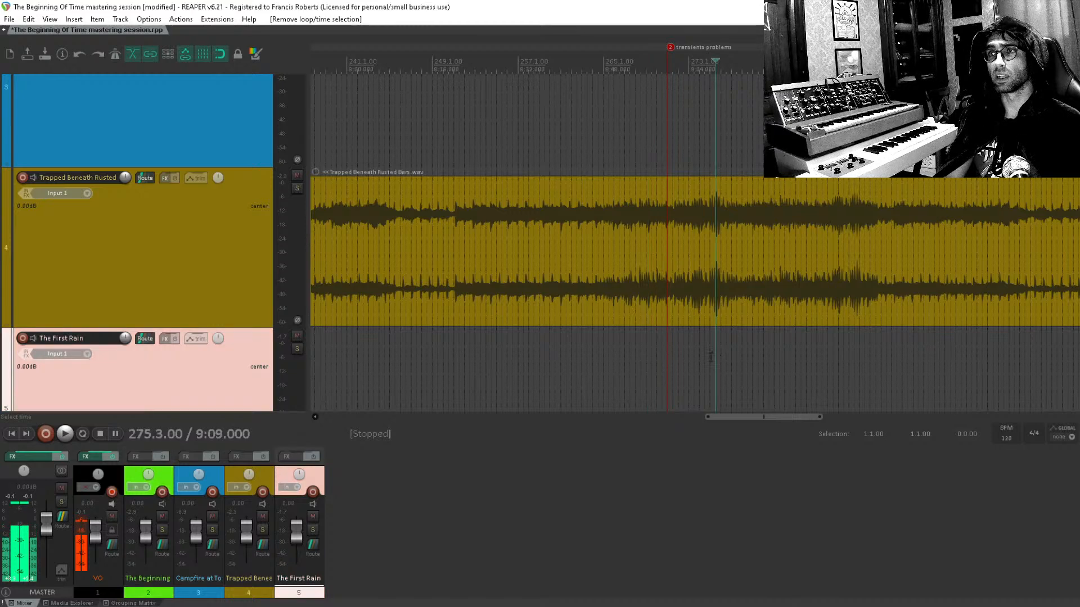
{"action": "key", "text": "space"}
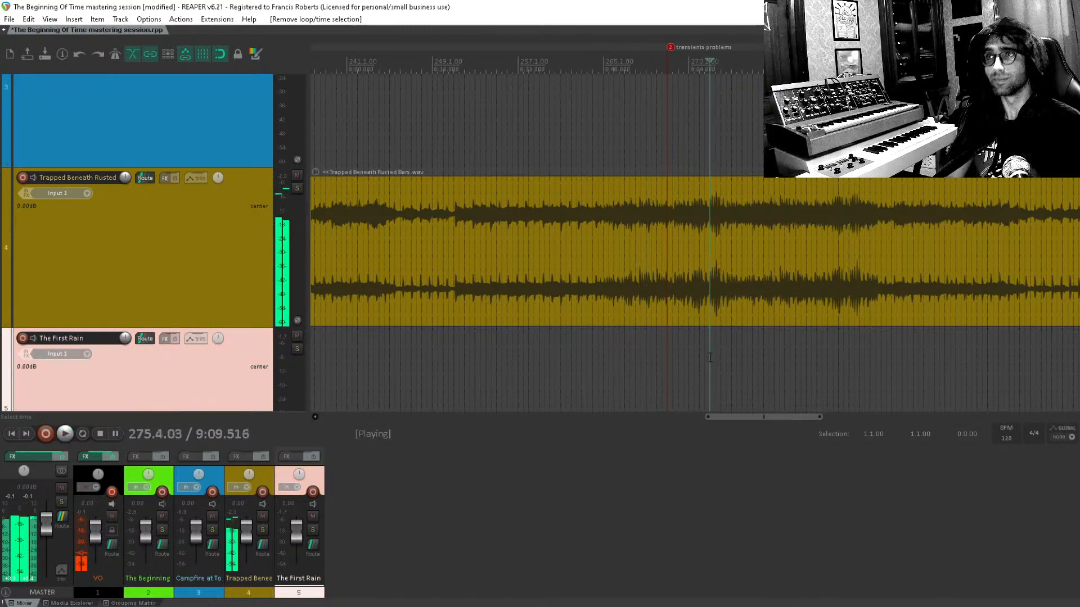
{"action": "key", "text": "space"}
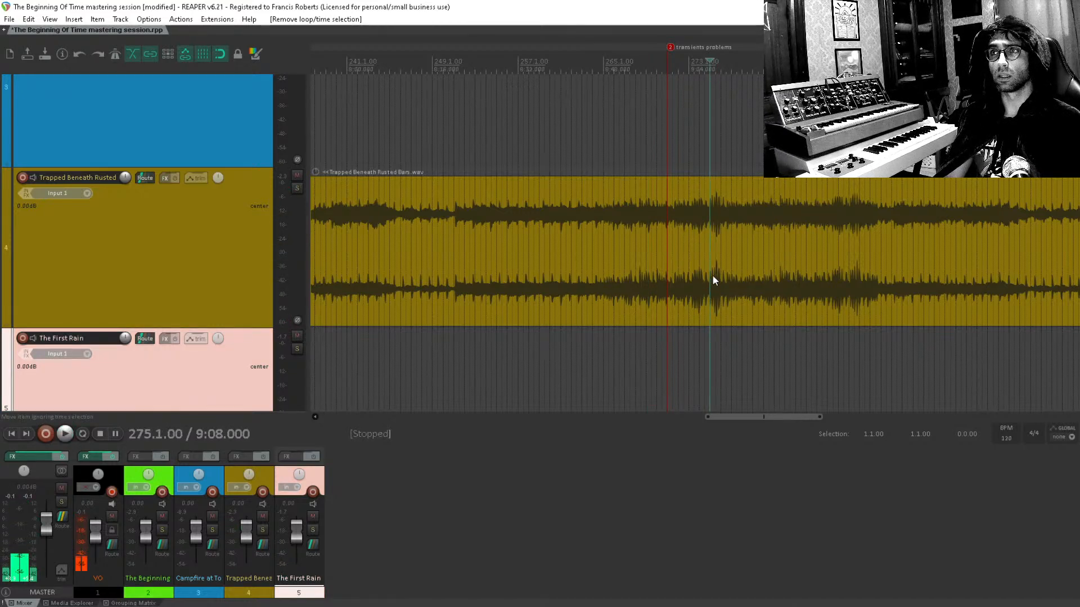
Step: Examine the transient peaks in the Trapped Beneath Rusted Bars waveform around 275.1.00, in close-up and against the whole song
{"action": "scroll", "coordinate": [712, 275], "scroll_direction": "down", "scroll_amount": 2}
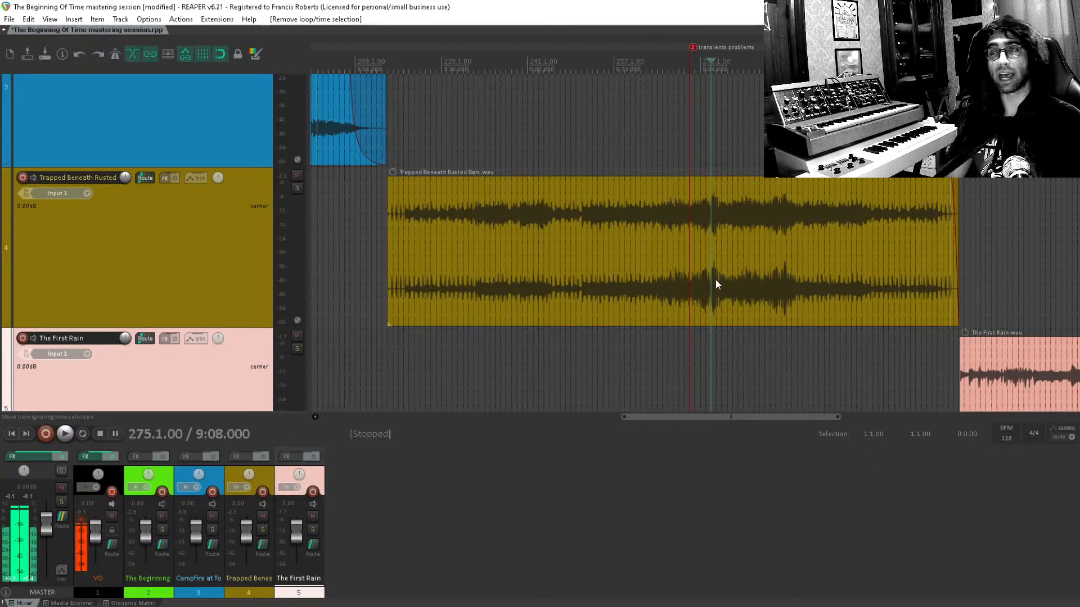
{"action": "scroll", "coordinate": [716, 279], "scroll_direction": "up", "scroll_amount": 3}
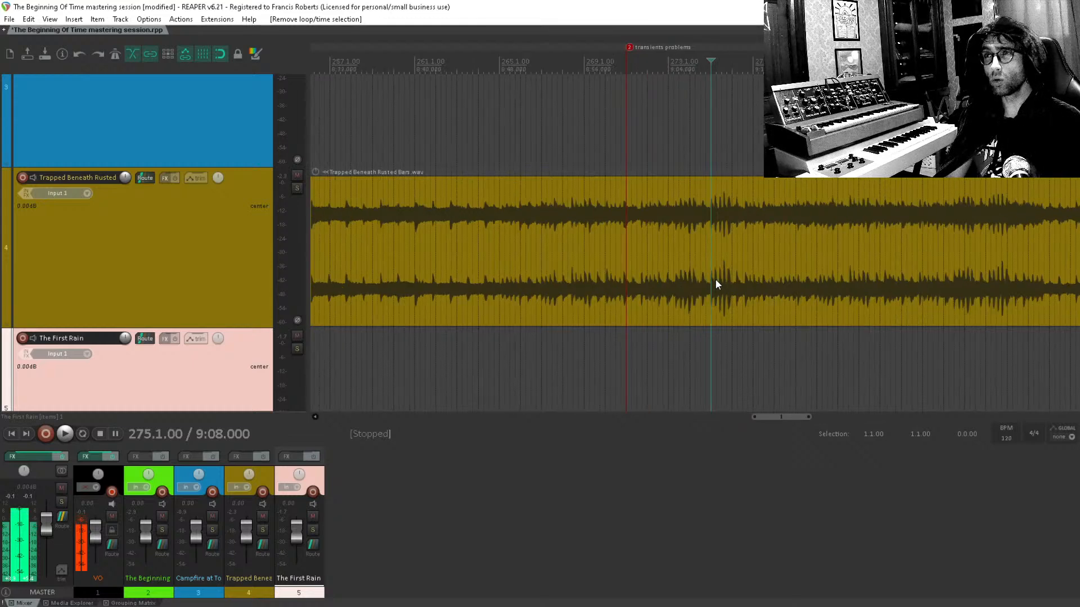
{"action": "scroll", "coordinate": [715, 279], "scroll_direction": "down", "scroll_amount": 2}
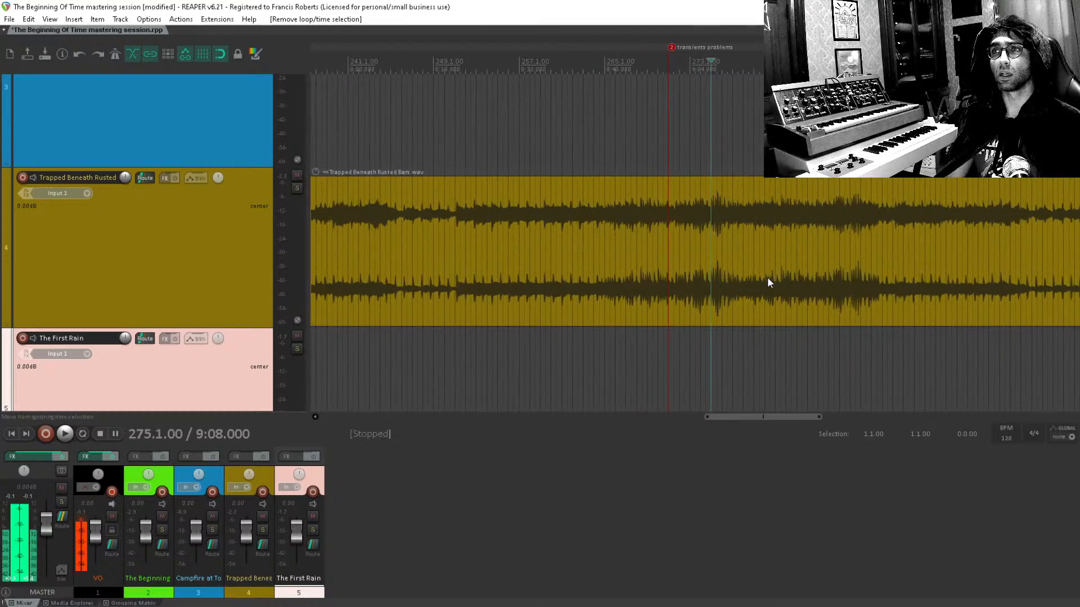
{"action": "scroll", "coordinate": [722, 281], "scroll_direction": "down", "scroll_amount": 1}
{"action": "scroll", "coordinate": [719, 279], "scroll_direction": "down", "scroll_amount": 1}
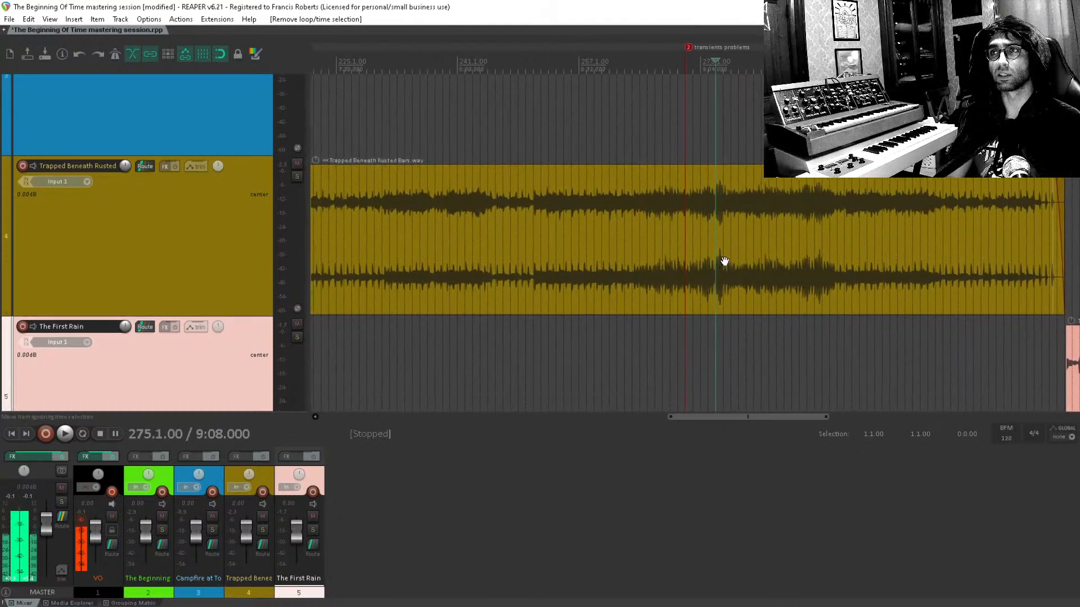
{"action": "scroll", "coordinate": [728, 254], "scroll_direction": "up", "scroll_amount": 5}
{"action": "scroll", "coordinate": [721, 257], "scroll_direction": "up", "scroll_amount": 2}
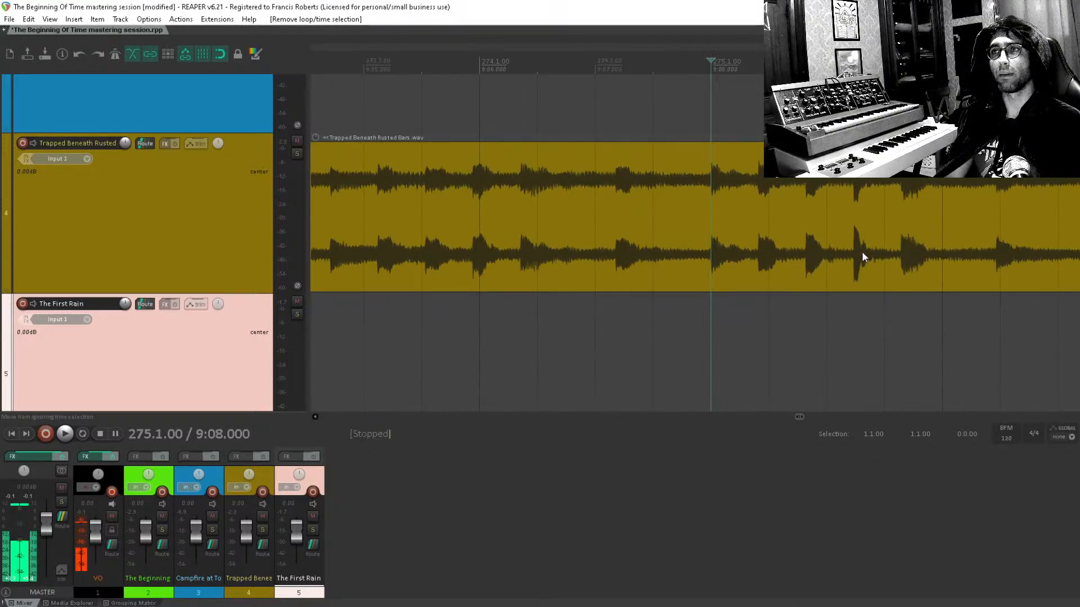
{"action": "scroll", "coordinate": [862, 251], "scroll_direction": "down", "scroll_amount": 7}
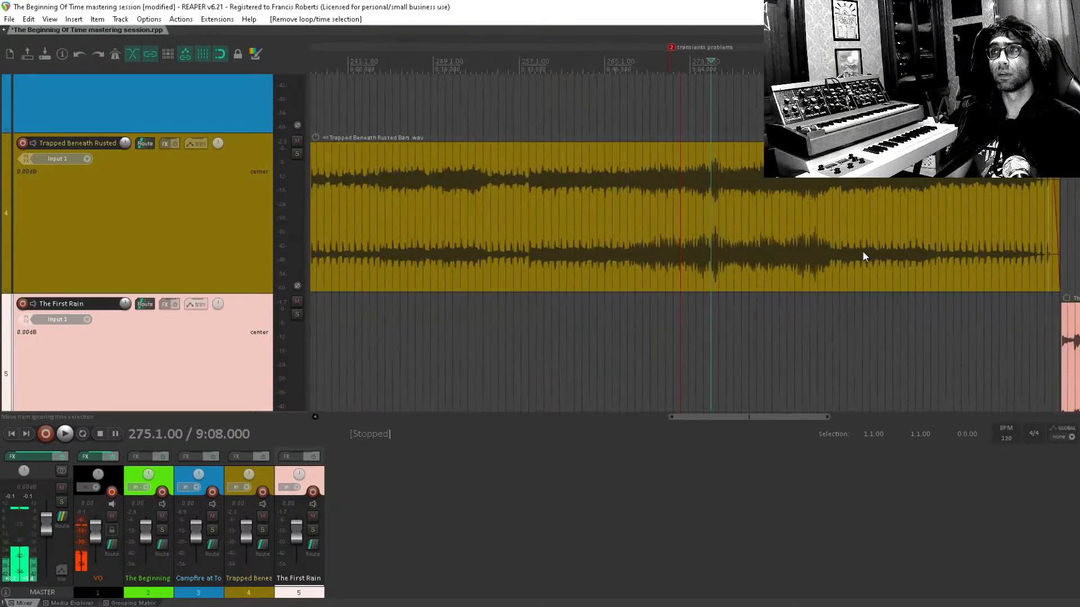
{"action": "scroll", "coordinate": [863, 251], "scroll_direction": "down", "scroll_amount": 3}
{"action": "scroll", "coordinate": [802, 234], "scroll_direction": "up", "scroll_amount": 3}
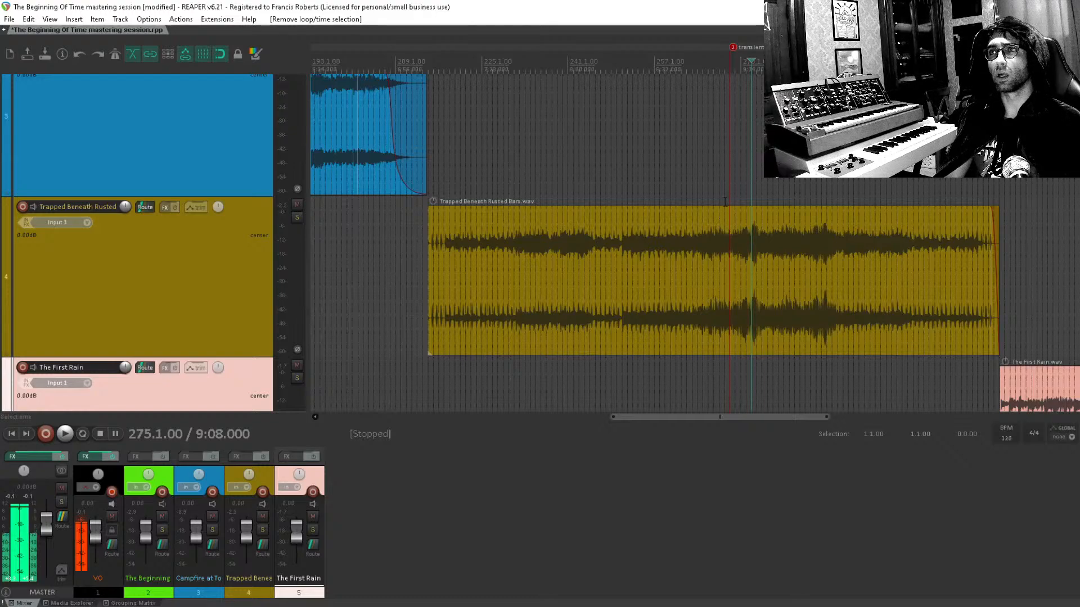
Step: Save the project and select the Trapped Beneath Rusted Bars track
{"action": "left_click_drag", "start_coordinate": [798, 223], "coordinate": [496, 88]}
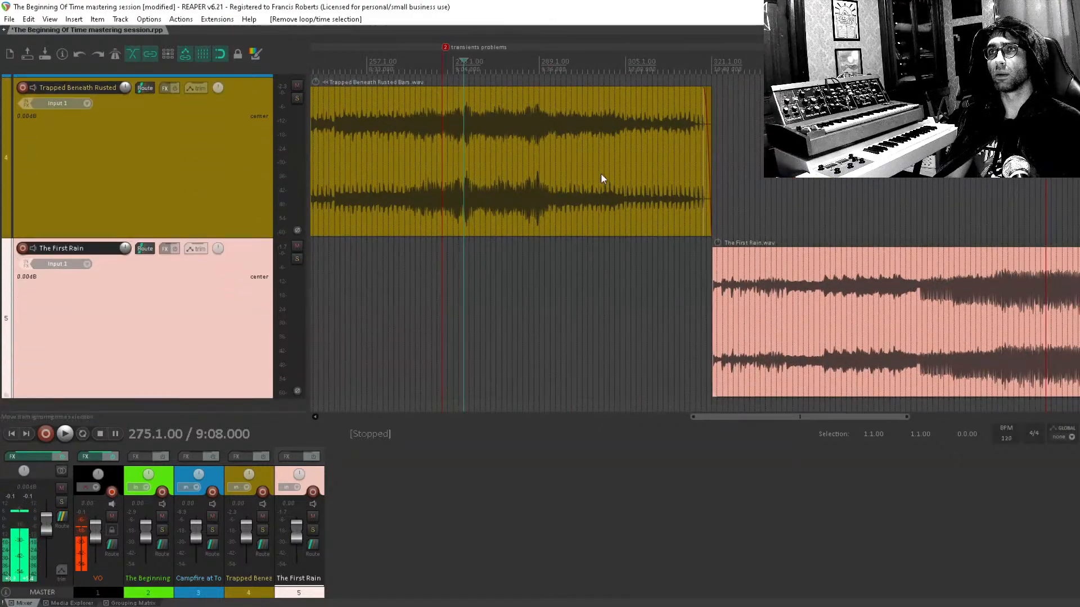
{"action": "left_click_drag", "start_coordinate": [601, 179], "coordinate": [634, 248]}
{"action": "scroll", "coordinate": [636, 246], "scroll_direction": "down", "scroll_amount": 3}
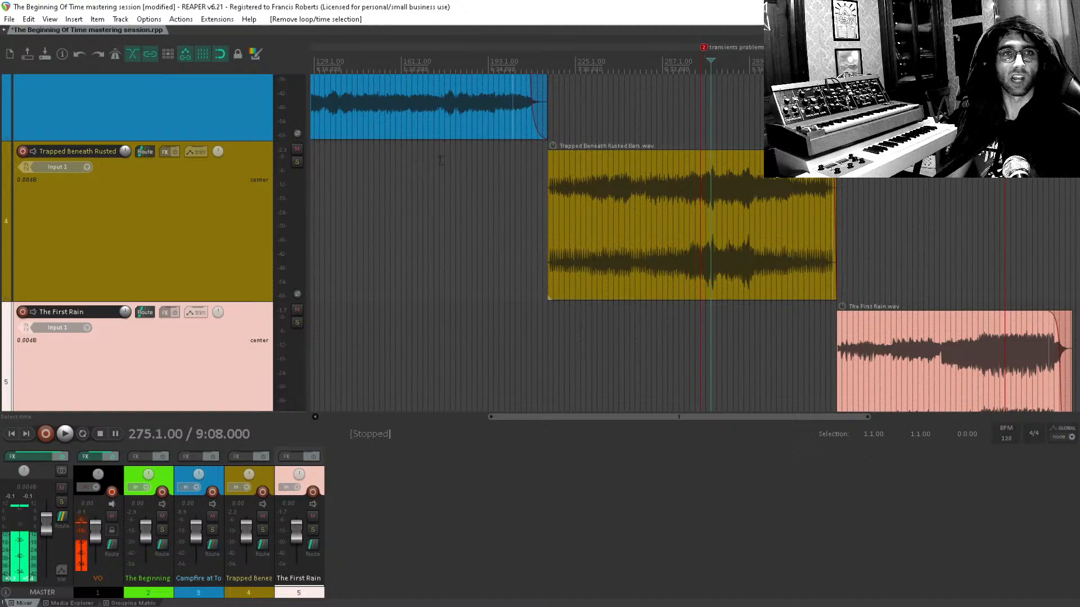
{"action": "left_click_drag", "start_coordinate": [440, 160], "coordinate": [924, 209]}
{"action": "left_click_drag", "start_coordinate": [757, 310], "coordinate": [480, 184]}
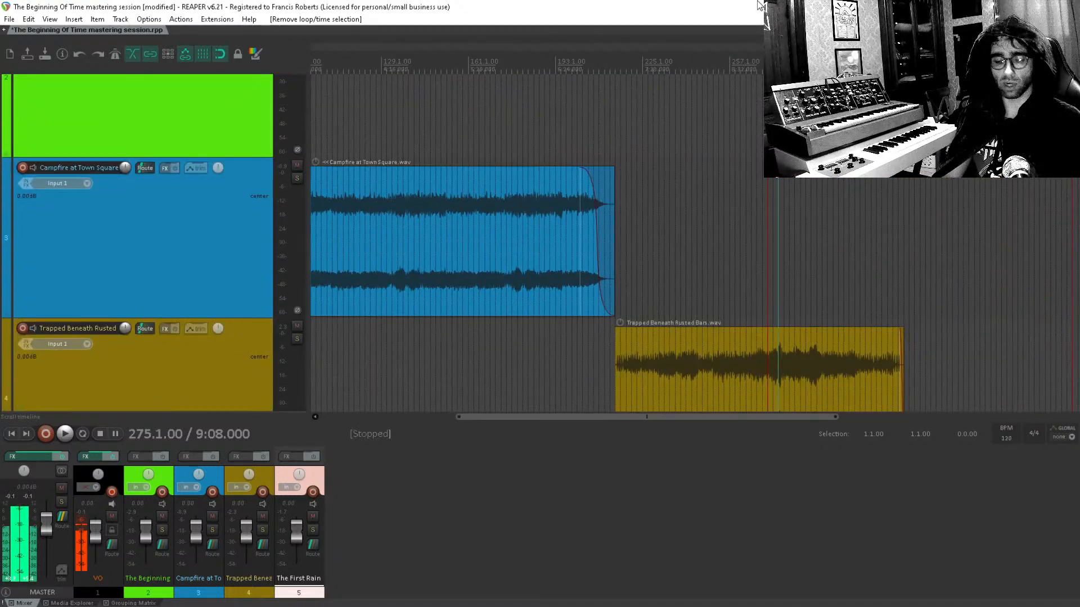
{"action": "key", "text": "ctrl+s"}
{"action": "left_click_drag", "start_coordinate": [795, 237], "coordinate": [684, 177]}
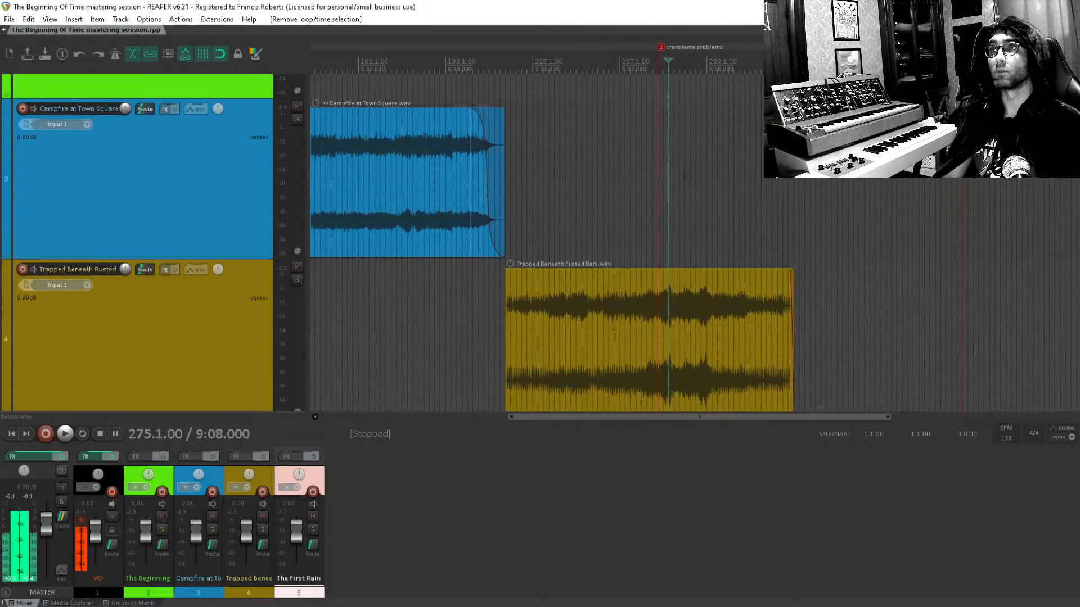
{"action": "left_click_drag", "start_coordinate": [684, 271], "coordinate": [674, 238]}
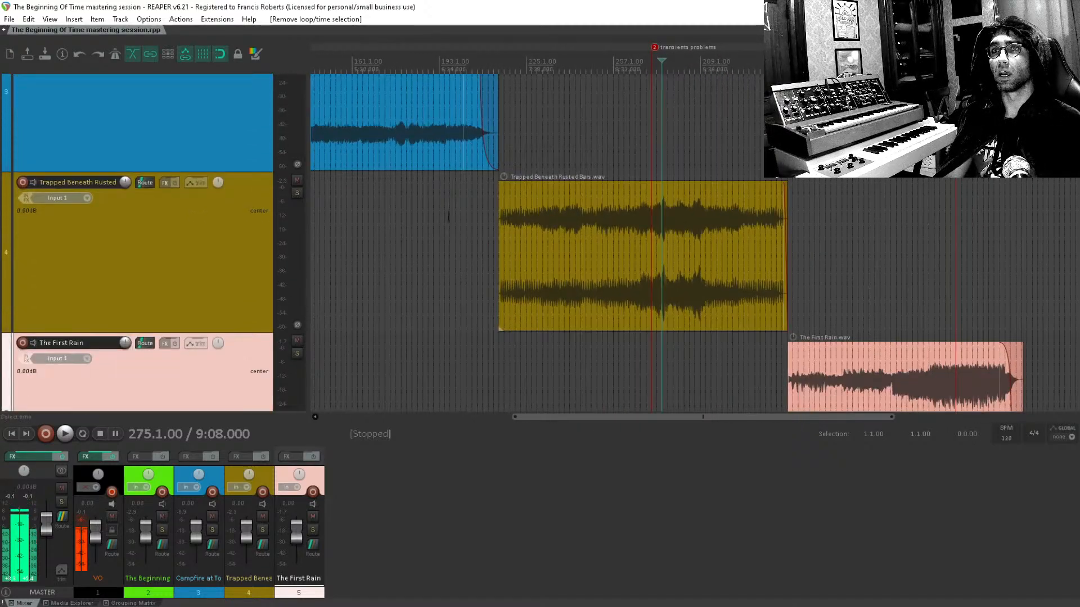
{"action": "left_click", "coordinate": [229, 234]}
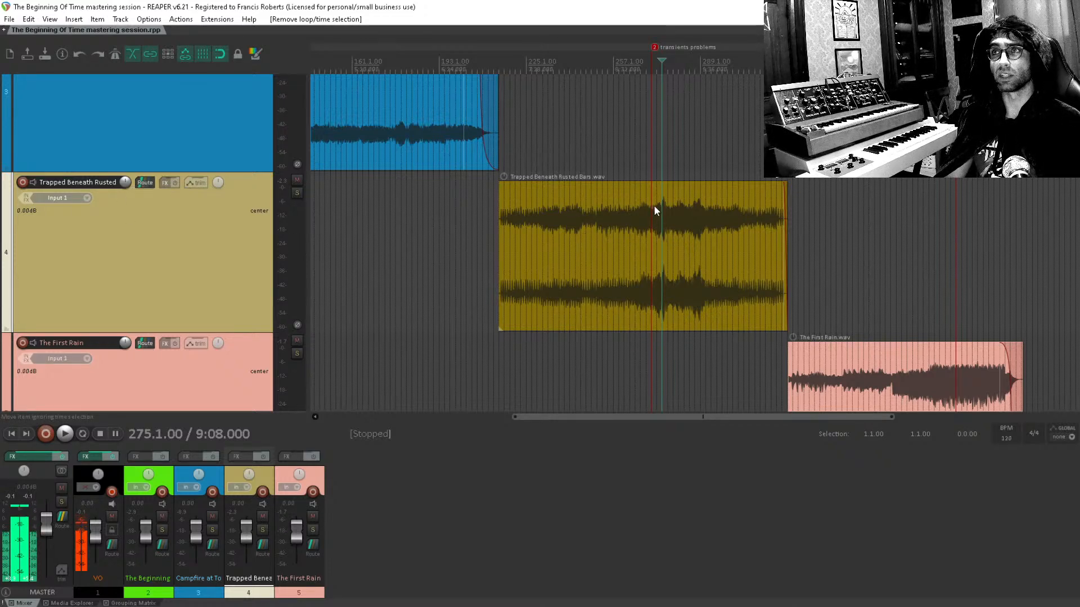
Step: Play The First Rain briefly from 382.4.00, just before the "this is WRONG" marker, and save the project
{"action": "left_click_drag", "start_coordinate": [876, 359], "coordinate": [529, 260]}
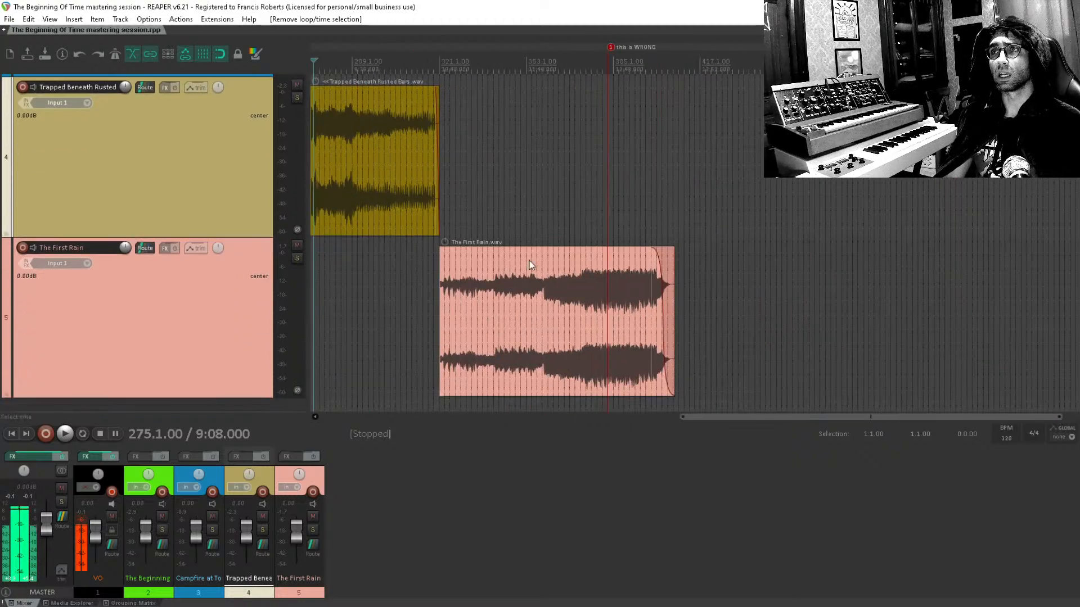
{"action": "left_click", "coordinate": [619, 291]}
{"action": "scroll", "coordinate": [619, 289], "scroll_direction": "up", "scroll_amount": 8}
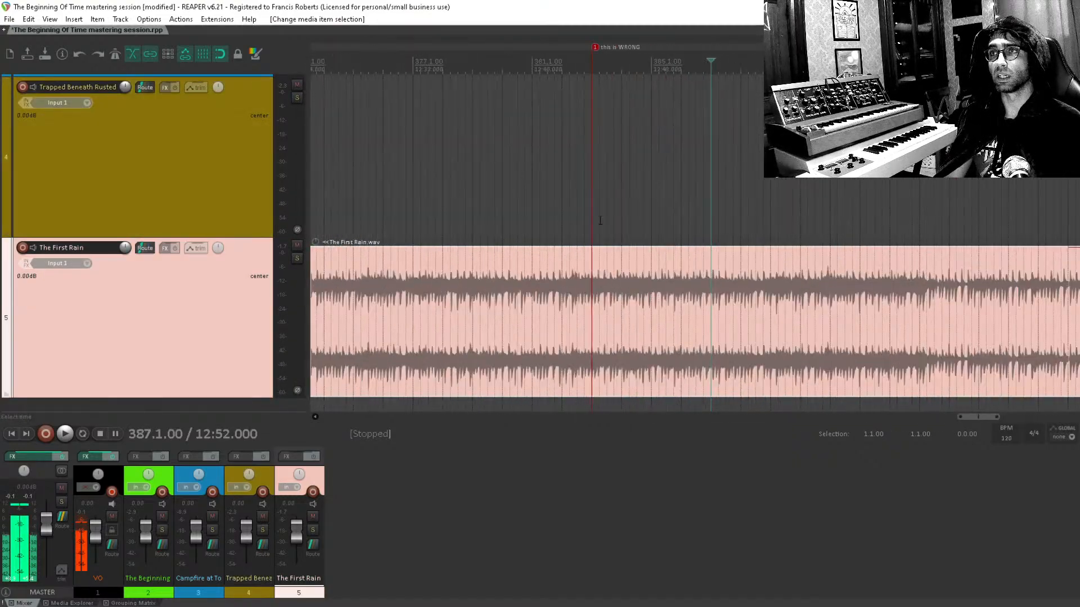
{"action": "left_click", "coordinate": [585, 214]}
{"action": "key", "text": "space"}
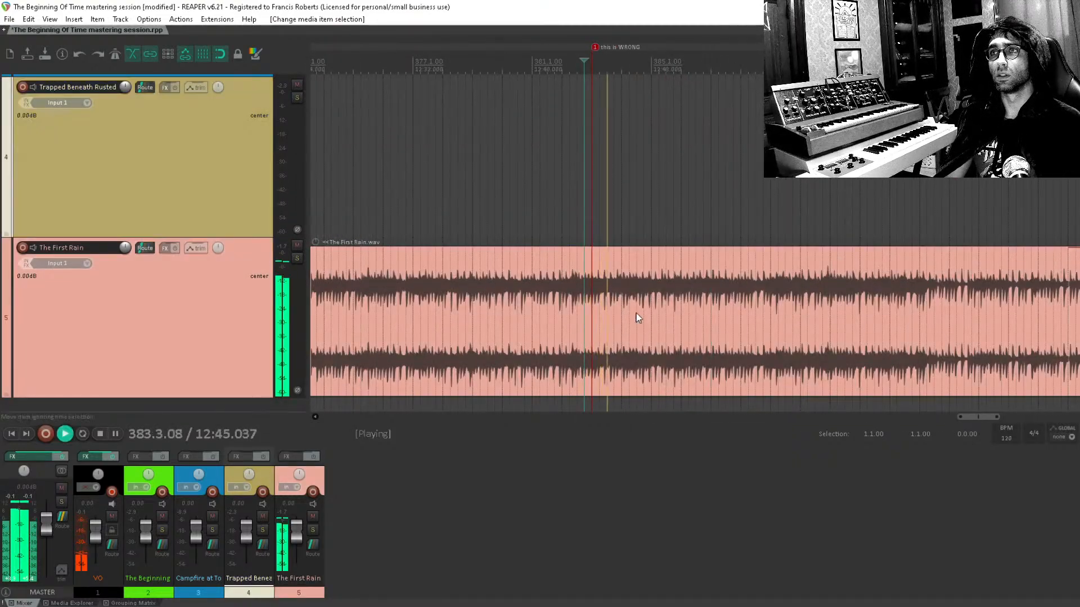
{"action": "key", "text": "space"}
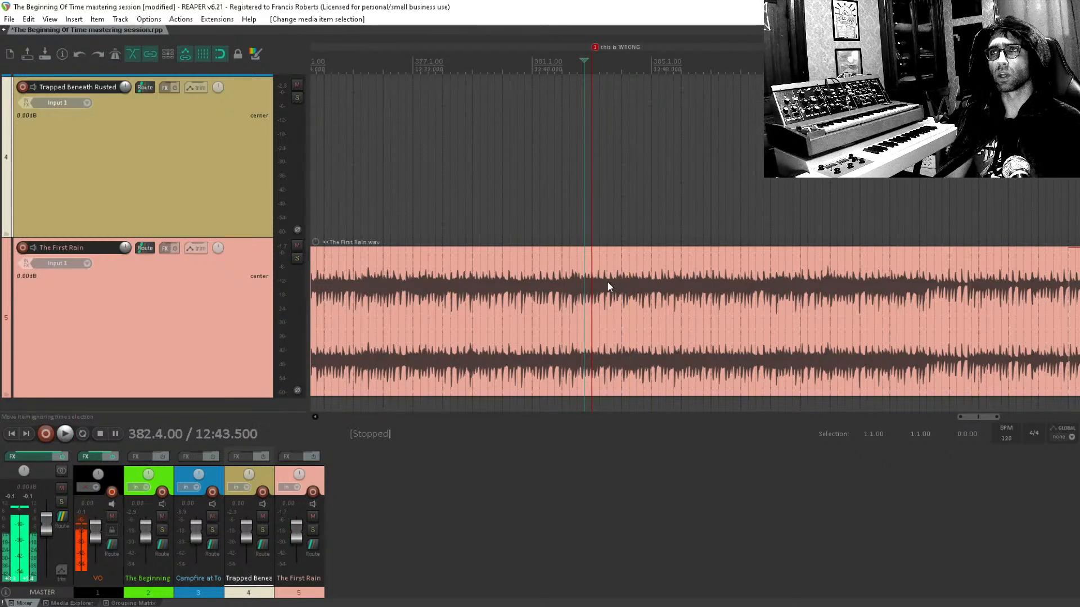
{"action": "scroll", "coordinate": [609, 286], "scroll_direction": "down", "scroll_amount": 2}
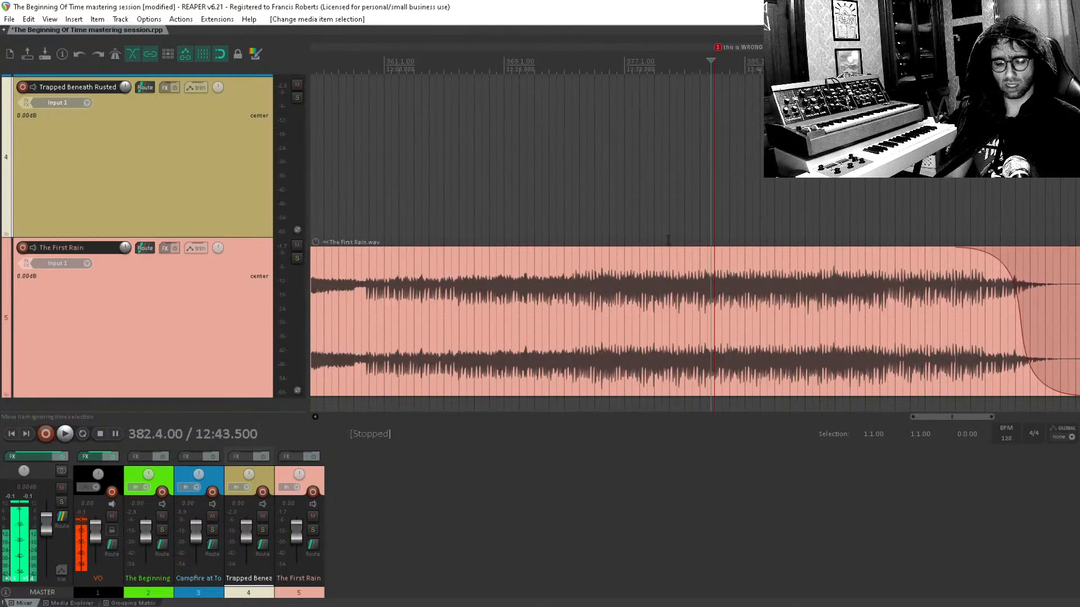
{"action": "key", "text": "ctrl+s"}
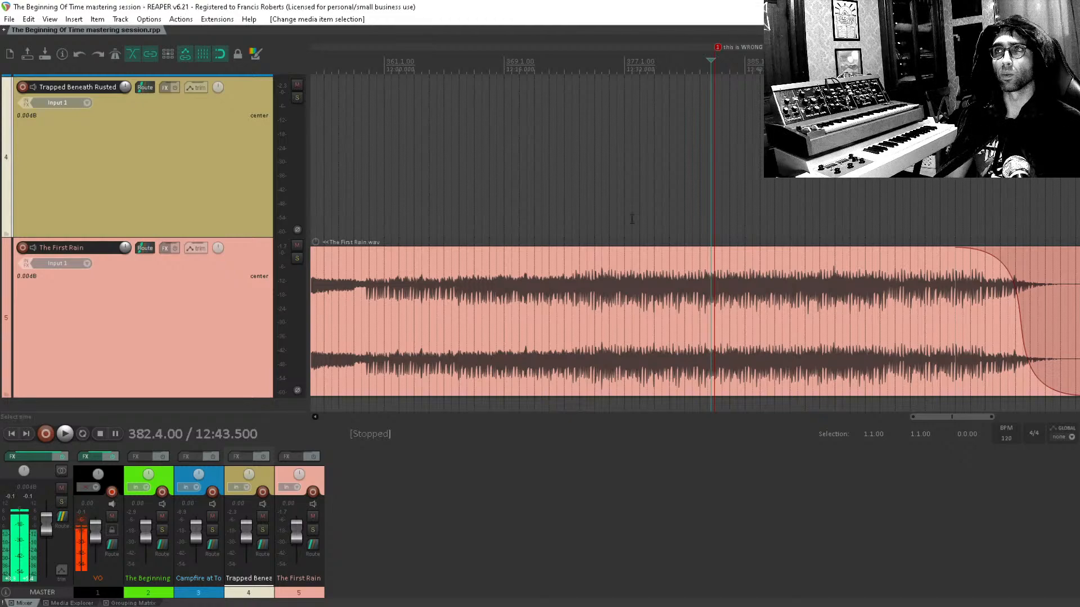
Step: Place the edit cursor at 97.1.00, shortly after the start of Campfire at Town Square
{"action": "scroll", "coordinate": [659, 232], "scroll_direction": "down", "scroll_amount": 3}
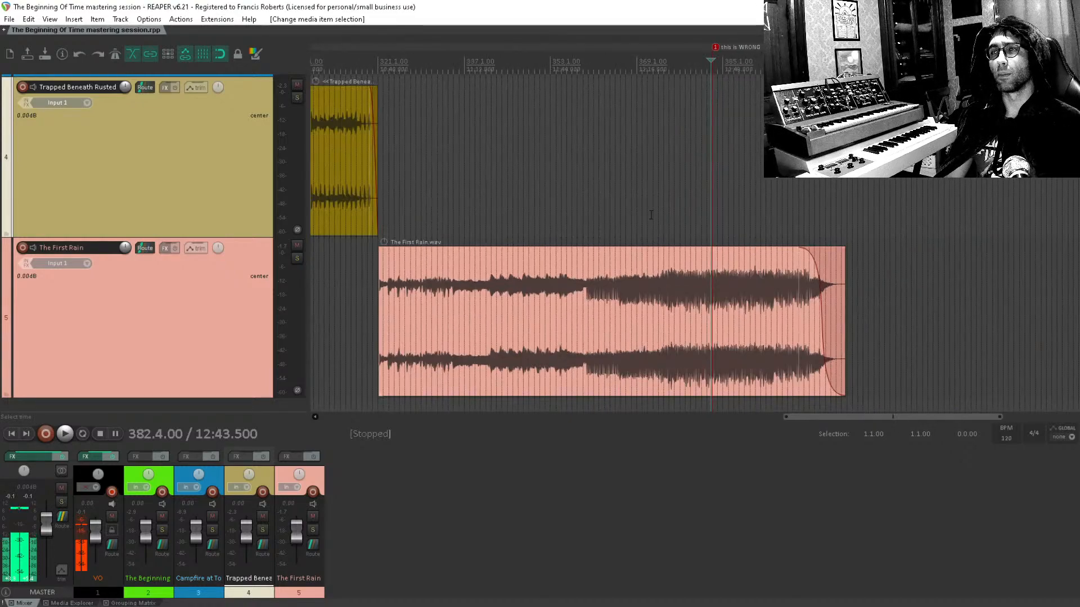
{"action": "left_click_drag", "start_coordinate": [653, 214], "coordinate": [718, 190]}
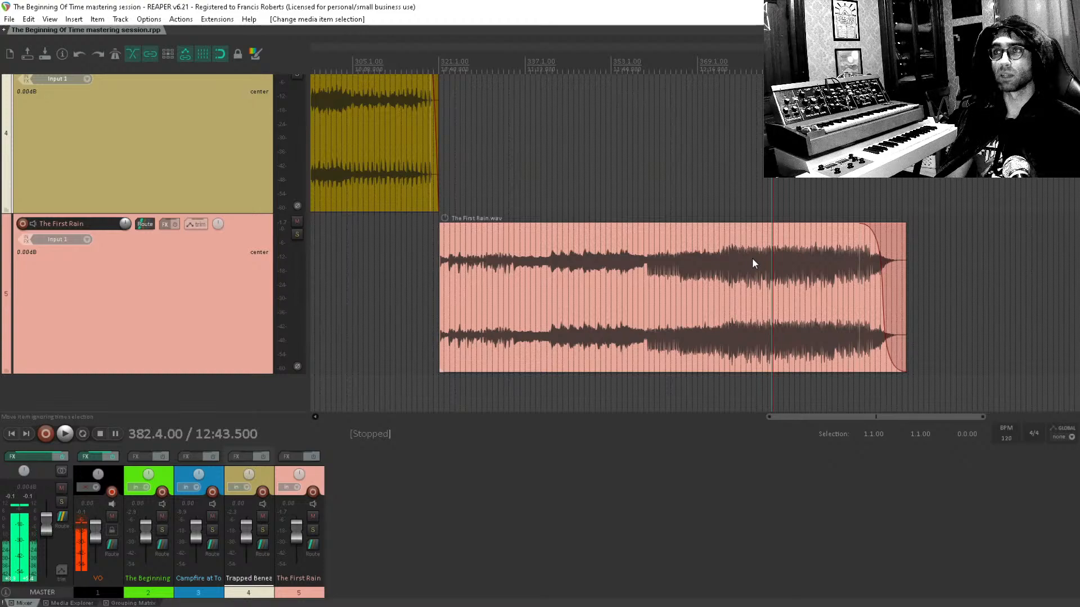
{"action": "left_click_drag", "start_coordinate": [752, 258], "coordinate": [792, 252]}
{"action": "scroll", "coordinate": [782, 316], "scroll_direction": "down", "scroll_amount": 3}
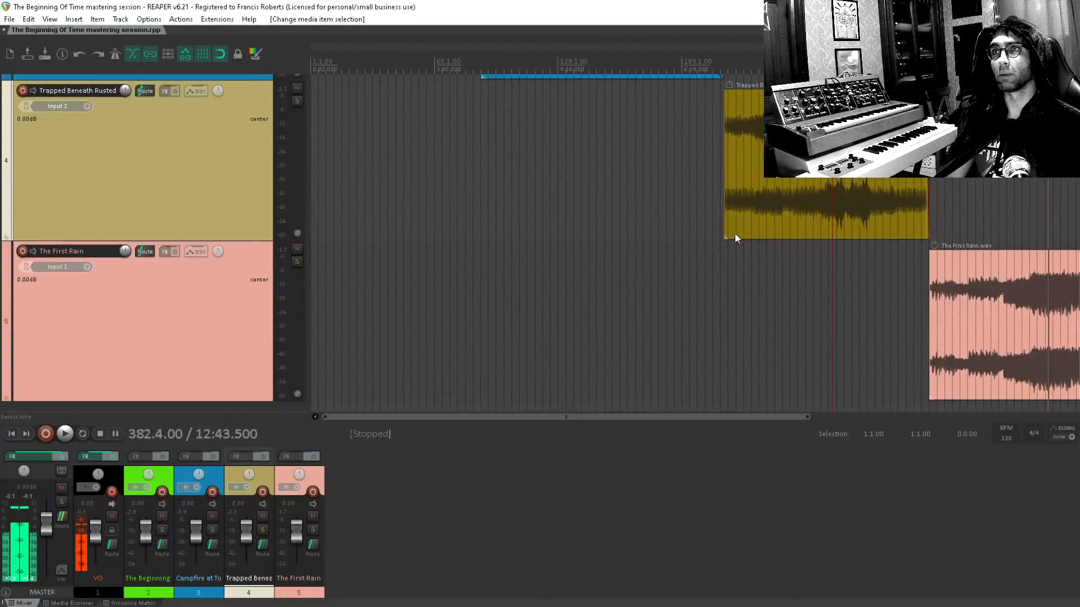
{"action": "left_click_drag", "start_coordinate": [735, 185], "coordinate": [733, 368]}
{"action": "left_click_drag", "start_coordinate": [579, 221], "coordinate": [577, 416]}
{"action": "left_click_drag", "start_coordinate": [587, 335], "coordinate": [588, 218]}
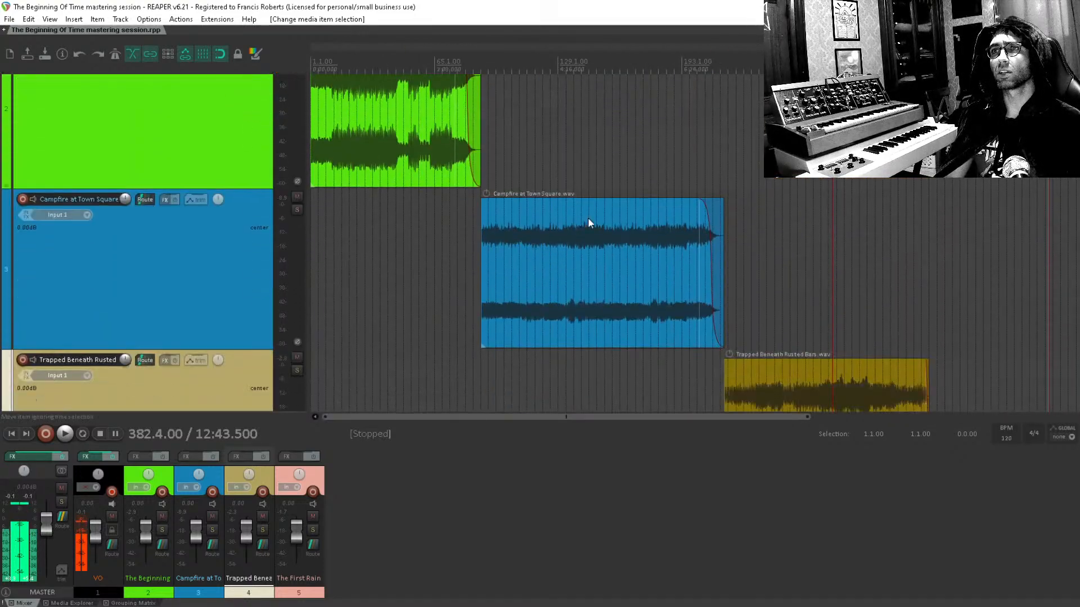
{"action": "left_click", "coordinate": [501, 110]}
{"action": "scroll", "coordinate": [502, 110], "scroll_direction": "up", "scroll_amount": 6}
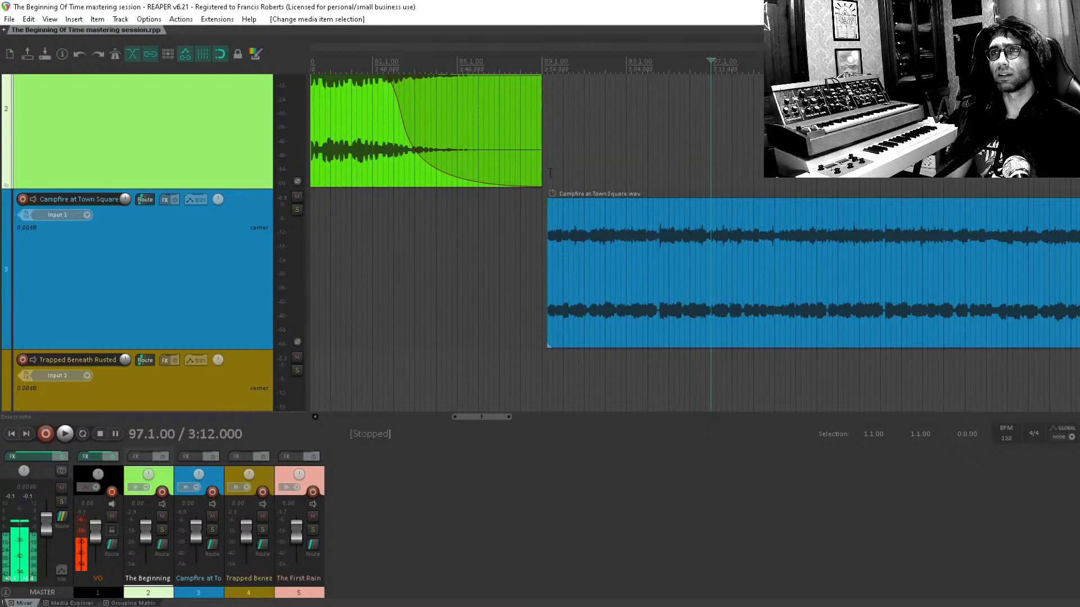
Step: Play Campfire at Town Square from its start, with the edit cursor placed at 89.2.00
{"action": "left_click", "coordinate": [546, 82]}
{"action": "scroll", "coordinate": [554, 202], "scroll_direction": "up", "scroll_amount": 4}
{"action": "scroll", "coordinate": [548, 231], "scroll_direction": "down", "scroll_amount": 8}
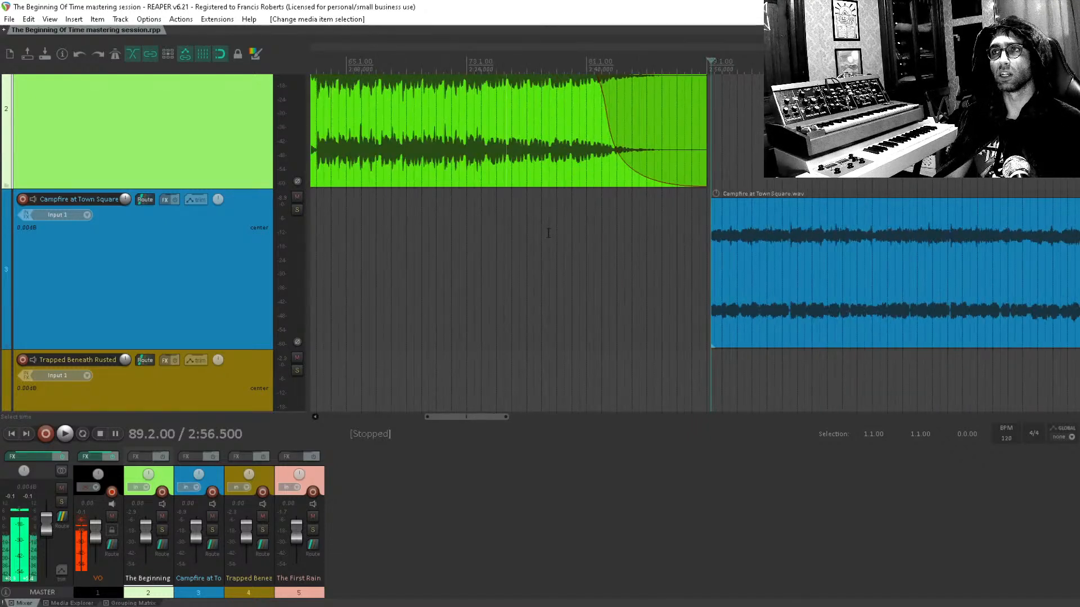
{"action": "key", "text": "space"}
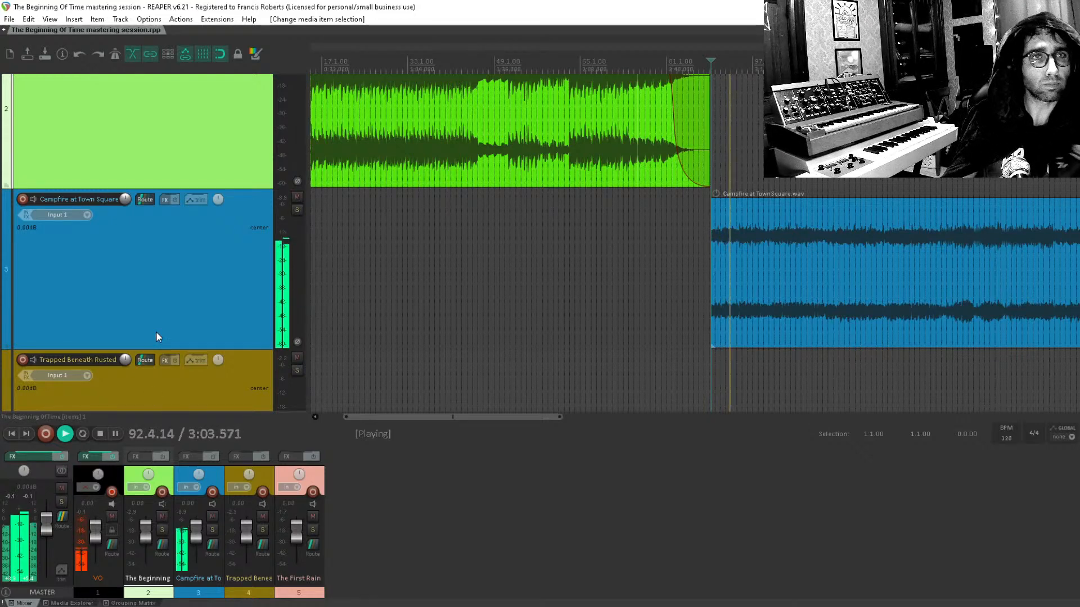
Step: Disarm the VO track and compare the master's J37 and PuigTec EQP1A enabled and bypassed while Campfire at Town Square plays
{"action": "left_click", "coordinate": [34, 455]}
{"action": "scroll", "coordinate": [136, 177], "scroll_direction": "up", "scroll_amount": 3}
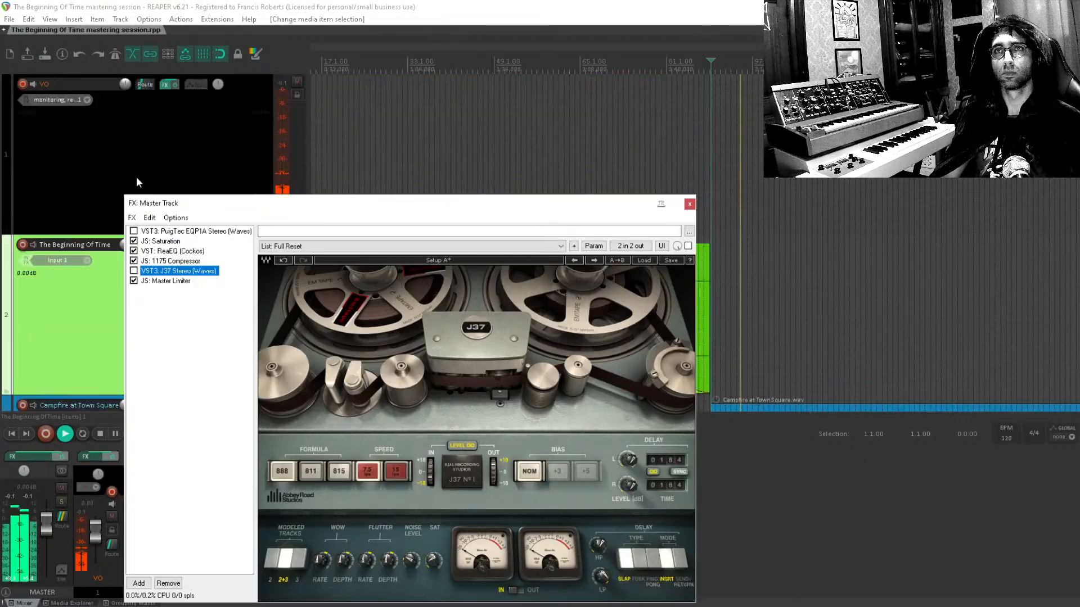
{"action": "left_click", "coordinate": [134, 270]}
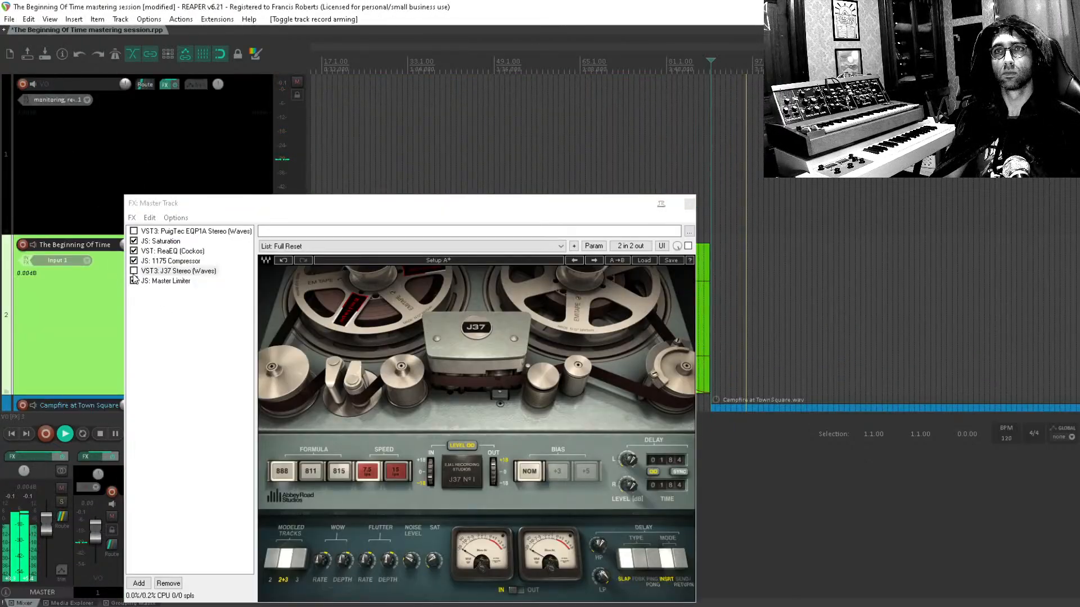
{"action": "left_click", "coordinate": [134, 231]}
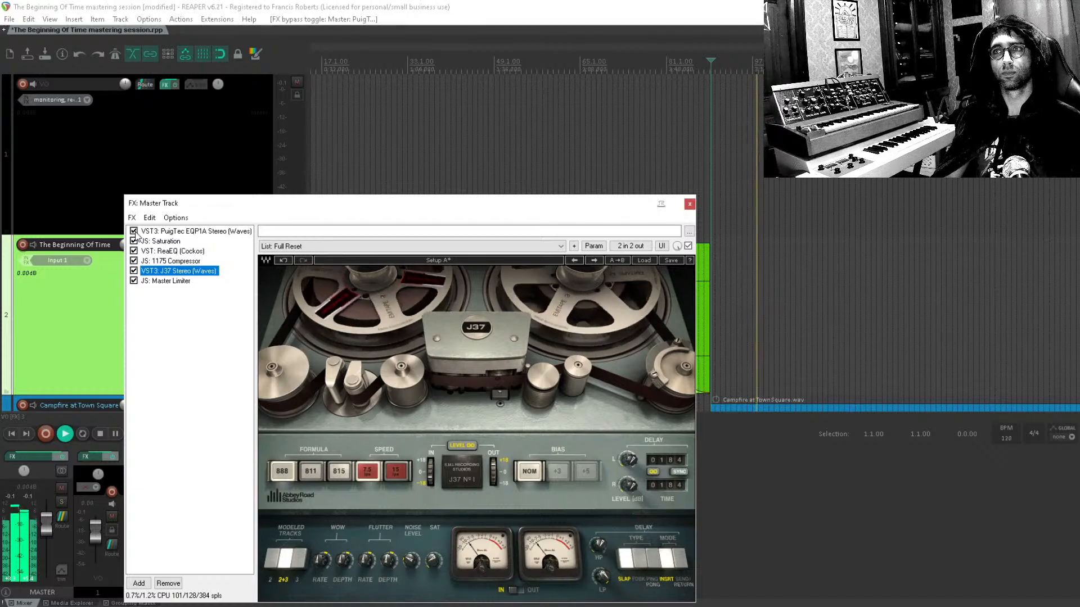
{"action": "left_click", "coordinate": [135, 232]}
{"action": "left_click", "coordinate": [135, 271]}
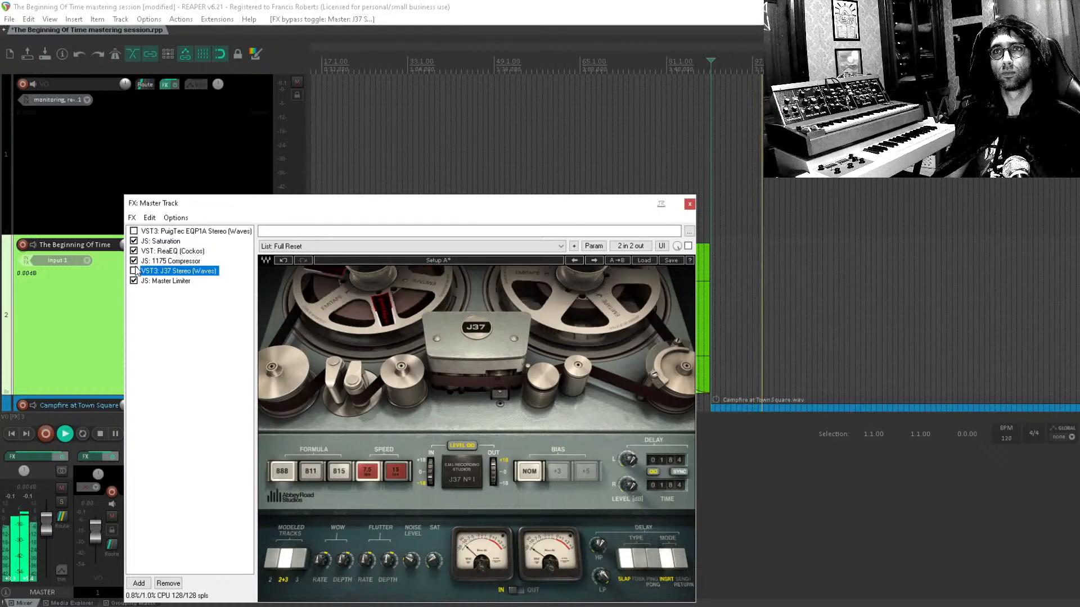
Step: Toggle the master's 1175 Compressor off and on, and repeat the J37 and PuigTec EQP1A comparison, leaving both bypassed
{"action": "left_click", "coordinate": [135, 261]}
{"action": "left_click", "coordinate": [135, 260]}
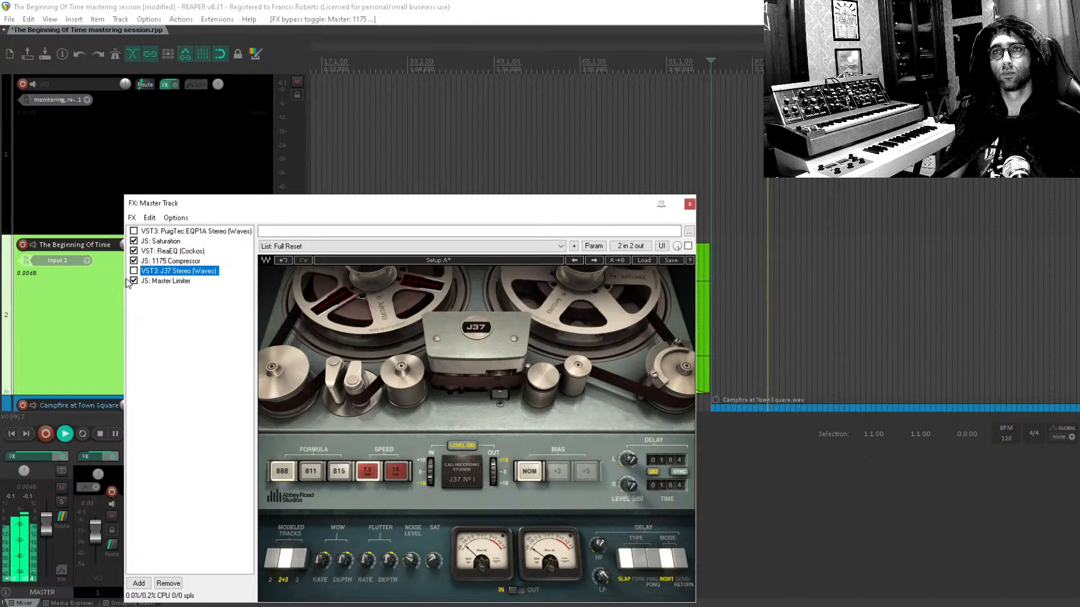
{"action": "left_click", "coordinate": [135, 271]}
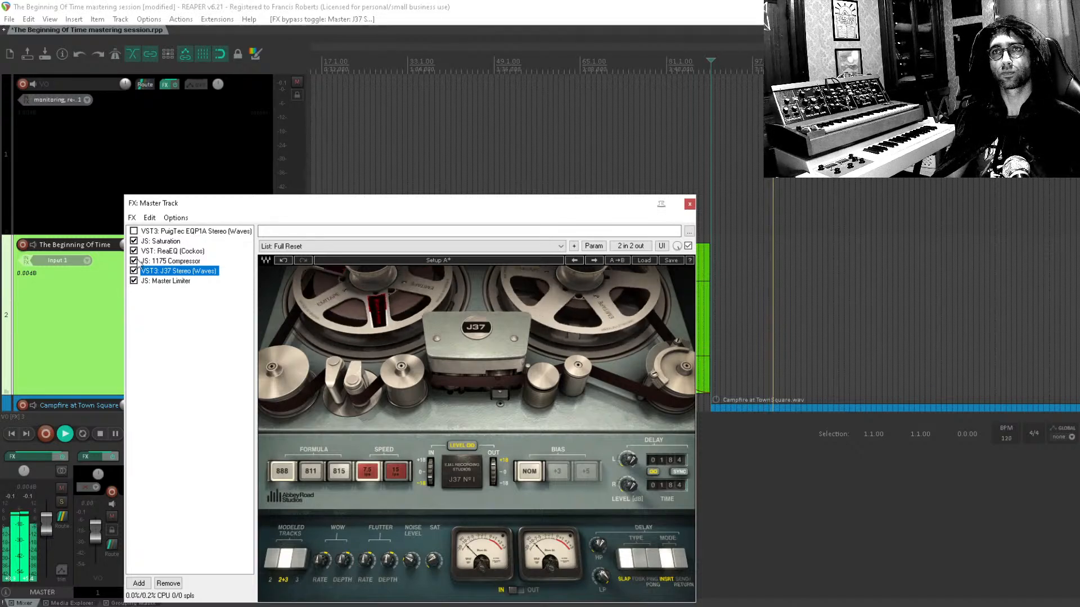
{"action": "left_click", "coordinate": [134, 232]}
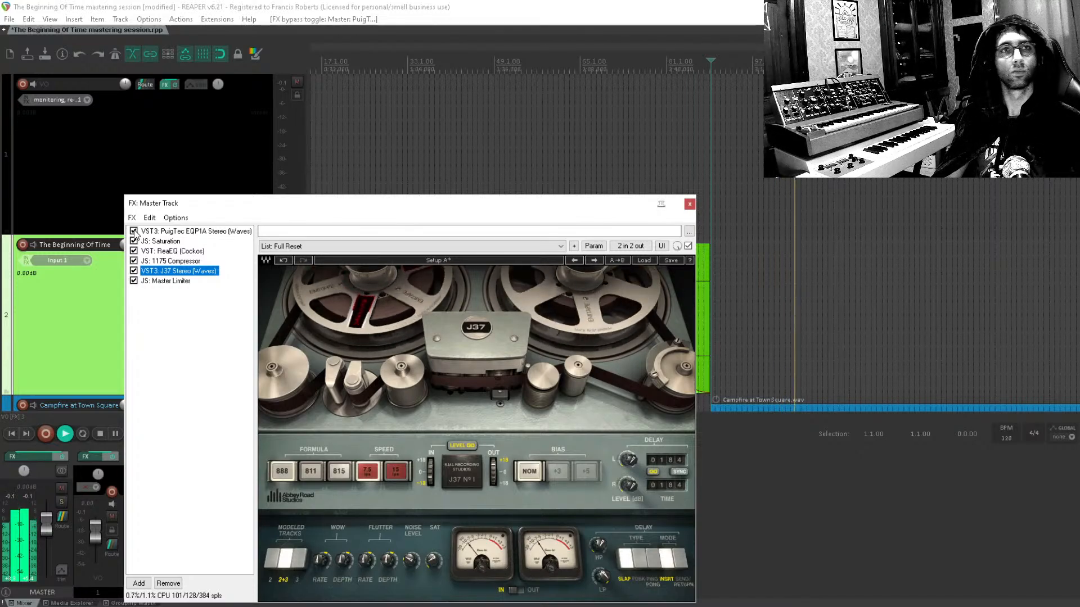
{"action": "left_click", "coordinate": [135, 231]}
{"action": "left_click", "coordinate": [134, 271]}
{"action": "left_click", "coordinate": [161, 354]}
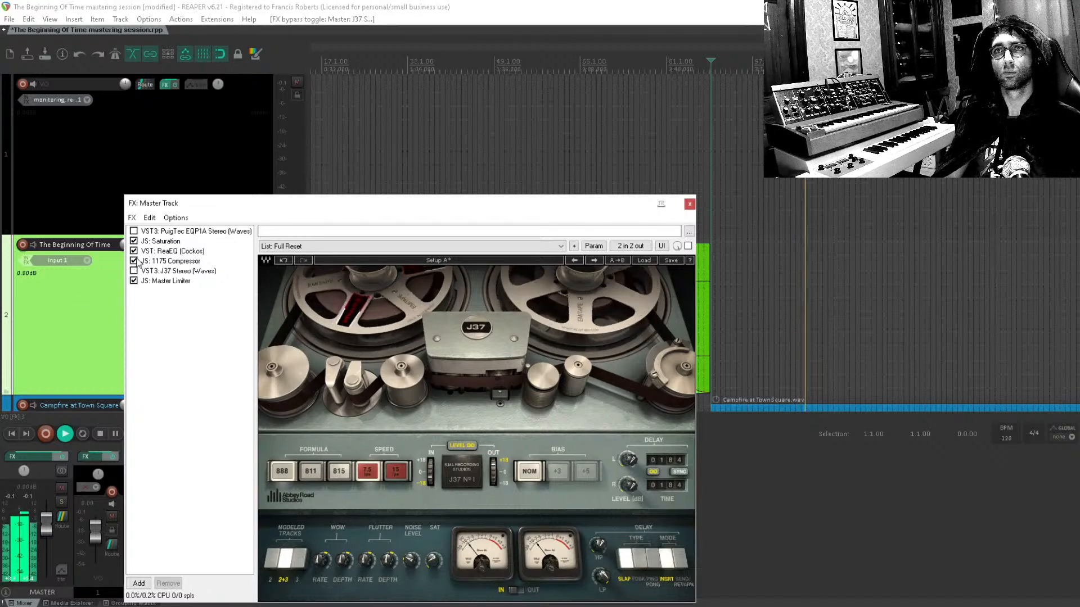
Step: Move the master effects window below the waveform and play The Beginning Of Time from 54.1.00
{"action": "left_click_drag", "start_coordinate": [602, 132], "coordinate": [678, 114]}
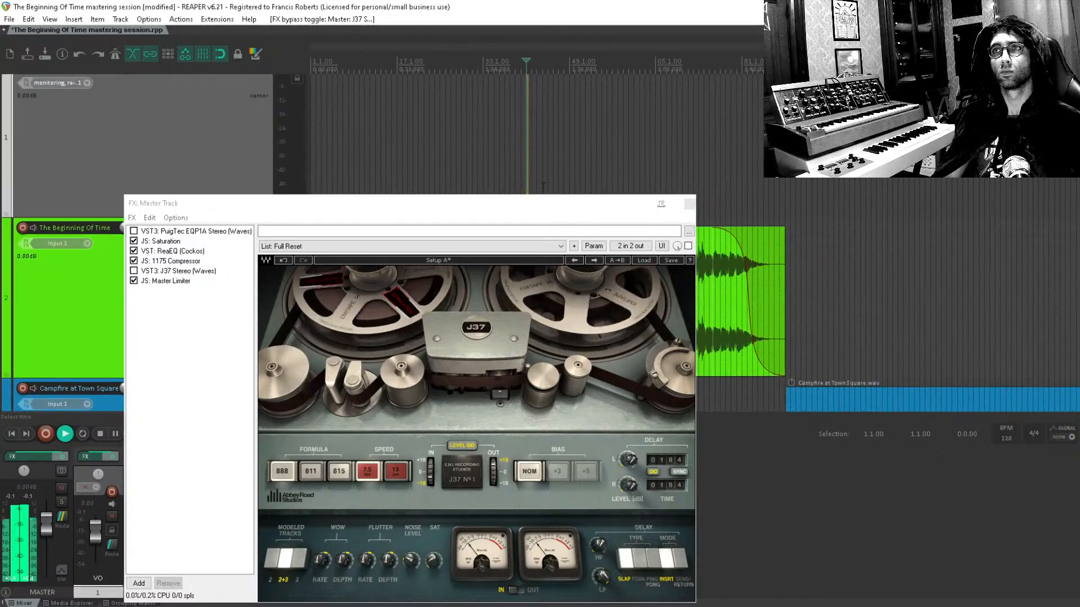
{"action": "left_click_drag", "start_coordinate": [530, 203], "coordinate": [565, 391]}
{"action": "left_click_drag", "start_coordinate": [593, 278], "coordinate": [530, 211]}
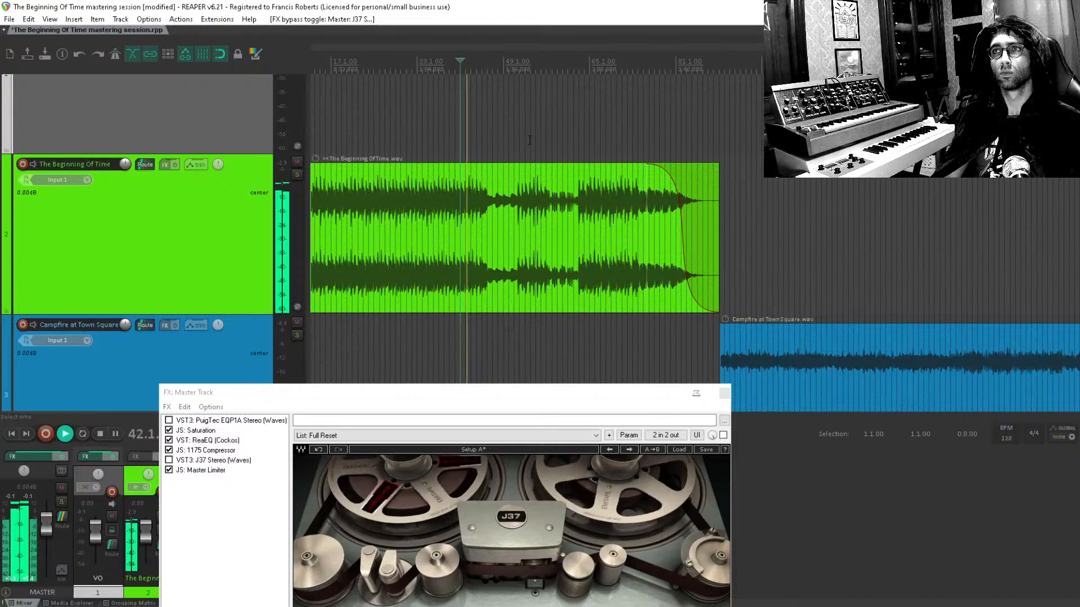
{"action": "left_click", "coordinate": [532, 223]}
{"action": "scroll", "coordinate": [544, 229], "scroll_direction": "up", "scroll_amount": 3}
{"action": "scroll", "coordinate": [545, 232], "scroll_direction": "up", "scroll_amount": 2}
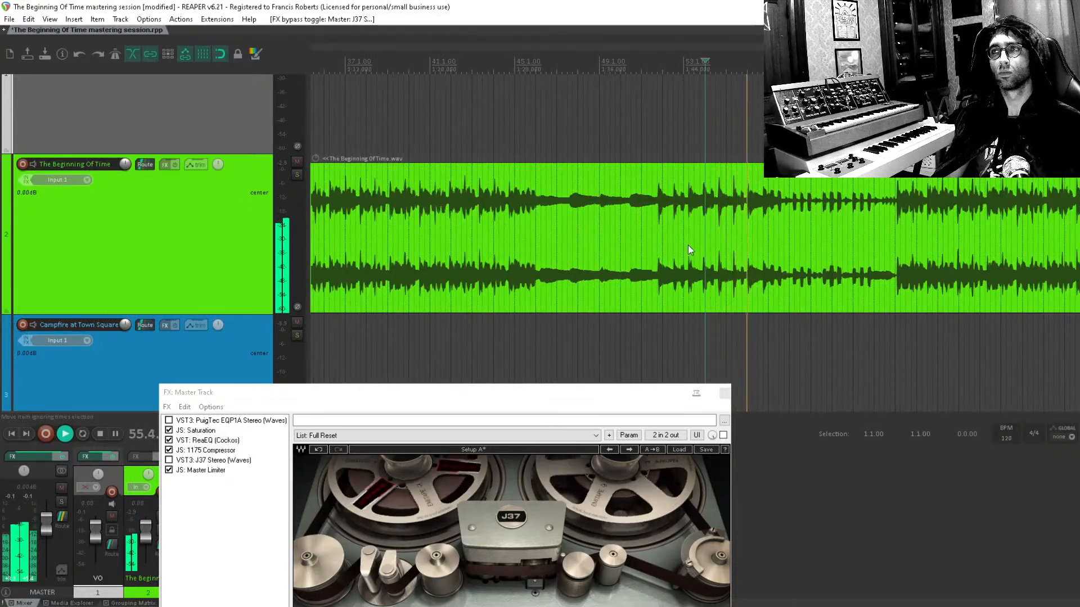
{"action": "left_click_drag", "start_coordinate": [792, 183], "coordinate": [419, 213]}
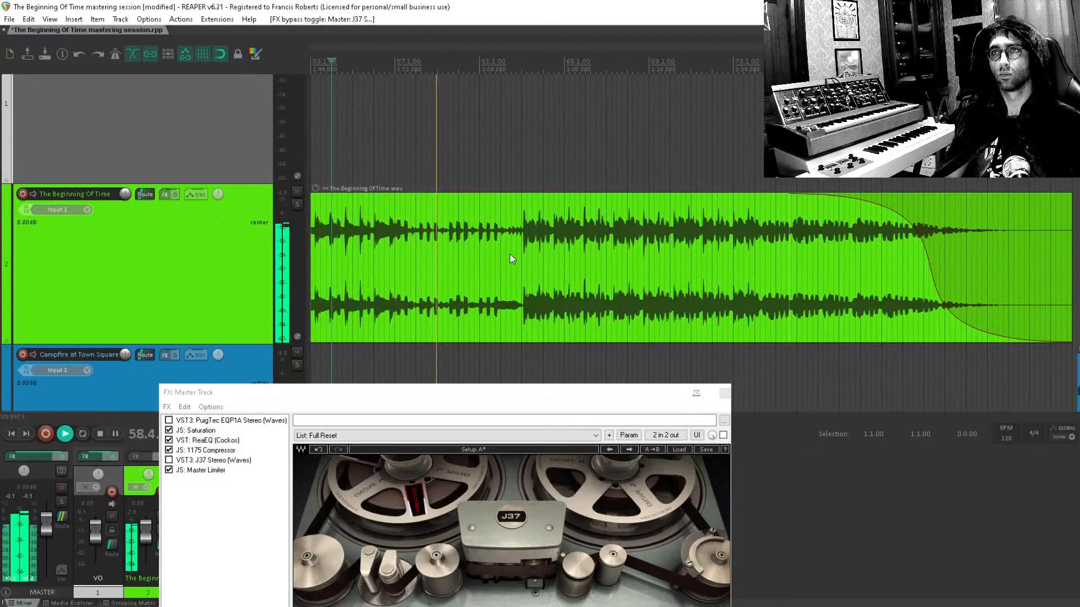
Step: Listen to The Beginning Of Time with the master's PuigTec EQP1A and J37 enabled, and stop playback
{"action": "left_click", "coordinate": [169, 421]}
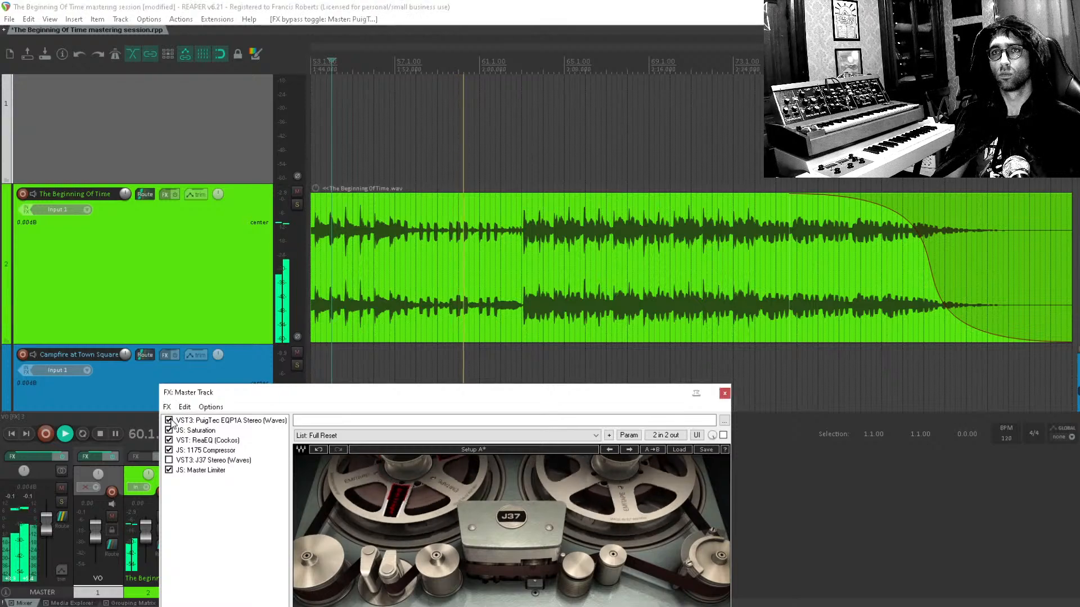
{"action": "left_click", "coordinate": [170, 459]}
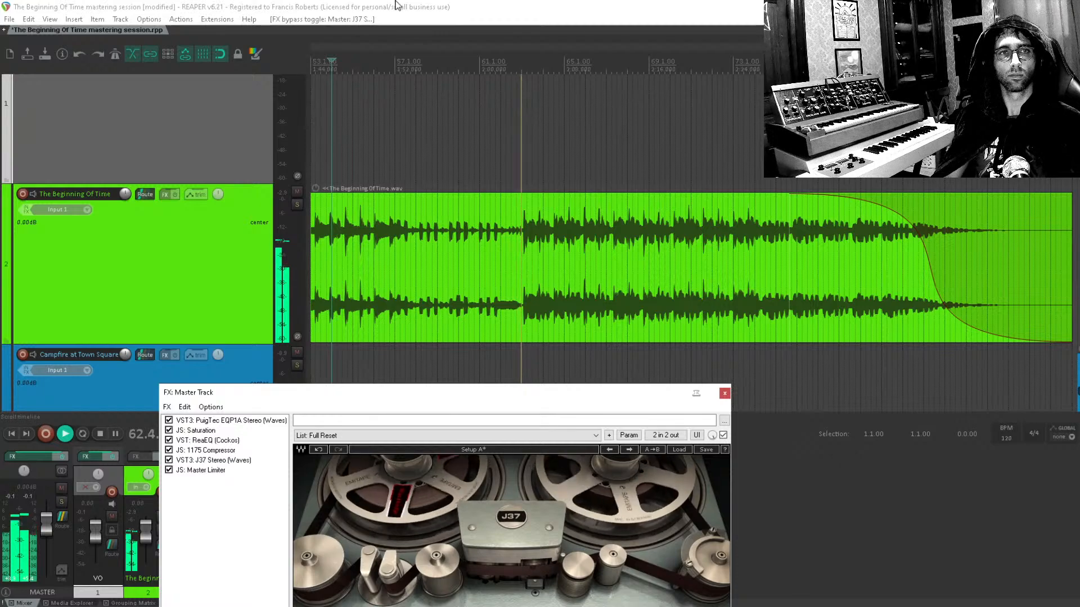
{"action": "left_click", "coordinate": [366, 5]}
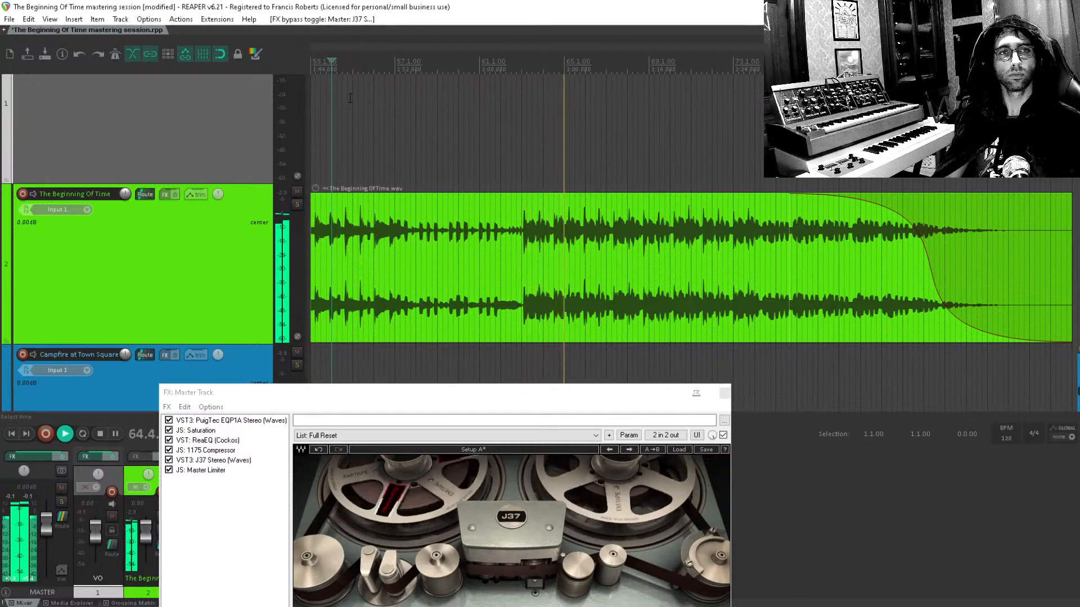
{"action": "key", "text": "space"}
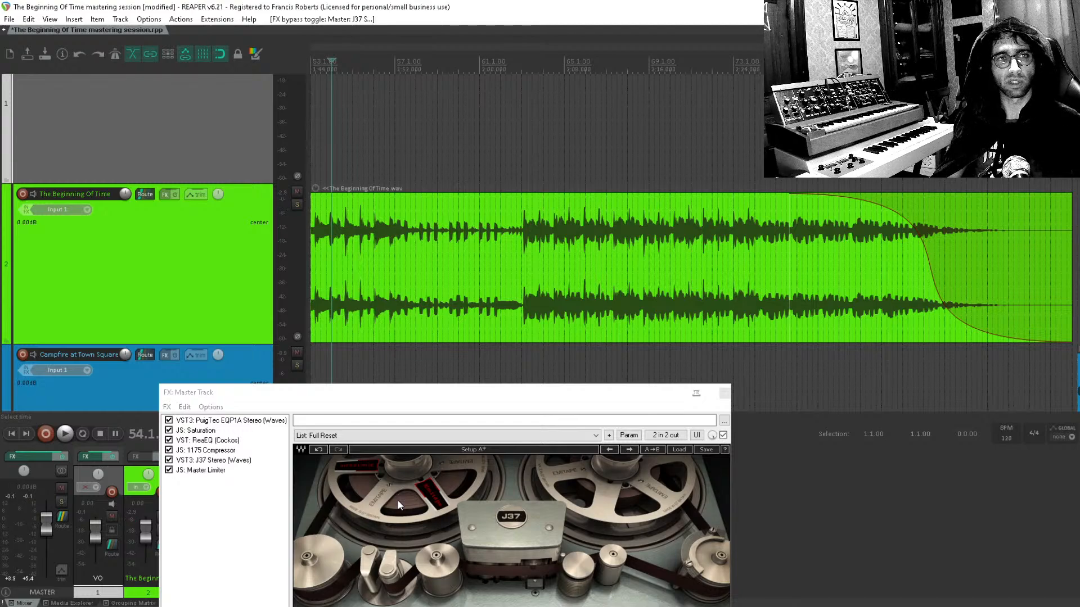
{"action": "key", "text": "space"}
{"action": "key", "text": "space"}
{"action": "scroll", "coordinate": [338, 315], "scroll_direction": "up", "scroll_amount": 2}
{"action": "scroll", "coordinate": [58, 107], "scroll_direction": "up", "scroll_amount": 2}
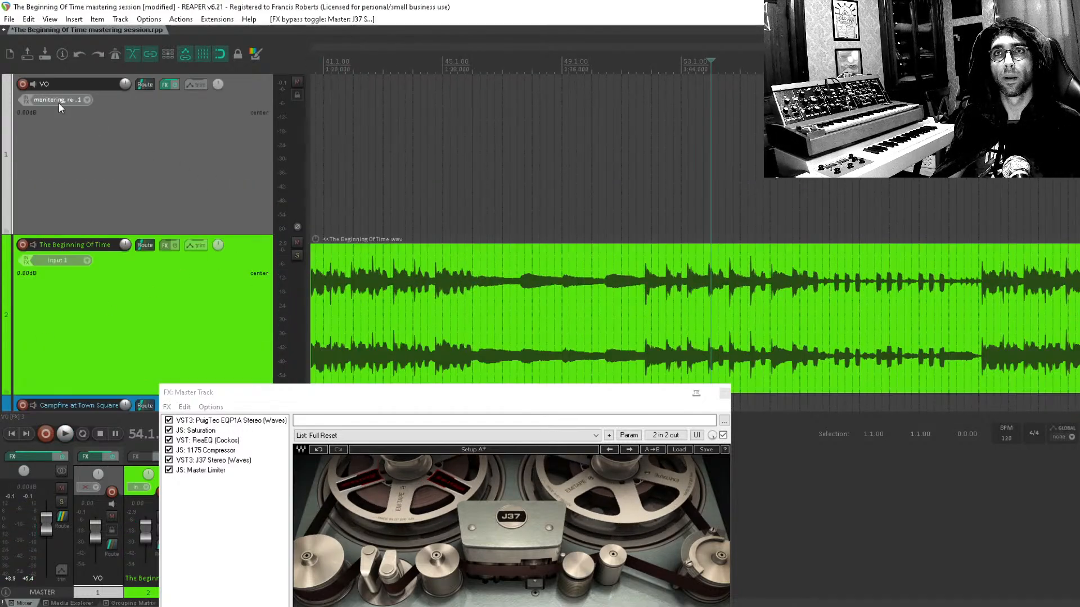
Step: Arm the VO track for recording and bypass the PuigTec EQP1A and J37 in the master effects, closing their window
{"action": "left_click", "coordinate": [22, 84]}
{"action": "left_click", "coordinate": [169, 421]}
{"action": "left_click", "coordinate": [169, 460]}
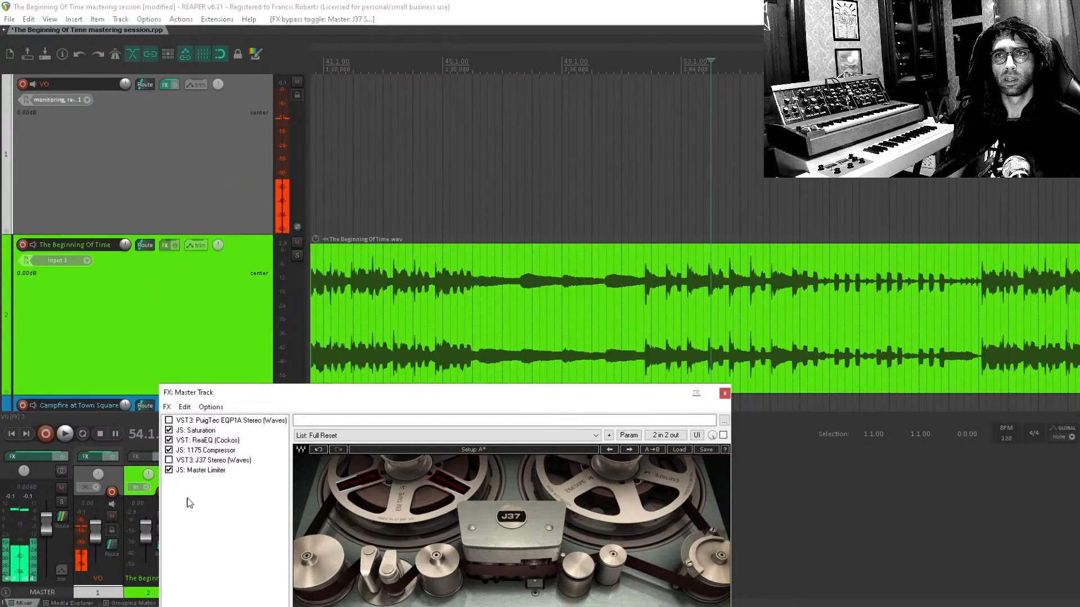
{"action": "key", "text": "Escape"}
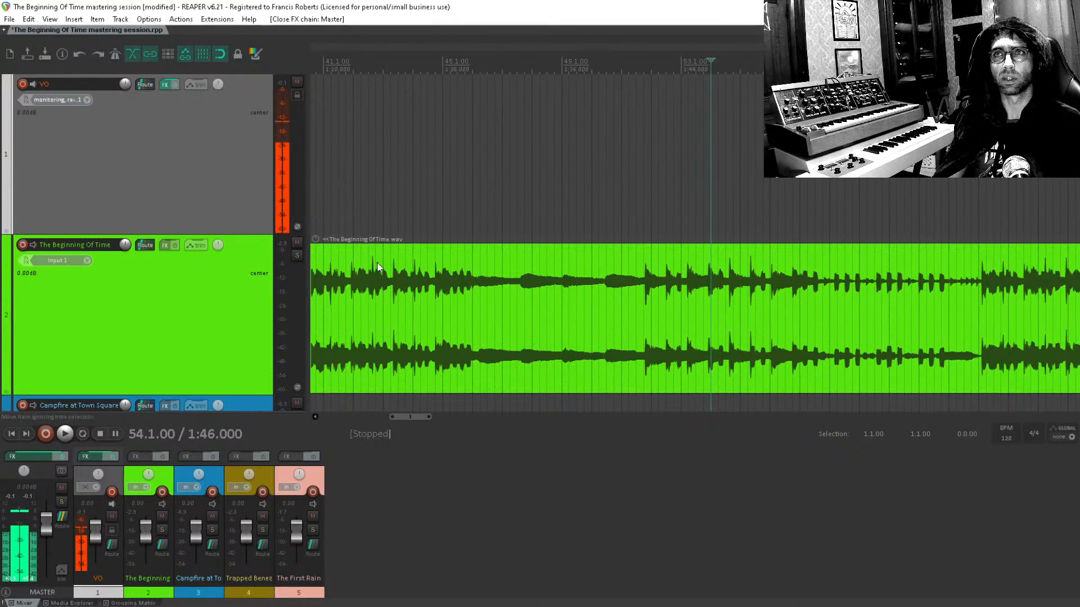
Step: Save the project and place the edit cursor at 67.1.00 with the Campfire at Town Square track selected
{"action": "scroll", "coordinate": [377, 267], "scroll_direction": "down", "scroll_amount": 3}
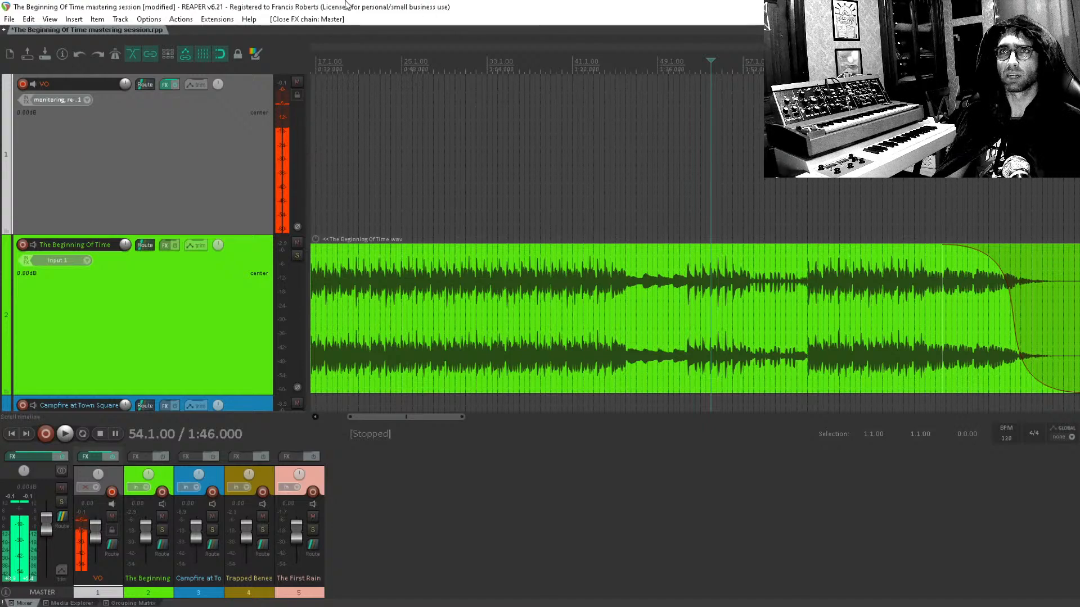
{"action": "scroll", "coordinate": [445, 175], "scroll_direction": "left", "scroll_amount": 2}
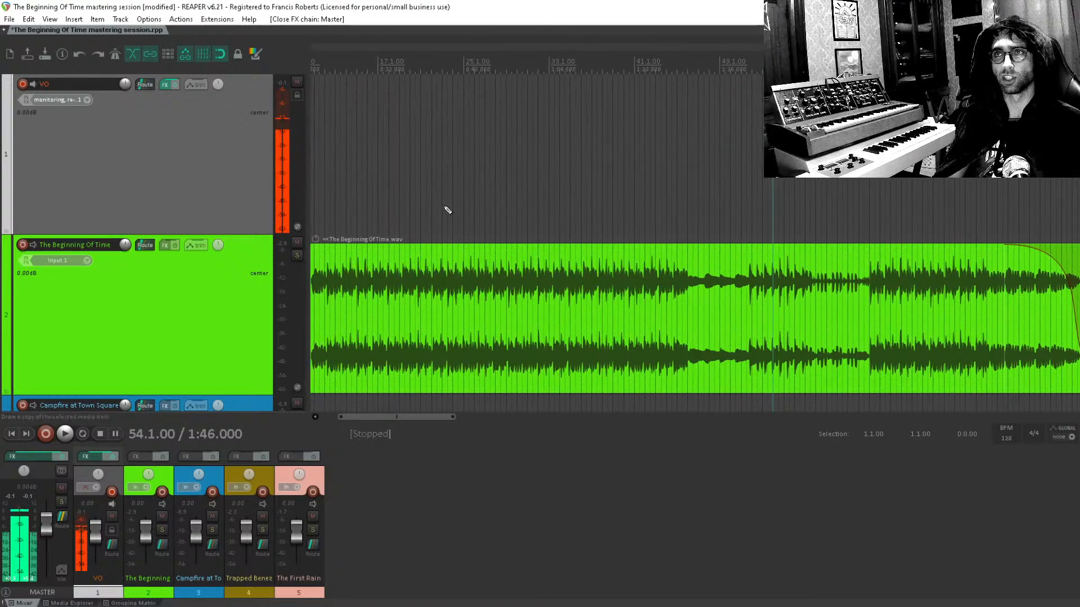
{"action": "key", "text": "ctrl+s"}
{"action": "scroll", "coordinate": [448, 210], "scroll_direction": "down", "scroll_amount": 5}
{"action": "scroll", "coordinate": [447, 210], "scroll_direction": "down", "scroll_amount": 2}
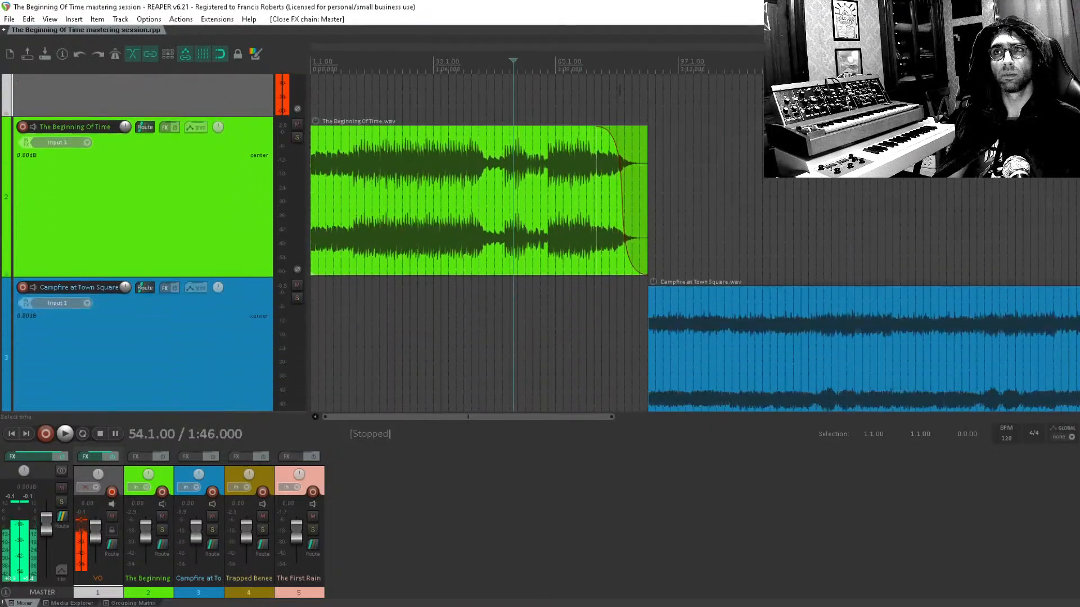
{"action": "scroll", "coordinate": [663, 111], "scroll_direction": "down", "scroll_amount": 2}
{"action": "scroll", "coordinate": [618, 129], "scroll_direction": "down", "scroll_amount": 2}
{"action": "scroll", "coordinate": [578, 145], "scroll_direction": "down", "scroll_amount": 3}
{"action": "scroll", "coordinate": [570, 195], "scroll_direction": "down", "scroll_amount": 1}
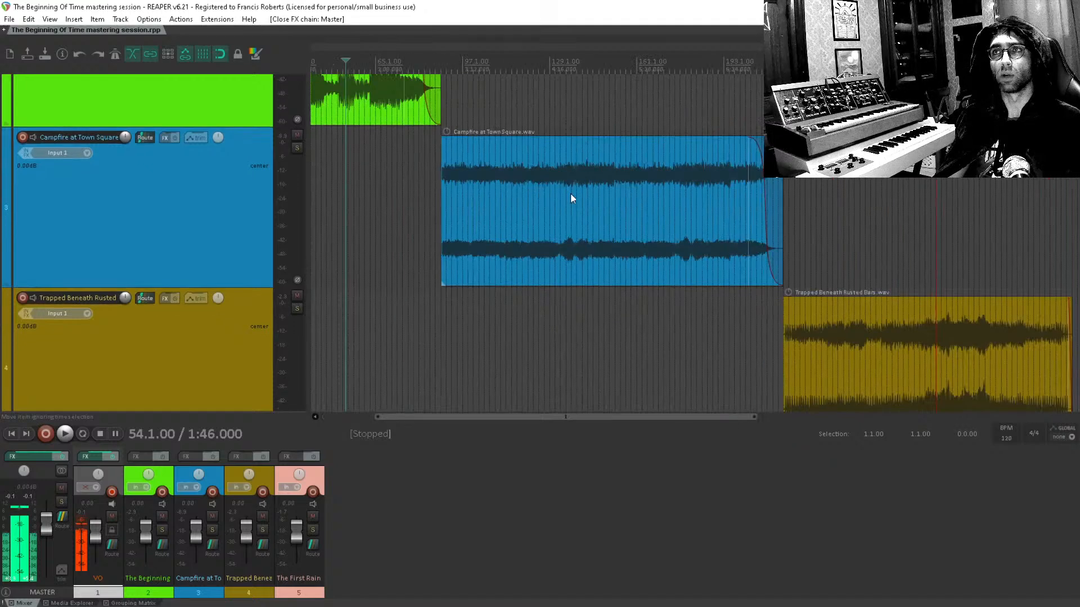
{"action": "scroll", "coordinate": [120, 245], "scroll_direction": "down", "scroll_amount": 4}
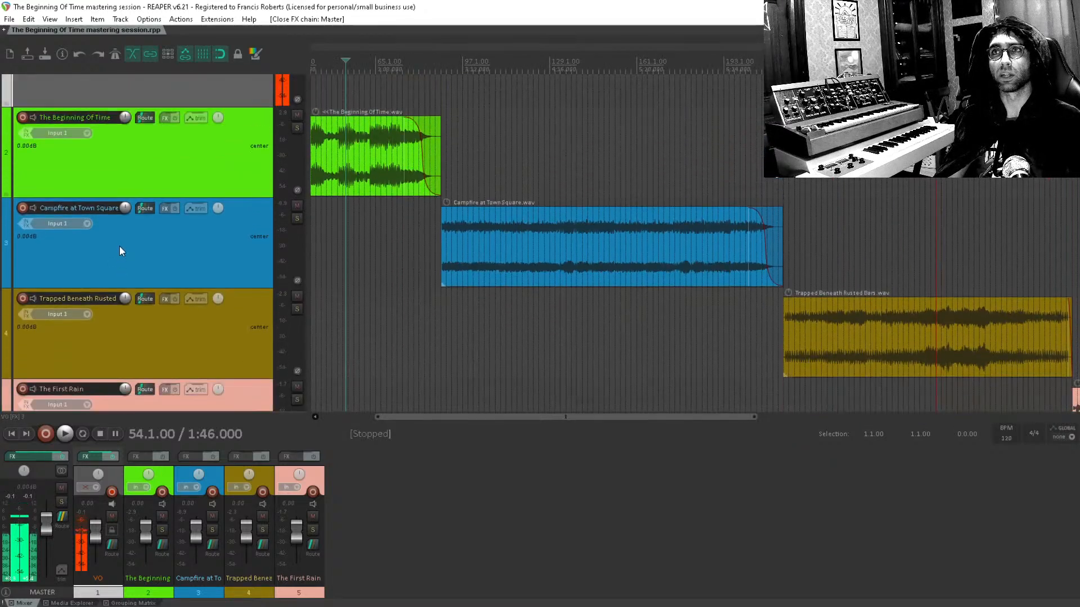
{"action": "left_click", "coordinate": [380, 243]}
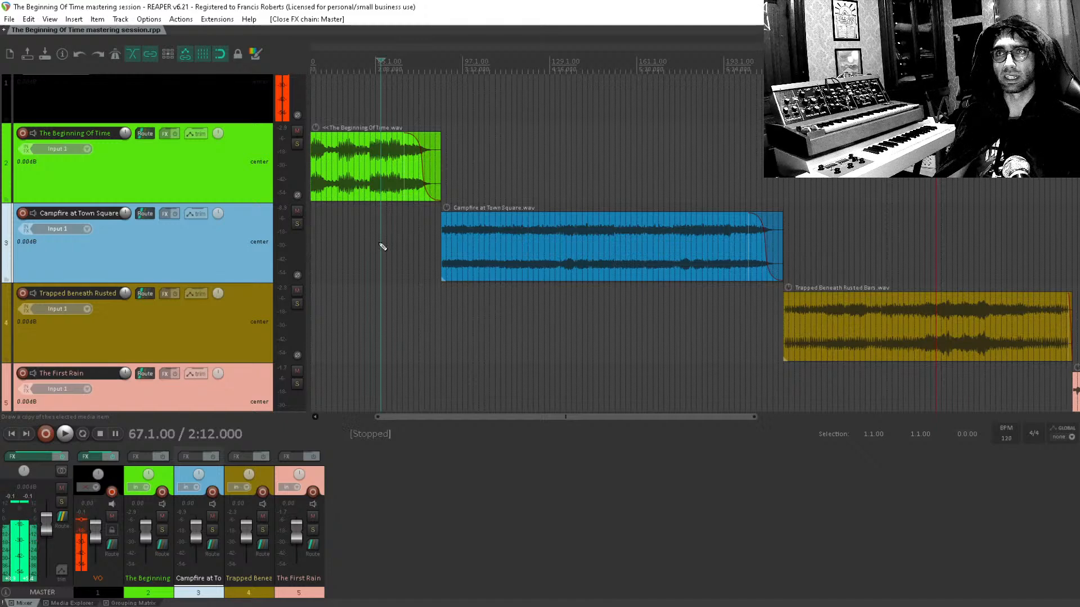
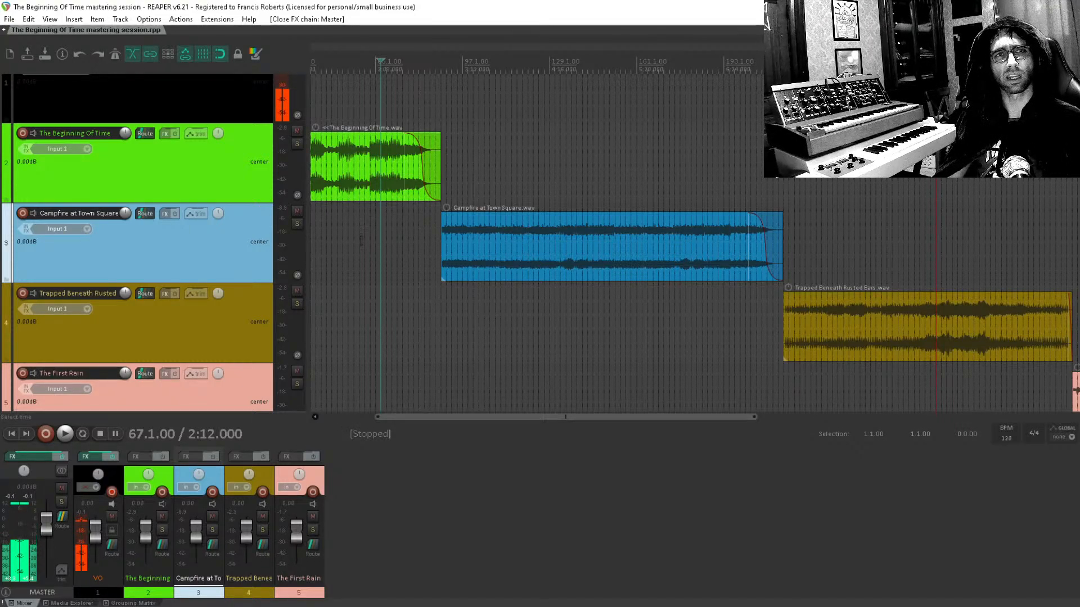
Step: Place the edit cursor at 265.1.00 just before the "transients problems" marker, and again at 373.1.00 within The First Rain
{"action": "left_click_drag", "start_coordinate": [382, 256], "coordinate": [440, 286]}
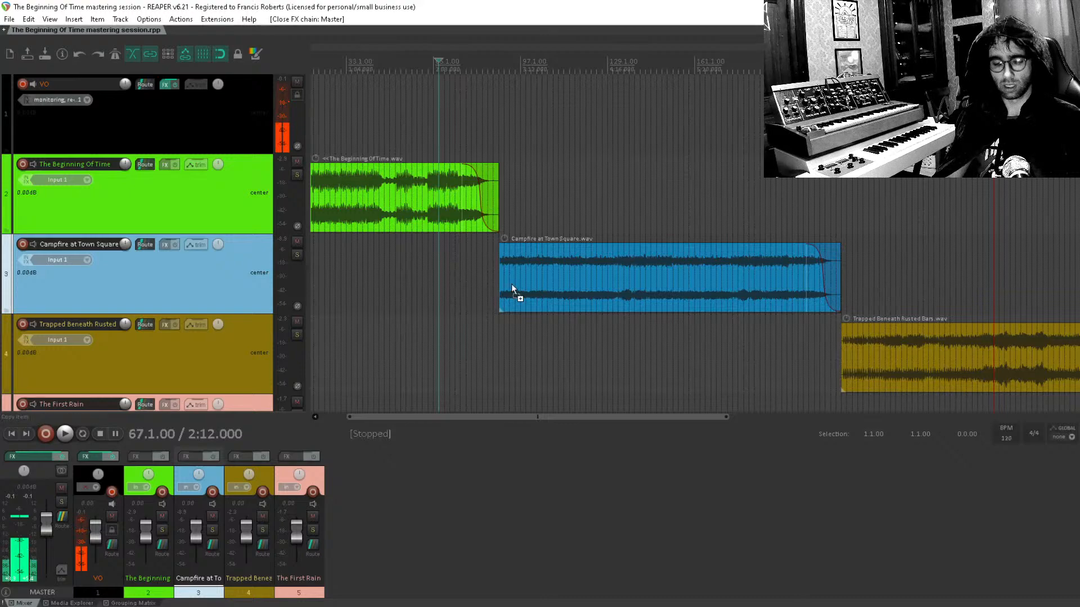
{"action": "scroll", "coordinate": [549, 255], "scroll_direction": "down", "scroll_amount": 3}
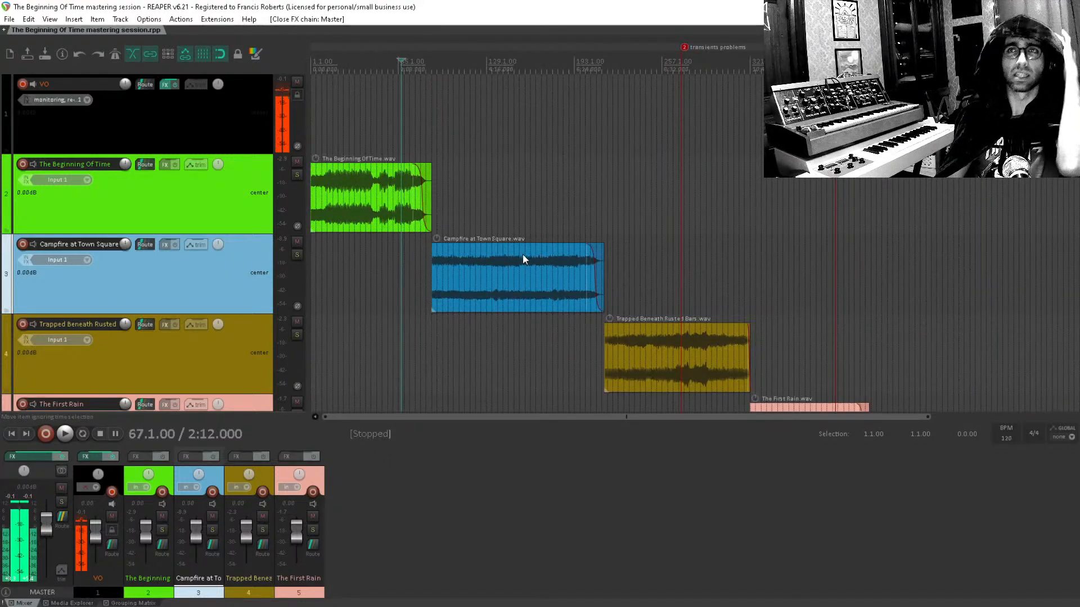
{"action": "scroll", "coordinate": [530, 223], "scroll_direction": "down", "scroll_amount": 3}
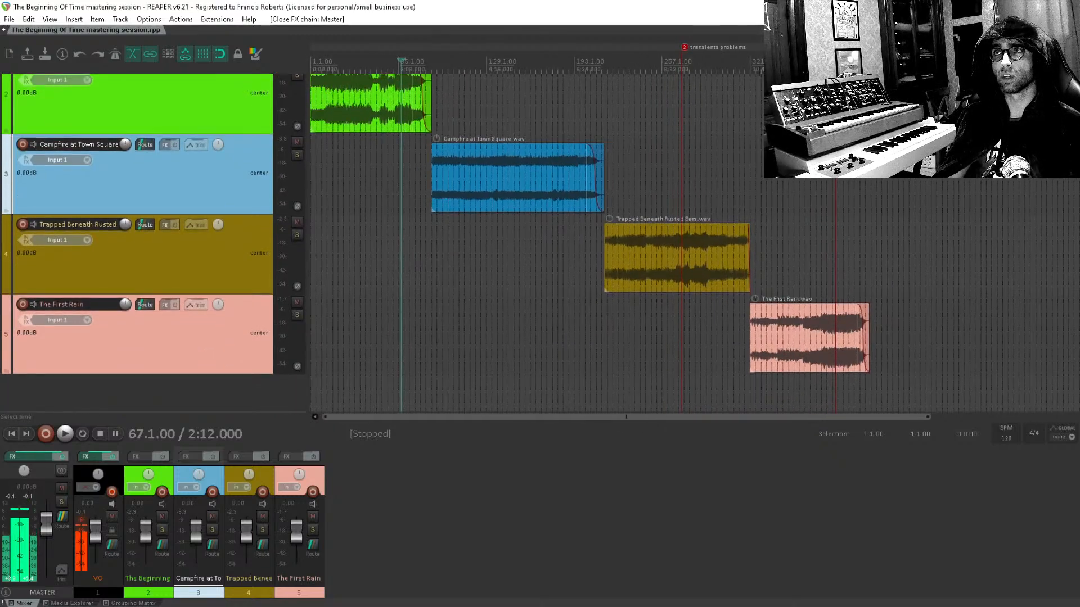
{"action": "left_click", "coordinate": [674, 258]}
{"action": "left_click", "coordinate": [821, 359]}
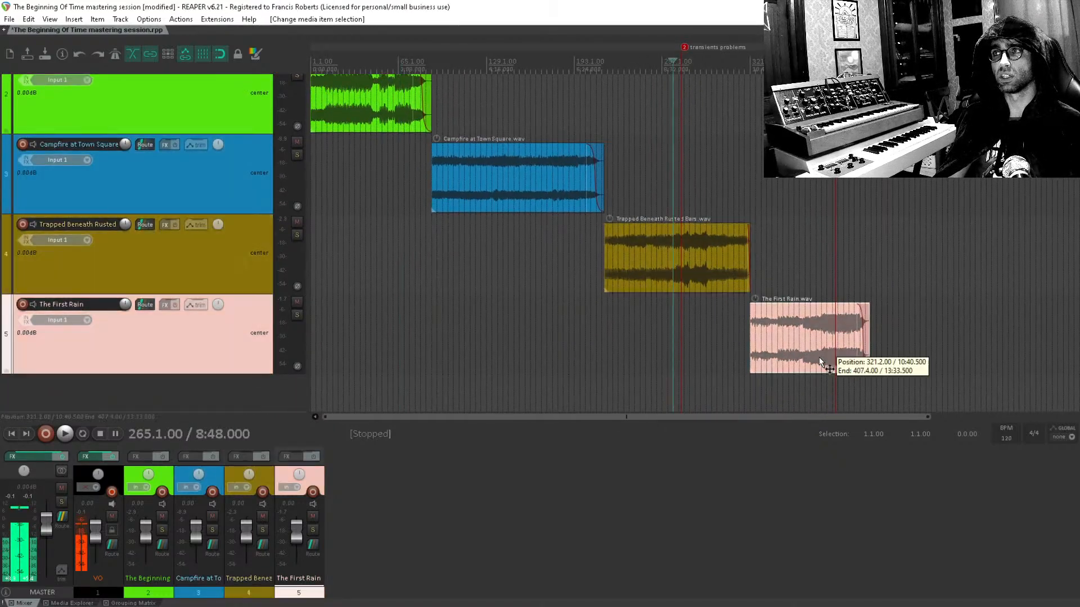
Step: Place the edit cursor at 89.1.00, just before Campfire at Town Square begins
{"action": "scroll", "coordinate": [807, 217], "scroll_direction": "up", "scroll_amount": 1}
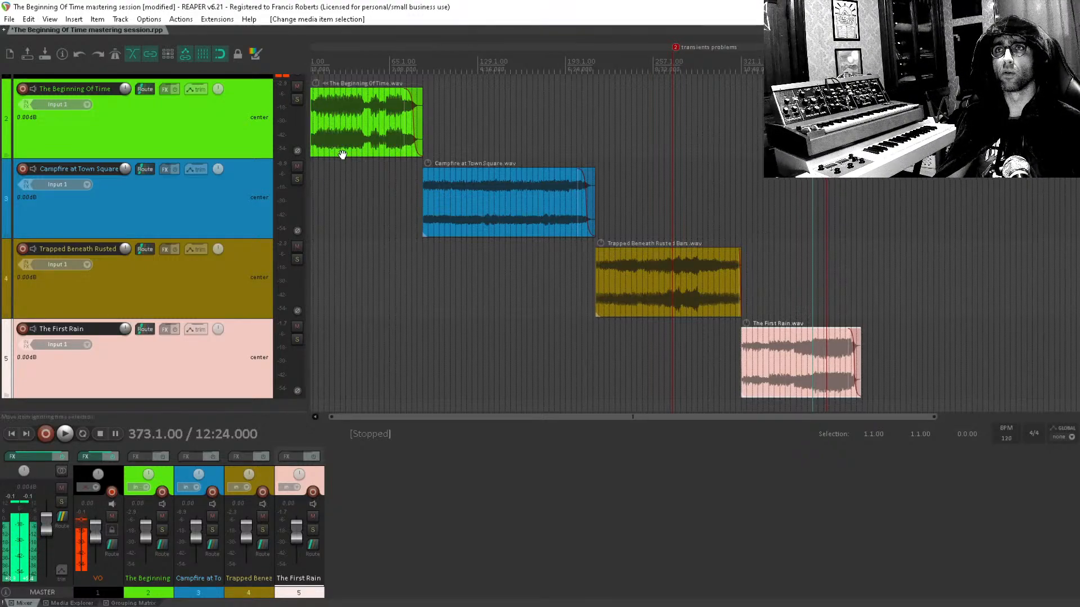
{"action": "scroll", "coordinate": [394, 155], "scroll_direction": "up", "scroll_amount": 3}
{"action": "left_click", "coordinate": [442, 147]}
{"action": "scroll", "coordinate": [443, 148], "scroll_direction": "up", "scroll_amount": 10}
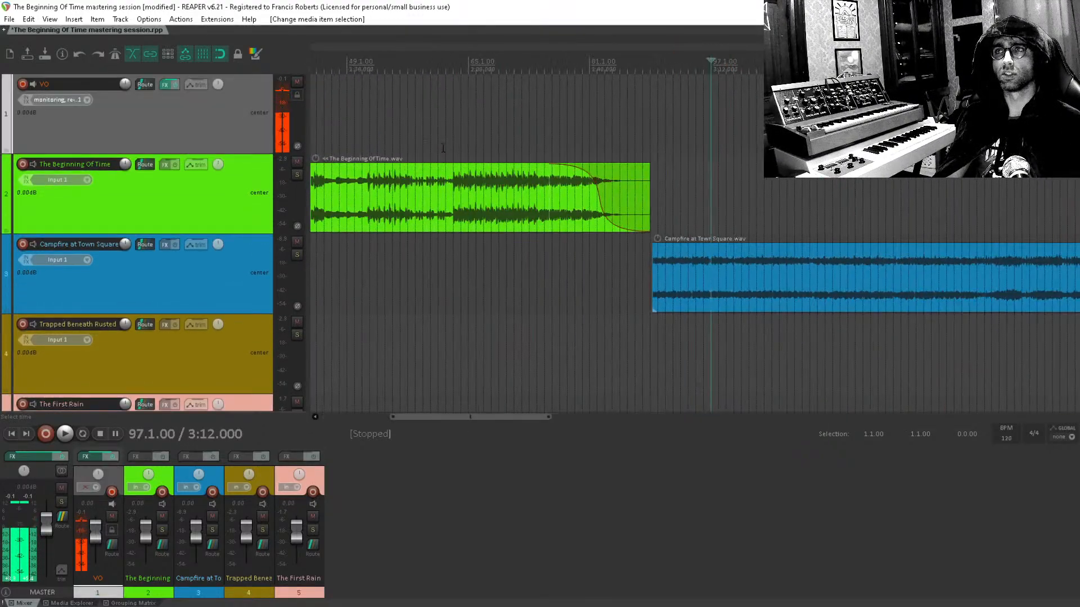
{"action": "left_click", "coordinate": [400, 279]}
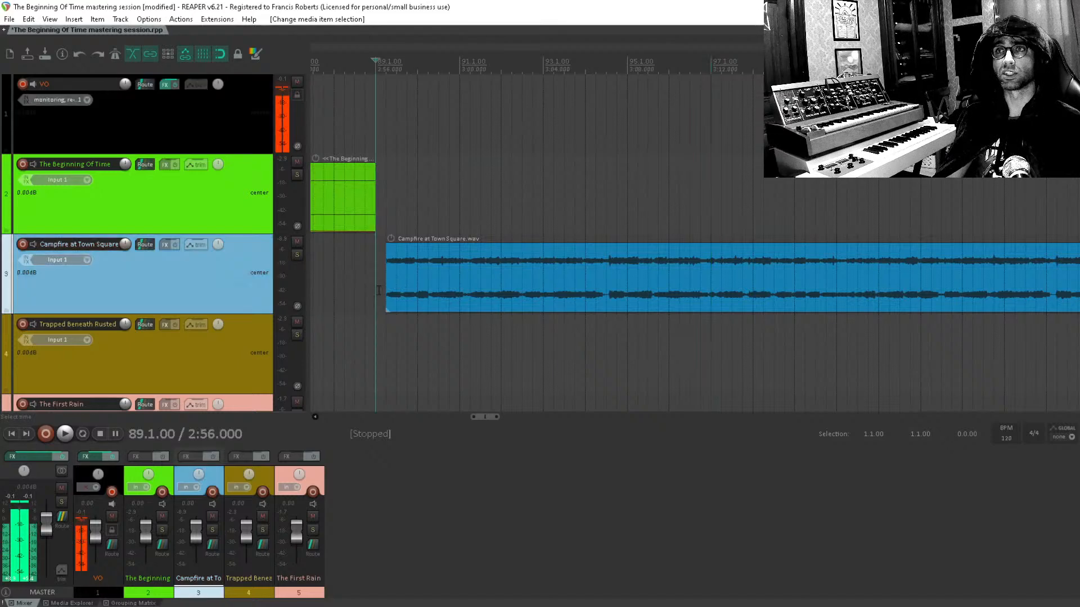
Step: Save the project and add a marker at 89.2.00, where Campfire at Town Square begins
{"action": "scroll", "coordinate": [398, 291], "scroll_direction": "up", "scroll_amount": 5}
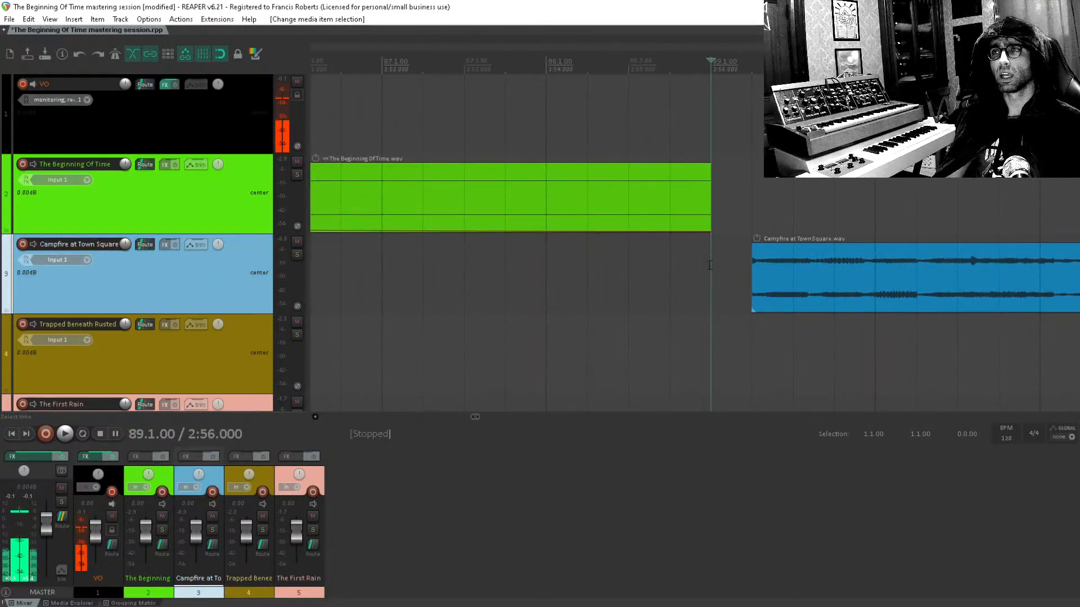
{"action": "scroll", "coordinate": [710, 265], "scroll_direction": "up", "scroll_amount": 4}
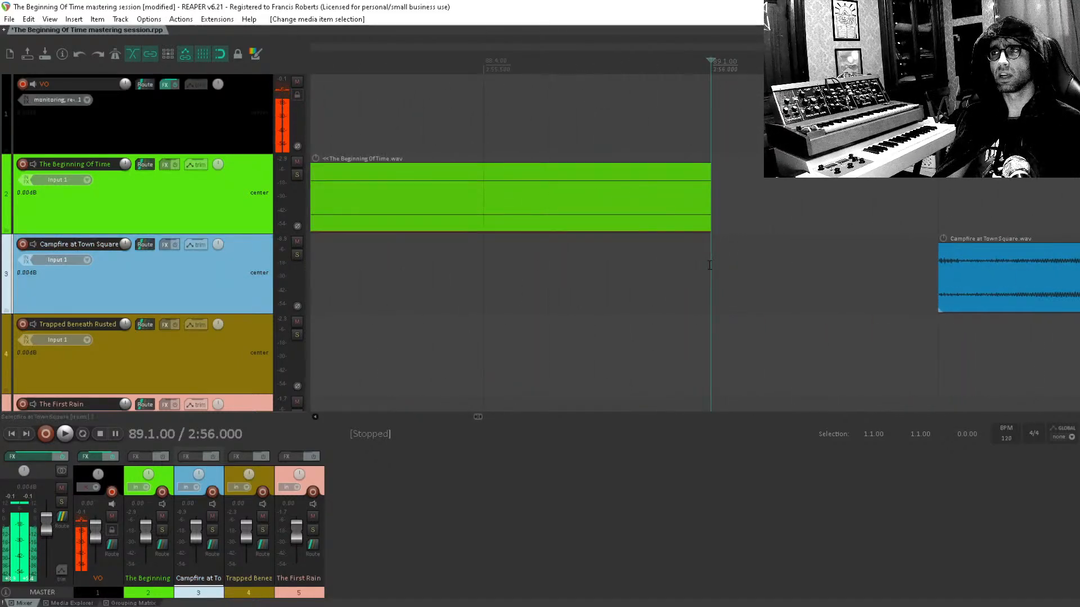
{"action": "scroll", "coordinate": [710, 265], "scroll_direction": "down", "scroll_amount": 4}
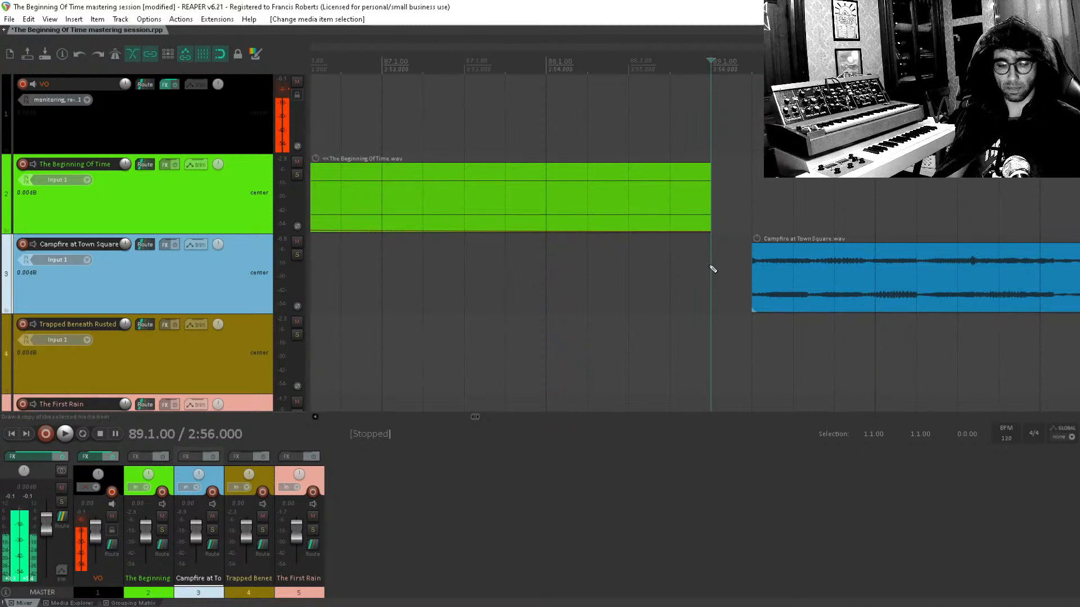
{"action": "key", "text": "ctrl+s"}
{"action": "scroll", "coordinate": [711, 267], "scroll_direction": "down", "scroll_amount": 2}
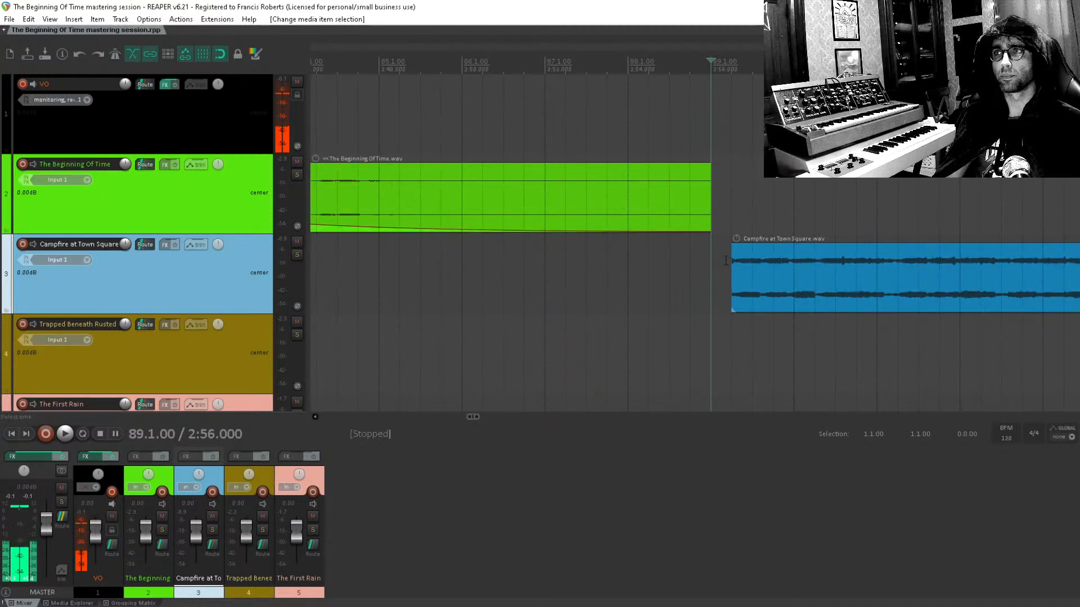
{"action": "left_click", "coordinate": [729, 264]}
{"action": "scroll", "coordinate": [729, 264], "scroll_direction": "up", "scroll_amount": 4}
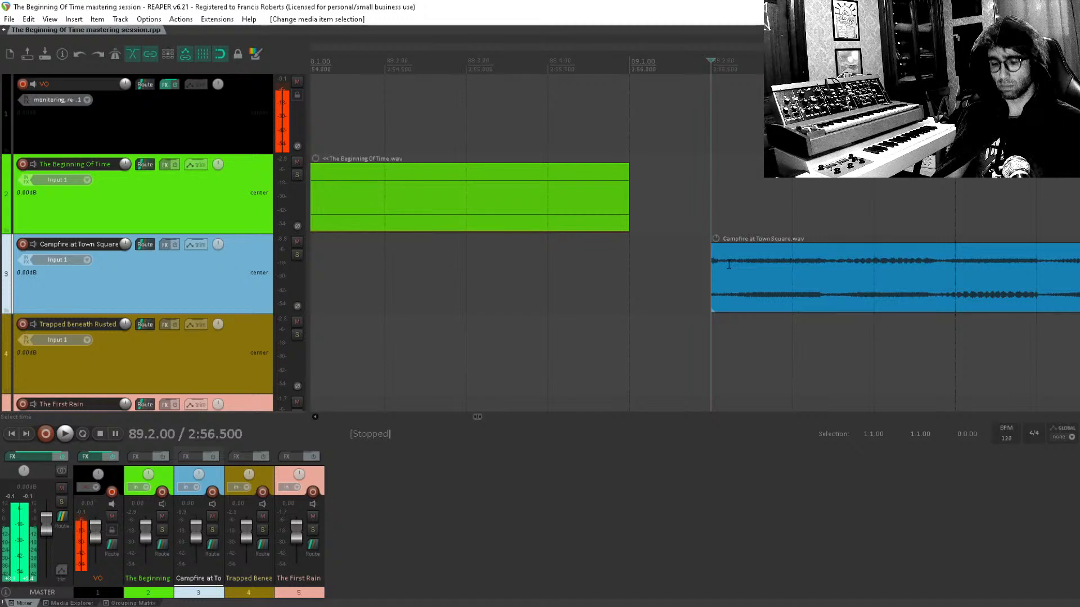
{"action": "key", "text": "m"}
Step: Add a marker at 1.1.00, the start of the first song, and name it 01 The Beginning Of Time
{"action": "scroll", "coordinate": [728, 264], "scroll_direction": "down", "scroll_amount": 8}
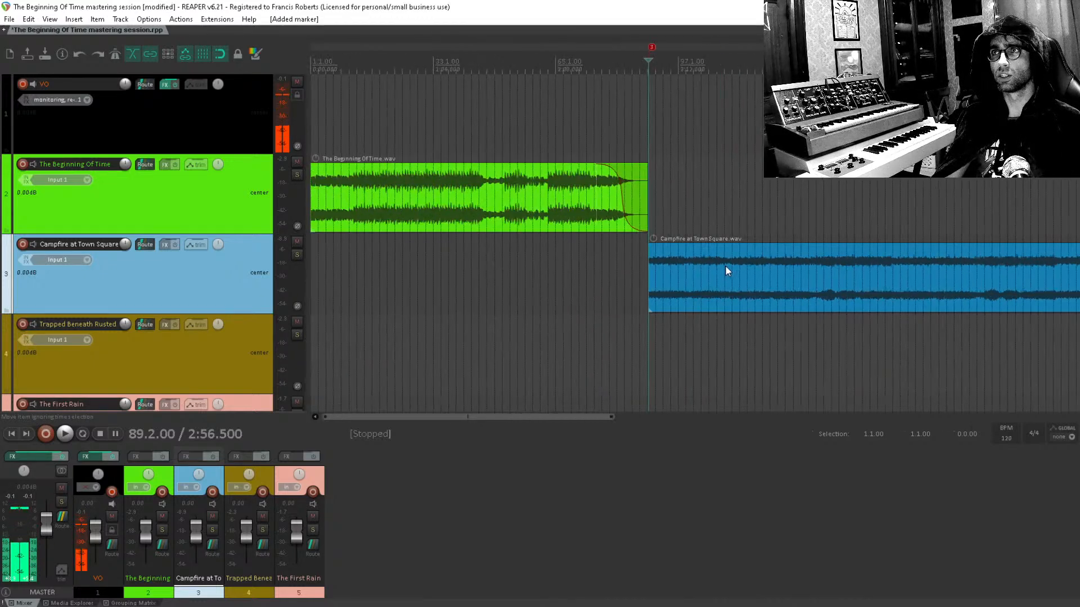
{"action": "left_click", "coordinate": [317, 66]}
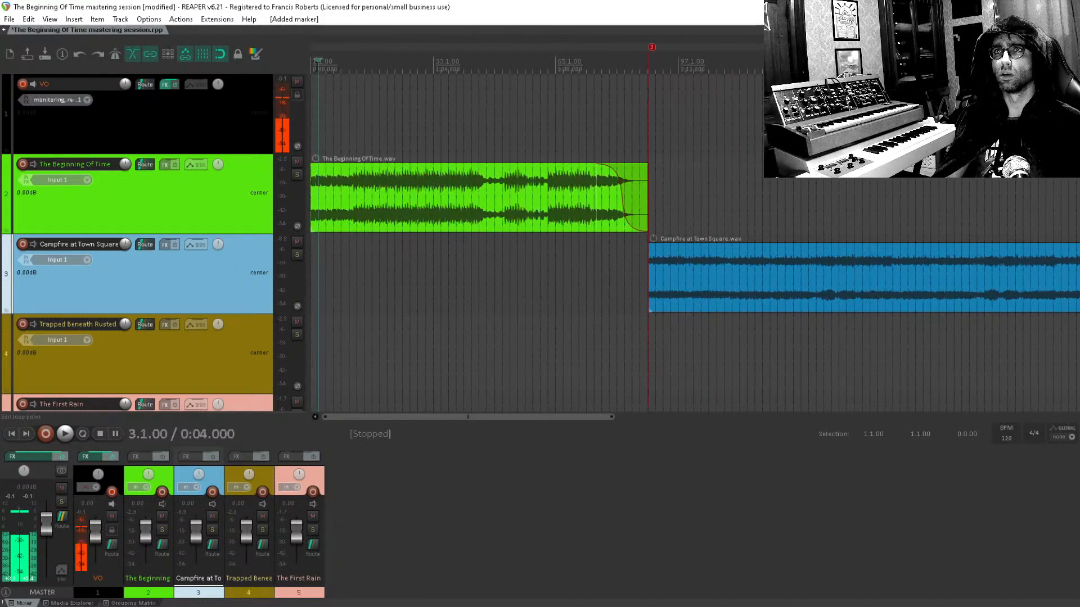
{"action": "left_click", "coordinate": [312, 63]}
{"action": "key", "text": "m"}
{"action": "double_click", "coordinate": [313, 48]}
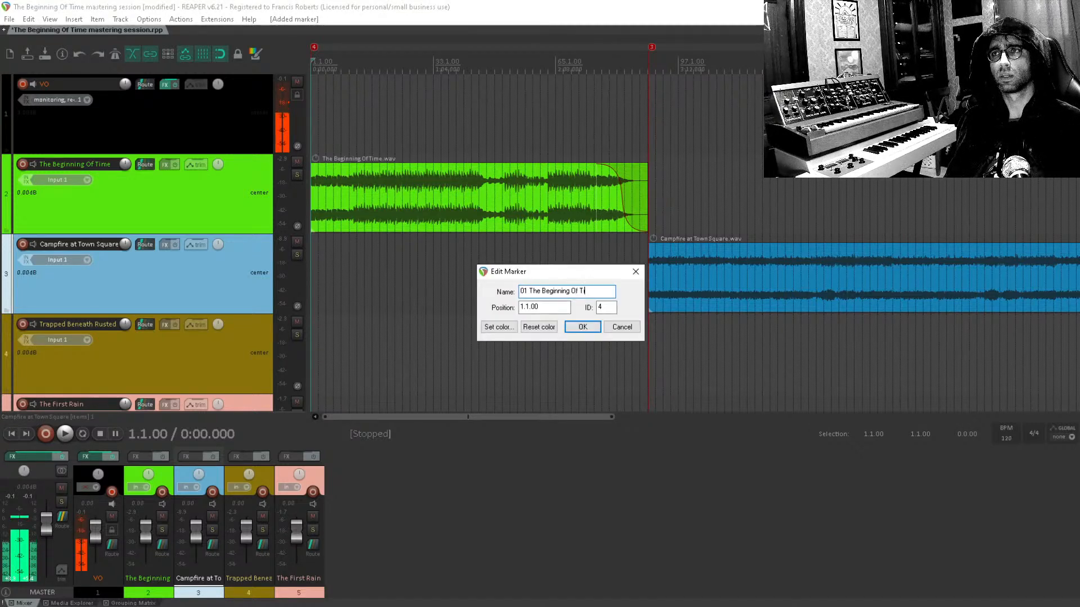
{"action": "type", "text": "me"}
{"action": "key", "text": "Return"}
Step: Make a time selection spanning the first song between its two markers, from 1.1.00 to 89.2.00
{"action": "double_click", "coordinate": [342, 58]}
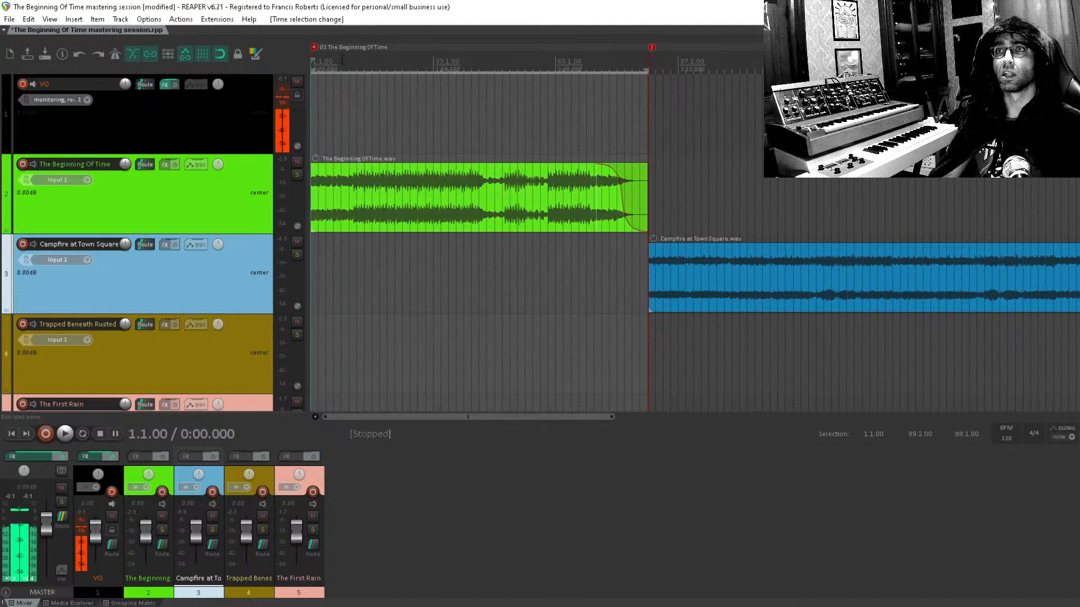
{"action": "left_click", "coordinate": [350, 79]}
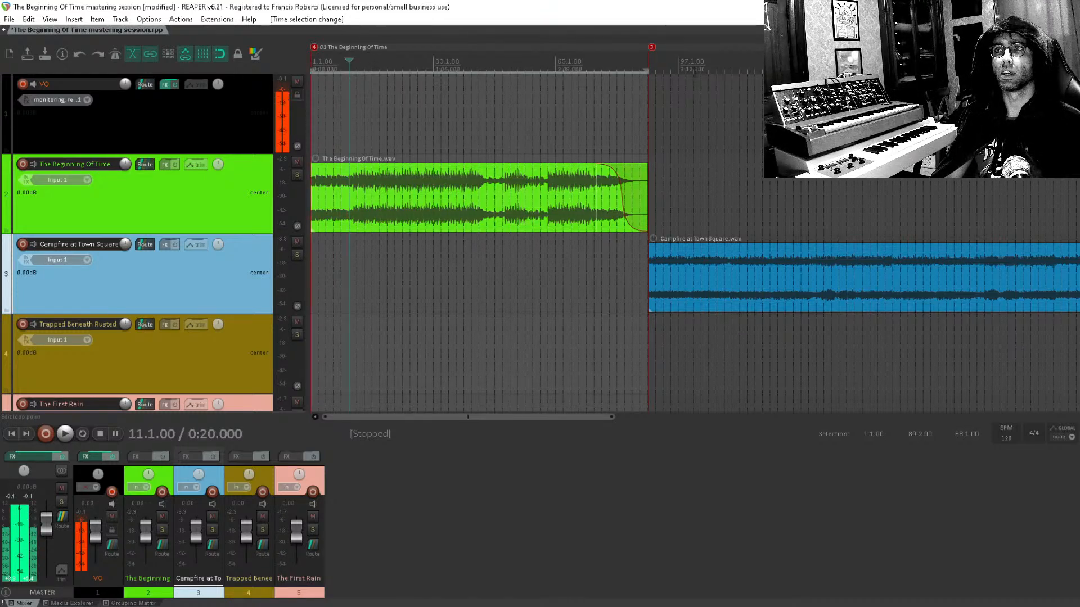
{"action": "double_click", "coordinate": [675, 63]}
{"action": "double_click", "coordinate": [584, 64]}
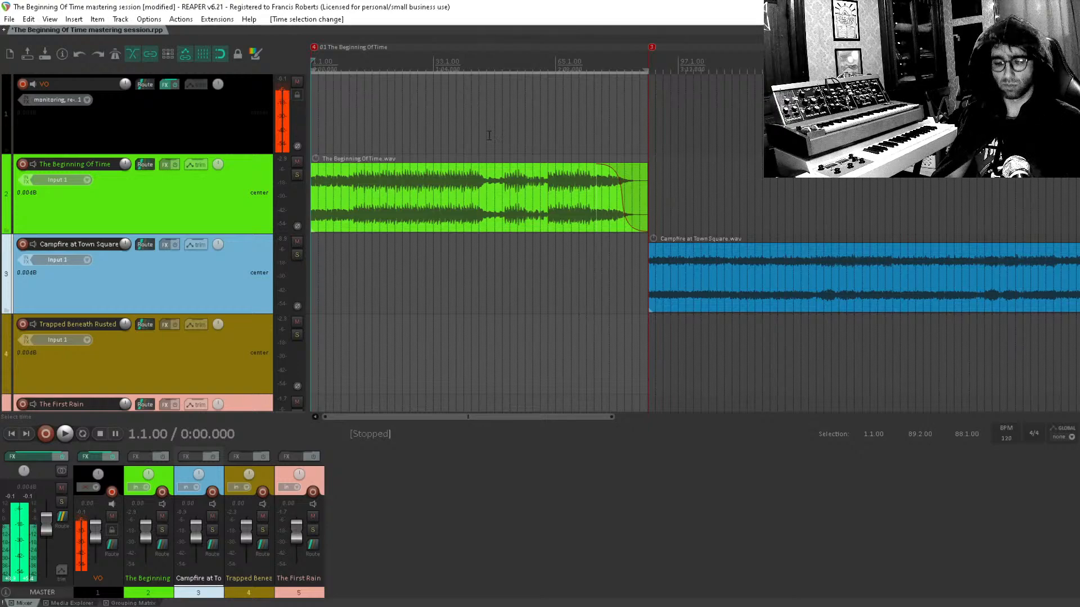
Step: Add a WAV render of the master mix to the render queue with Time selection as bounds and close the render settings
{"action": "key", "text": "ctrl+alt+r"}
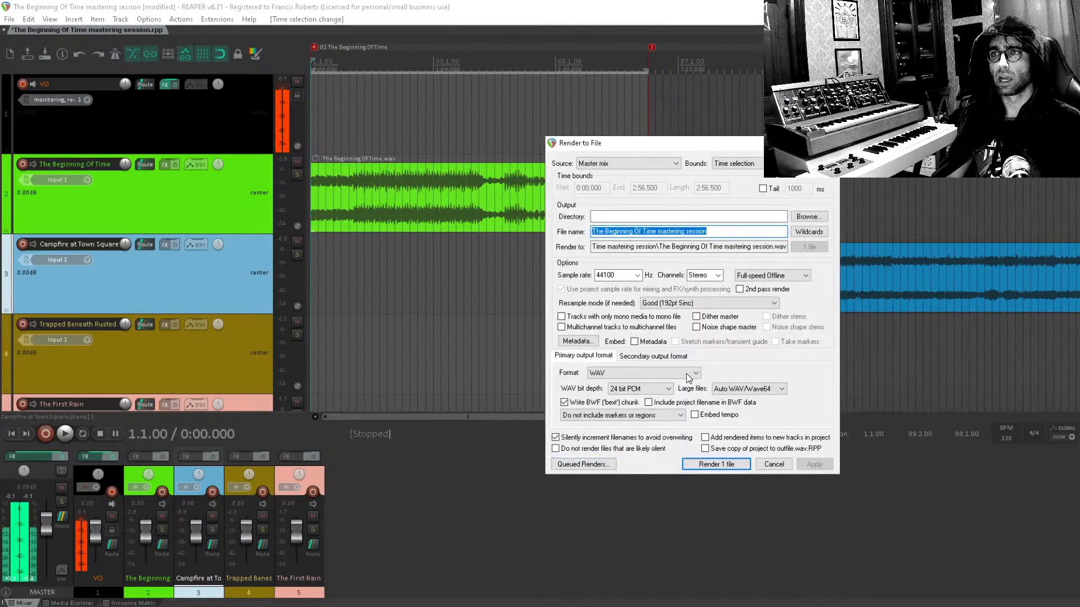
{"action": "left_click", "coordinate": [733, 163]}
{"action": "left_click", "coordinate": [740, 179]}
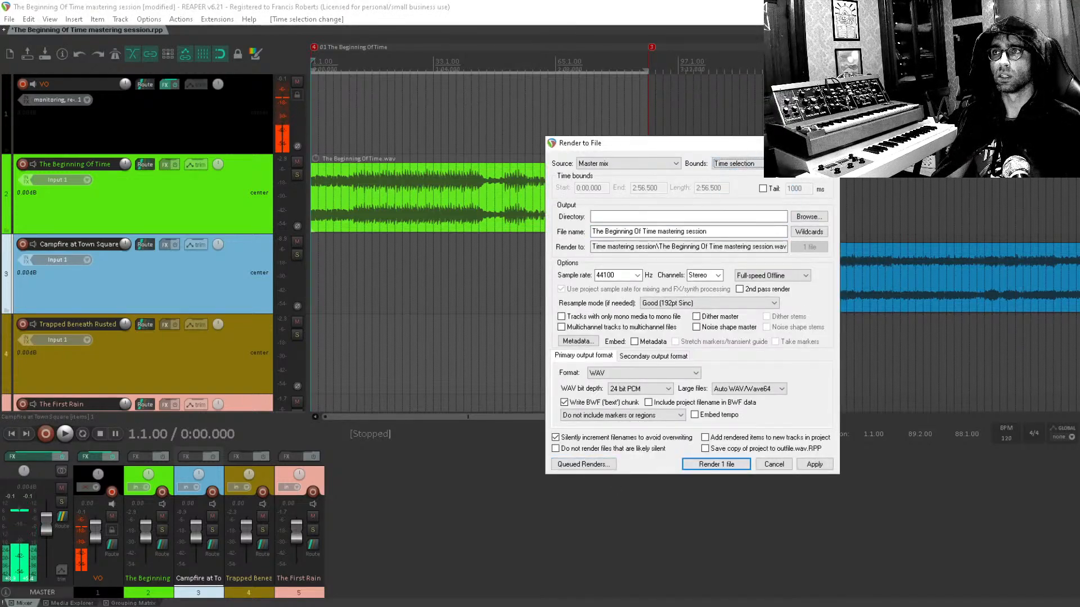
{"action": "left_click", "coordinate": [584, 464]}
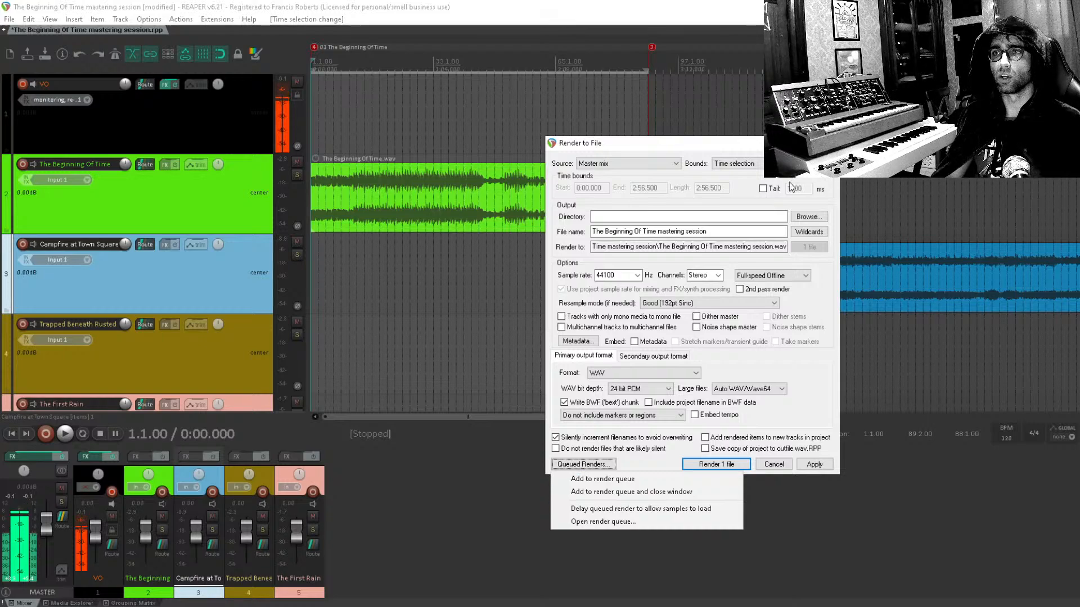
{"action": "left_click", "coordinate": [631, 492]}
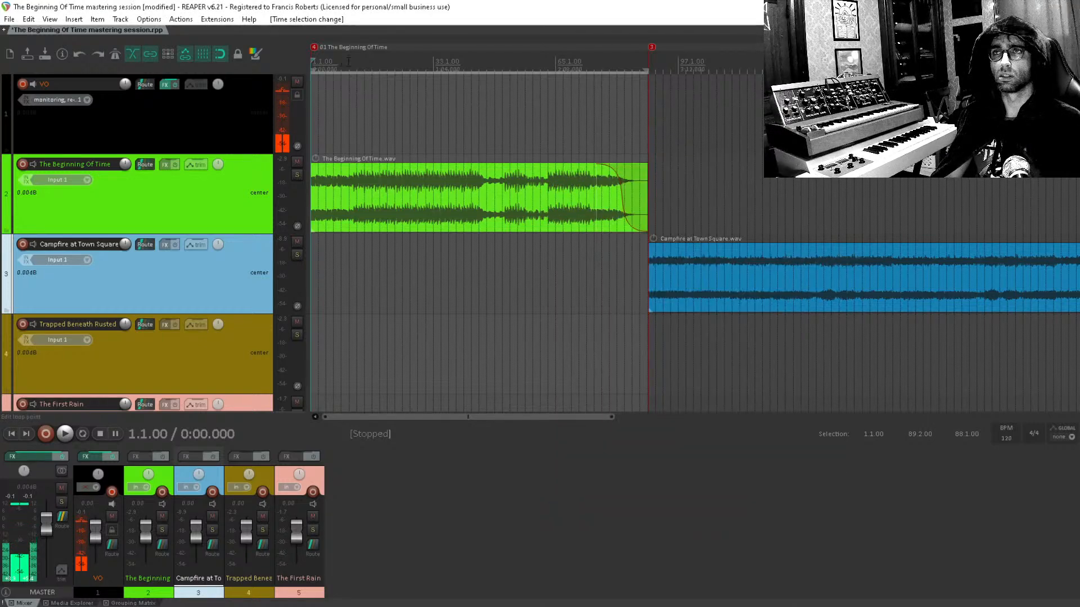
Step: Select The Beginning Of Time item at 69.1.00 with the time selection cleared, and save the project
{"action": "scroll", "coordinate": [642, 125], "scroll_direction": "down", "scroll_amount": 4}
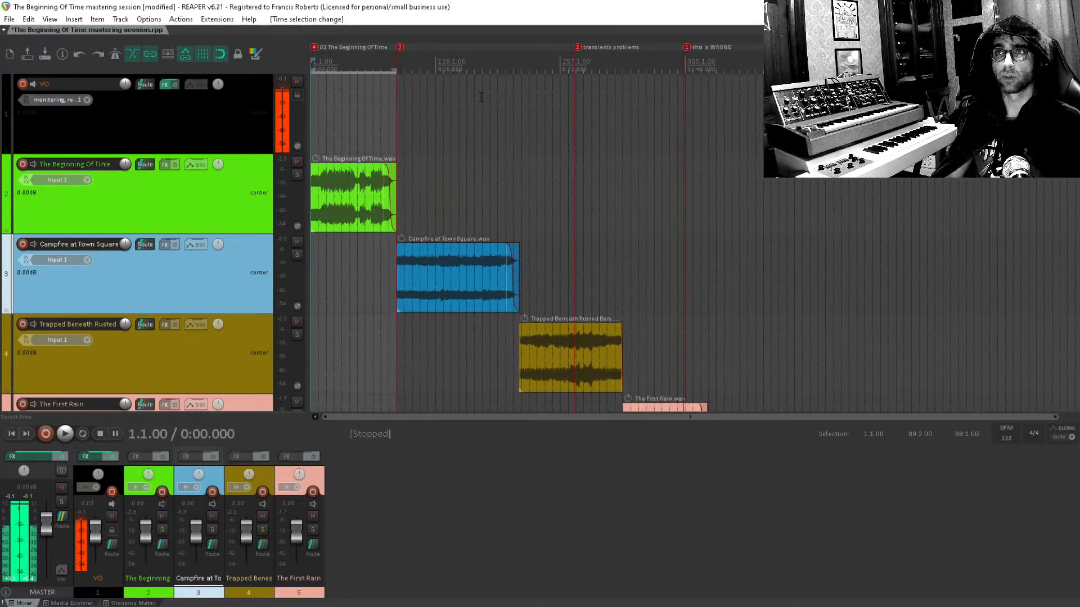
{"action": "scroll", "coordinate": [371, 74], "scroll_direction": "up", "scroll_amount": 3}
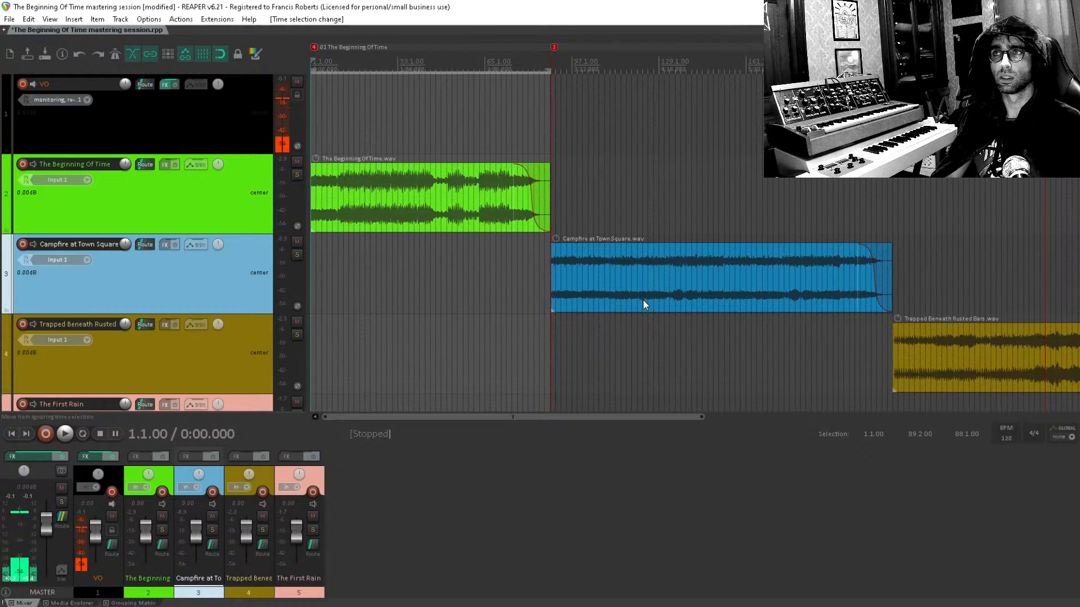
{"action": "scroll", "coordinate": [643, 304], "scroll_direction": "down", "scroll_amount": 1}
{"action": "scroll", "coordinate": [666, 242], "scroll_direction": "up", "scroll_amount": 1}
{"action": "scroll", "coordinate": [731, 292], "scroll_direction": "up", "scroll_amount": 1}
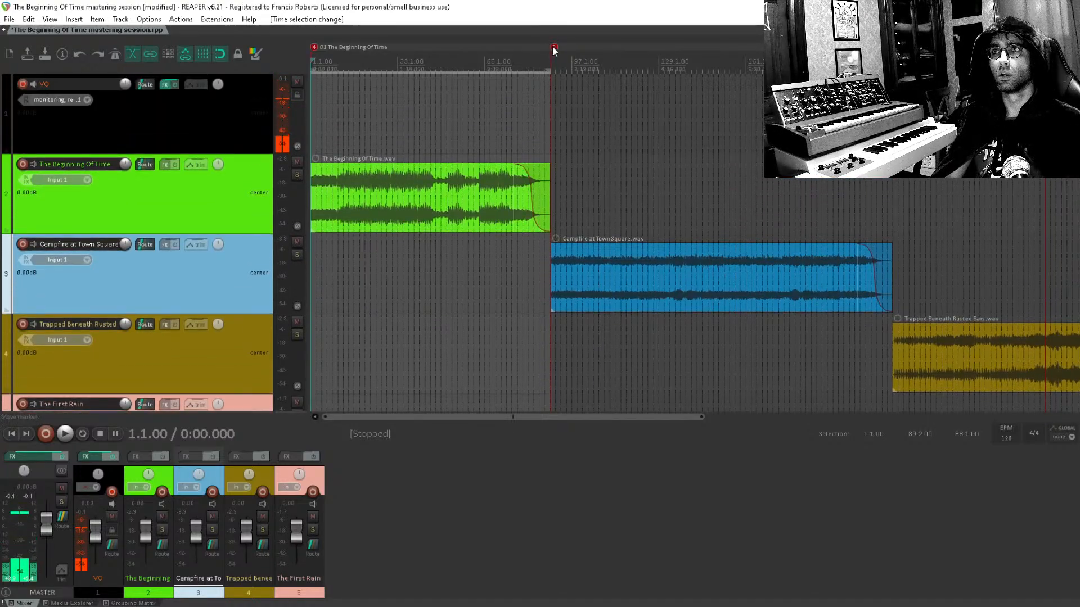
{"action": "left_click", "coordinate": [540, 94]}
{"action": "scroll", "coordinate": [540, 94], "scroll_direction": "up", "scroll_amount": 1}
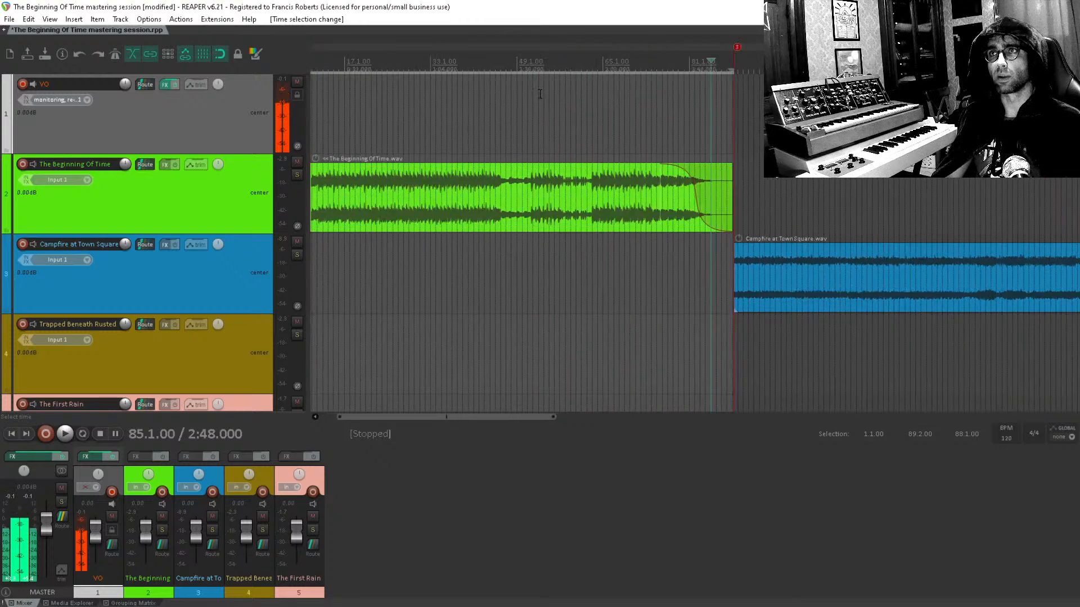
{"action": "scroll", "coordinate": [540, 94], "scroll_direction": "down", "scroll_amount": 1}
{"action": "left_click", "coordinate": [494, 181]}
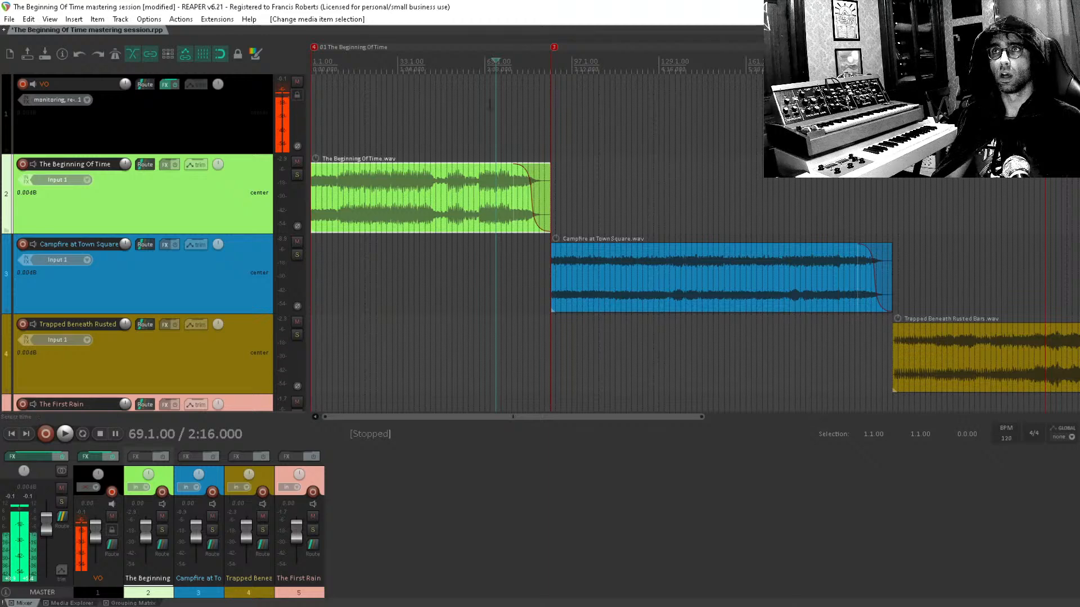
{"action": "key", "text": "ctrl+s"}
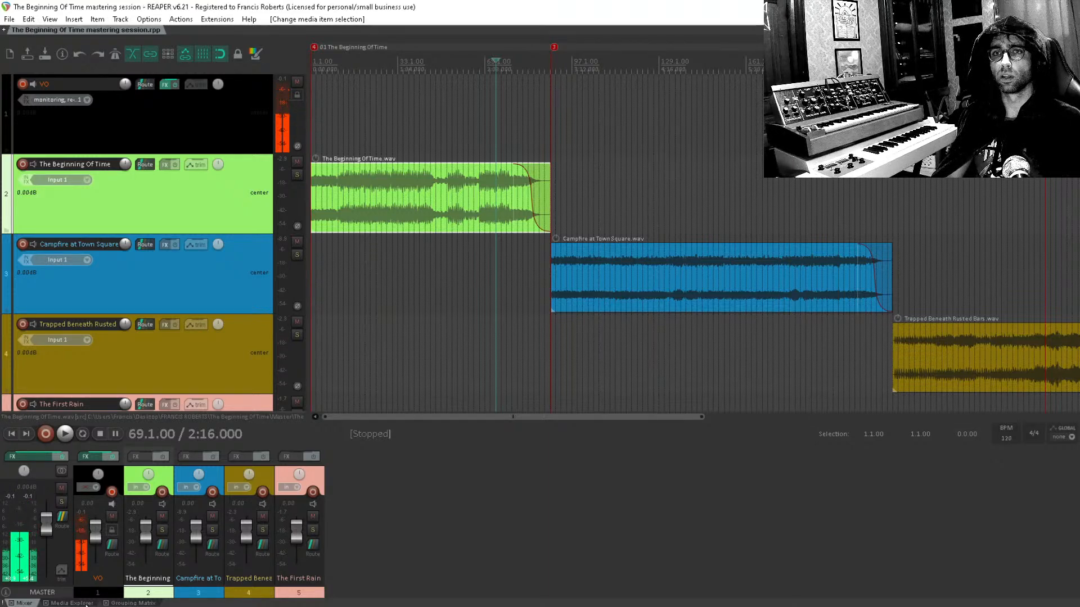
Step: Inspect the Media Explorer and the Grouping Matrix, and return to the mixer
{"action": "left_click", "coordinate": [535, 506]}
{"action": "left_click", "coordinate": [68, 603]}
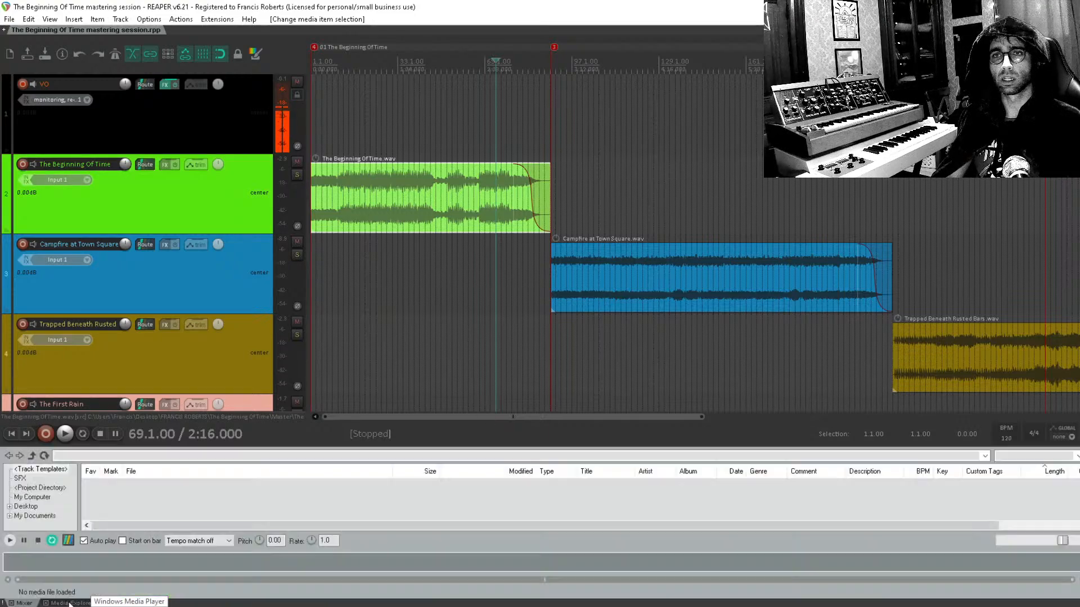
{"action": "left_click", "coordinate": [131, 603]}
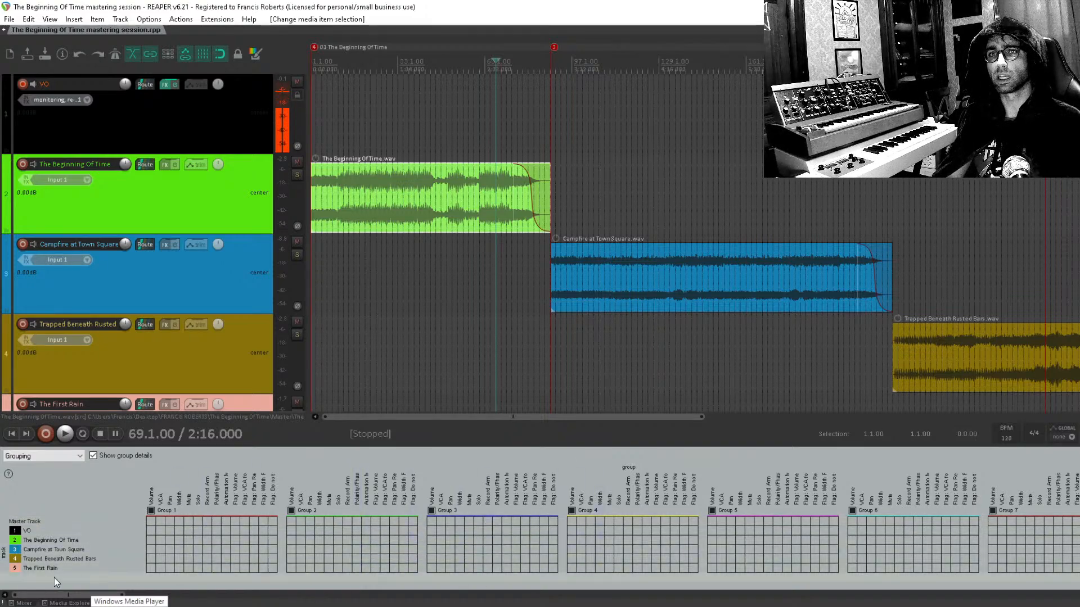
{"action": "left_click", "coordinate": [24, 603]}
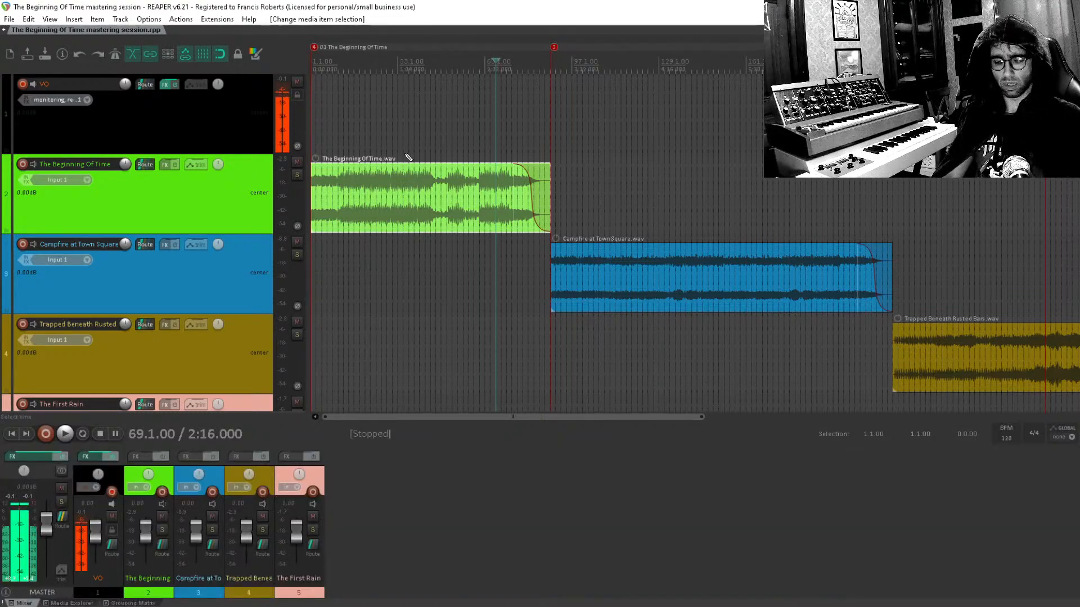
Step: Open the action list and filter it for "create regions"
{"action": "key", "text": "shift+slash"}
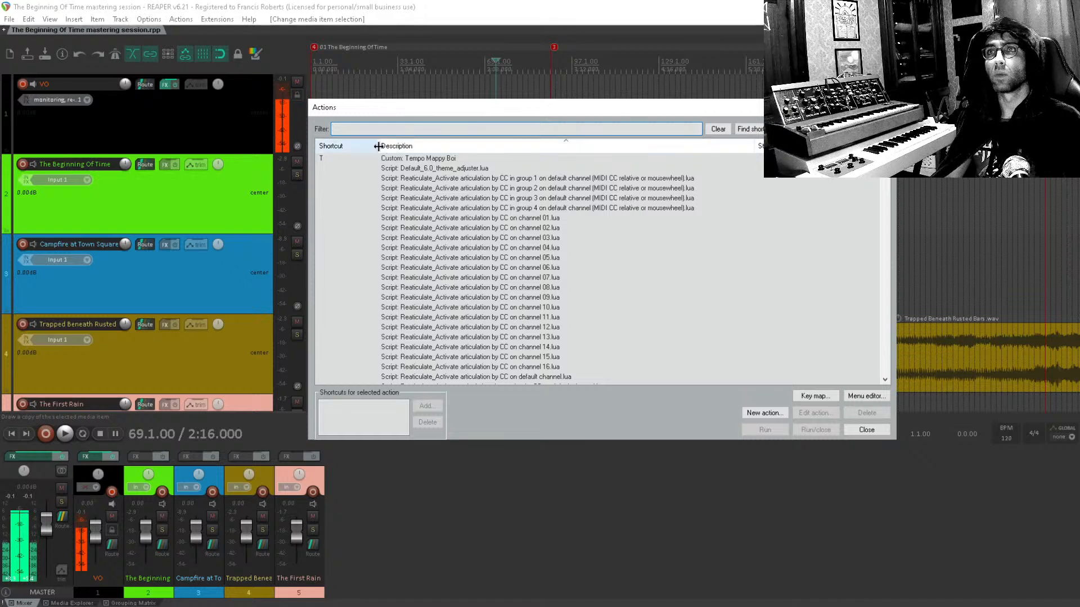
{"action": "left_click", "coordinate": [180, 19]}
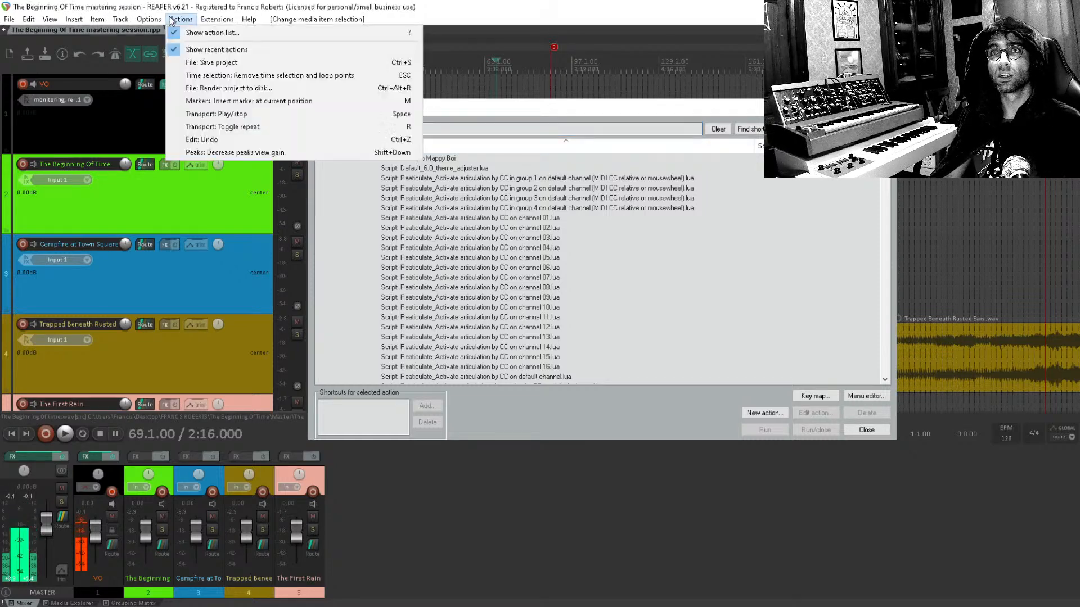
{"action": "left_click", "coordinate": [484, 85]}
{"action": "left_click", "coordinate": [380, 129]}
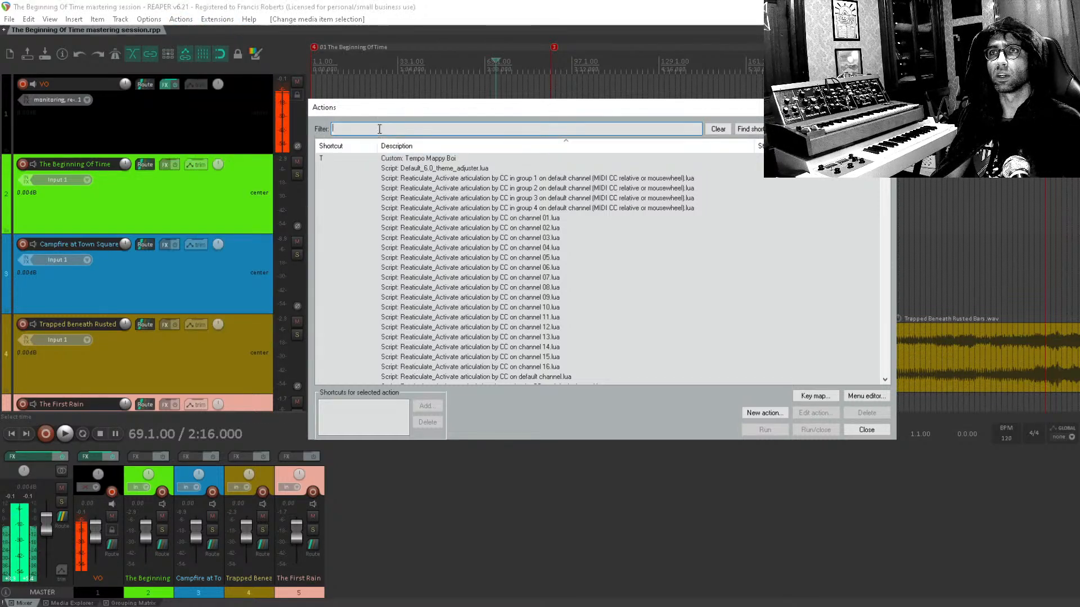
{"action": "type", "text": "c"}
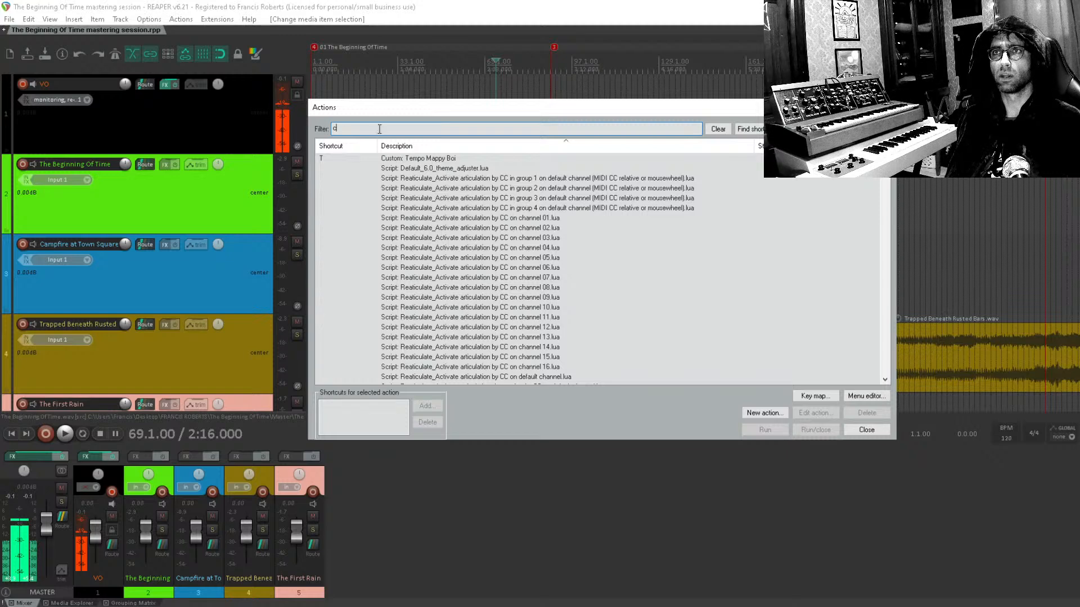
{"action": "type", "text": "reate regions"}
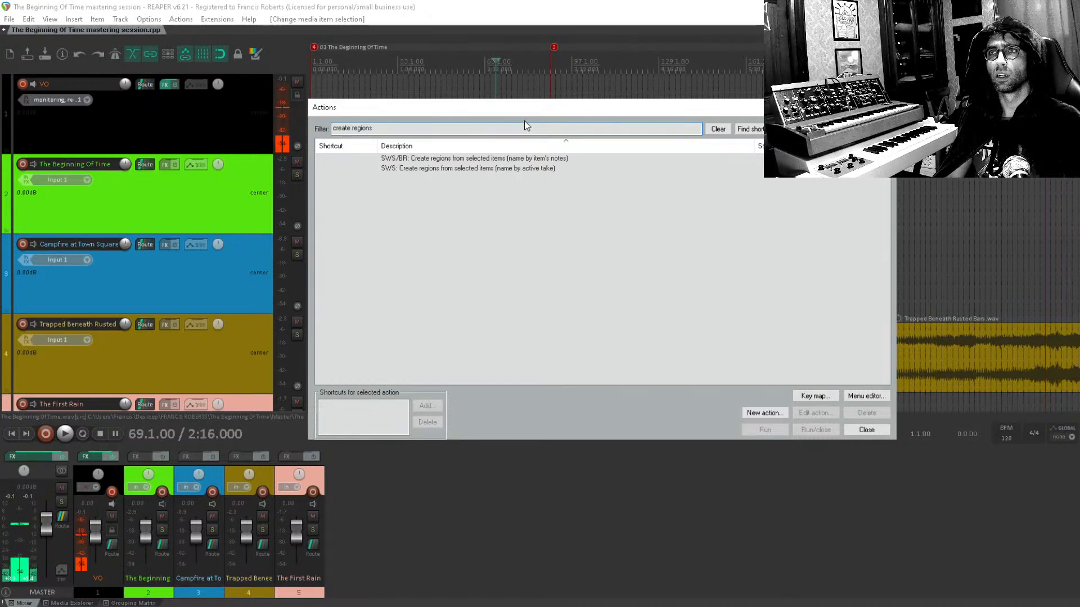
Step: Select all song items, run SWS: Create regions from selected items (name by active take), and undo the region creation
{"action": "left_click_drag", "start_coordinate": [525, 109], "coordinate": [521, 336]}
{"action": "scroll", "coordinate": [604, 195], "scroll_direction": "down", "scroll_amount": 5}
{"action": "scroll", "coordinate": [605, 195], "scroll_direction": "down", "scroll_amount": 3}
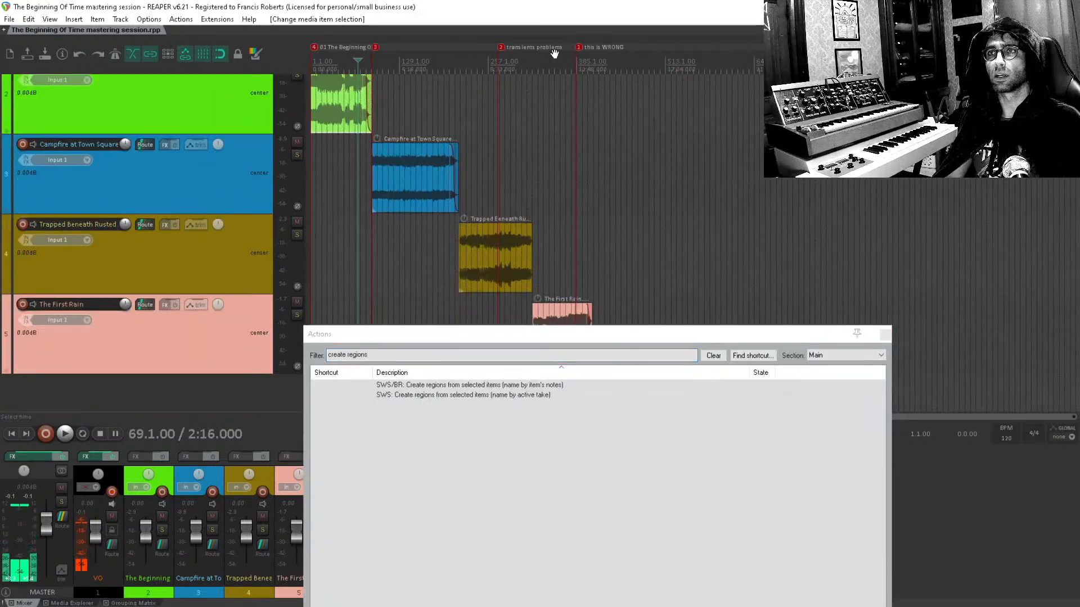
{"action": "left_click_drag", "start_coordinate": [620, 310], "coordinate": [181, 6]}
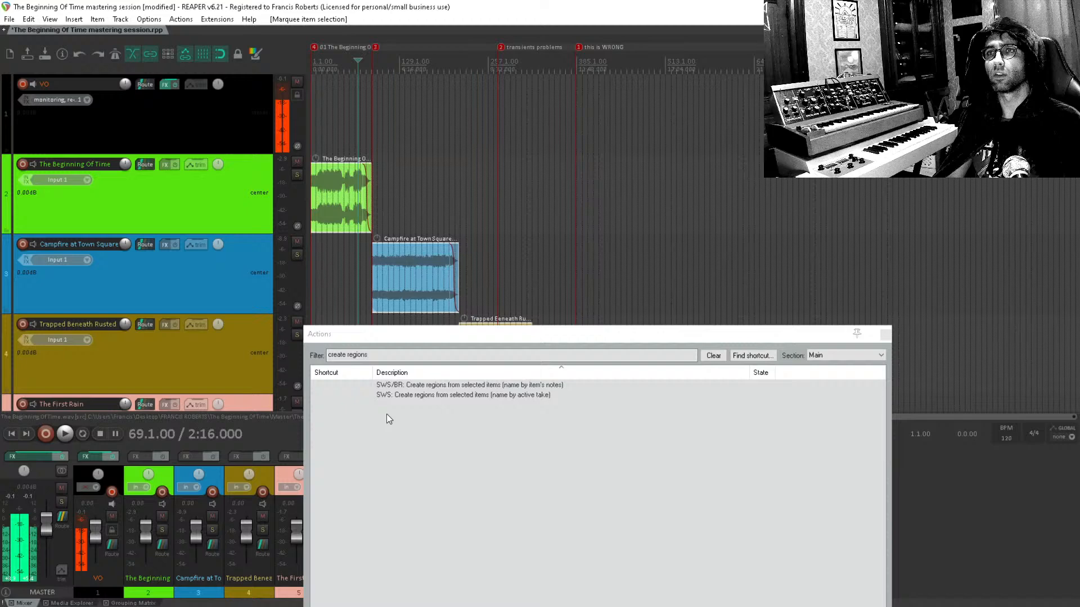
{"action": "double_click", "coordinate": [431, 396]}
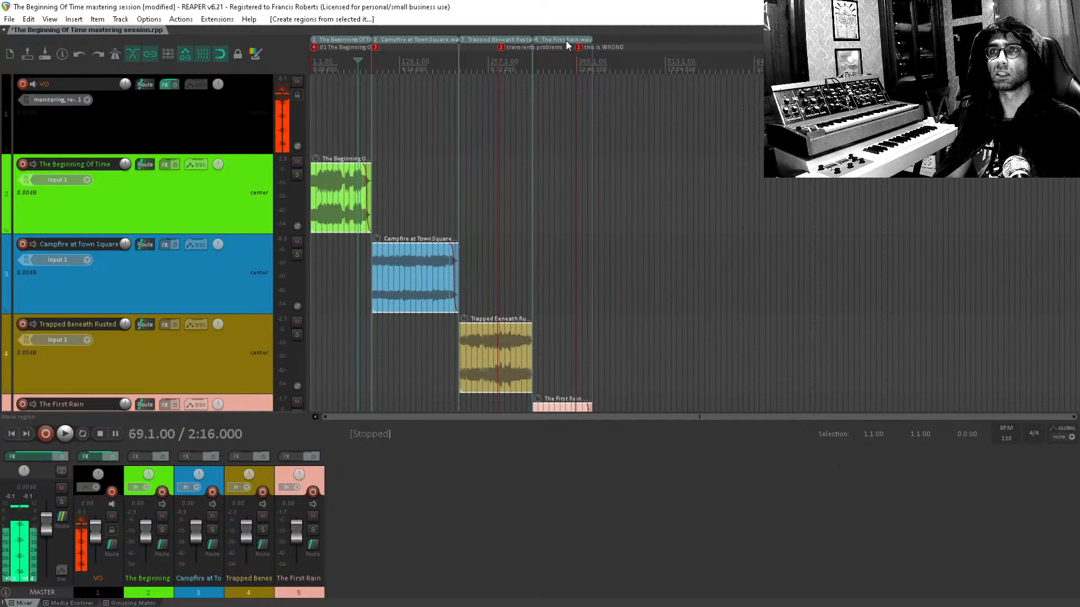
{"action": "key", "text": "ctrl+z"}
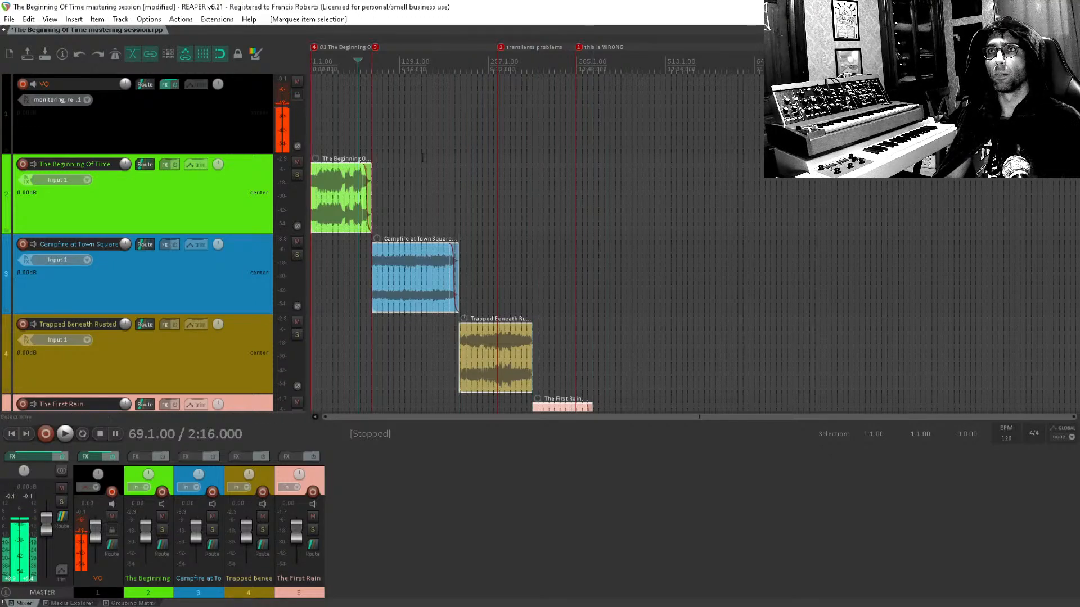
Step: Save the project and place the edit cursor at 209.1.00 in the fade-out of Campfire at Town Square
{"action": "scroll", "coordinate": [433, 155], "scroll_direction": "up", "scroll_amount": 3}
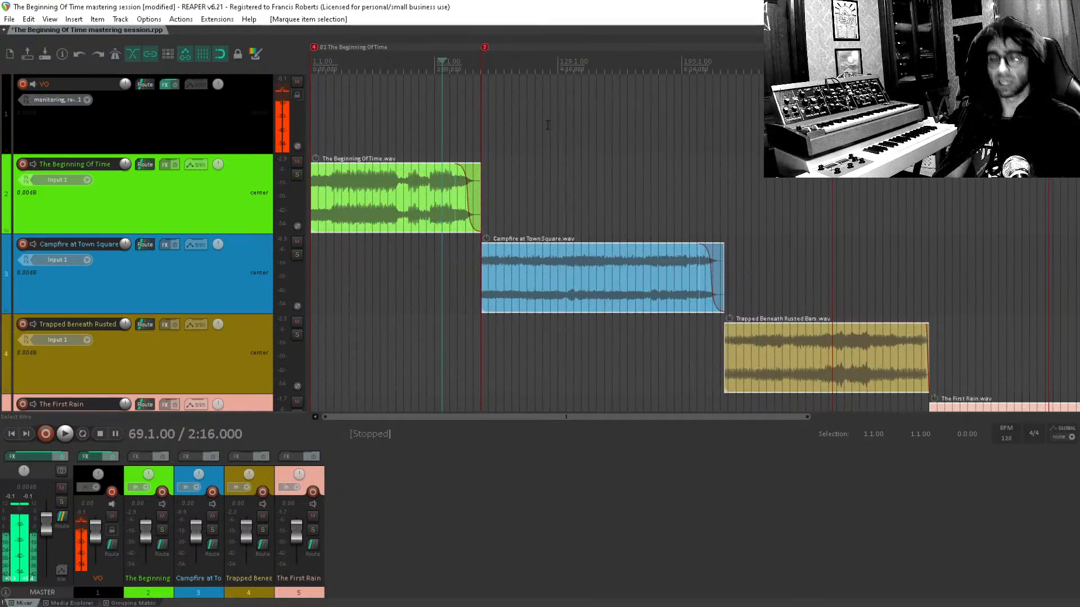
{"action": "left_click", "coordinate": [589, 122]}
{"action": "key", "text": "ctrl+s"}
{"action": "left_click_drag", "start_coordinate": [634, 126], "coordinate": [587, 34]}
{"action": "left_click", "coordinate": [655, 113]}
{"action": "left_click", "coordinate": [662, 112]}
{"action": "scroll", "coordinate": [654, 113], "scroll_direction": "up", "scroll_amount": 5}
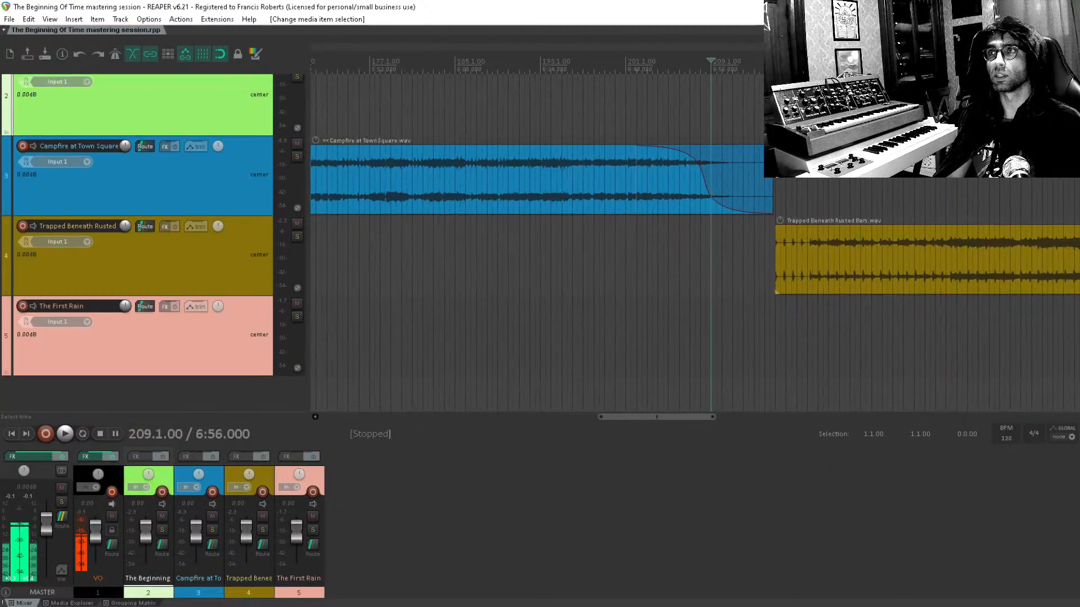
Step: Add a marker at 215.1.00, at the start of the Trapped Beneath Rusted Bars item
{"action": "left_click", "coordinate": [766, 112]}
{"action": "scroll", "coordinate": [765, 113], "scroll_direction": "up", "scroll_amount": 7}
{"action": "left_click", "coordinate": [798, 113]}
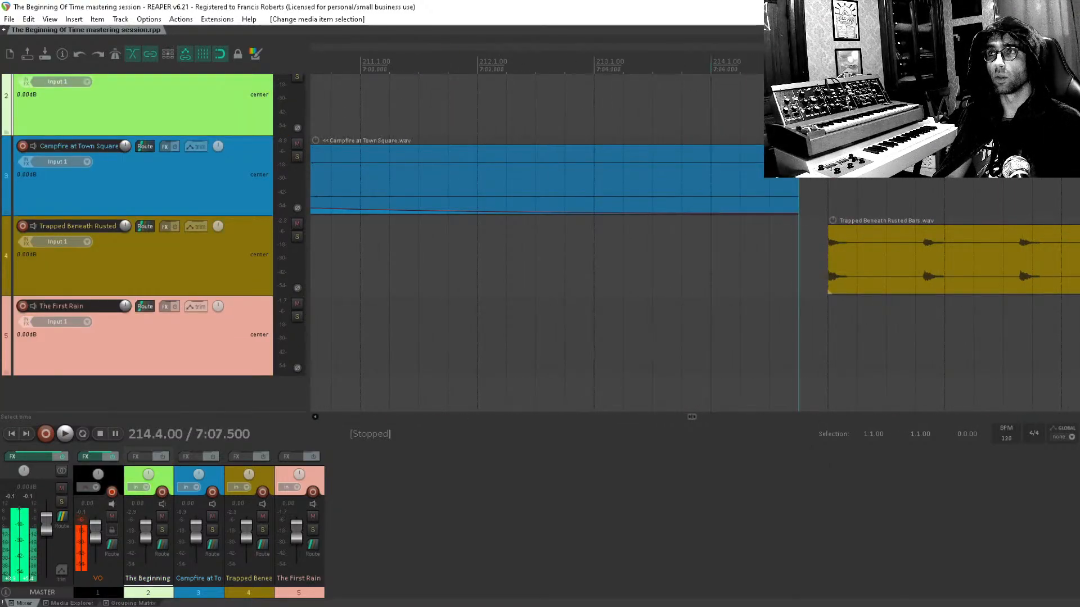
{"action": "left_click", "coordinate": [828, 113]}
{"action": "key", "text": "m"}
{"action": "scroll", "coordinate": [828, 112], "scroll_direction": "down", "scroll_amount": 12}
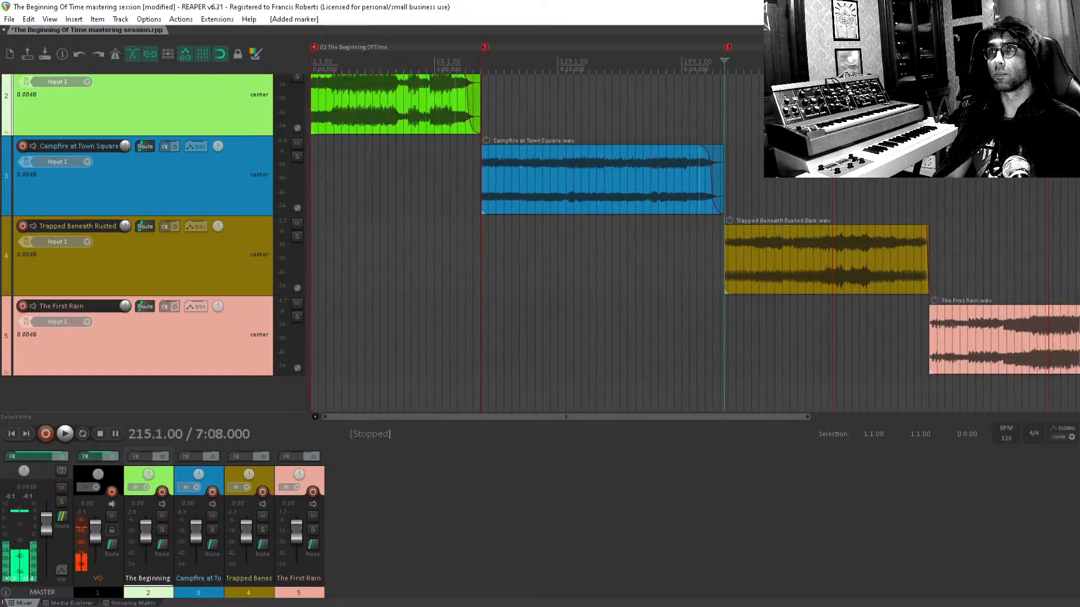
Step: Name the marker at the start of the Campfire at Town Square item "02 Campfire At Town Square"
{"action": "double_click", "coordinate": [484, 48]}
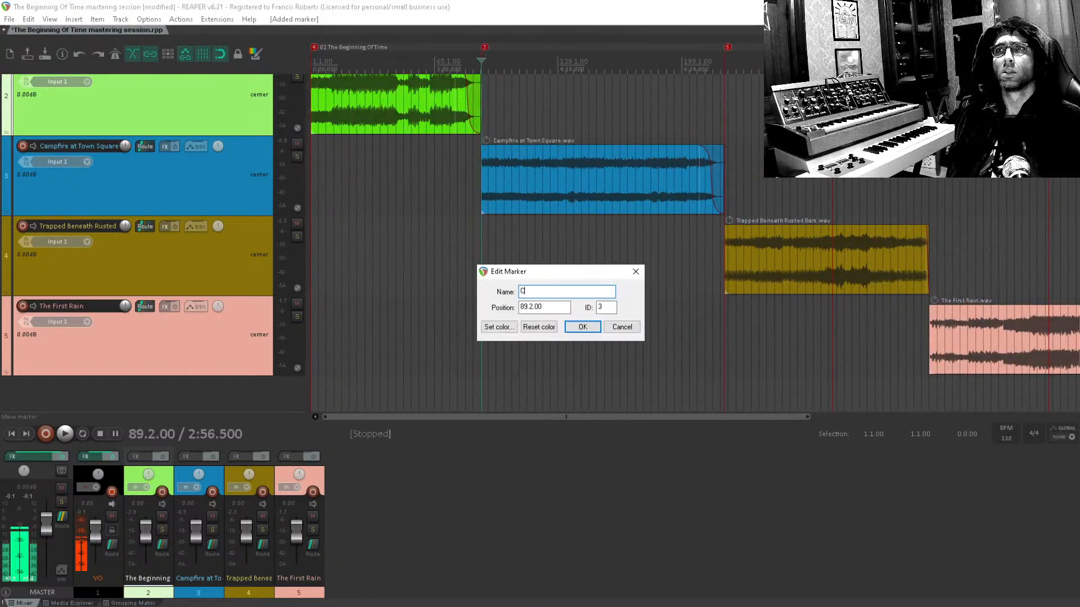
{"action": "type", "text": "Campfire"}
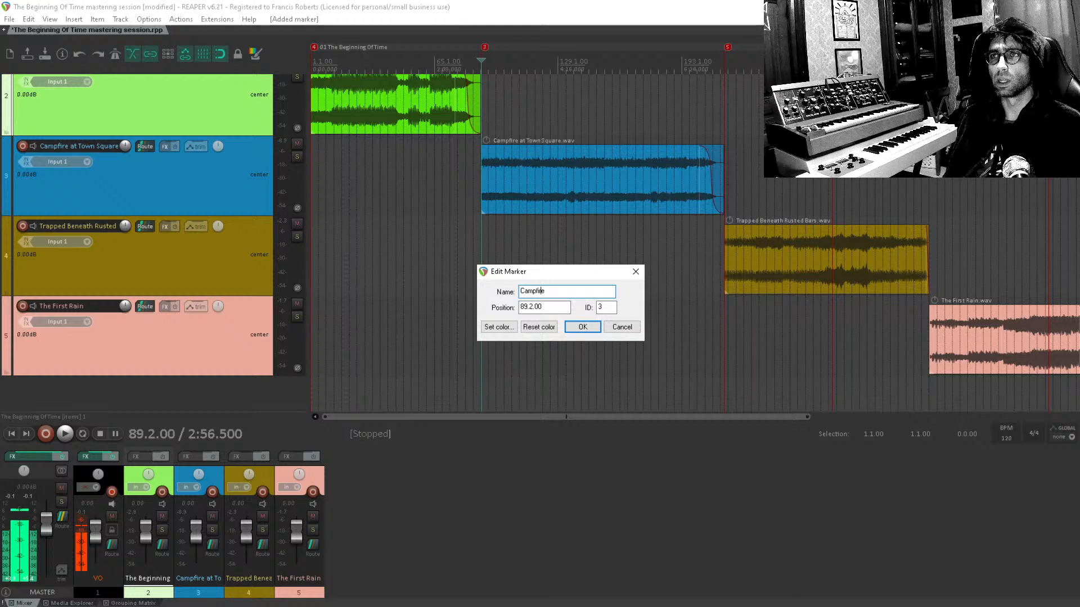
{"action": "key", "text": "Home"}
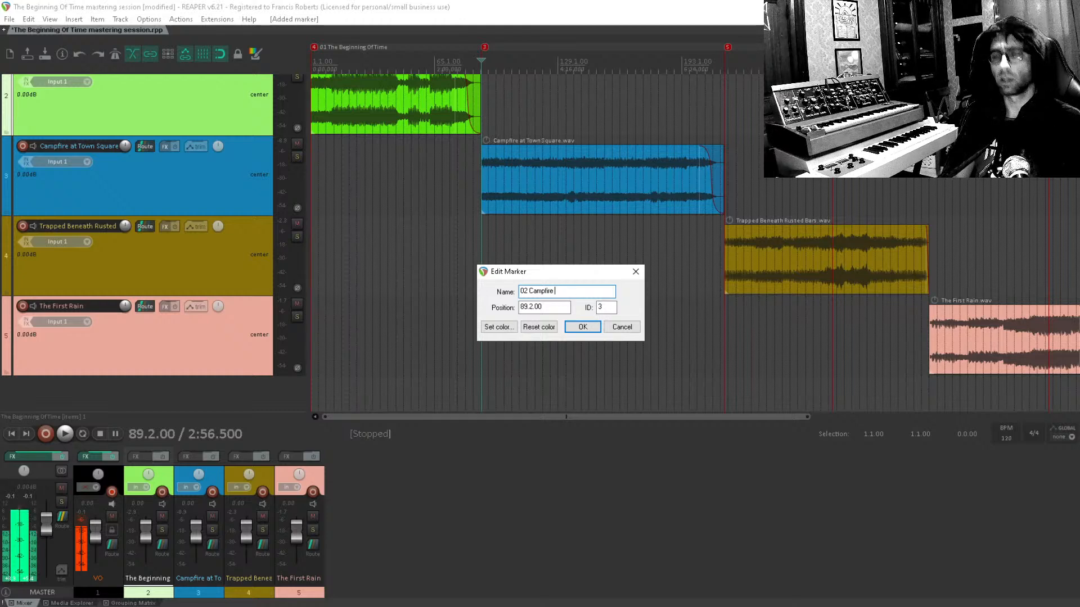
{"action": "type", "text": "02"}
{"action": "key", "text": "End"}
{"action": "type", "text": "At"}
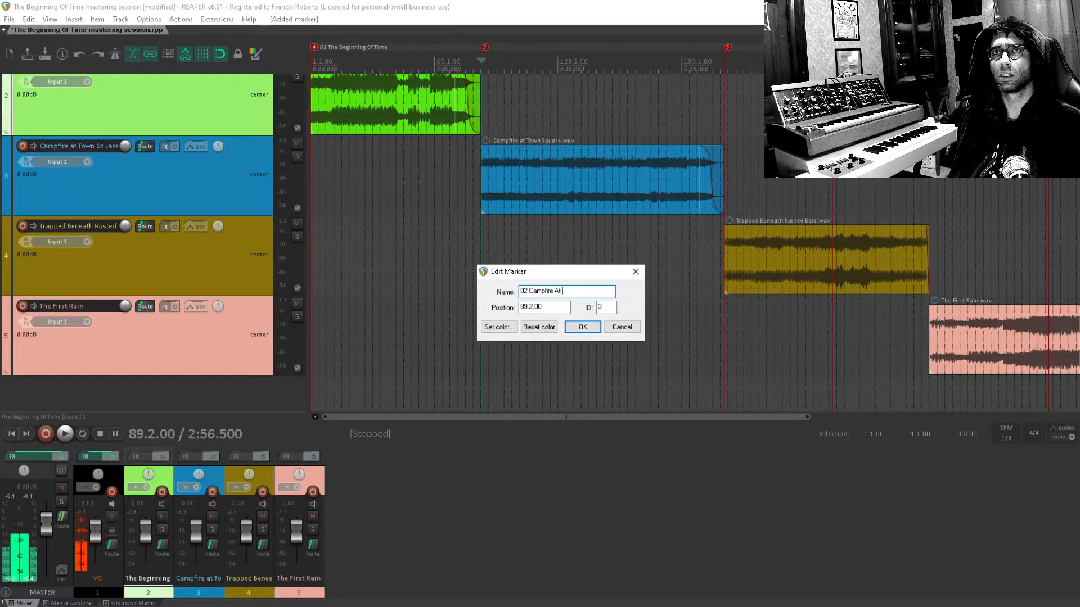
{"action": "type", "text": " Town Scuare"}
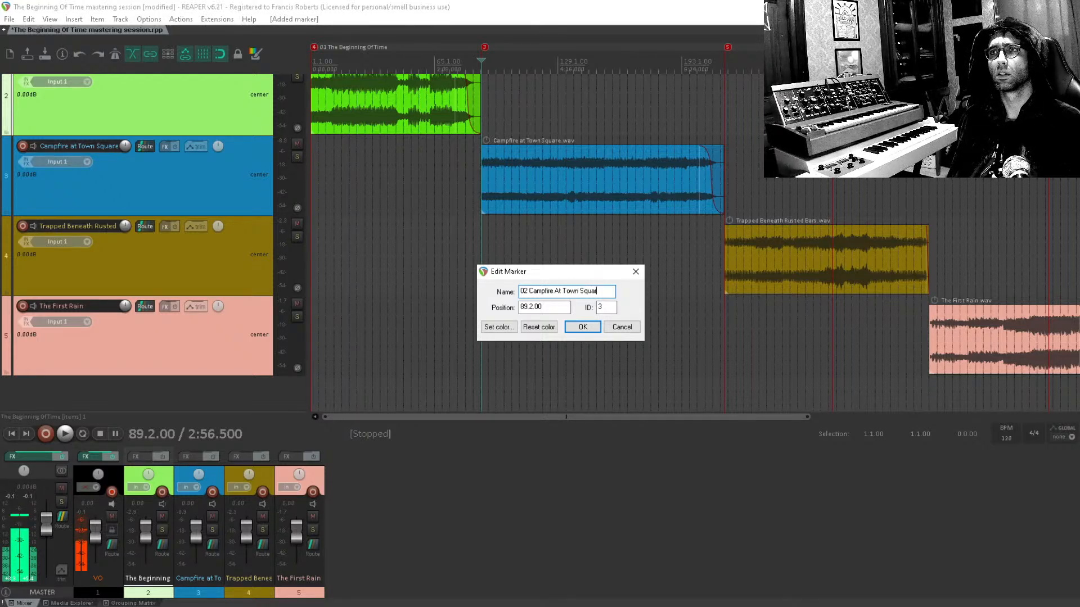
{"action": "key", "text": "Return"}
Step: Name the marker at 215.1.00 "03 Trapped Beneath Rusted Bars"
{"action": "left_click", "coordinate": [727, 48]}
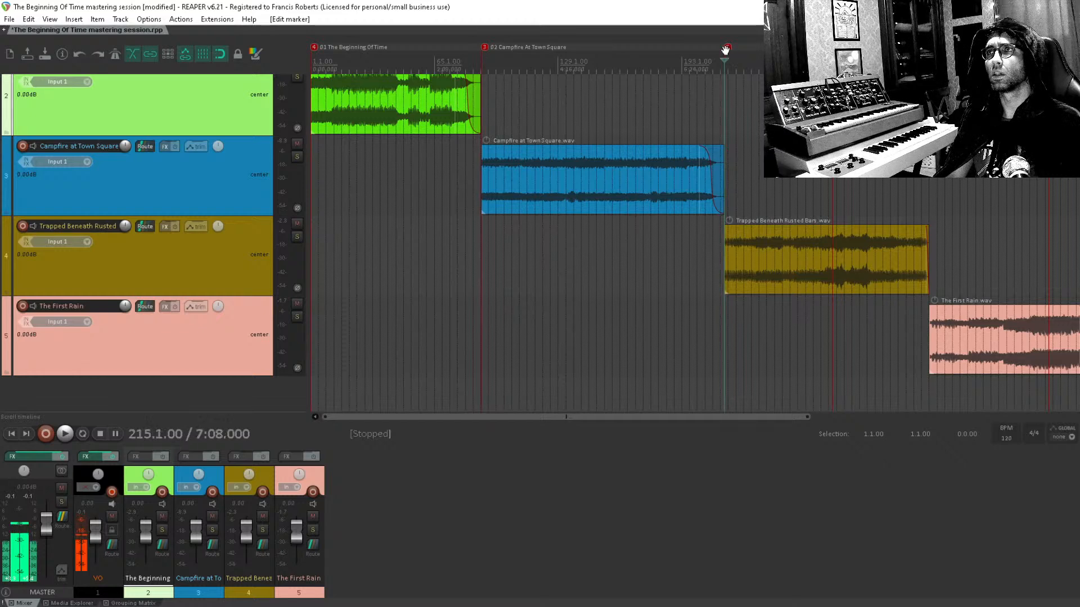
{"action": "double_click", "coordinate": [726, 49]}
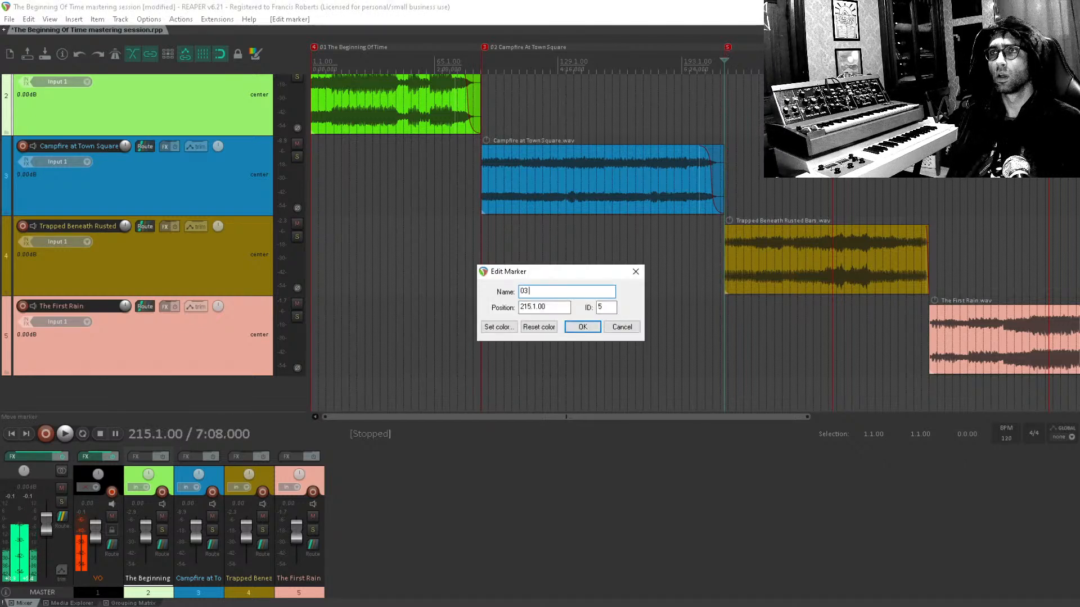
{"action": "type", "text": "03 Trapped Be"}
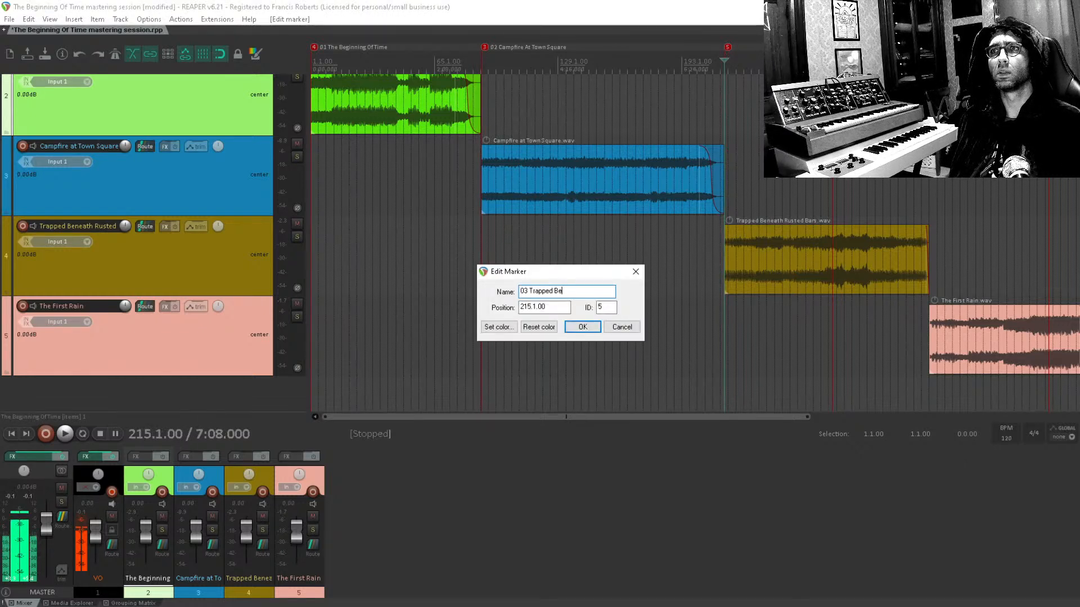
{"action": "type", "text": "neath Rusted Bars"}
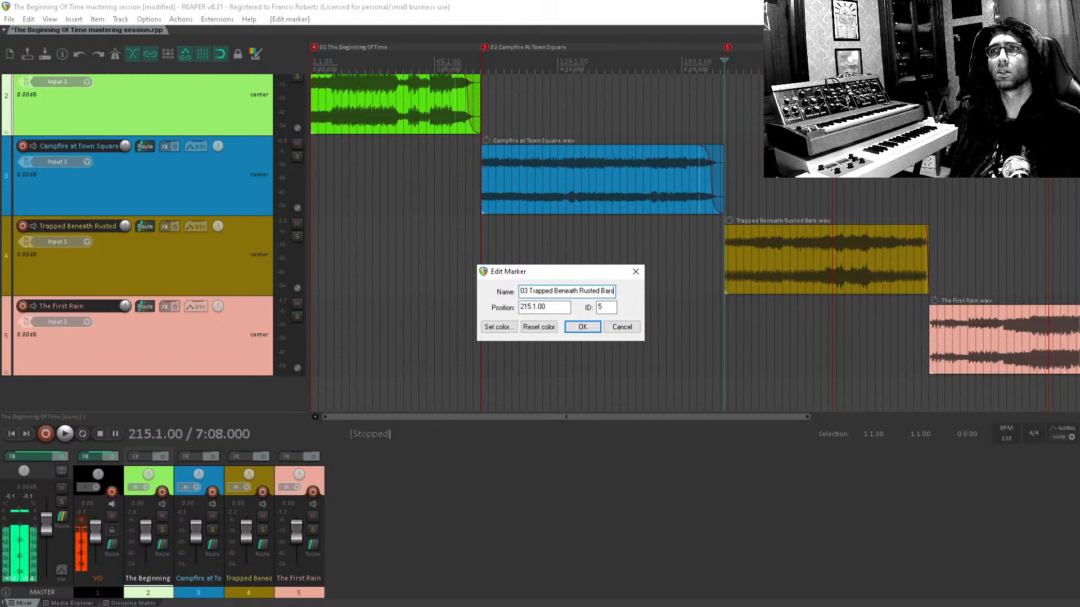
{"action": "key", "text": "Return"}
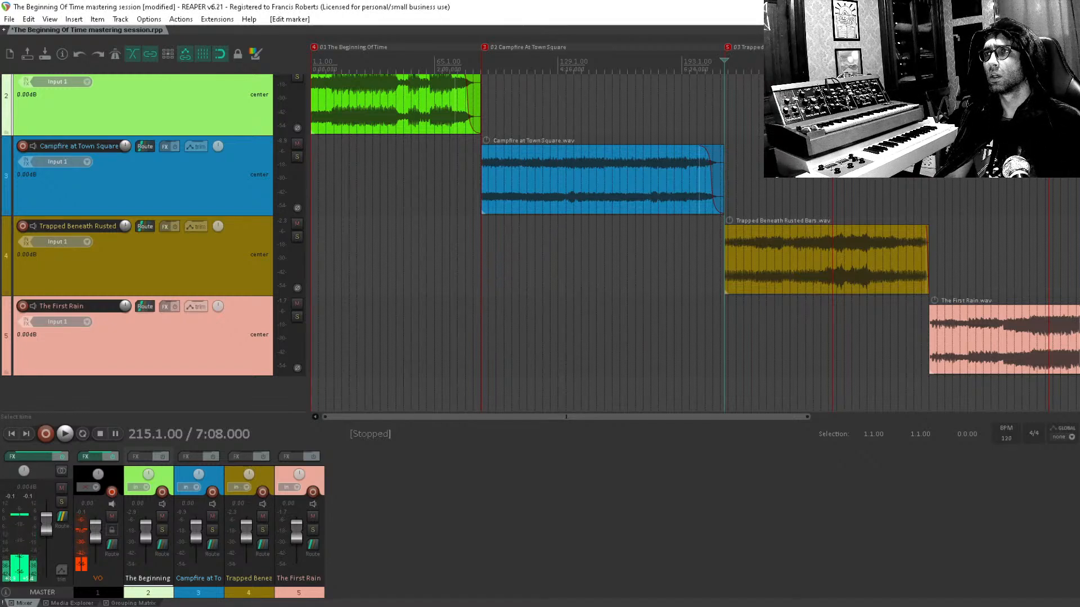
Step: Add a marker at 321.2.00, at the start of The First Rain item
{"action": "left_click", "coordinate": [939, 194]}
{"action": "scroll", "coordinate": [939, 194], "scroll_direction": "up", "scroll_amount": 10}
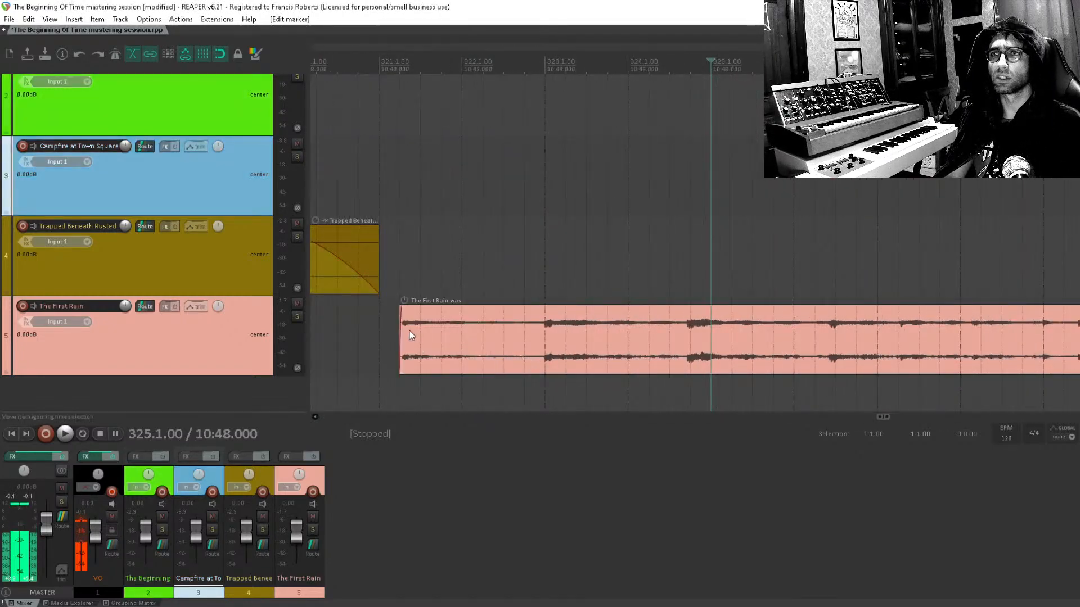
{"action": "left_click", "coordinate": [400, 339]}
{"action": "scroll", "coordinate": [756, 401], "scroll_direction": "up", "scroll_amount": 5}
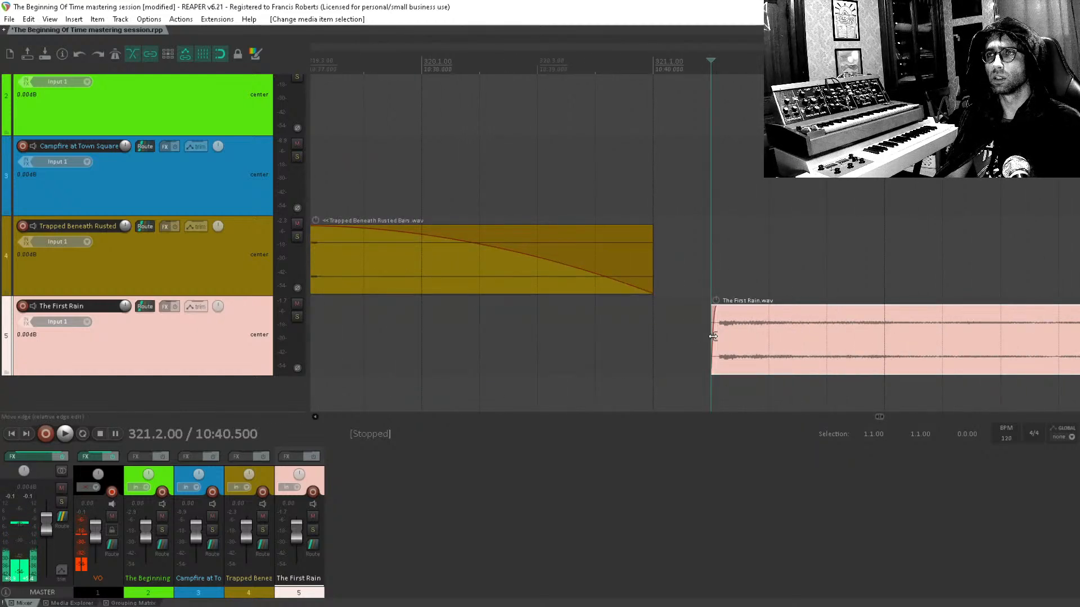
{"action": "scroll", "coordinate": [709, 337], "scroll_direction": "down", "scroll_amount": 5}
{"action": "key", "text": "m"}
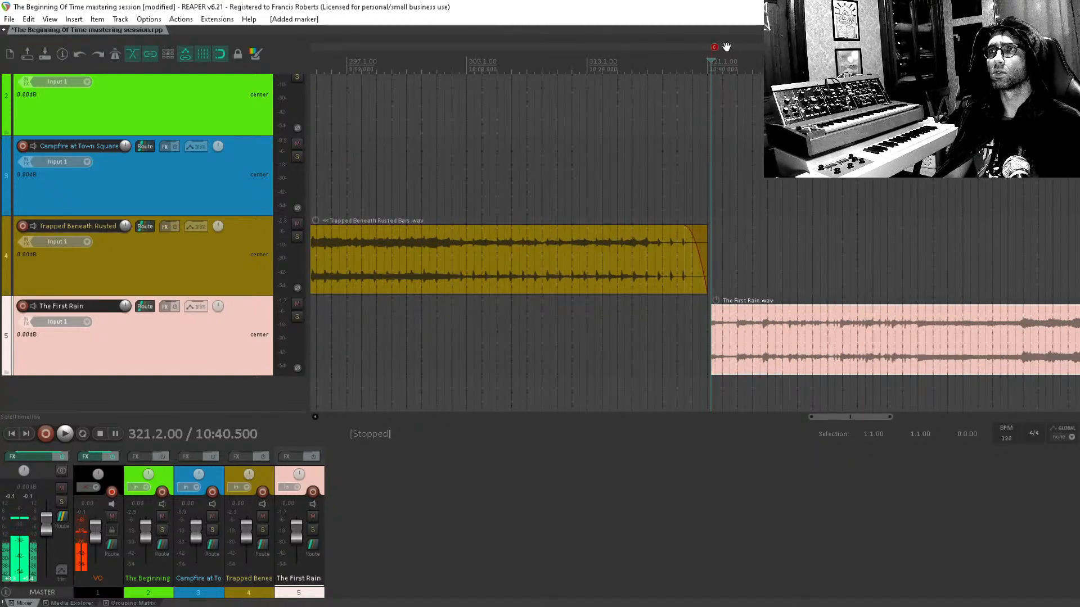
Step: Name the marker at the start of The First Rain "04 The First Rain" and save the project
{"action": "double_click", "coordinate": [714, 49]}
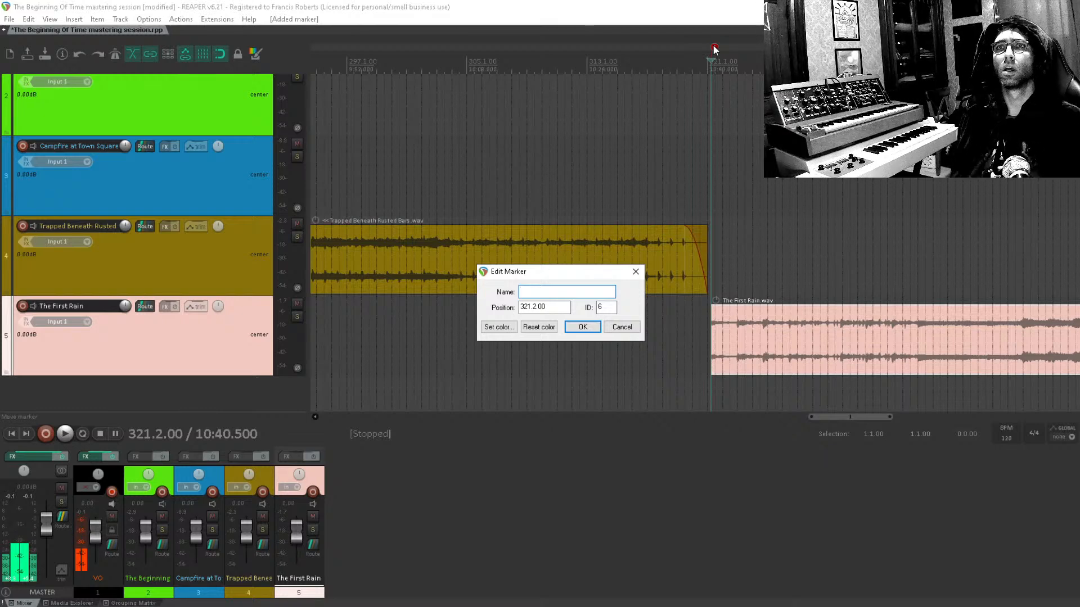
{"action": "type", "text": "The First Rain"}
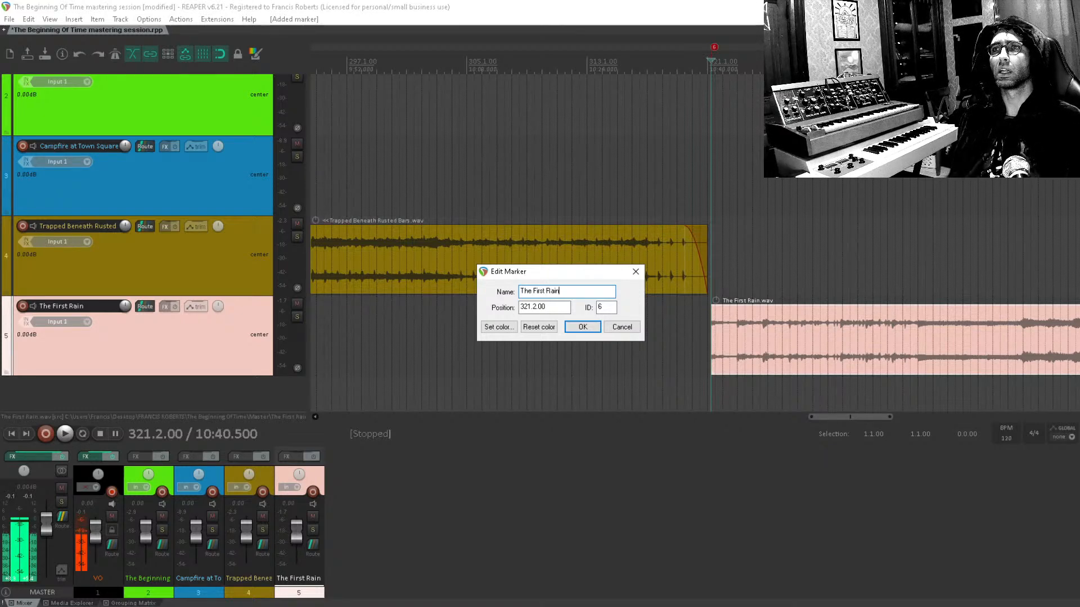
{"action": "type", "text": "04"}
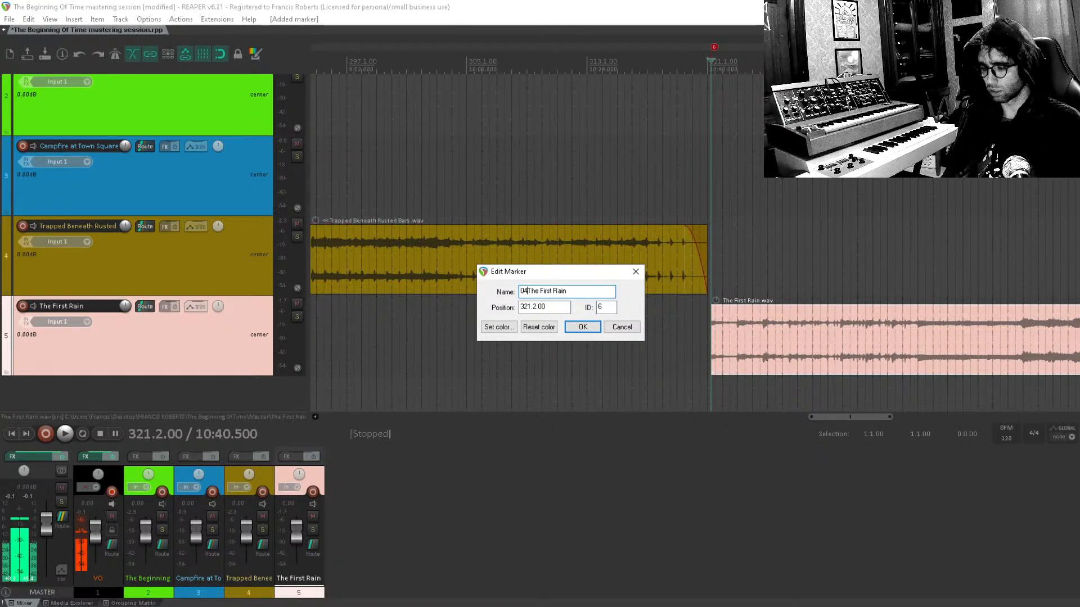
{"action": "left_click", "coordinate": [583, 327]}
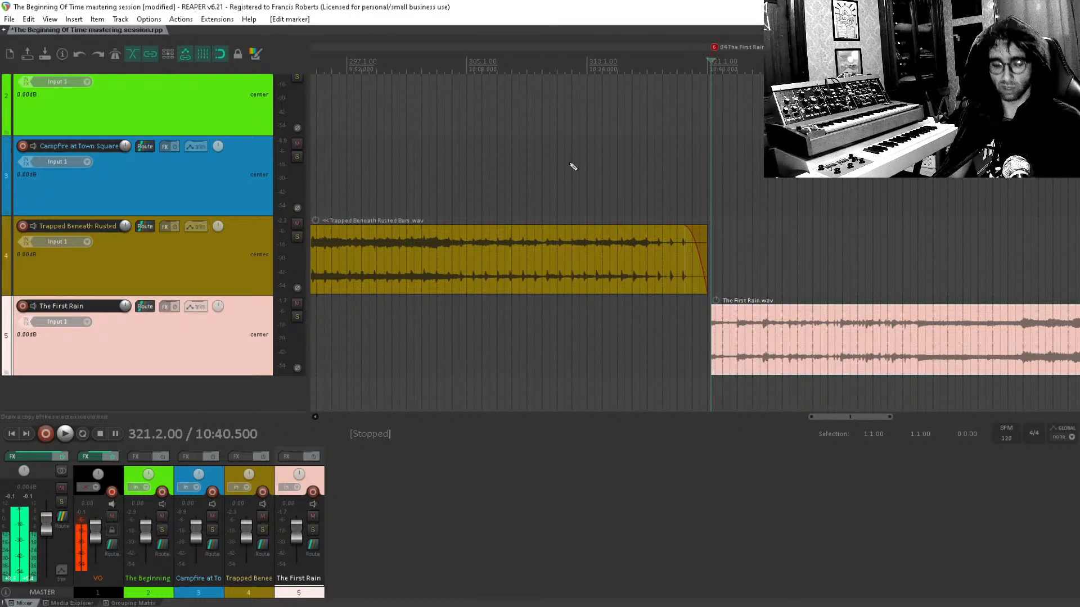
{"action": "key", "text": "ctrl+s"}
Step: Add a marker at 408.2.00, just after the end of The First Rain item
{"action": "scroll", "coordinate": [568, 235], "scroll_direction": "down", "scroll_amount": 6}
{"action": "mouse_move", "coordinate": [568, 222]}
{"action": "left_mouse_down"}
{"action": "mouse_move", "coordinate": [1045, 303]}
{"action": "mouse_move", "coordinate": [588, 220]}
{"action": "left_mouse_up"}
{"action": "left_click", "coordinate": [654, 239]}
{"action": "scroll", "coordinate": [652, 240], "scroll_direction": "up", "scroll_amount": 10}
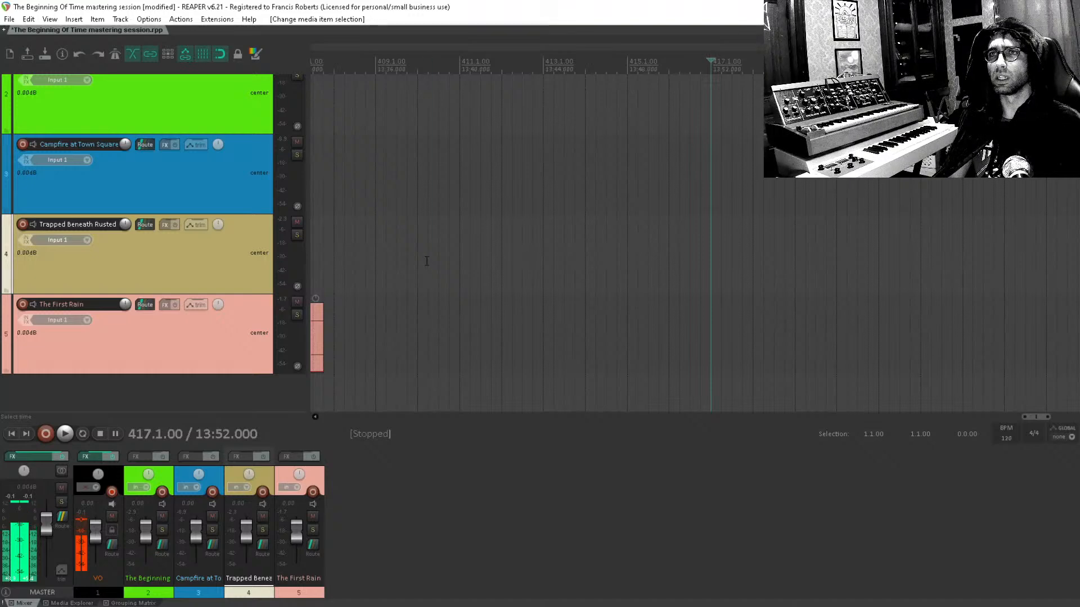
{"action": "left_click", "coordinate": [426, 260]}
{"action": "left_click_drag", "start_coordinate": [401, 256], "coordinate": [557, 240]}
{"action": "left_click", "coordinate": [498, 236]}
{"action": "scroll", "coordinate": [499, 237], "scroll_direction": "up", "scroll_amount": 4}
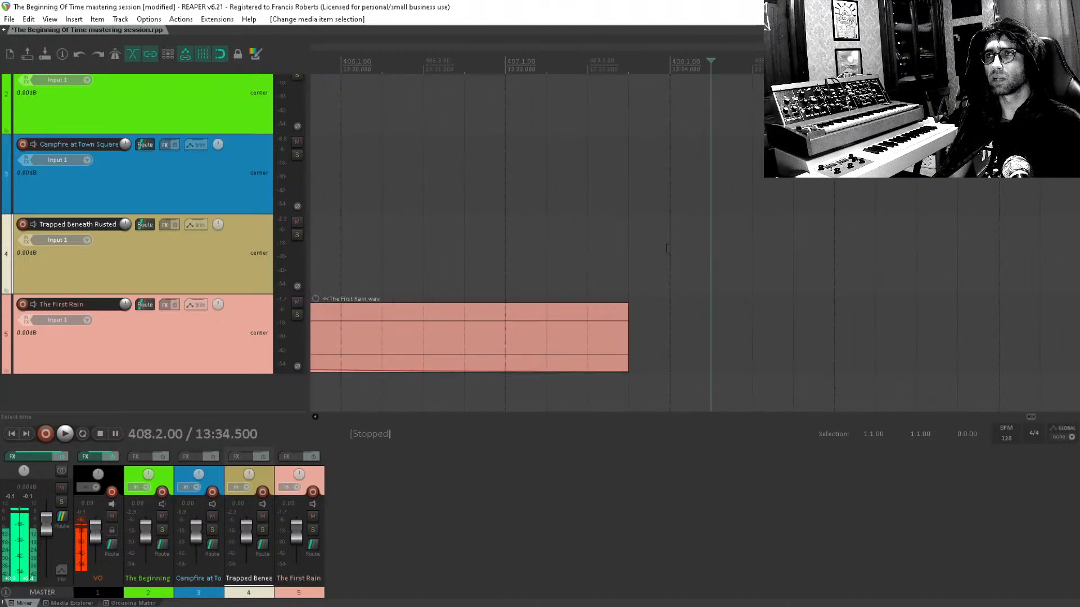
{"action": "key", "text": "m"}
Step: Name the marker after the last song "End" and save the project
{"action": "scroll", "coordinate": [703, 261], "scroll_direction": "down", "scroll_amount": 1}
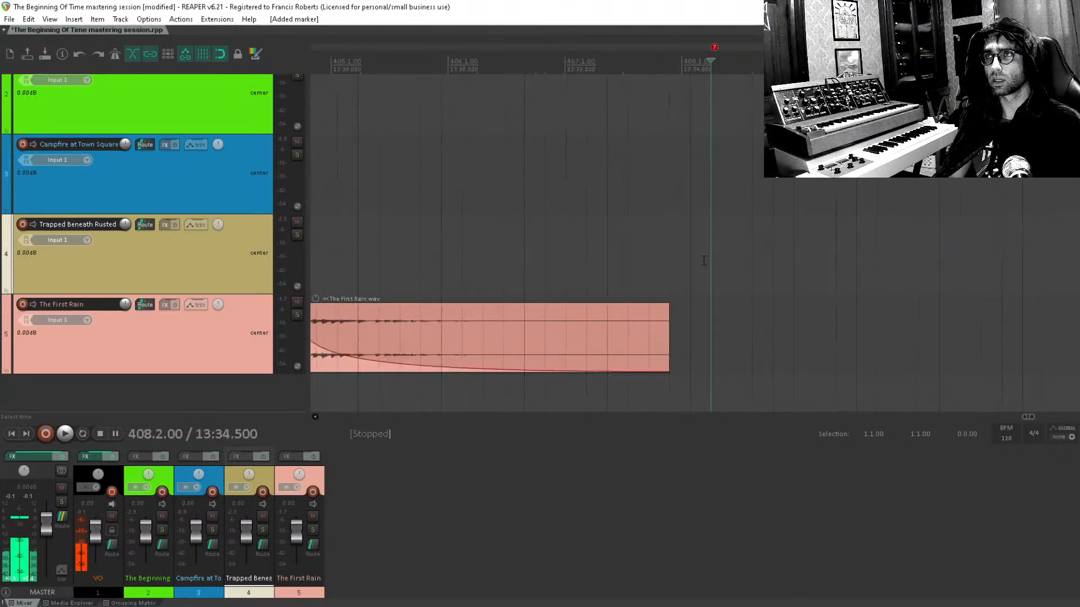
{"action": "scroll", "coordinate": [703, 261], "scroll_direction": "down", "scroll_amount": 4}
{"action": "scroll", "coordinate": [703, 261], "scroll_direction": "down", "scroll_amount": 1}
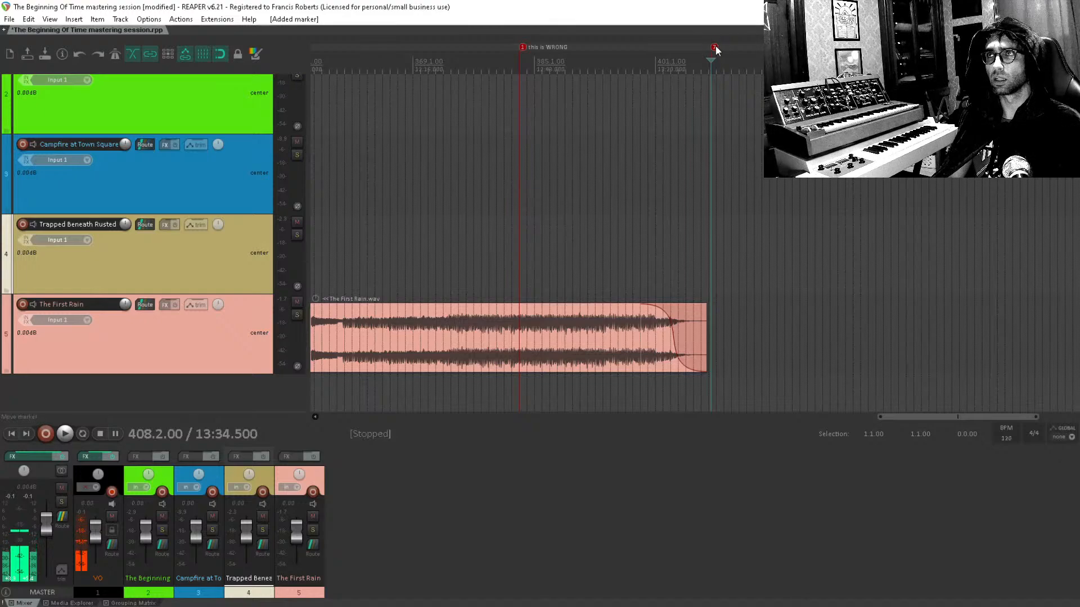
{"action": "double_click", "coordinate": [715, 48]}
{"action": "type", "text": "End"}
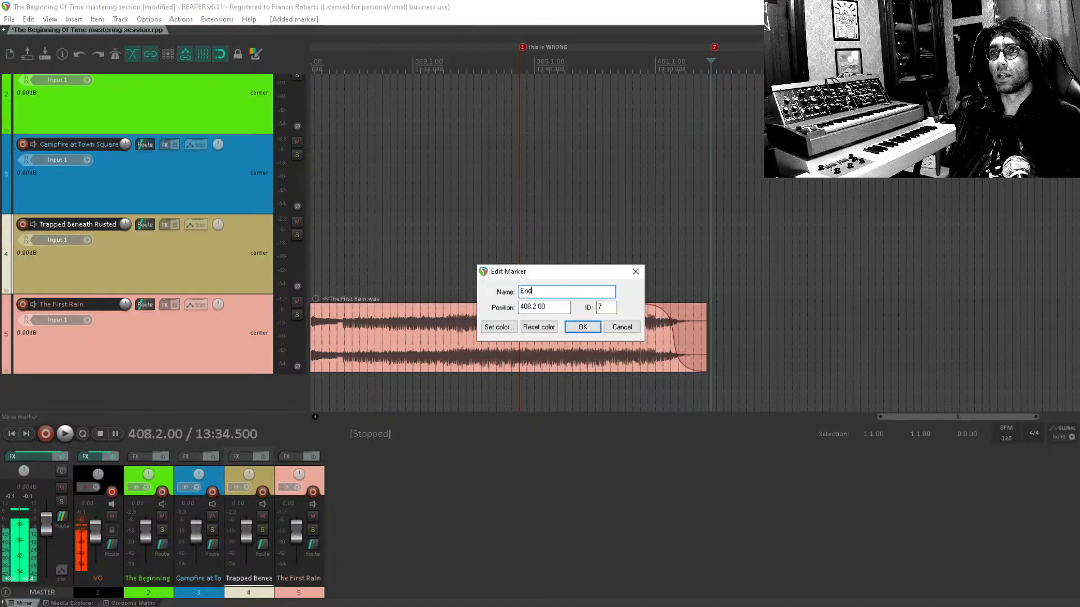
{"action": "key", "text": "Return"}
{"action": "scroll", "coordinate": [480, 115], "scroll_direction": "down", "scroll_amount": 4}
{"action": "left_click_drag", "start_coordinate": [480, 116], "coordinate": [585, 209]}
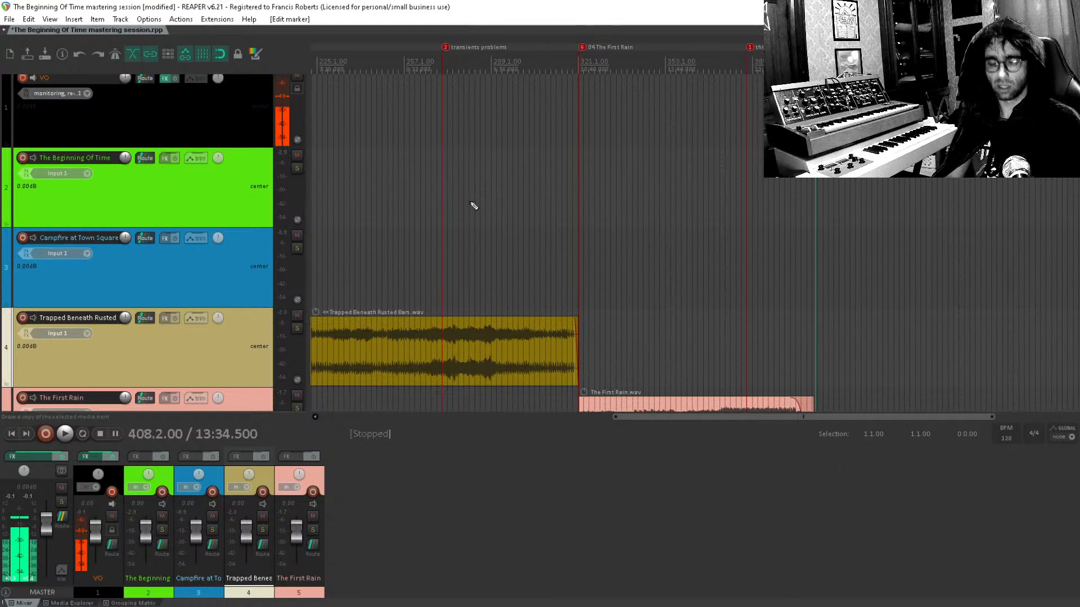
{"action": "key", "text": "ctrl+s"}
Step: Review the song items and their markers along the timeline
{"action": "scroll", "coordinate": [472, 205], "scroll_direction": "down", "scroll_amount": 4}
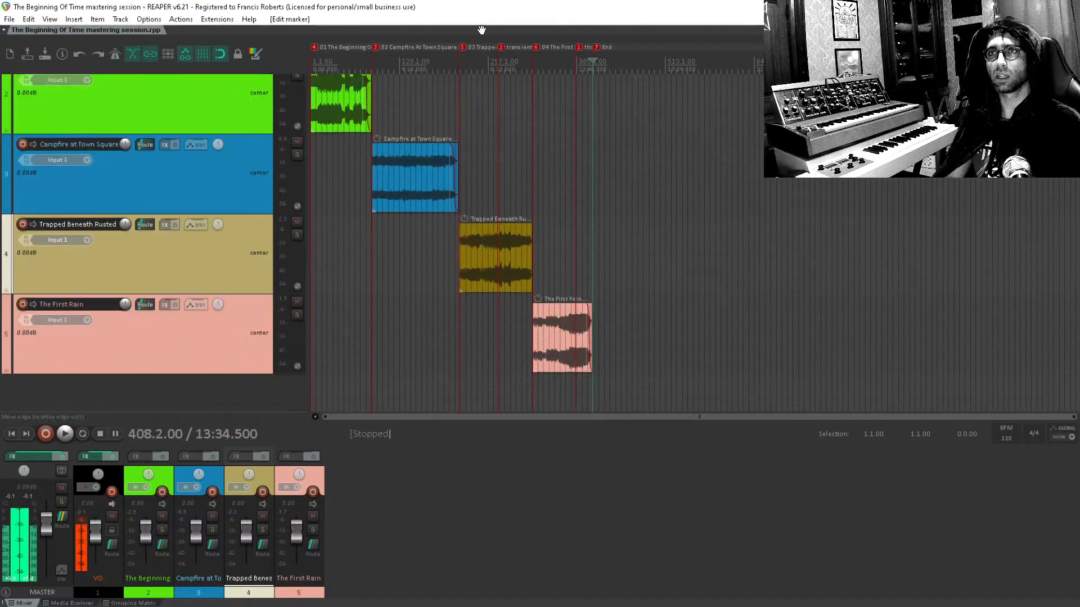
{"action": "scroll", "coordinate": [354, 338], "scroll_direction": "down", "scroll_amount": 2}
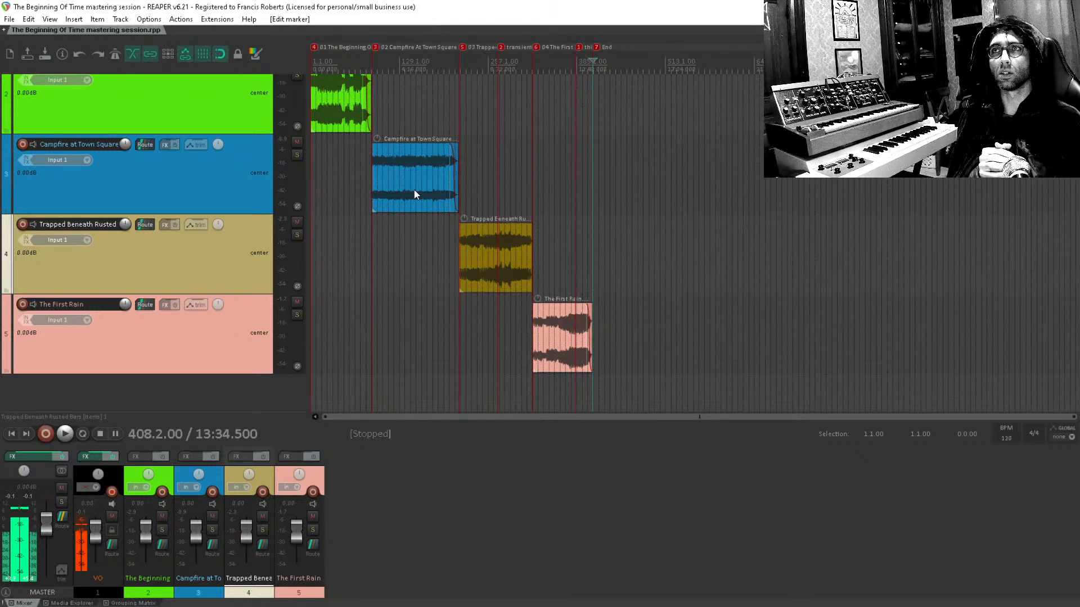
{"action": "scroll", "coordinate": [499, 265], "scroll_direction": "up", "scroll_amount": 4}
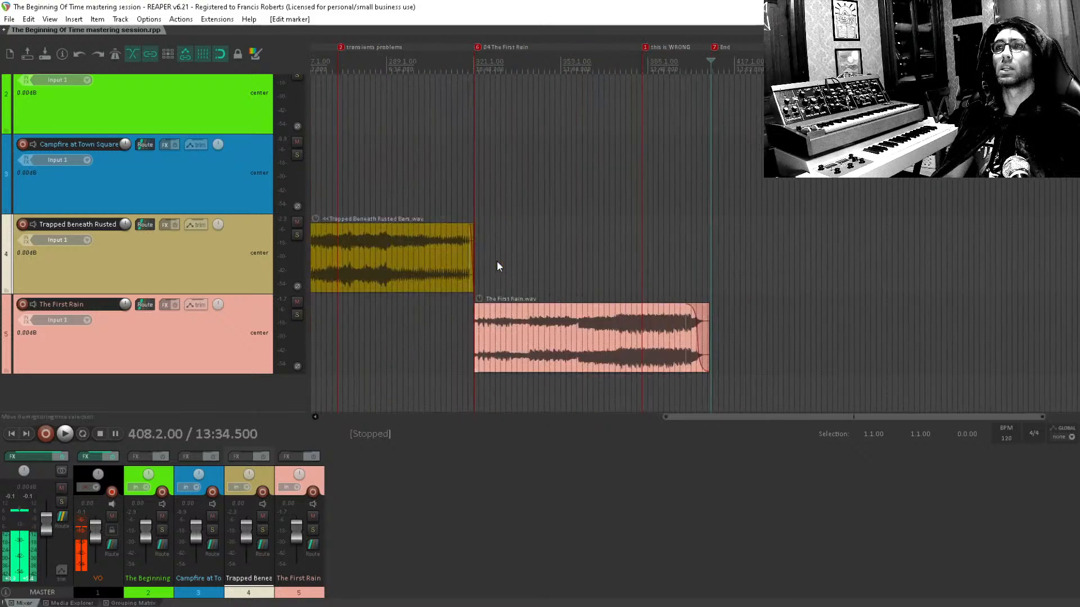
{"action": "left_click_drag", "start_coordinate": [479, 284], "coordinate": [631, 250]}
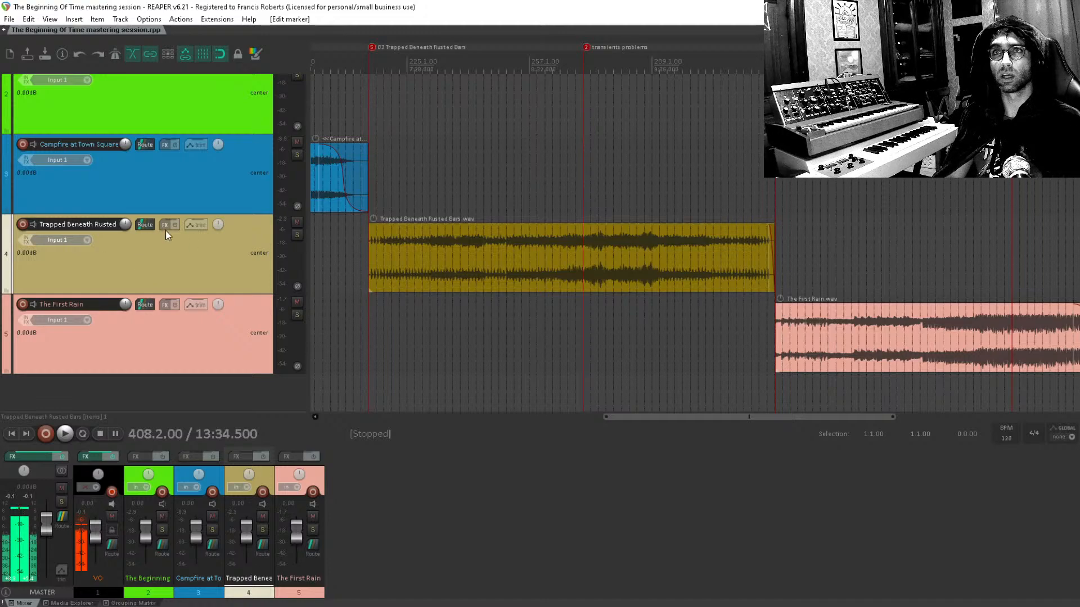
{"action": "scroll", "coordinate": [685, 279], "scroll_direction": "right", "scroll_amount": 4}
{"action": "scroll", "coordinate": [622, 275], "scroll_direction": "down", "scroll_amount": 2}
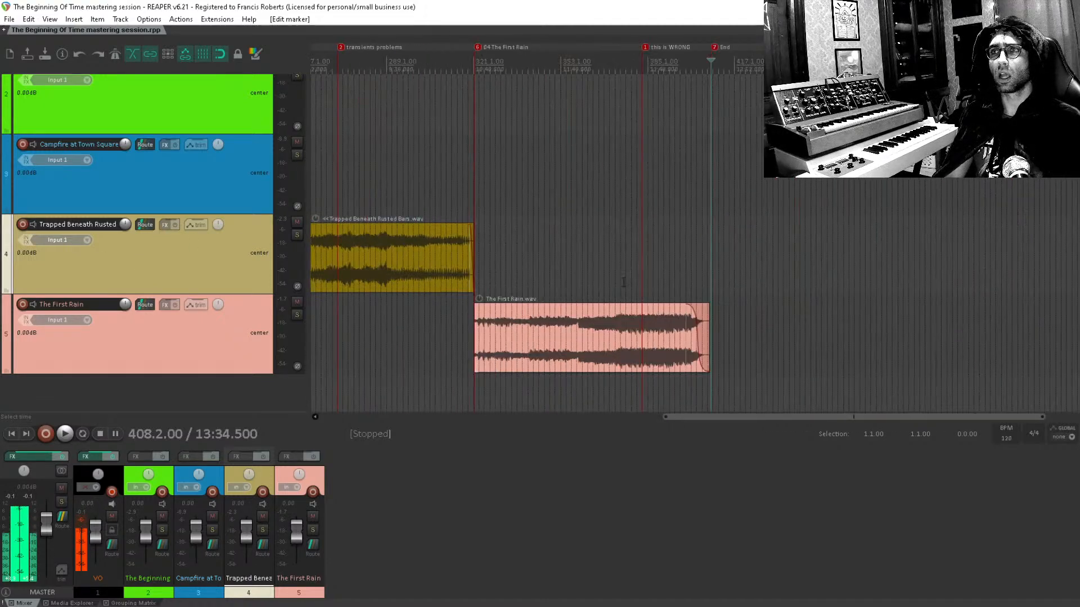
Step: Place the edit cursor at 383.1.00, by the "this is WRONG" marker in The First Rain, and save the project
{"action": "left_click", "coordinate": [615, 326]}
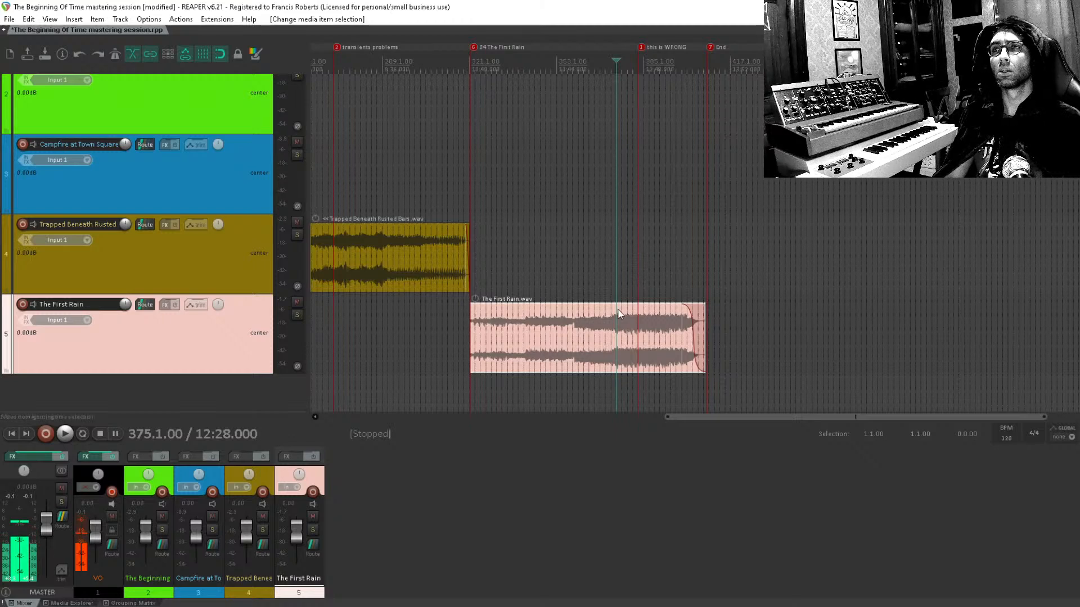
{"action": "scroll", "coordinate": [637, 246], "scroll_direction": "right", "scroll_amount": 1}
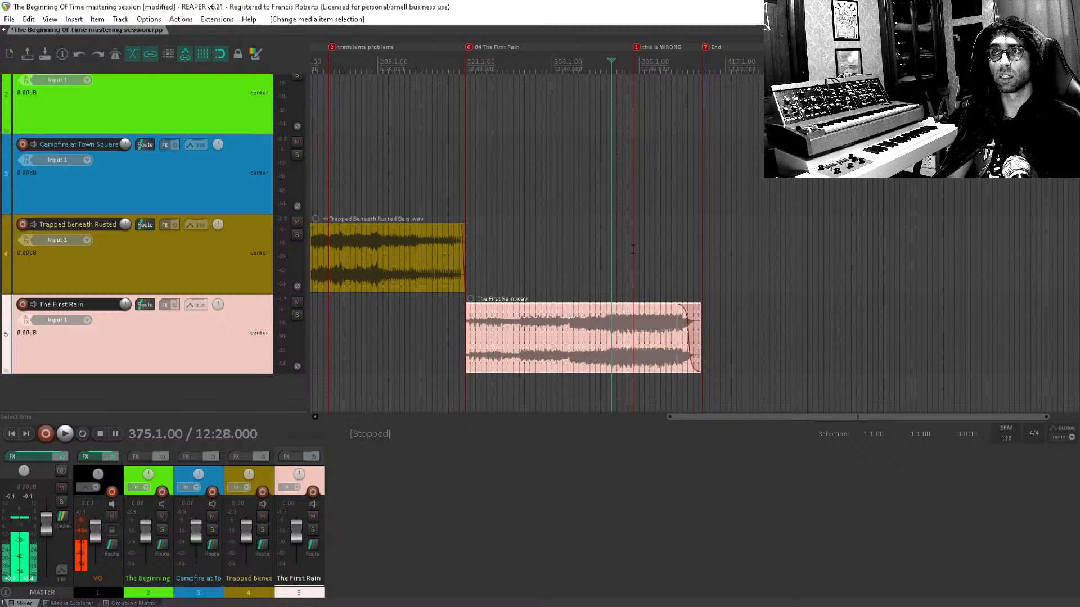
{"action": "left_click", "coordinate": [633, 251]}
{"action": "scroll", "coordinate": [636, 275], "scroll_direction": "up", "scroll_amount": 3}
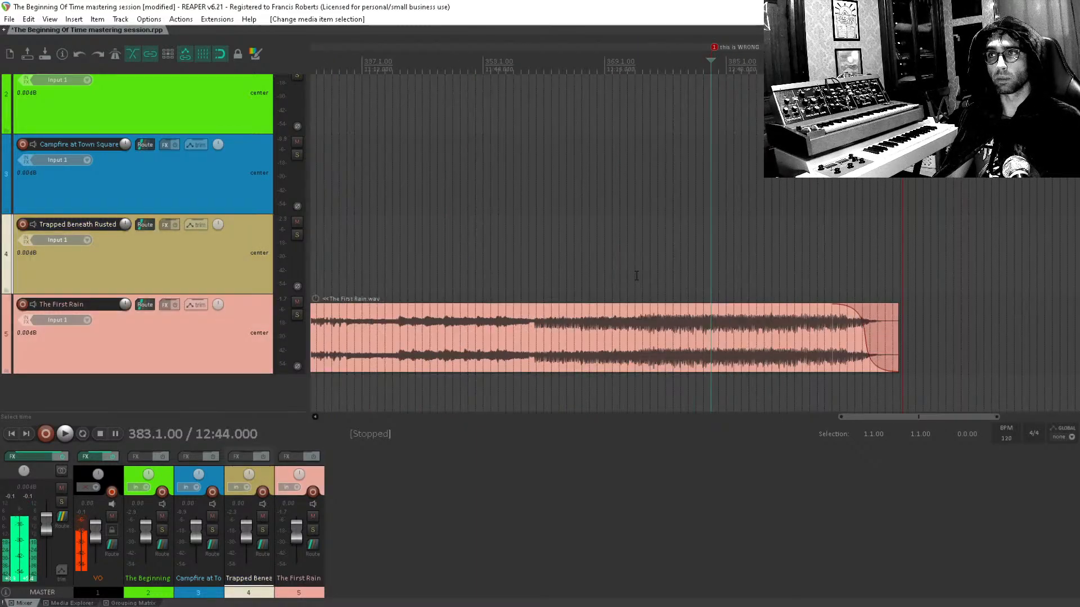
{"action": "scroll", "coordinate": [636, 276], "scroll_direction": "down", "scroll_amount": 3}
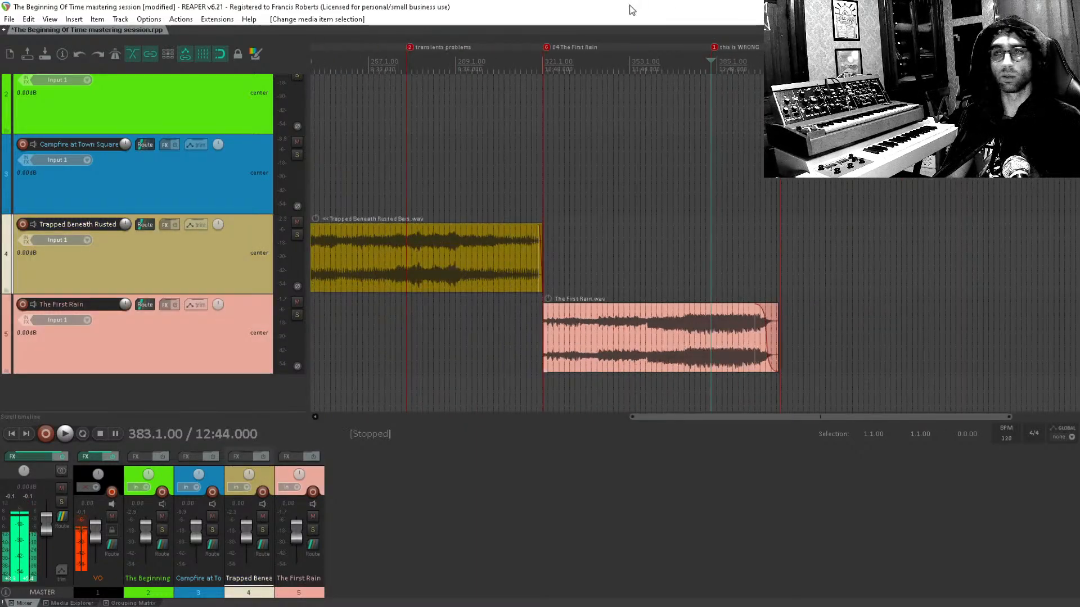
{"action": "key", "text": "ctrl+s"}
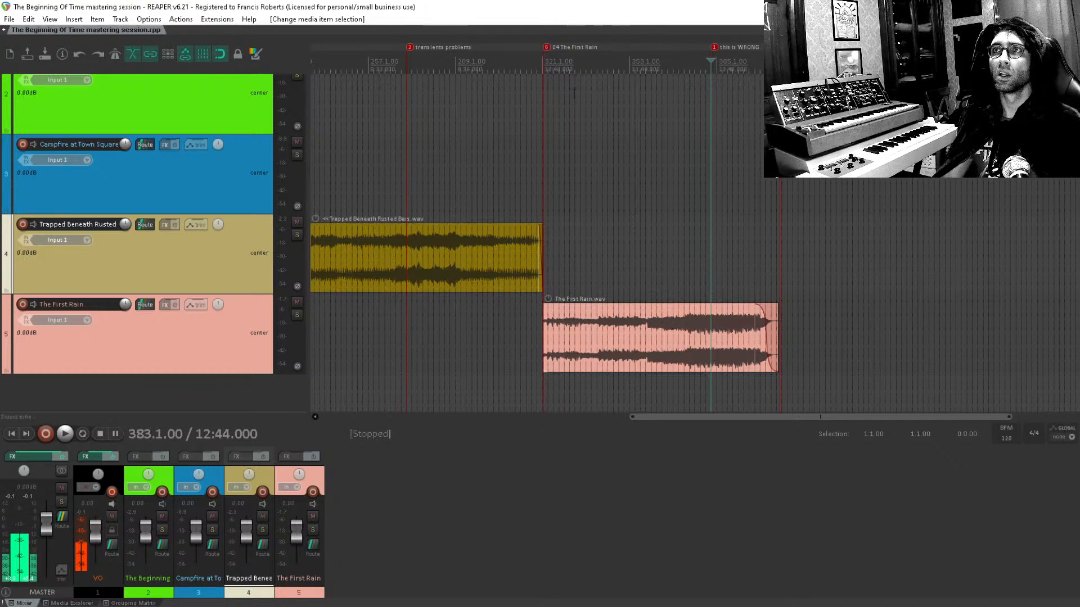
Step: Bring the start of the project into view and switch from REAPER to another window
{"action": "scroll", "coordinate": [488, 102], "scroll_direction": "down", "scroll_amount": 3}
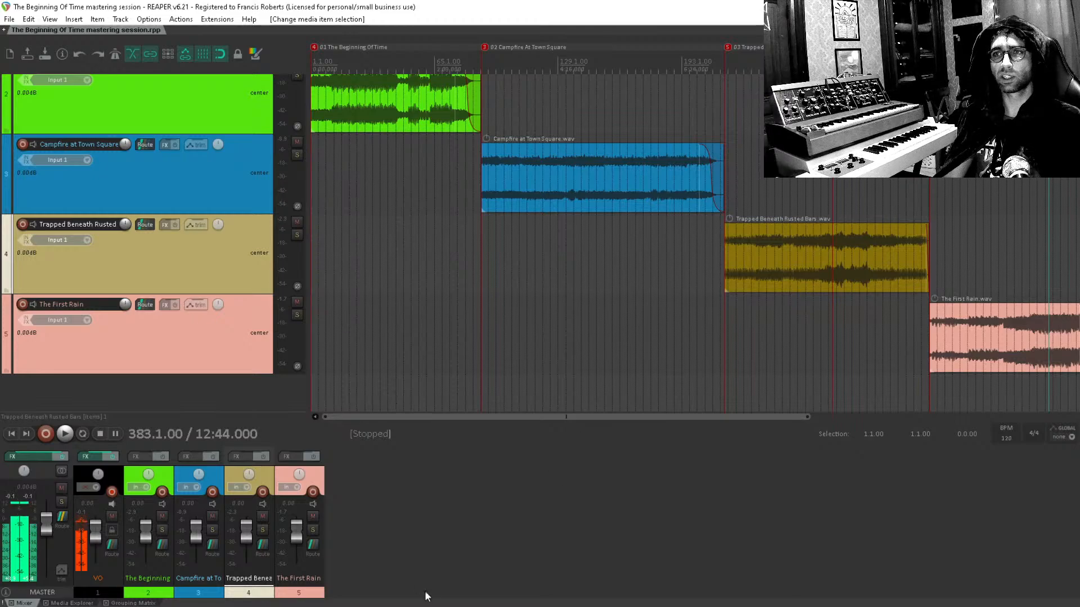
{"action": "left_click", "coordinate": [456, 604]}
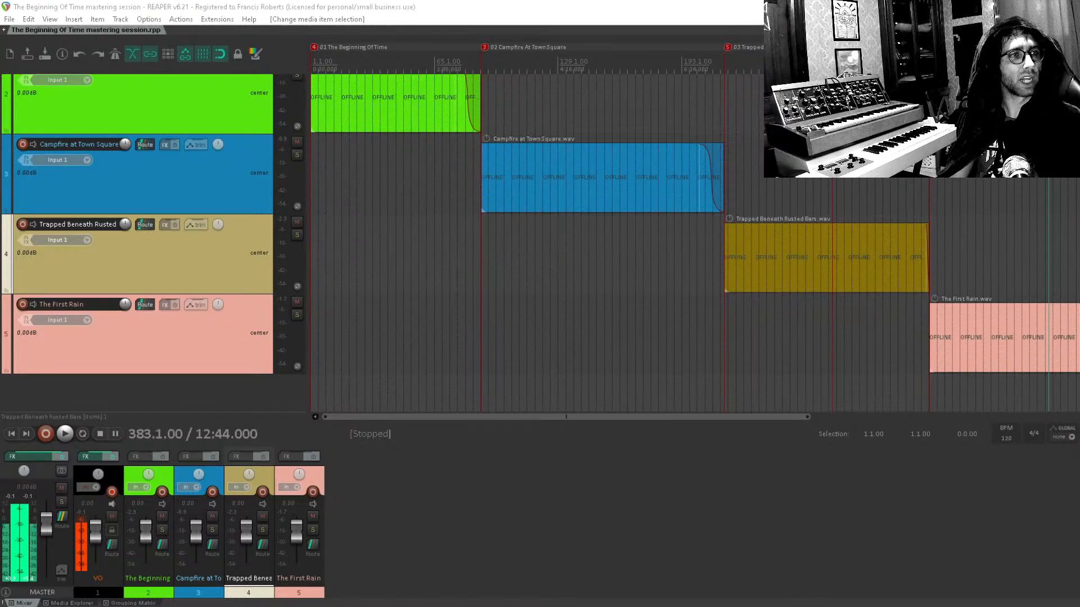